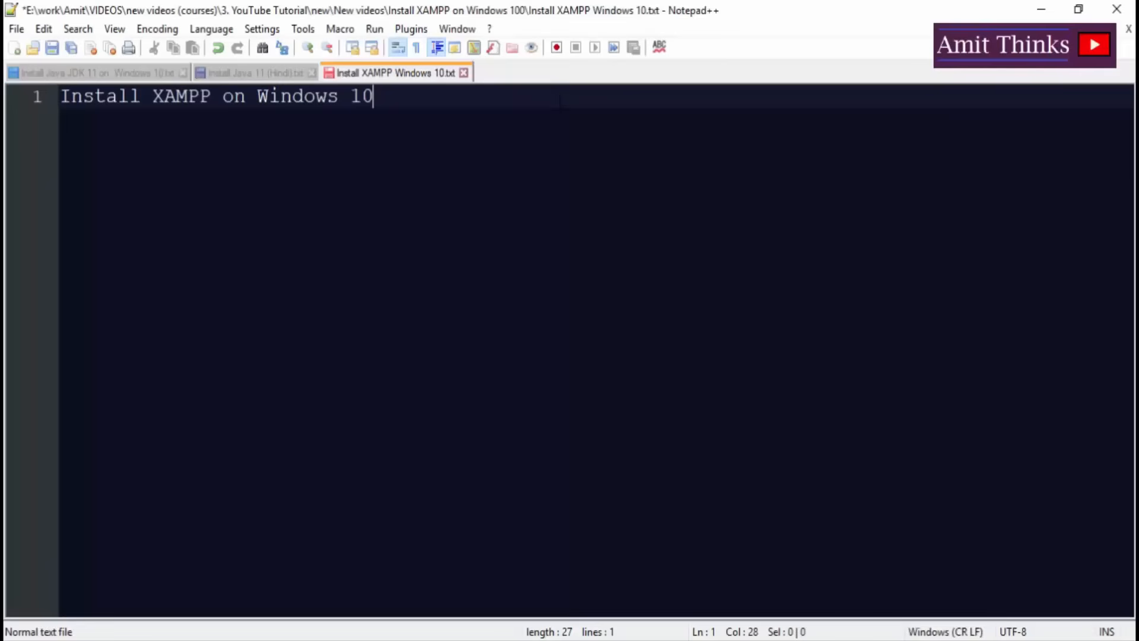
# Add 'XAMPP - Web server solution package' and 'X - cross platform' lines below the title.
pyautogui.press('Return')
pyautogui.press('Return')
pyautogui.write('XAM')
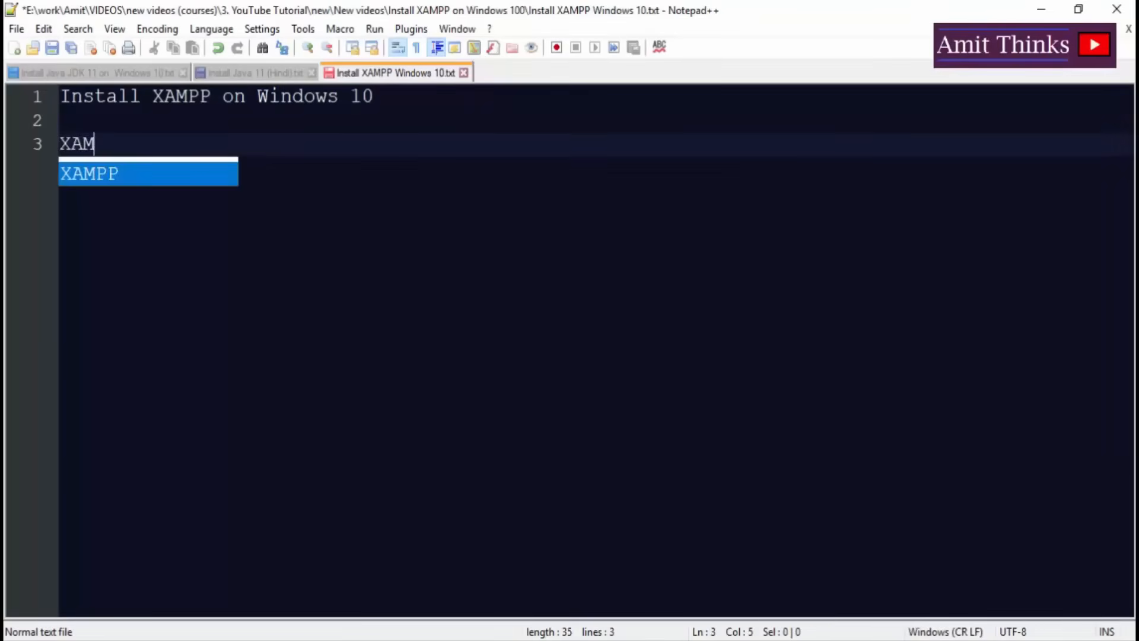
pyautogui.write('PP - ')
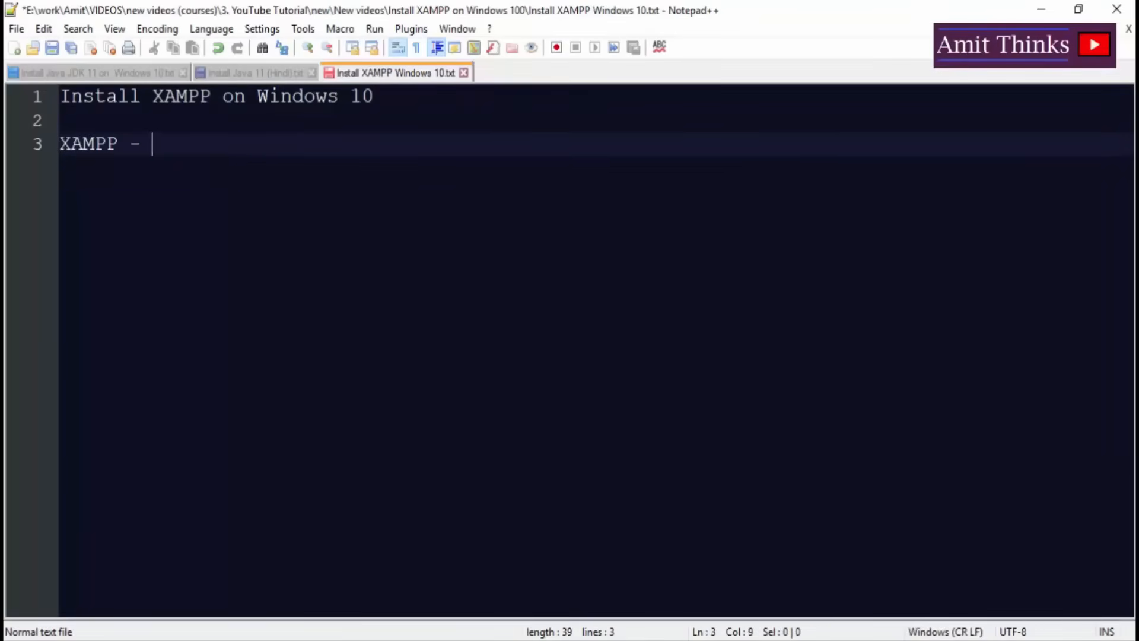
pyautogui.write('Web server')
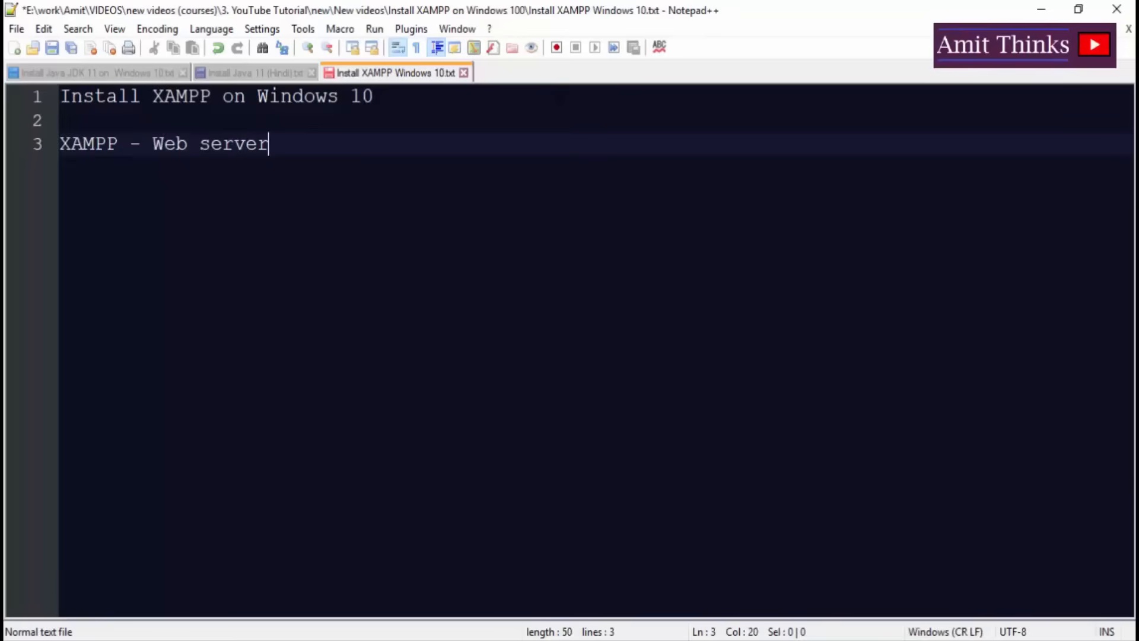
pyautogui.write(' solution package')
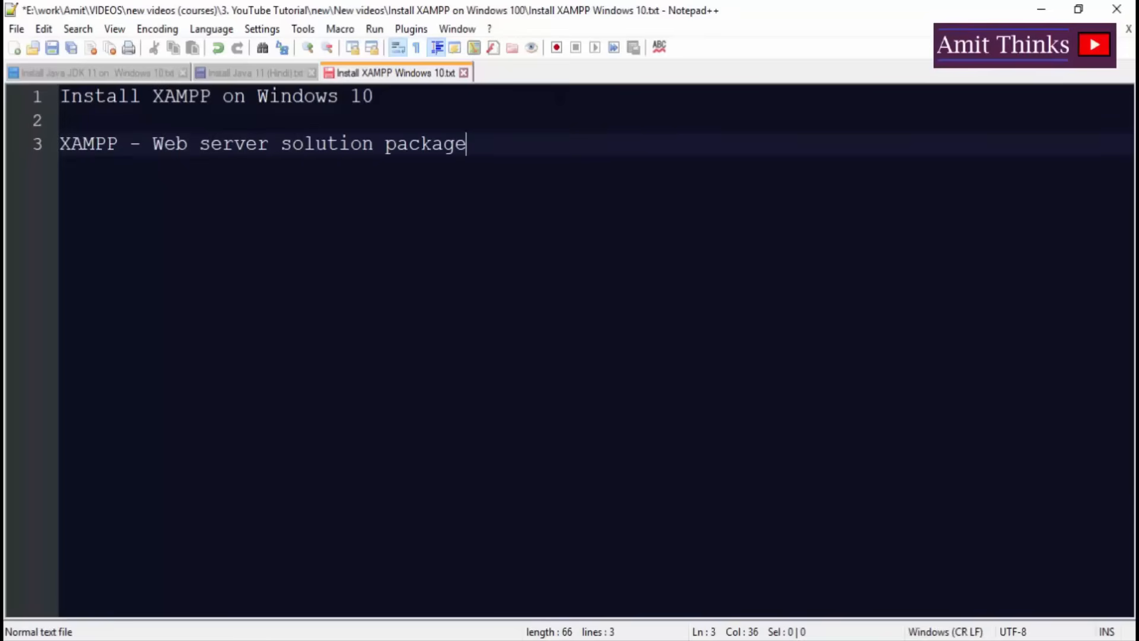
pyautogui.press('Return')
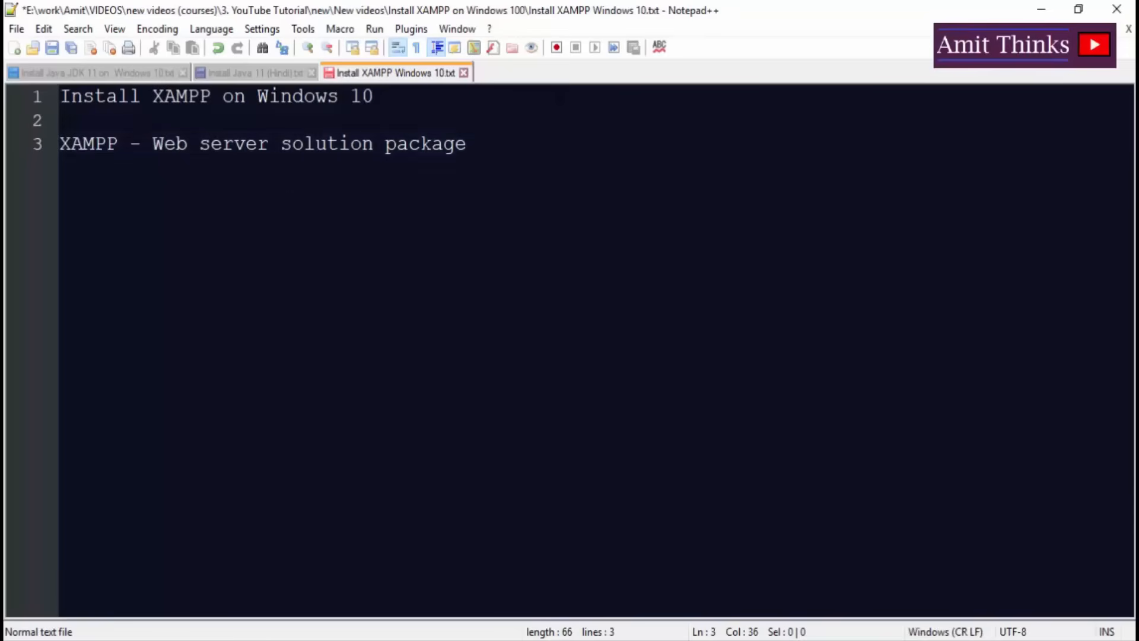
pyautogui.write('X - croos ')
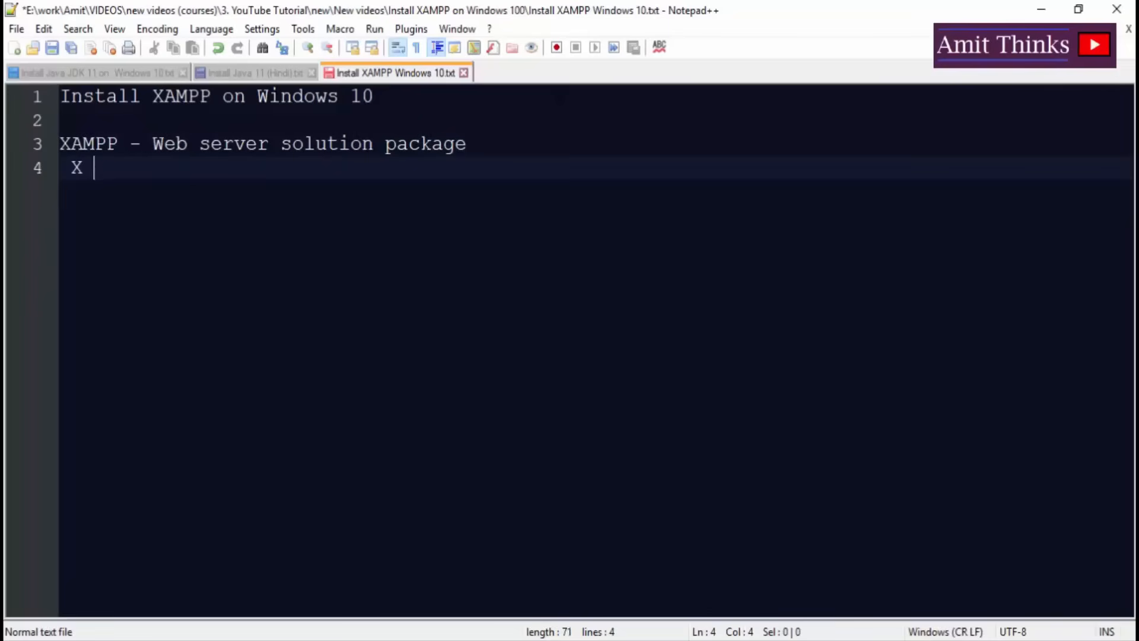
pyautogui.write('pl')
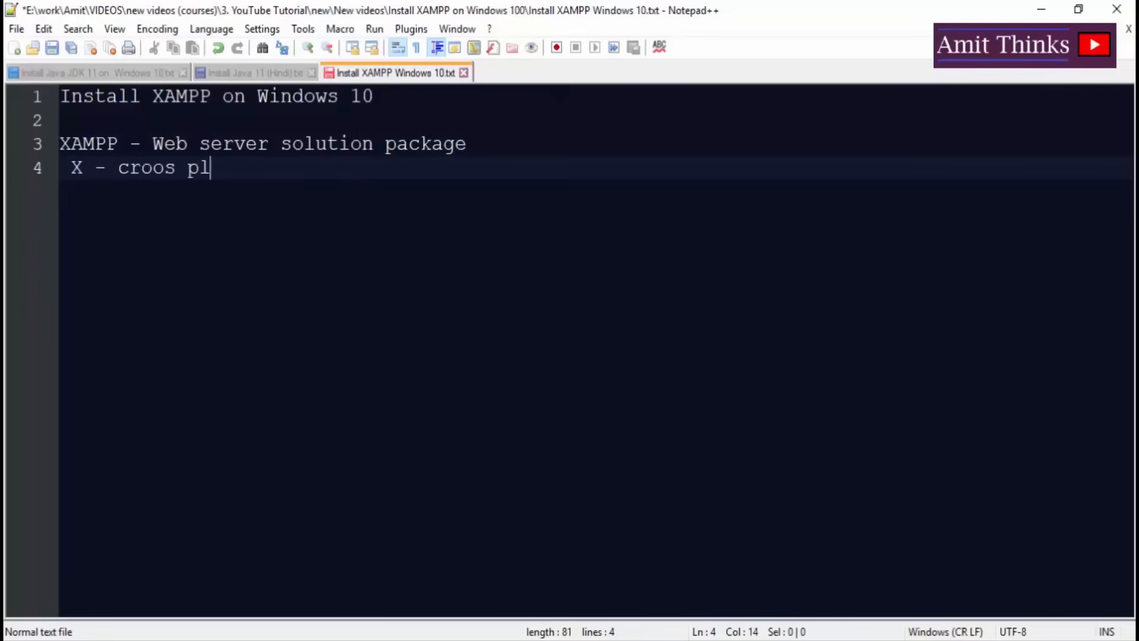
pyautogui.press('BackSpace')
pyautogui.press('BackSpace')
pyautogui.press('BackSpace')
pyautogui.press('BackSpace')
pyautogui.press('BackSpace')
pyautogui.write('ss platform')
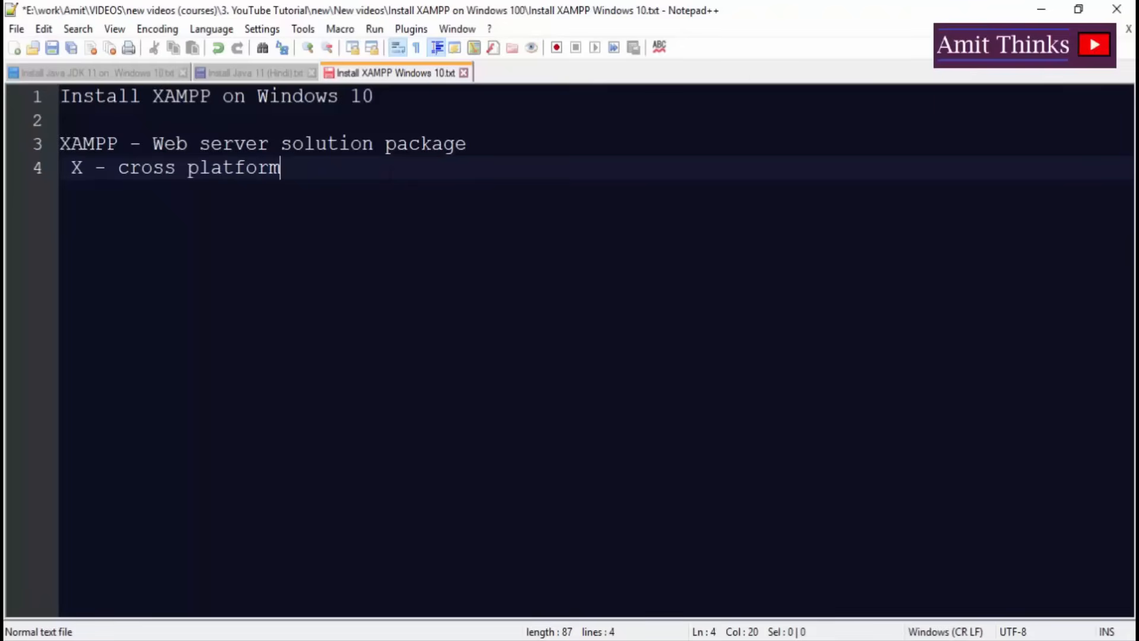
# Add the lines 'A - Apache', 'M - MySQL (MariaDB - 2015)' and 'P - perl'.
pyautogui.press('Return')
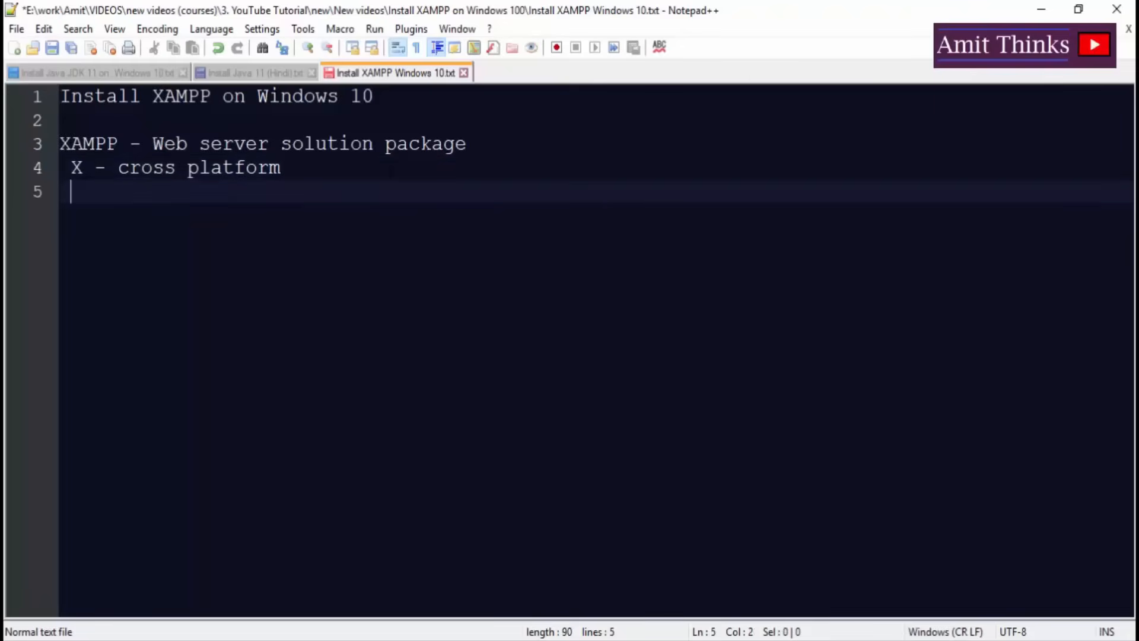
pyautogui.write('A - Apache')
pyautogui.press('Return')
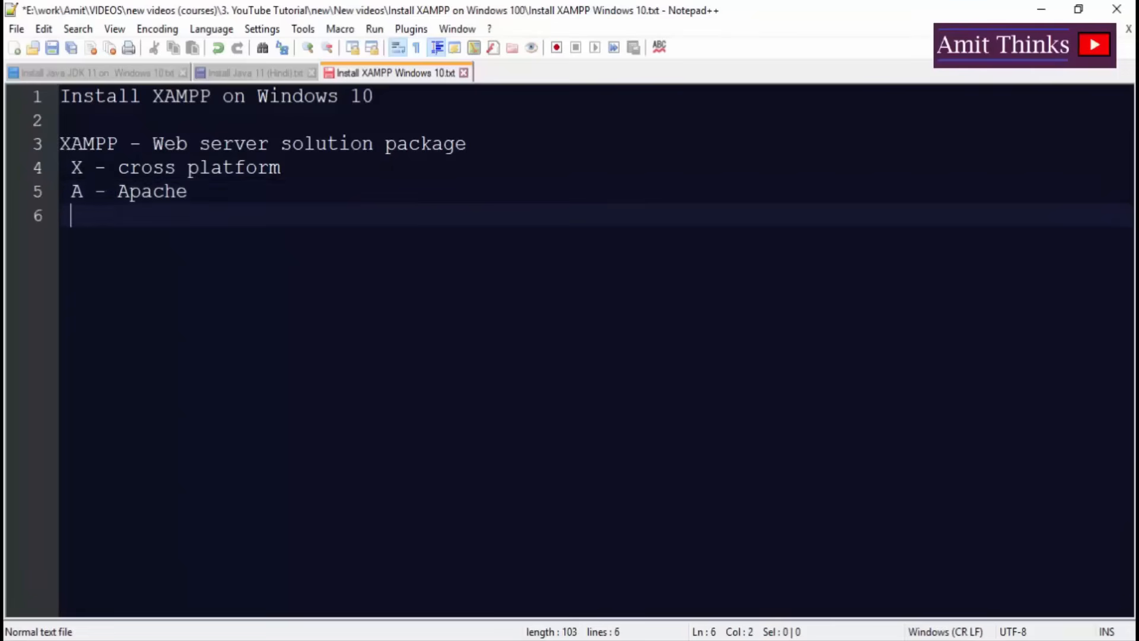
pyautogui.write('M - MySQL (')
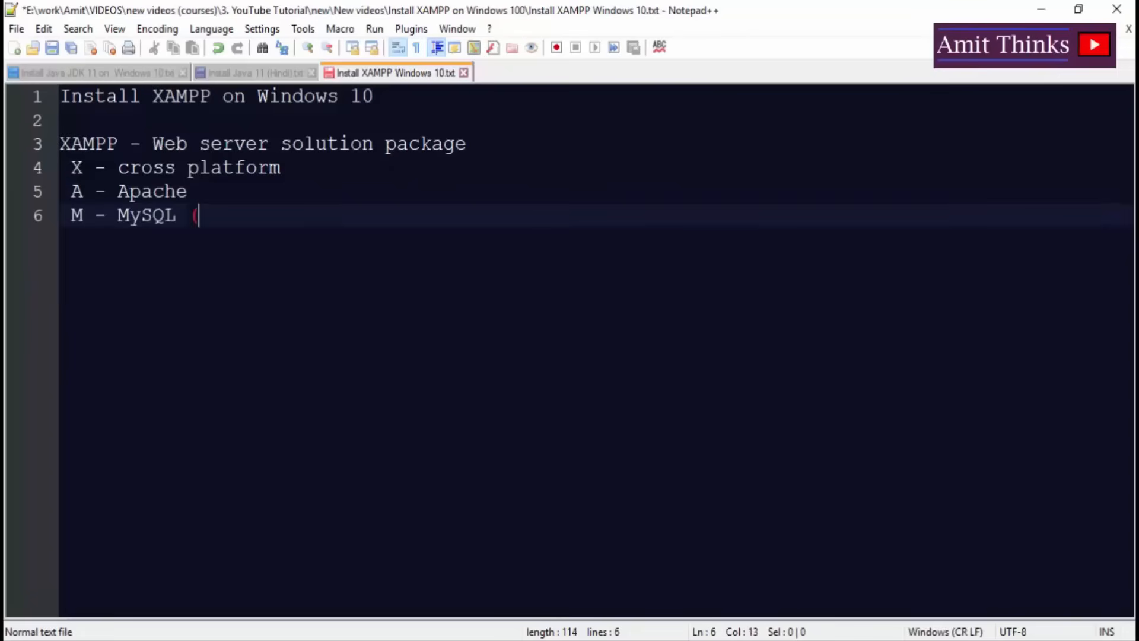
pyautogui.write('MariaDB')
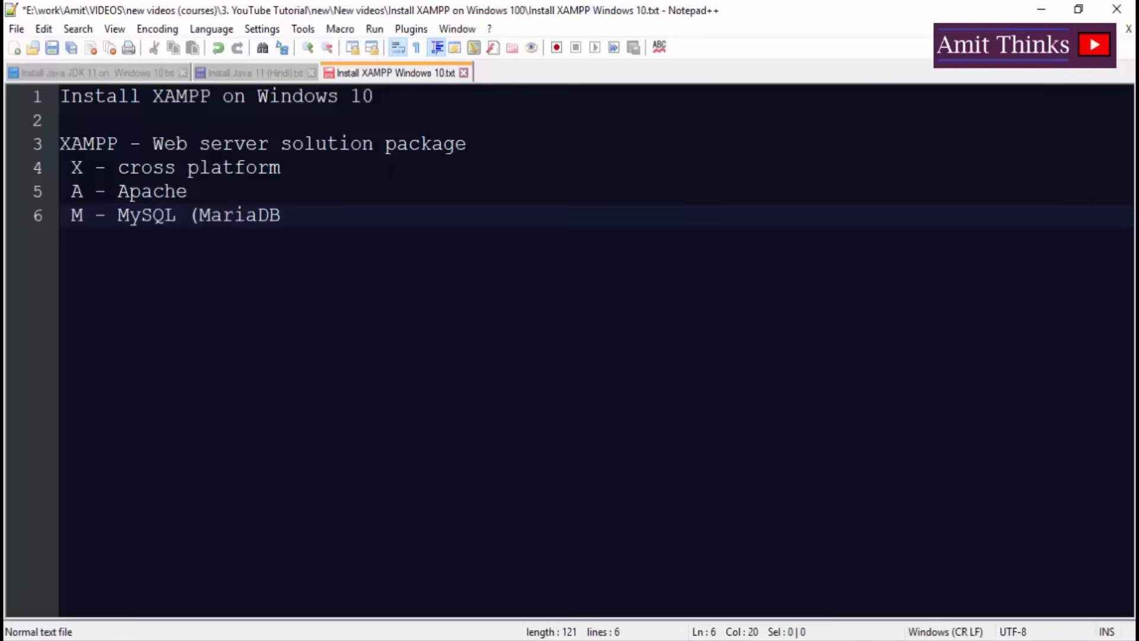
pyautogui.write(' - 2015)')
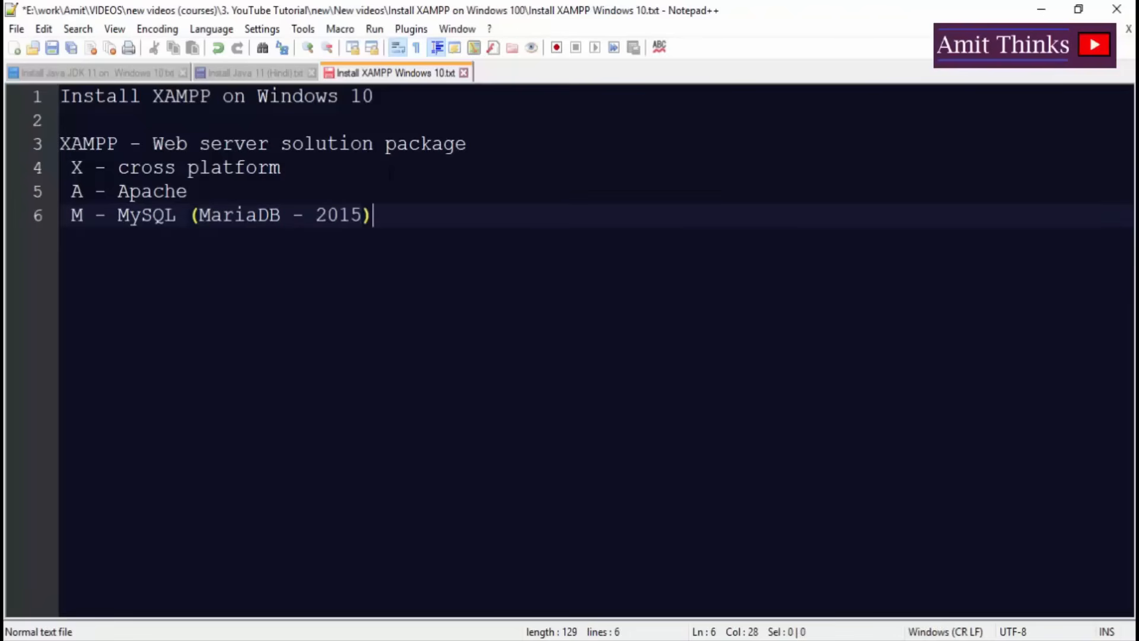
pyautogui.press('Return')
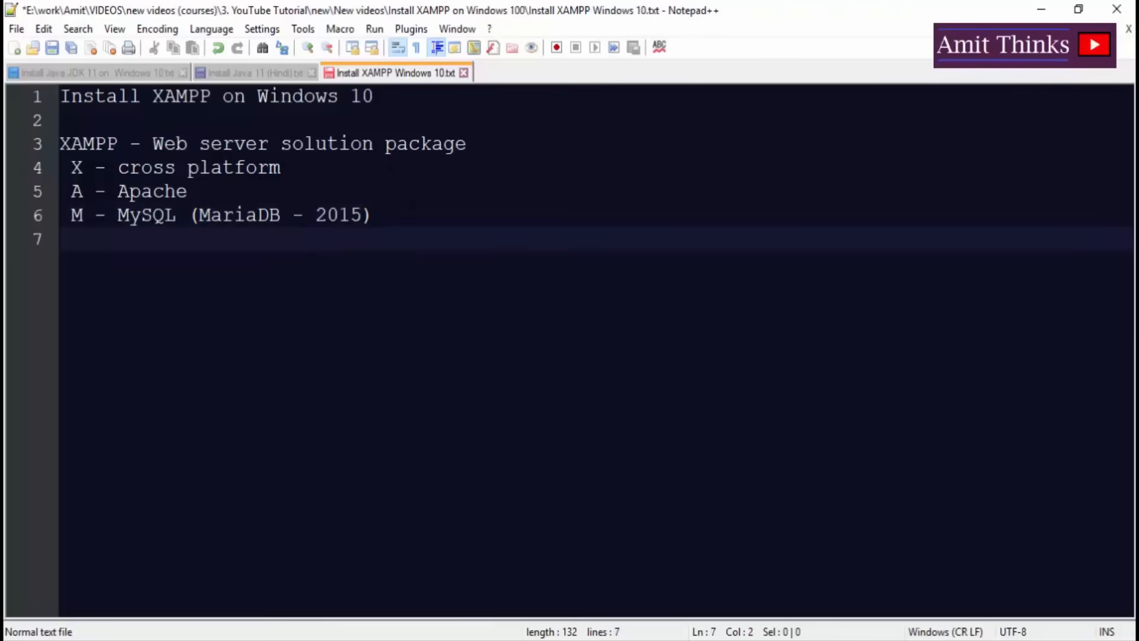
pyautogui.write('P - perl')
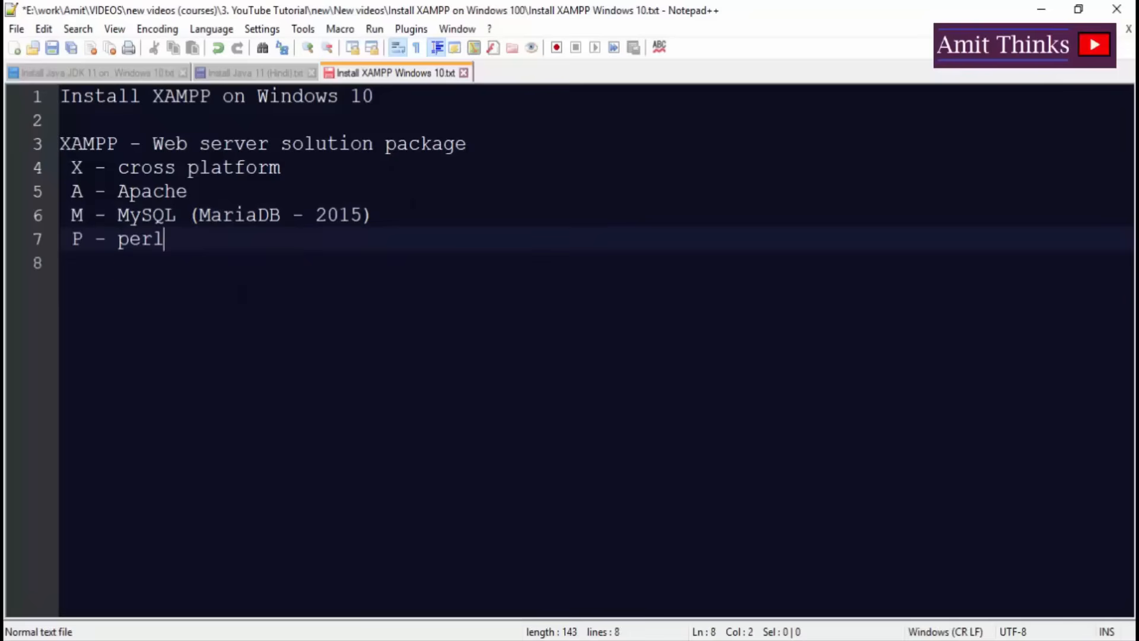
pyautogui.press('Return')
# Add 'P - PHP' on line 8 and capitalize 'Perl' on line 7.
pyautogui.write('P')
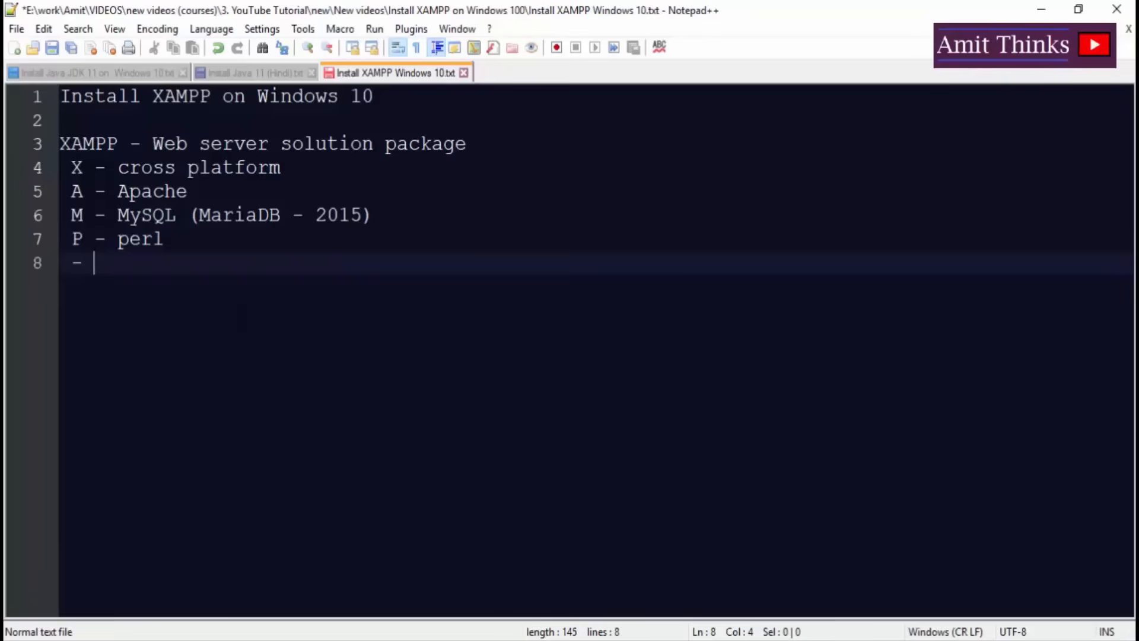
pyautogui.press('BackSpace')
pyautogui.press('BackSpace')
pyautogui.write('P')
pyautogui.press('BackSpace')
pyautogui.write('- PHP')
pyautogui.click(129, 238)
pyautogui.press('BackSpace')
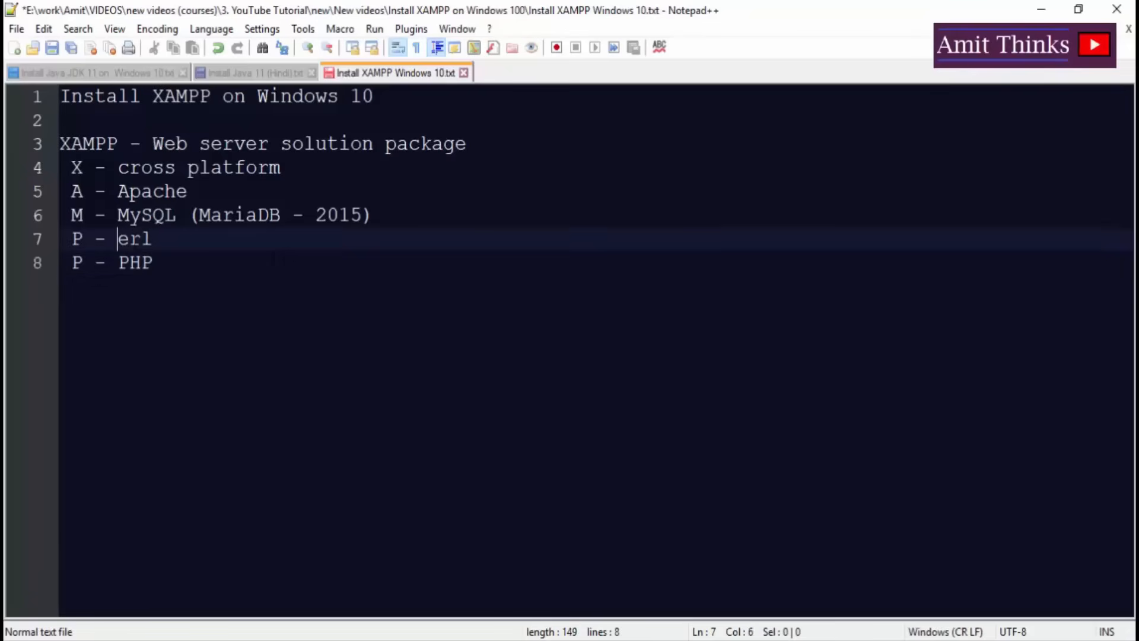
pyautogui.write('P')
pyautogui.press('End')
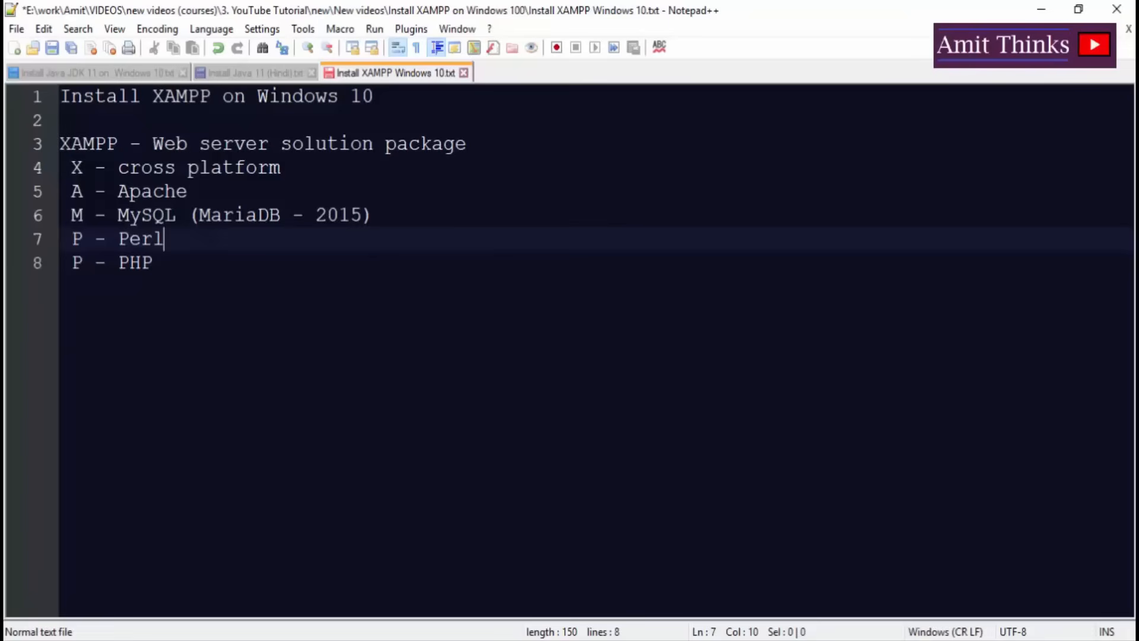
# Add unindented '- Download XAMPP' and '- Install XAMPP' lines below the PHP entry.
pyautogui.press('Down')
pyautogui.press('Return')
pyautogui.press('Return')
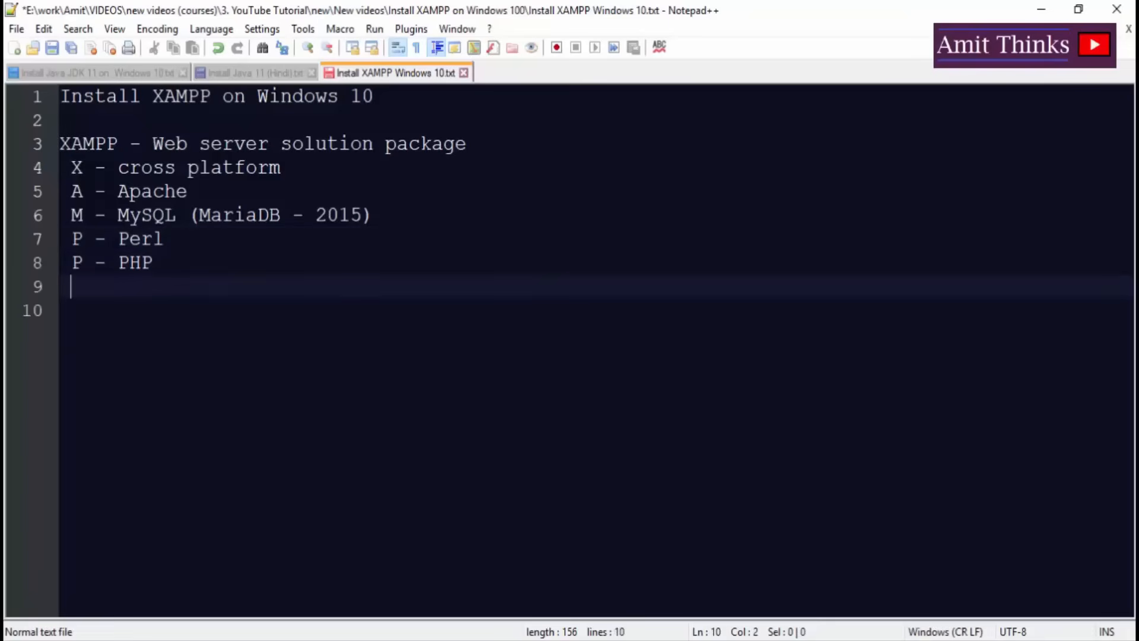
pyautogui.press('BackSpace')
pyautogui.write('-')
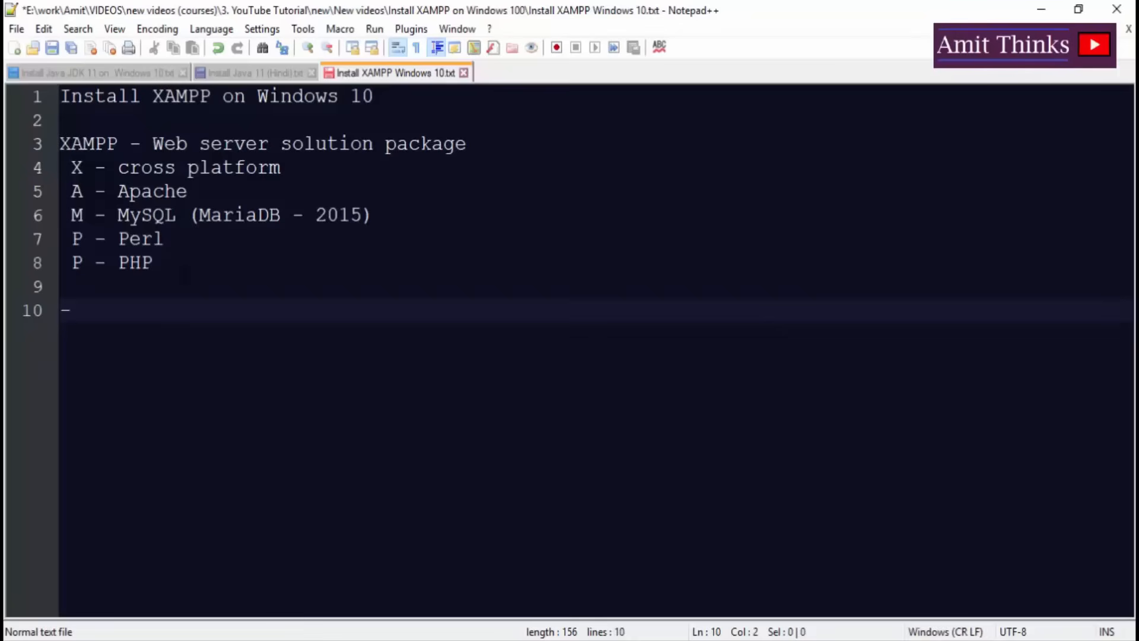
pyautogui.write(' Download')
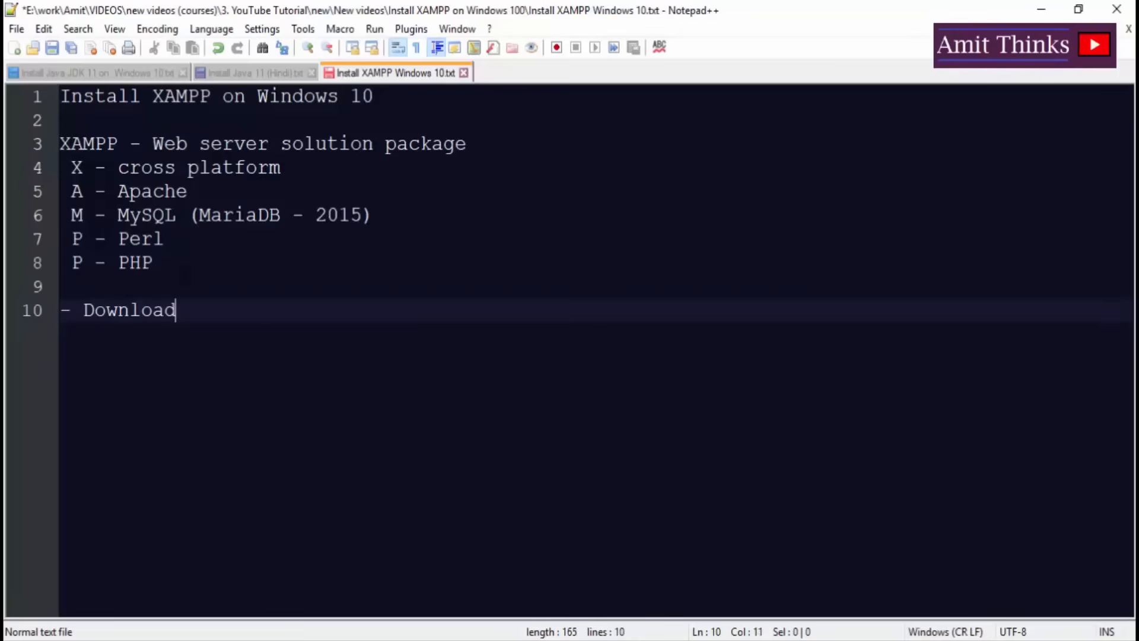
pyautogui.write(' XAMPP')
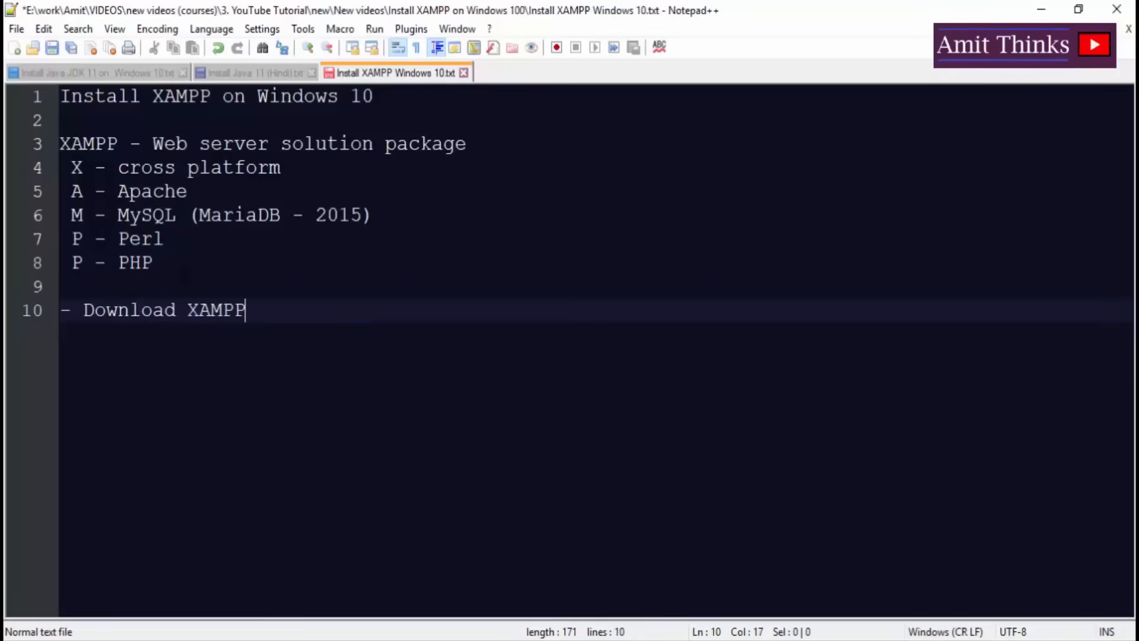
pyautogui.press('Return')
pyautogui.write('-')
pyautogui.press('BackSpace')
pyautogui.write('- ')
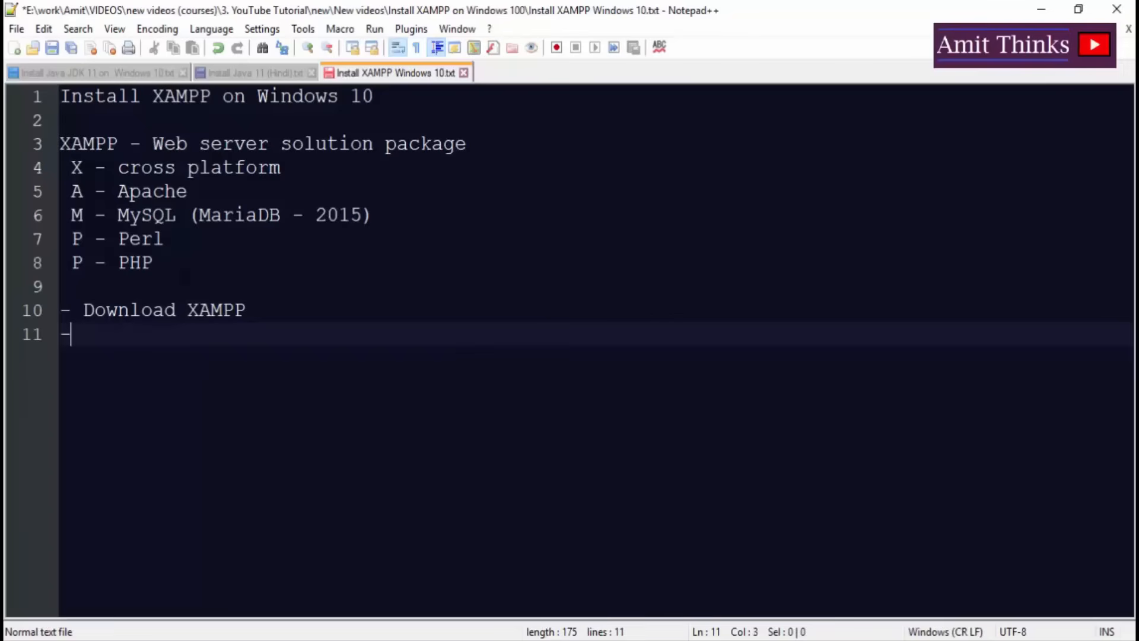
pyautogui.write('Install XAMPP')
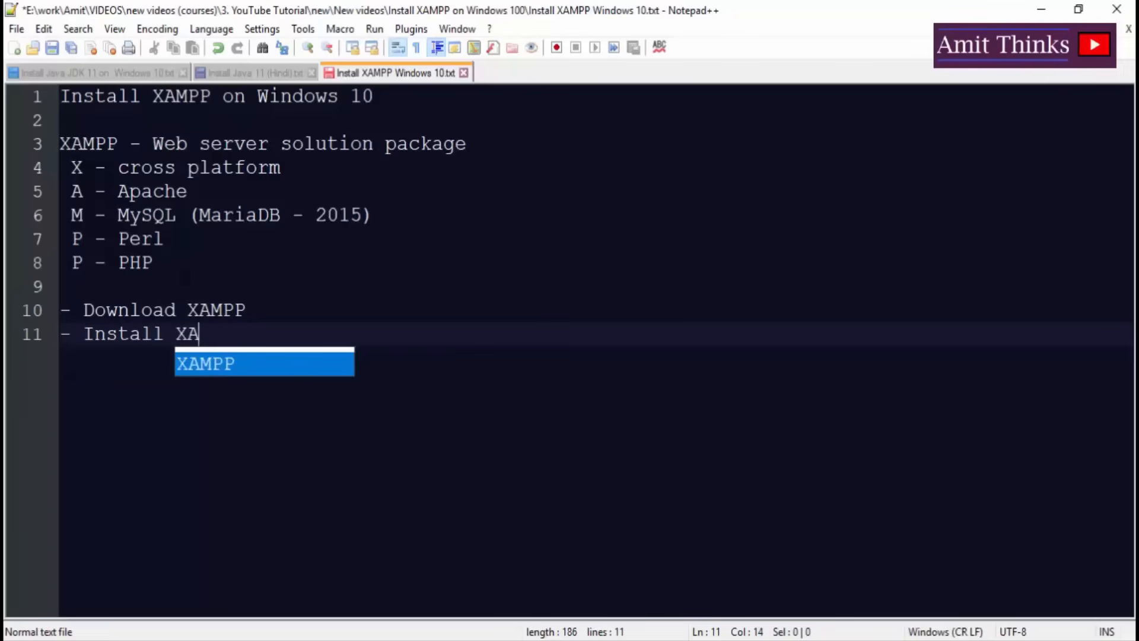
# Add a third line, '- Start our server in XAMPP'.
pyautogui.press('Return')
pyautogui.press('Return')
pyautogui.write('- sTART')
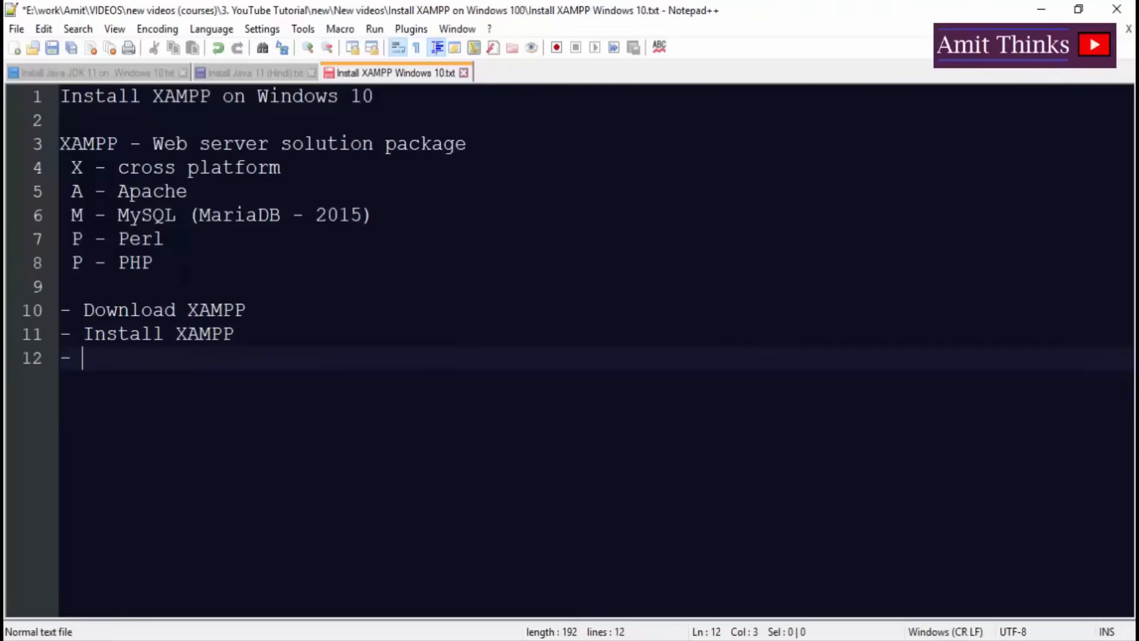
pyautogui.press('BackSpace')
pyautogui.press('BackSpace')
pyautogui.press('BackSpace')
pyautogui.press('BackSpace')
pyautogui.press('BackSpace')
pyautogui.write('STrat')
pyautogui.press('BackSpace')
pyautogui.press('BackSpace')
pyautogui.press('BackSpace')
pyautogui.press('BackSpace')
pyautogui.press('BackSpace')
pyautogui.write('tart our serv')
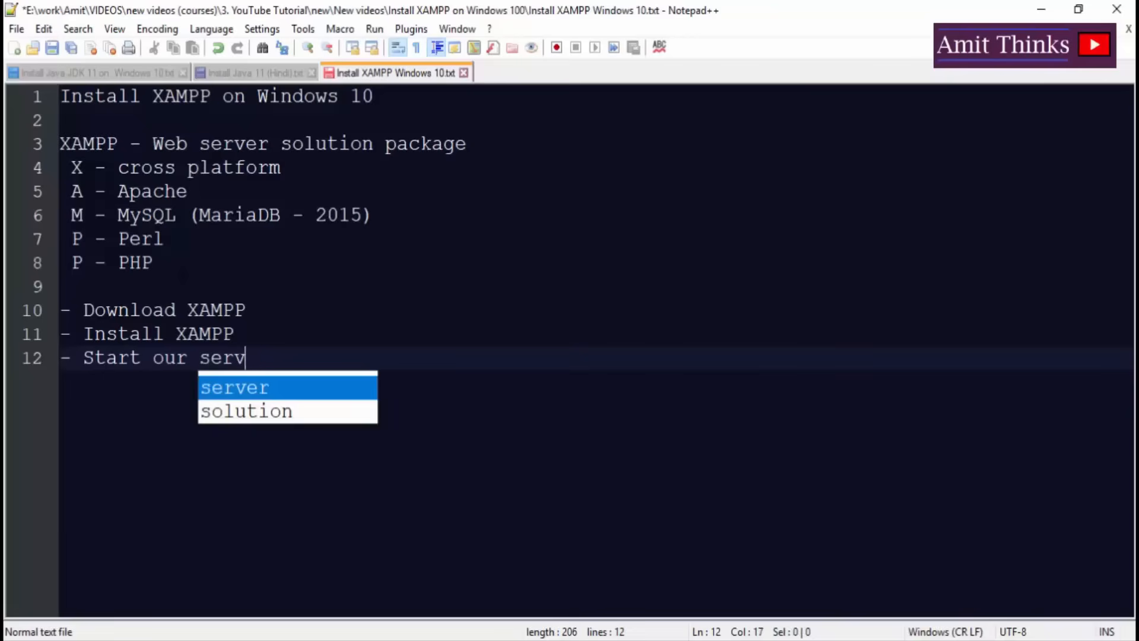
pyautogui.press('Return')
pyautogui.write('in XAMPP')
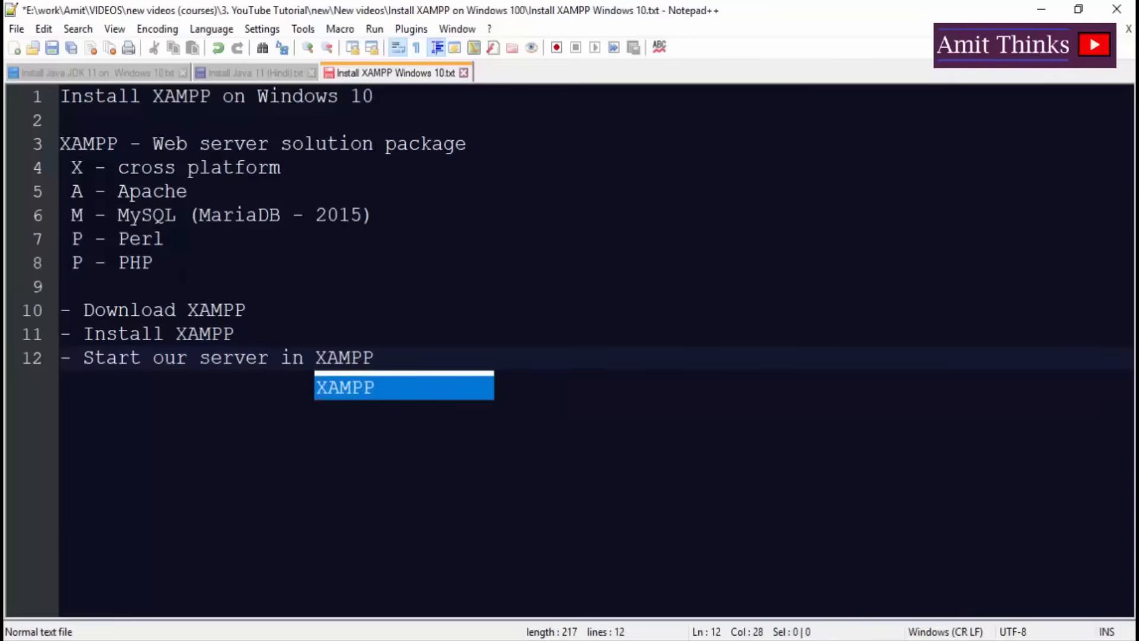
pyautogui.press('Escape')
pyautogui.press('Up')
pyautogui.click(117, 310)
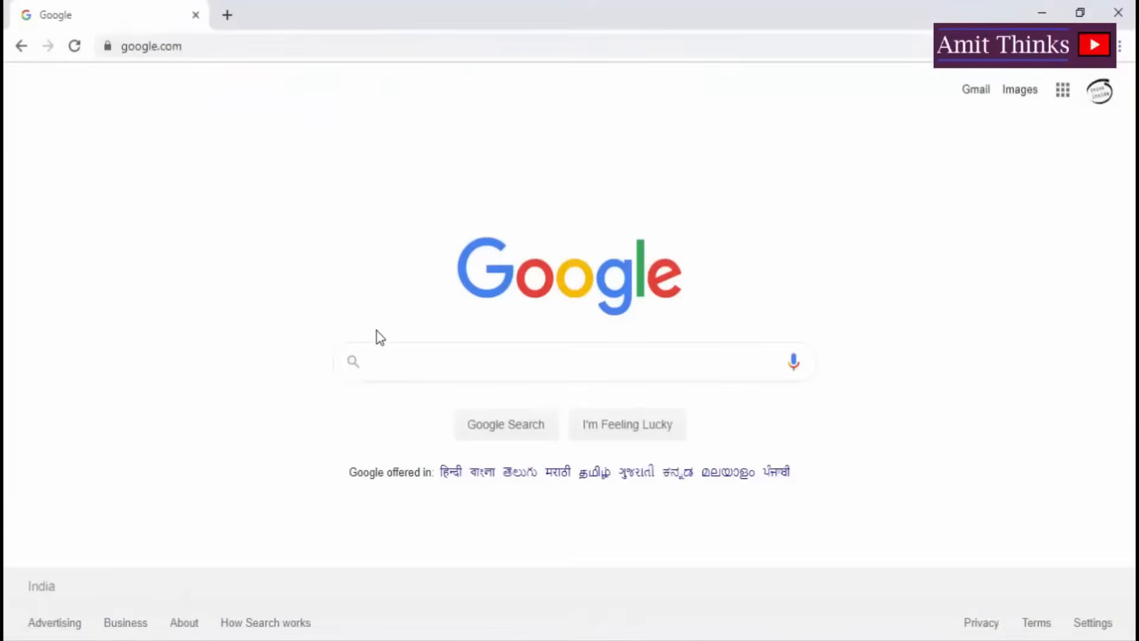
# Search Google for 'download xampp' and open the Apache Friends page listing Windows versions.
pyautogui.click(381, 358)
pyautogui.write('download xampp')
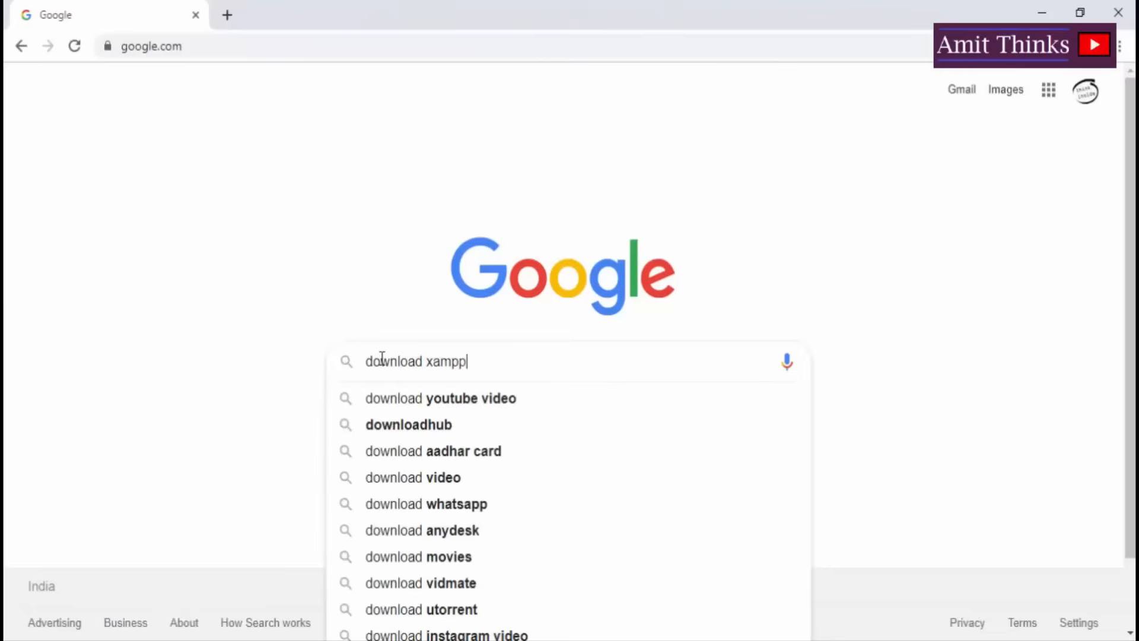
pyautogui.press('Return')
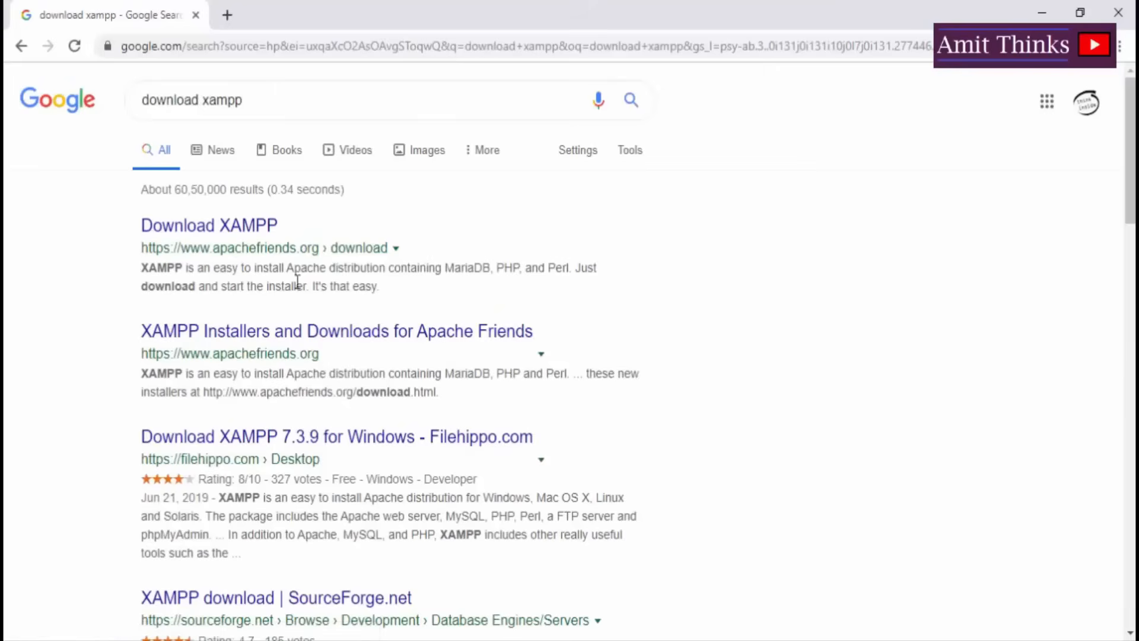
pyautogui.click(248, 228)
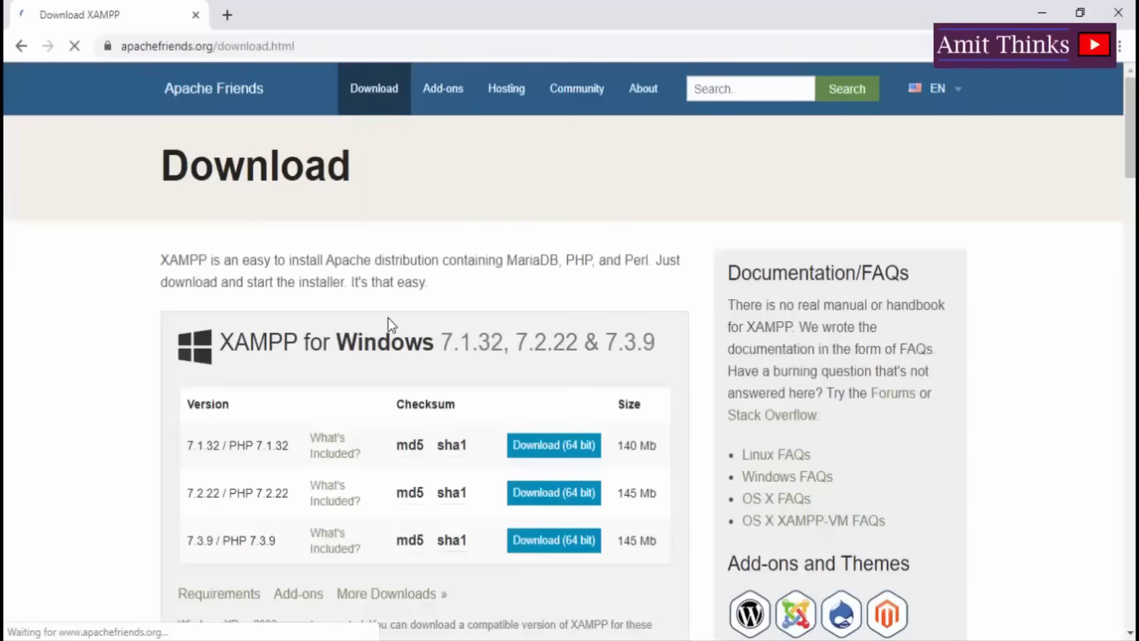
pyautogui.scroll(-2, 231, 344)
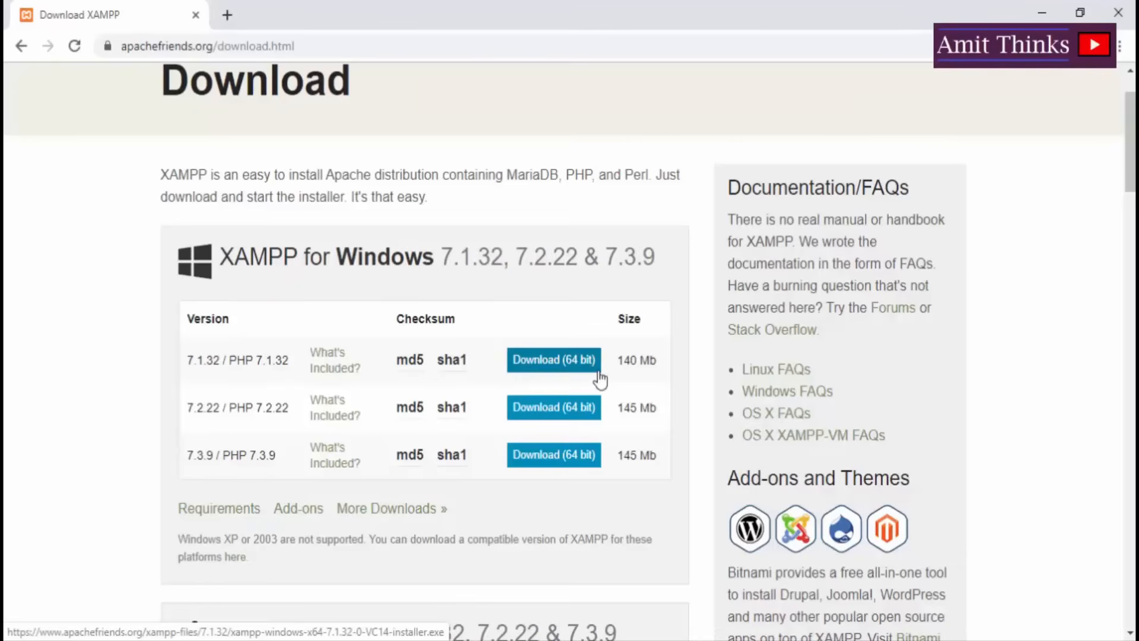
pyautogui.press('super')
pyautogui.write('about')
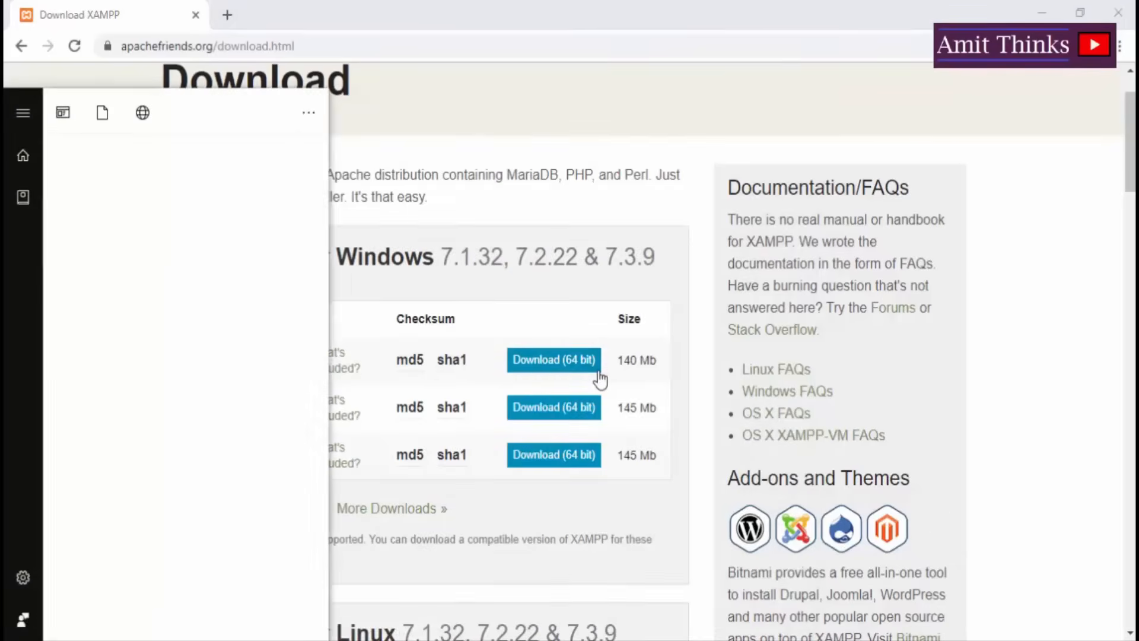
pyautogui.press('Return')
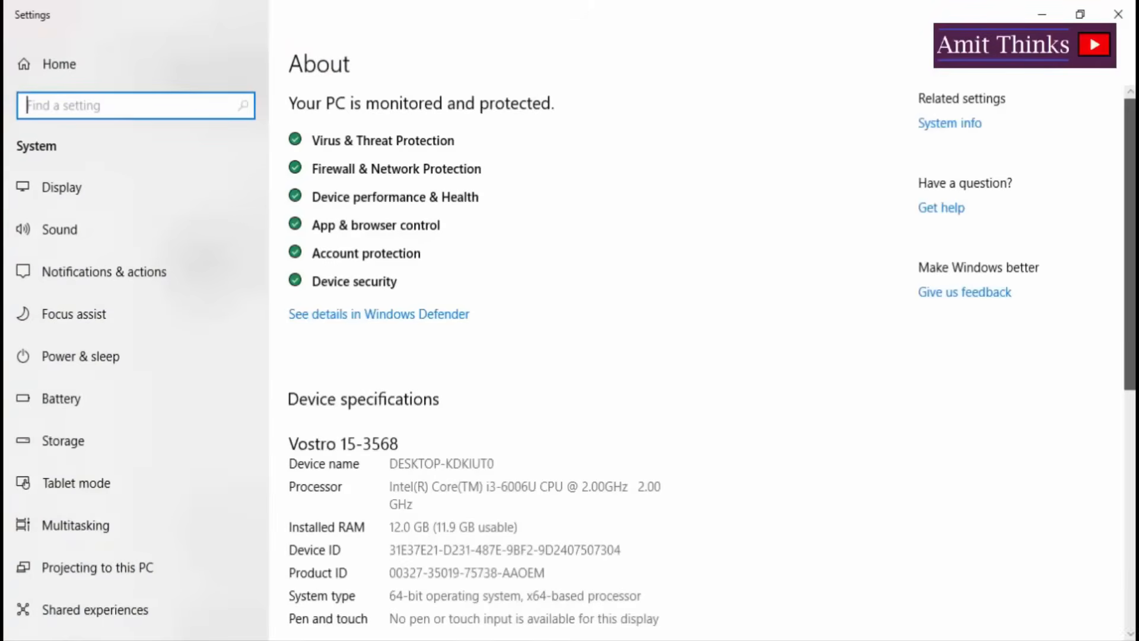
pyautogui.scroll(-4, 600, 379)
pyautogui.scroll(-3, 641, 267)
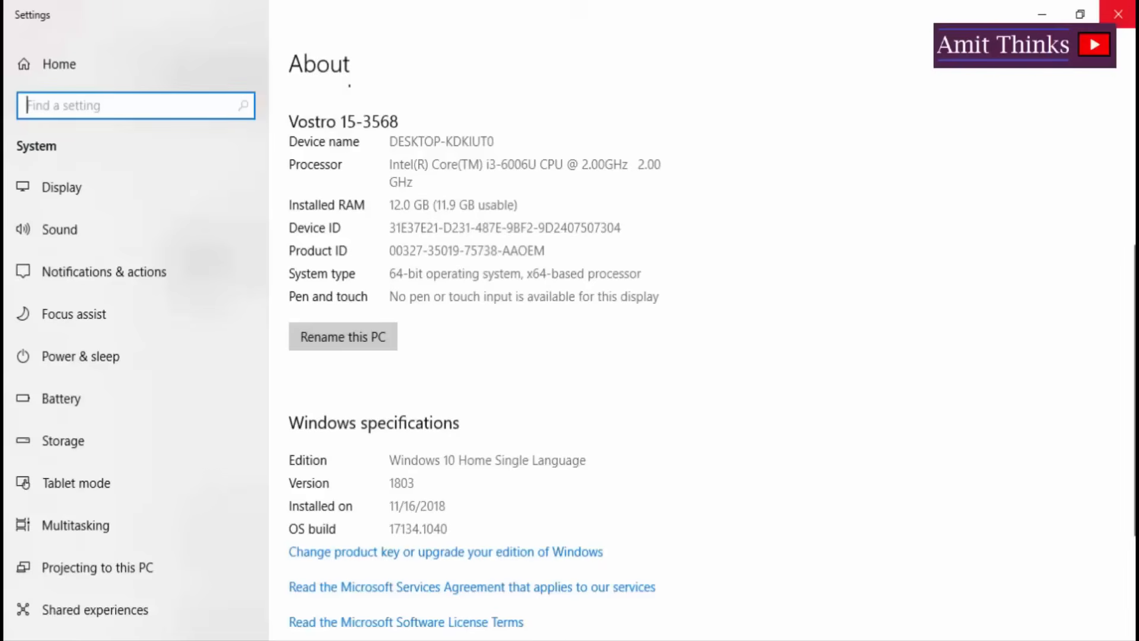
pyautogui.click(1118, 14)
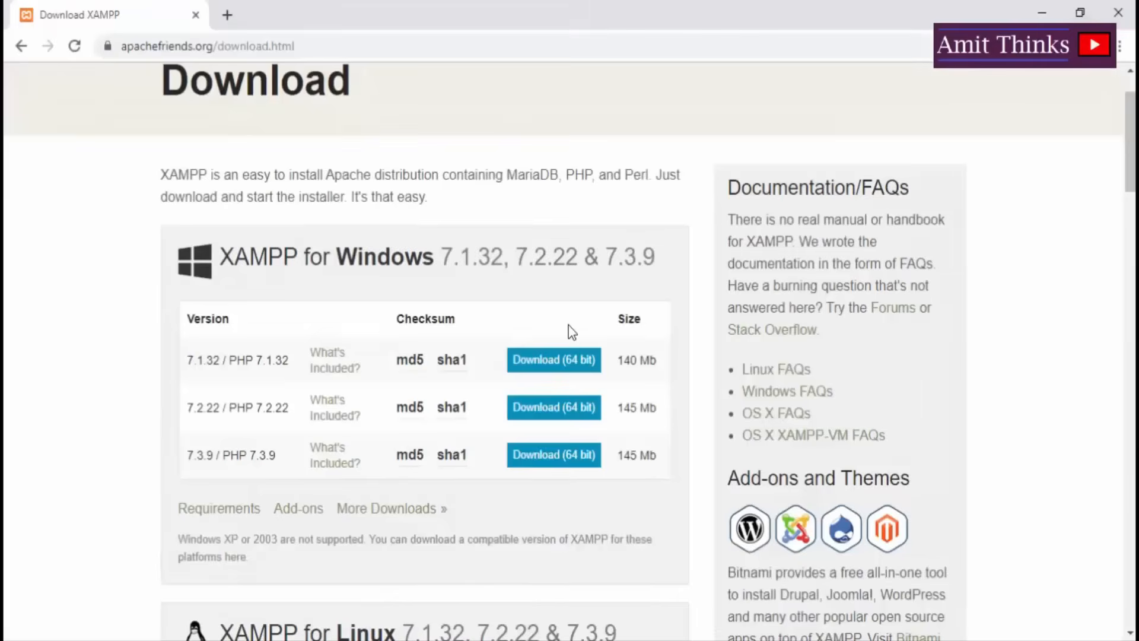
# Download the 64-bit XAMPP 7.1.32 Windows installer and launch it from Downloads.
pyautogui.click(554, 368)
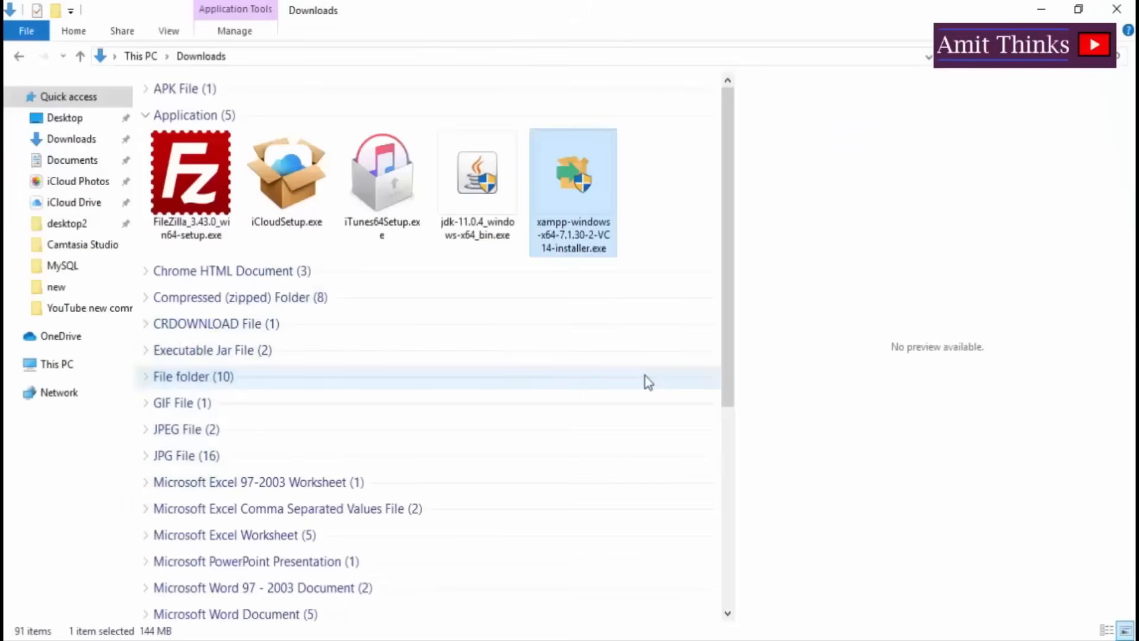
pyautogui.doubleClick(593, 189)
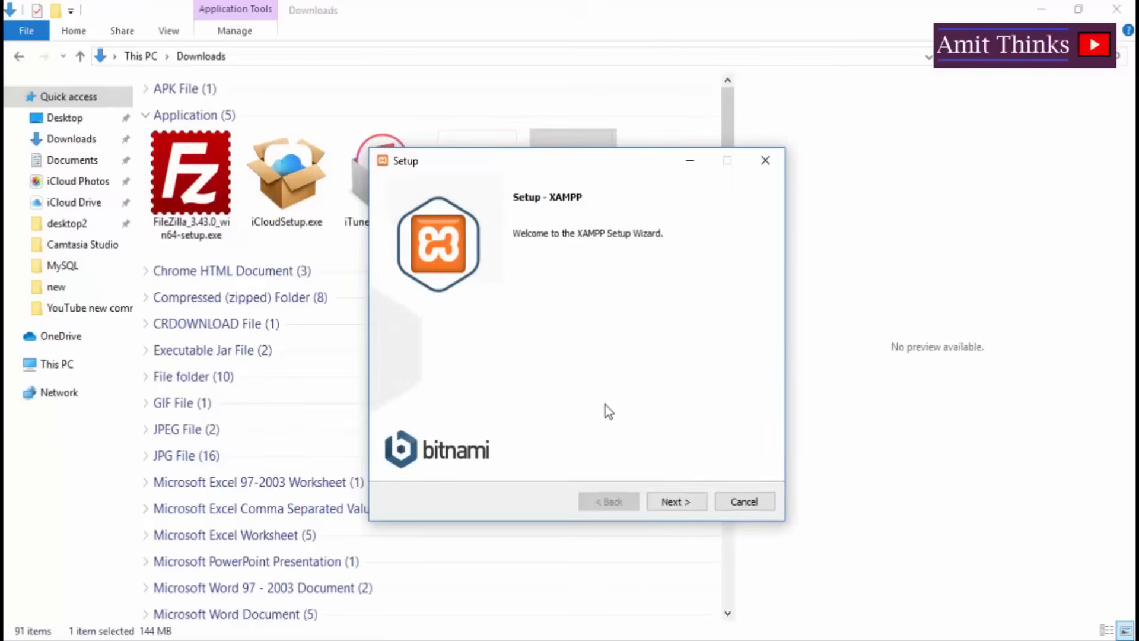
# Install XAMPP into C:\xampp with default components, then finish to launch the Control Panel.
pyautogui.click(684, 504)
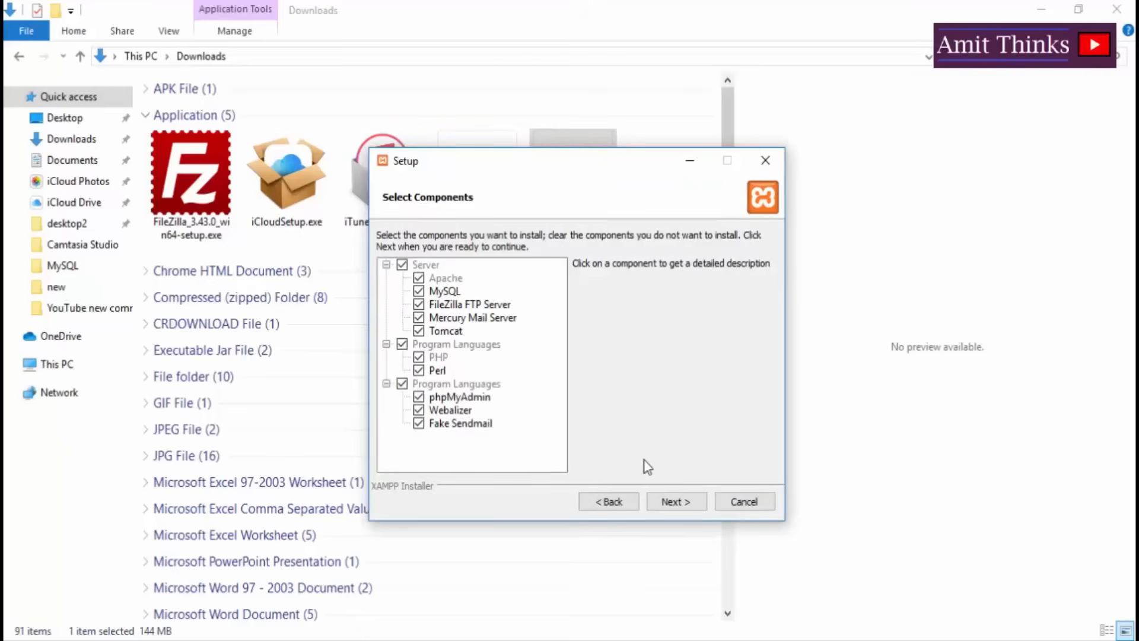
pyautogui.click(674, 502)
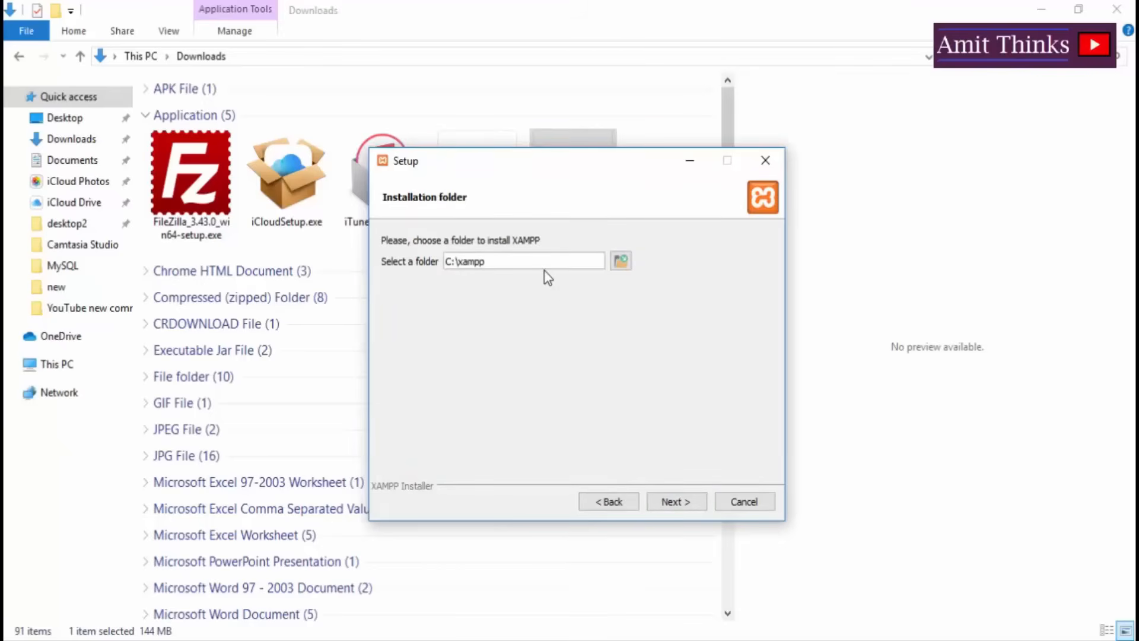
pyautogui.click(675, 505)
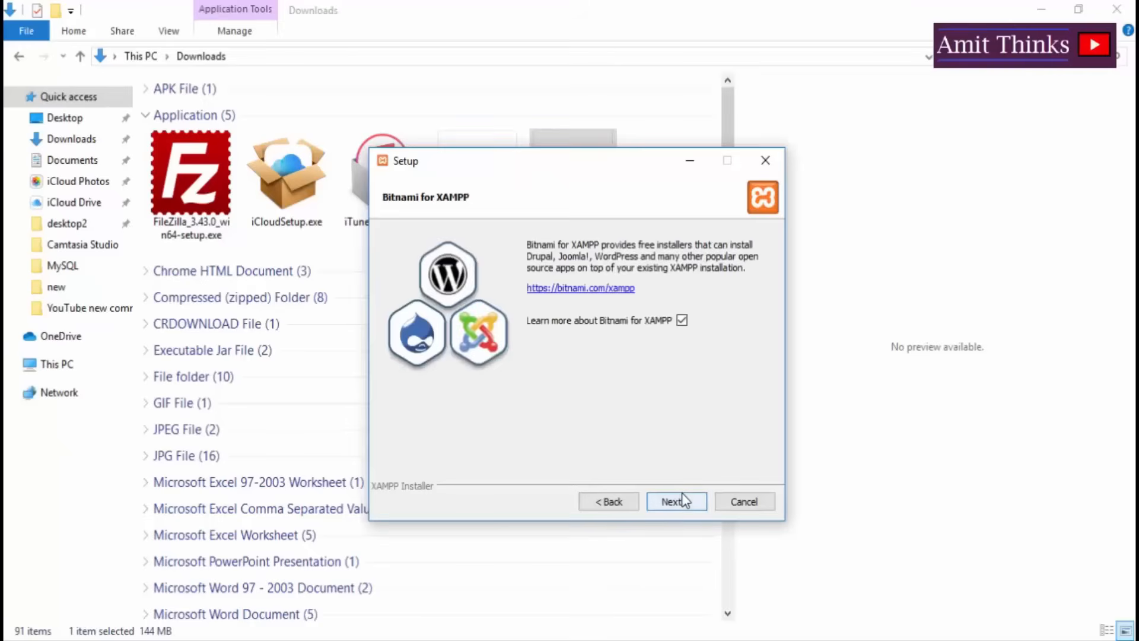
pyautogui.click(680, 503)
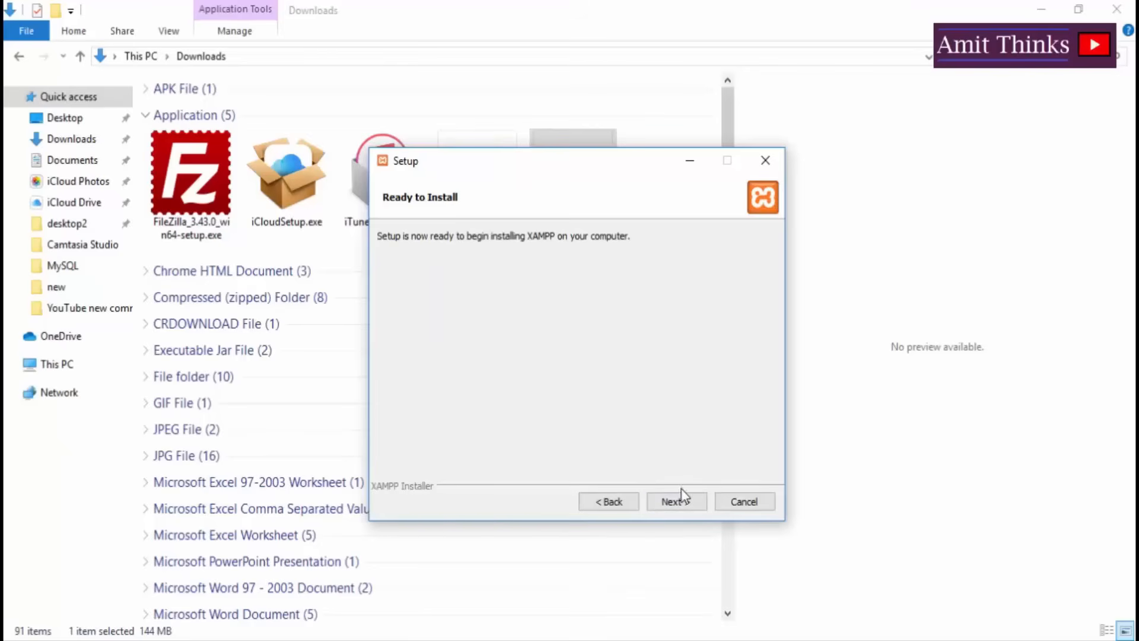
pyautogui.click(676, 504)
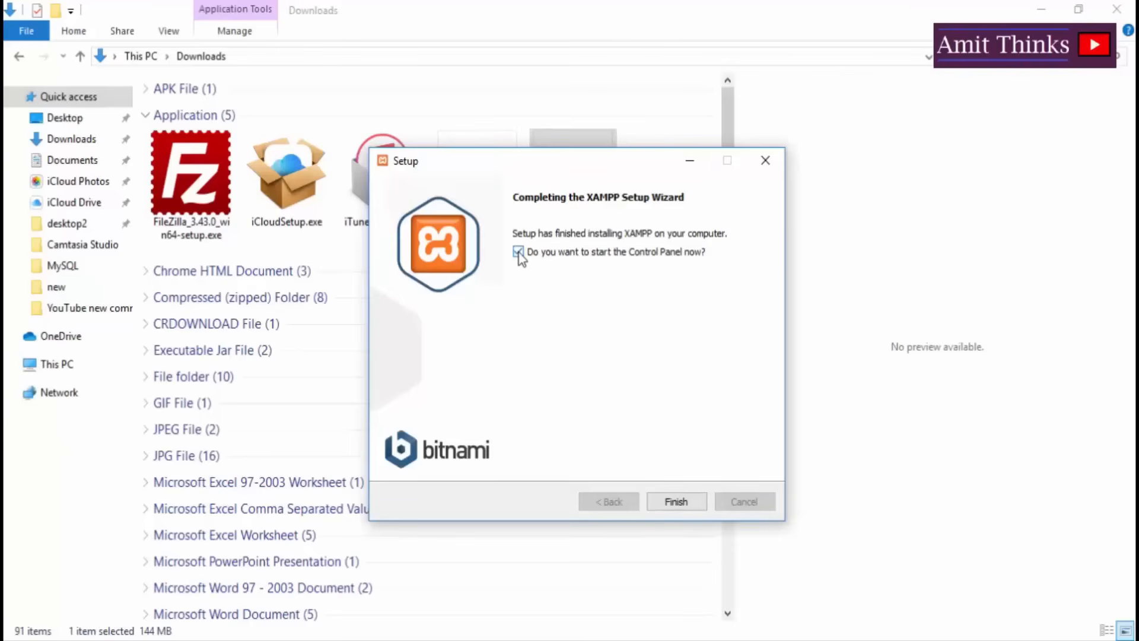
pyautogui.click(676, 502)
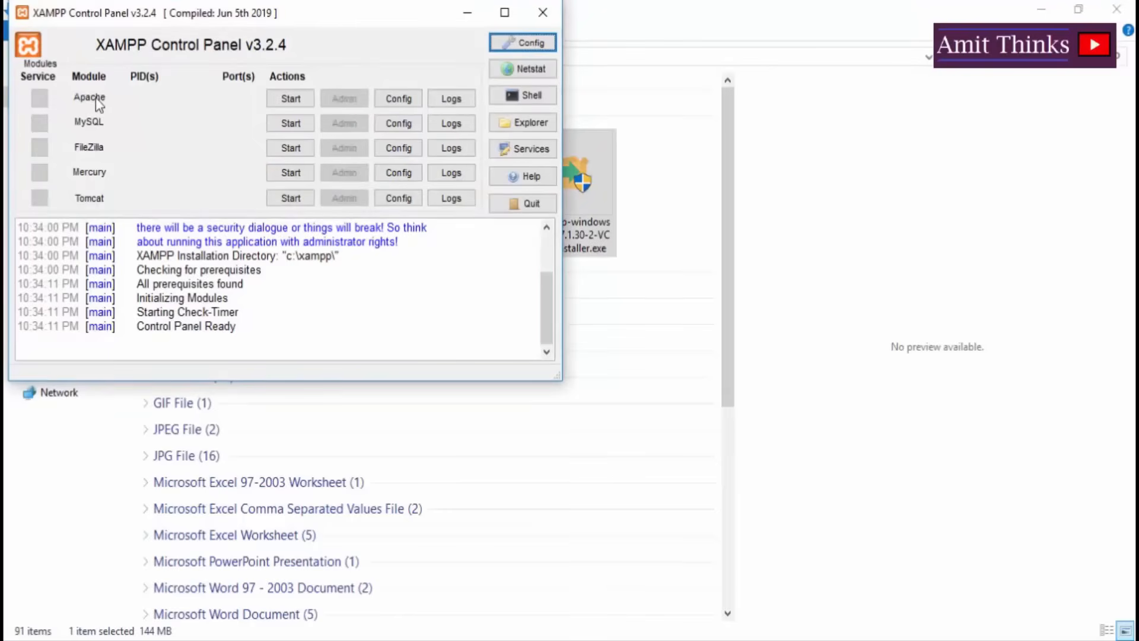
# Start the Apache module so it runs on ports 80 and 443.
pyautogui.click(290, 99)
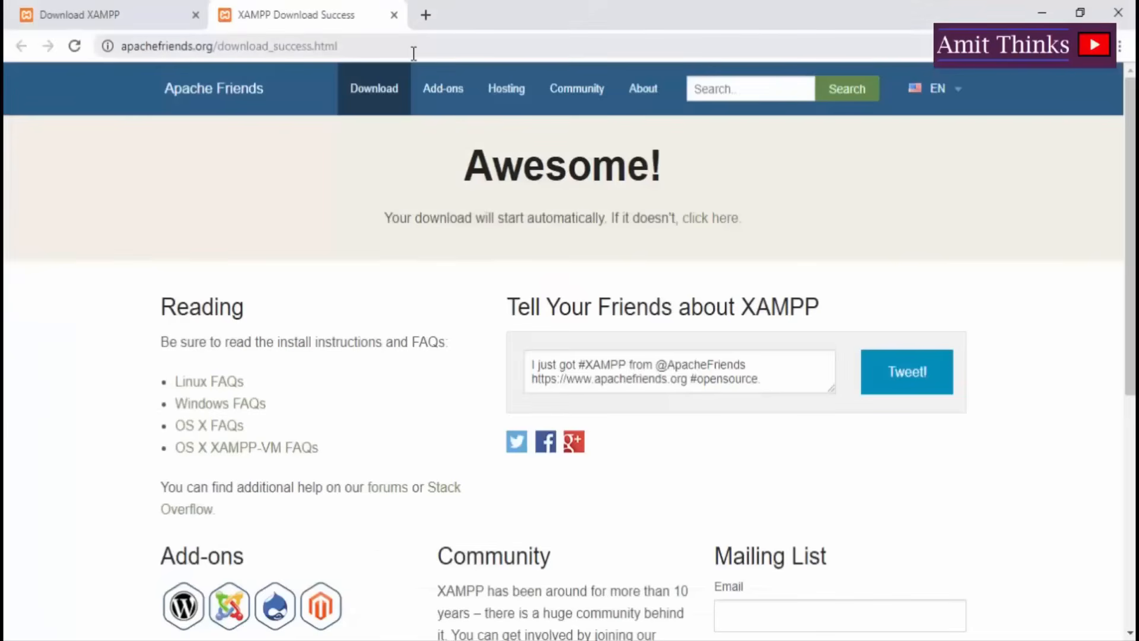
# Go to localhost in Chrome to show the Welcome to XAMPP dashboard.
pyautogui.click(413, 53)
pyautogui.write('local')
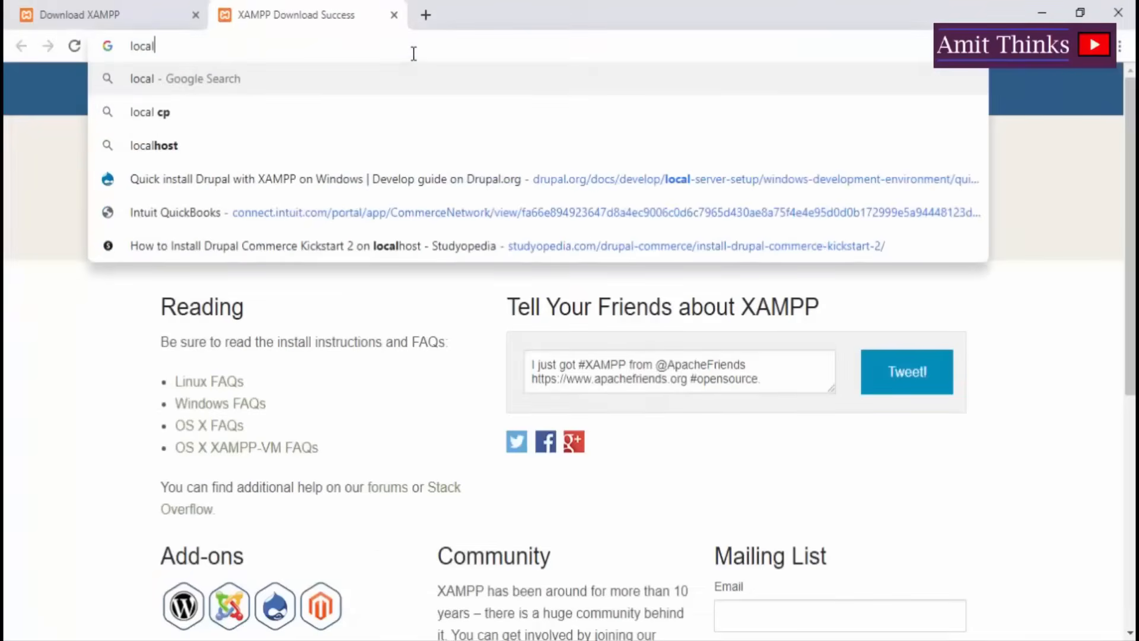
pyautogui.write('host')
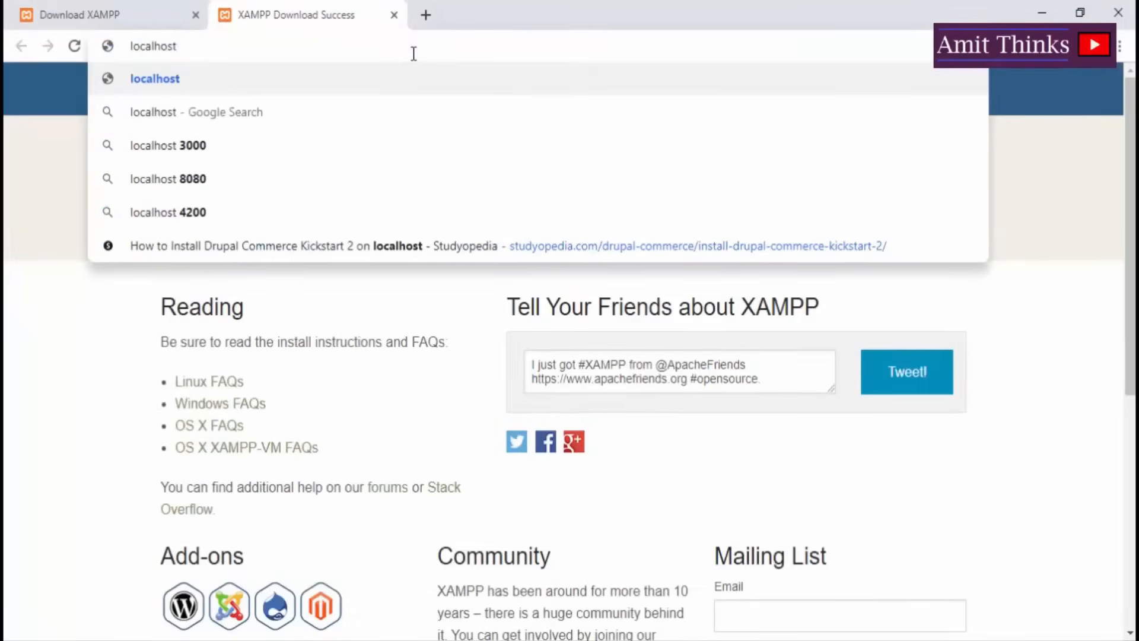
pyautogui.press('Return')
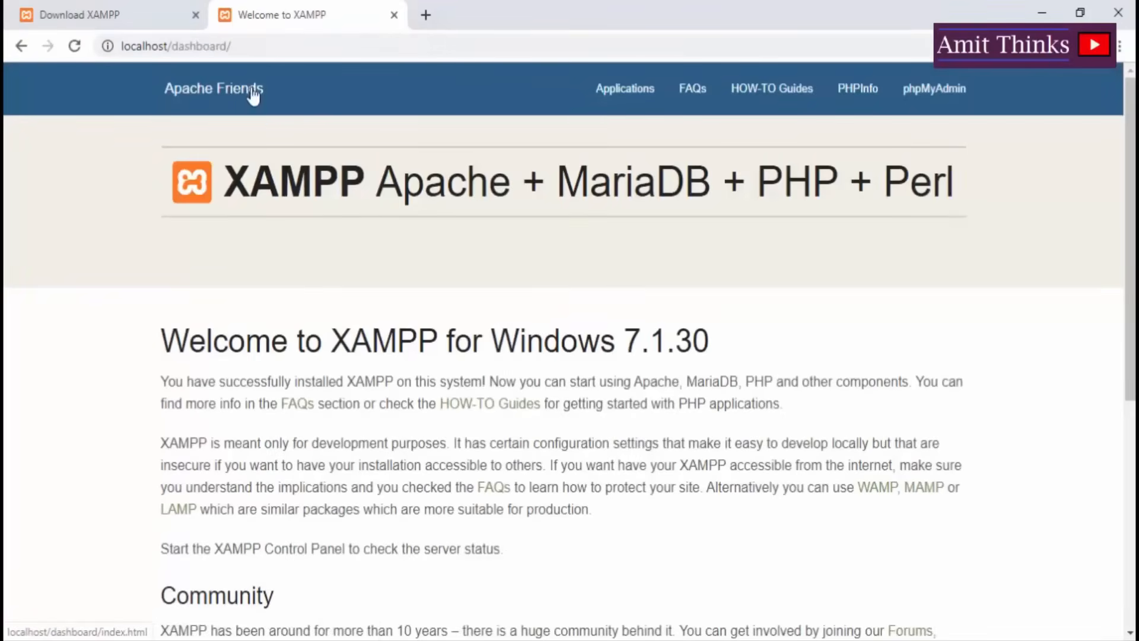
# Go to 127.0.0.1 in Chrome to load the same XAMPP dashboard.
pyautogui.click(313, 48)
pyautogui.write('127.0.0.1')
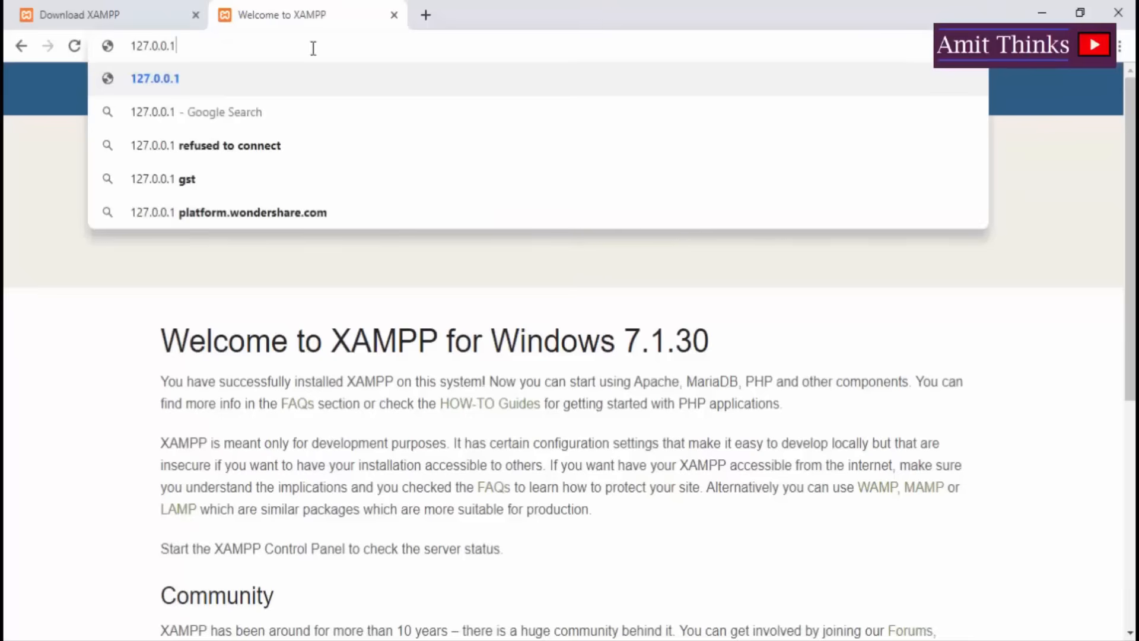
pyautogui.press('Return')
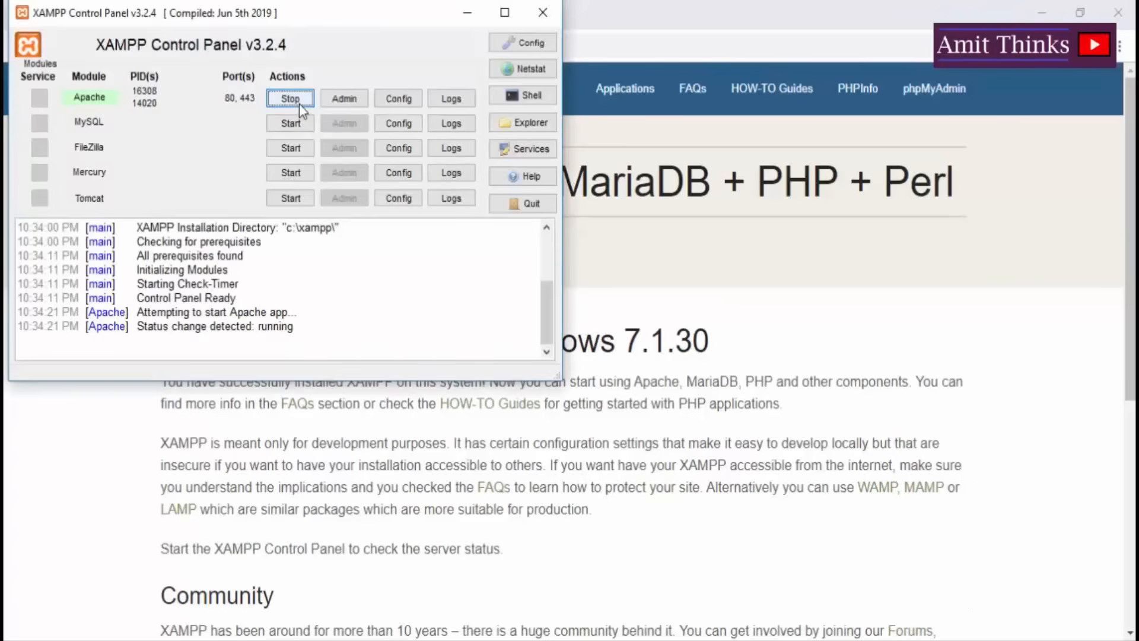
# Stop Apache and close the XAMPP Control Panel window.
pyautogui.click(300, 105)
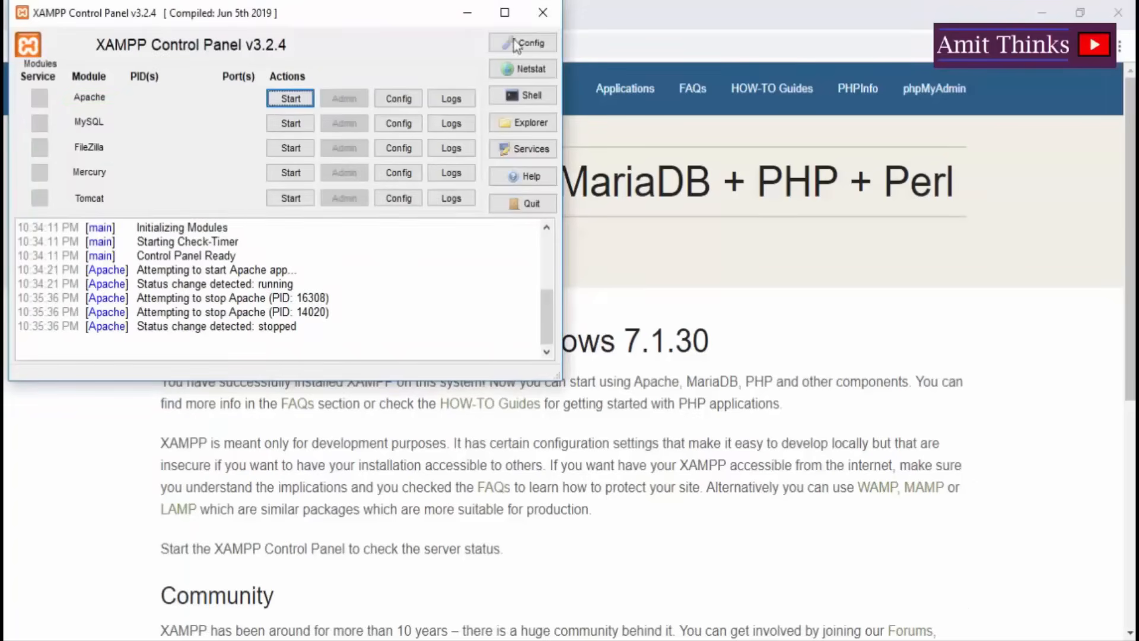
pyautogui.click(542, 14)
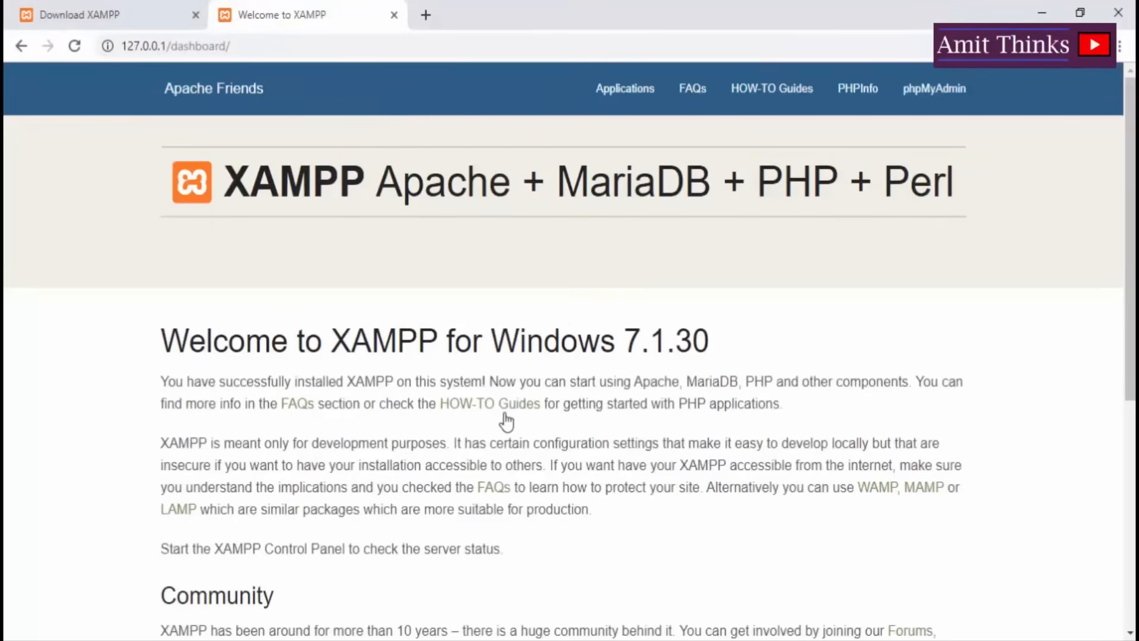
pyautogui.click(449, 640)
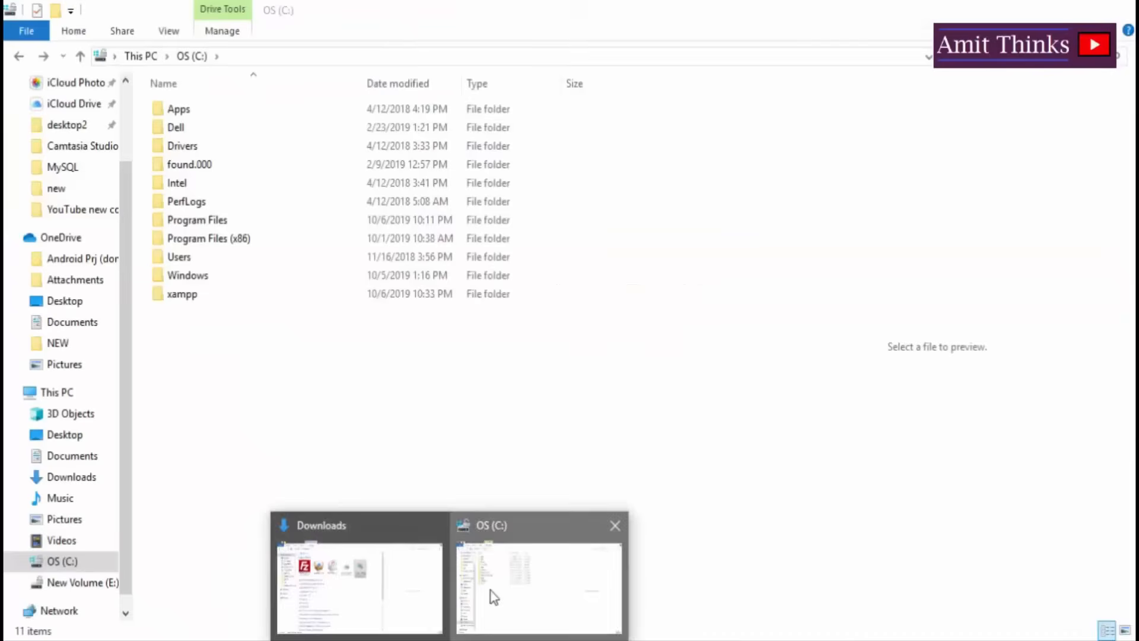
# Open C:\xampp in File Explorer and select xampp-control.exe.
pyautogui.click(489, 591)
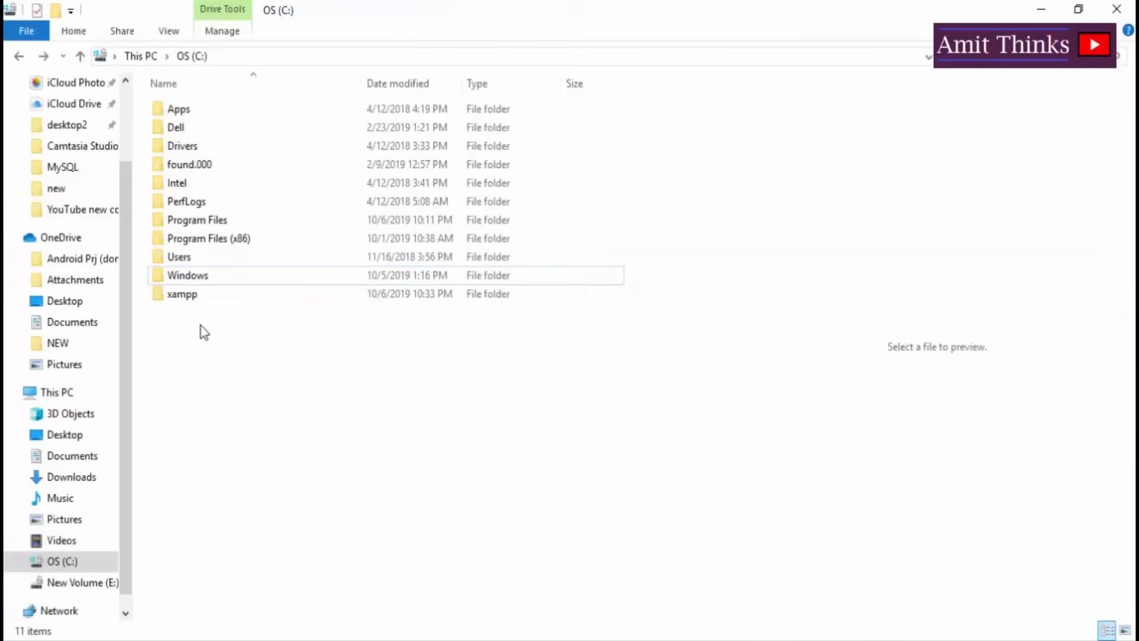
pyautogui.click(199, 298)
pyautogui.doubleClick(198, 298)
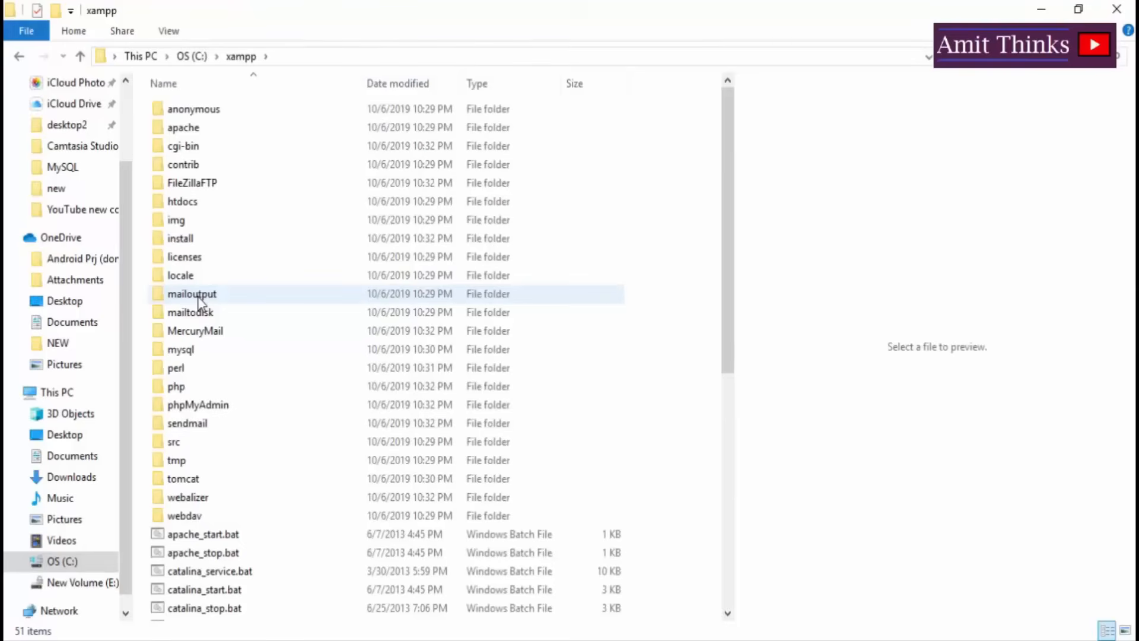
pyautogui.press('Down')
pyautogui.press('Down')
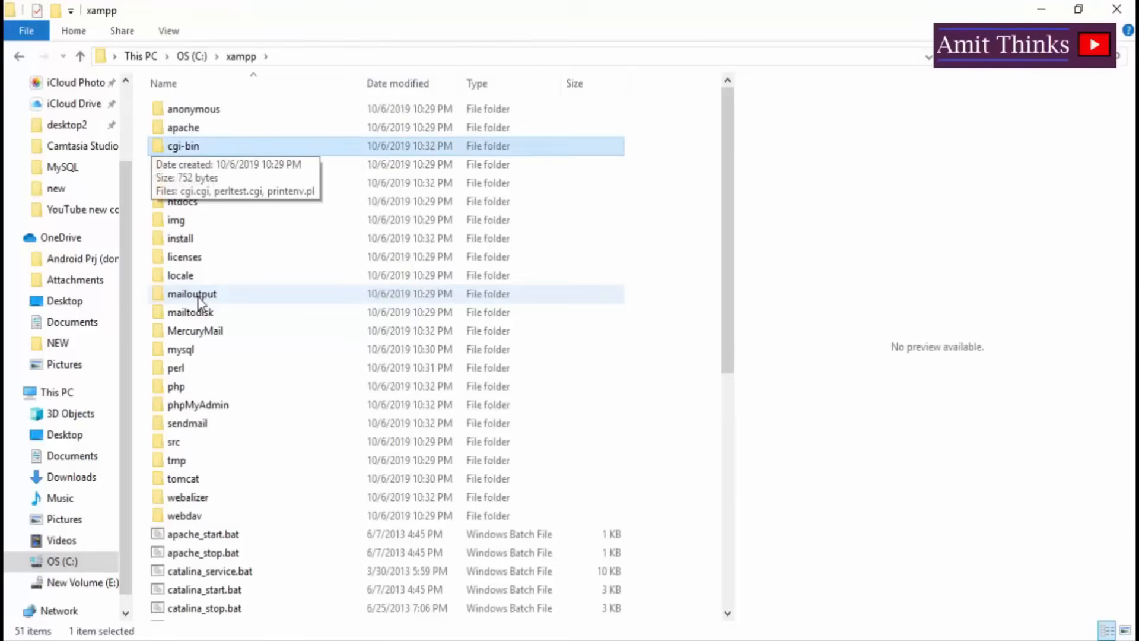
pyautogui.press('Down')
pyautogui.press('Down')
pyautogui.press('Down')
pyautogui.press('Down')
pyautogui.press('Down')
pyautogui.press('Down')
pyautogui.press('Down')
pyautogui.press('Down')
pyautogui.press('Down')
pyautogui.press('Down')
pyautogui.press('Down')
pyautogui.press('Down')
pyautogui.press('Down')
pyautogui.press('Down')
pyautogui.press('Down')
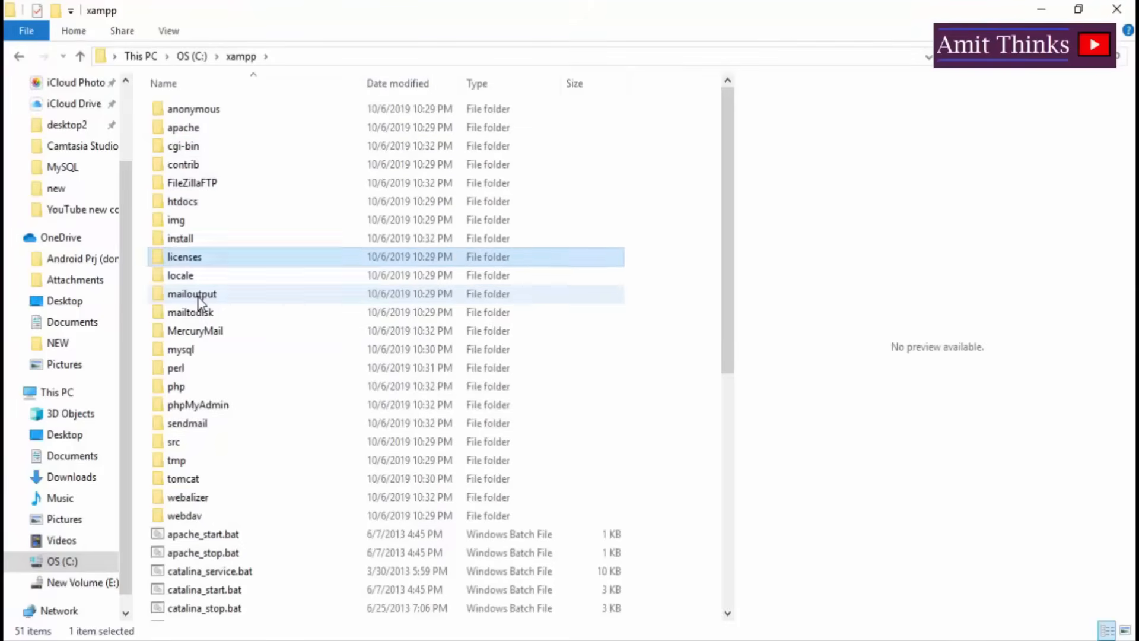
pyautogui.press('Down')
pyautogui.press('Down')
pyautogui.press('Down')
pyautogui.press('Down')
pyautogui.press('Down')
pyautogui.press('Down')
pyautogui.press('Down')
pyautogui.press('Down')
pyautogui.press('Down')
pyautogui.press('Down')
pyautogui.press('Down')
pyautogui.press('Down')
pyautogui.press('Down')
pyautogui.press('Down')
pyautogui.press('Down')
pyautogui.press('Down')
pyautogui.press('Down')
pyautogui.press('Down')
pyautogui.press('Down')
pyautogui.press('Down')
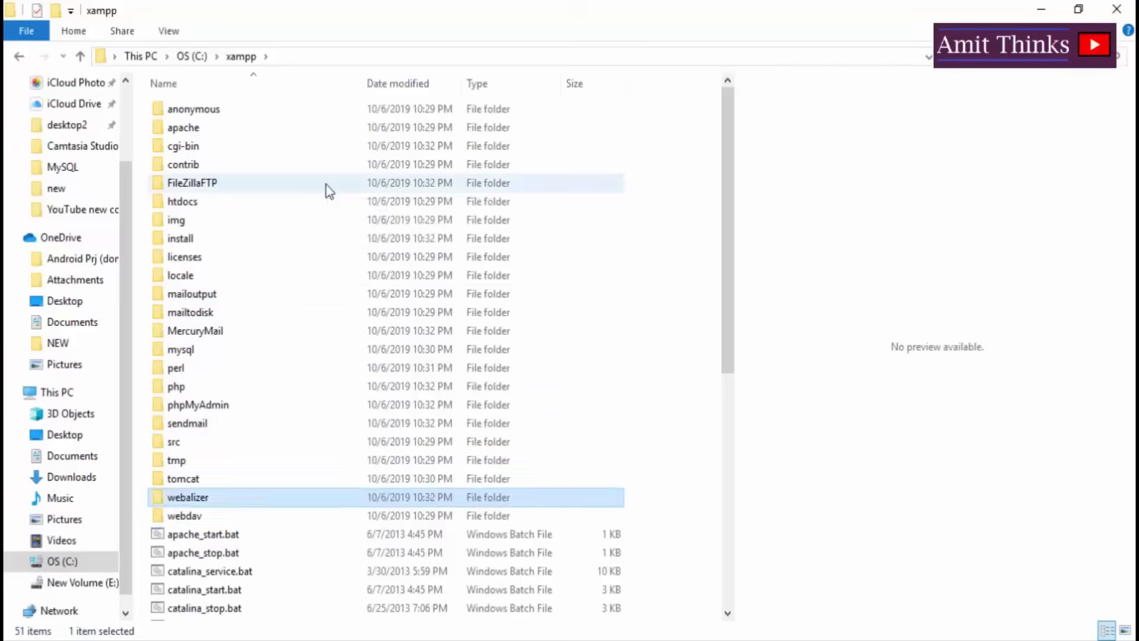
pyautogui.press('Up')
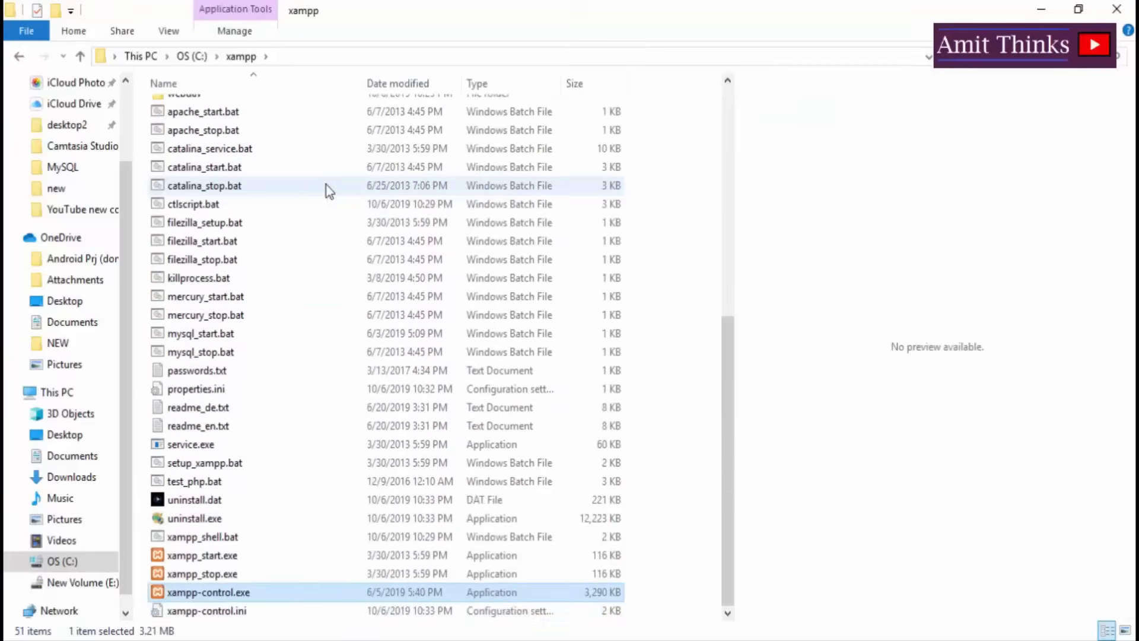
# Relaunch XAMPP Control Panel from xampp-control.exe and start Apache on ports 80 and 443.
pyautogui.doubleClick(272, 590)
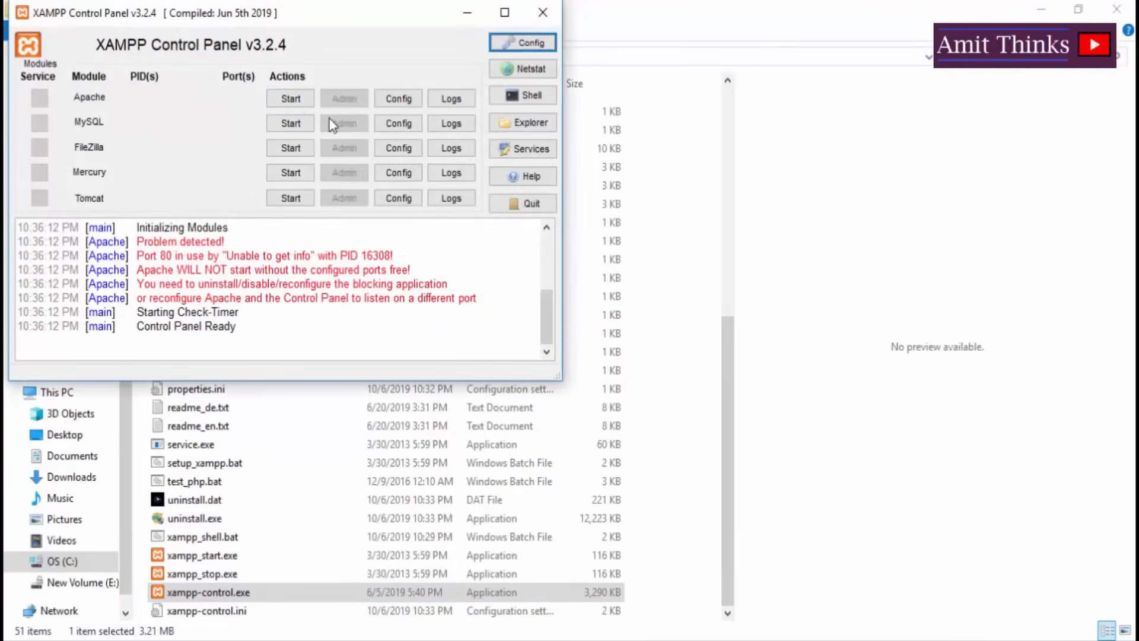
pyautogui.click(290, 99)
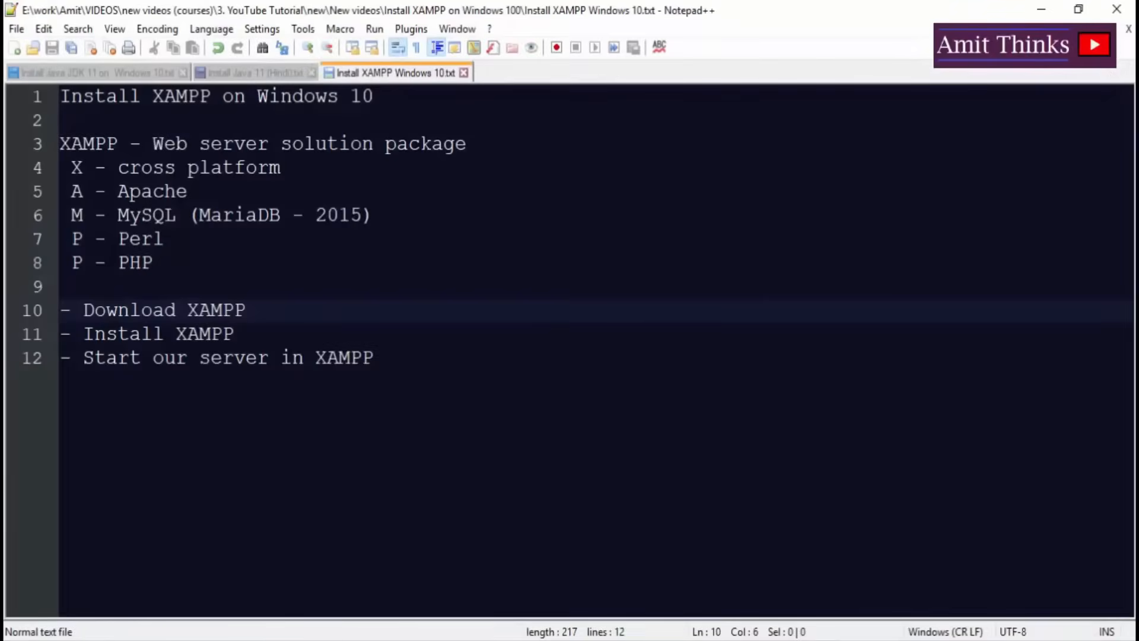
# Append 'with XAMPP Control Panel' to the end of line 12 in the Notepad++ notes.
pyautogui.doubleClick(184, 358)
pyautogui.press('End')
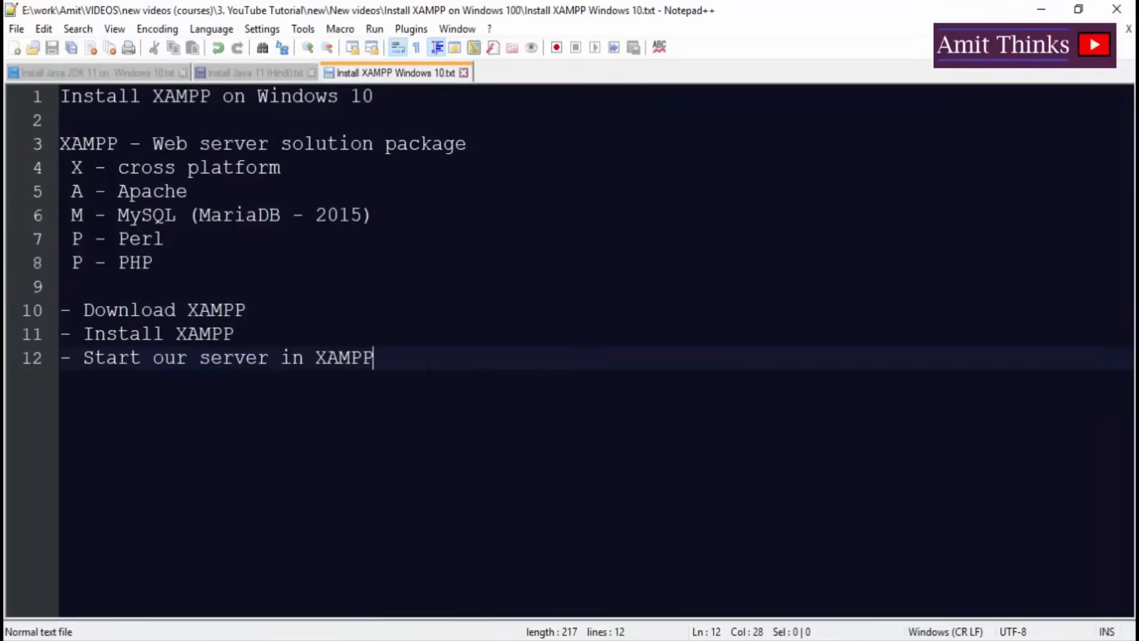
pyautogui.write('with')
pyautogui.write(' XAMPP')
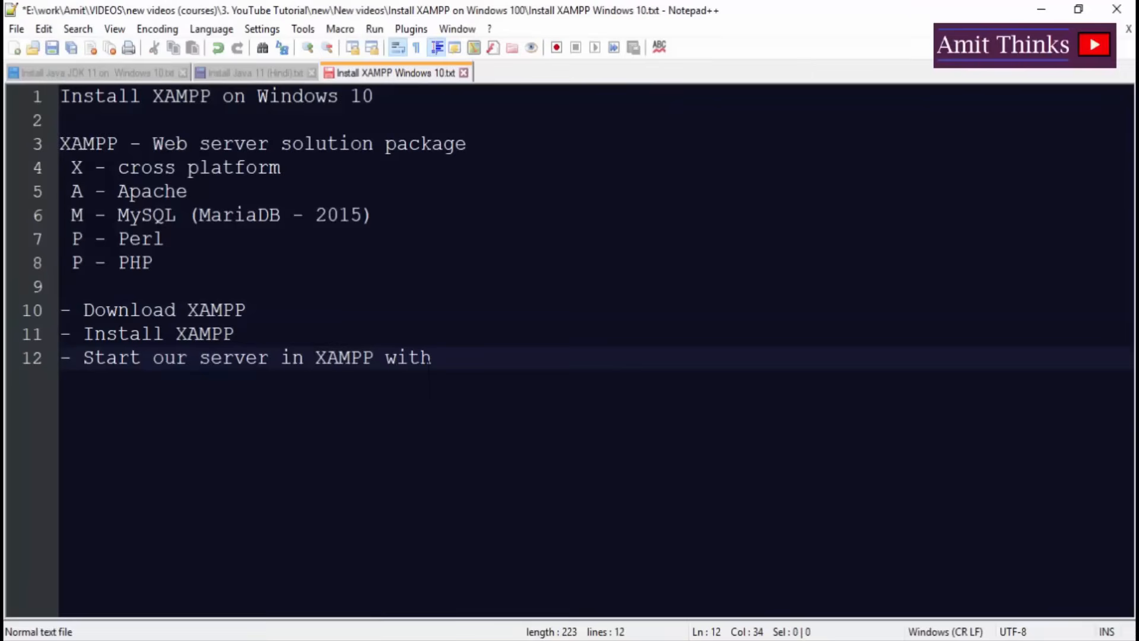
pyautogui.write(' Con')
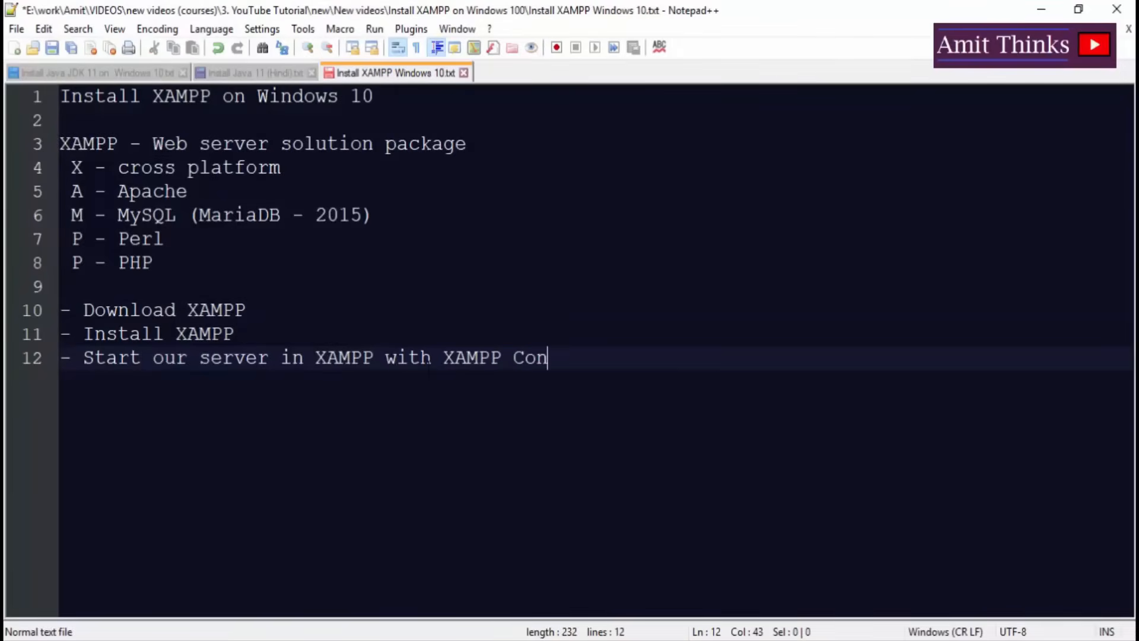
pyautogui.write('trol Panel')
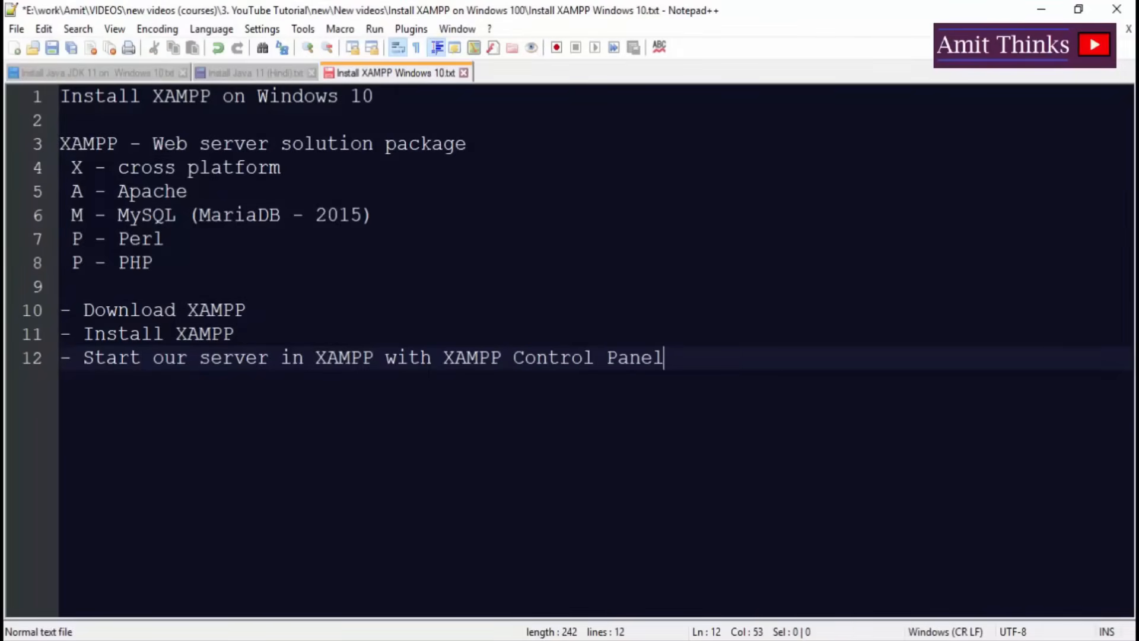
pyautogui.click(374, 96)
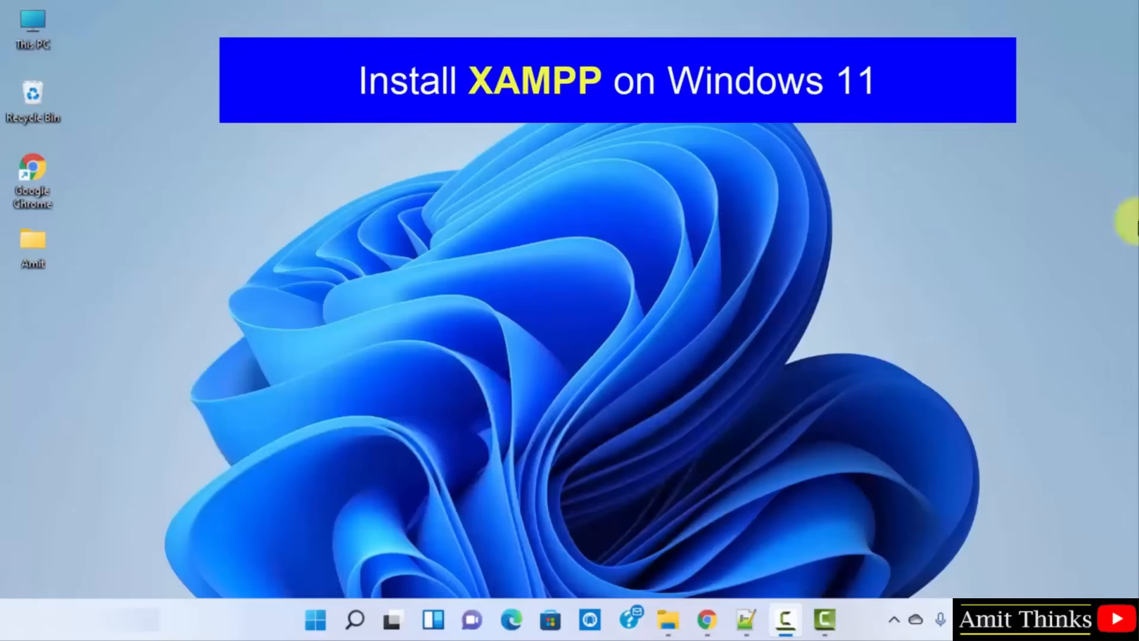
# Google 'xampp' in Chrome, open apachefriends.org, and download the XAMPP 8.0.13 Windows installer.
pyautogui.click(707, 619)
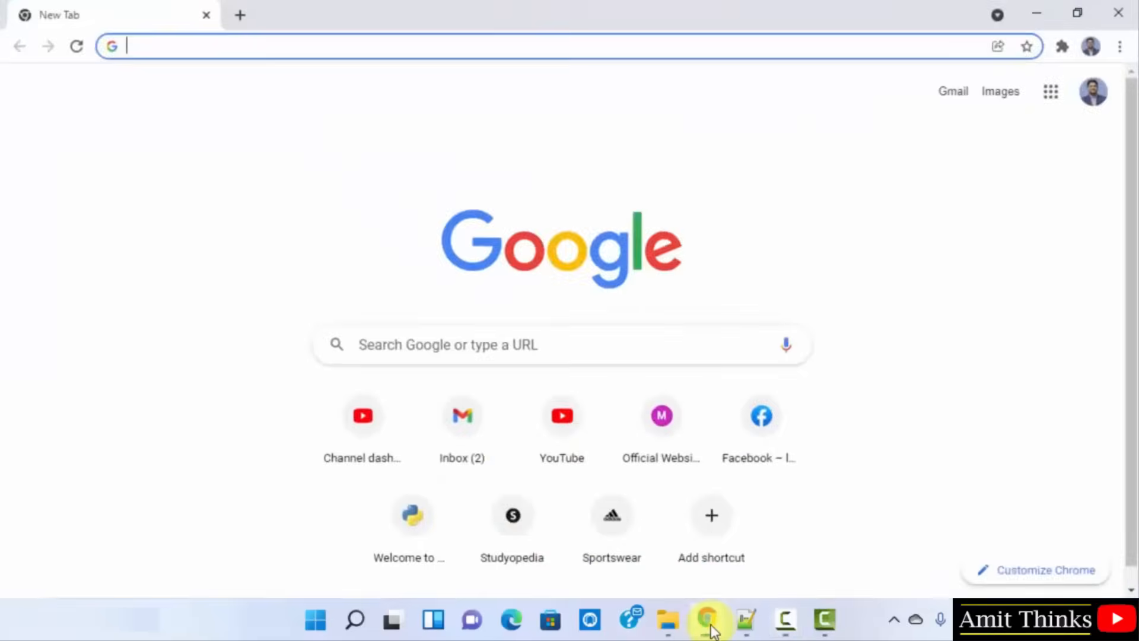
pyautogui.click(645, 342)
pyautogui.write('xampp')
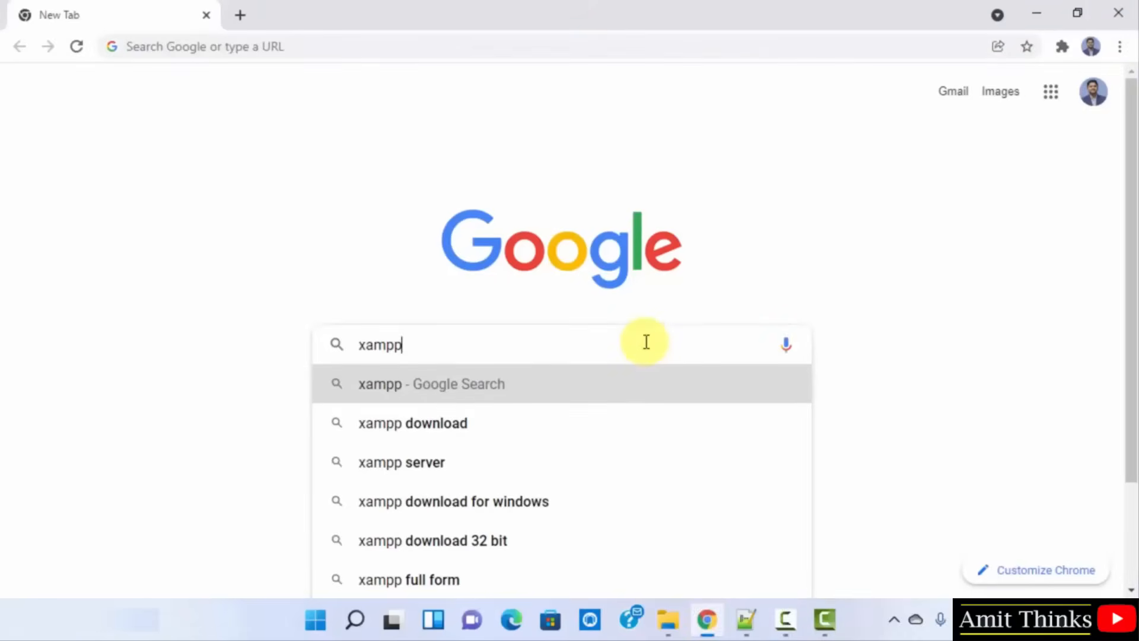
pyautogui.press('Return')
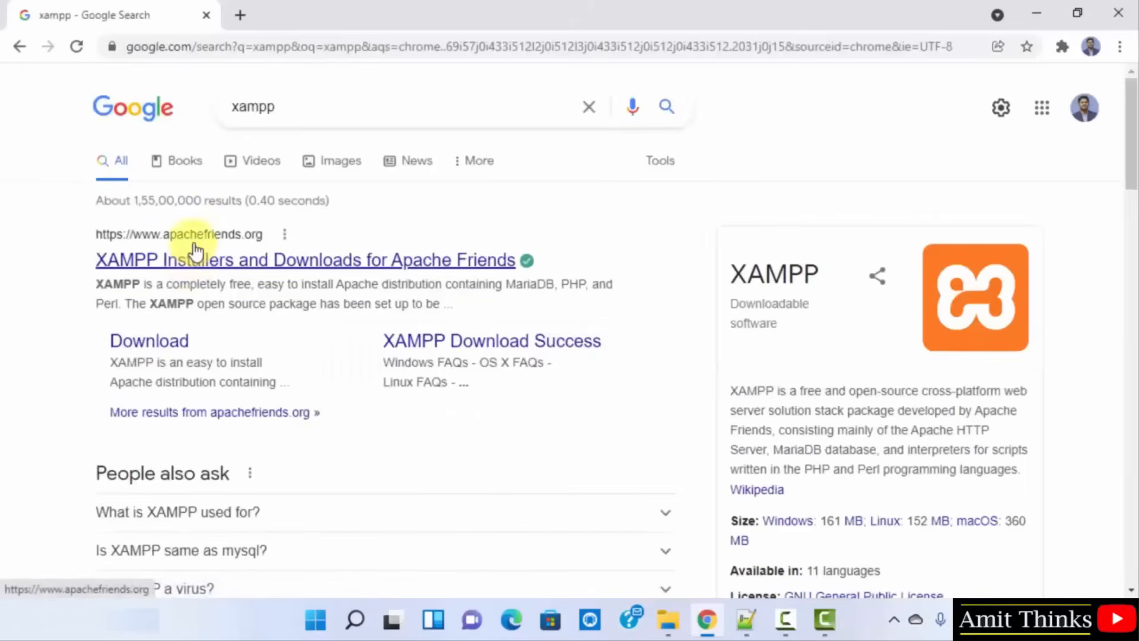
pyautogui.click(205, 261)
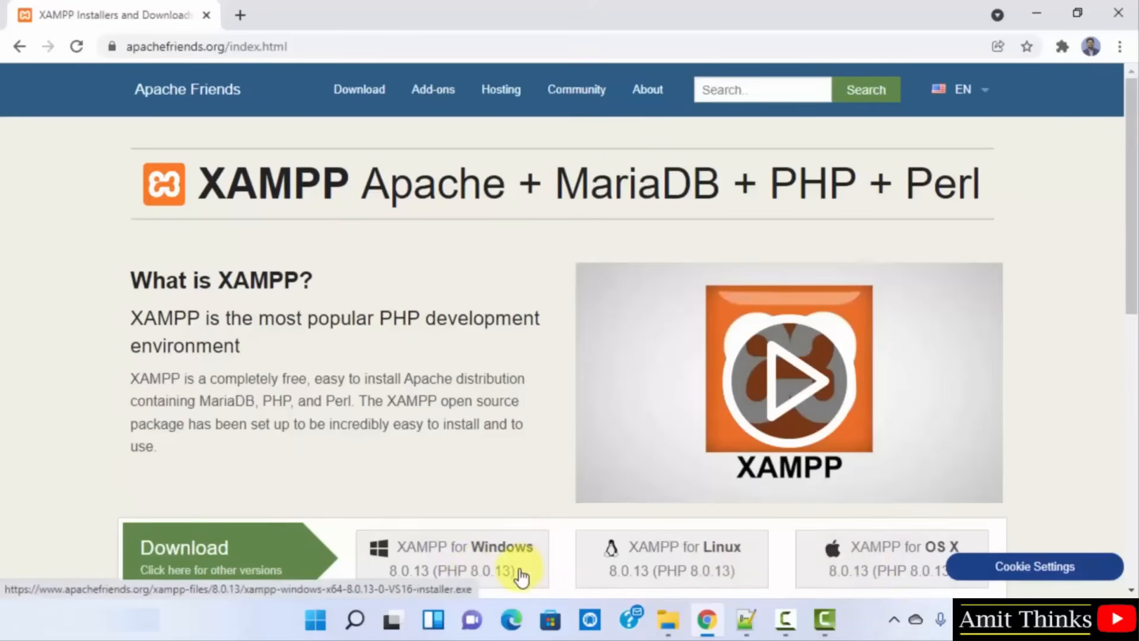
pyautogui.scroll(-3, 1132, 240)
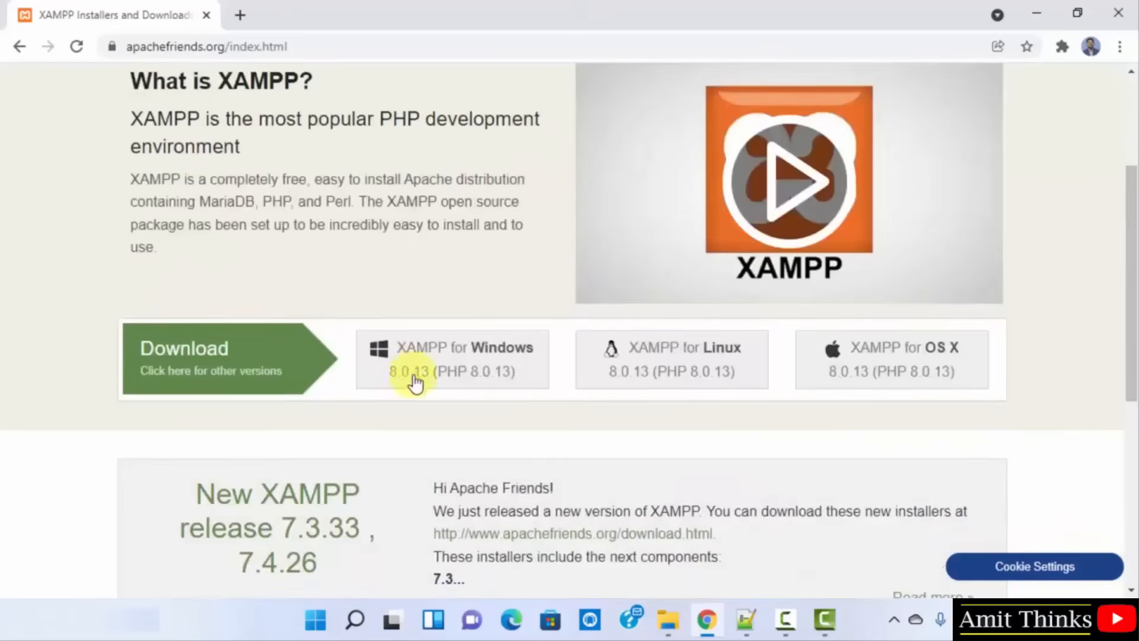
pyautogui.click(446, 366)
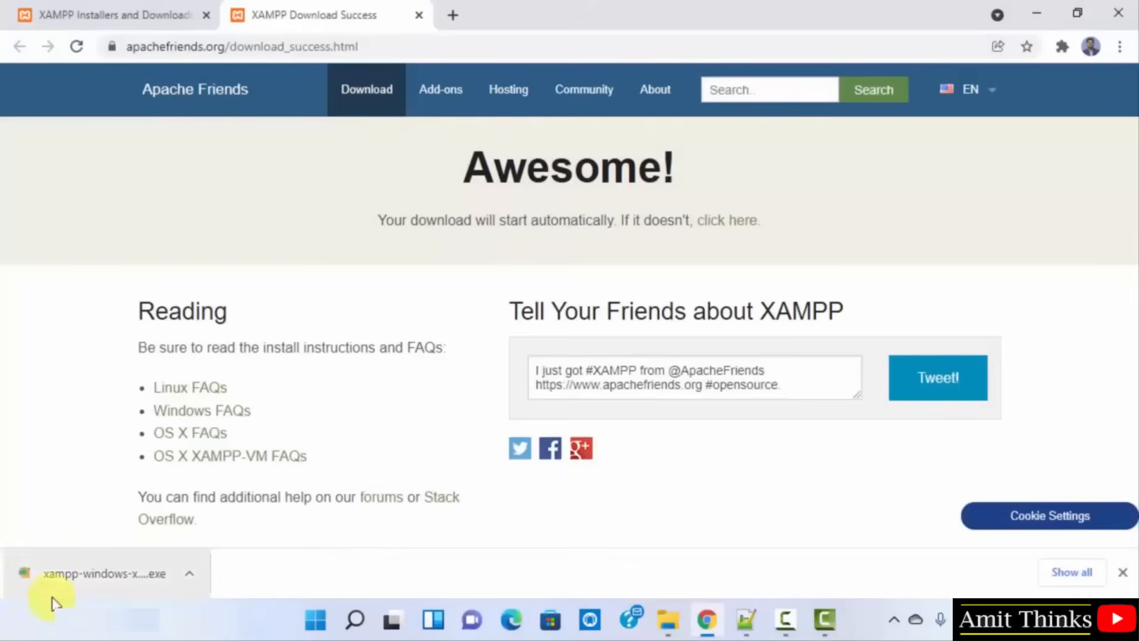
# Run the downloaded 8.0.13 installer, accepting the antivirus question and the UAC warning.
pyautogui.click(79, 581)
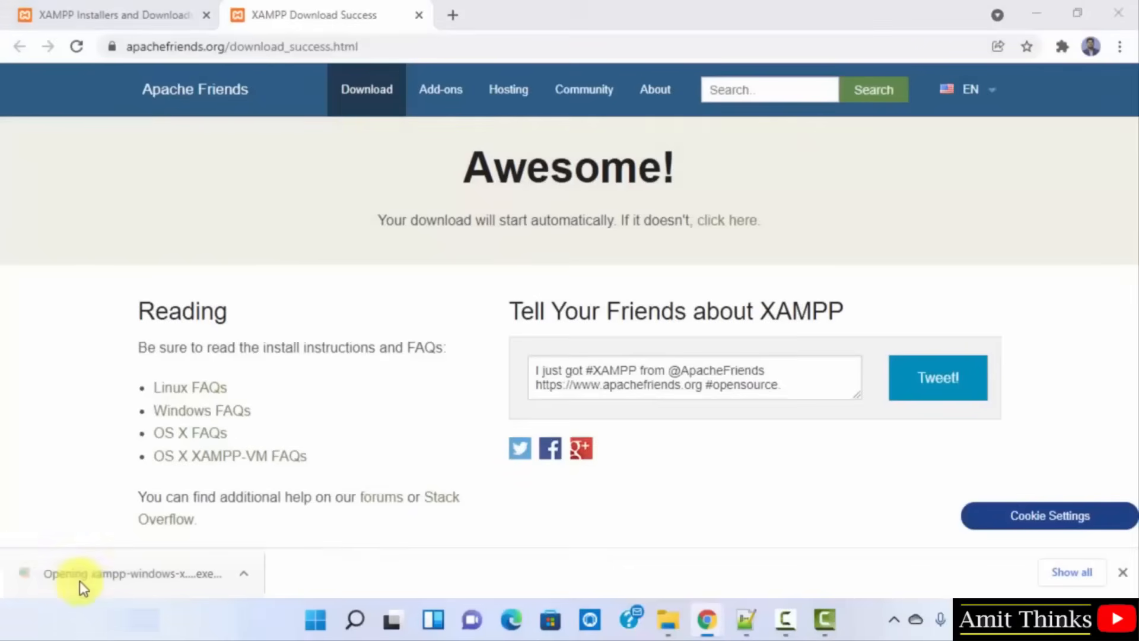
pyautogui.click(1032, 11)
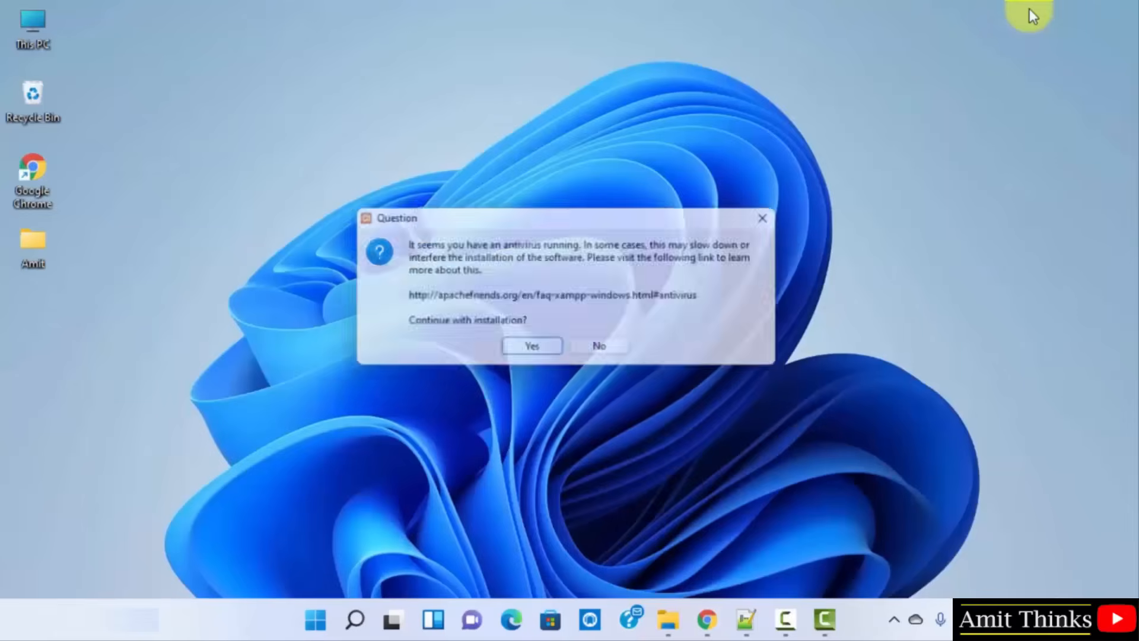
pyautogui.click(538, 351)
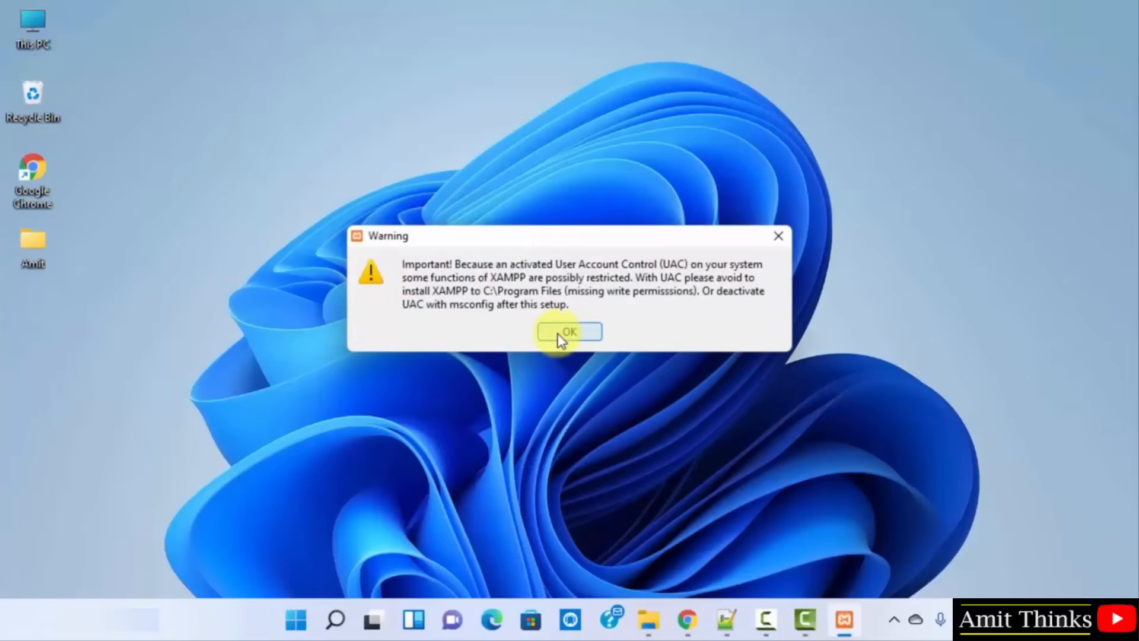
pyautogui.click(560, 337)
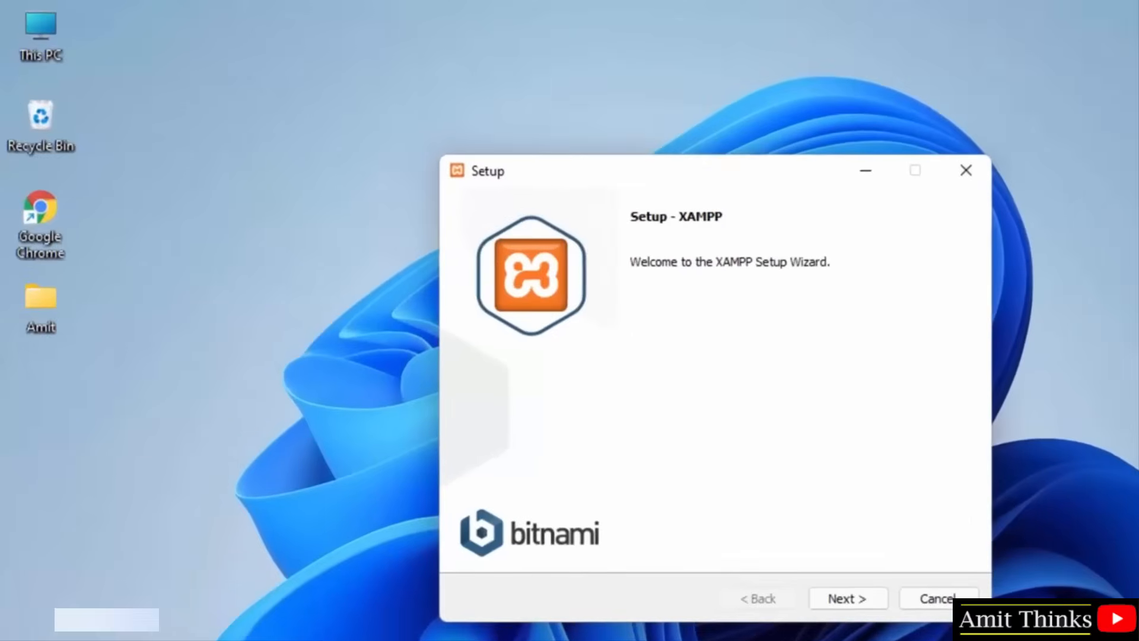
# Accept all components, the C:\xampp folder and English, skip Bitnami, and start installing.
pyautogui.click(861, 603)
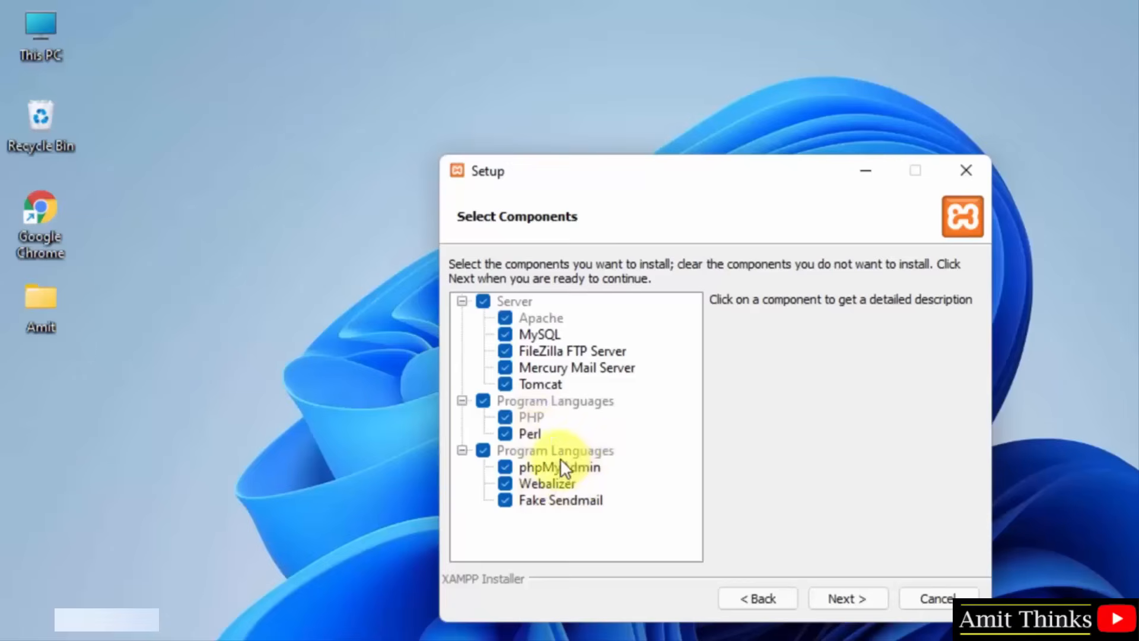
pyautogui.click(843, 592)
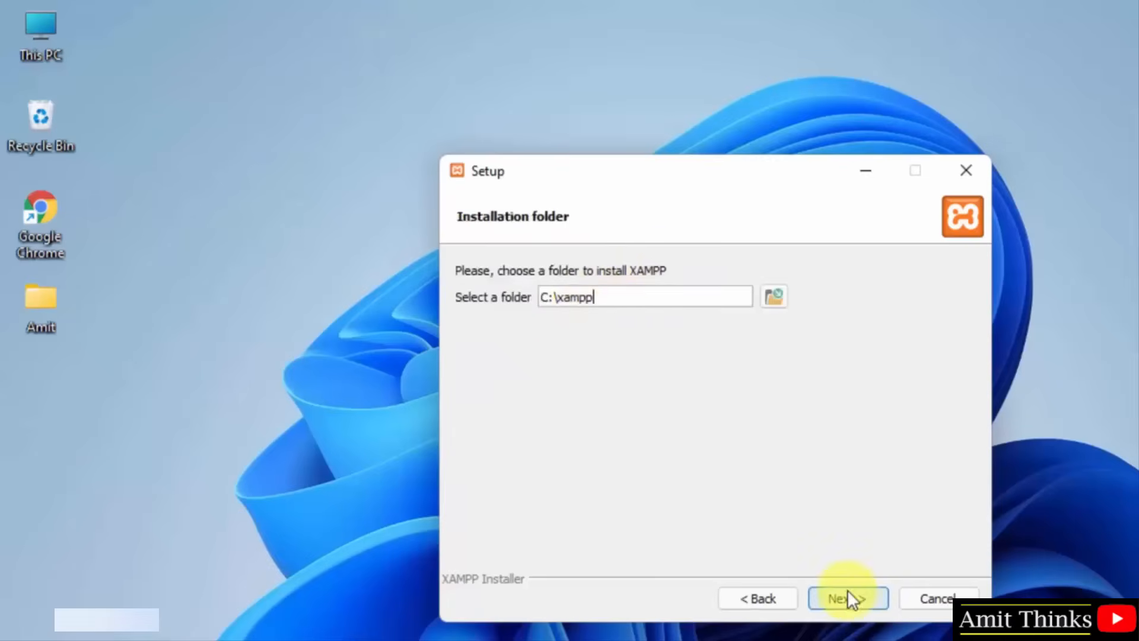
pyautogui.click(851, 600)
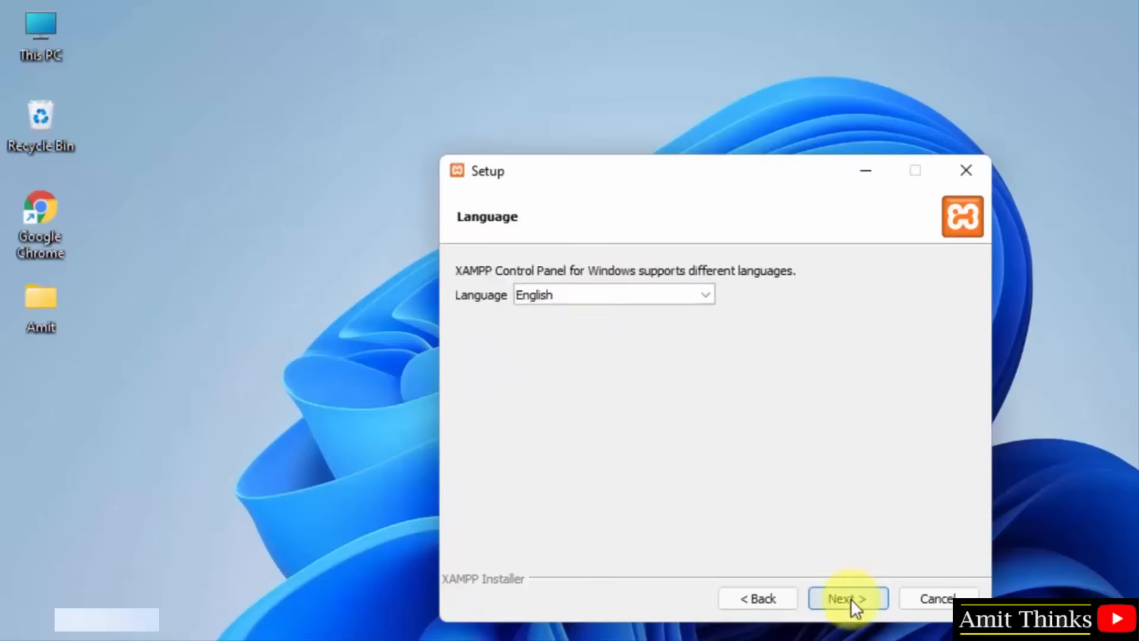
pyautogui.click(612, 293)
pyautogui.click(610, 285)
pyautogui.click(610, 284)
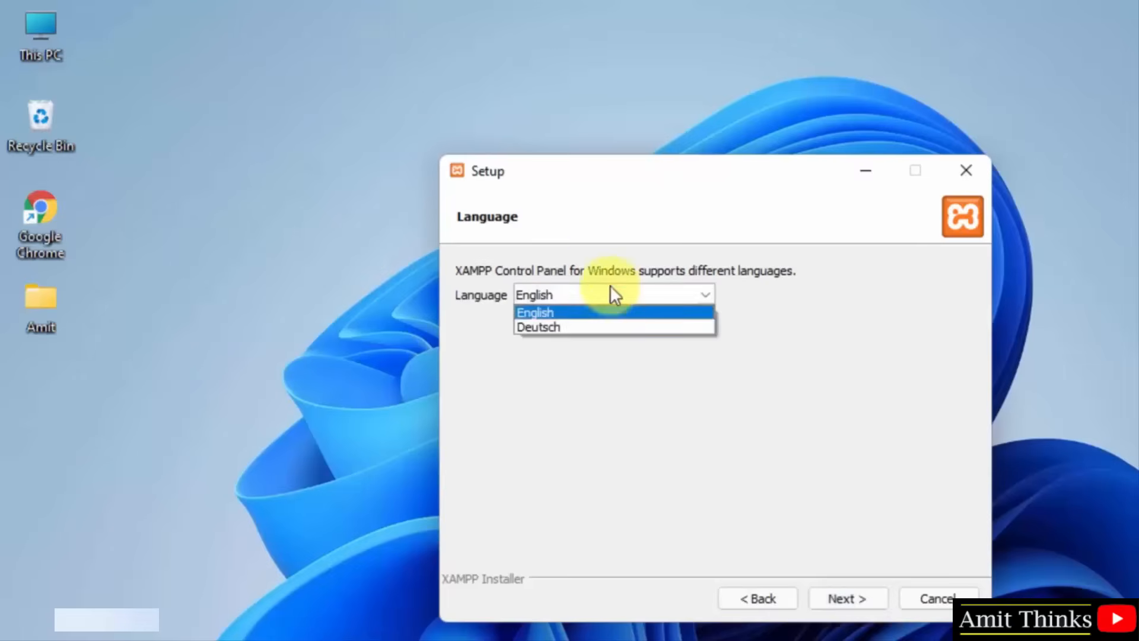
pyautogui.click(763, 406)
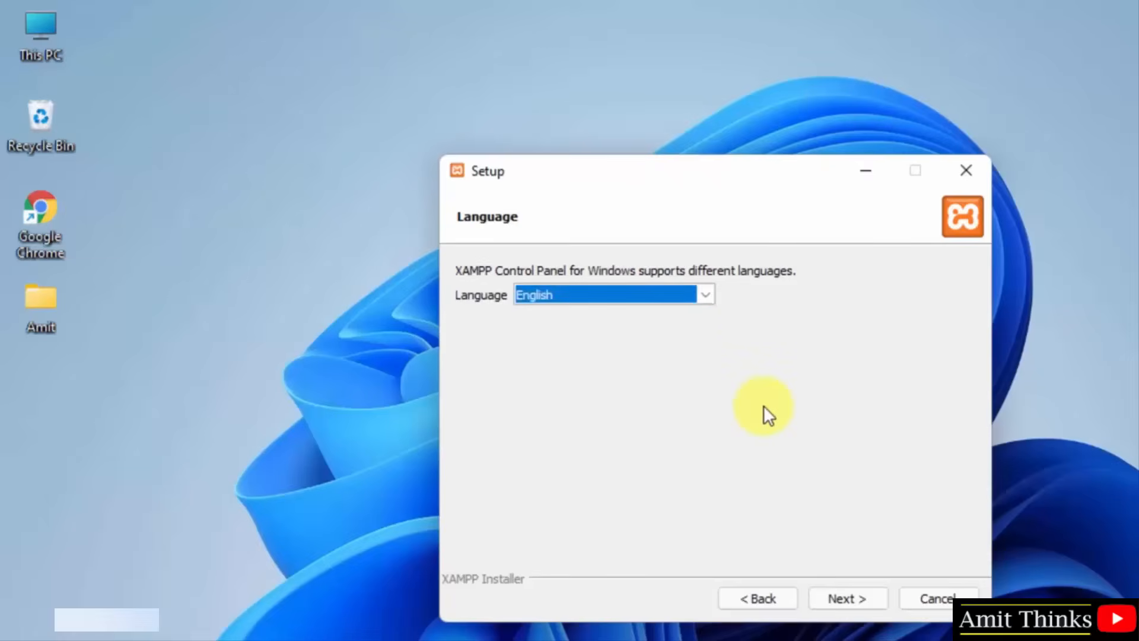
pyautogui.click(837, 600)
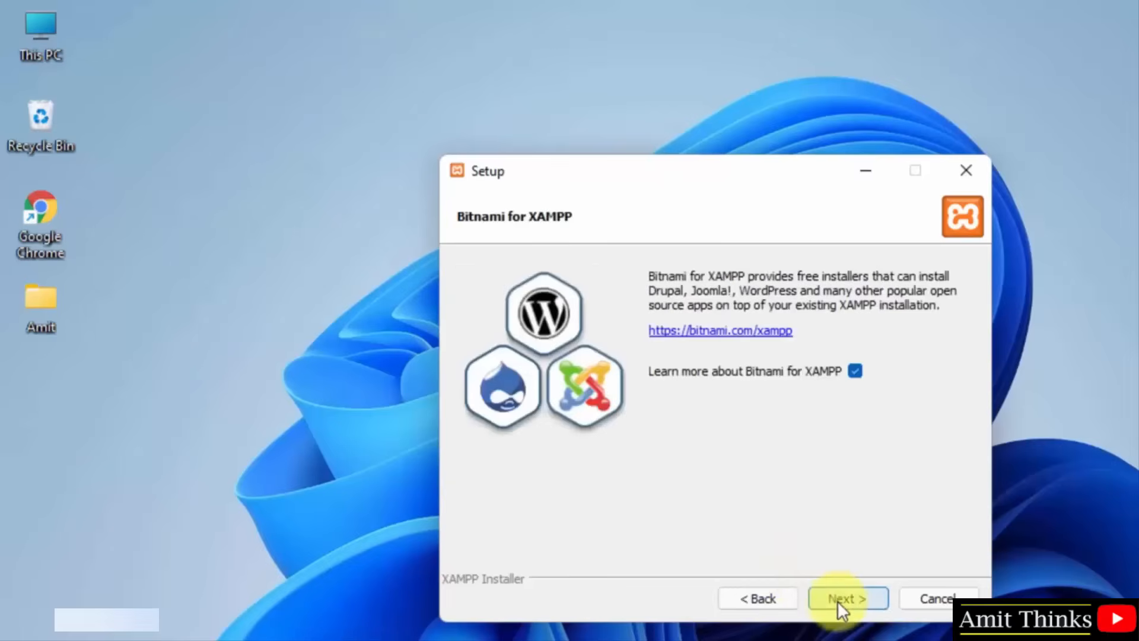
pyautogui.click(837, 600)
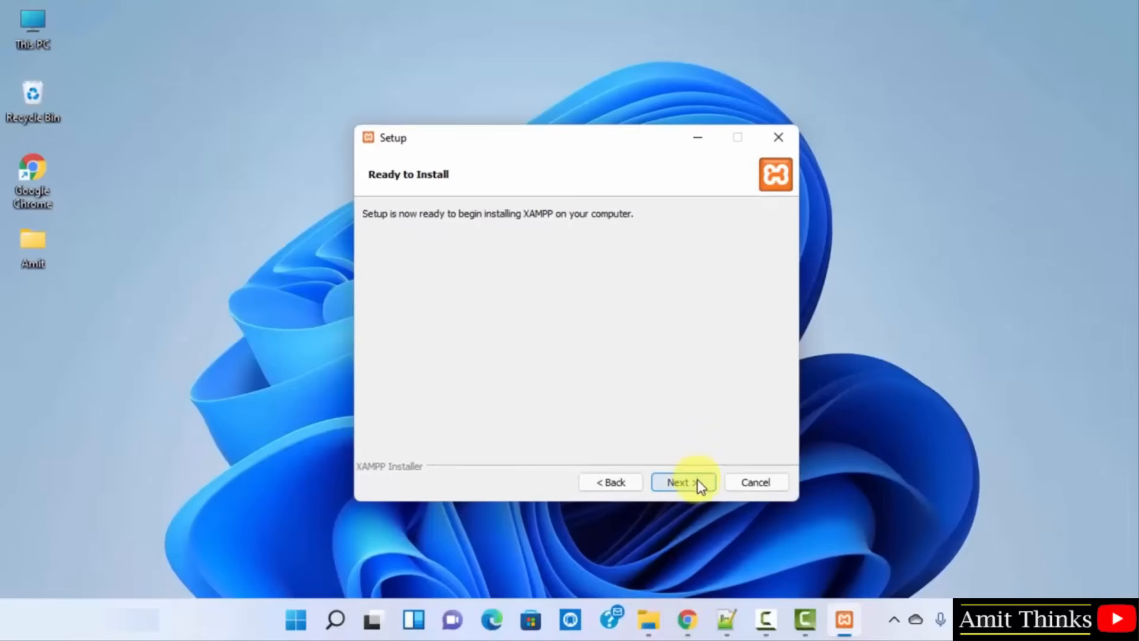
pyautogui.click(683, 482)
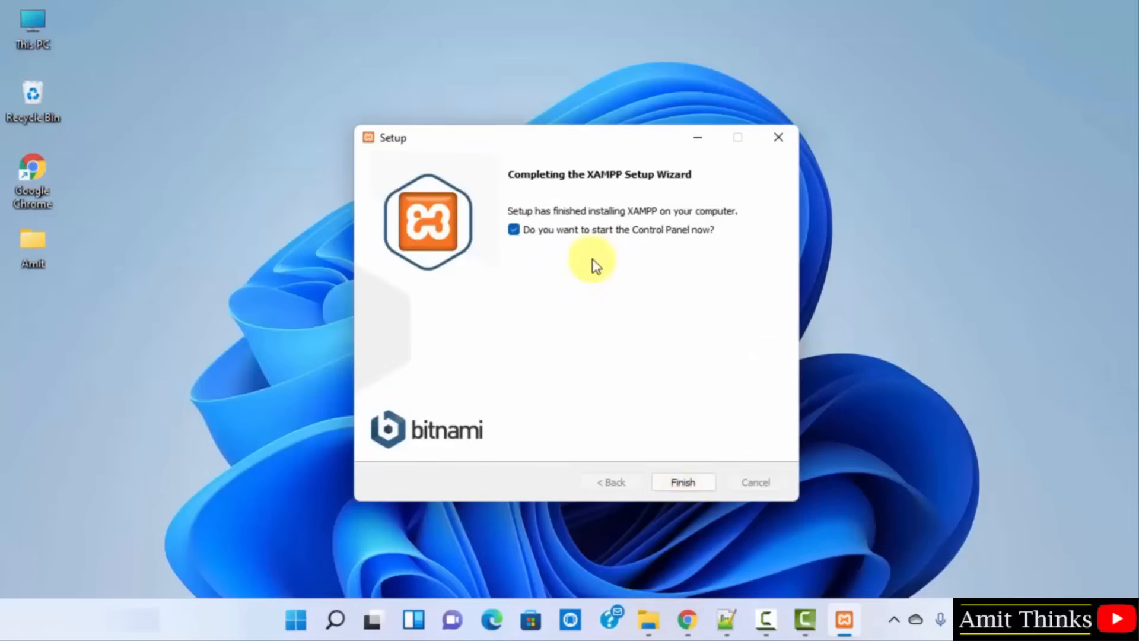
# Finish setup without auto-launch, then open XAMPP Control Panel v3.3.0 via Start menu search.
pyautogui.click(513, 230)
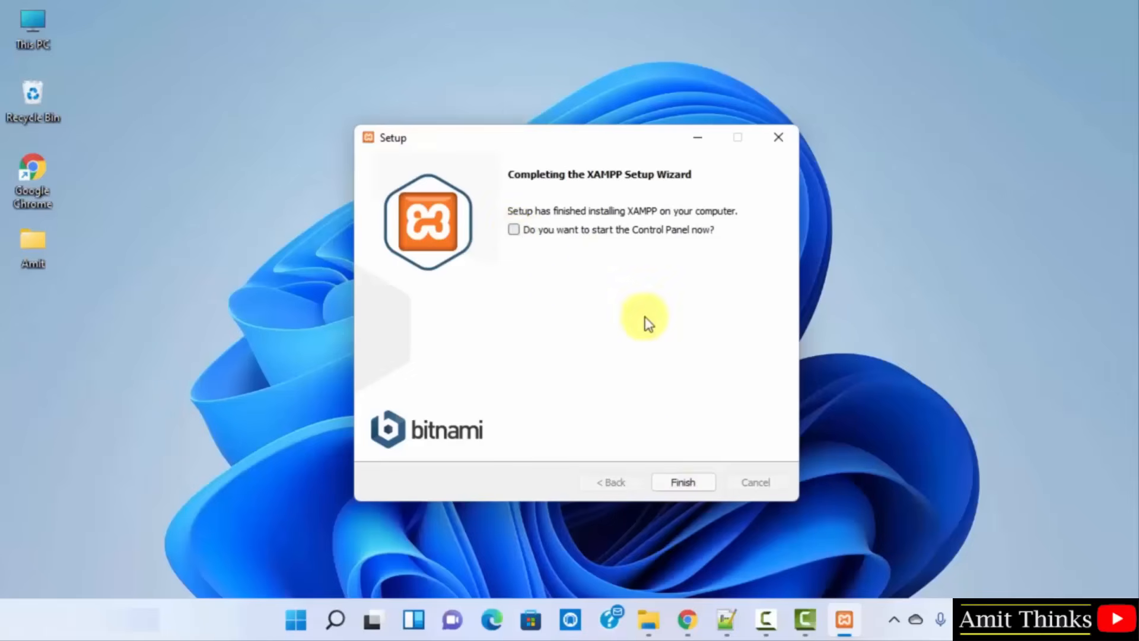
pyautogui.click(683, 482)
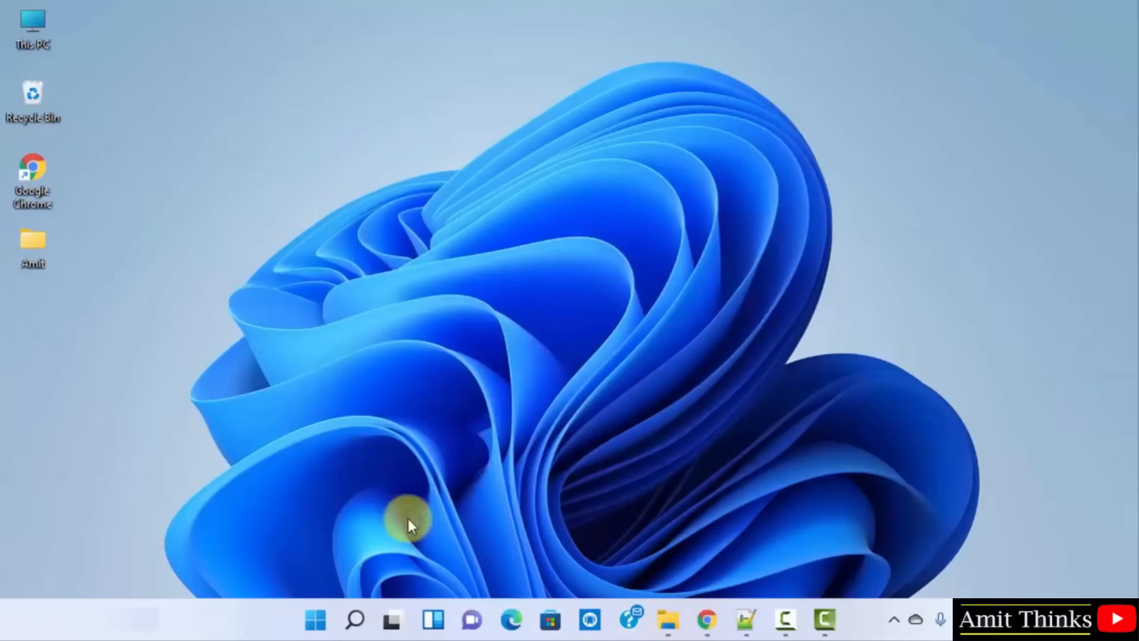
pyautogui.click(316, 620)
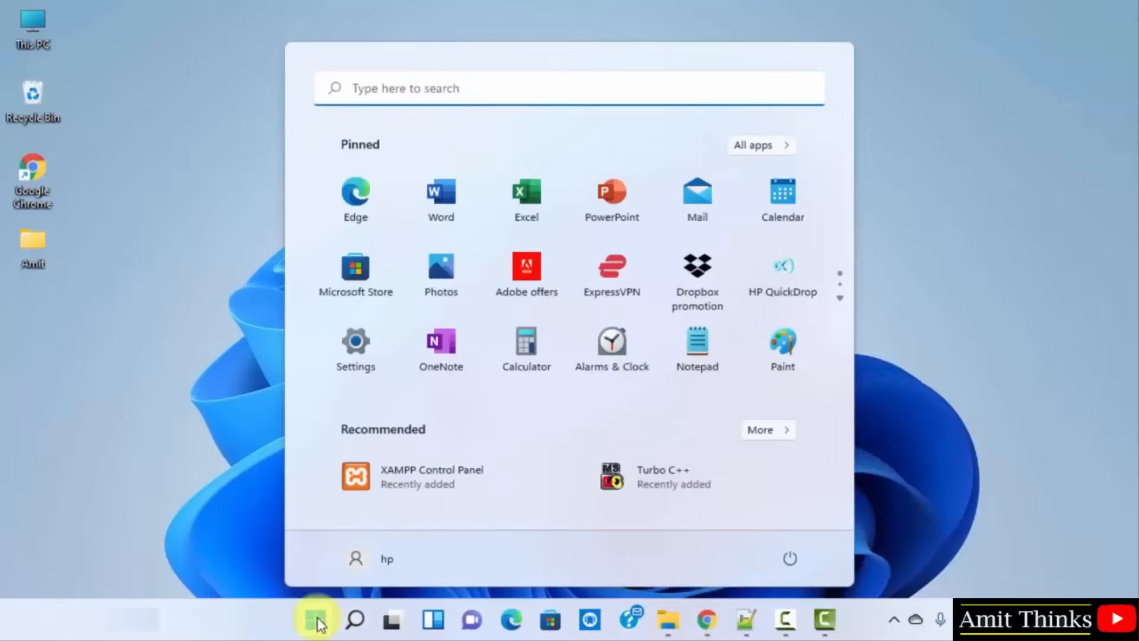
pyautogui.click(474, 92)
pyautogui.write('controlxampp')
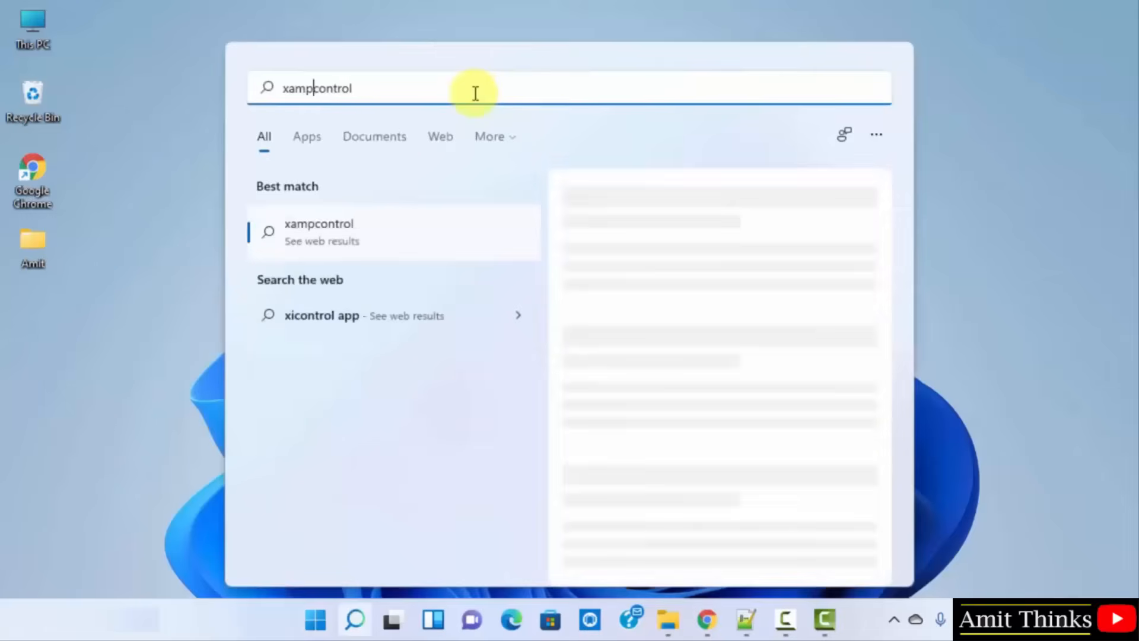
pyautogui.press('Right')
pyautogui.press('Right')
pyautogui.press('Right')
pyautogui.press('Right')
pyautogui.press('Tab')
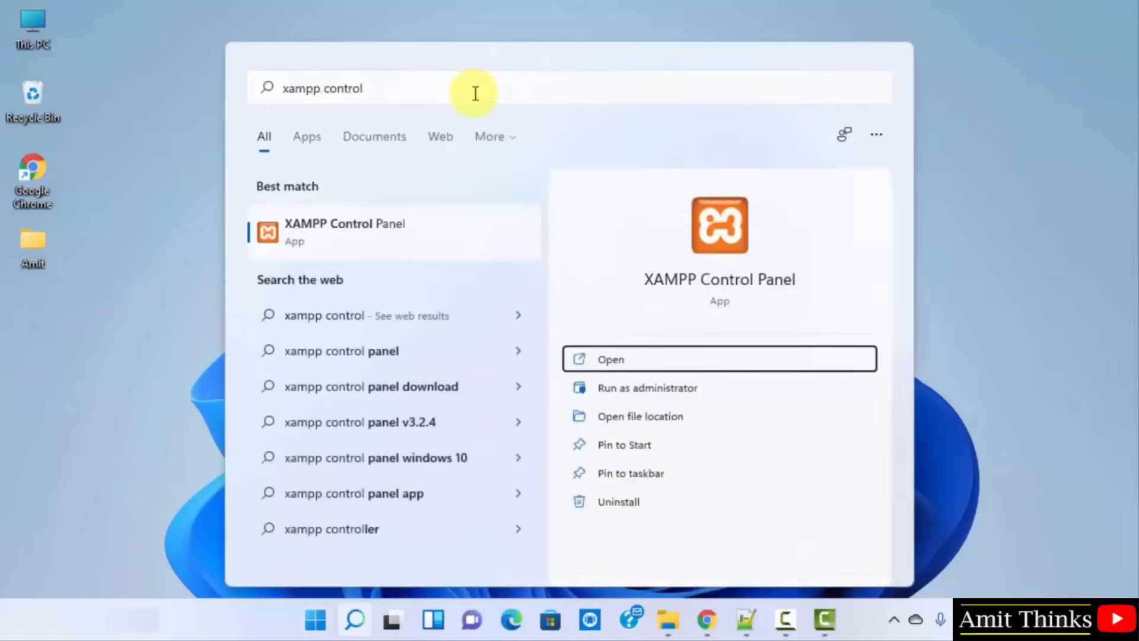
pyautogui.click(475, 93)
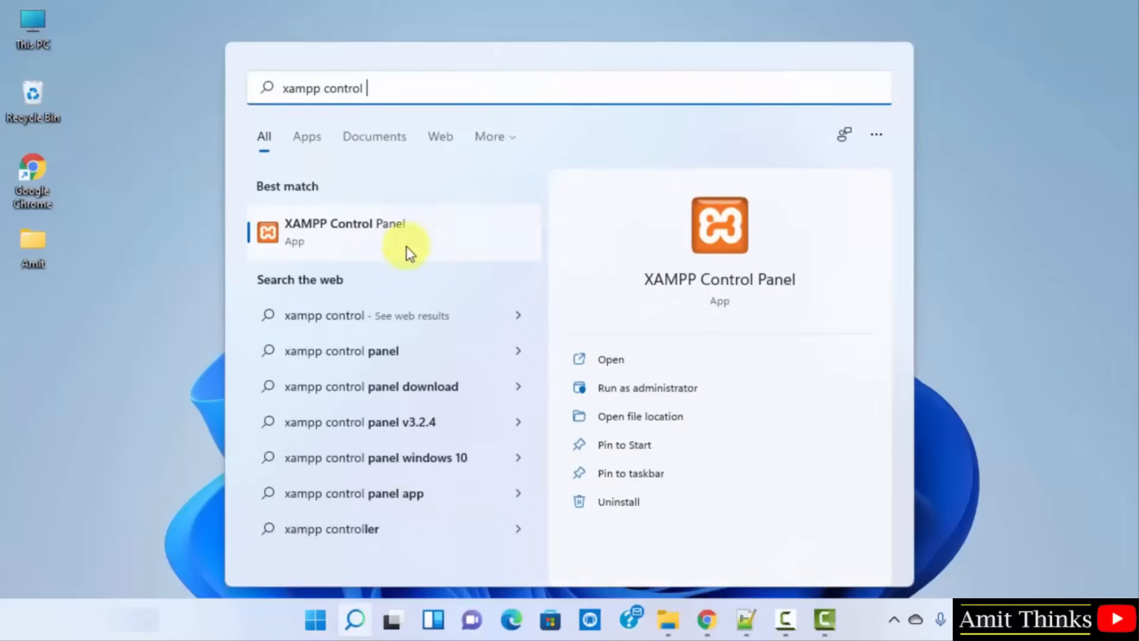
pyautogui.click(609, 367)
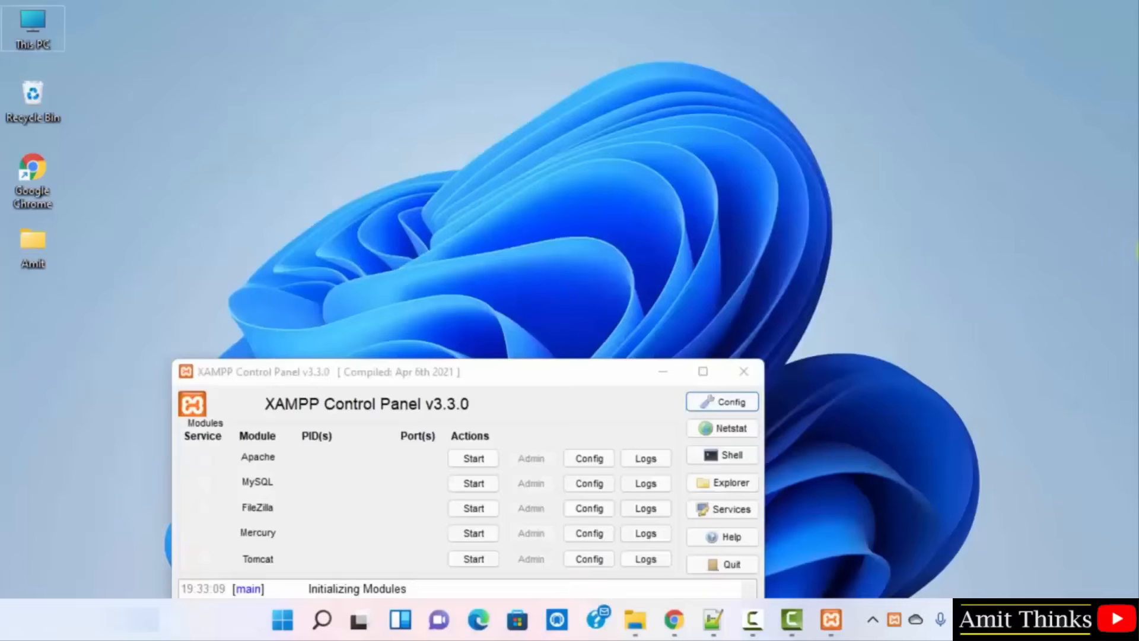
pyautogui.click(583, 372)
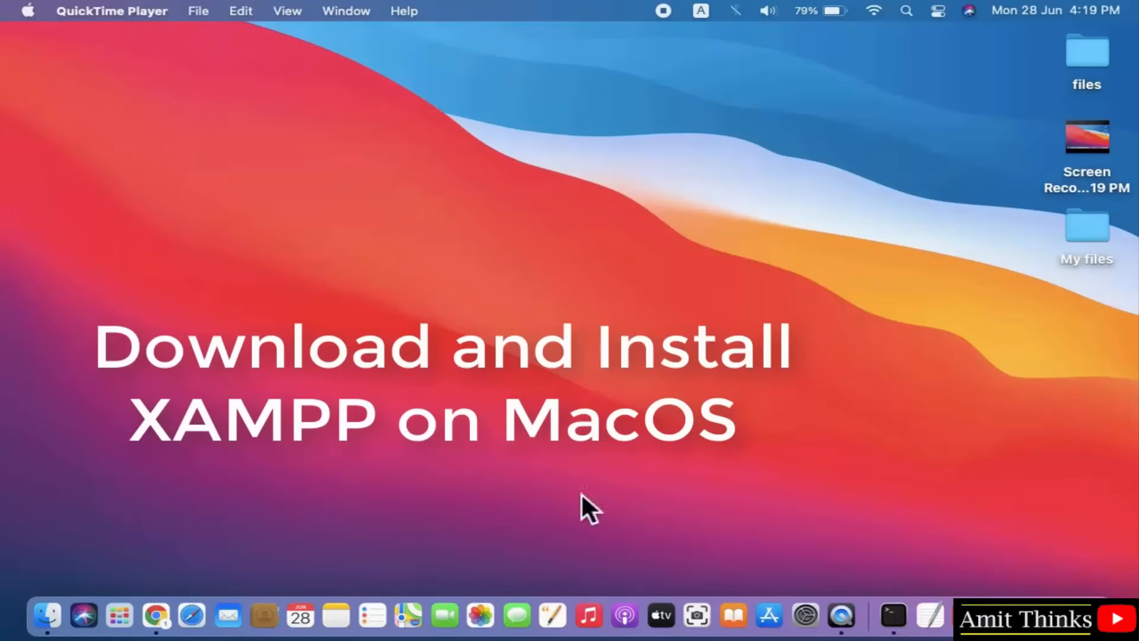
# Search Google for 'xampp' and open the apachefriends.org homepage.
pyautogui.click(156, 614)
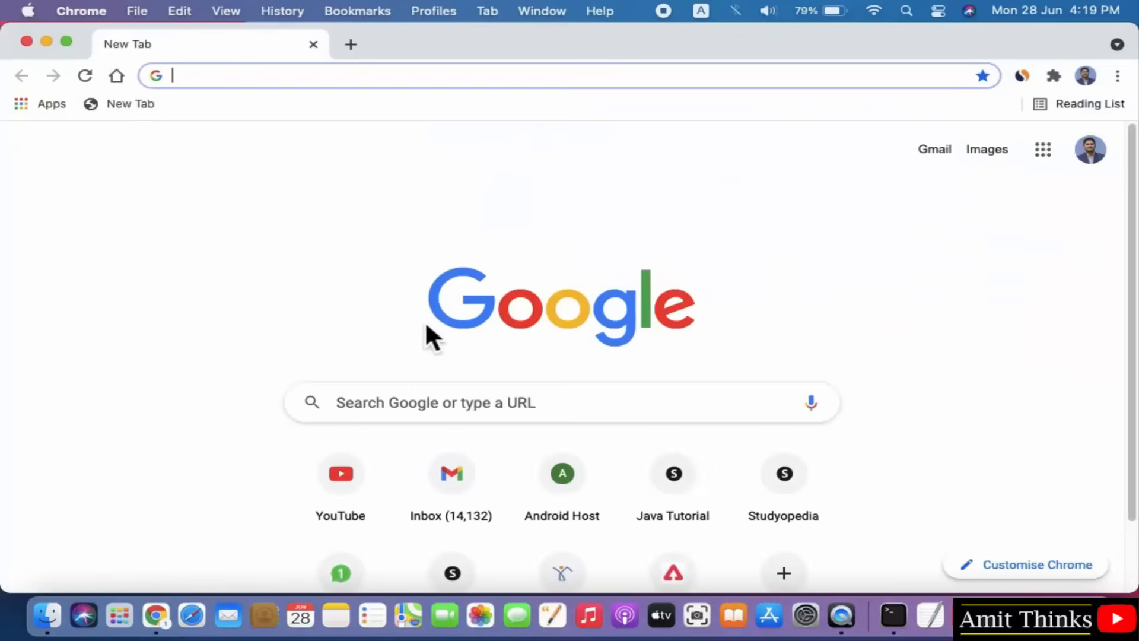
pyautogui.click(419, 403)
pyautogui.write('xampp')
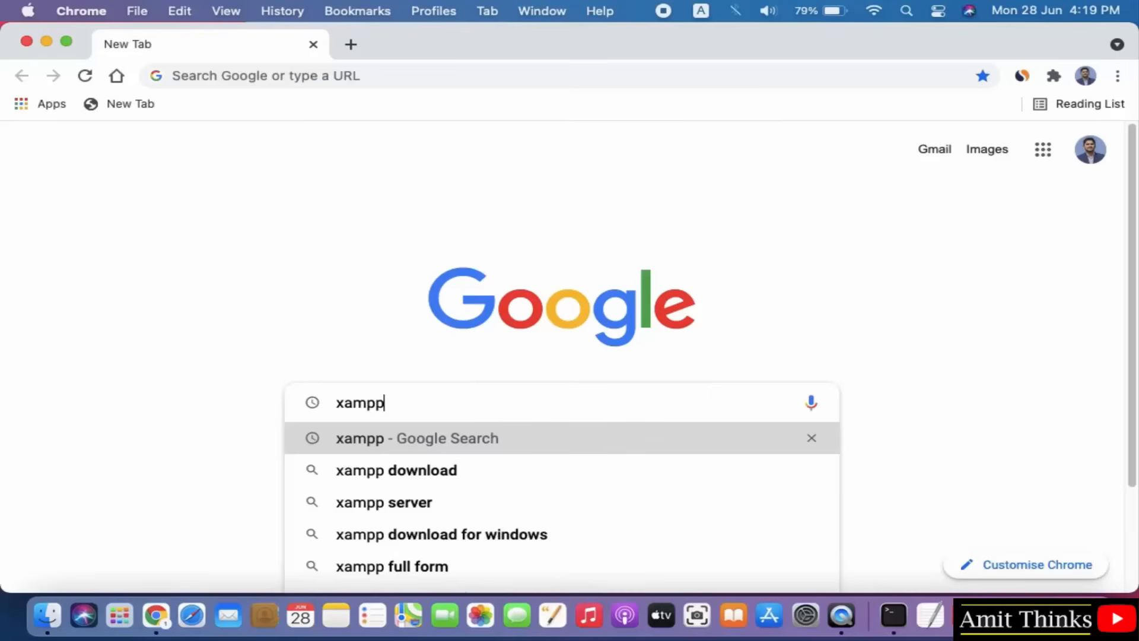
pyautogui.press('Return')
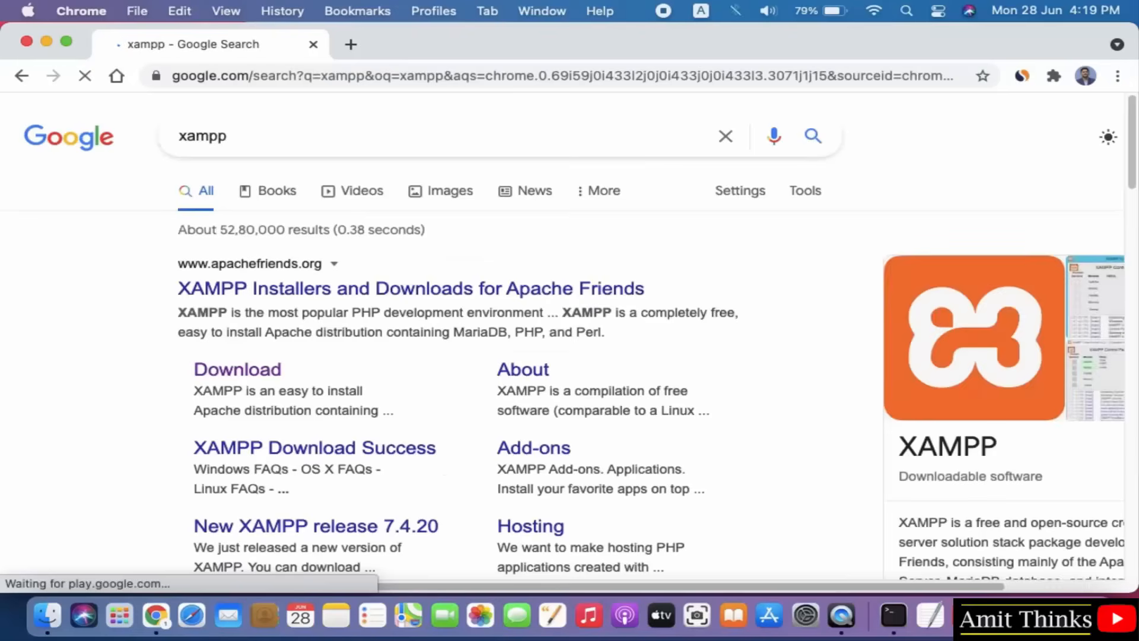
pyautogui.click(377, 306)
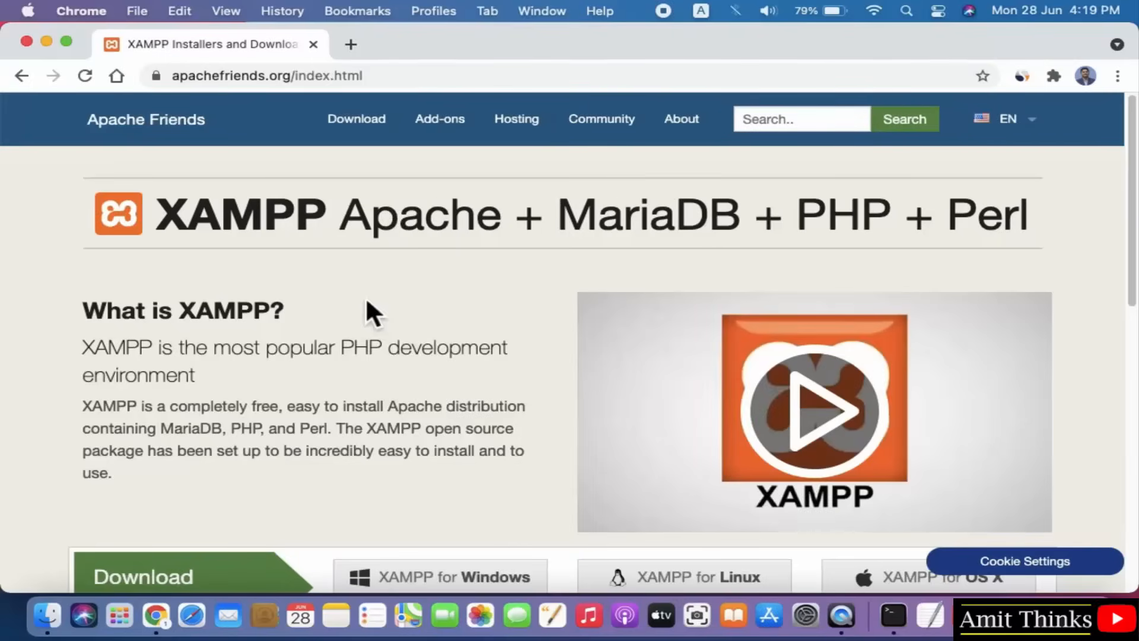
# On the Download page, download the 64-bit XAMPP 8.0.7 / PHP 8.0.7 installer for OS X.
pyautogui.click(358, 138)
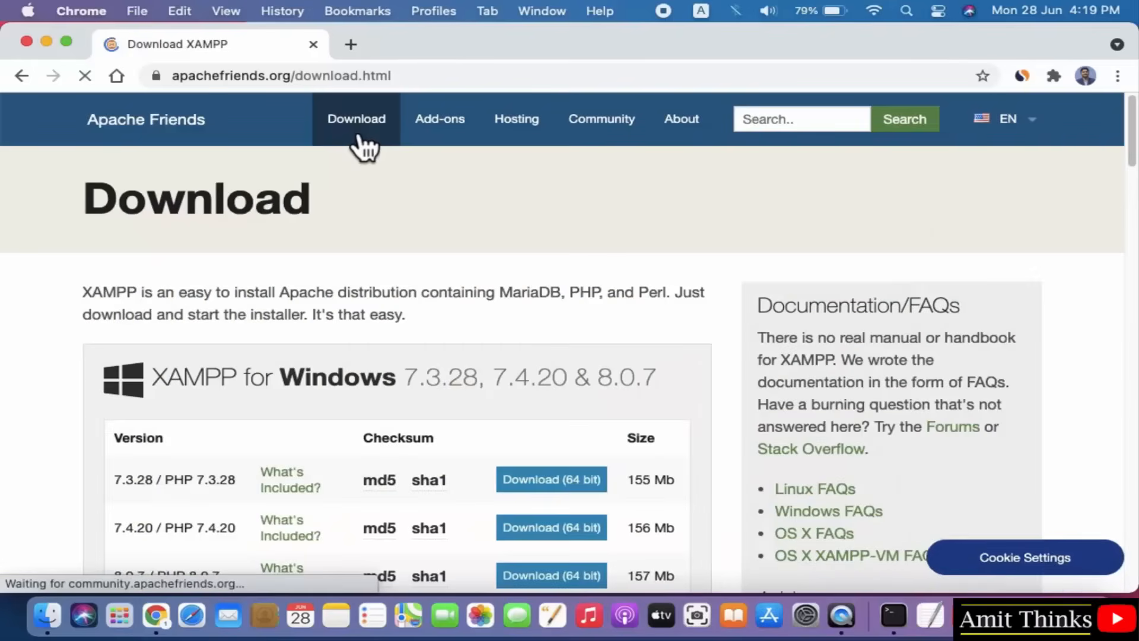
pyautogui.moveTo(1118, 115); pyautogui.dragTo(1127, 309)
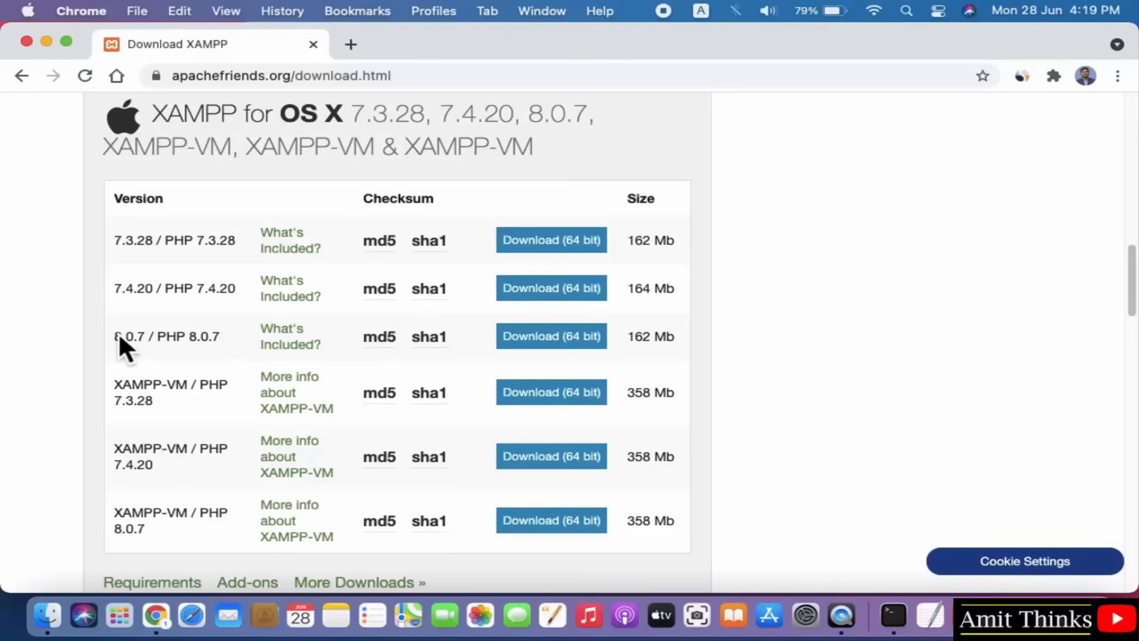
pyautogui.moveTo(121, 340); pyautogui.dragTo(216, 335)
pyautogui.click(216, 336)
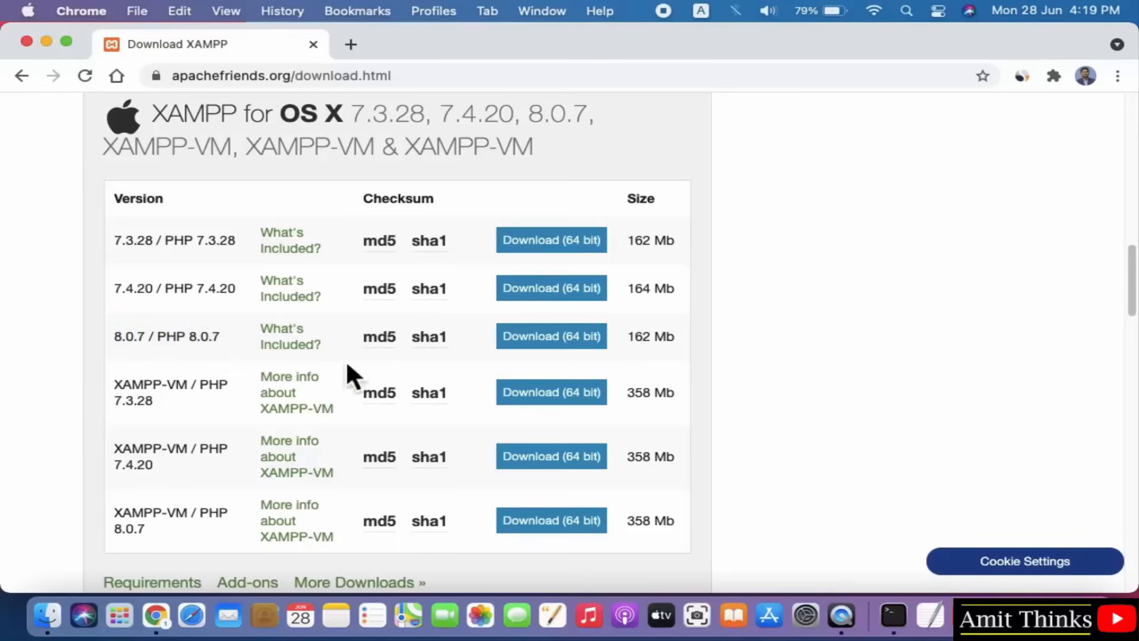
pyautogui.click(591, 350)
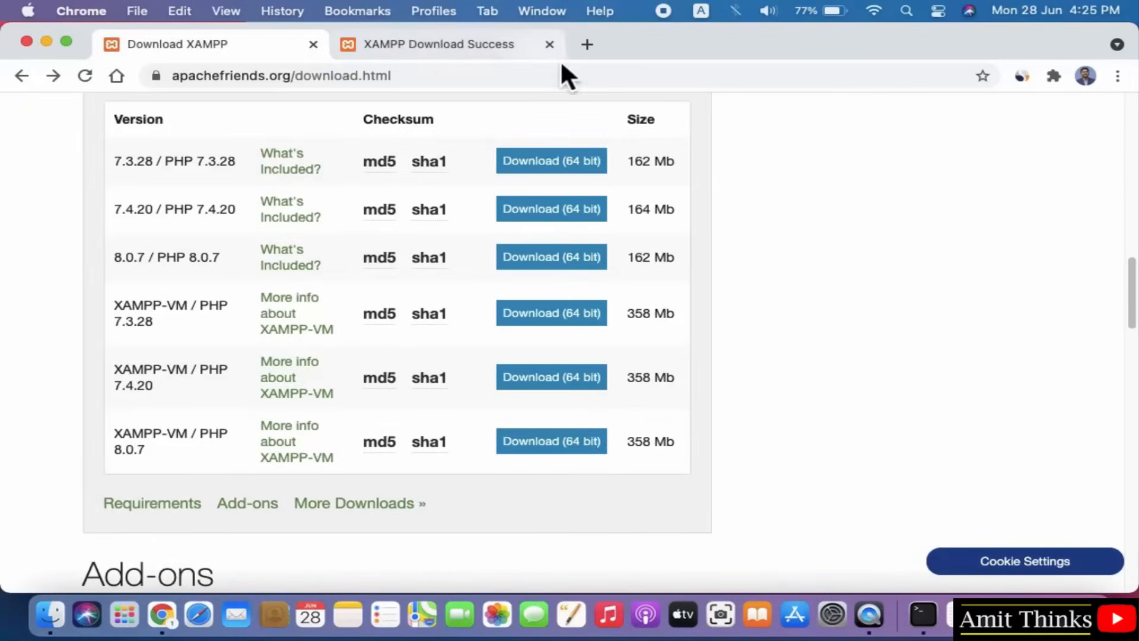
# Reveal the downloaded xampp-osx-8.0.7-0-installer.bz2 in Finder from Chrome's Downloads list.
pyautogui.click(1117, 75)
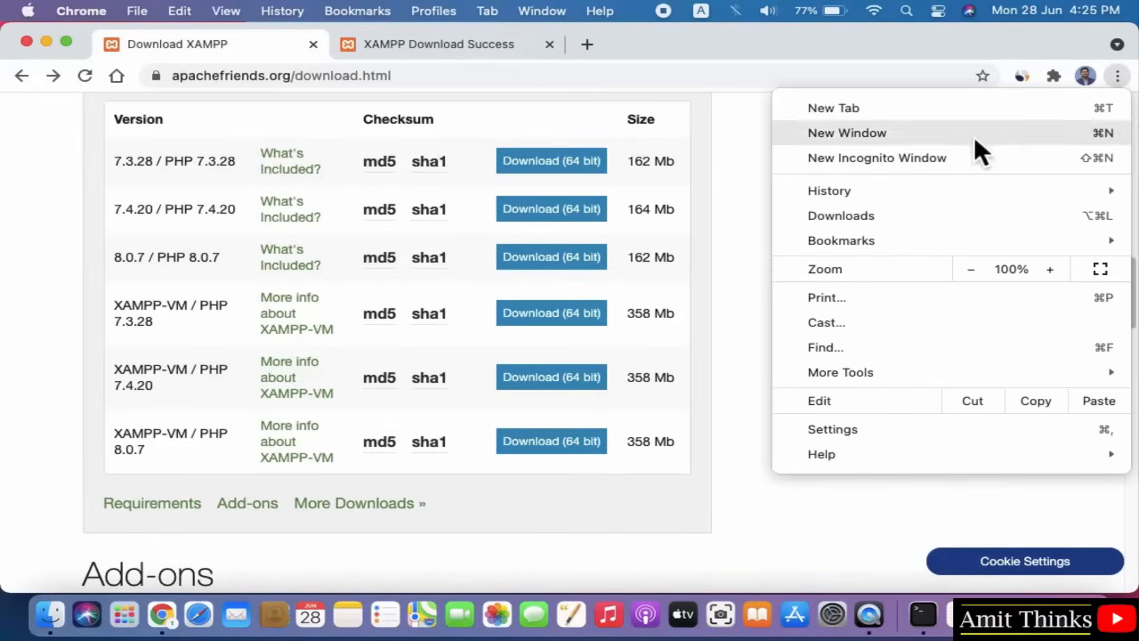
pyautogui.click(902, 220)
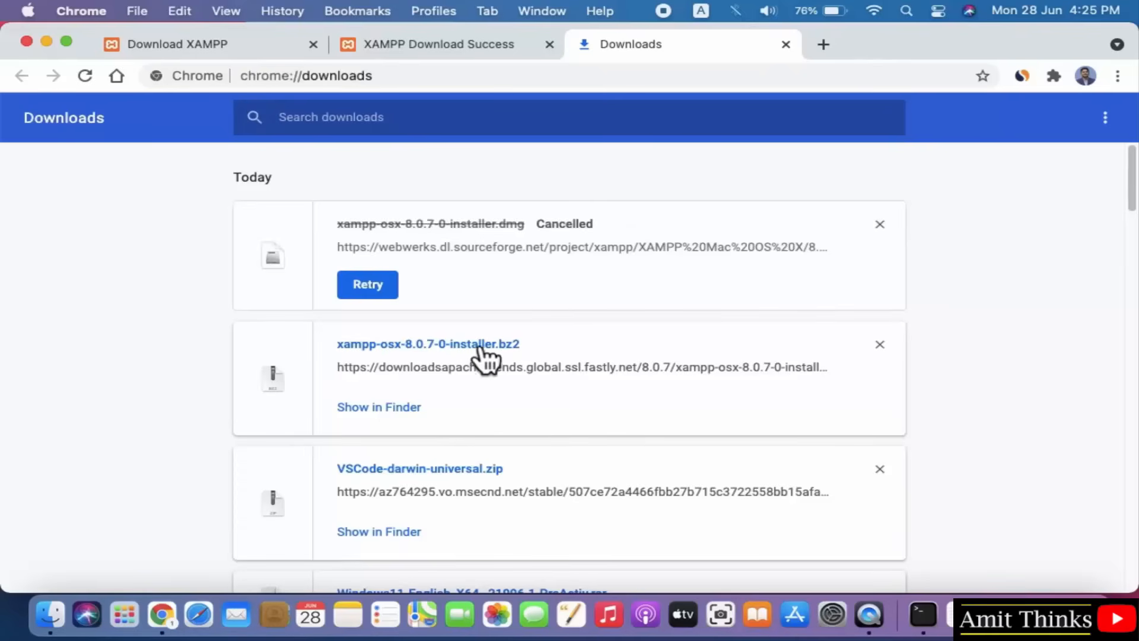
pyautogui.rightClick(426, 345)
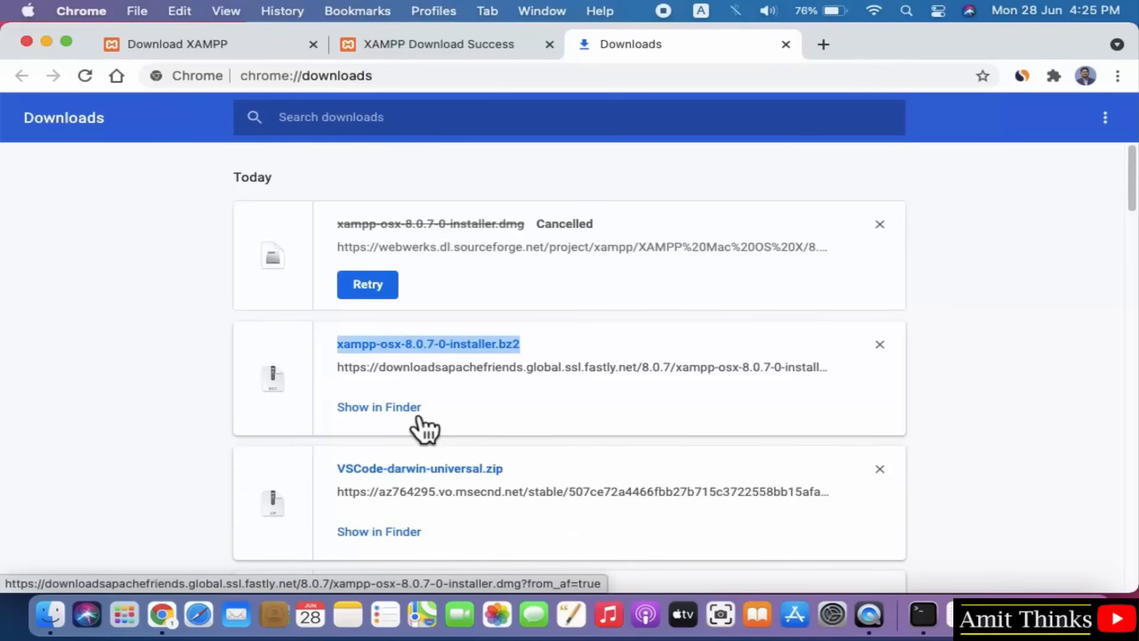
pyautogui.click(411, 408)
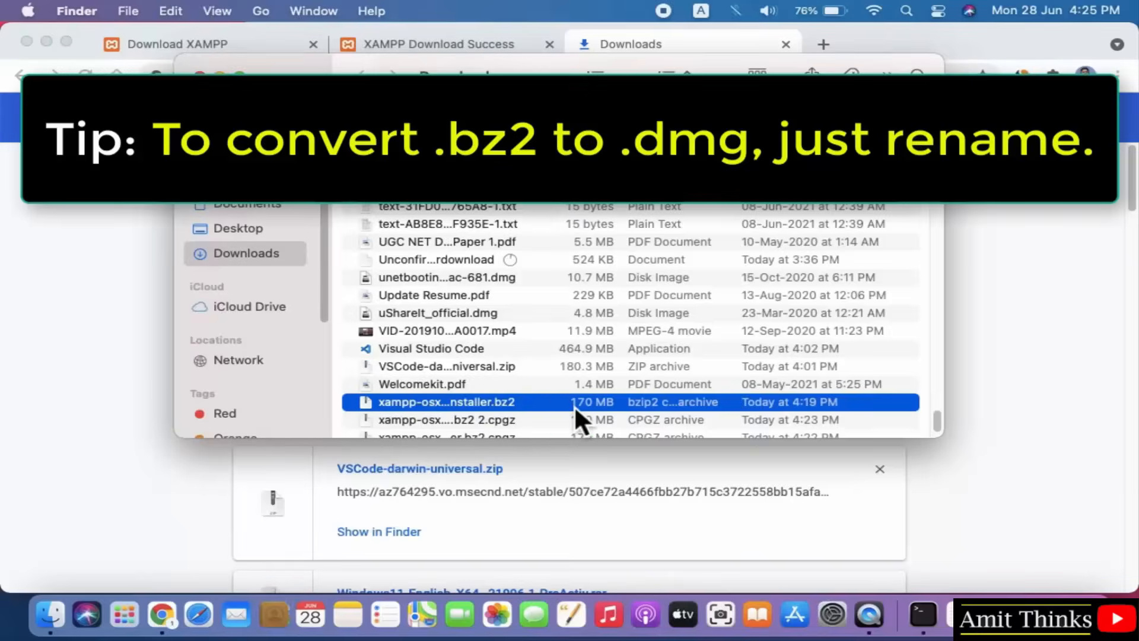
# Rename the installer's extension from .bz2 to .dmg and confirm using .dmg.
pyautogui.rightClick(574, 404)
pyautogui.click(620, 364)
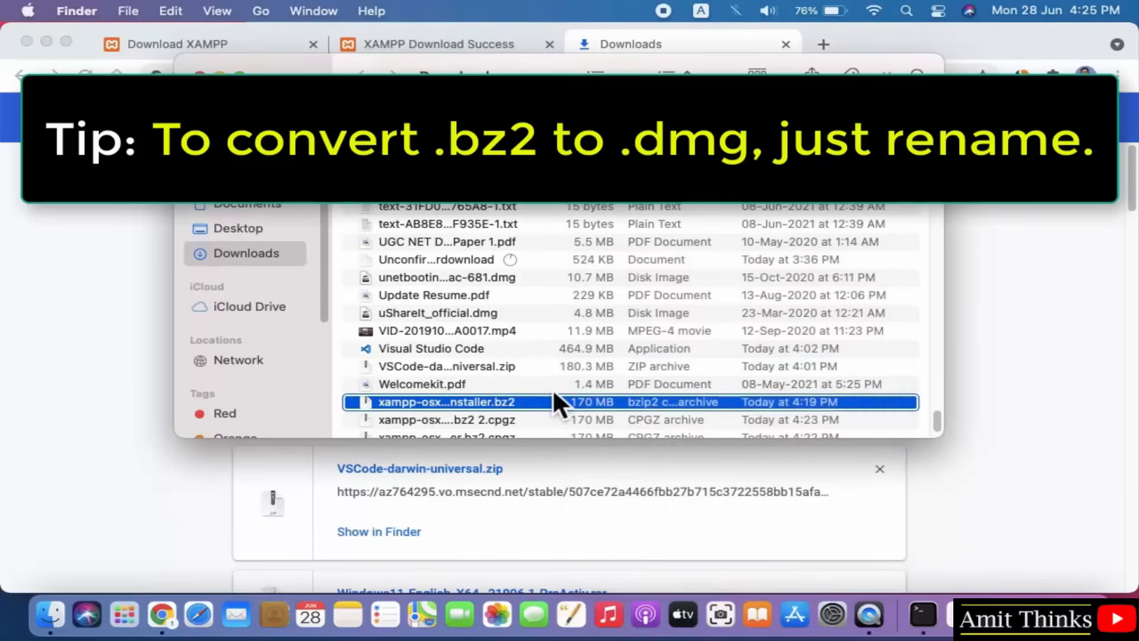
pyautogui.click(467, 422)
pyautogui.press('BackSpace')
pyautogui.press('BackSpace')
pyautogui.press('BackSpace')
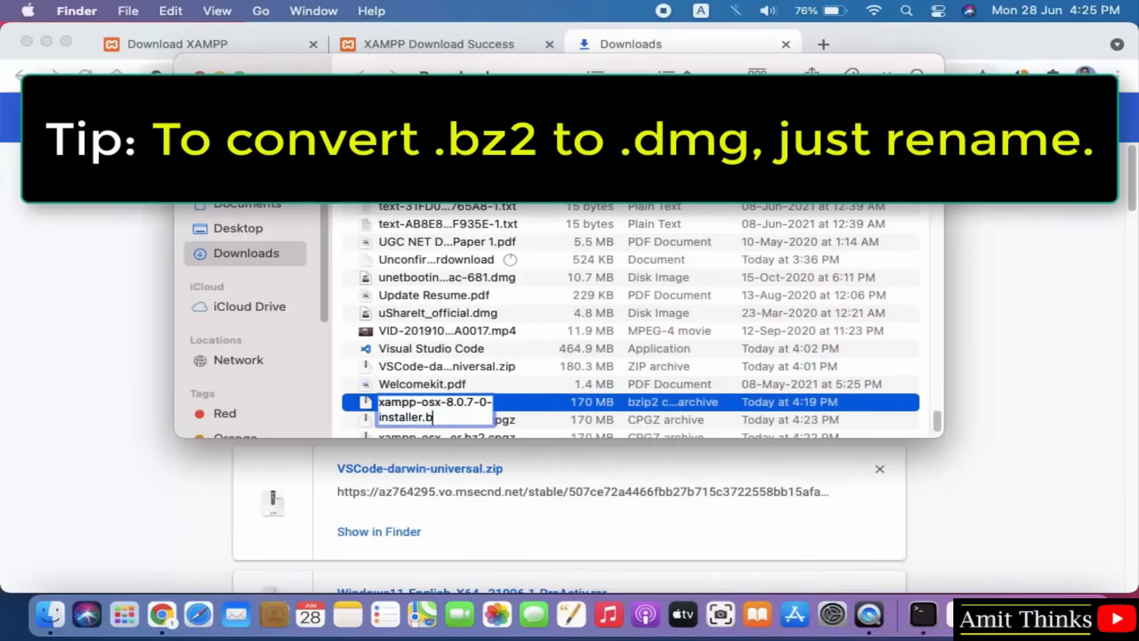
pyautogui.write('dmg')
pyautogui.press('Return')
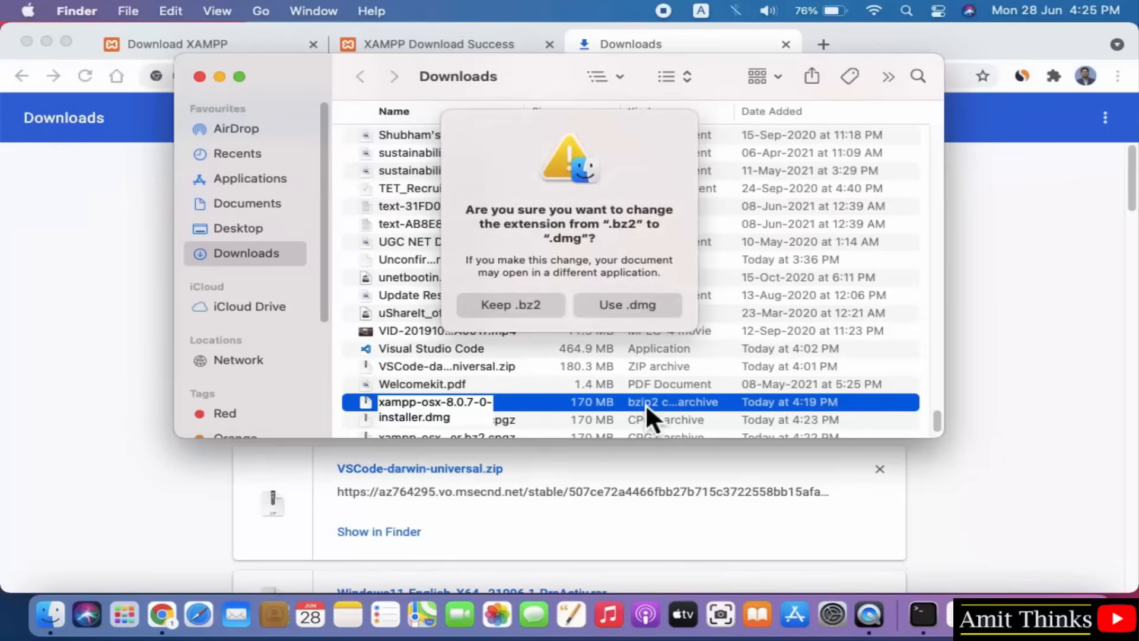
pyautogui.click(640, 311)
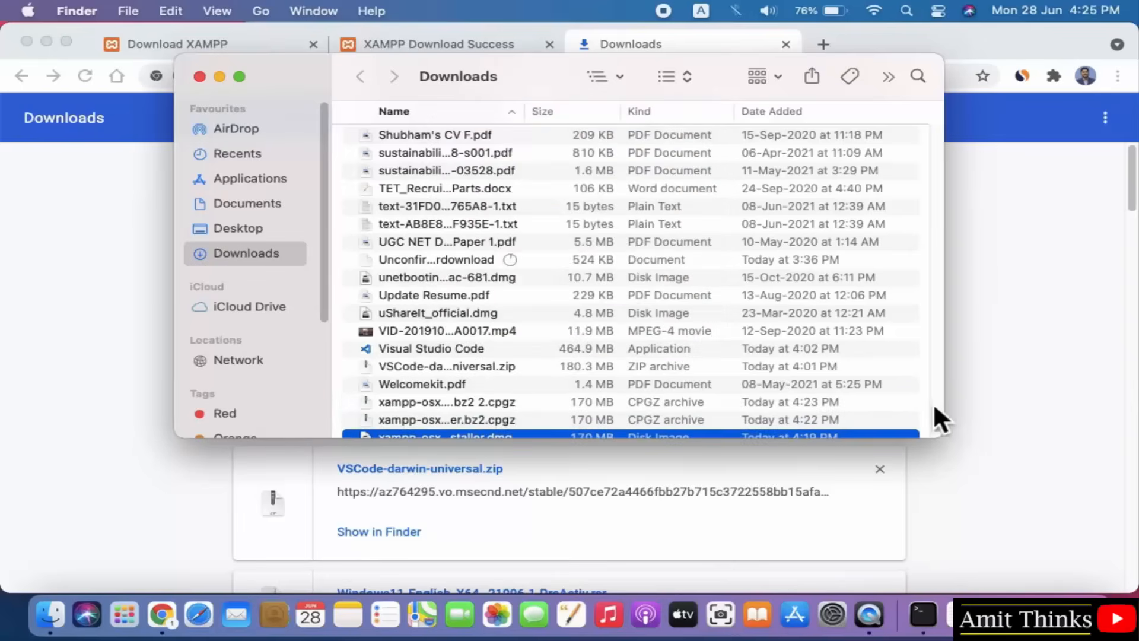
# Open the renamed .dmg disk image and minimise the Finder and browser windows.
pyautogui.scroll(-2, 938, 411)
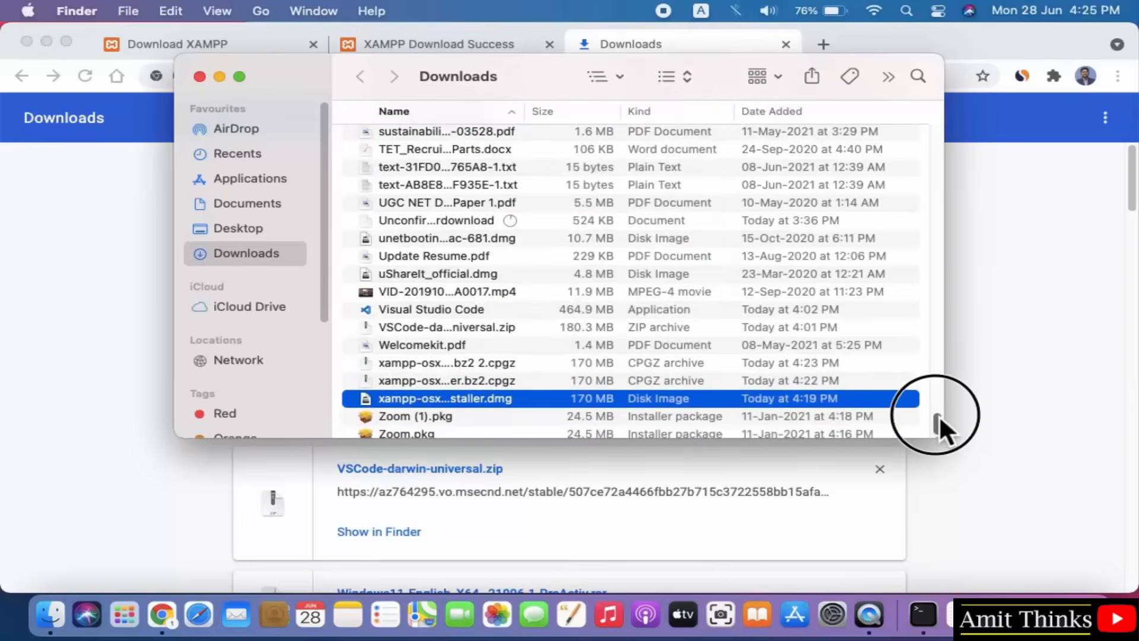
pyautogui.doubleClick(638, 397)
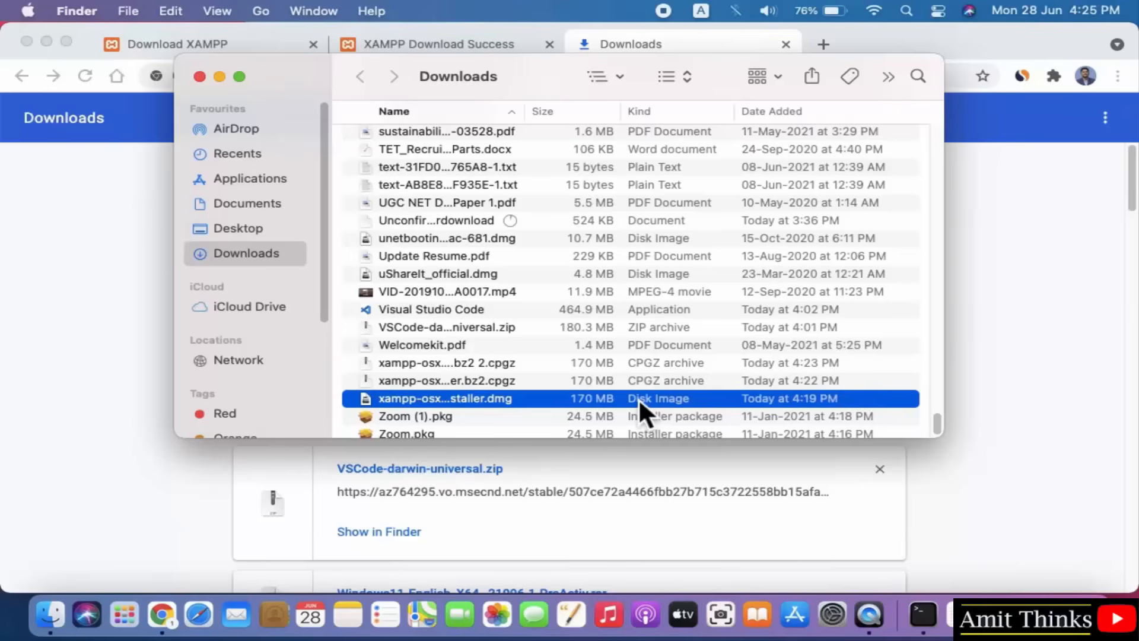
pyautogui.click(221, 77)
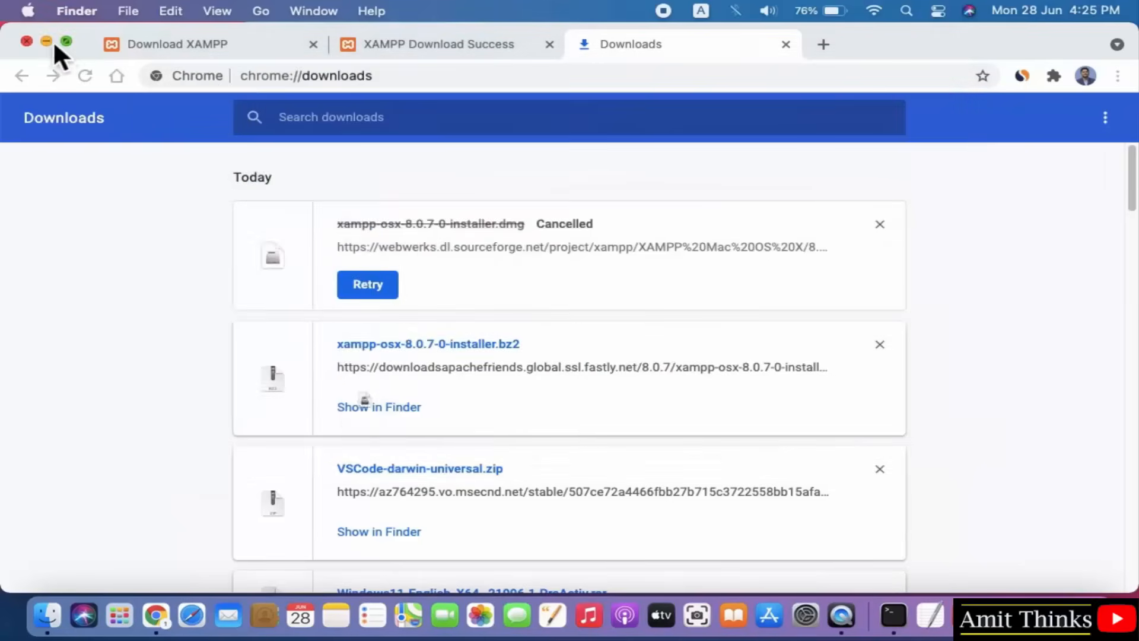
pyautogui.click(47, 40)
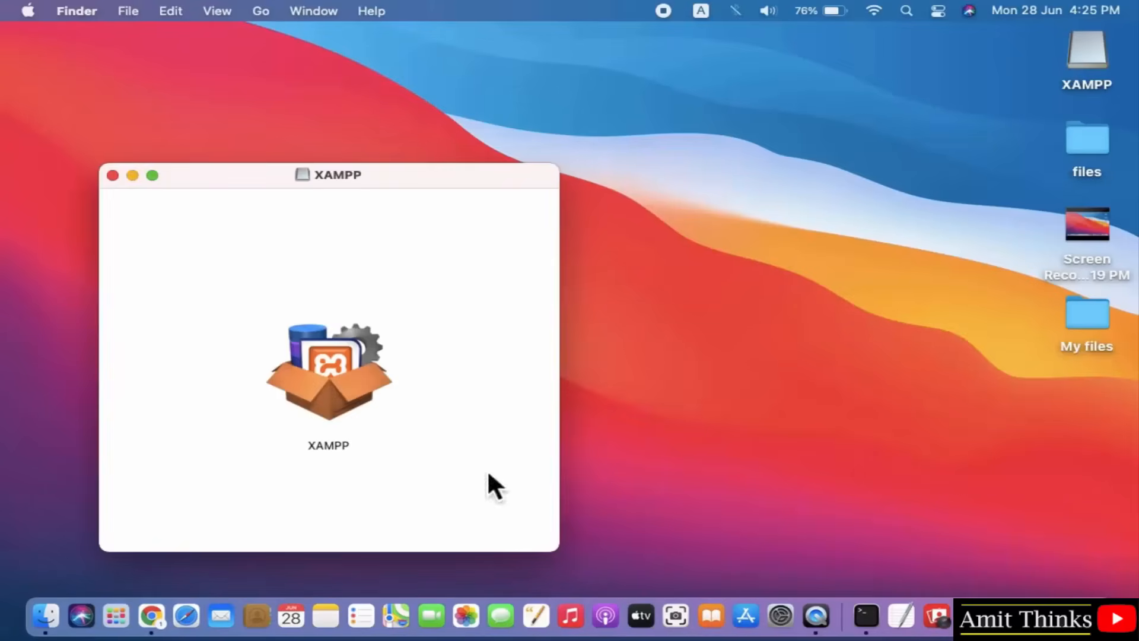
# Launch the XAMPP installer from the disk image, allow it, and authorise with the account password.
pyautogui.click(334, 384)
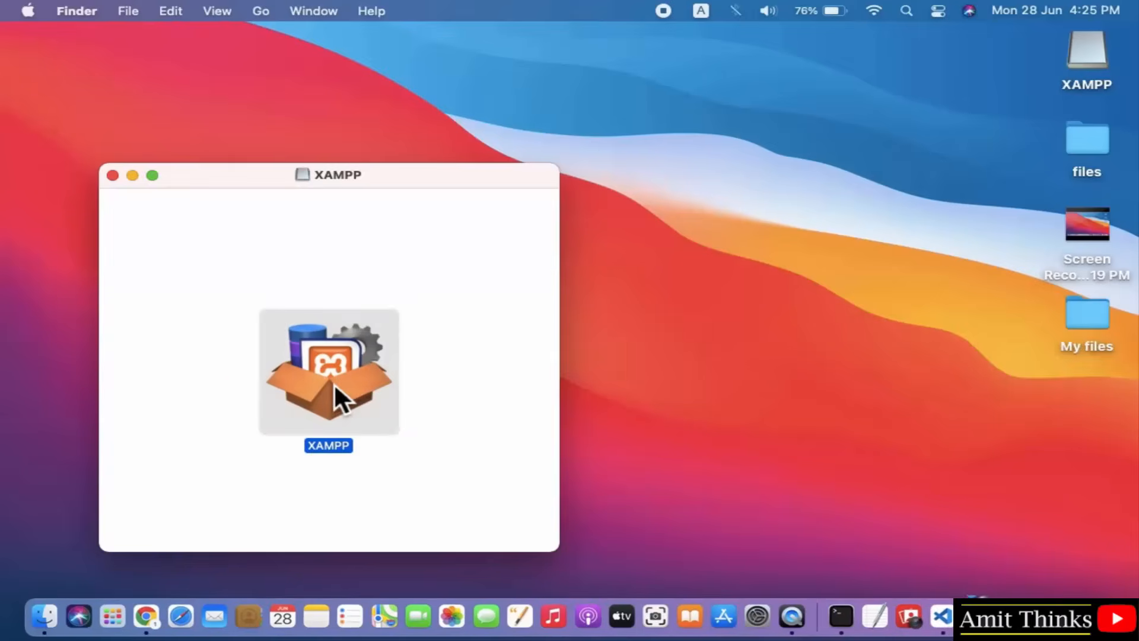
pyautogui.doubleClick(333, 382)
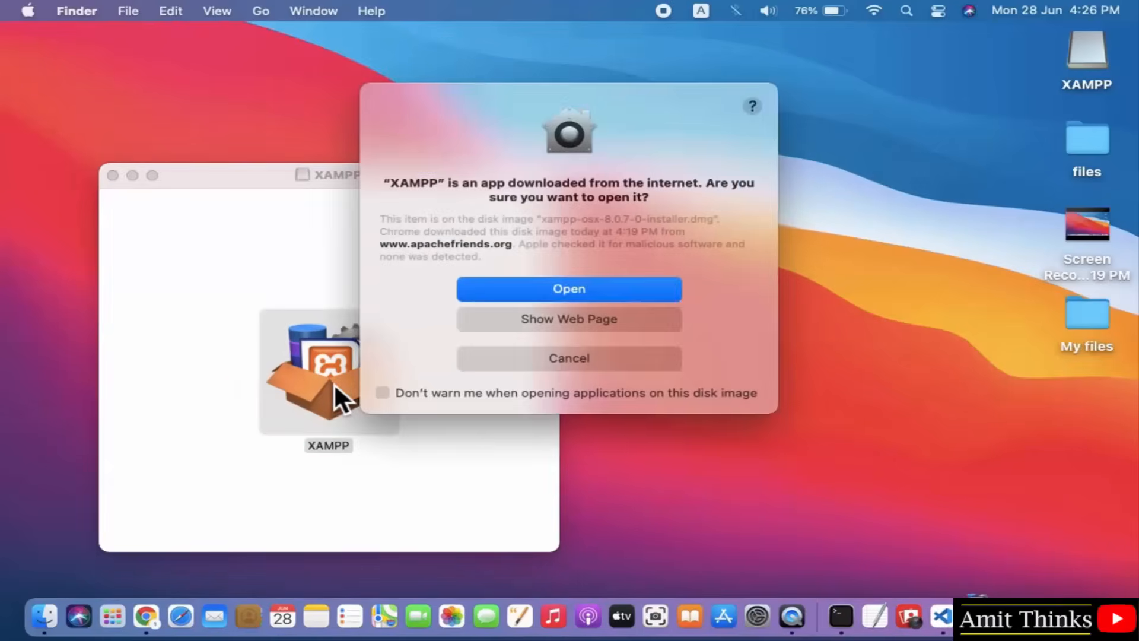
pyautogui.click(599, 293)
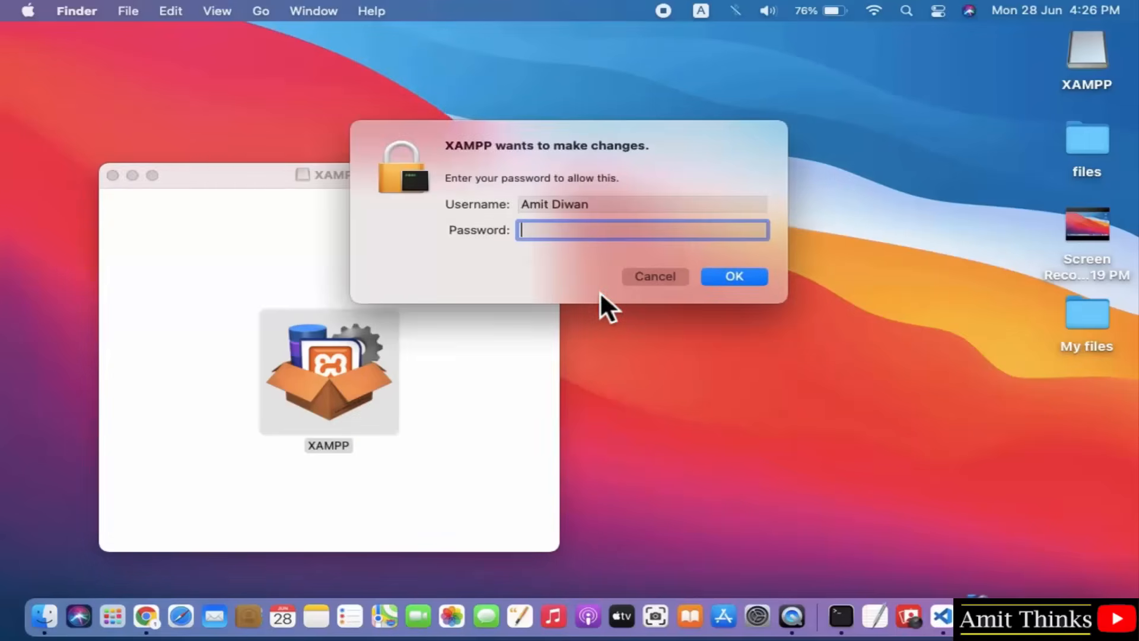
pyautogui.write('•••••••••••••••')
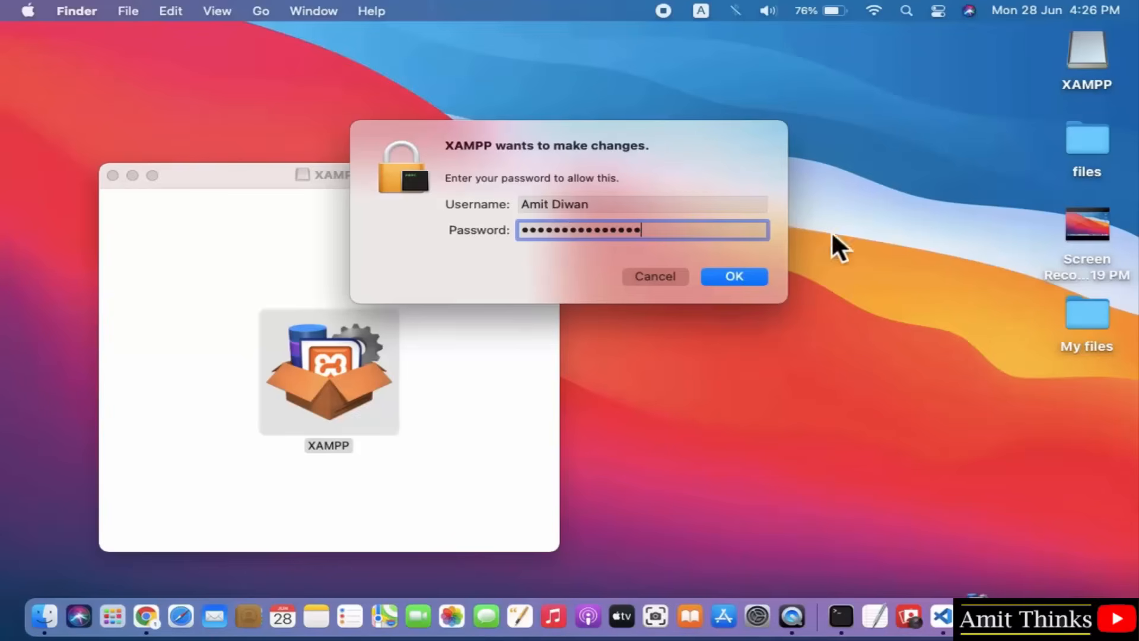
pyautogui.click(749, 272)
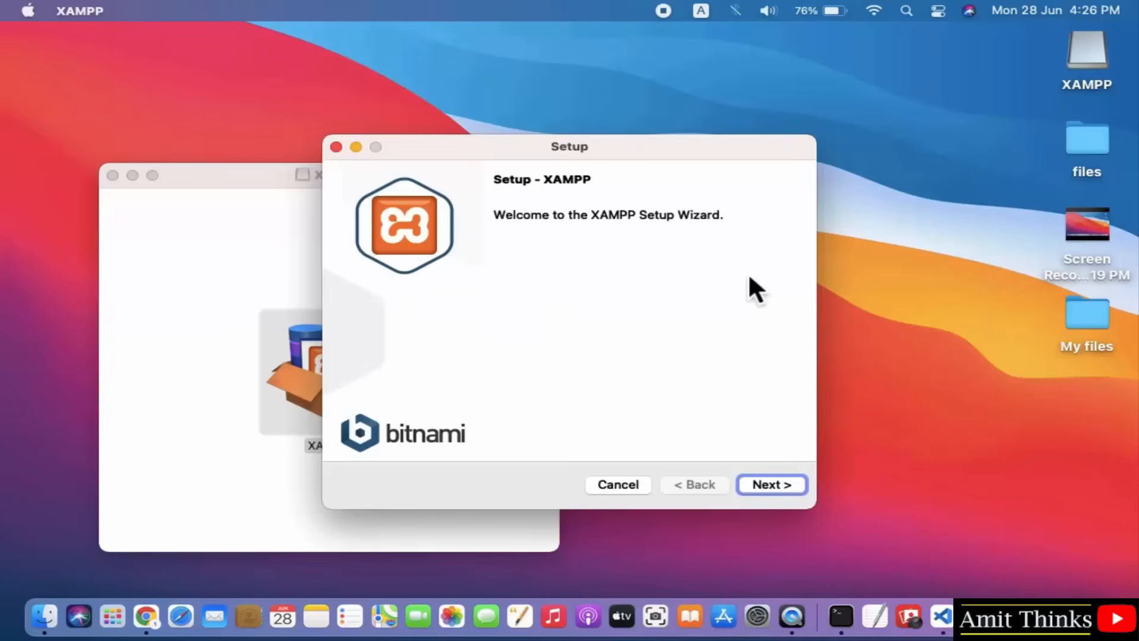
# Keep Core and Developer Files, install to /Applications/XAMPP, and finish with Launch XAMPP checked.
pyautogui.click(771, 486)
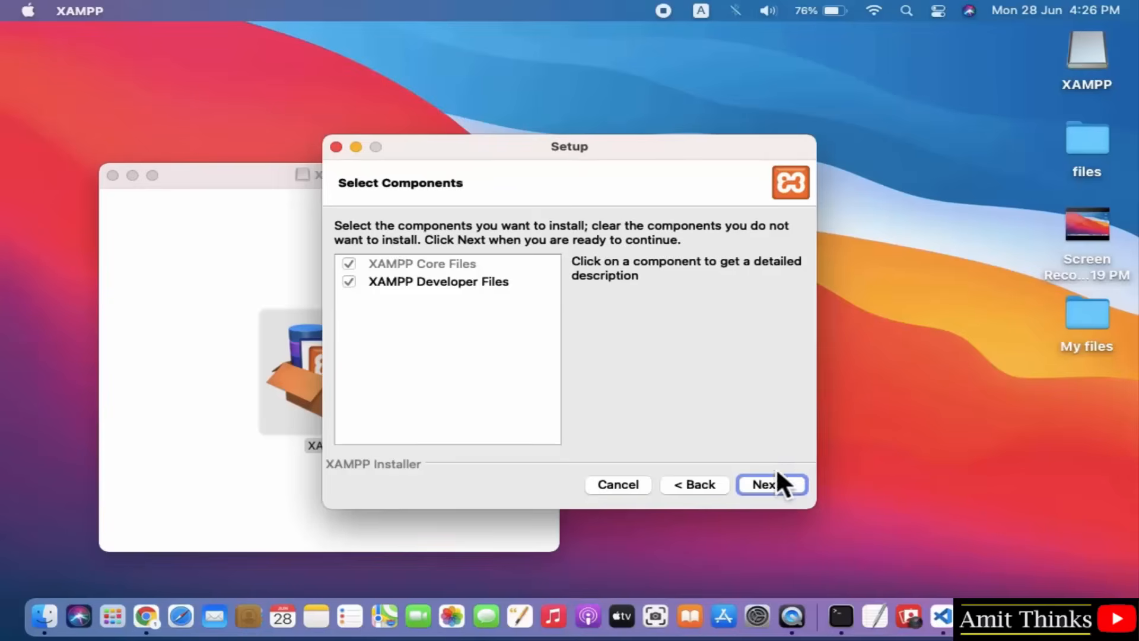
pyautogui.click(785, 486)
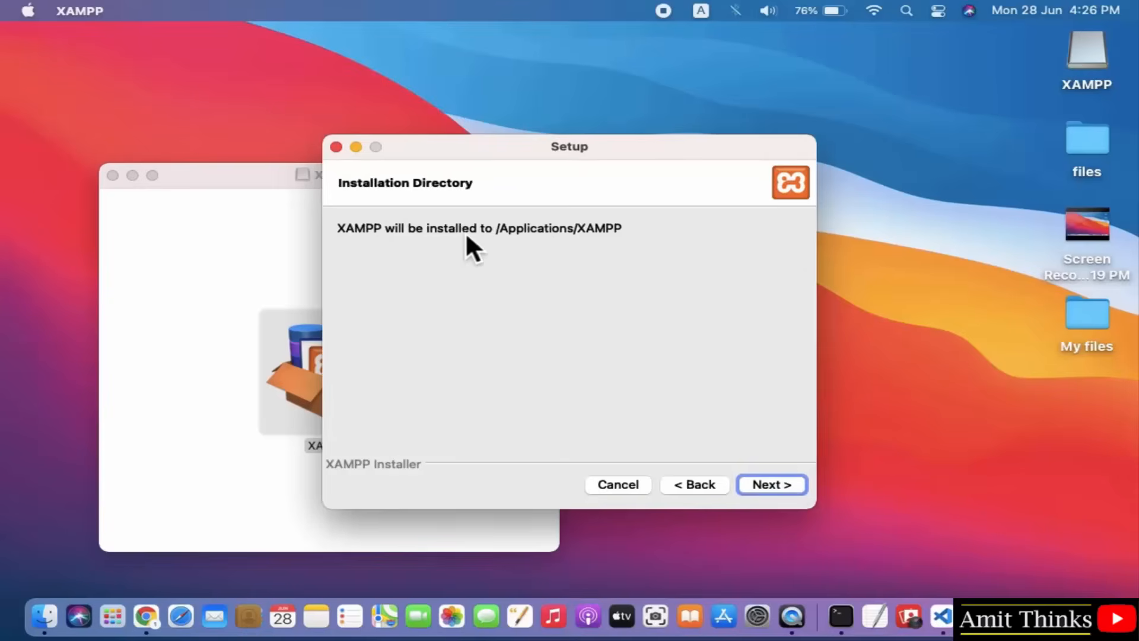
pyautogui.click(782, 483)
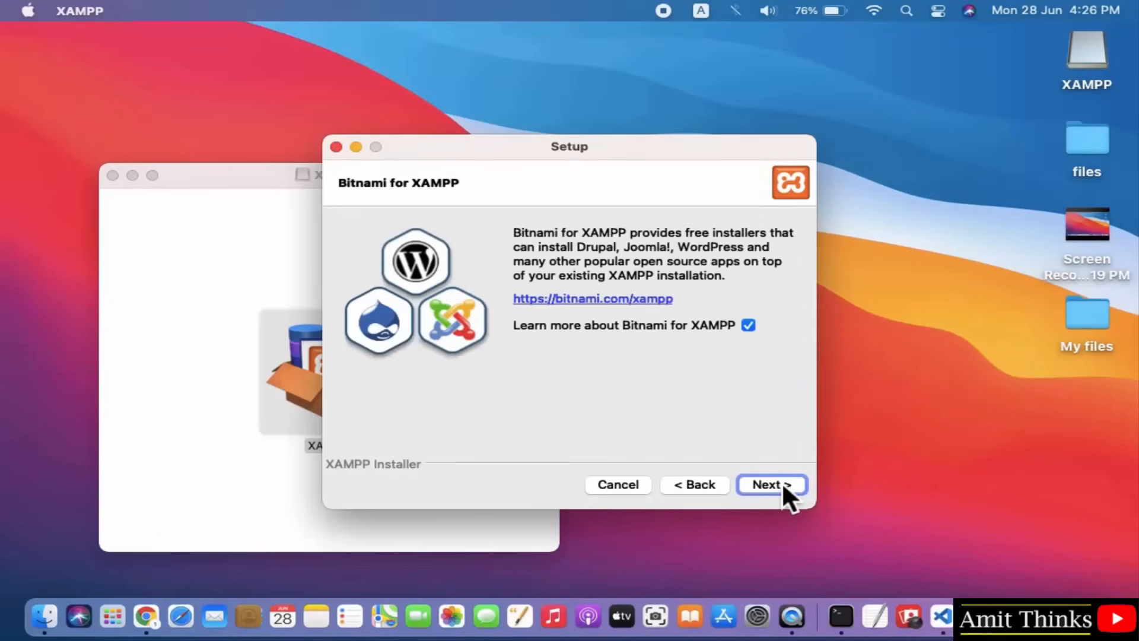
pyautogui.click(781, 483)
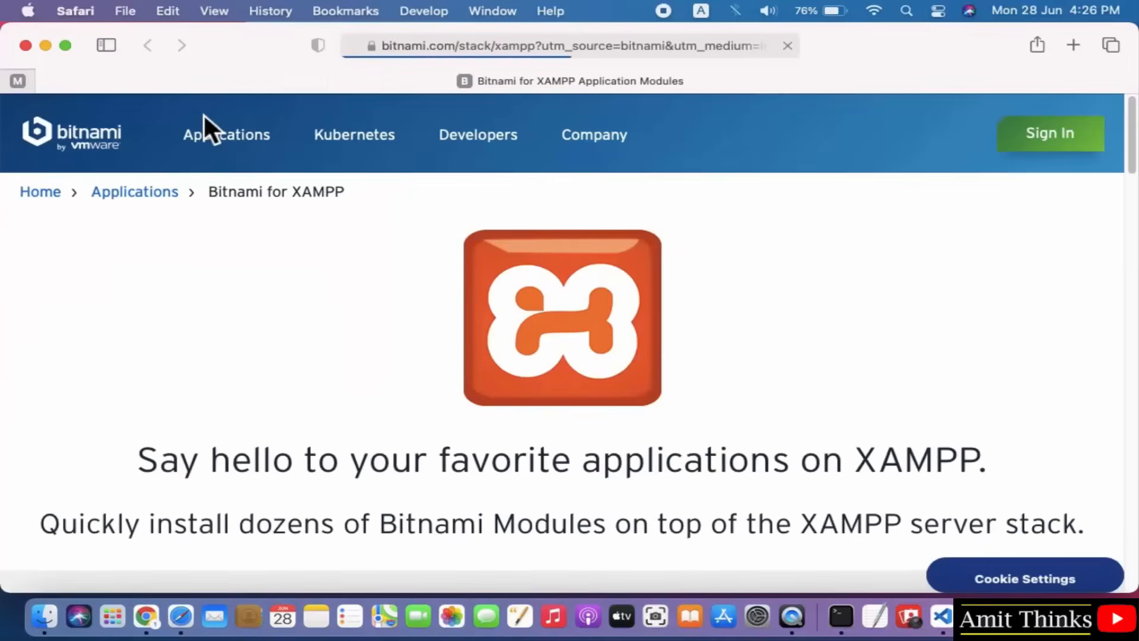
pyautogui.click(47, 46)
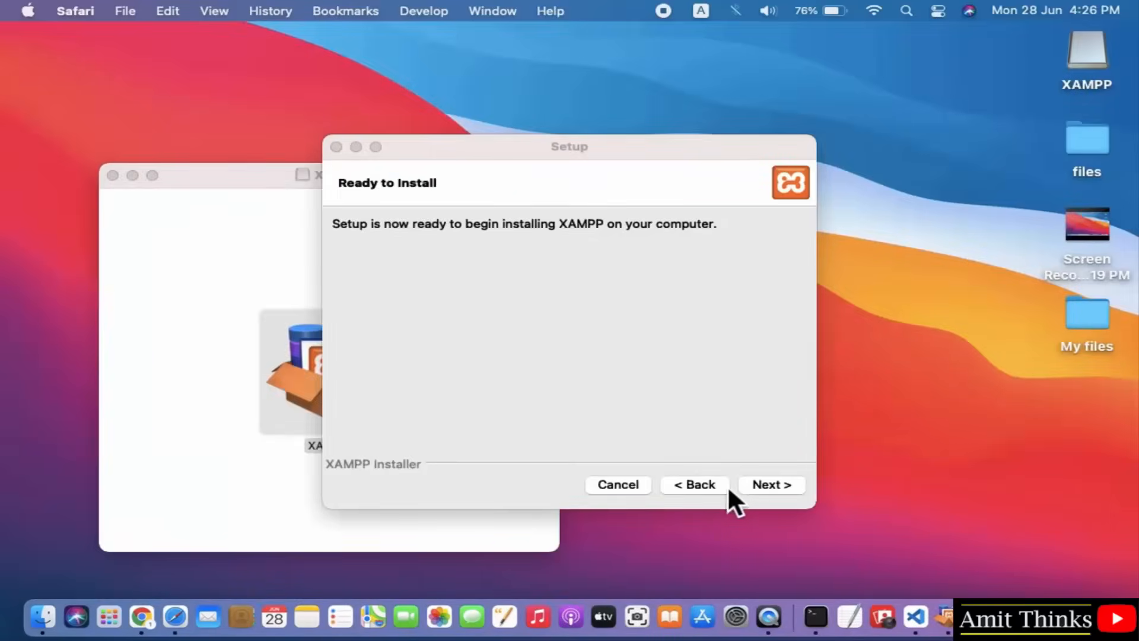
pyautogui.click(766, 483)
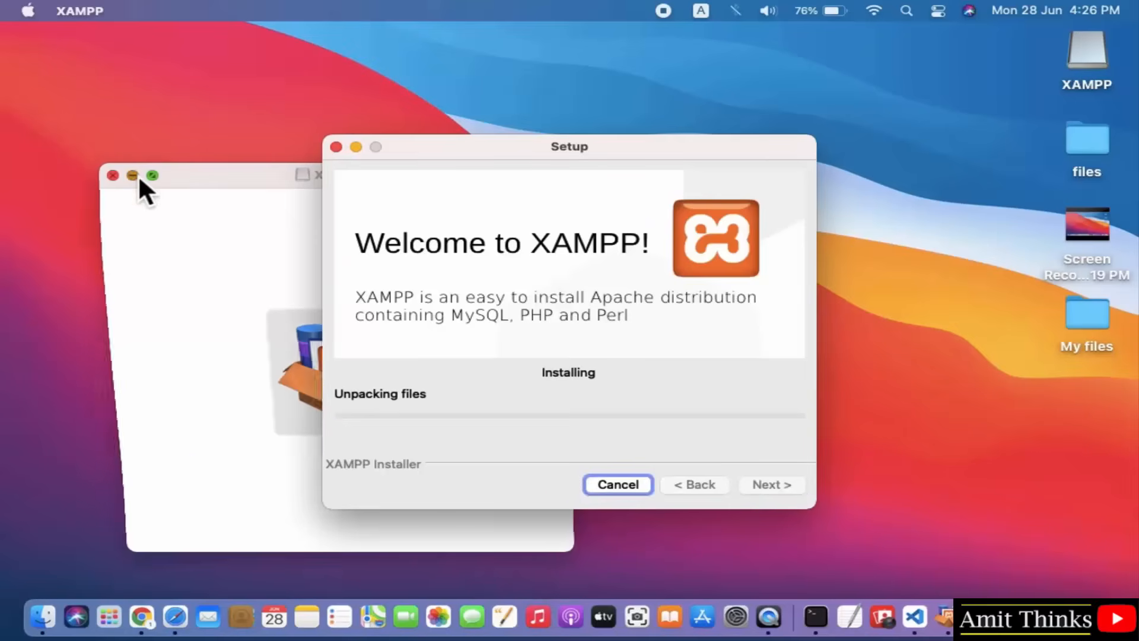
pyautogui.click(134, 175)
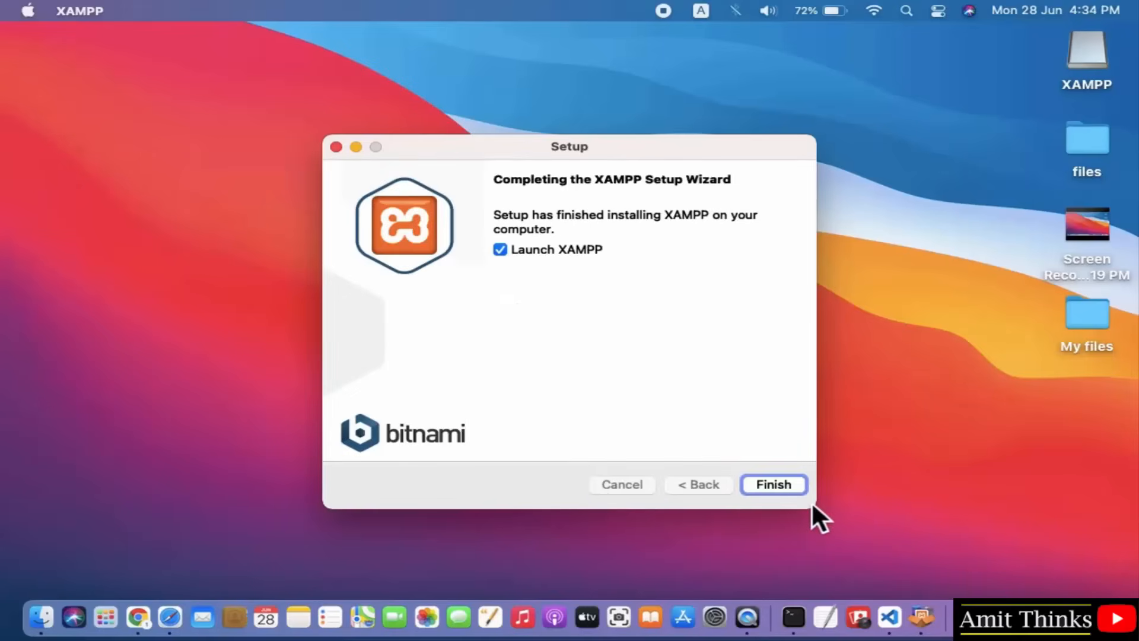
pyautogui.click(777, 485)
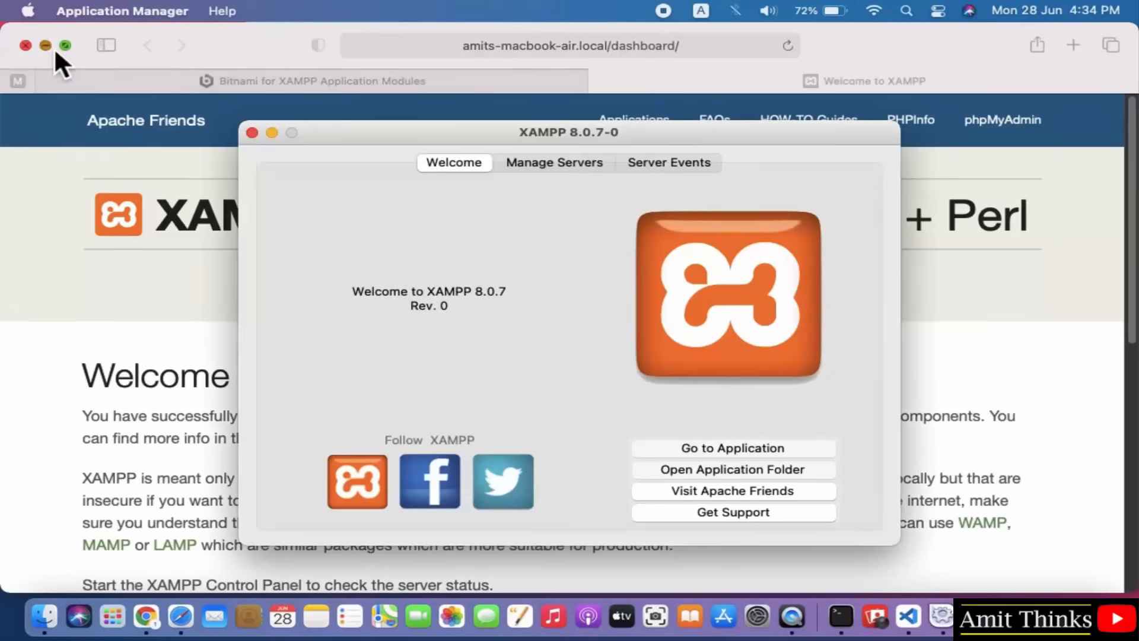
# Start the MySQL Database server on port 3306, allowing mysqld through the firewall, alongside Apache.
pyautogui.click(52, 48)
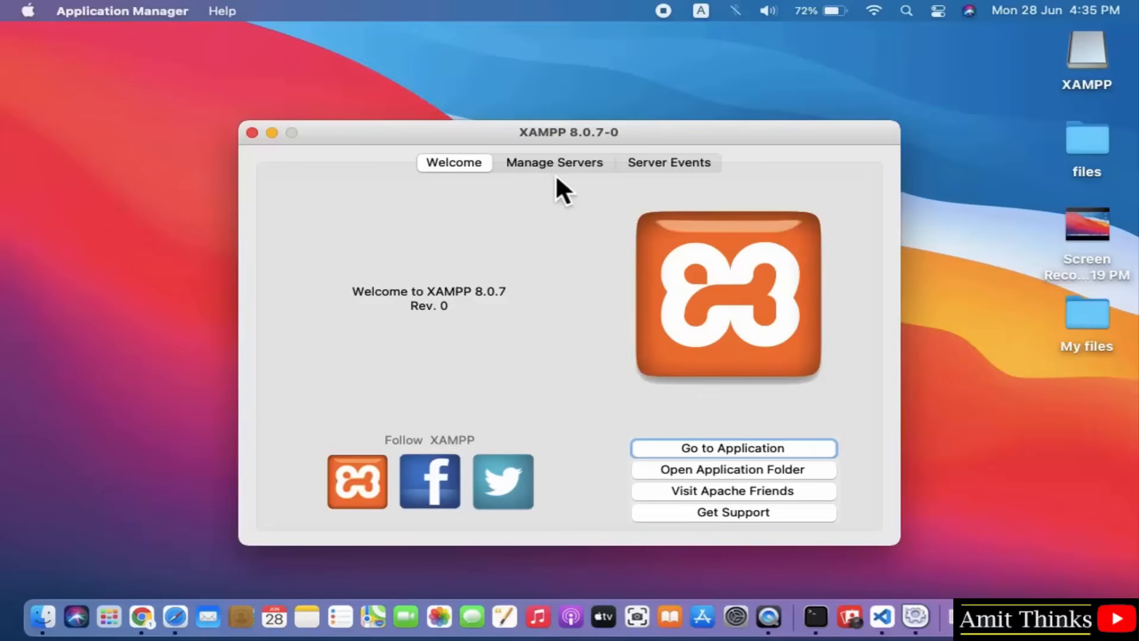
pyautogui.click(557, 170)
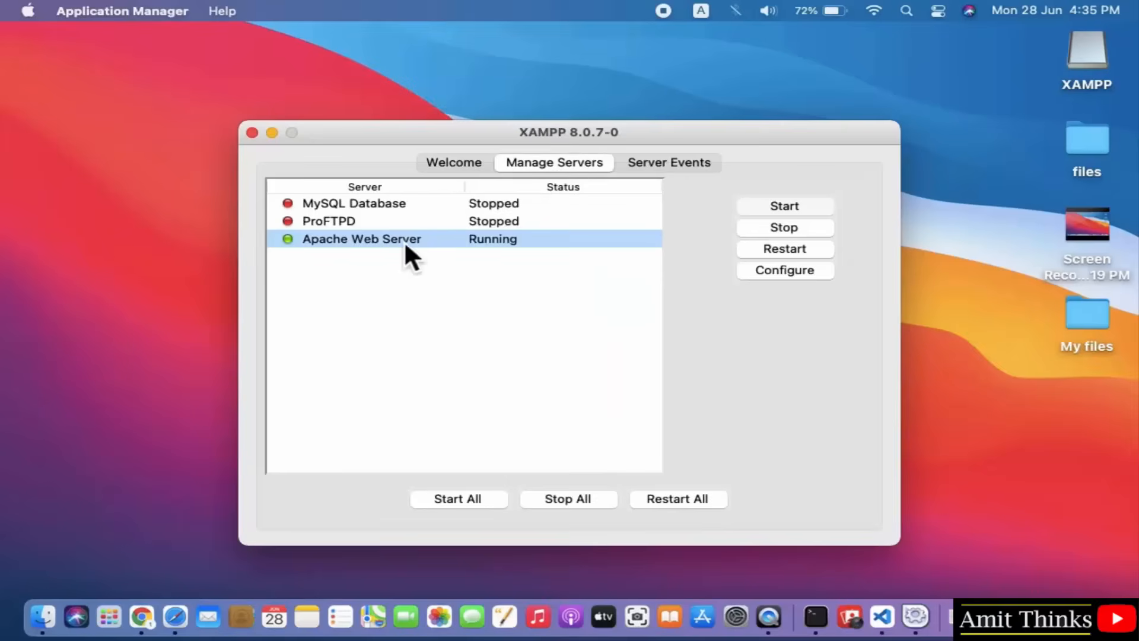
pyautogui.click(435, 208)
pyautogui.click(785, 206)
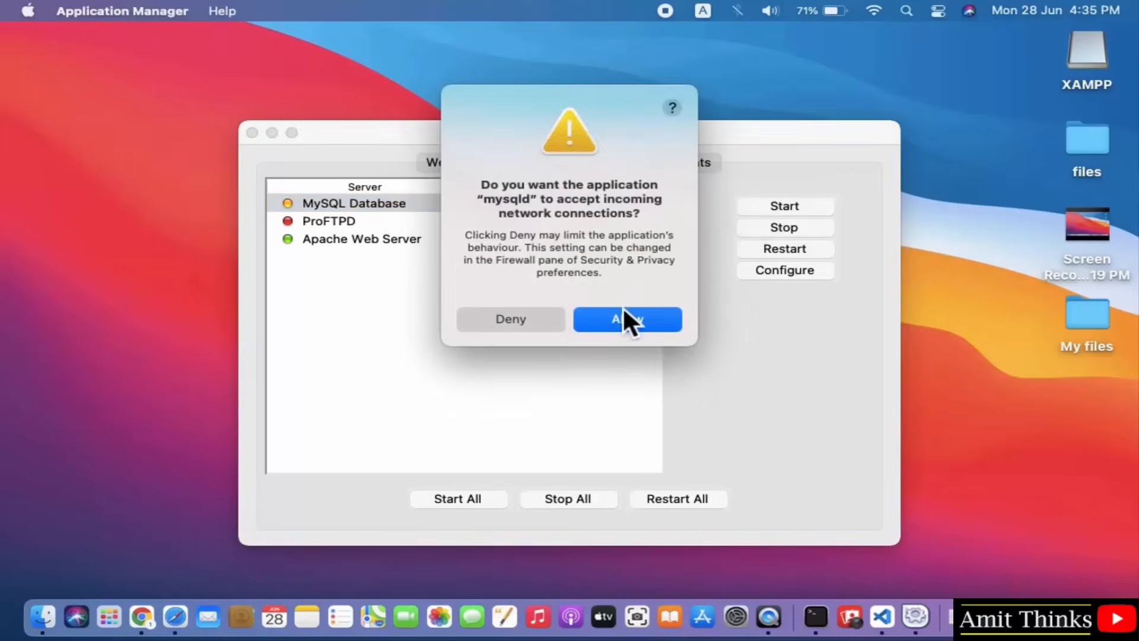
pyautogui.click(628, 323)
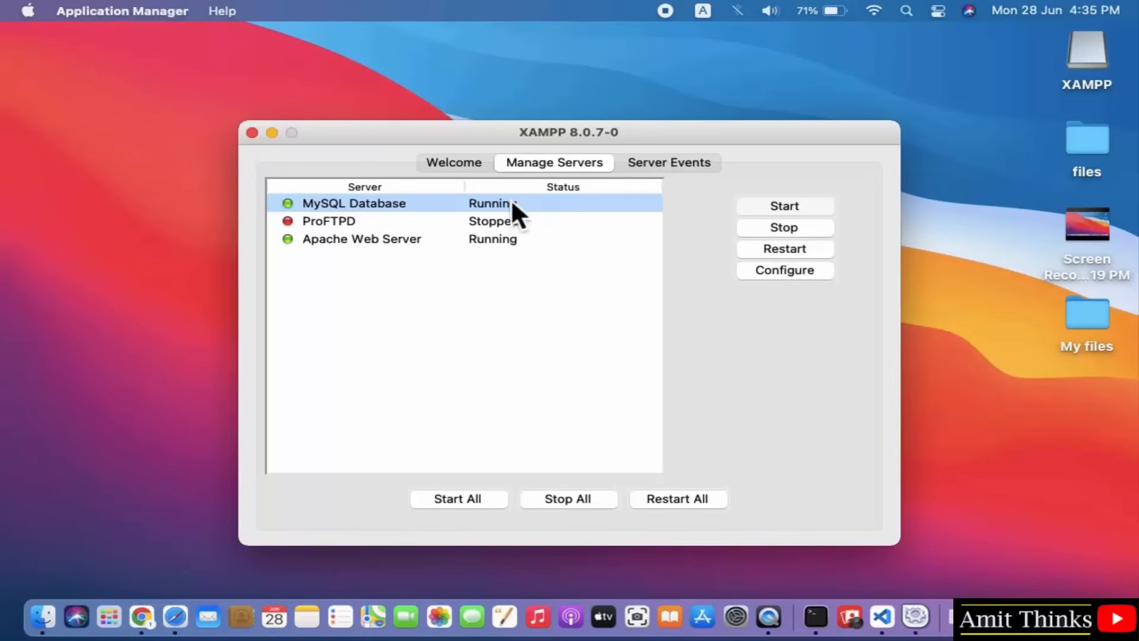
pyautogui.click(495, 243)
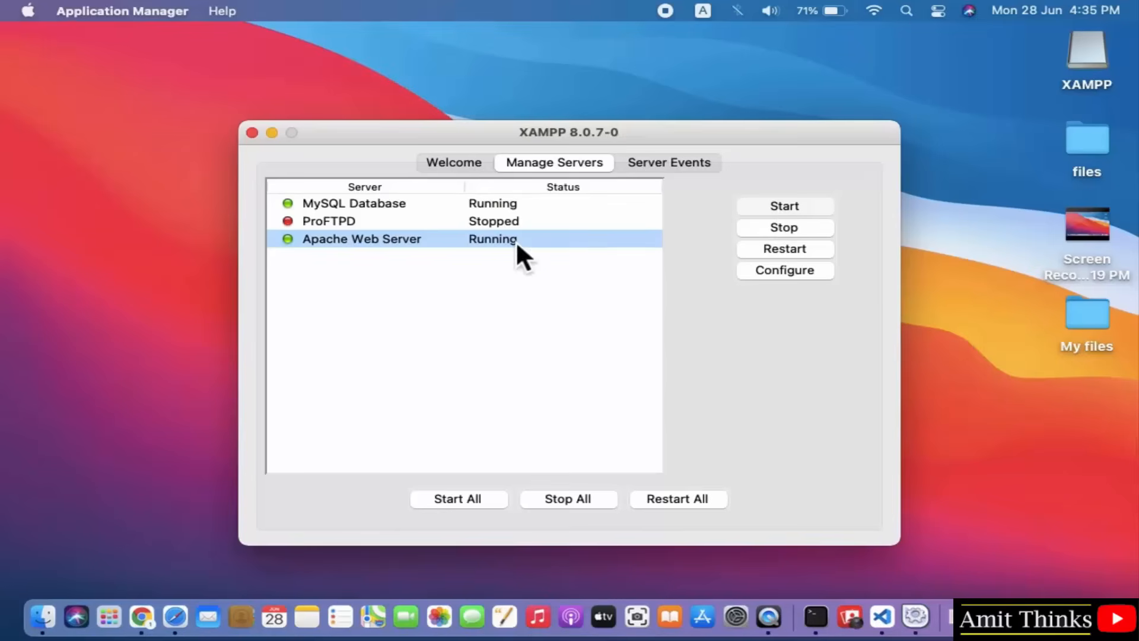
pyautogui.click(658, 162)
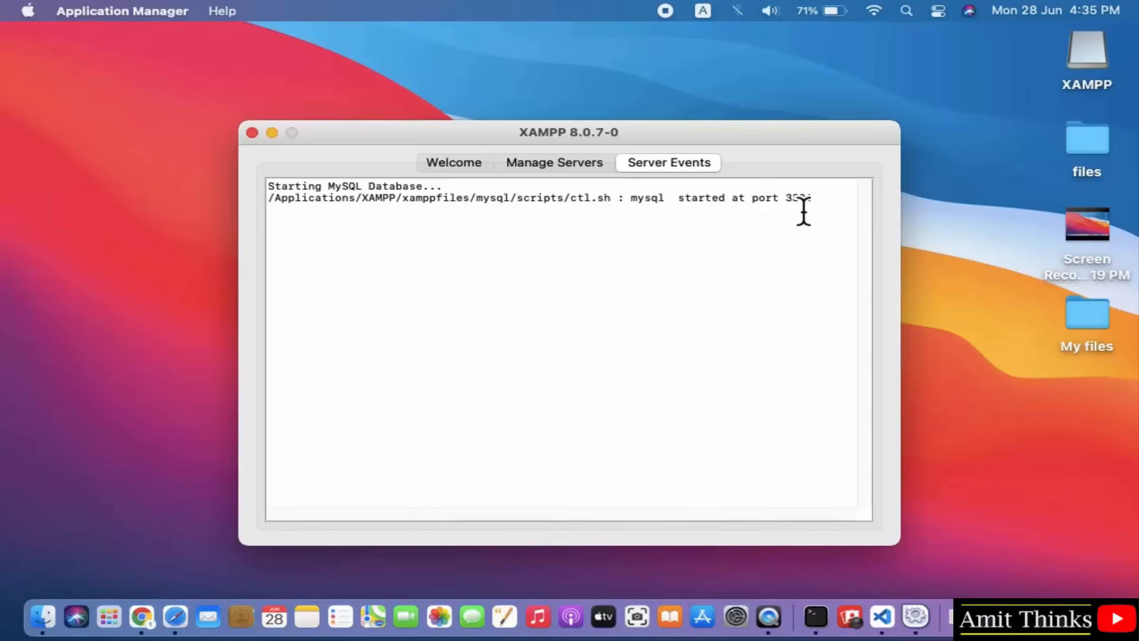
pyautogui.click(477, 172)
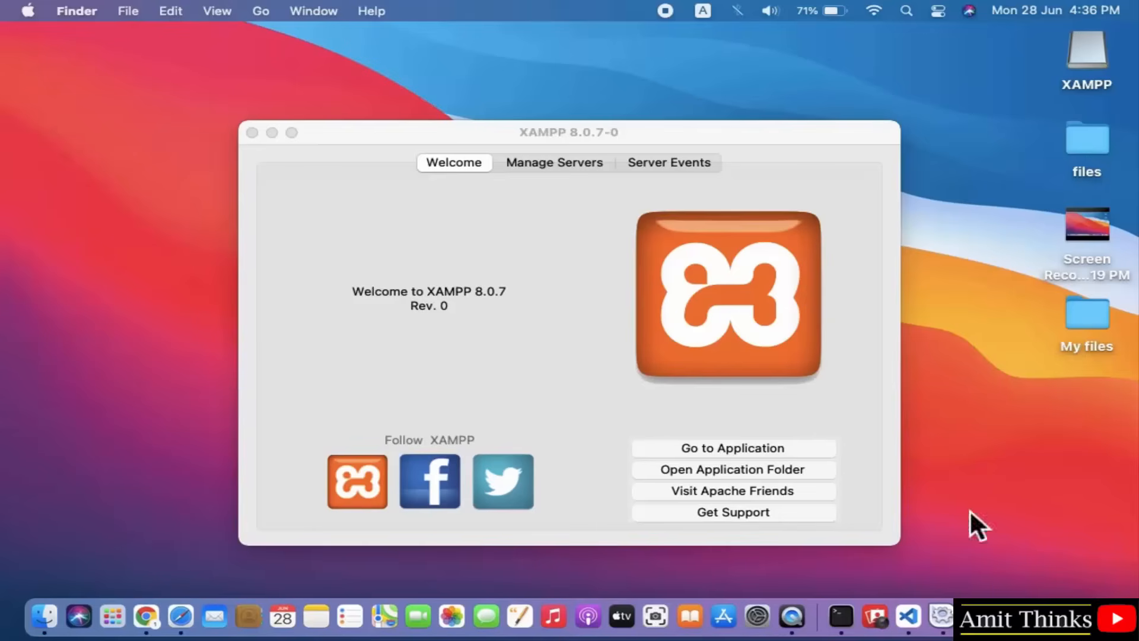
# Browse into the htdocs folder of the XAMPP installation, then switch to Chrome.
pyautogui.click(792, 468)
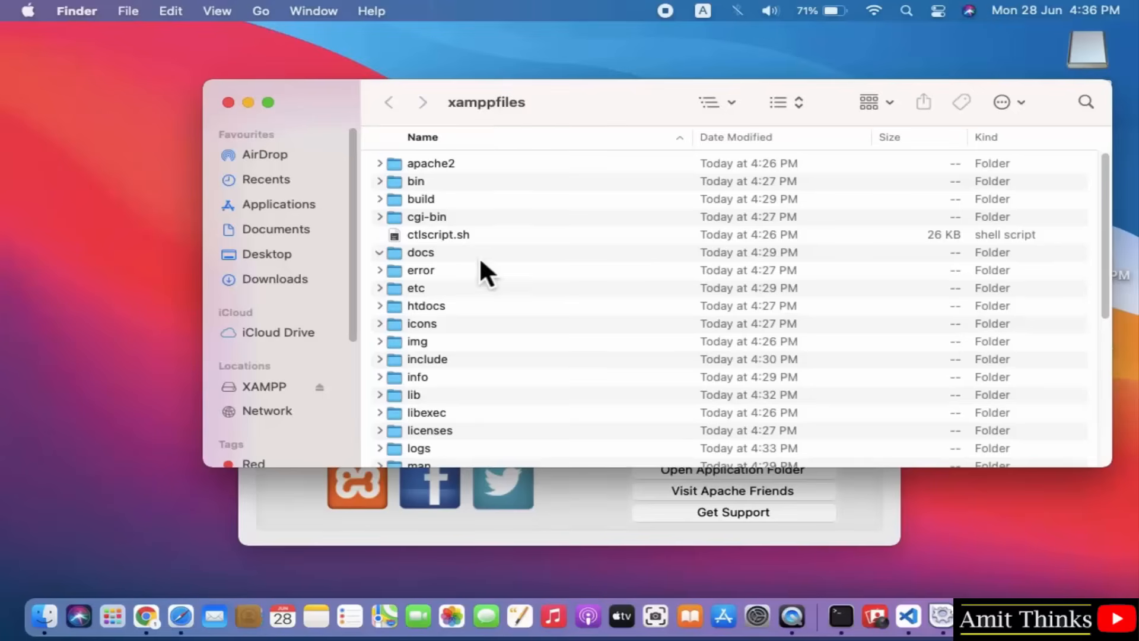
pyautogui.click(384, 305)
pyautogui.click(463, 303)
pyautogui.doubleClick(464, 305)
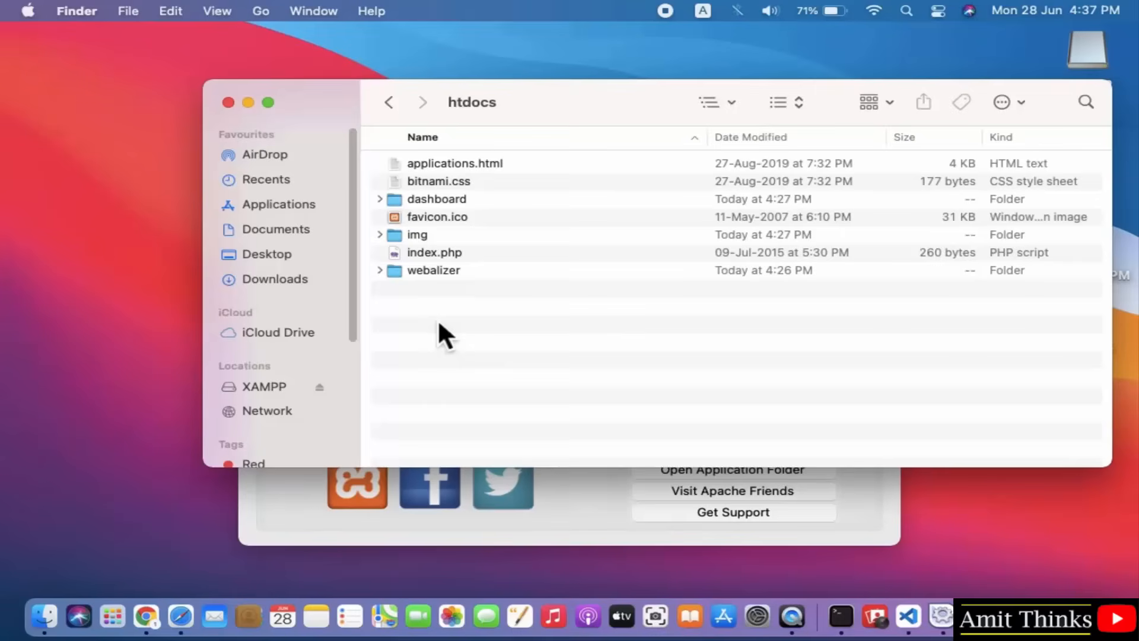
pyautogui.click(146, 616)
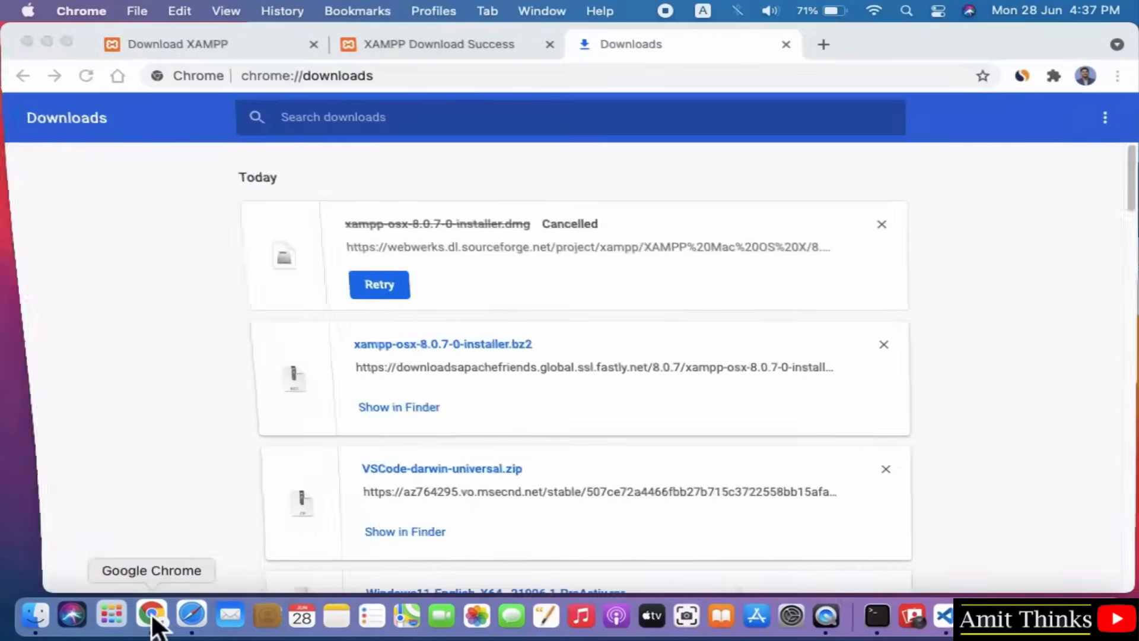
# Load localhost in a new tab to see the XAMPP 8.0.7 welcome dashboard, then minimise Chrome.
pyautogui.click(830, 41)
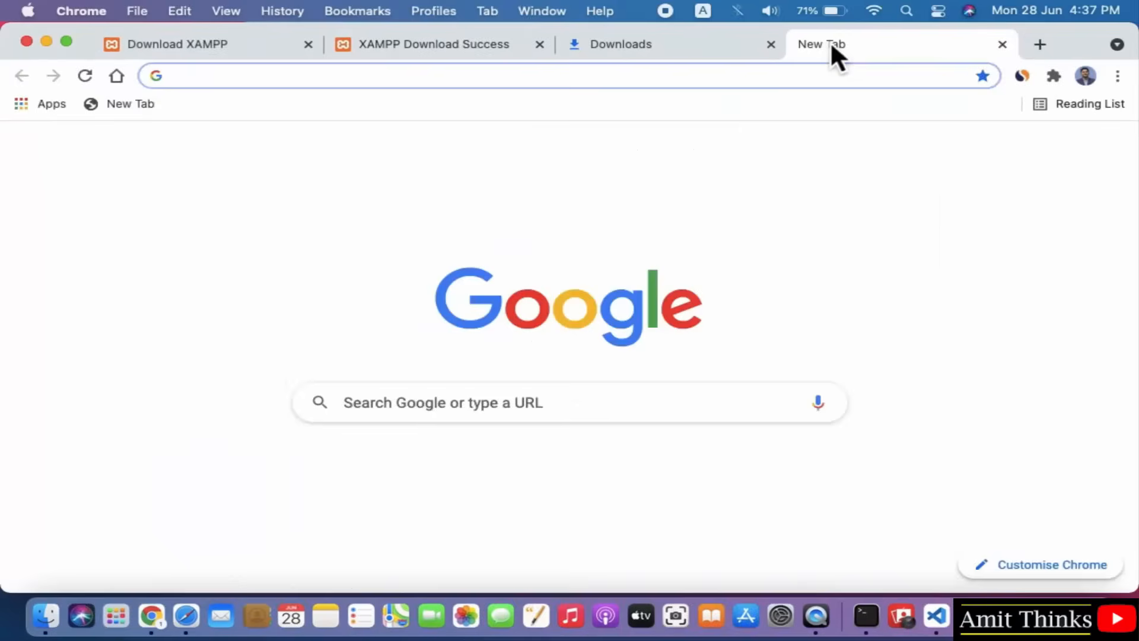
pyautogui.write('localhost')
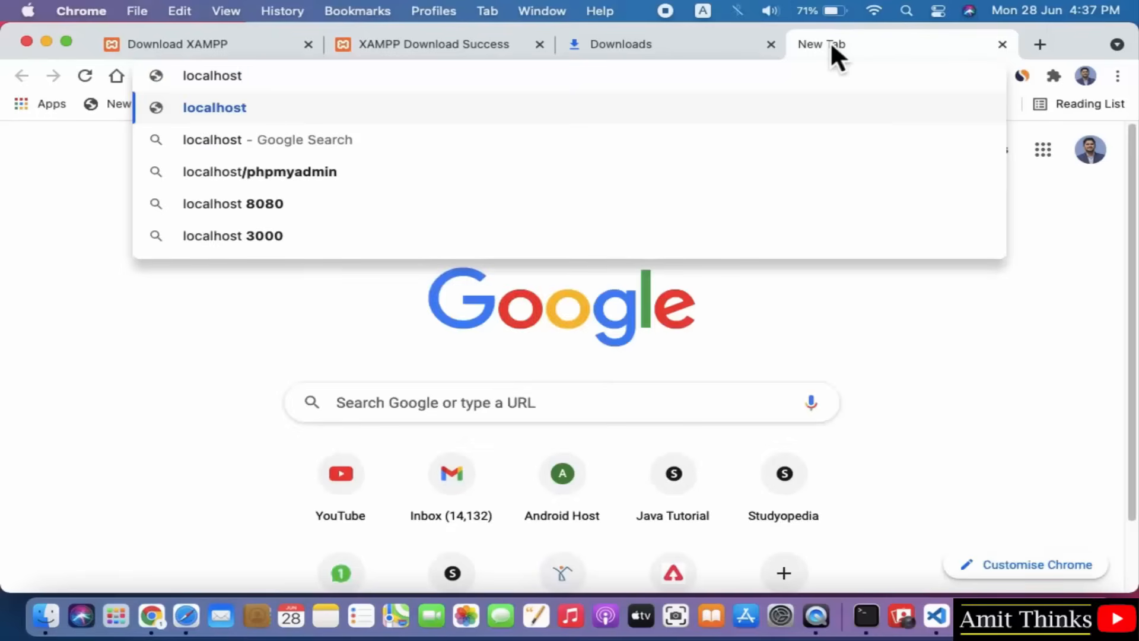
pyautogui.press('Return')
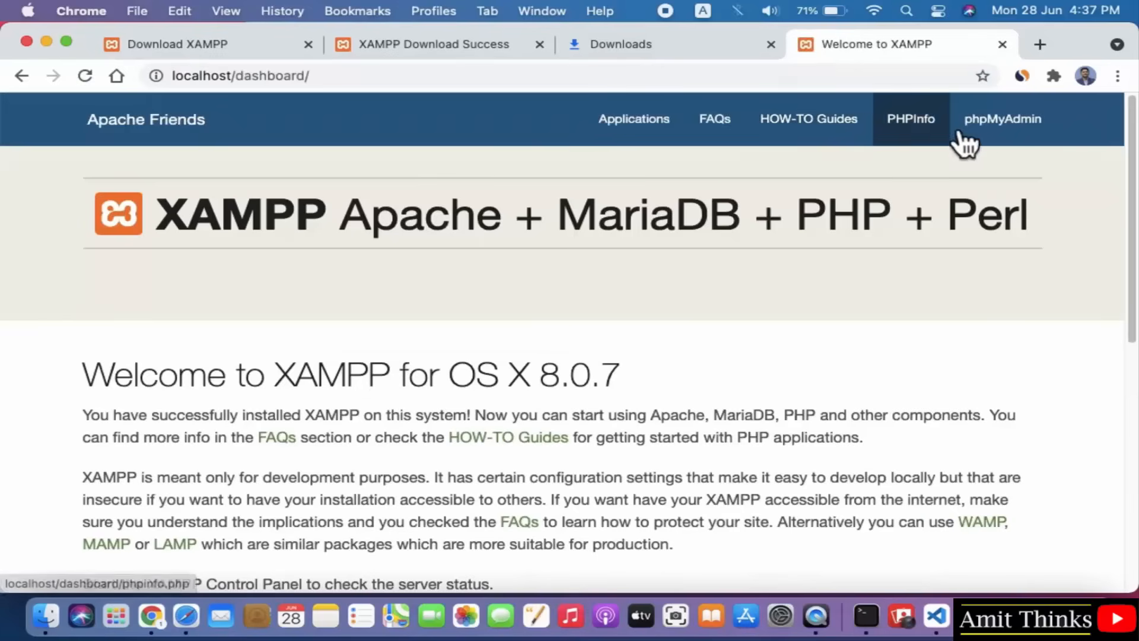
pyautogui.click(50, 42)
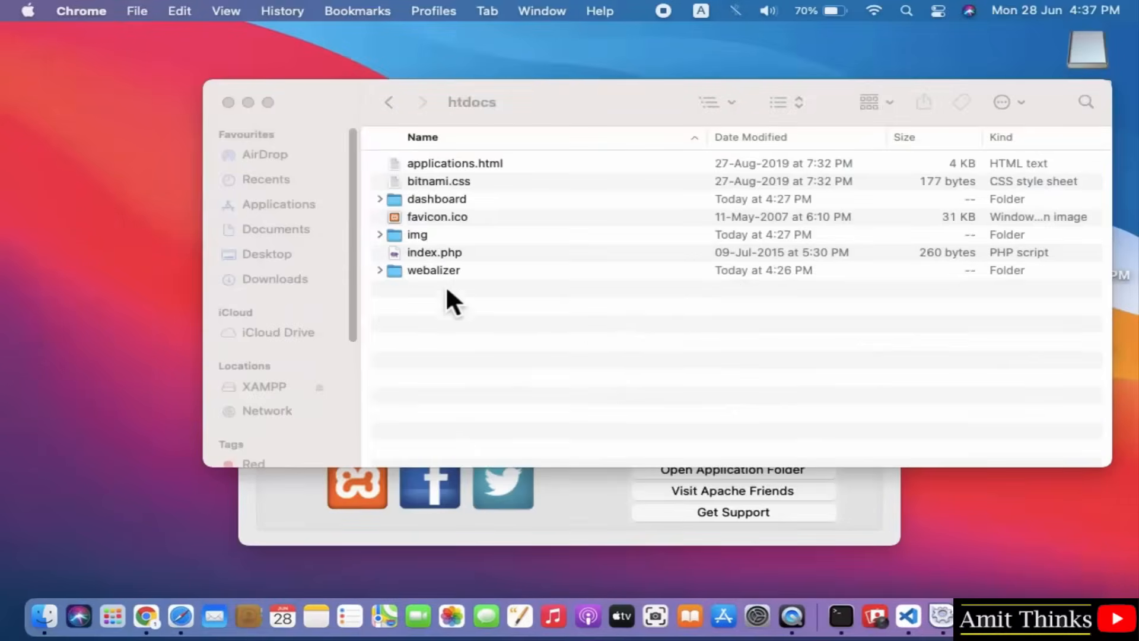
# Name the duplicated file amit.php and open it in TextEdit.
pyautogui.write('mit.php')
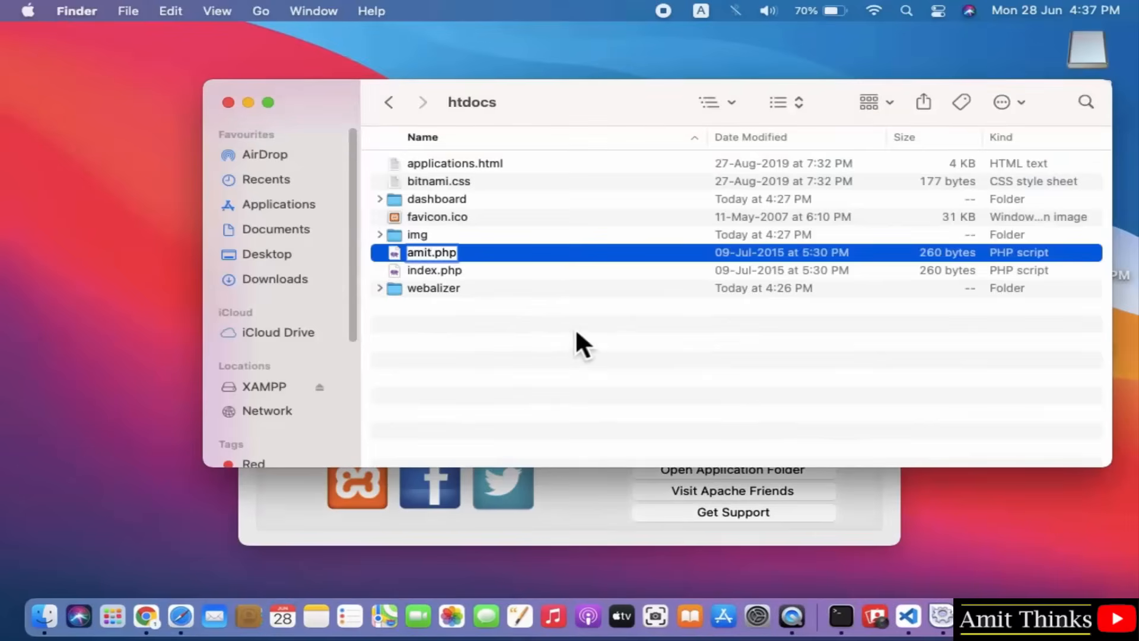
pyautogui.press('Return')
pyautogui.doubleClick(452, 166)
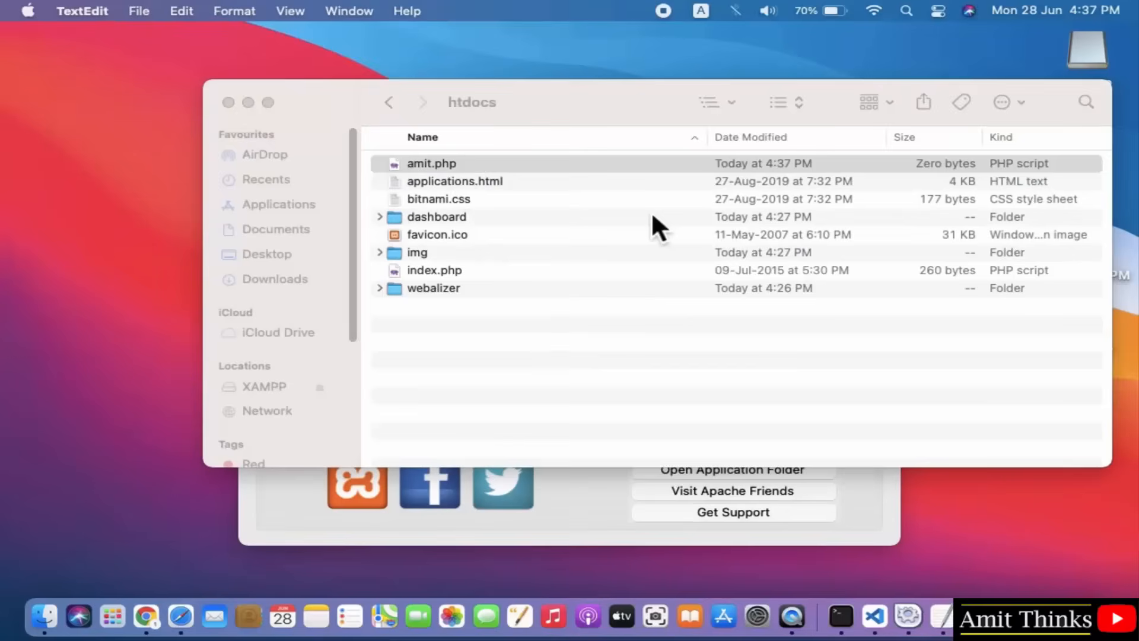
pyautogui.click(478, 165)
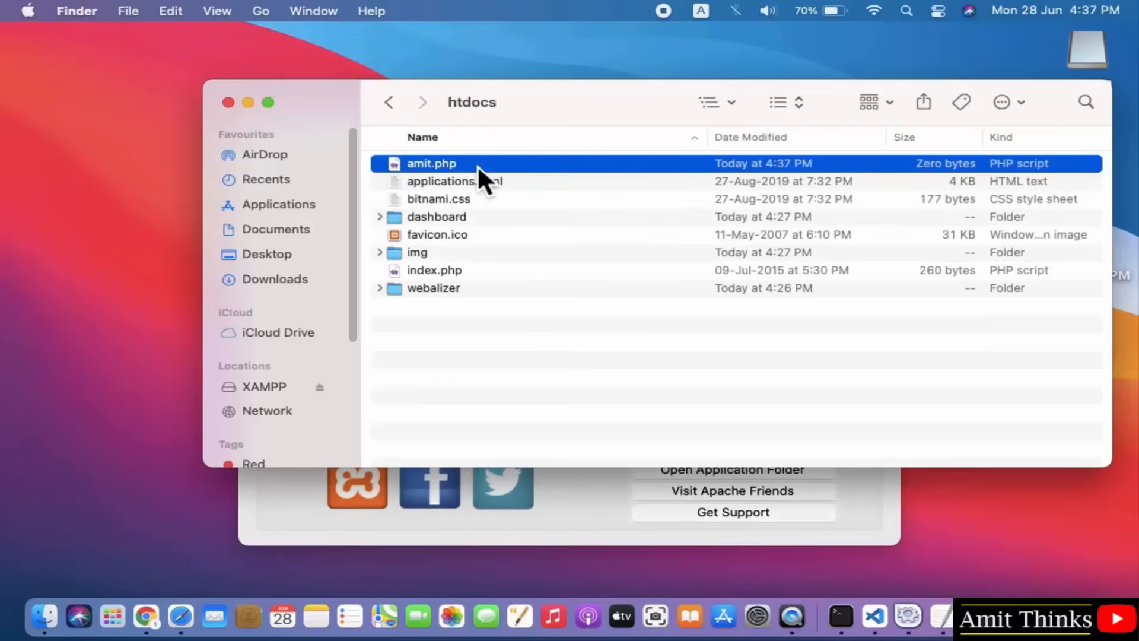
pyautogui.rightClick(476, 165)
pyautogui.moveTo(597, 199)
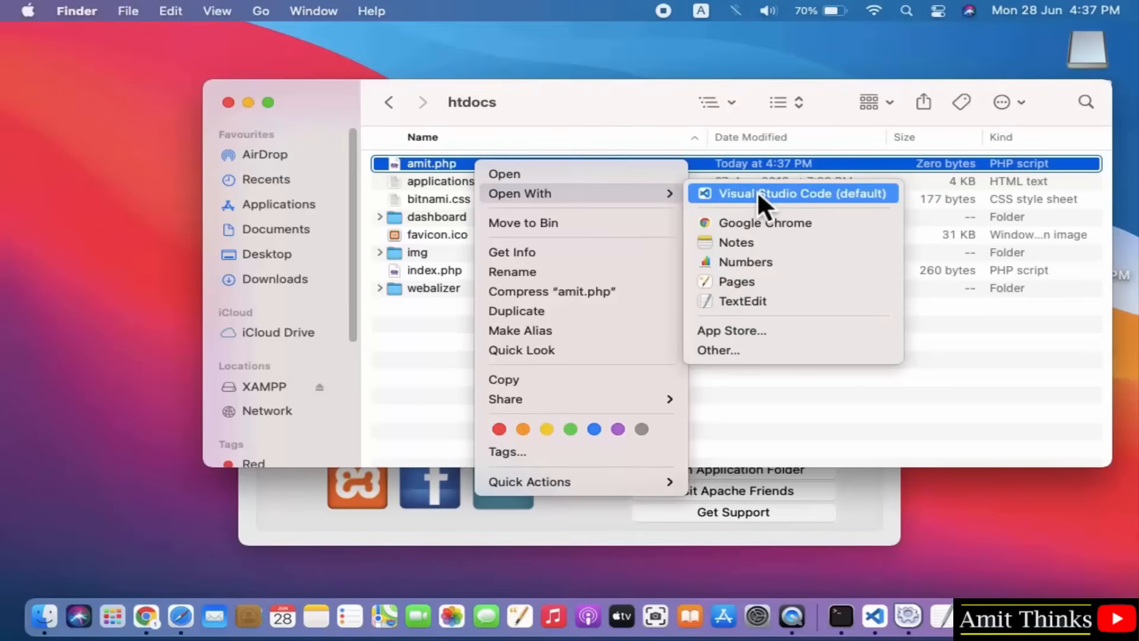
pyautogui.click(773, 301)
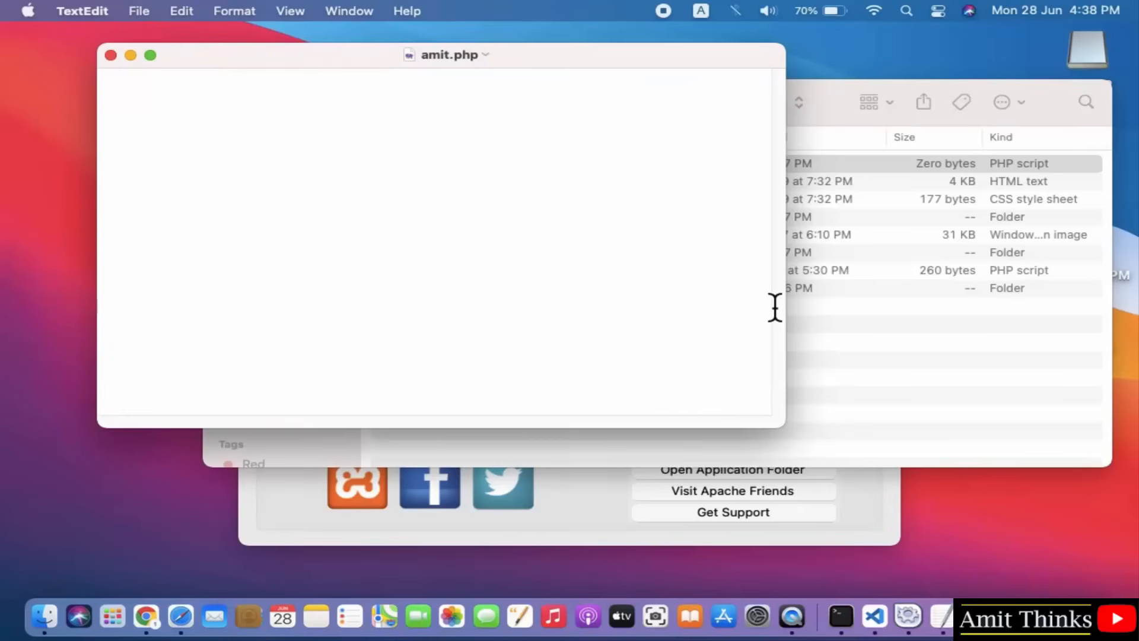
# Write the opening <?php and closing ?> tags with a blank line between them.
pyautogui.write('<?php')
pyautogui.press('Return')
pyautogui.press('Return')
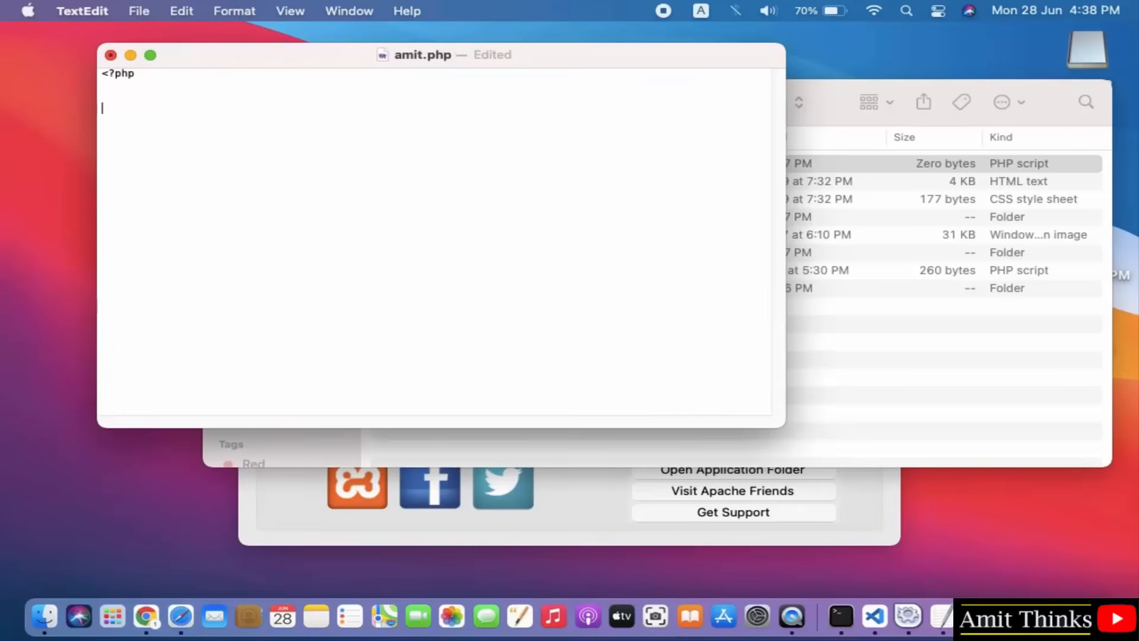
pyautogui.write('?>')
pyautogui.press('Up')
# Set the text size to 18 in the Fonts panel.
pyautogui.click(223, 8)
pyautogui.moveTo(241, 37)
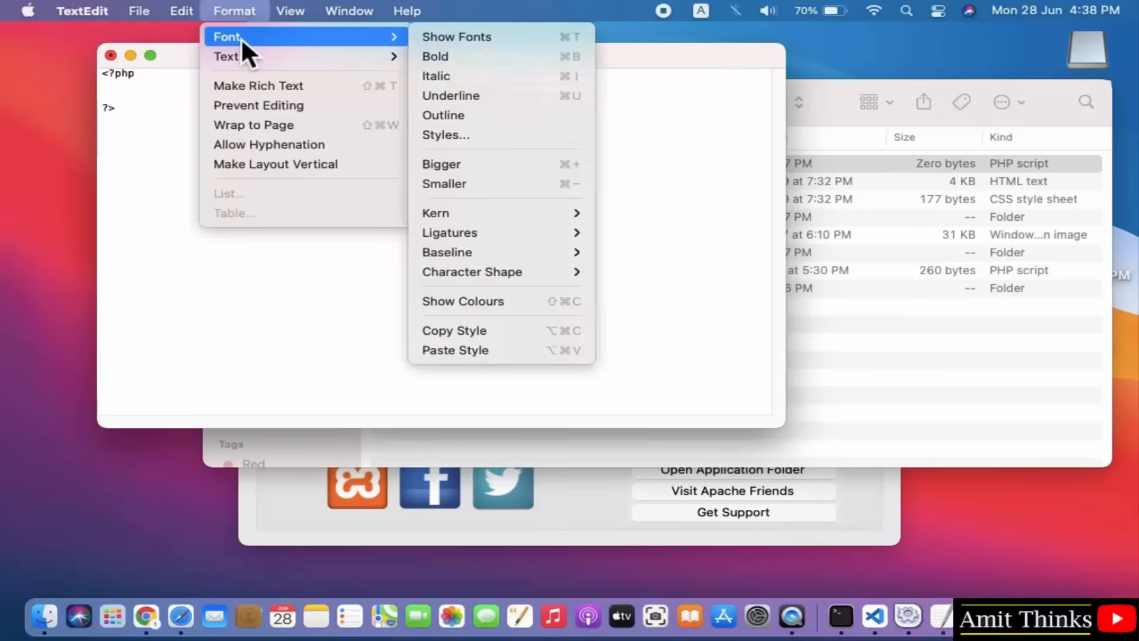
pyautogui.click(478, 42)
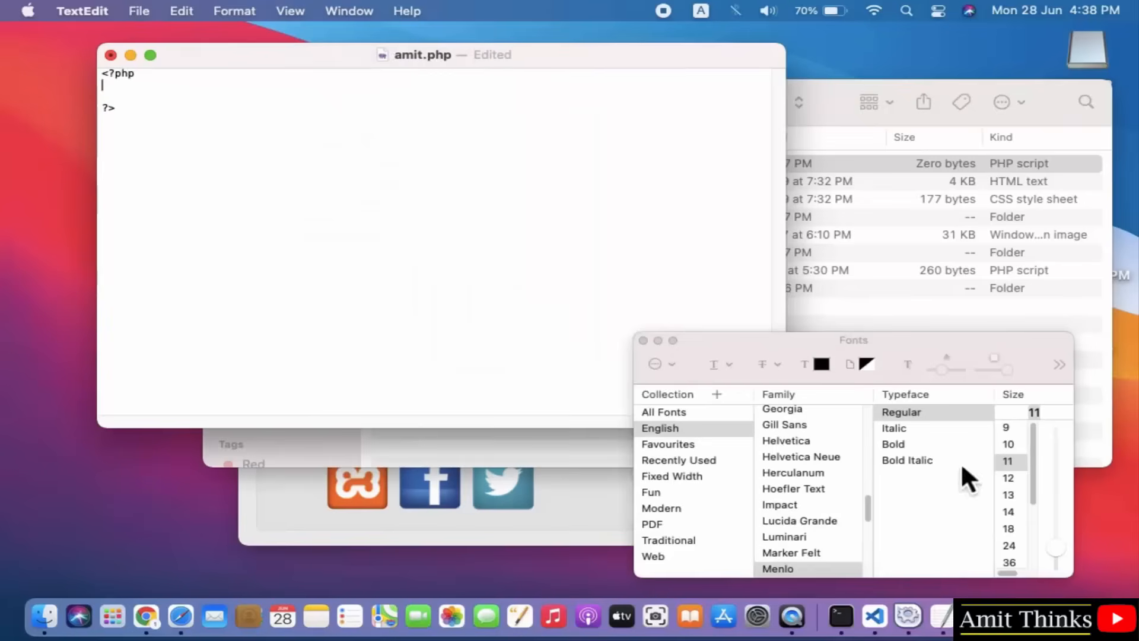
pyautogui.click(1017, 528)
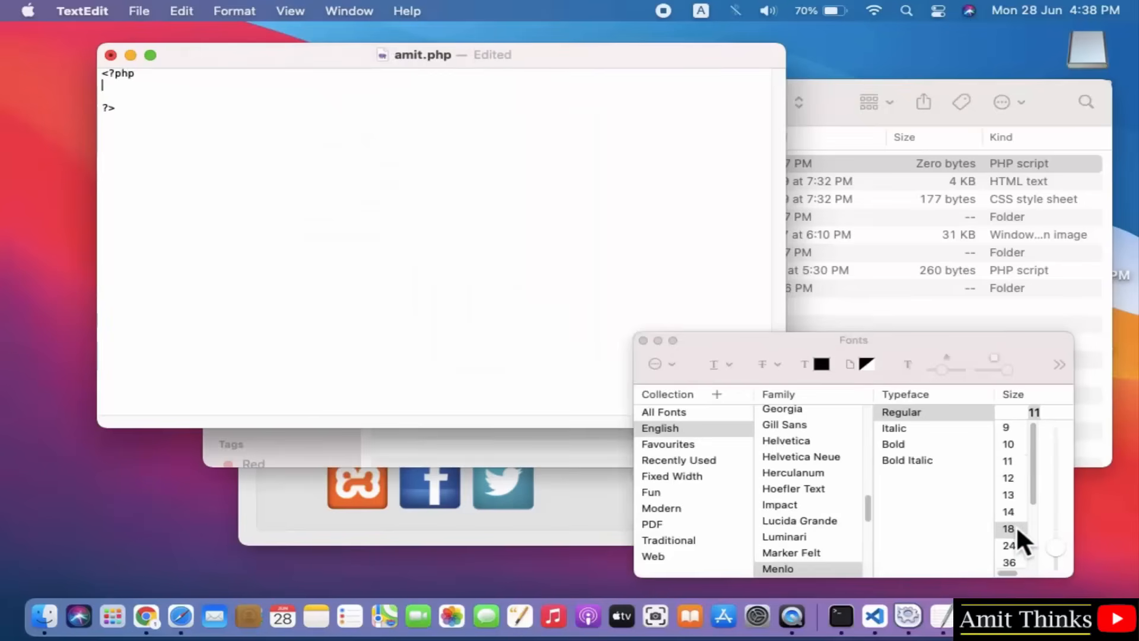
pyautogui.click(643, 341)
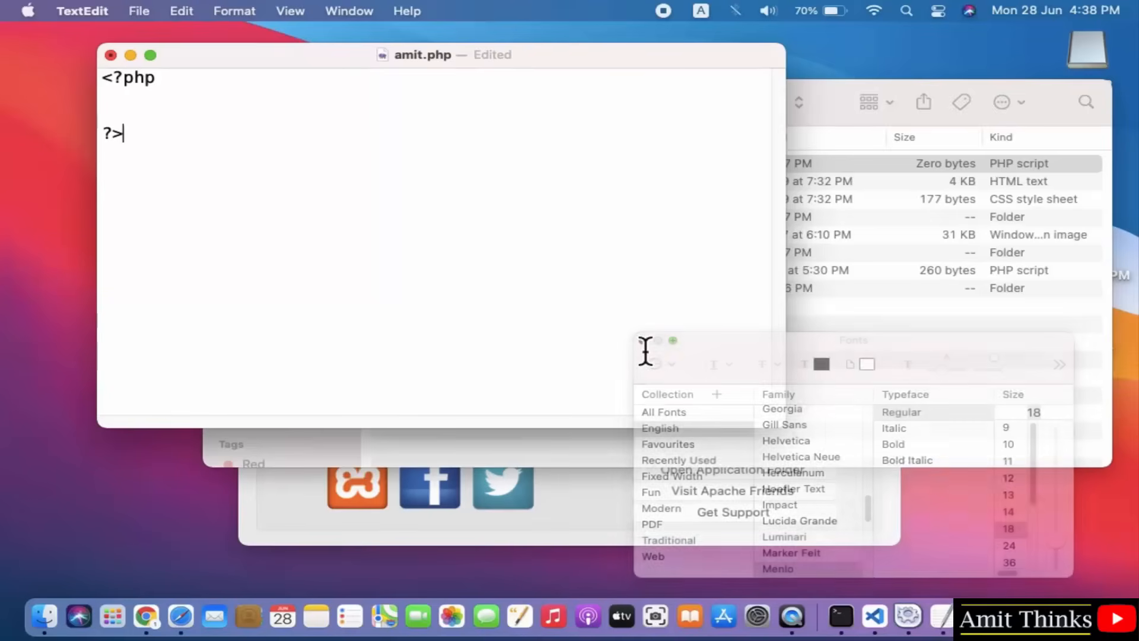
# Add a lowercase echo ""; statement on a new line inside the PHP block.
pyautogui.click(117, 112)
pyautogui.press('Return')
pyautogui.press('Up')
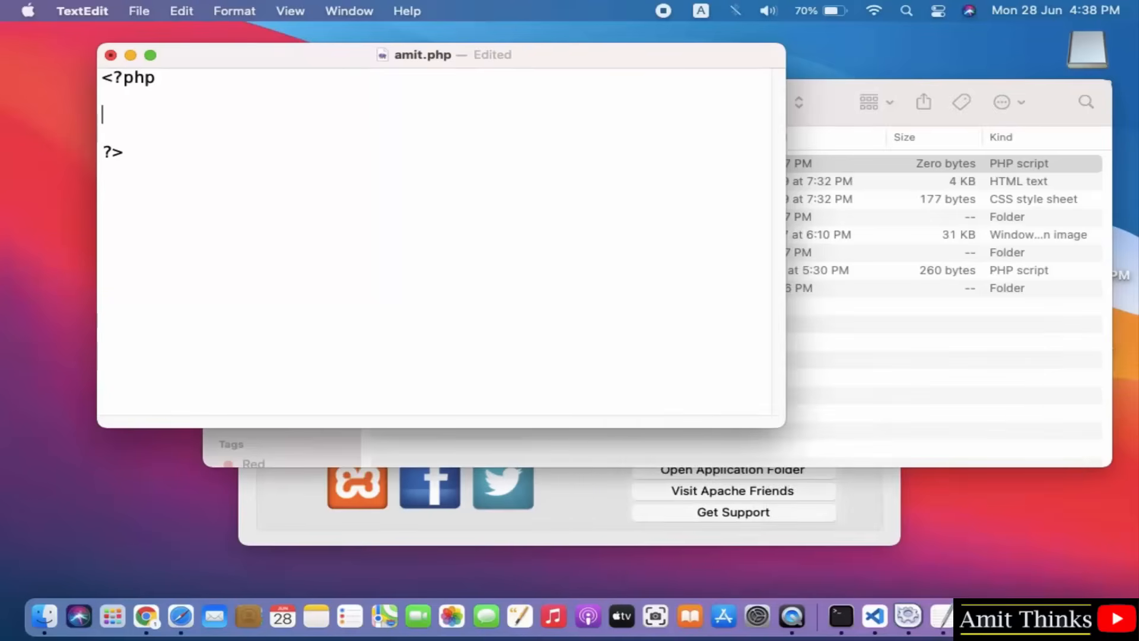
pyautogui.write('echo')
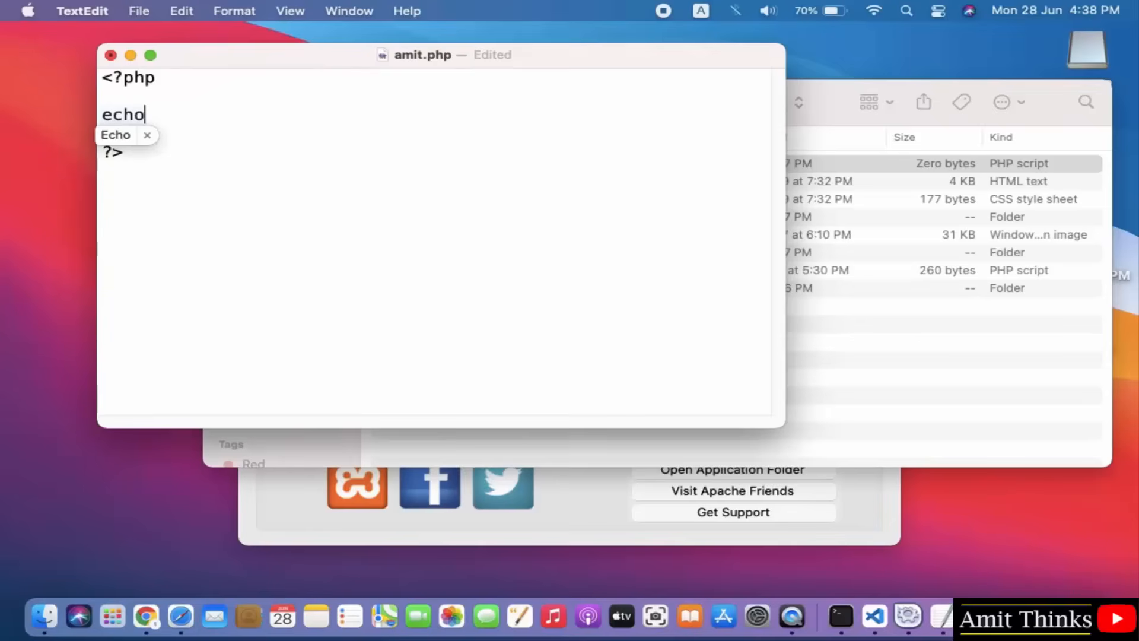
pyautogui.write(' "')
pyautogui.click(113, 114)
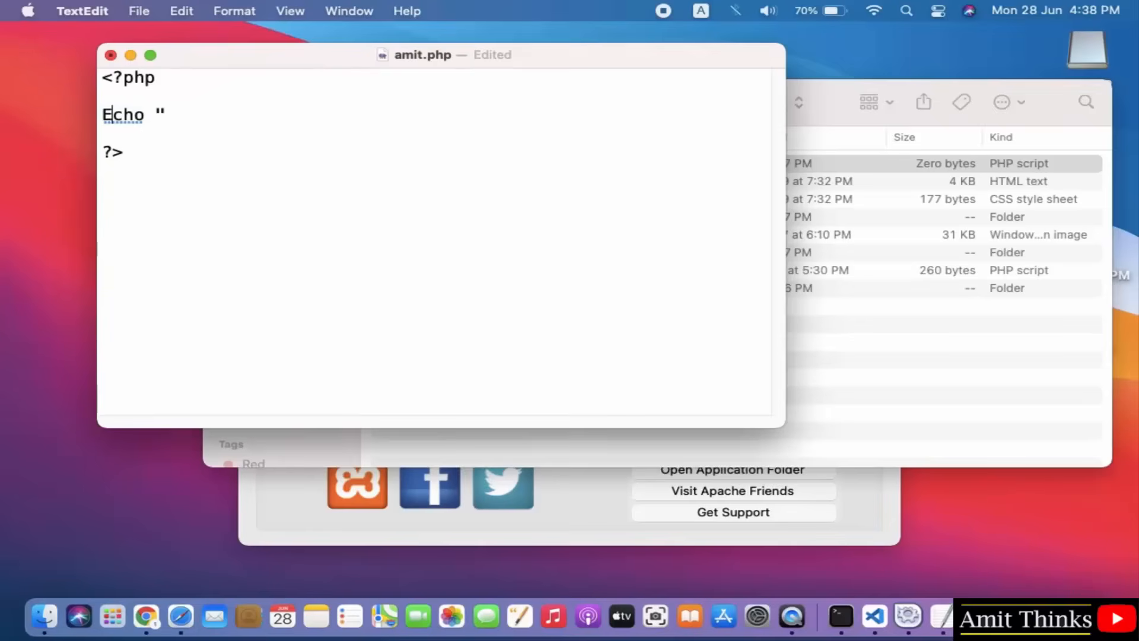
pyautogui.press('BackSpace')
pyautogui.write('e')
pyautogui.press('Right')
pyautogui.press('Right')
pyautogui.press('Right')
pyautogui.press('Right')
pyautogui.press('Right')
pyautogui.write('";')
# Fill the quotes with the message 'First PHP program on xampp mac os'.
pyautogui.press('Left')
pyautogui.press('Left')
pyautogui.press('Left')
pyautogui.press('Right')
pyautogui.write('First PHP p')
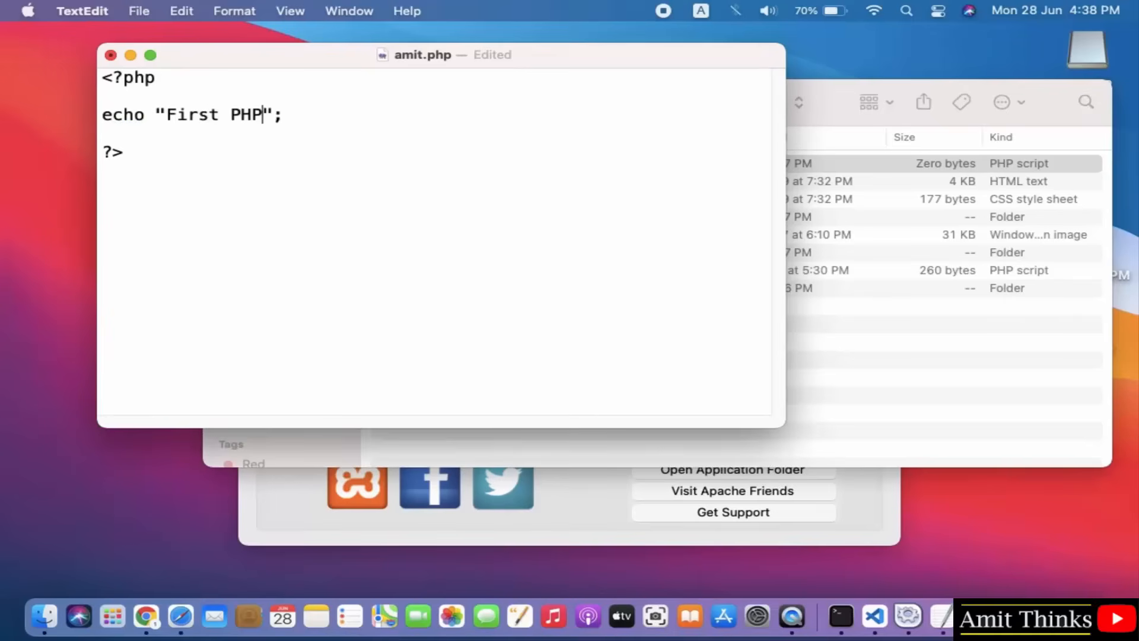
pyautogui.write('rogram on x')
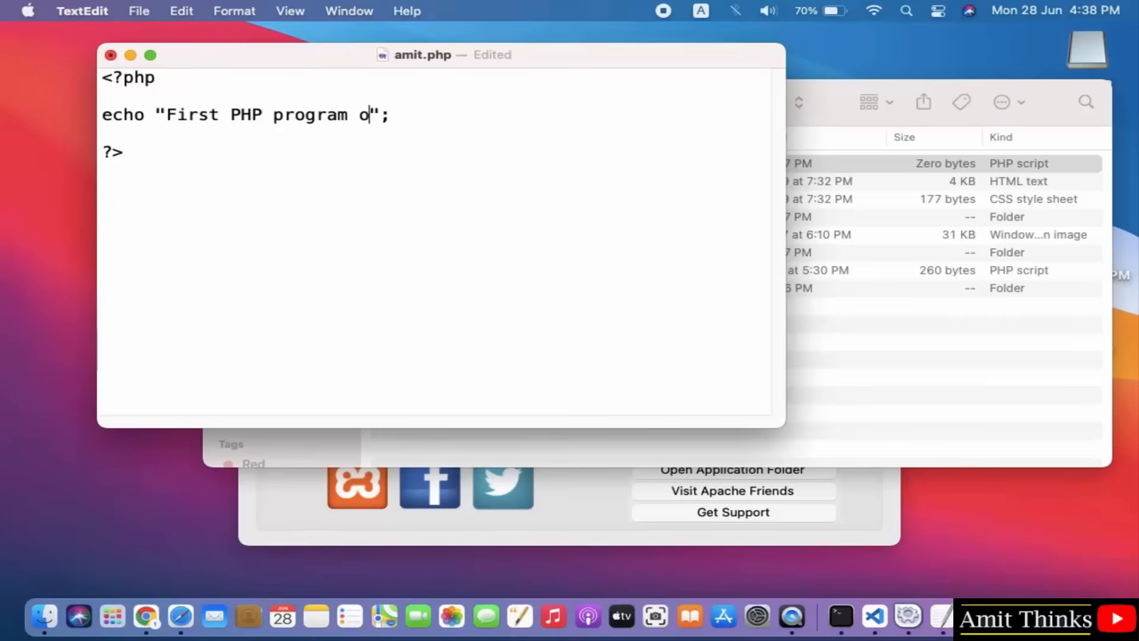
pyautogui.write('ampp mac')
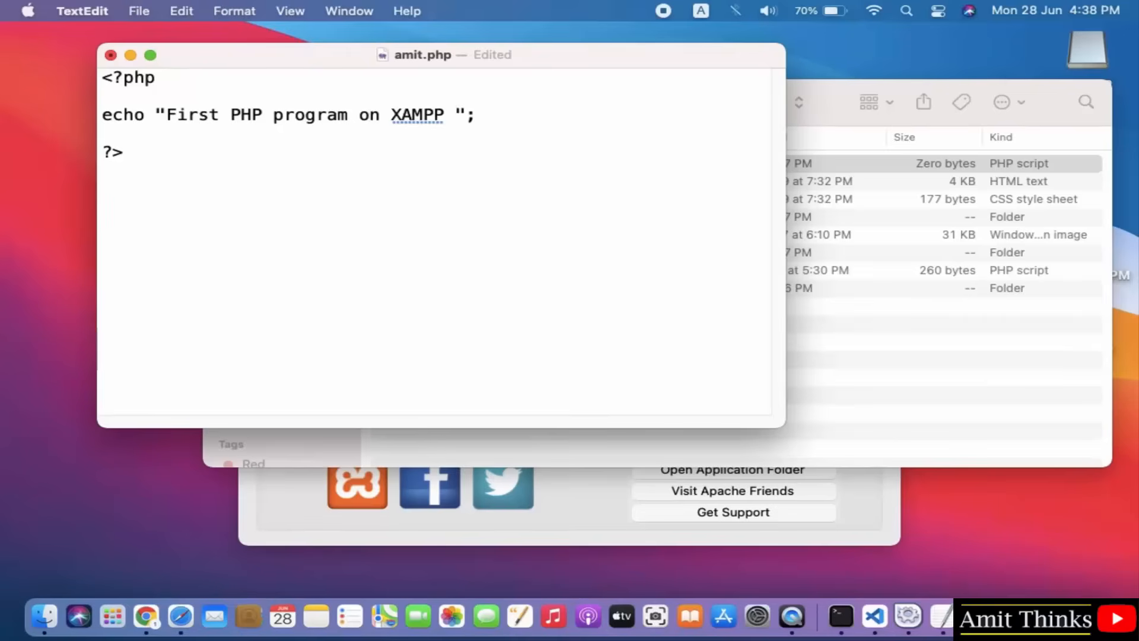
pyautogui.write(' os')
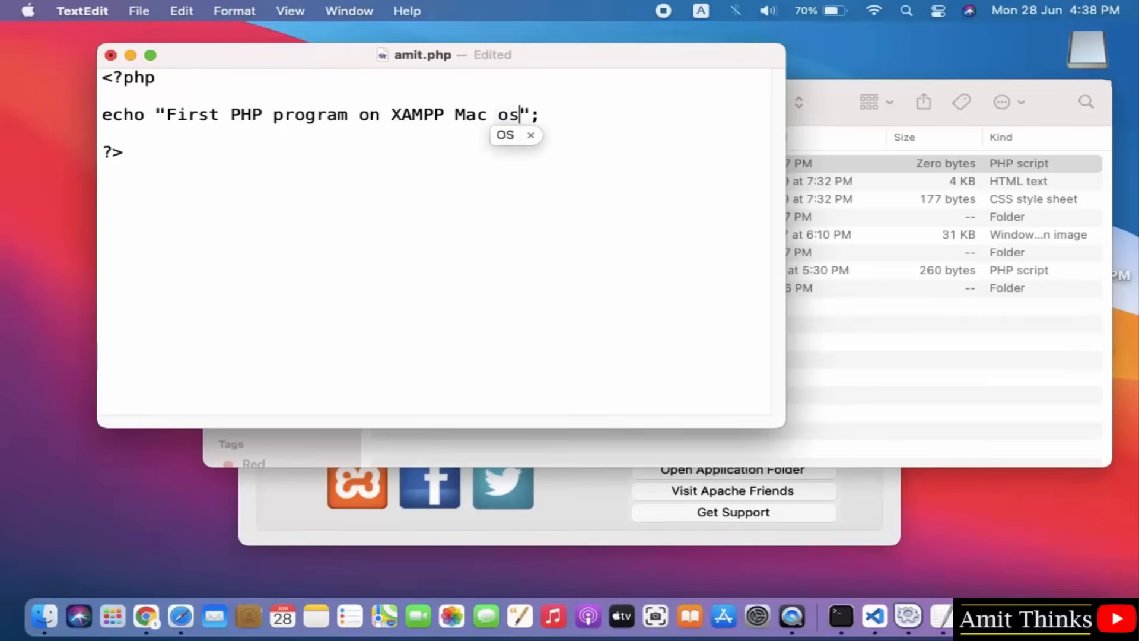
pyautogui.press('Right')
pyautogui.tripleClick(360, 129)
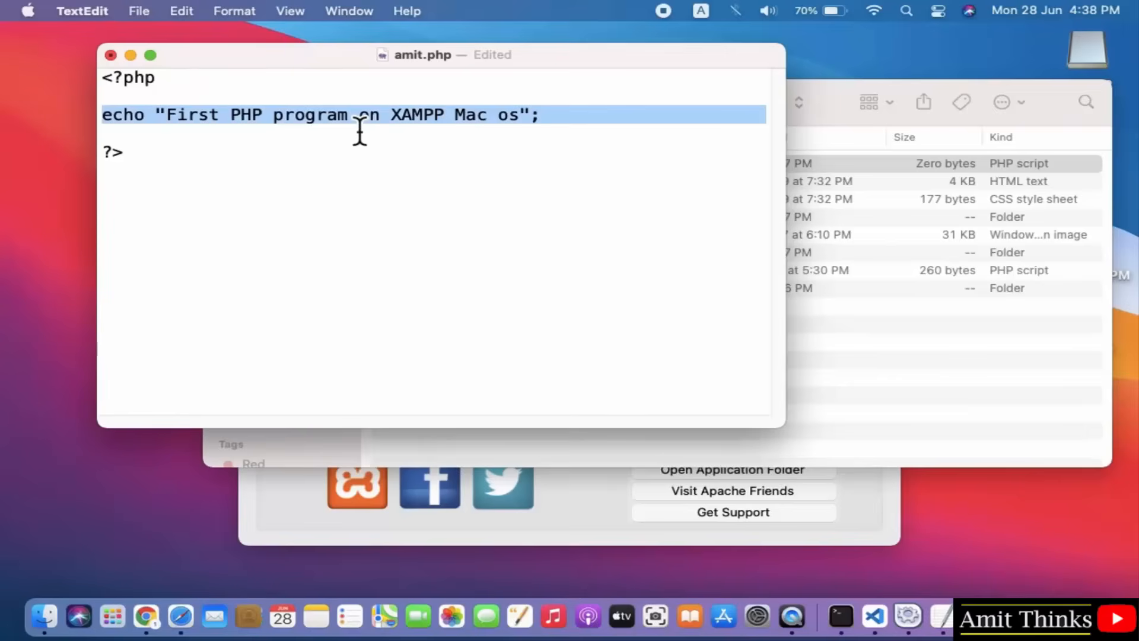
pyautogui.click(359, 131)
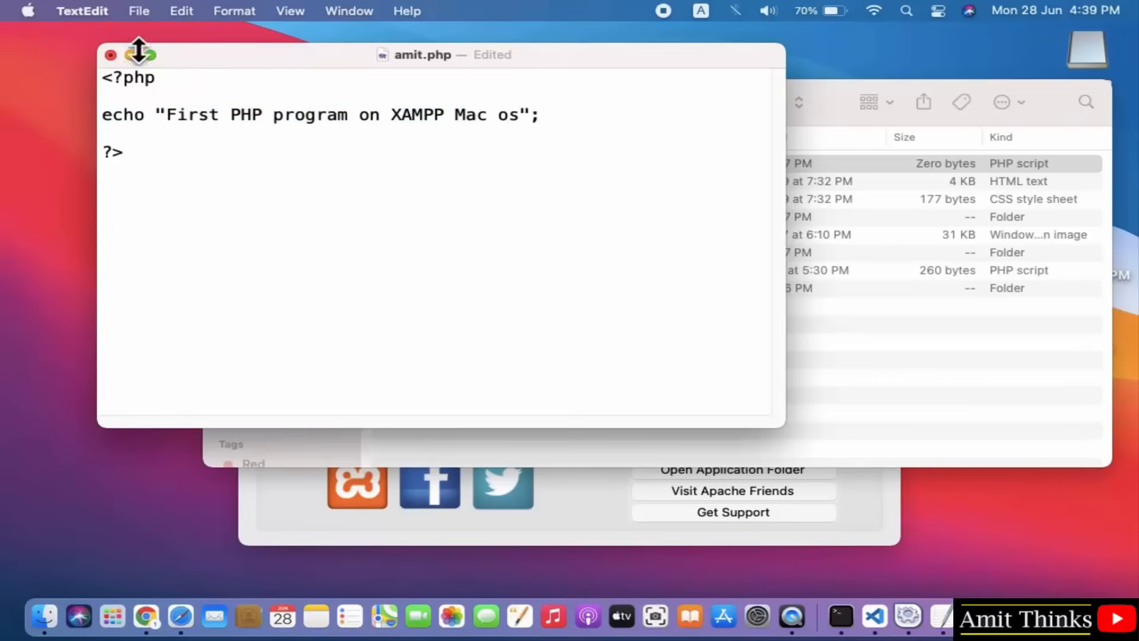
# Save amit.php, minimise TextEdit, and bring the htdocs folder forward.
pyautogui.click(119, 9)
pyautogui.moveTo(143, 10)
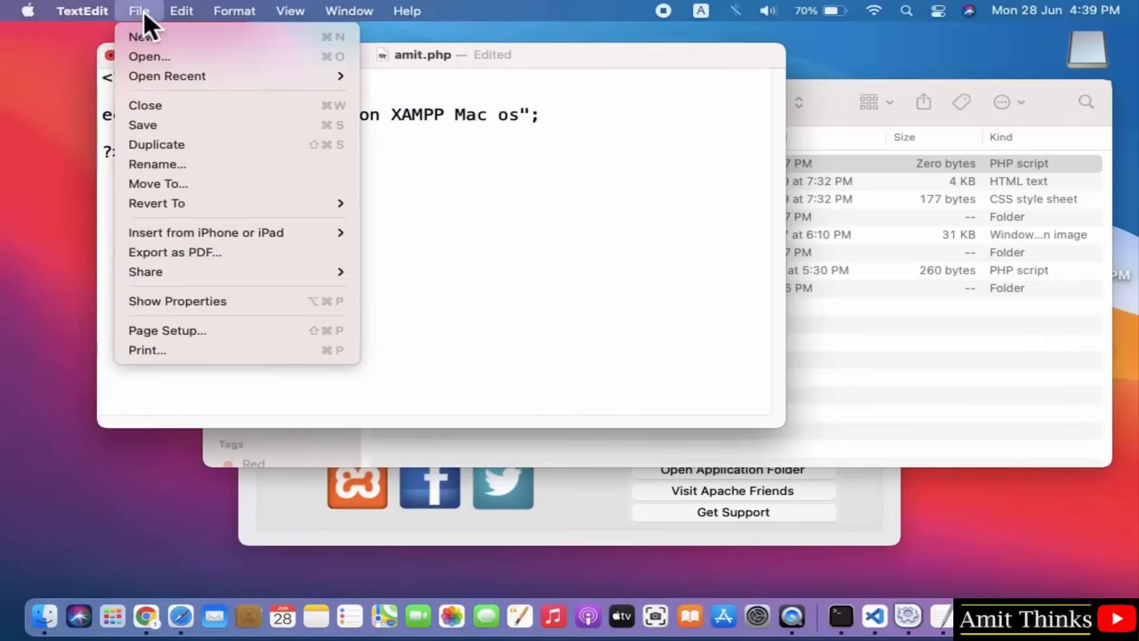
pyautogui.click(161, 124)
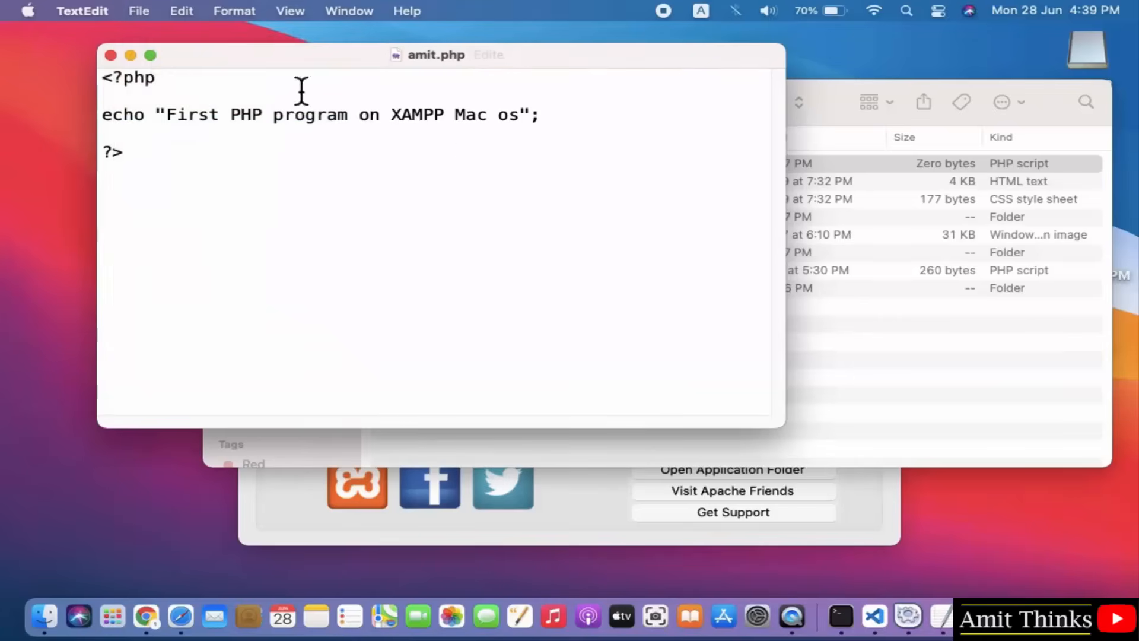
pyautogui.click(135, 54)
pyautogui.click(497, 159)
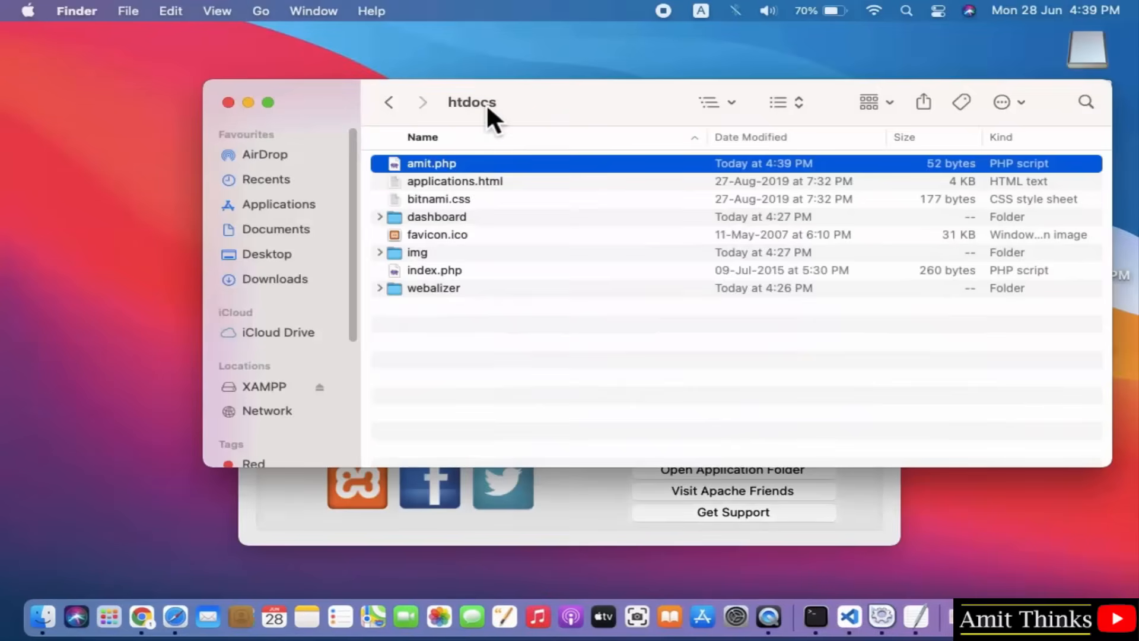
# Replace localhost/dashboard/ in Chrome's address bar with localhost/amit.php and load it.
pyautogui.click(142, 617)
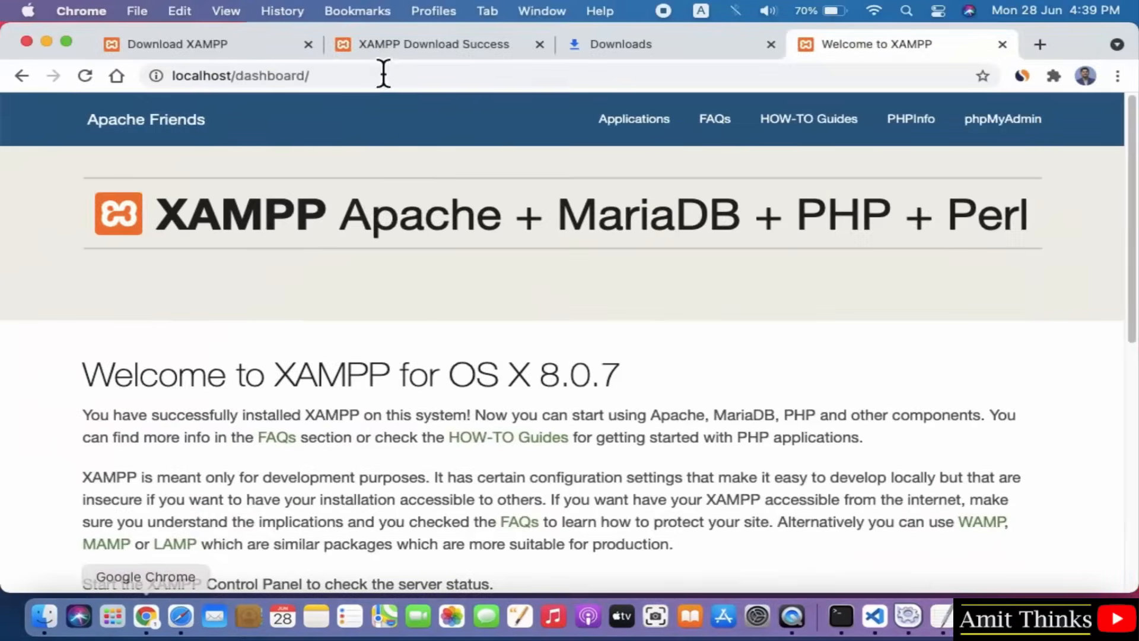
pyautogui.click(243, 75)
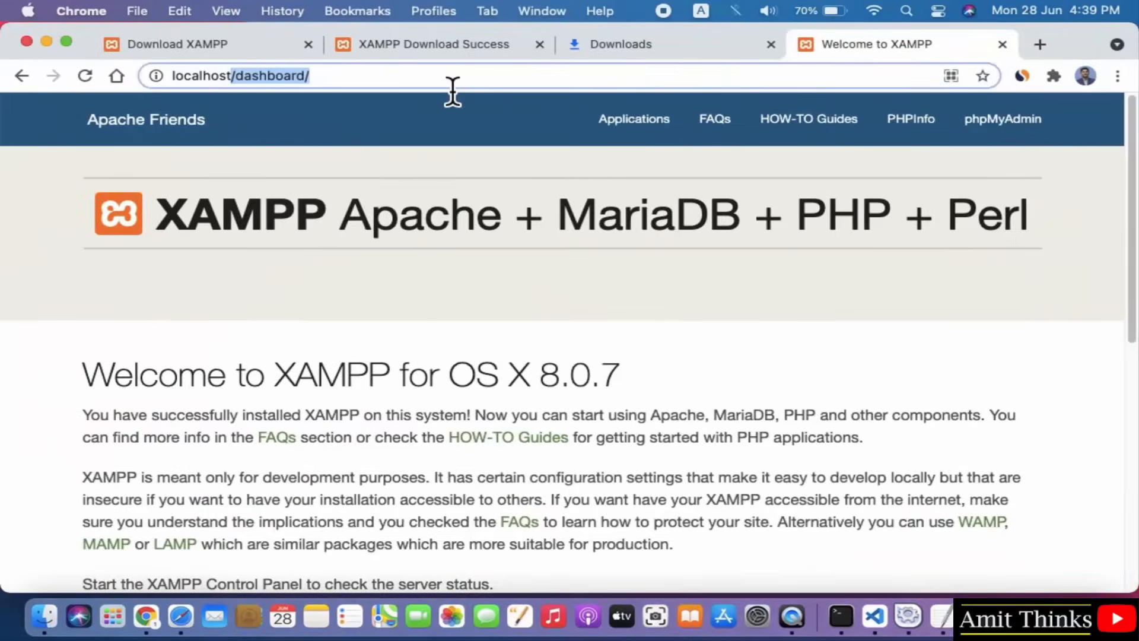
pyautogui.moveTo(236, 76); pyautogui.dragTo(389, 77)
pyautogui.press('BackSpace')
pyautogui.press('BackSpace')
pyautogui.write(':')
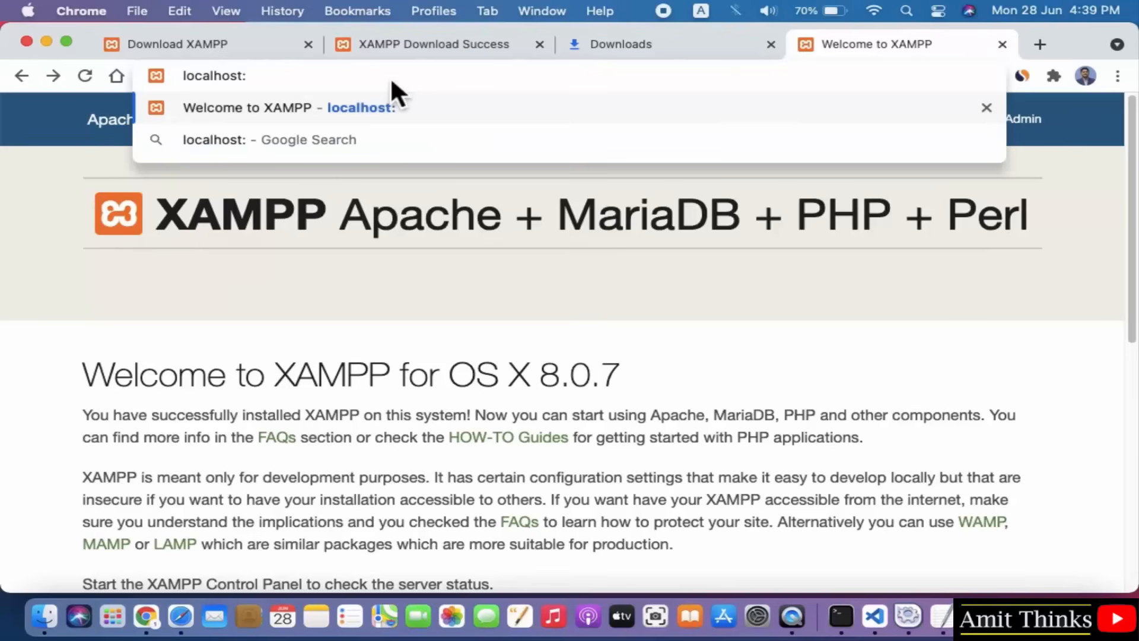
pyautogui.write('8080')
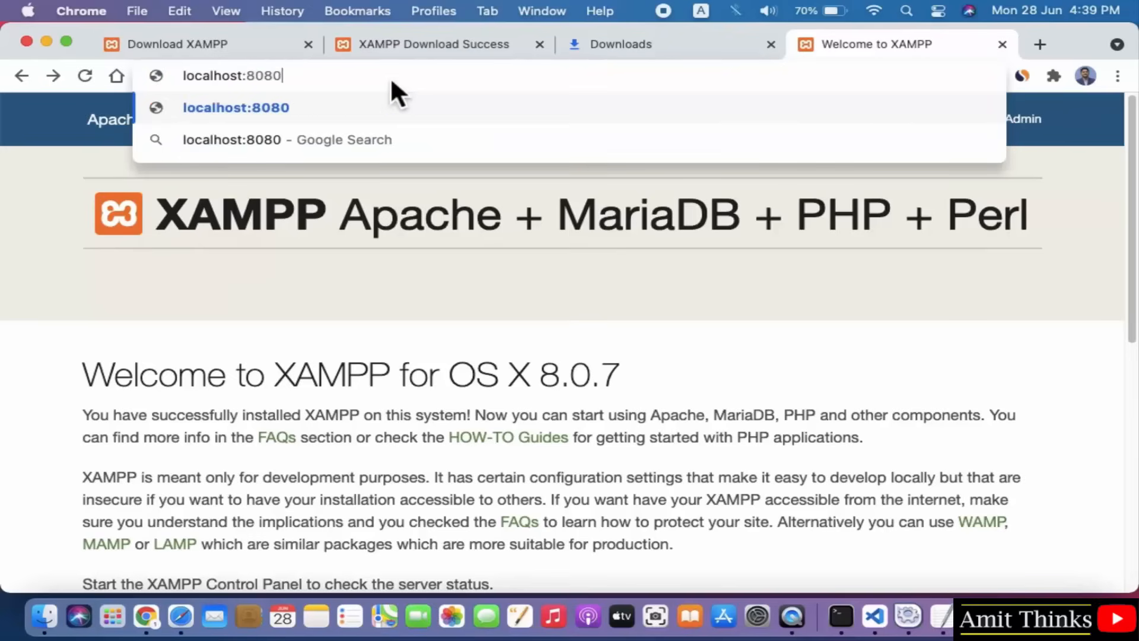
pyautogui.press('Return')
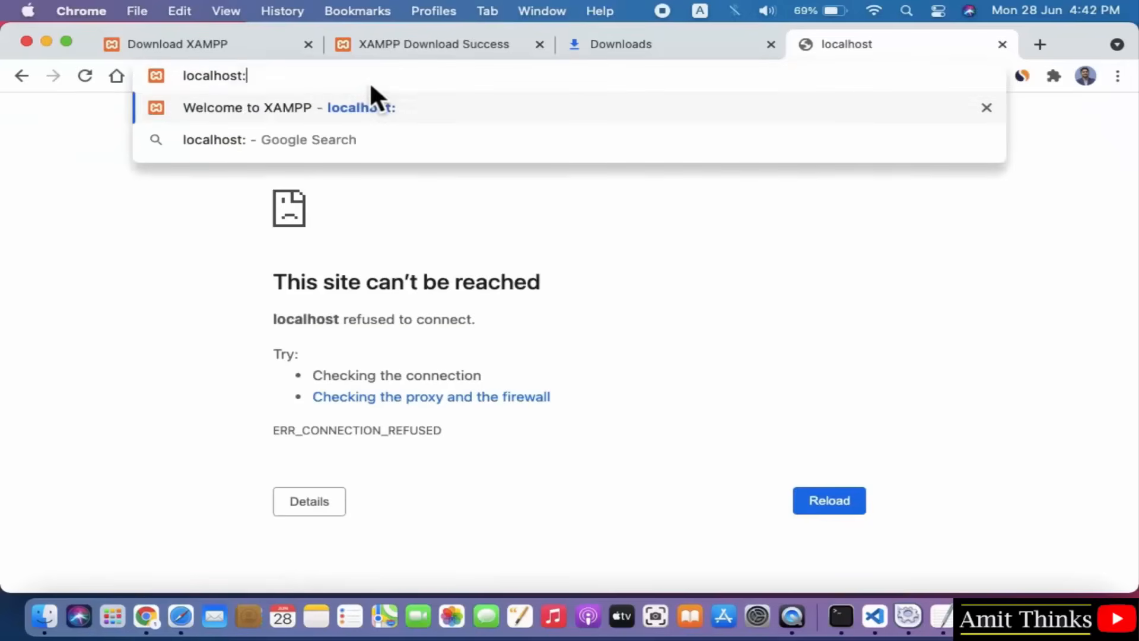
pyautogui.press('BackSpace')
pyautogui.write('/')
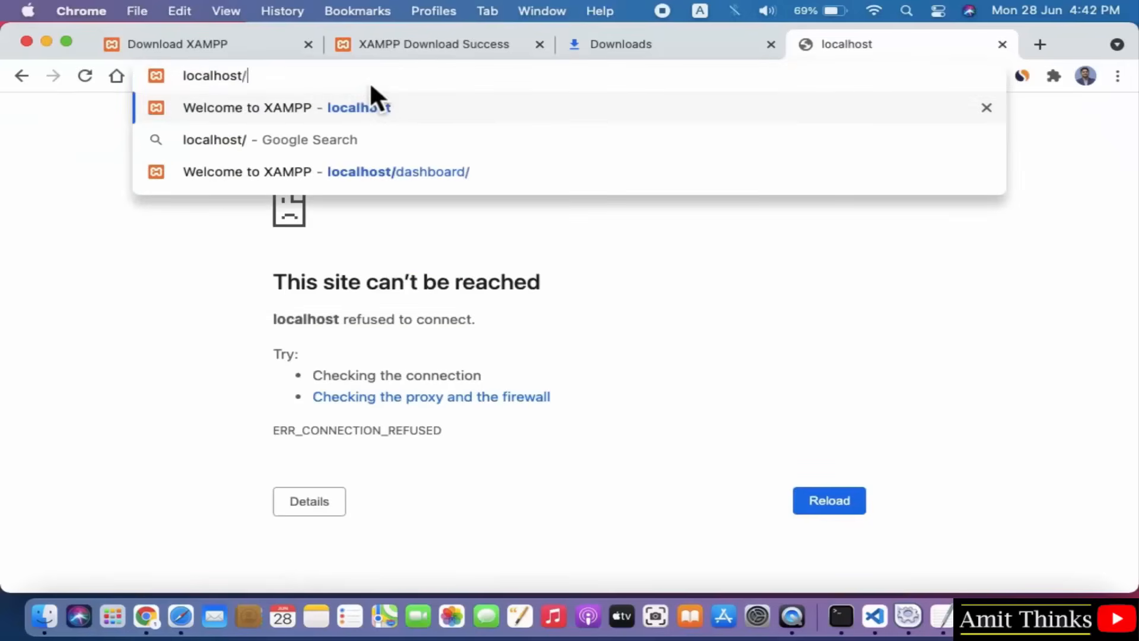
pyautogui.write('amit.php')
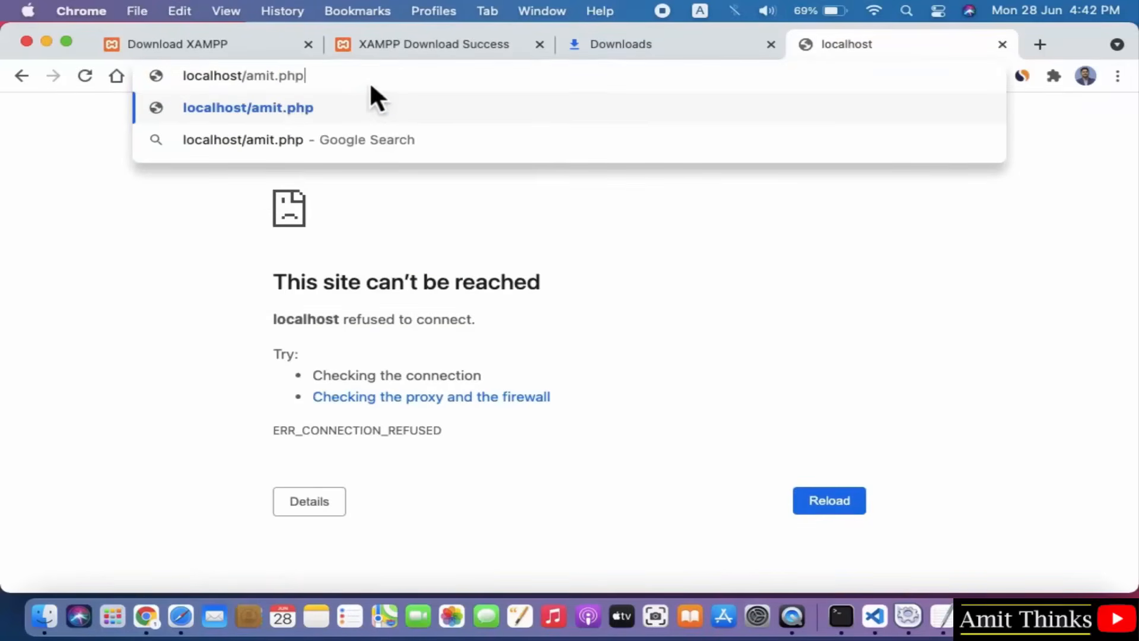
pyautogui.press('Return')
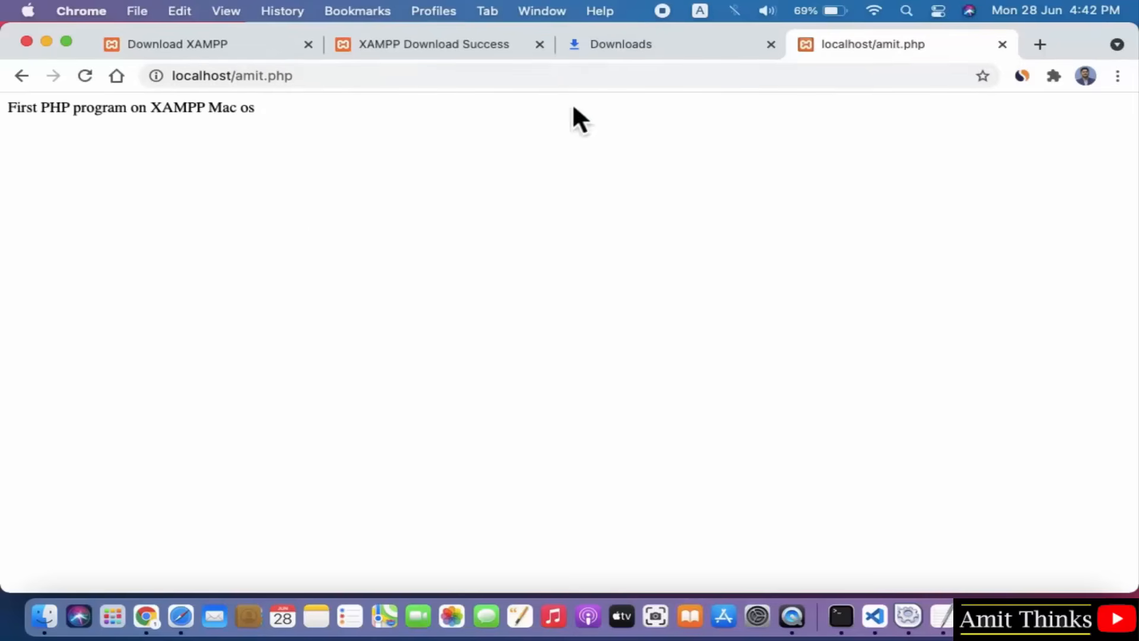
# Zoom the amit.php page in two levels from the Chrome menu.
pyautogui.click(1117, 77)
pyautogui.click(1050, 270)
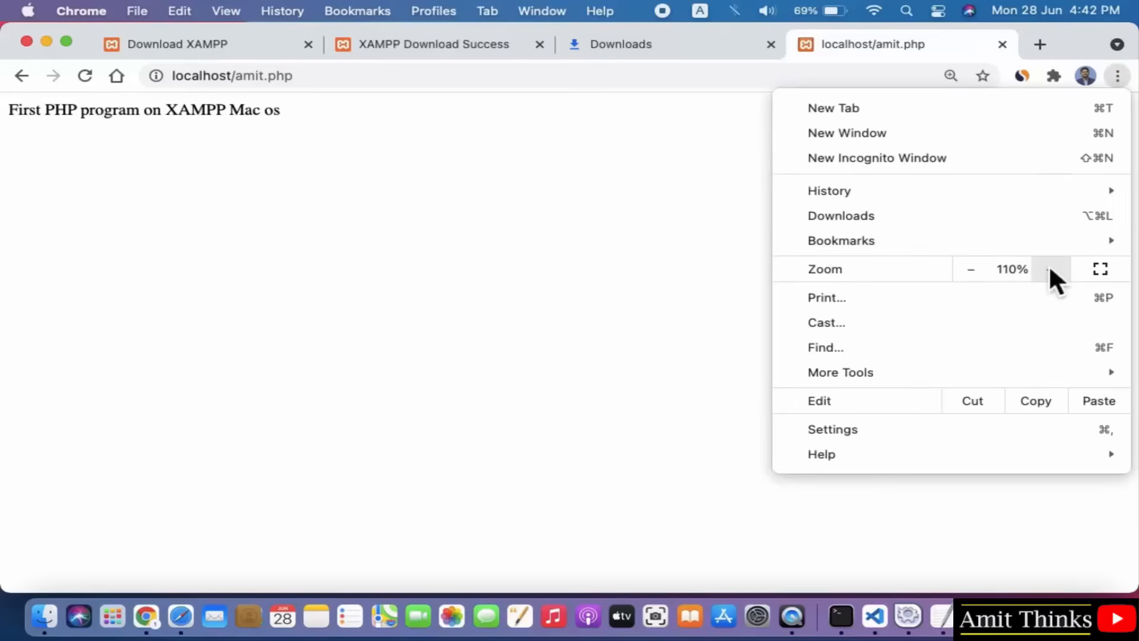
pyautogui.click(1050, 269)
pyautogui.click(97, 118)
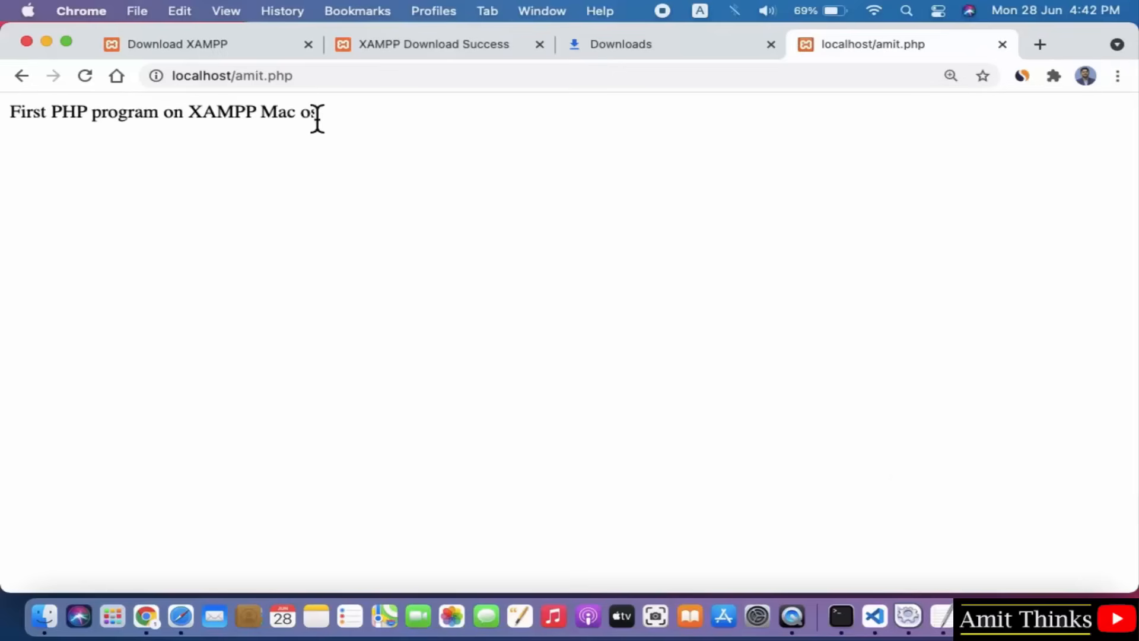
# Center the amit.php editor window, then minimise both Chrome and the editor.
pyautogui.click(943, 617)
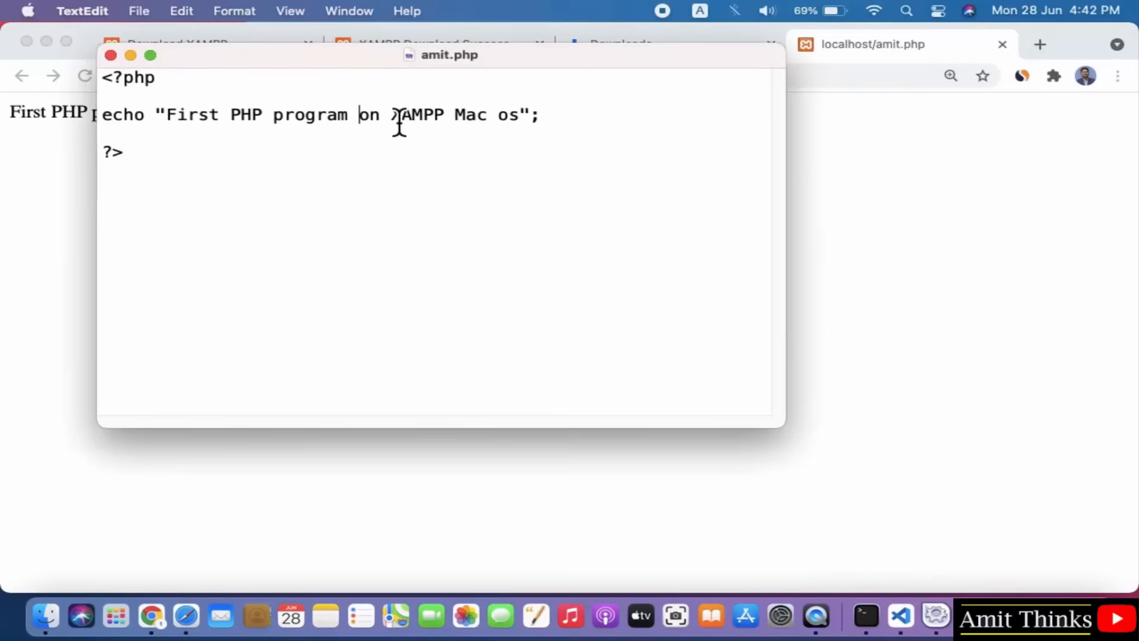
pyautogui.click(493, 76)
pyautogui.moveTo(510, 62); pyautogui.dragTo(614, 106)
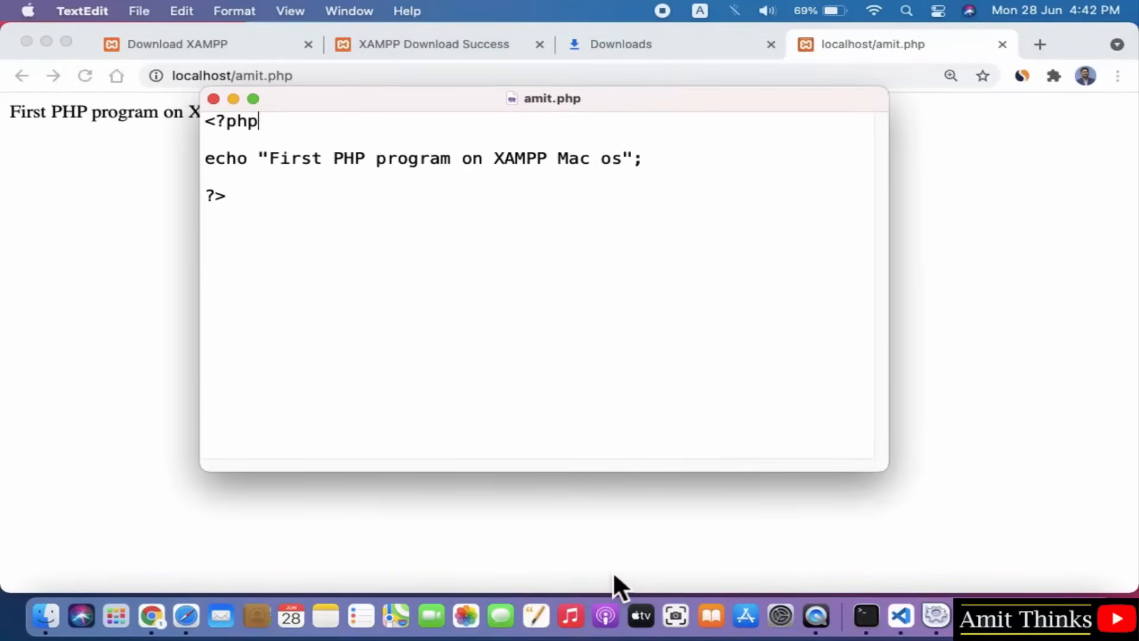
pyautogui.click(48, 41)
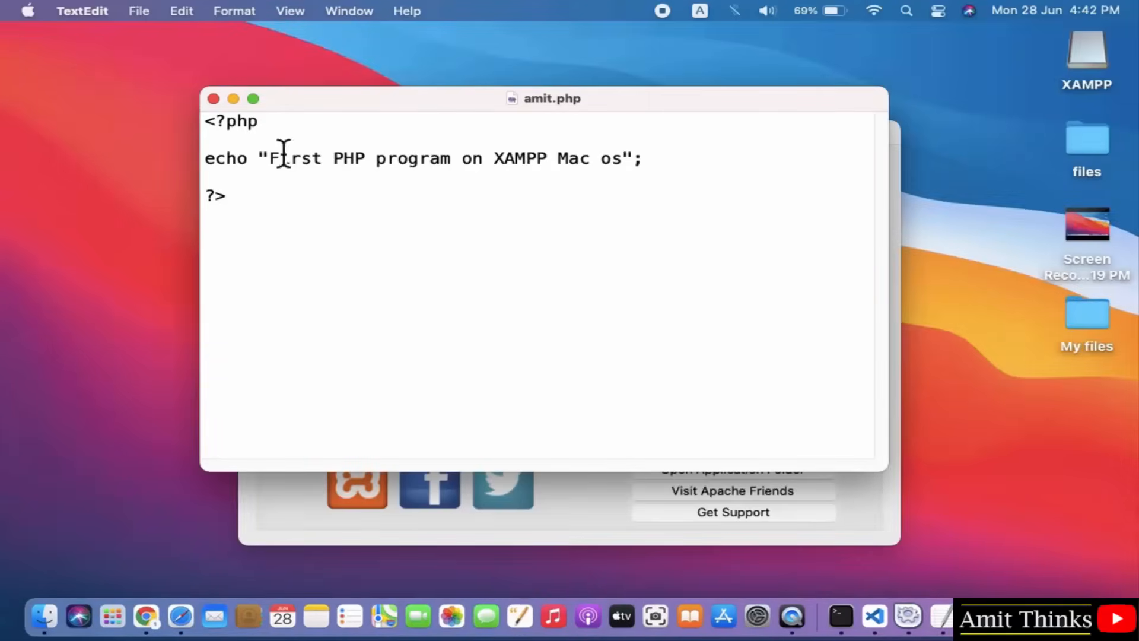
pyautogui.click(234, 99)
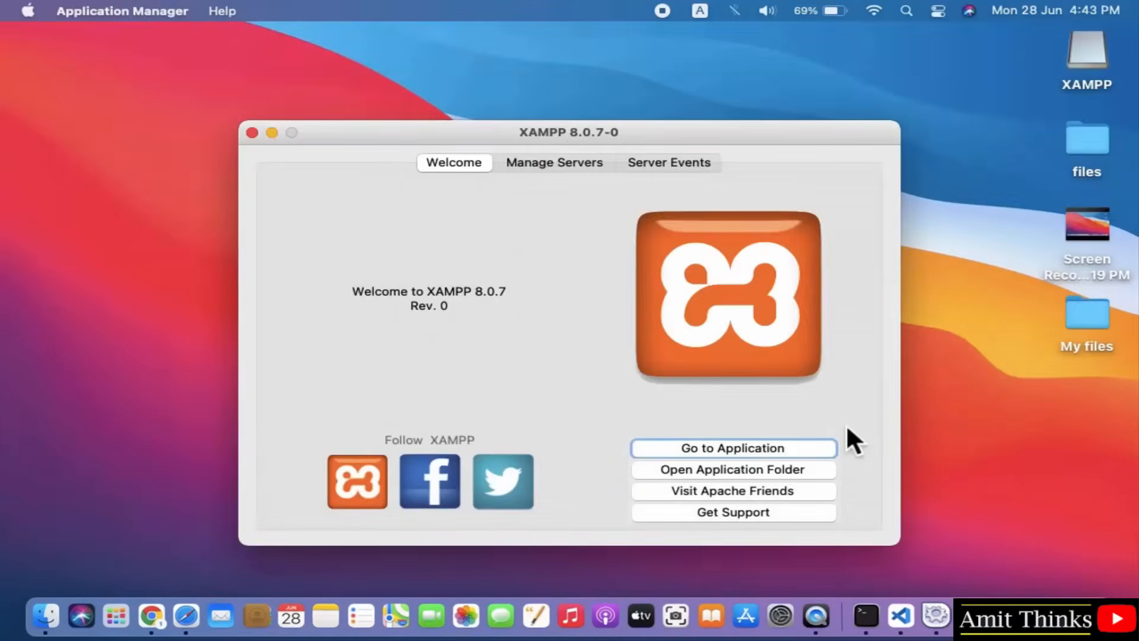
# Locate the 52-byte amit.php inside the XAMPP htdocs folder, then return to Chrome.
pyautogui.click(751, 468)
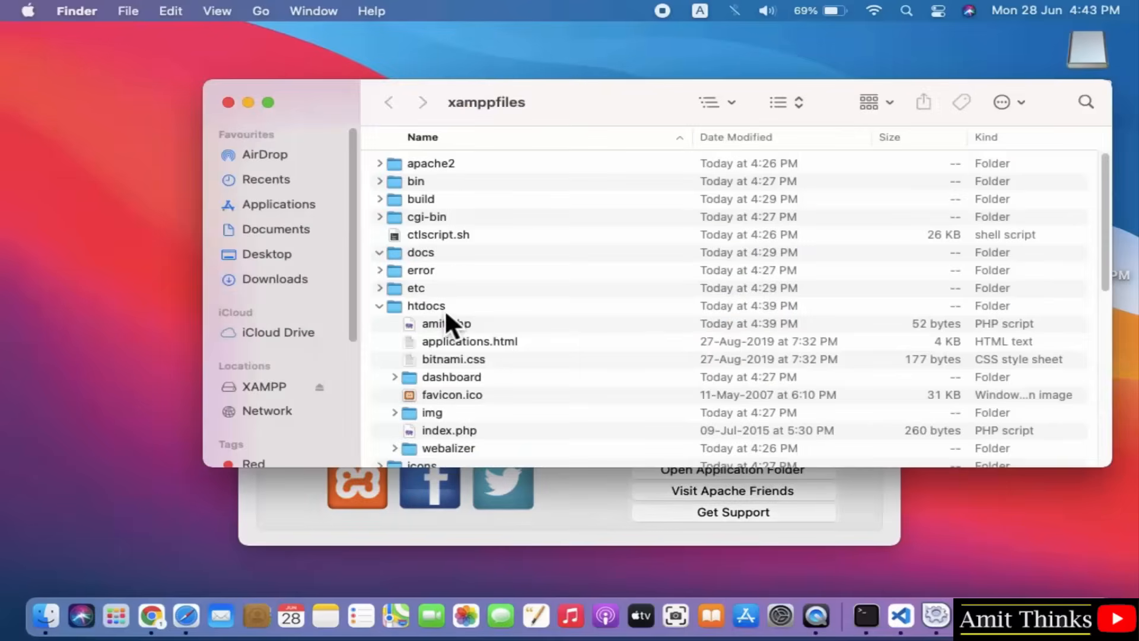
pyautogui.click(445, 312)
pyautogui.moveTo(1109, 276); pyautogui.dragTo(1109, 278)
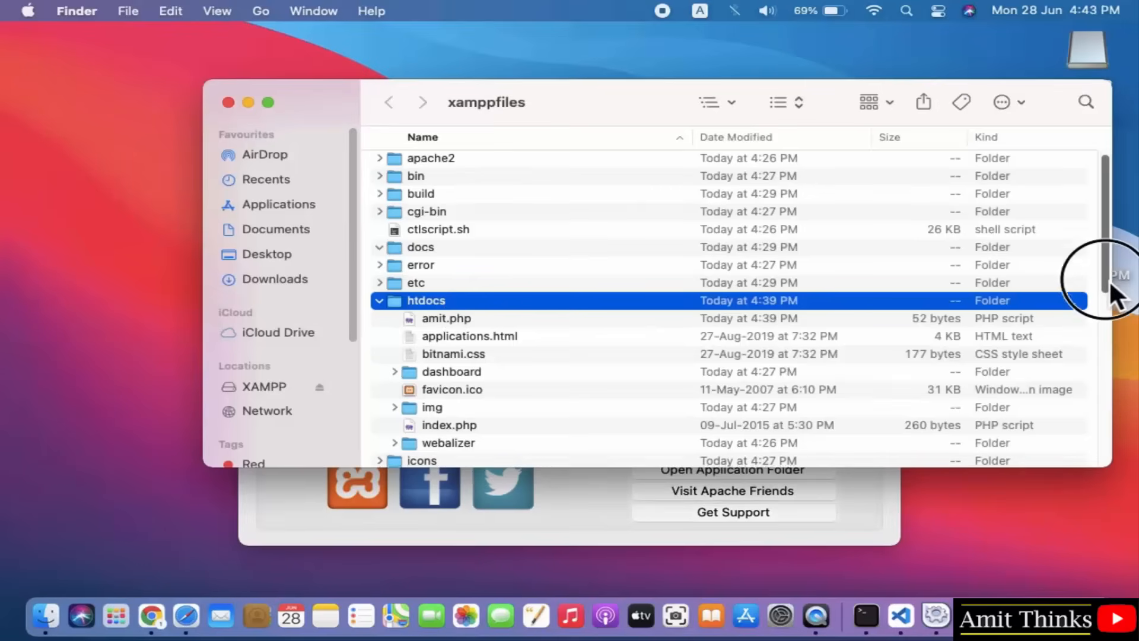
pyautogui.scroll(-3, 1108, 278)
pyautogui.click(497, 216)
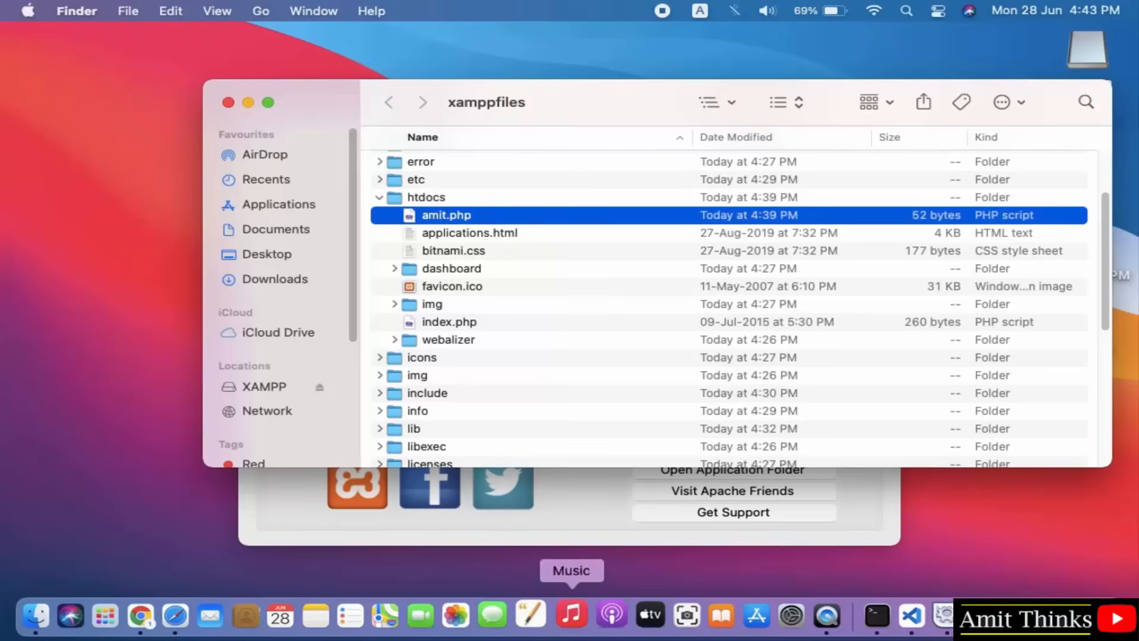
pyautogui.click(157, 620)
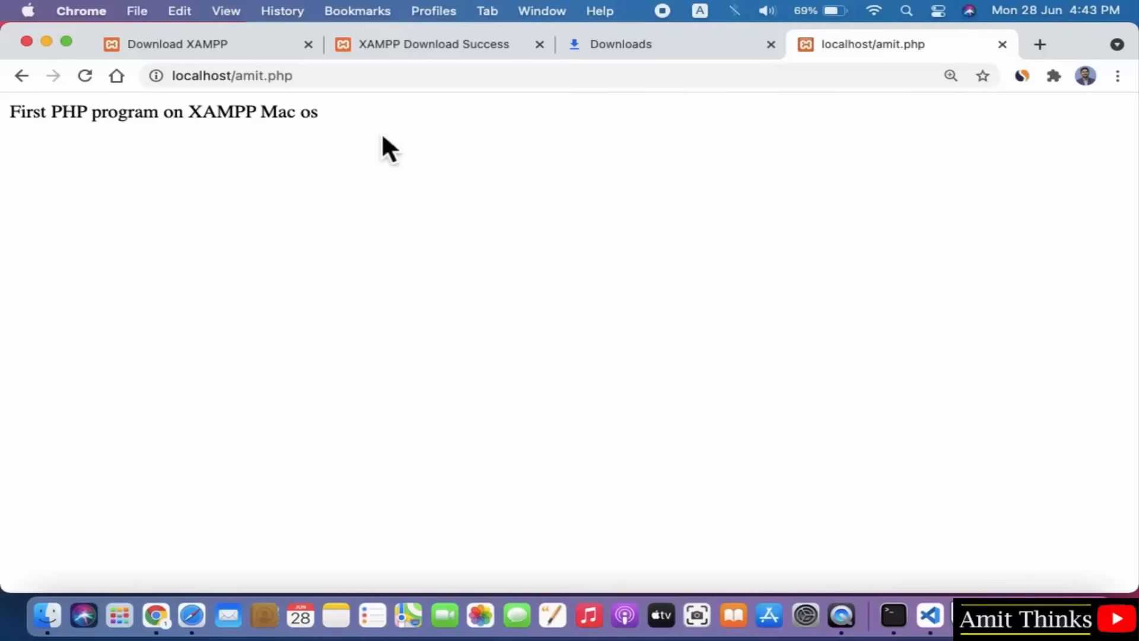
pyautogui.click(239, 80)
pyautogui.moveTo(242, 89); pyautogui.dragTo(322, 90)
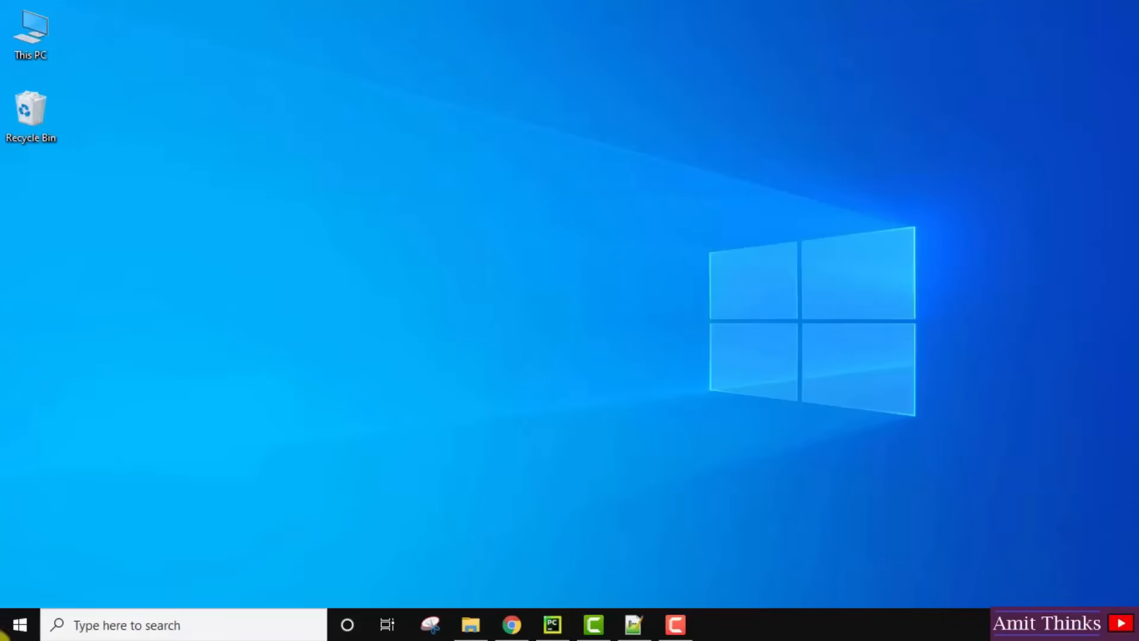
# Search the Start menu for xampp, dismiss it, and open File Explorer at This PC.
pyautogui.click(18, 626)
pyautogui.write('xampp')
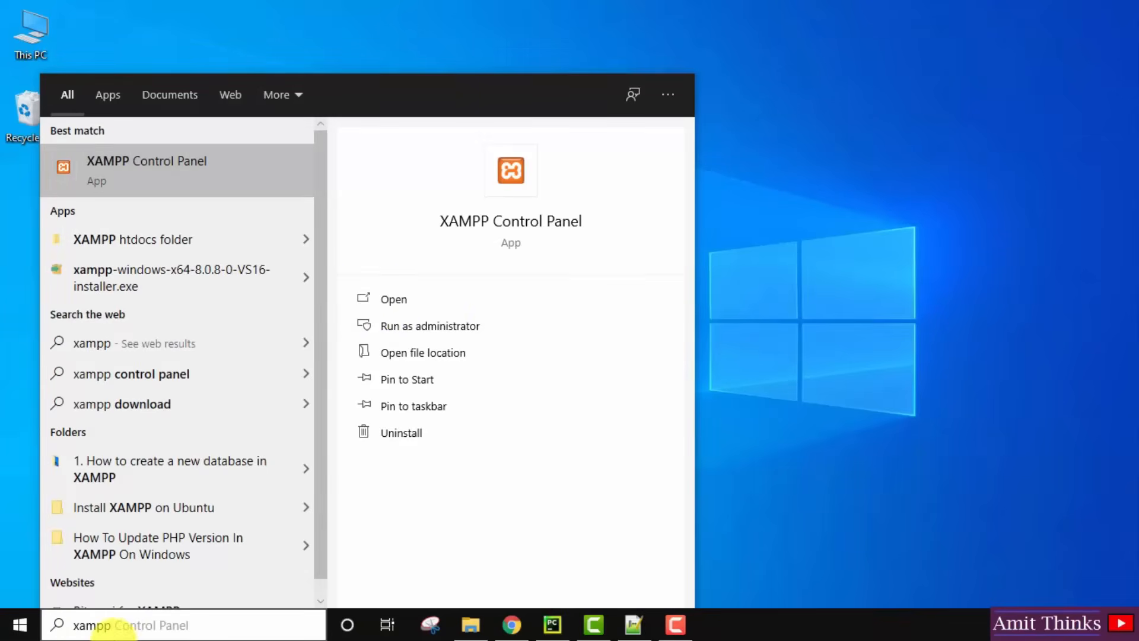
pyautogui.click(878, 464)
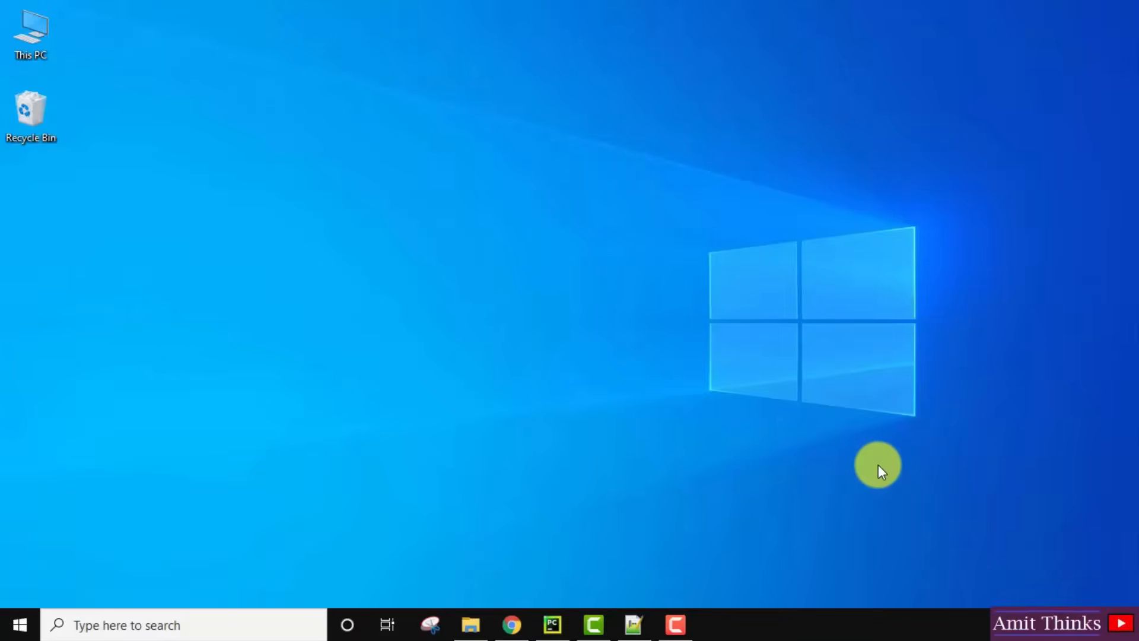
pyautogui.click(471, 624)
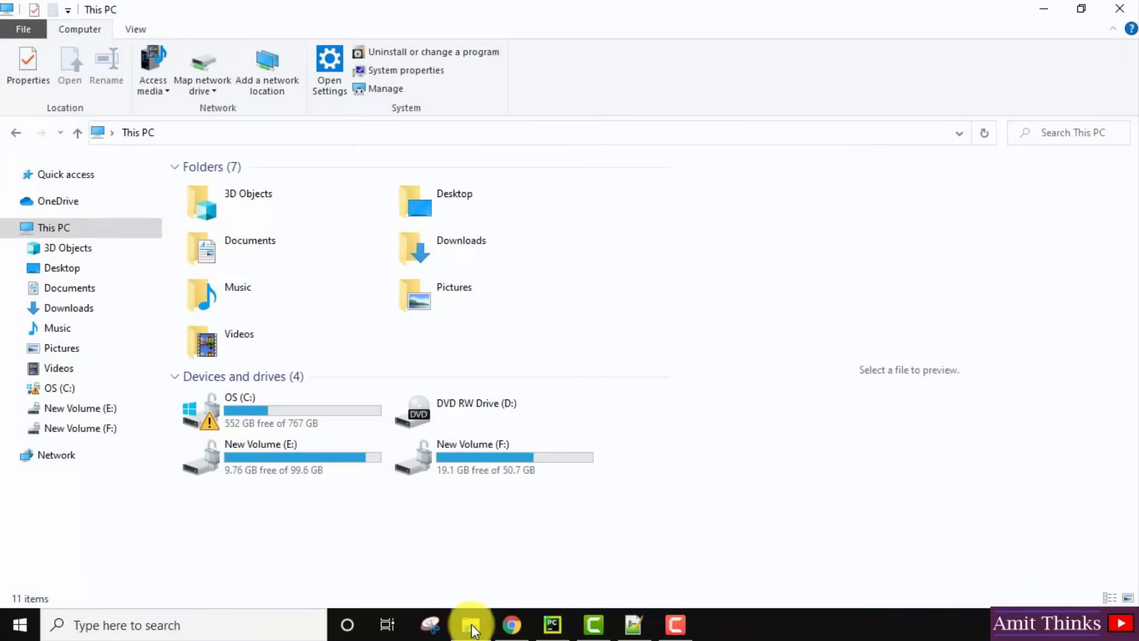
# Open C:\xampp and view the htdocs folder before returning to xampp.
pyautogui.click(223, 409)
pyautogui.doubleClick(220, 404)
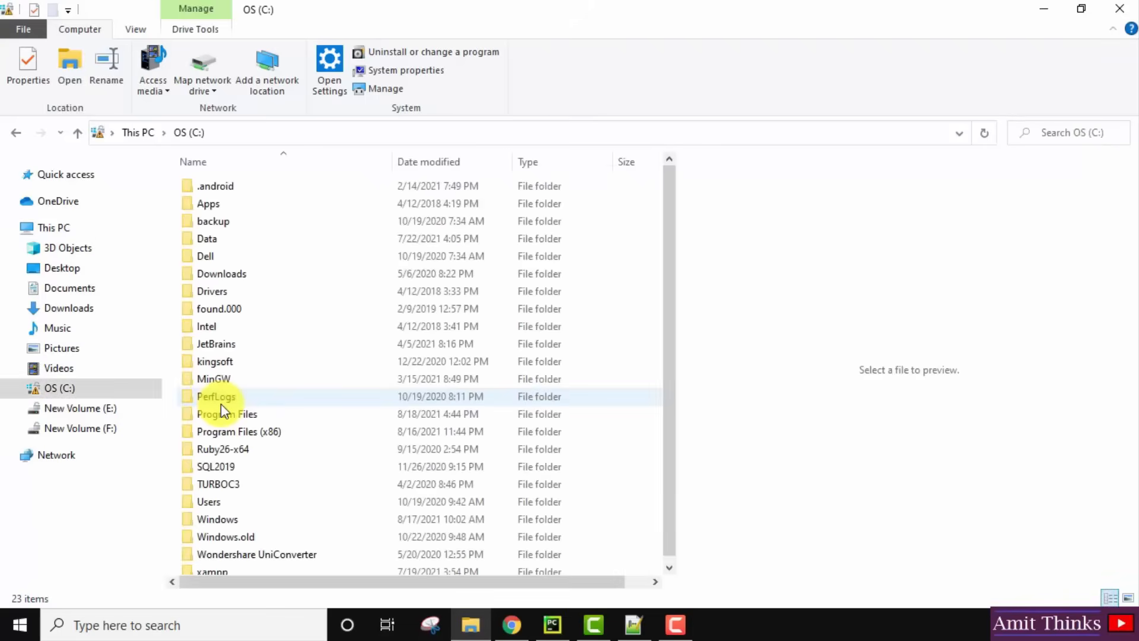
pyautogui.click(326, 491)
pyautogui.press('x')
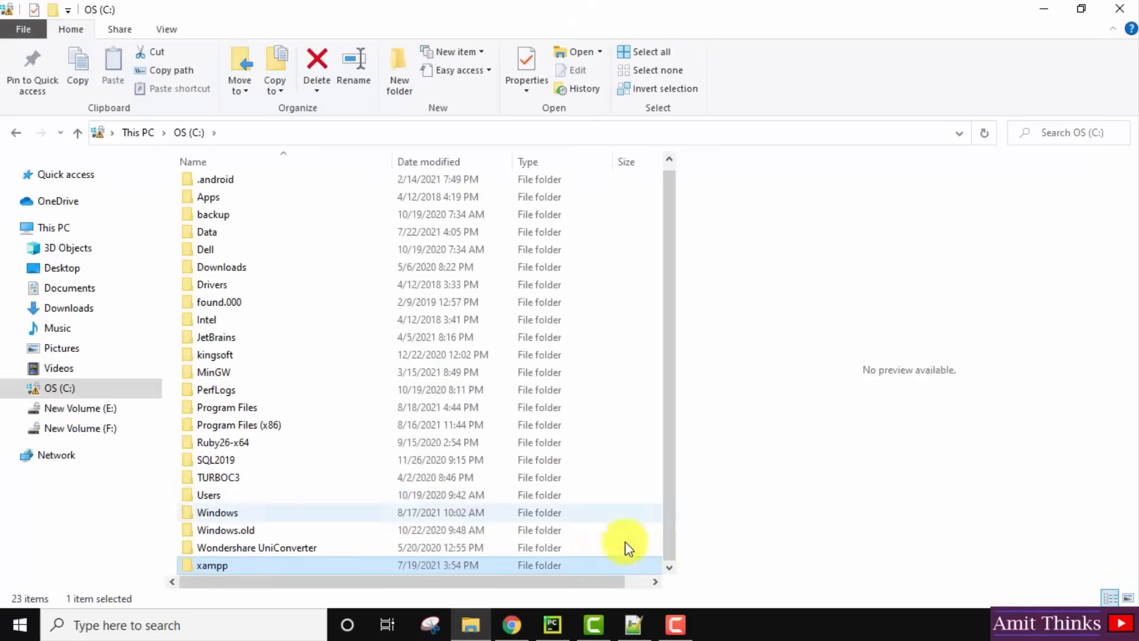
pyautogui.doubleClick(243, 566)
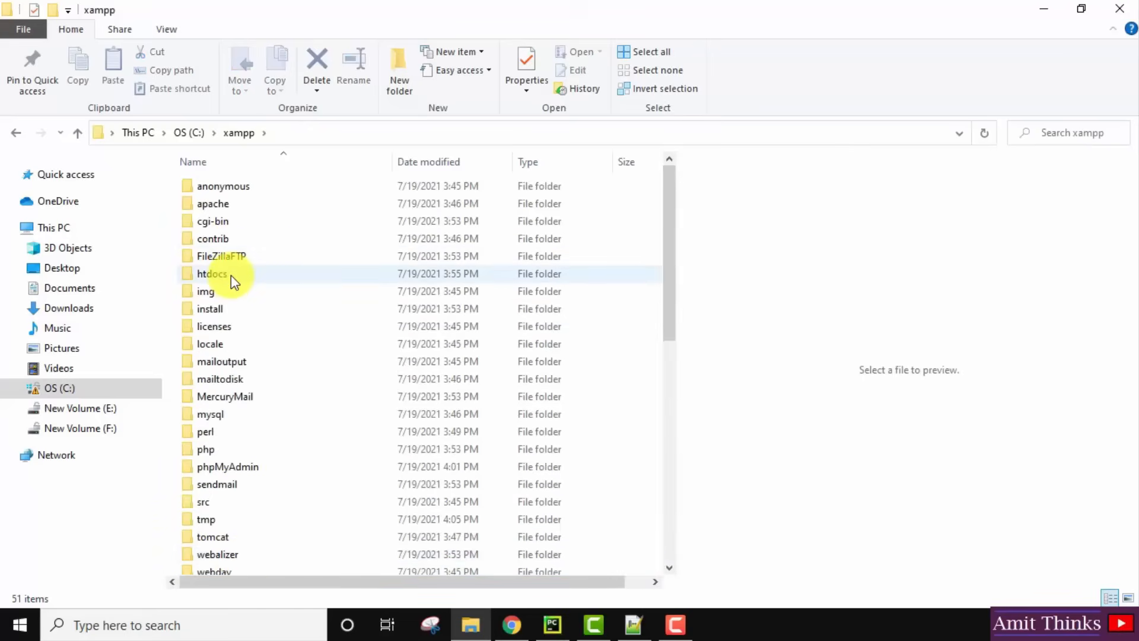
pyautogui.doubleClick(230, 275)
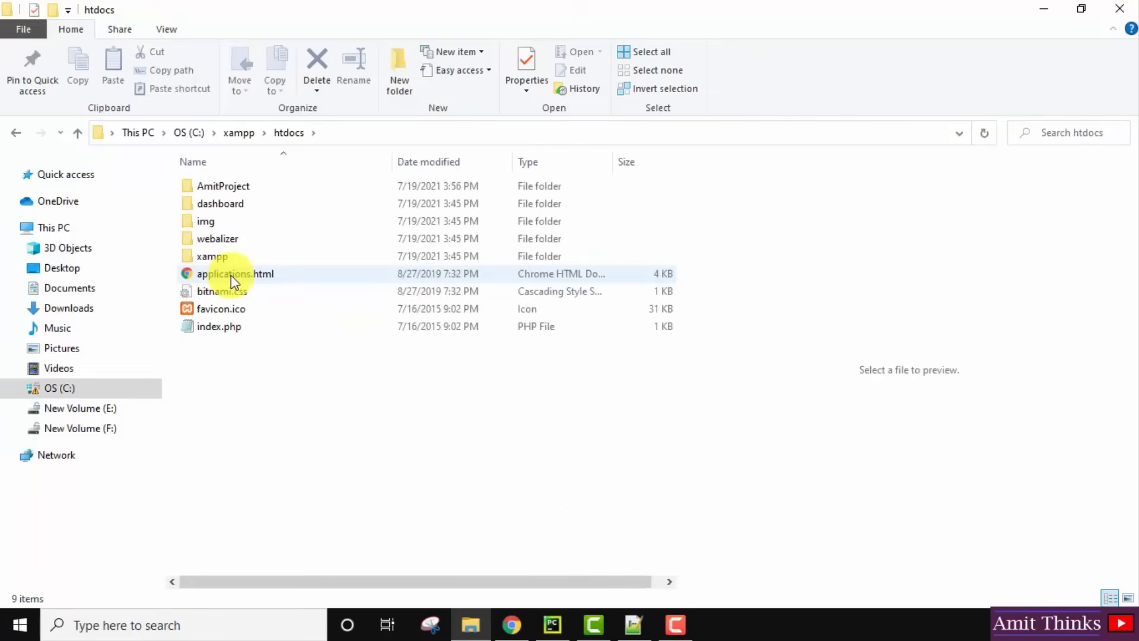
pyautogui.hotkey('alt', 'Left')
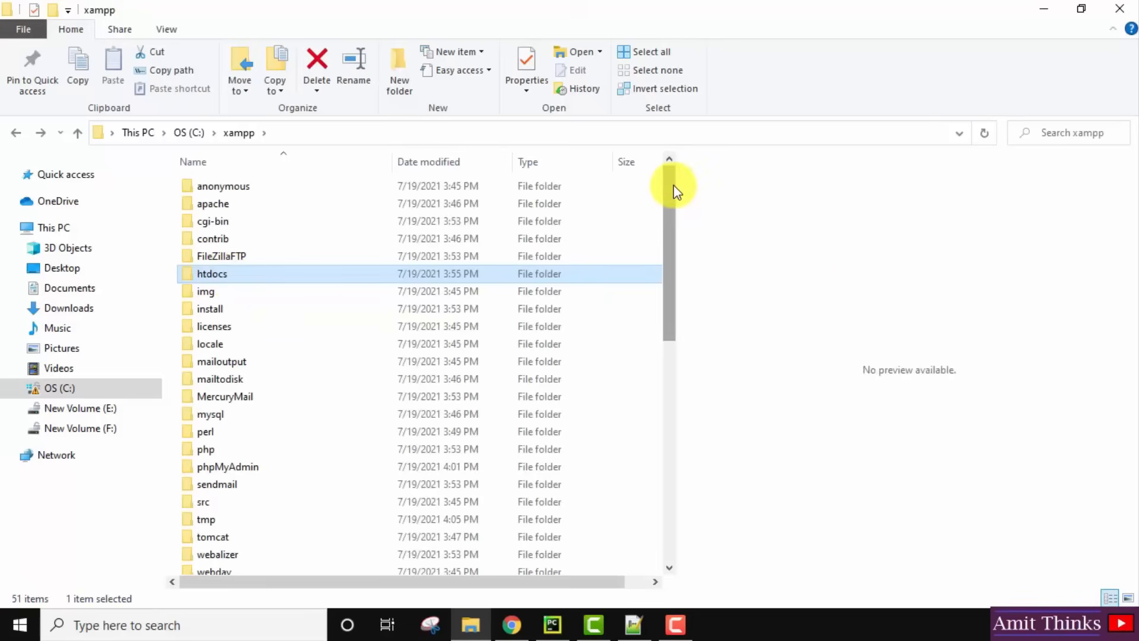
# Launch the XAMPP Control Panel from xampp-control.exe.
pyautogui.moveTo(674, 184); pyautogui.dragTo(667, 495)
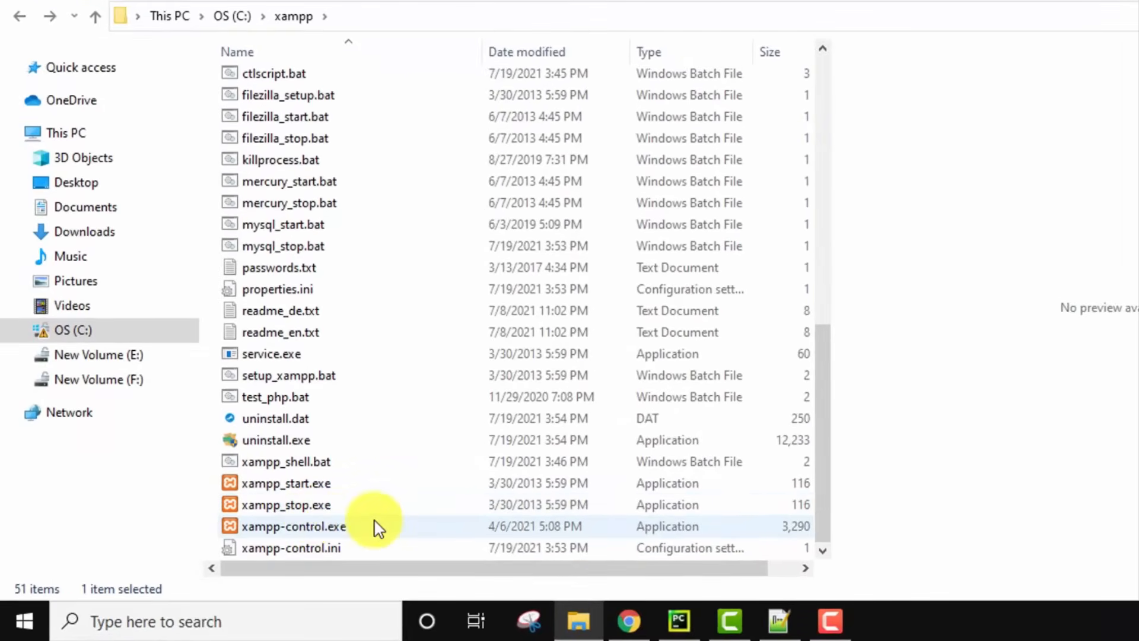
pyautogui.click(328, 528)
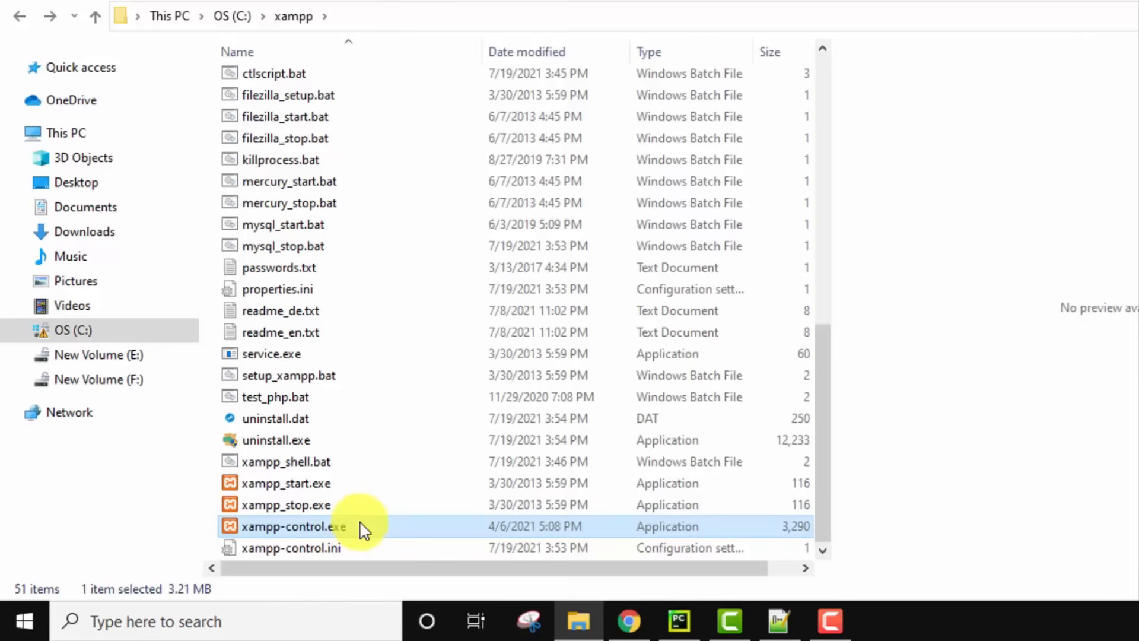
pyautogui.doubleClick(363, 528)
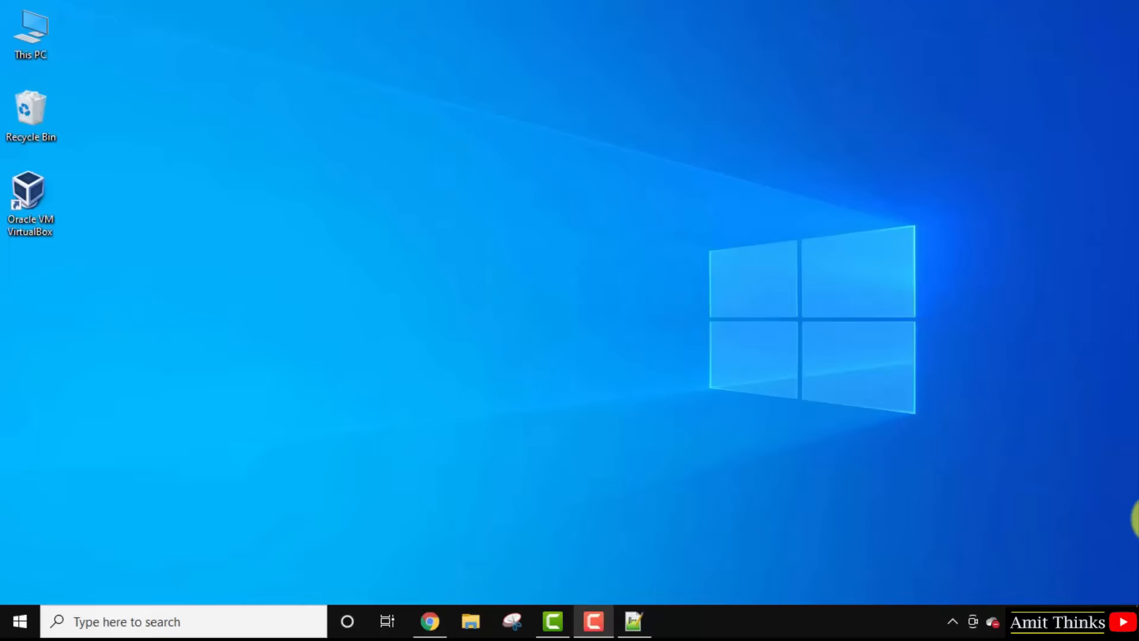
# Add the line 'PHP: PHP 8 - 26th Nov 2020' below the PHP 8 on XAMPP.txt heading.
pyautogui.click(644, 619)
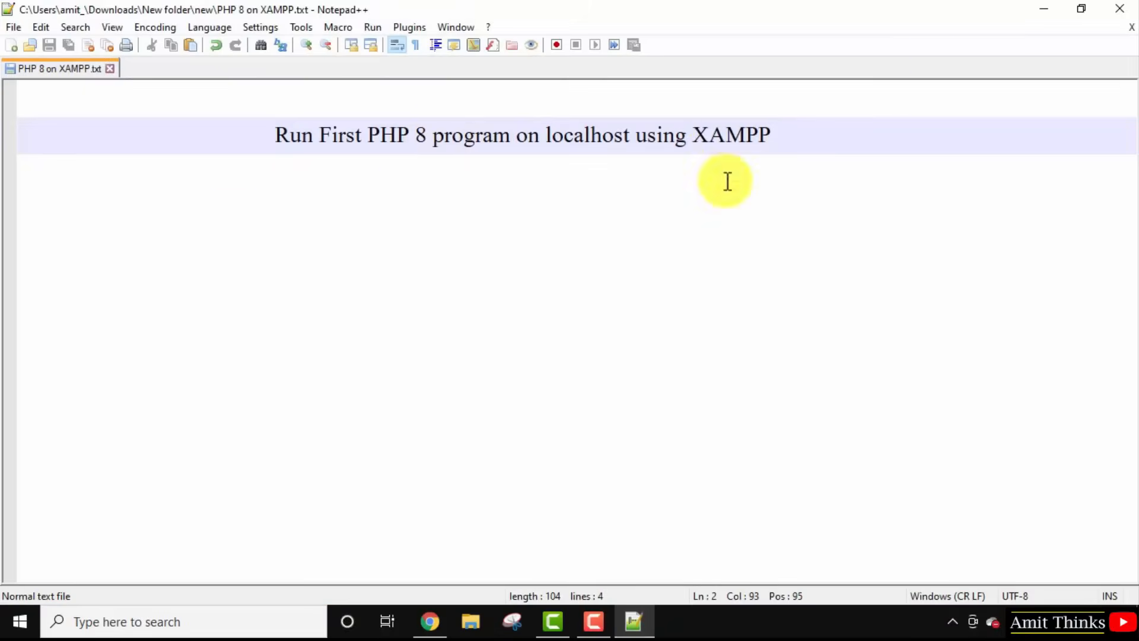
pyautogui.click(140, 202)
pyautogui.press('BackSpace')
pyautogui.write('PHP')
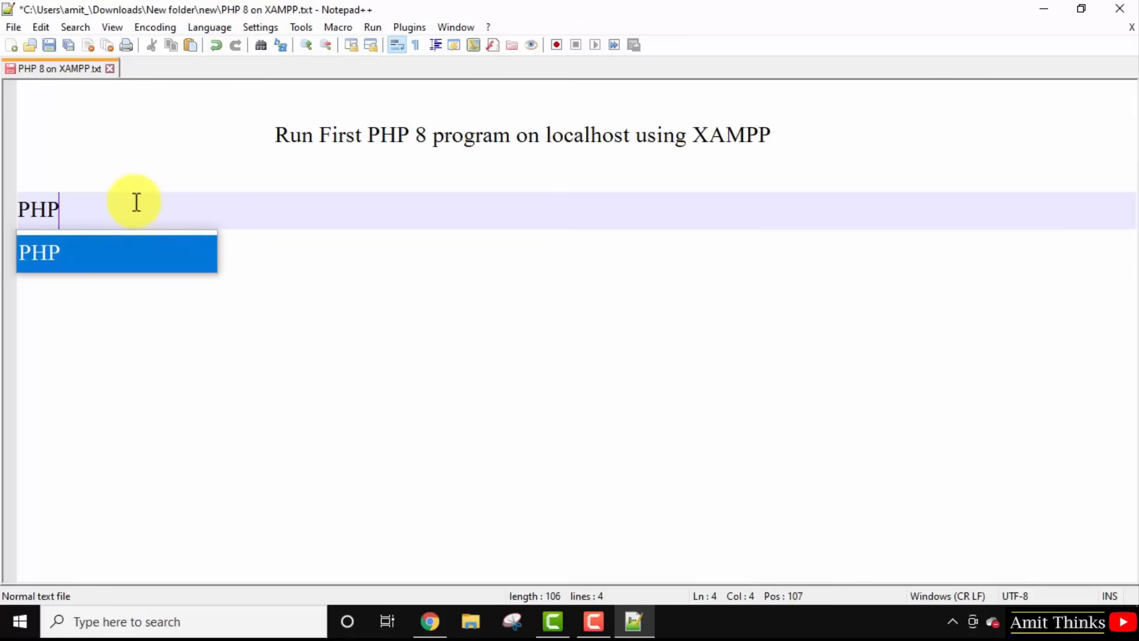
pyautogui.write(':')
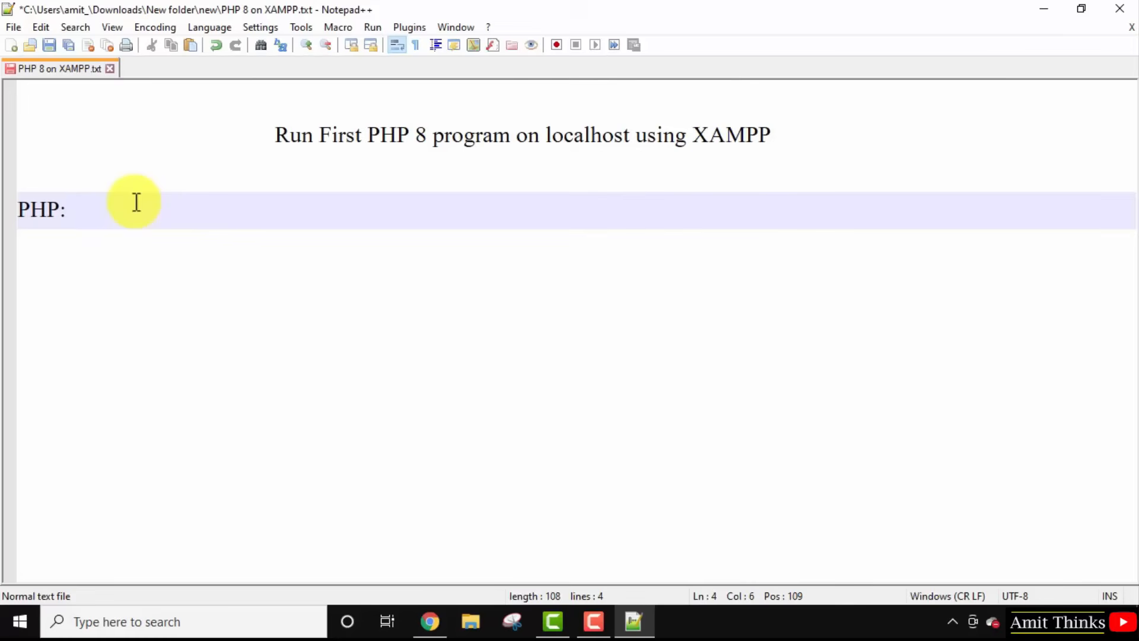
pyautogui.write('PHP 8')
pyautogui.press('BackSpace')
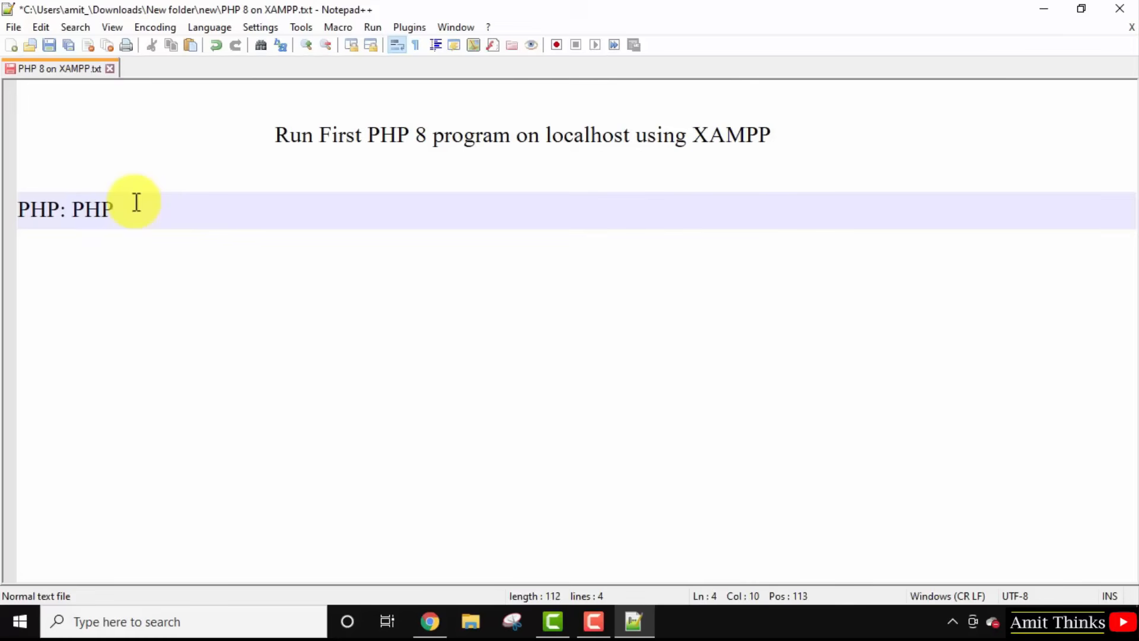
pyautogui.write('8.0.')
pyautogui.write('26th Nv')
pyautogui.press('BackSpace')
pyautogui.write('ov 2020')
pyautogui.press('Return')
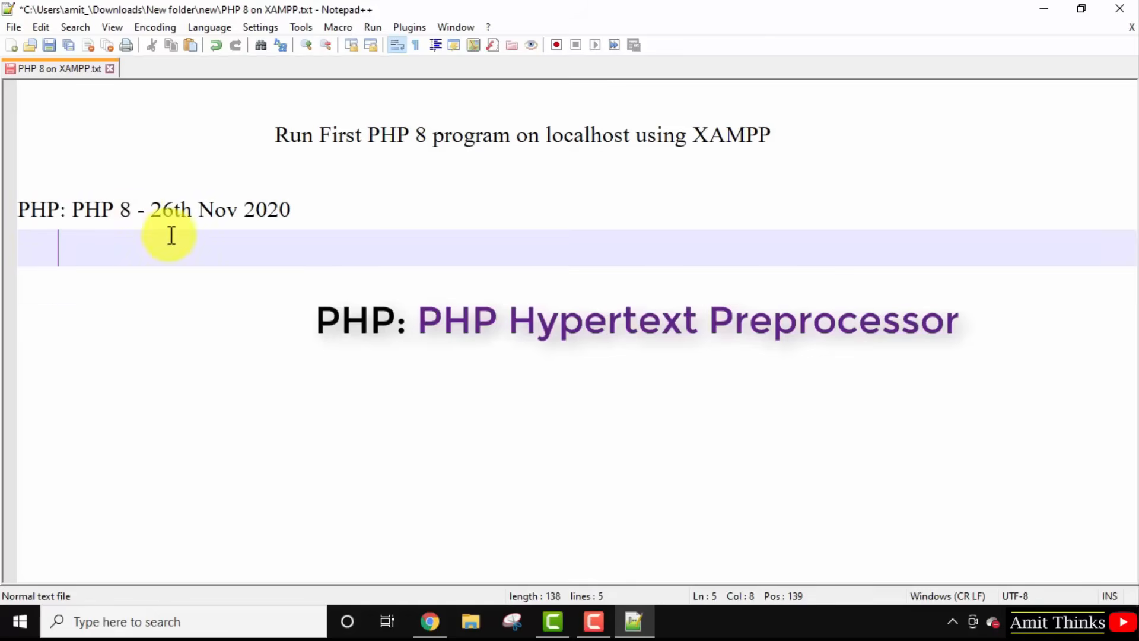
pyautogui.press('Return')
pyautogui.press('BackSpace')
pyautogui.press('BackSpace')
pyautogui.press('BackSpace')
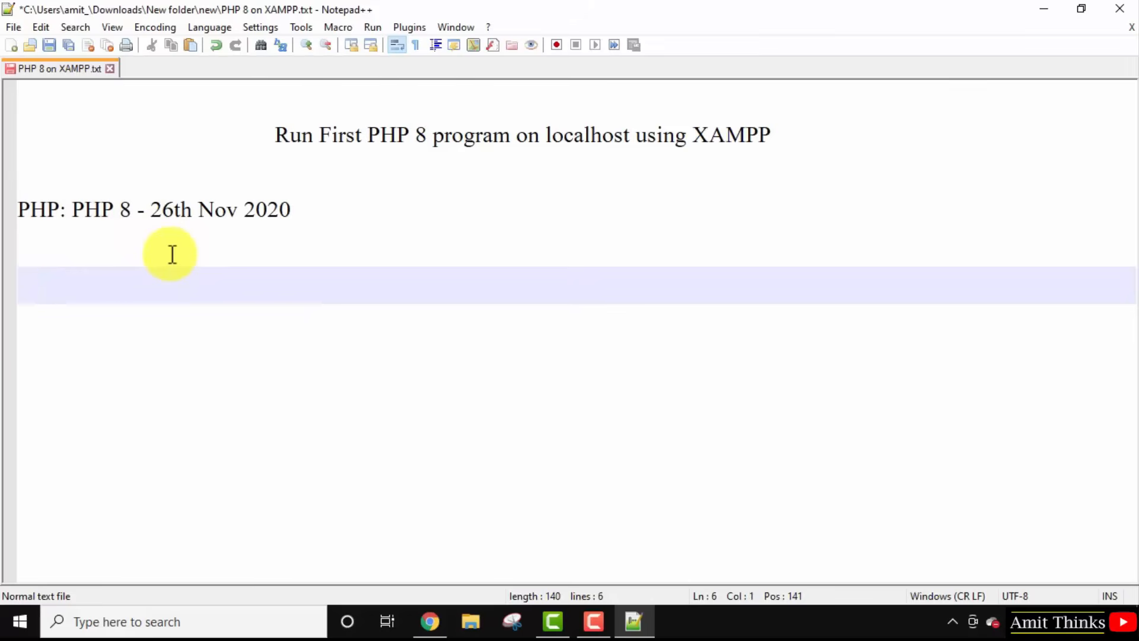
# Write 'XAMPP: Apache Server' with indented 'MySQL/ MariaDB' and 'PHP 8' lines beneath it.
pyautogui.write('XAMPP')
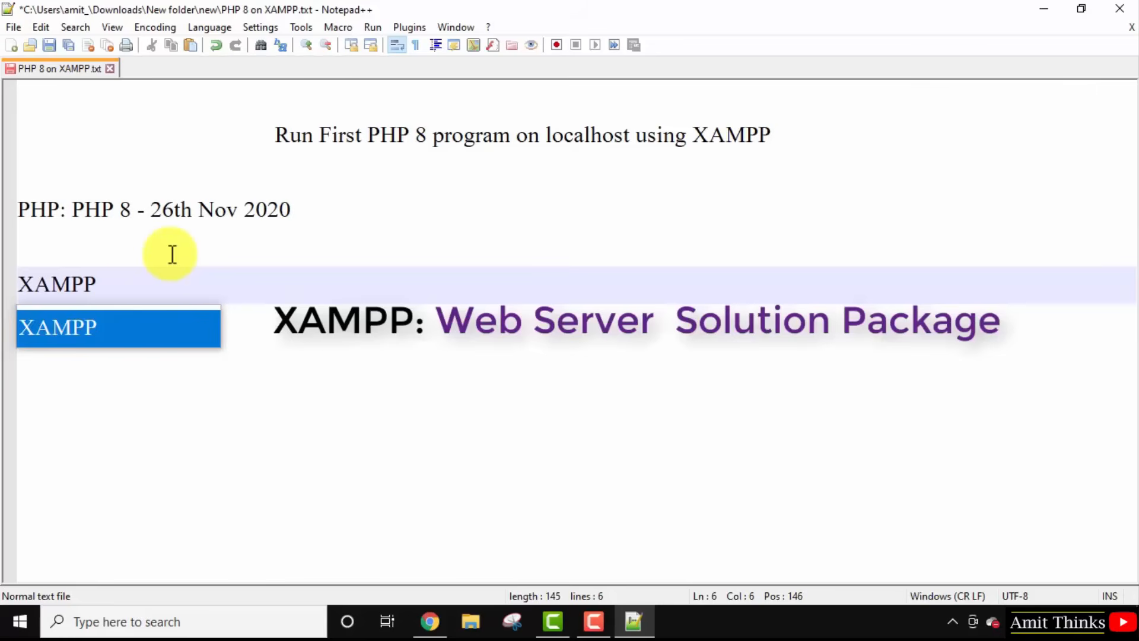
pyautogui.write(': ')
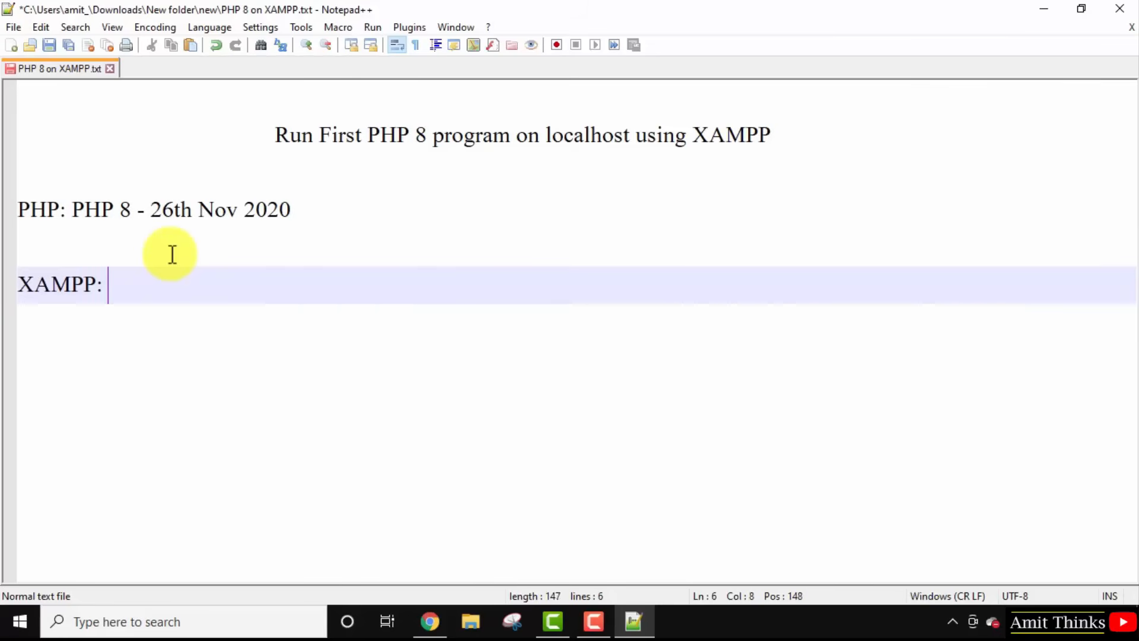
pyautogui.write('Apa')
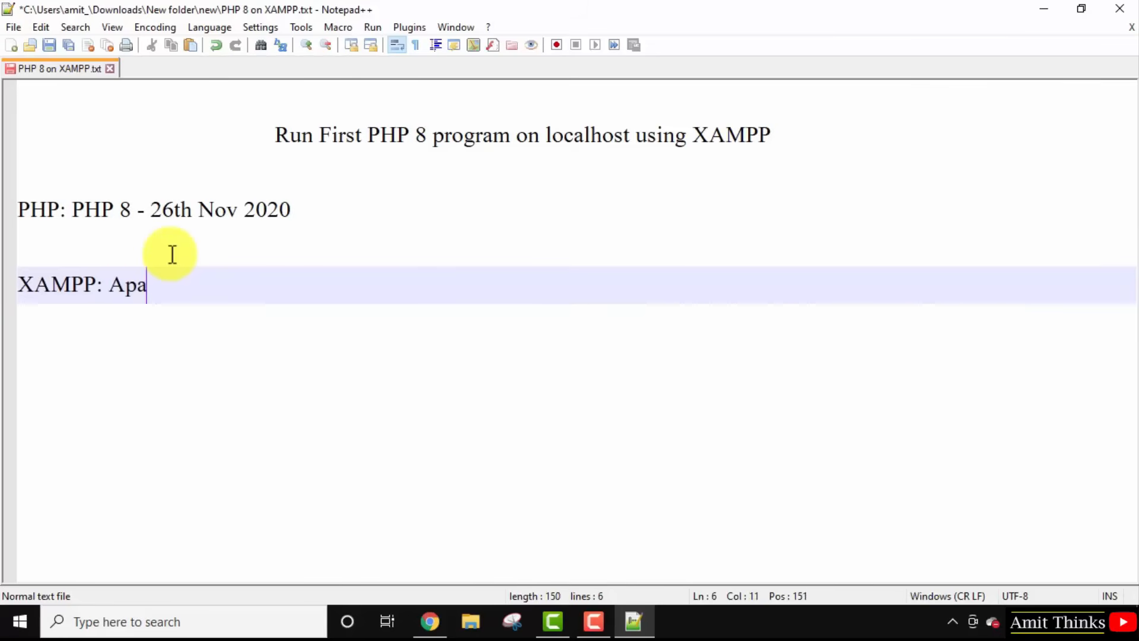
pyautogui.write('che Server')
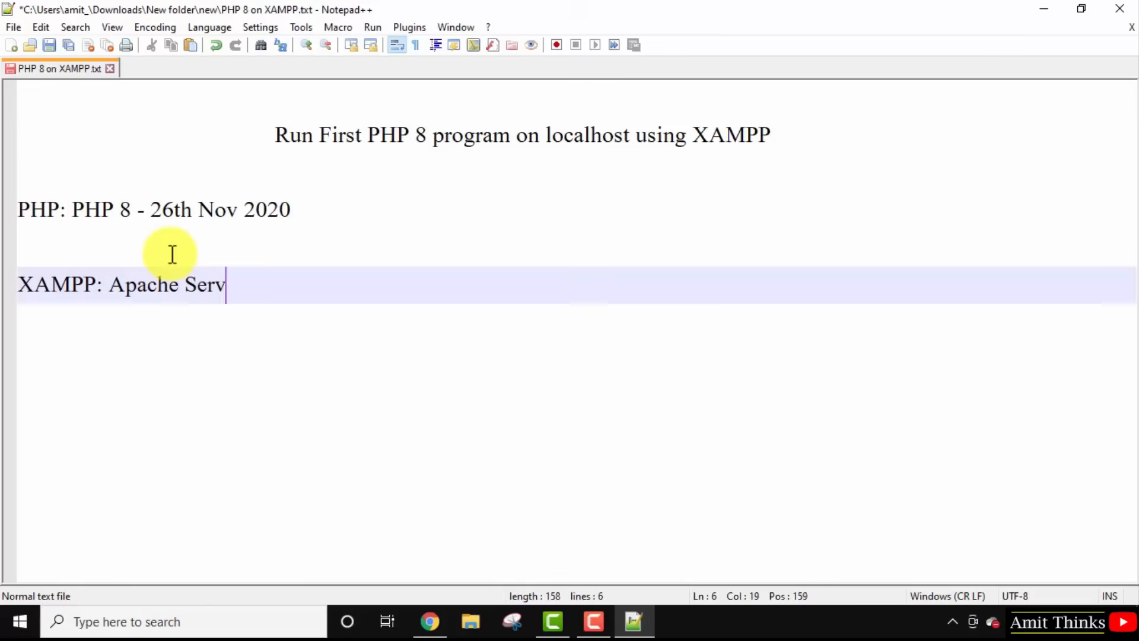
pyautogui.press('Return')
pyautogui.press('Tab')
pyautogui.press('Tab')
pyautogui.press('Tab')
pyautogui.press('Tab')
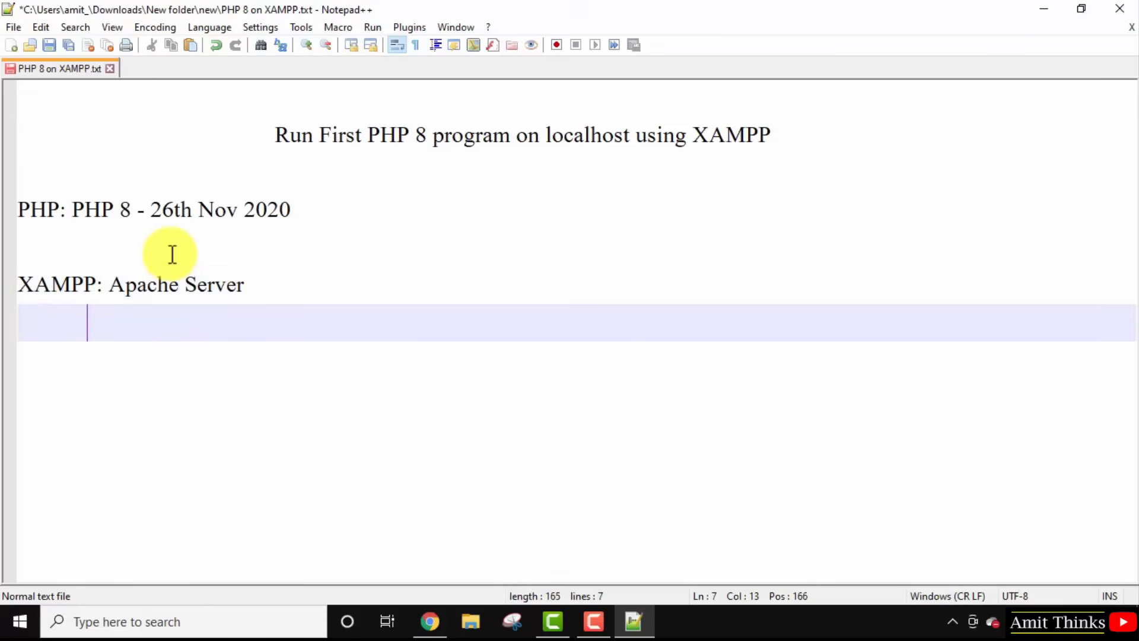
pyautogui.write('MySQL')
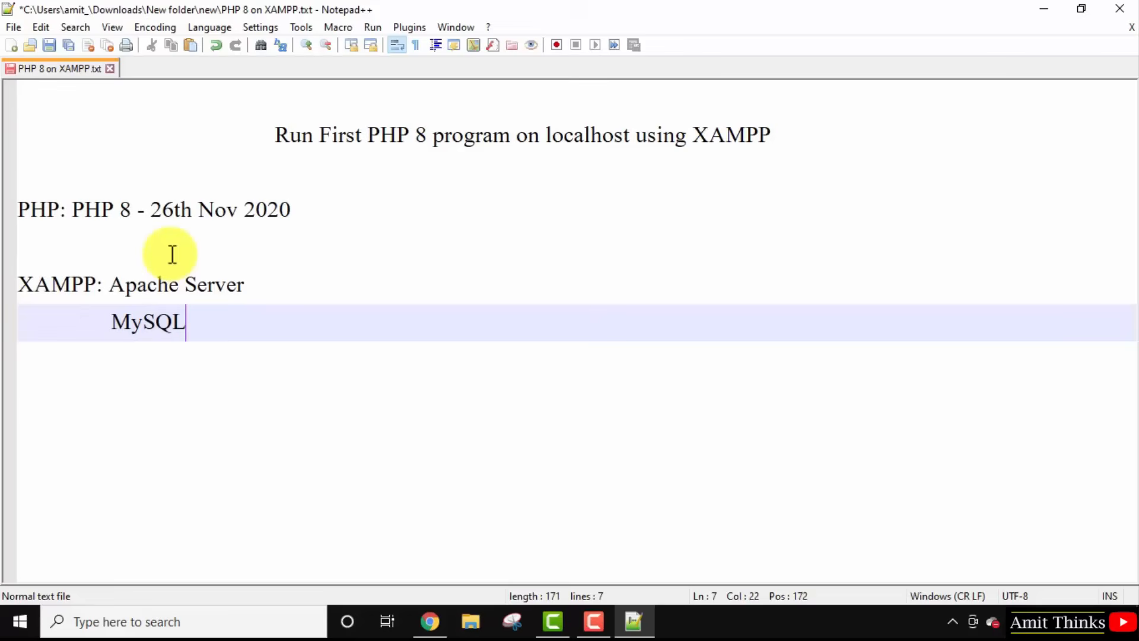
pyautogui.write('/ MariaDB')
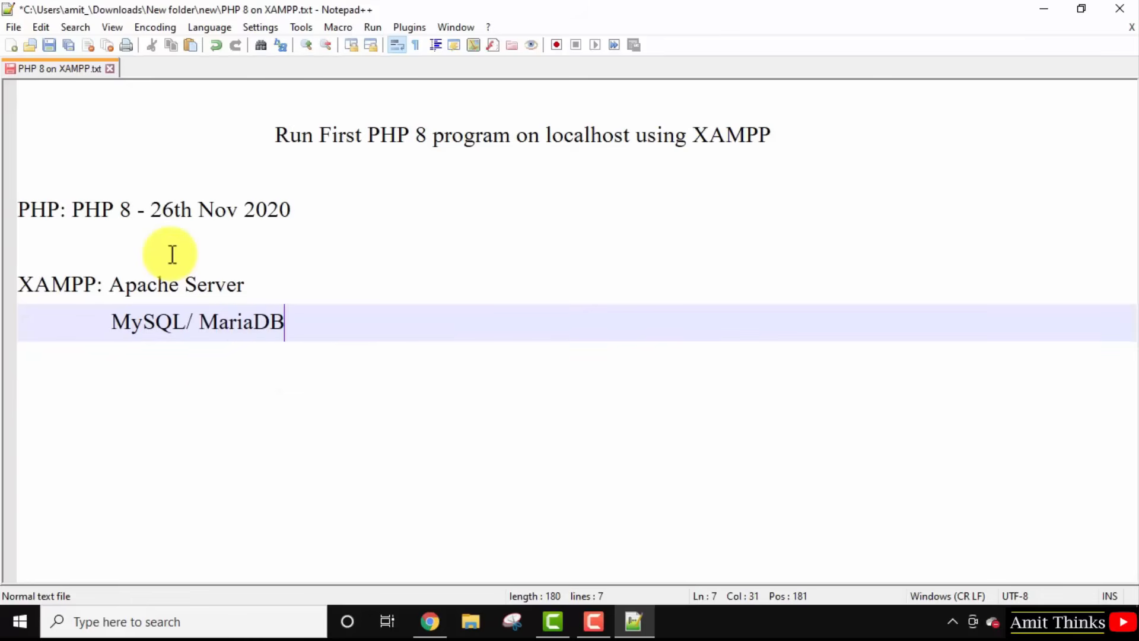
pyautogui.press('Return')
pyautogui.write('PHP 8')
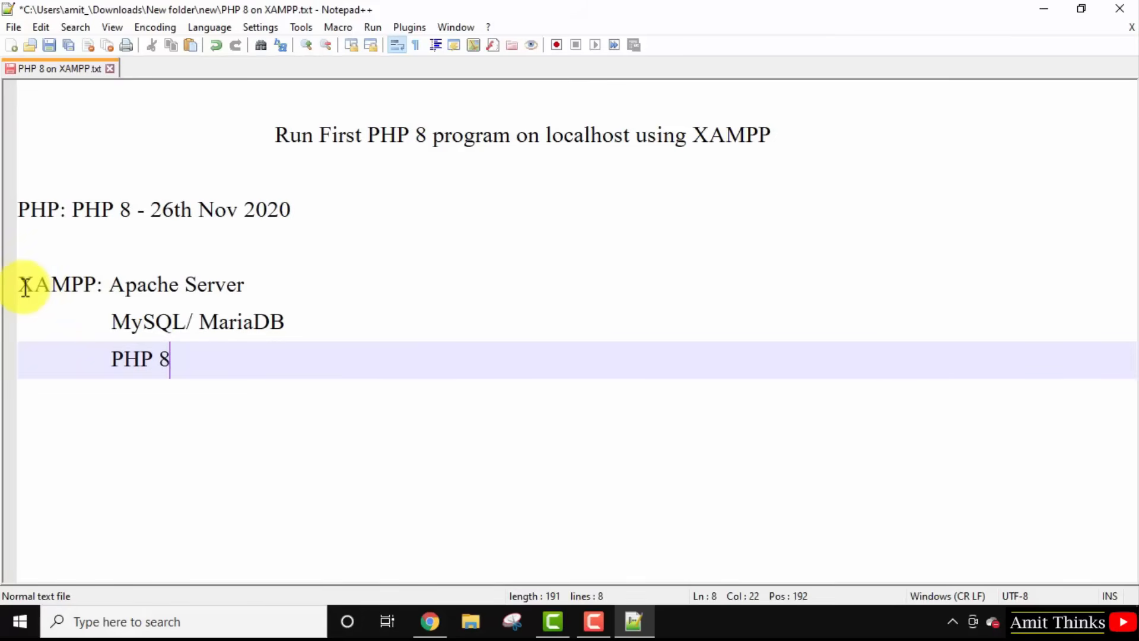
# Mark positions across the letters of the word 'XAMPP' while explaining its name.
pyautogui.click(52, 286)
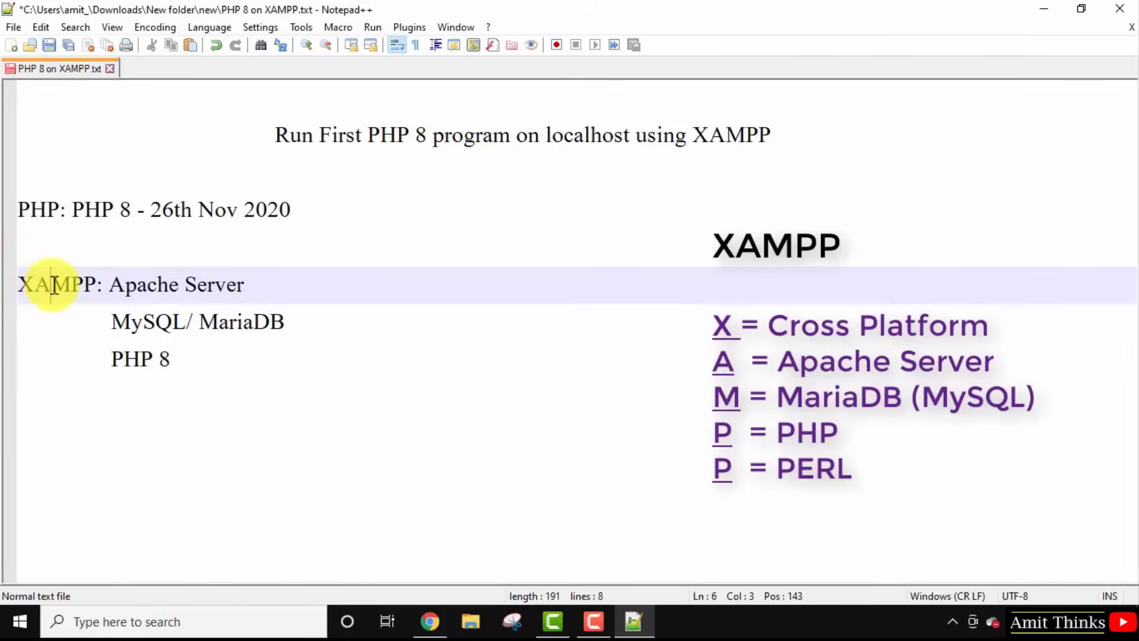
pyautogui.click(86, 287)
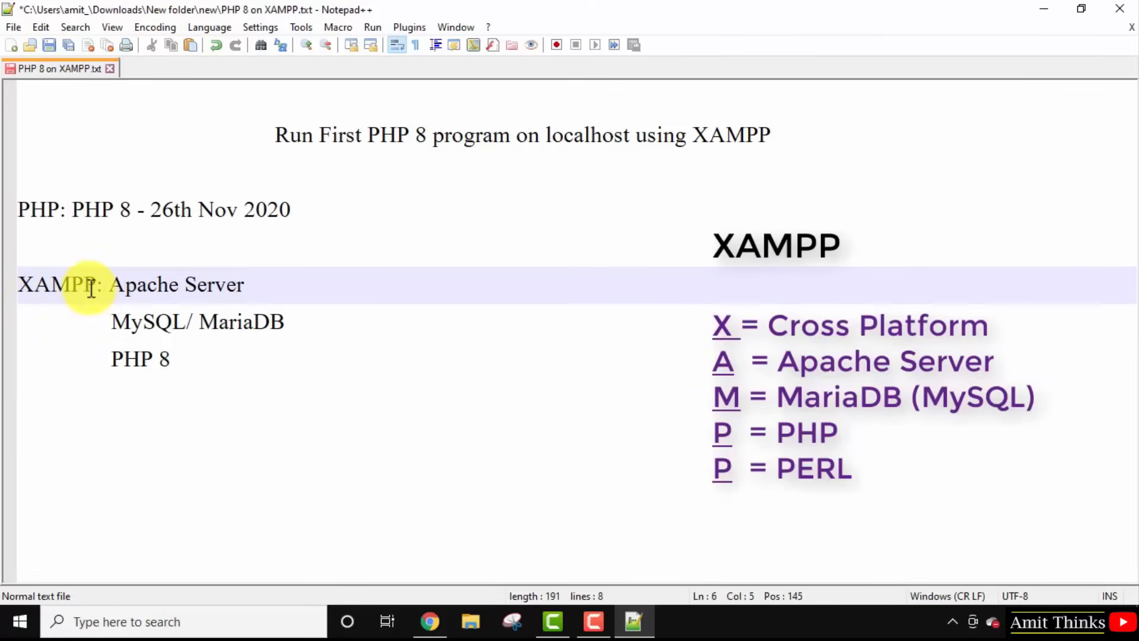
pyautogui.click(95, 287)
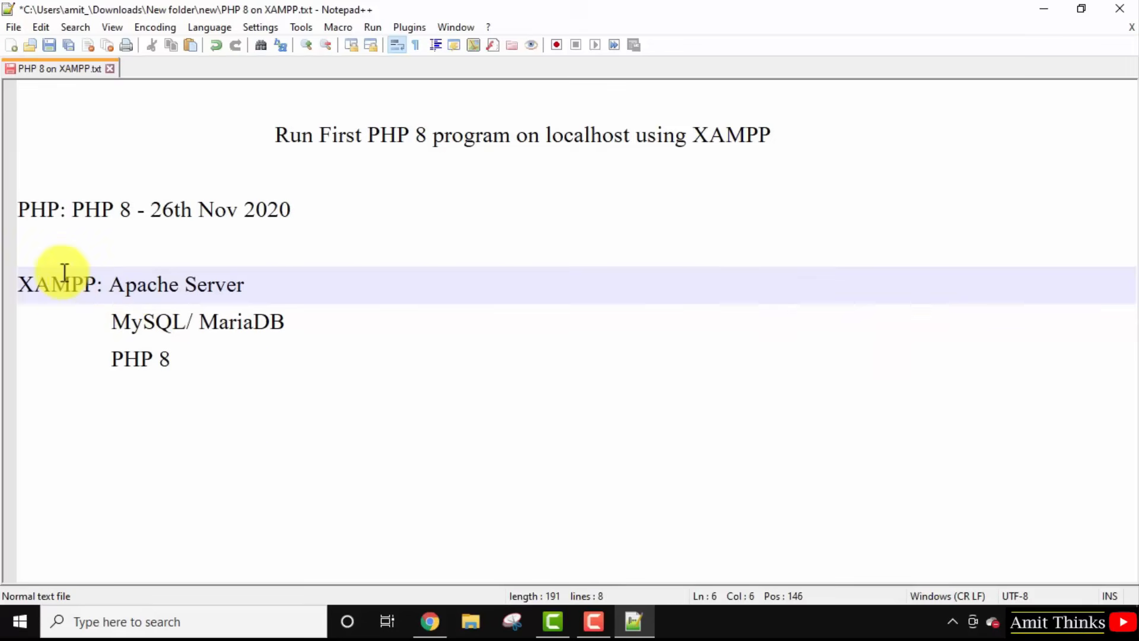
# Add an unindented new line after 'PHP 8' and type 'WAMP' on it.
pyautogui.click(191, 361)
pyautogui.press('Return')
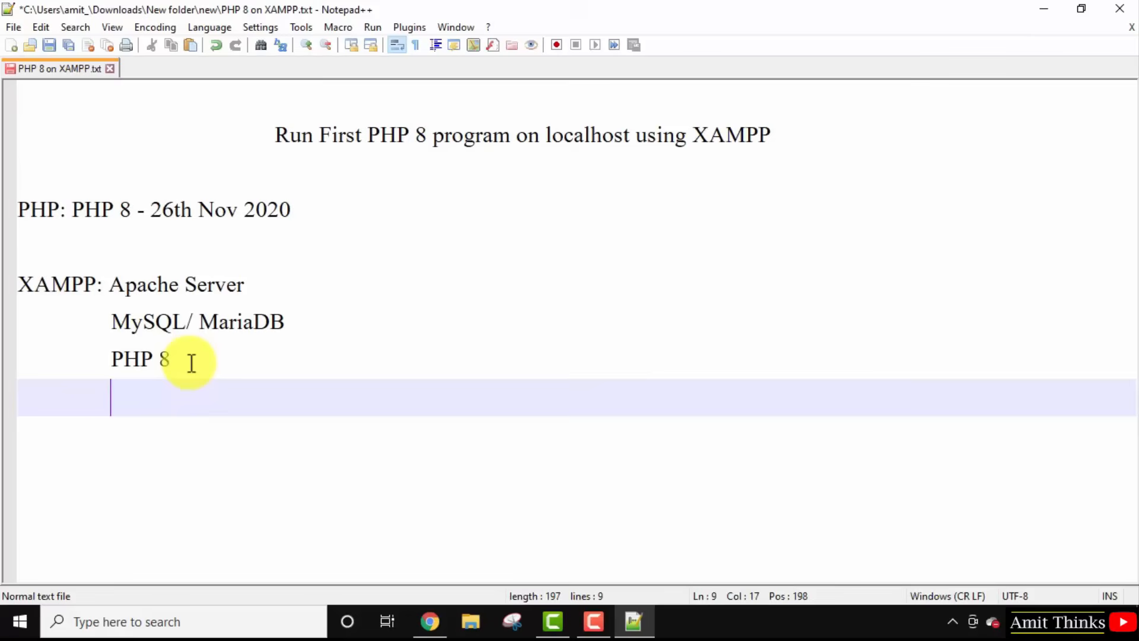
pyautogui.press('BackSpace')
pyautogui.press('BackSpace')
pyautogui.press('BackSpace')
pyautogui.write('WAMP')
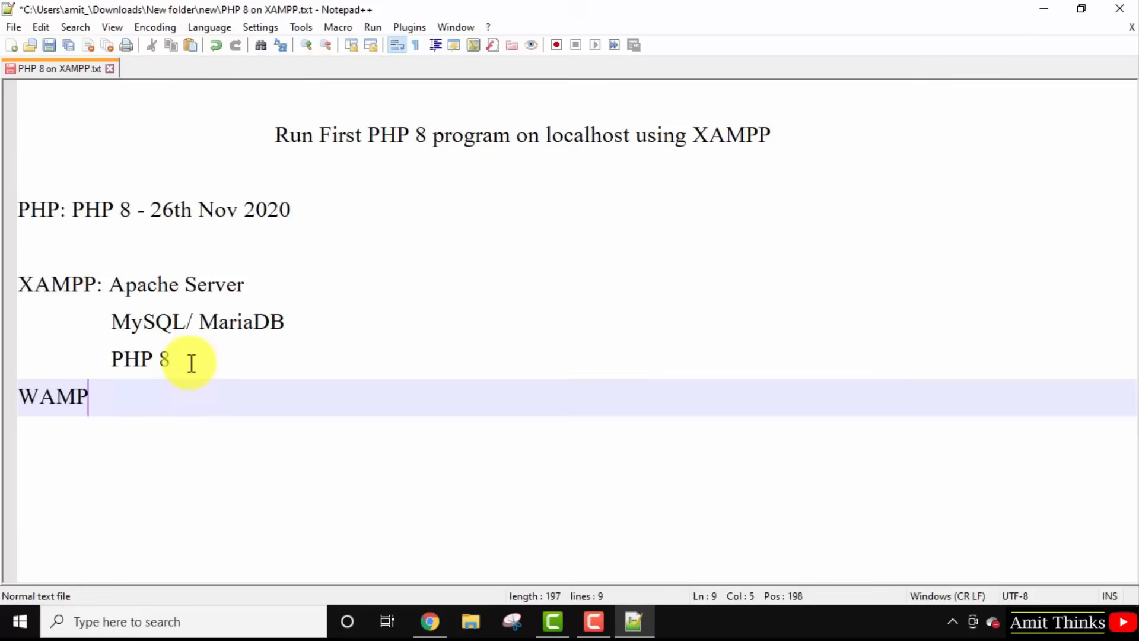
# Highlight the component list from Apache Server to PHP 8, then bring up Google Chrome.
pyautogui.click(19, 285)
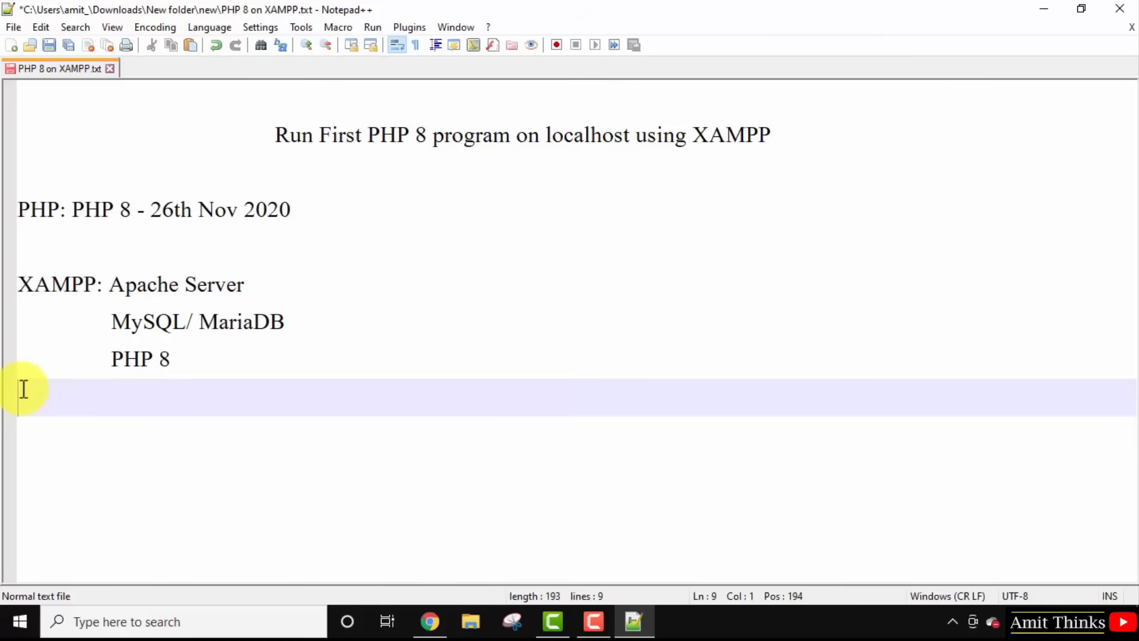
pyautogui.moveTo(206, 363); pyautogui.dragTo(110, 292)
pyautogui.click(213, 371)
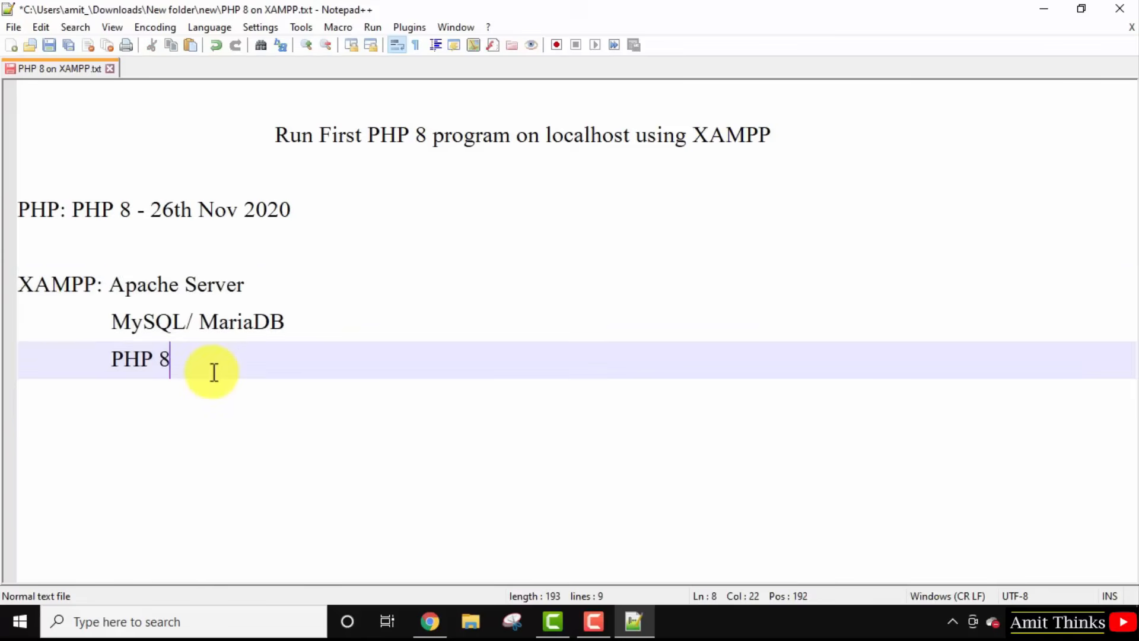
pyautogui.click(434, 619)
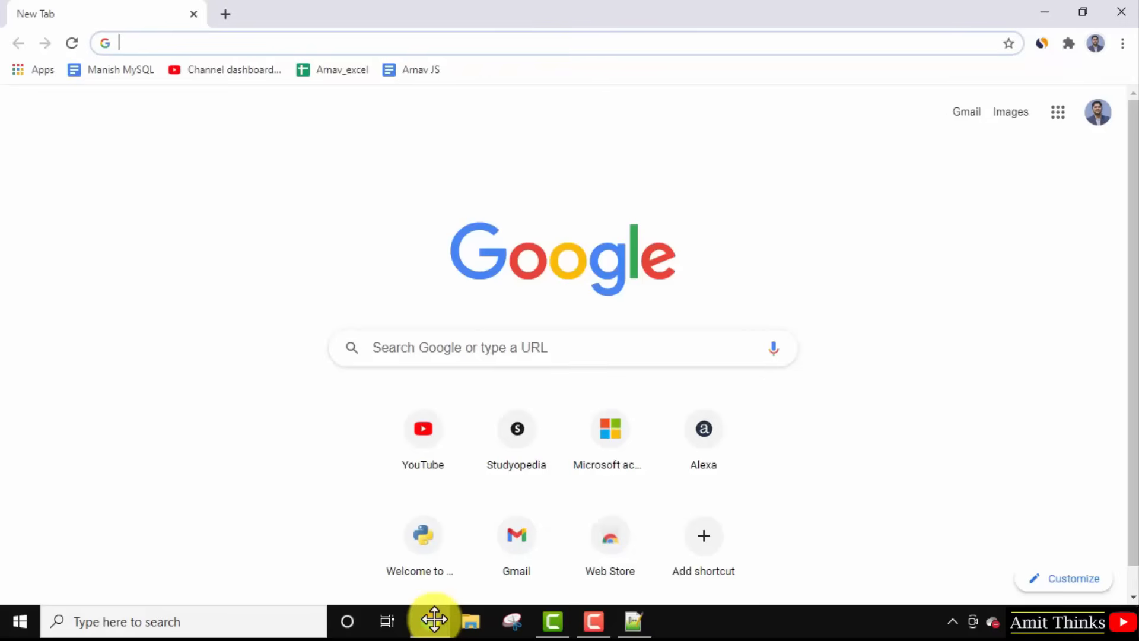
# Search Google for 'xampp' and open the 'XAMPP Installers and Downloads for Apache Friends' result.
pyautogui.click(564, 349)
pyautogui.write('xampp')
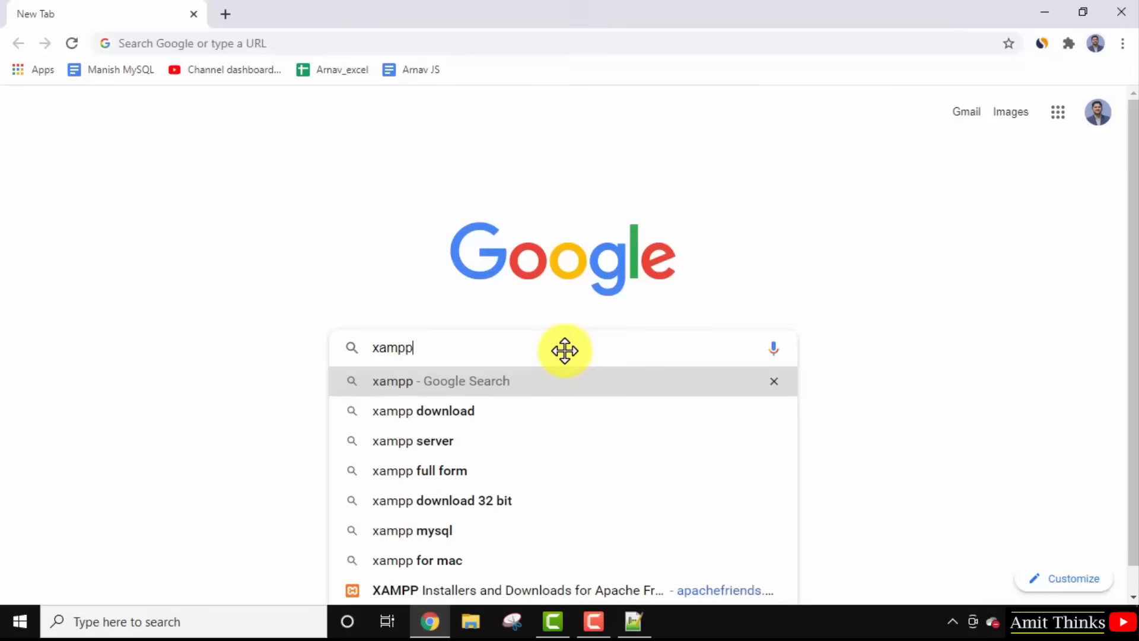
pyautogui.press('Return')
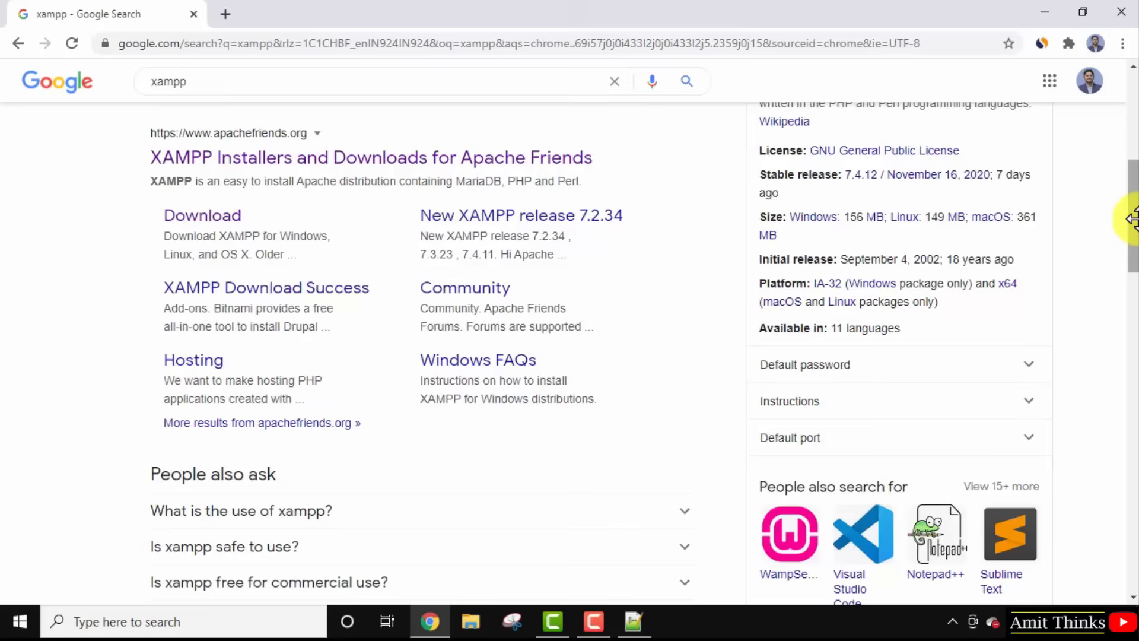
pyautogui.click(351, 153)
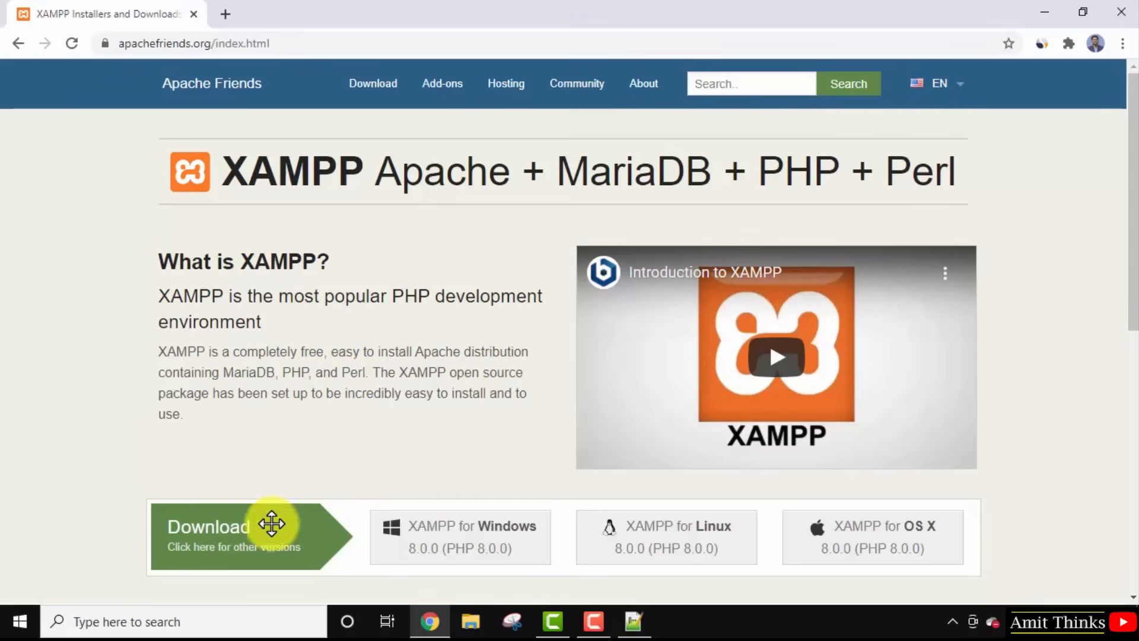
# Download XAMPP for Windows 8.0.0, launch the installer, and minimize Chrome and Notepad++.
pyautogui.click(508, 546)
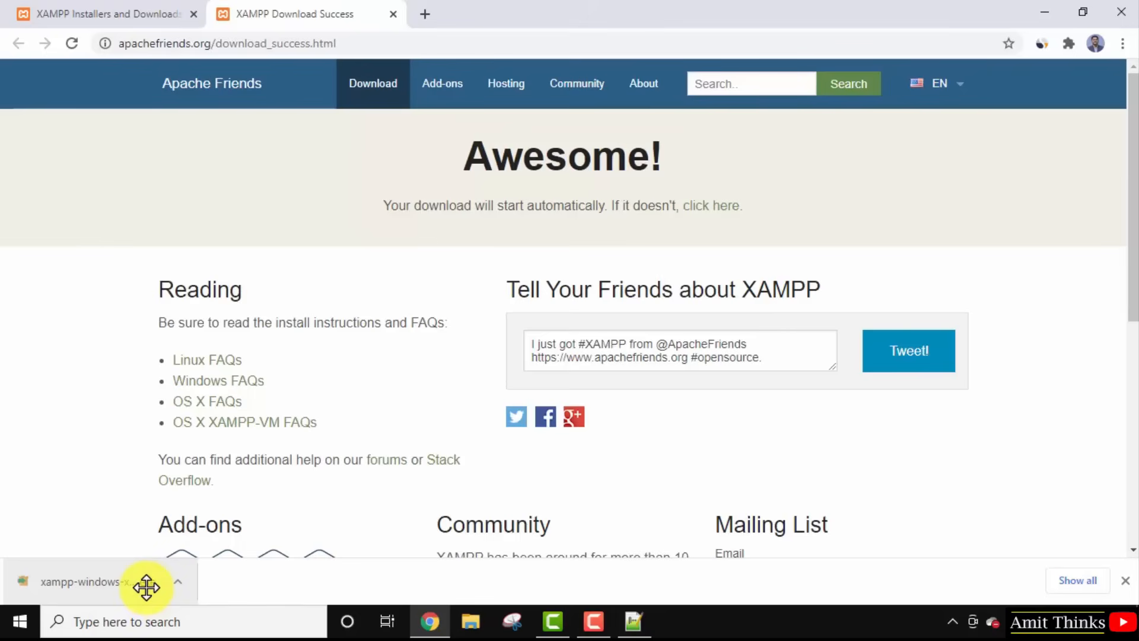
pyautogui.click(146, 588)
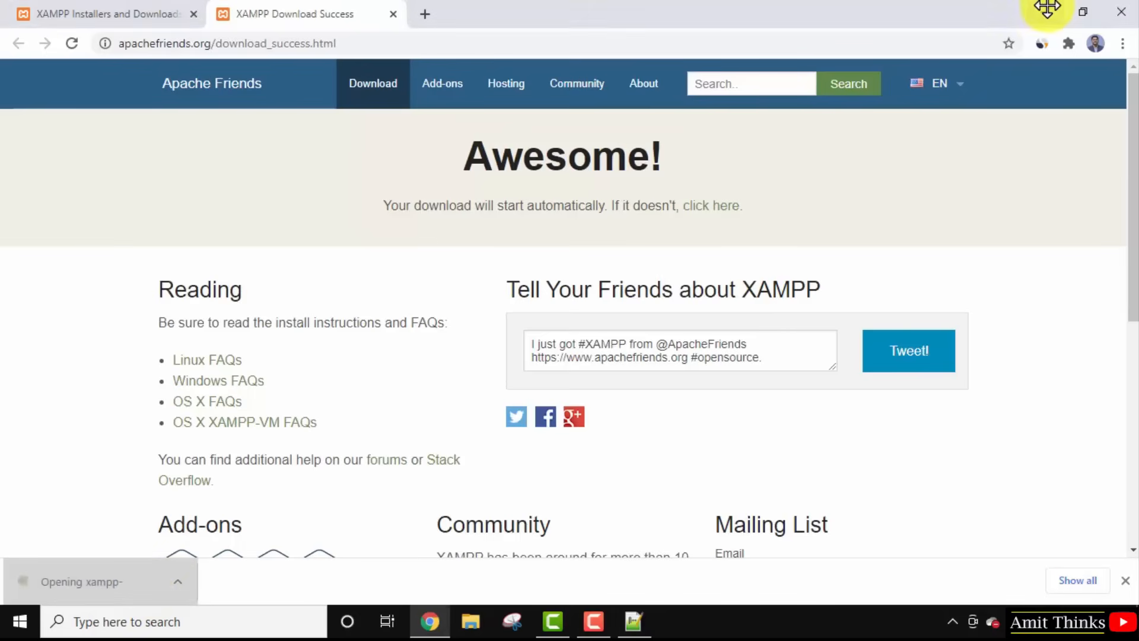
pyautogui.click(1045, 9)
pyautogui.click(1045, 9)
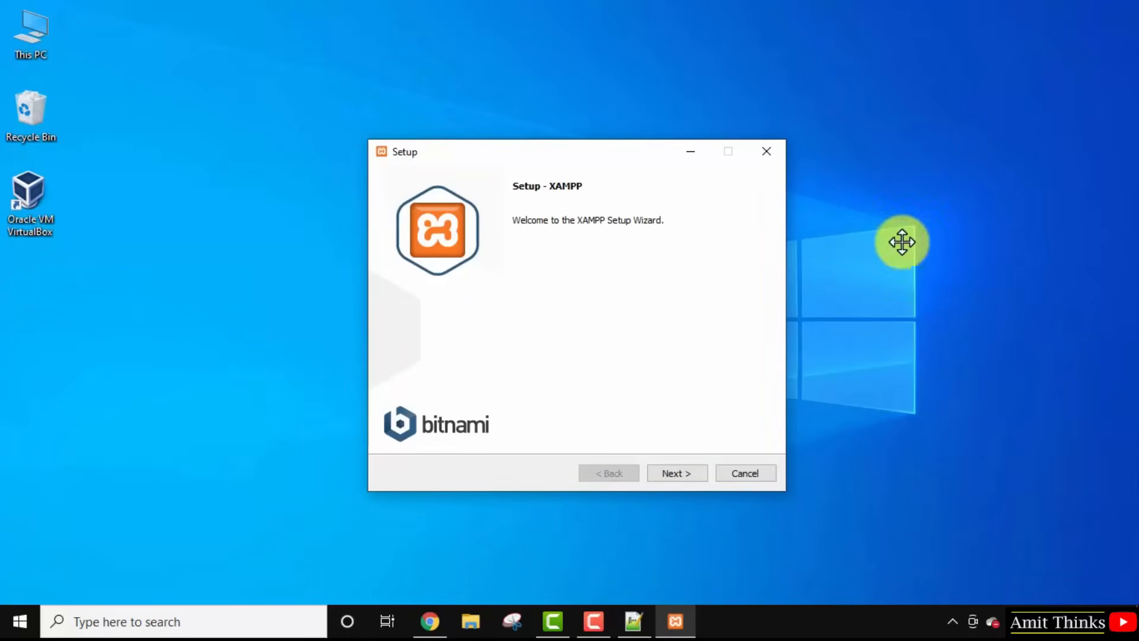
# Keep all components, the C:\xampp folder and English language, then start the XAMPP installation.
pyautogui.click(676, 473)
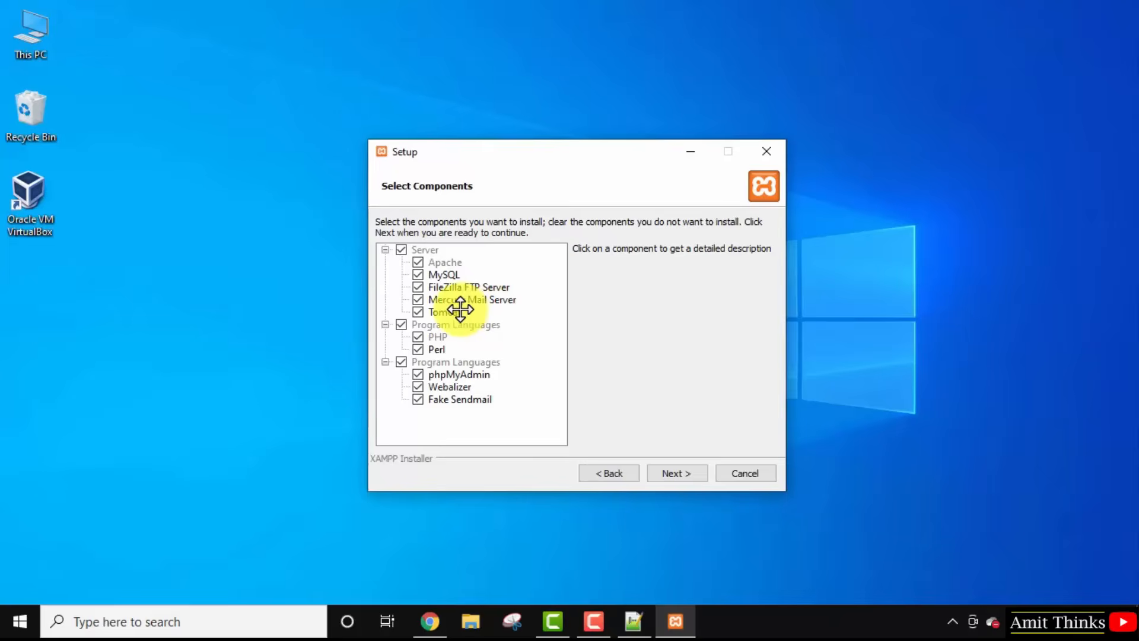
pyautogui.click(700, 470)
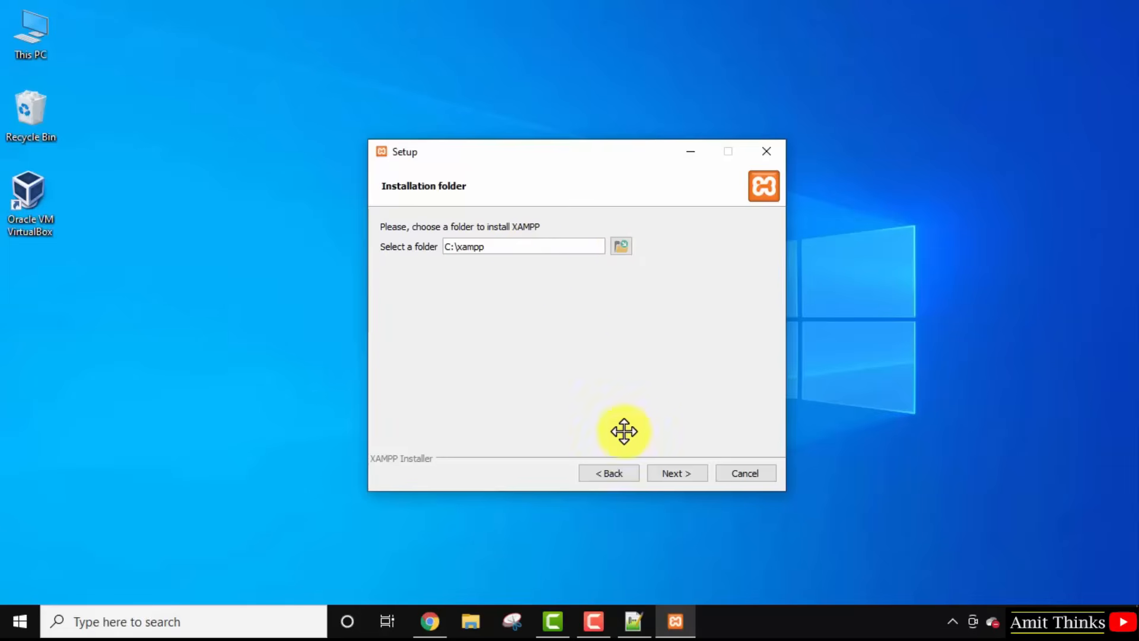
pyautogui.click(678, 472)
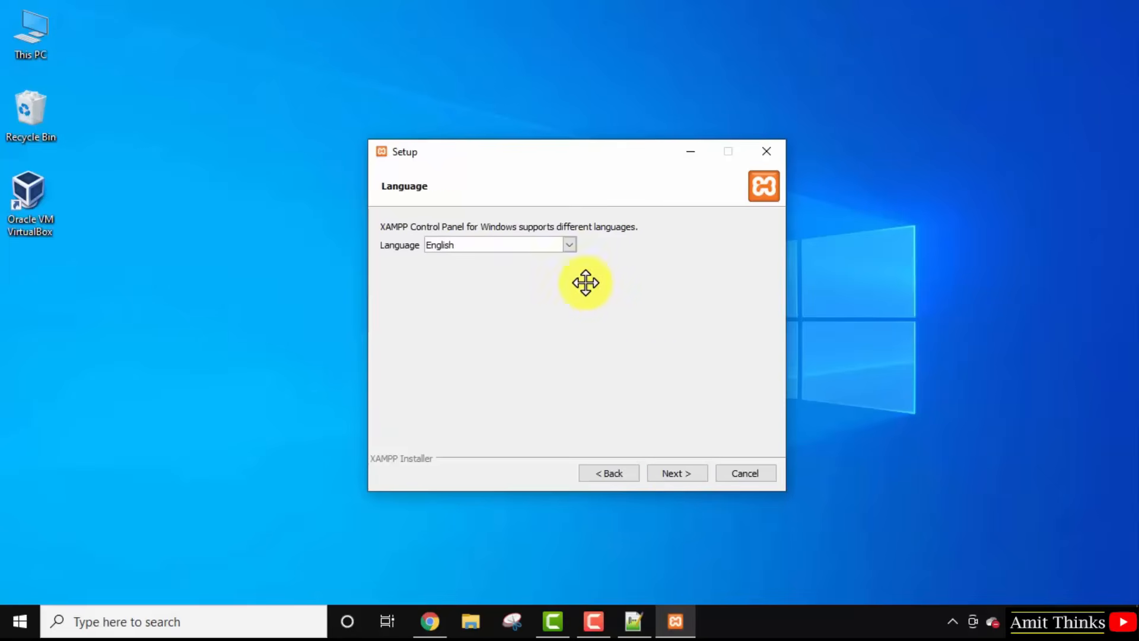
pyautogui.click(571, 245)
pyautogui.click(571, 247)
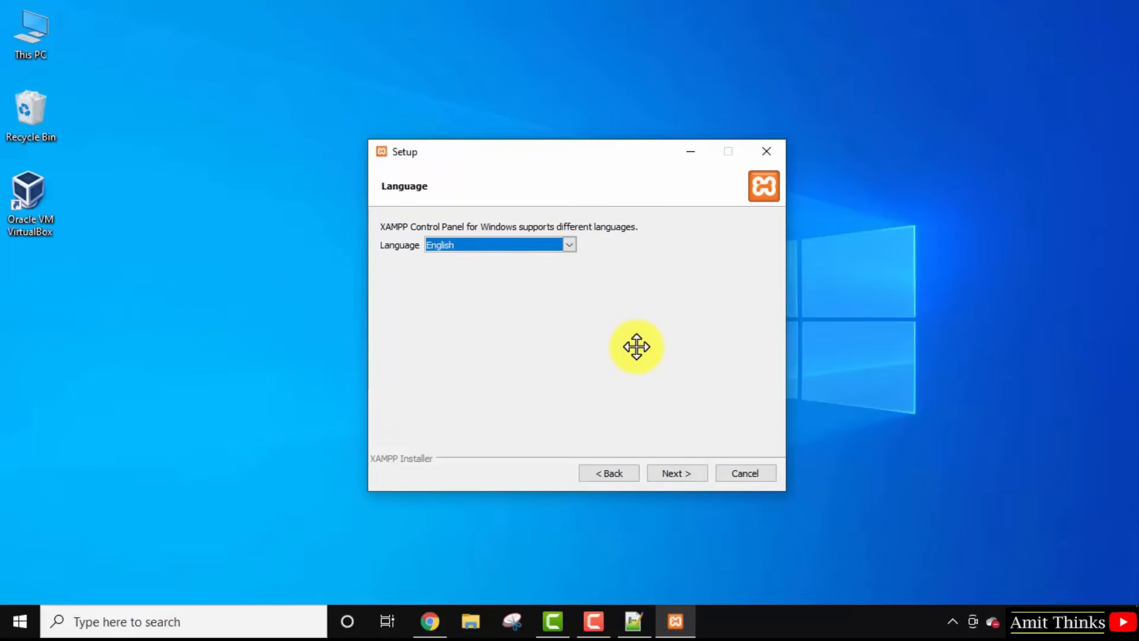
pyautogui.click(692, 472)
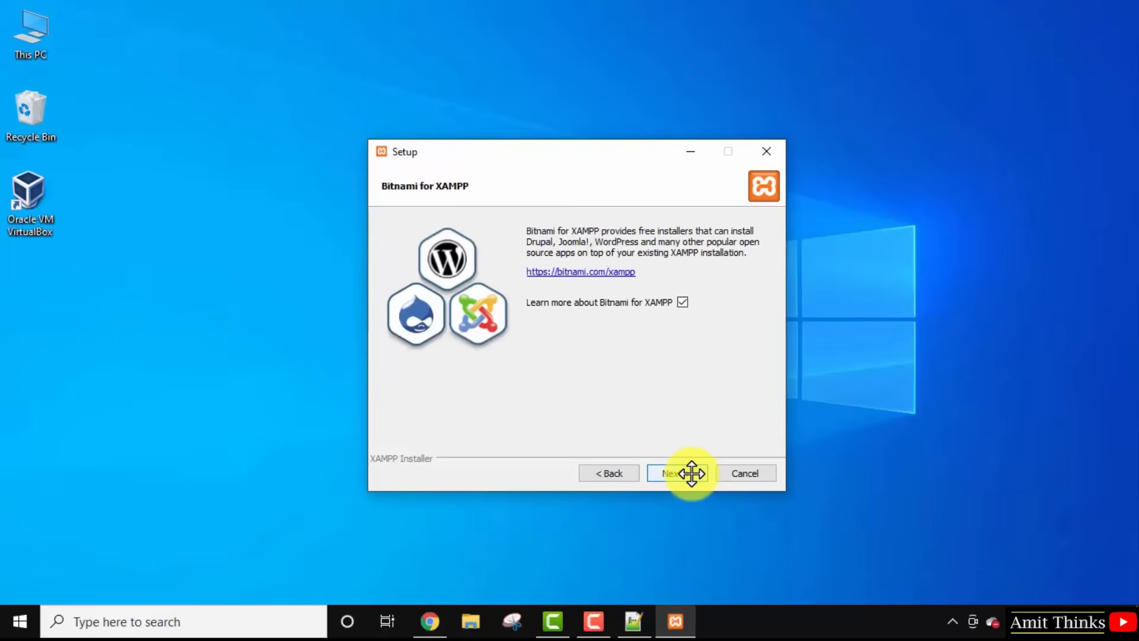
pyautogui.click(692, 473)
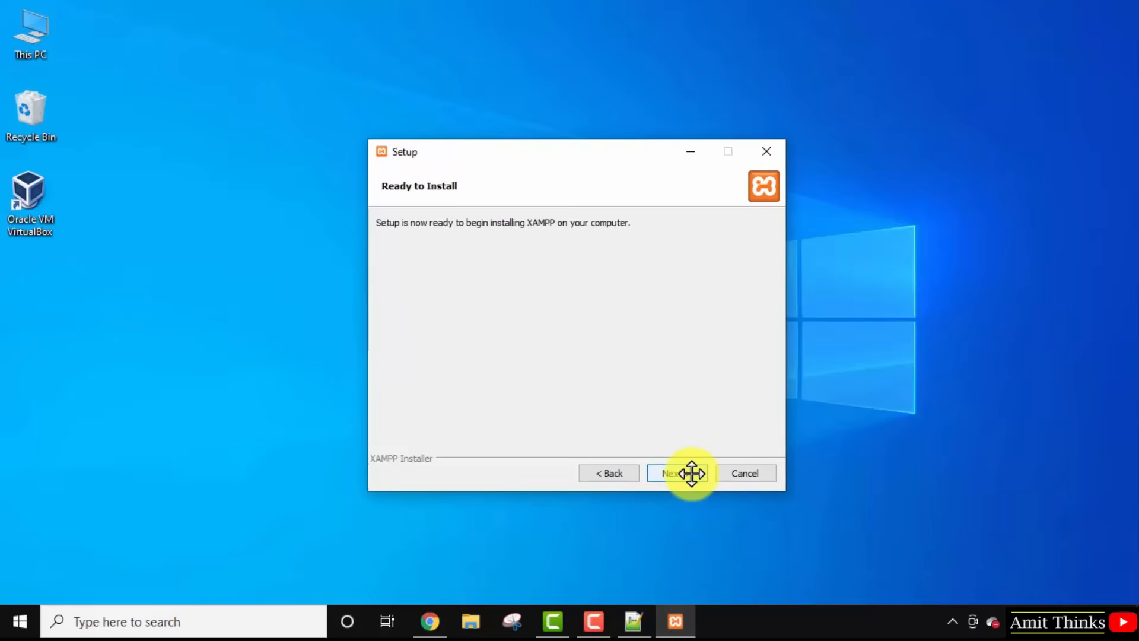
pyautogui.click(691, 472)
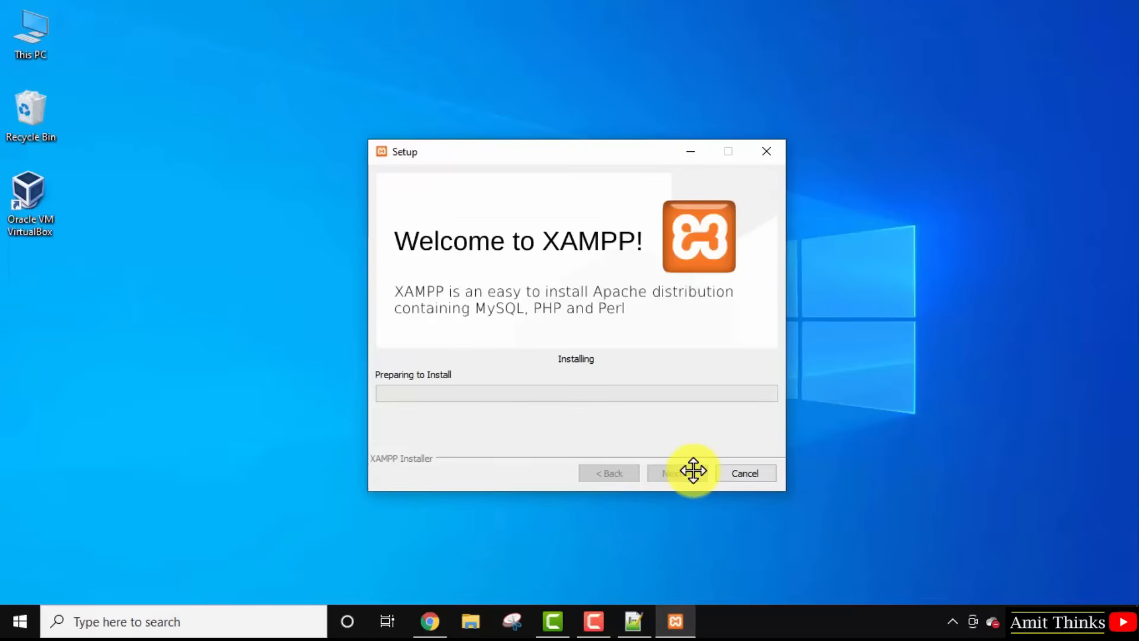
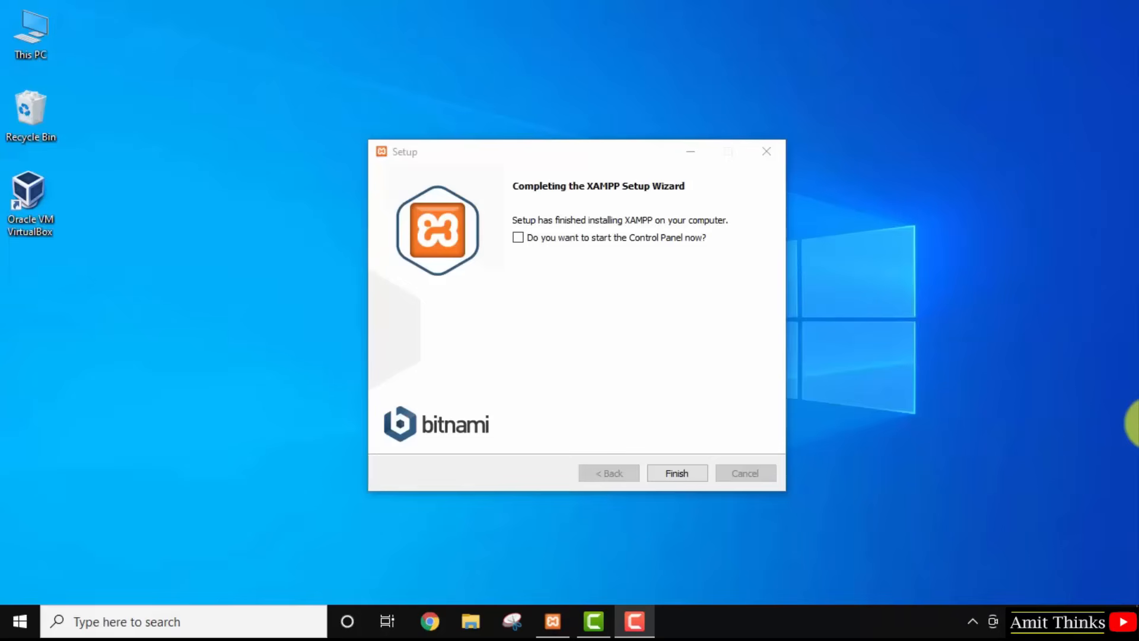
# Finish the XAMPP setup without launching the Control Panel, then bring up File Explorer.
pyautogui.click(683, 474)
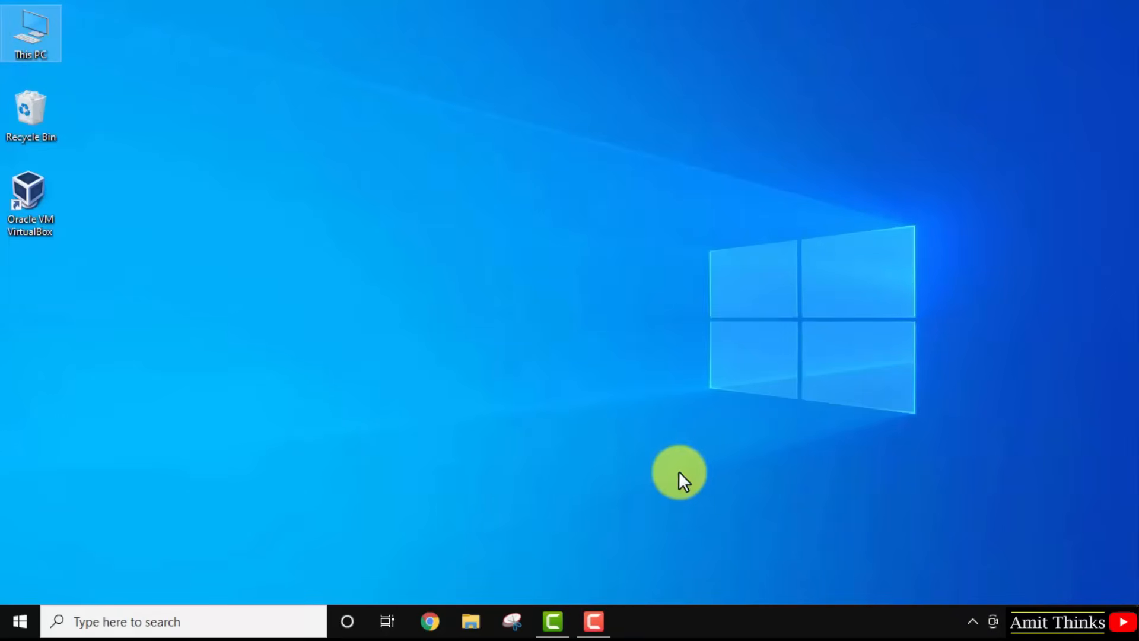
pyautogui.click(469, 624)
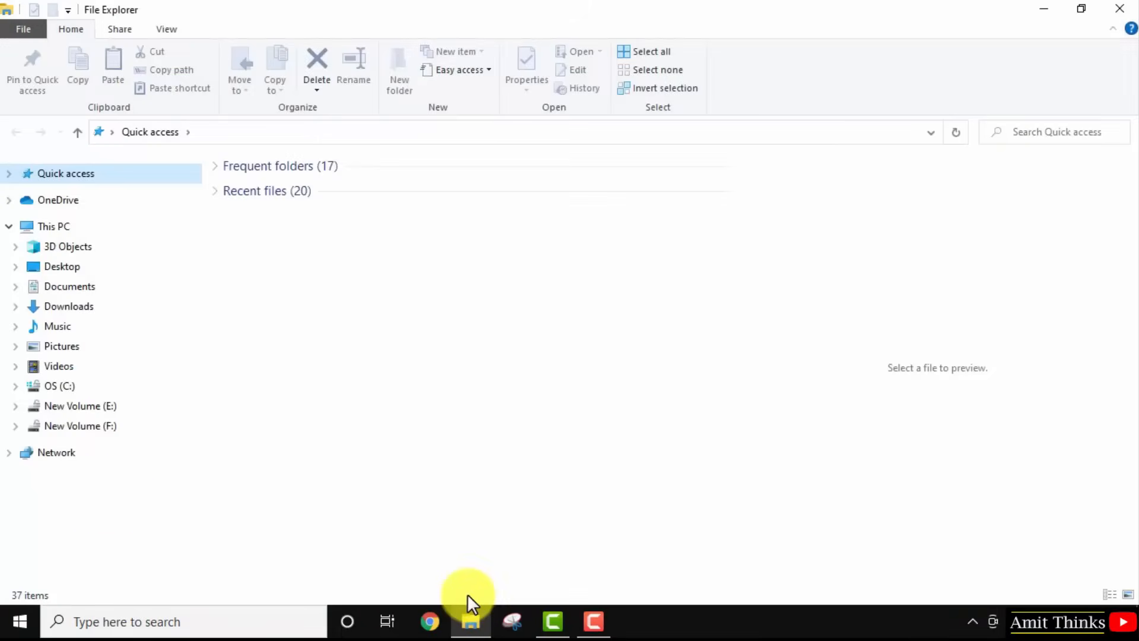
# Open C:\xampp and record 'XAMPP Location: C:\xampp' in the Notepad++ notes.
pyautogui.click(72, 387)
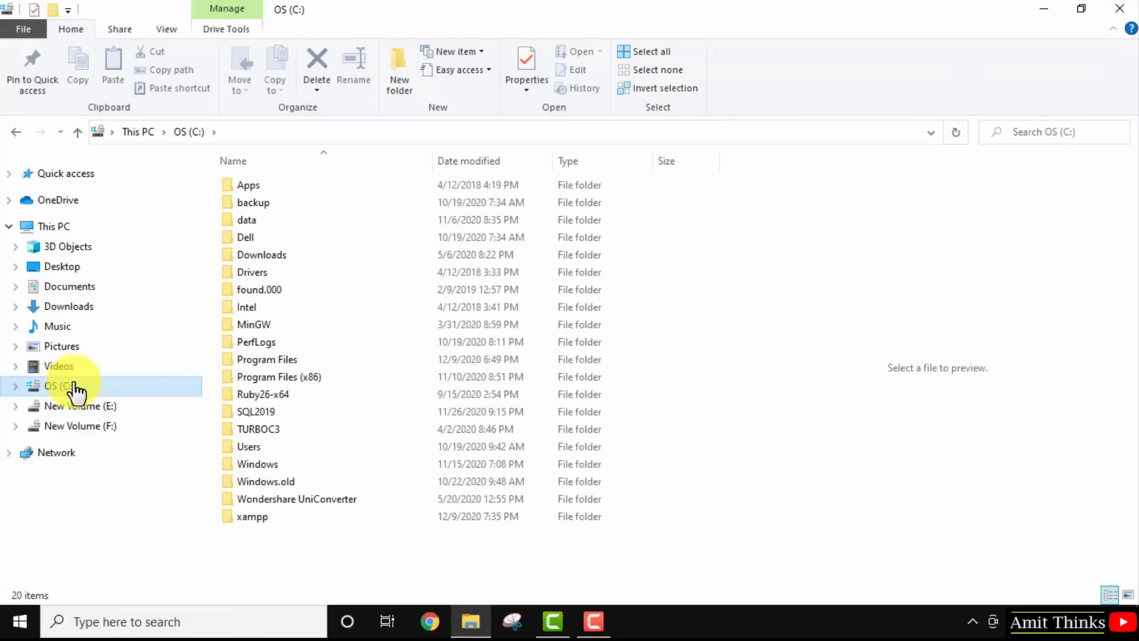
pyautogui.click(265, 517)
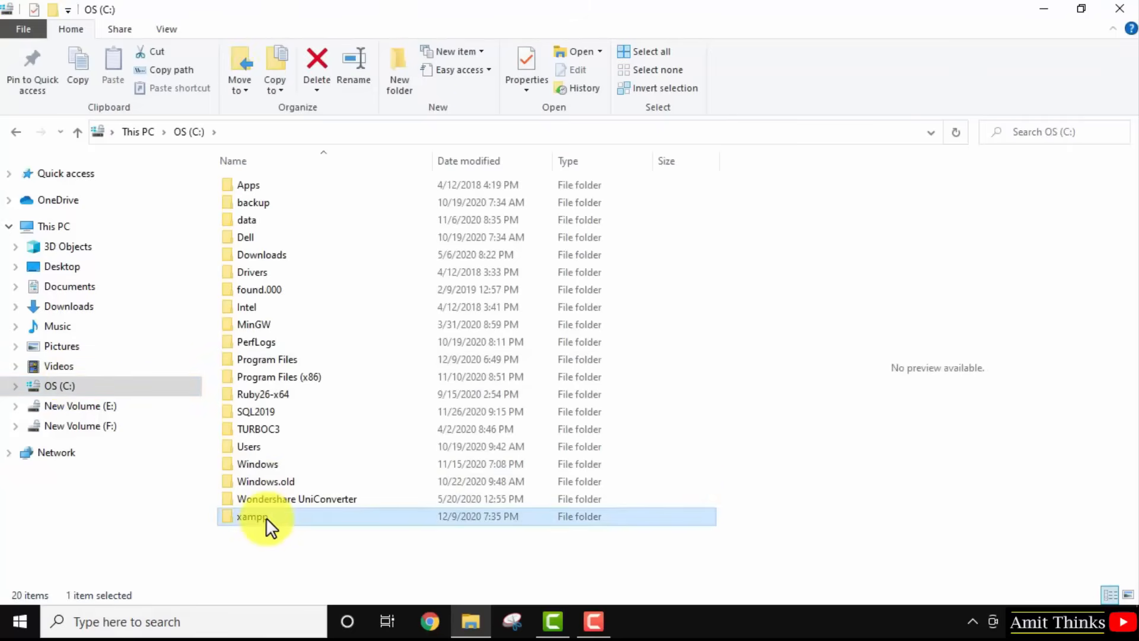
pyautogui.doubleClick(266, 518)
pyautogui.click(487, 132)
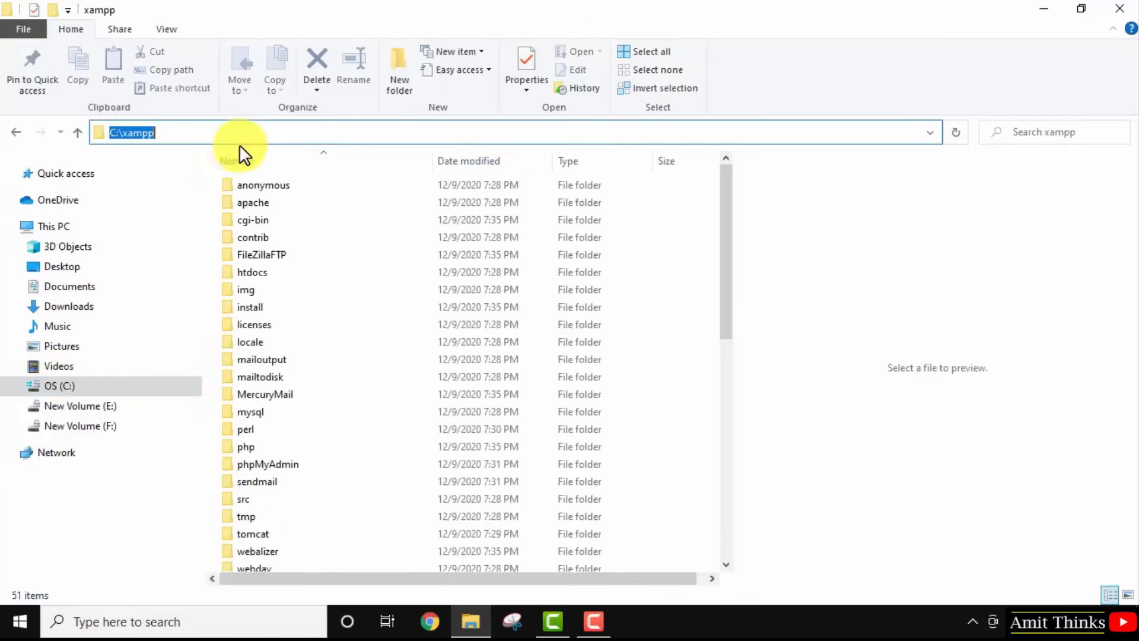
pyautogui.rightClick(134, 129)
pyautogui.click(170, 178)
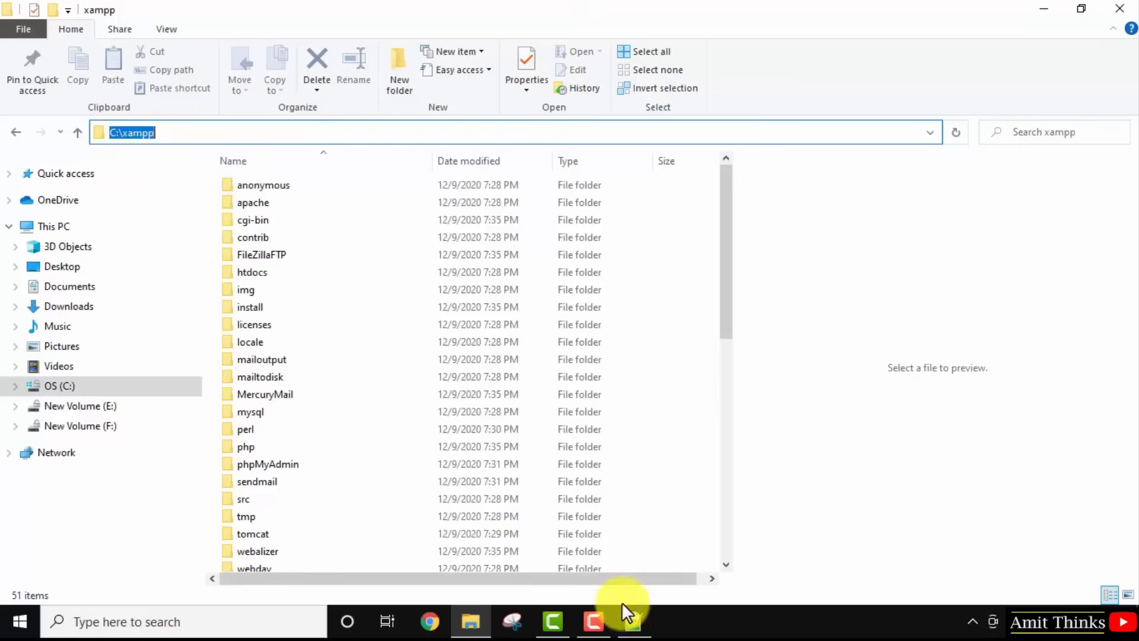
pyautogui.click(633, 622)
pyautogui.write('X')
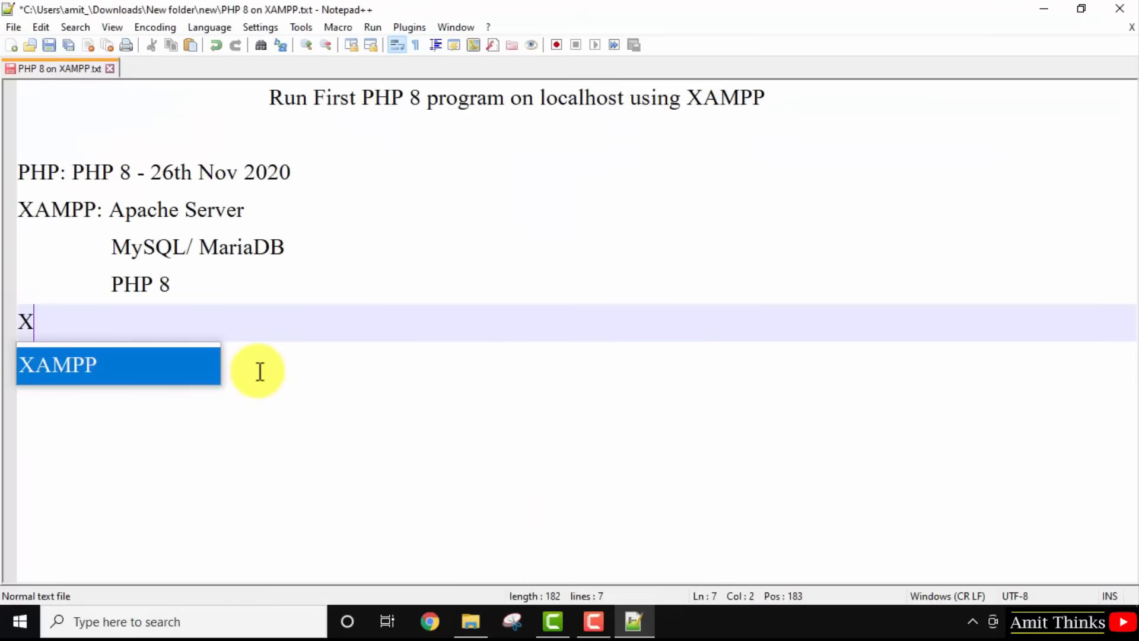
pyautogui.write('AMPP Loca')
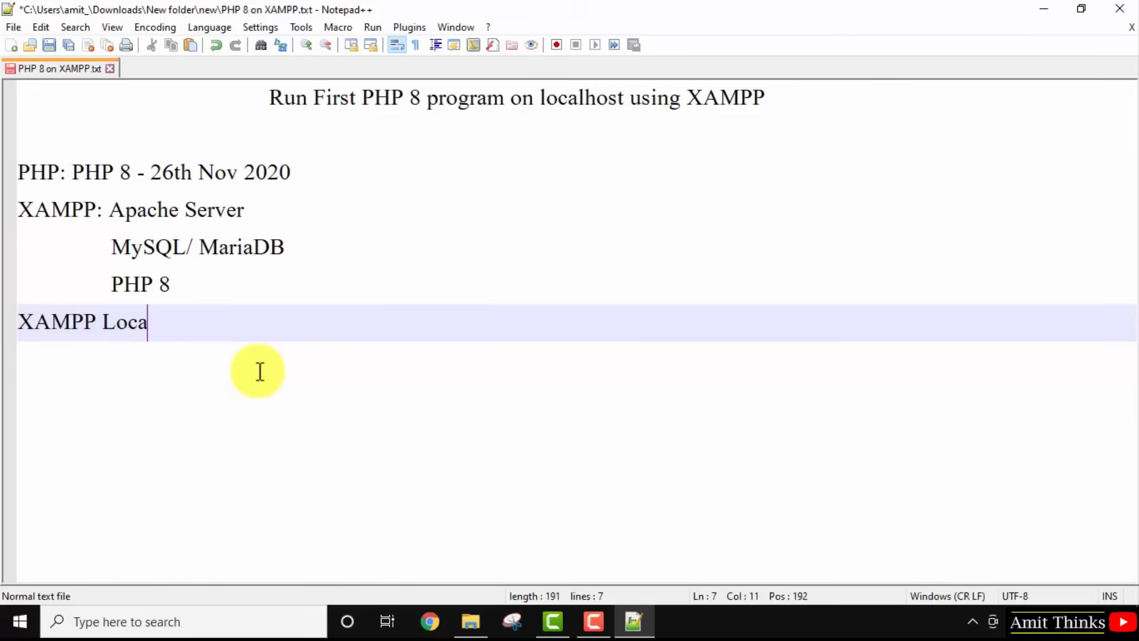
pyautogui.write('tion:')
pyautogui.hotkey('ctrl', 'v')
pyautogui.press('Return')
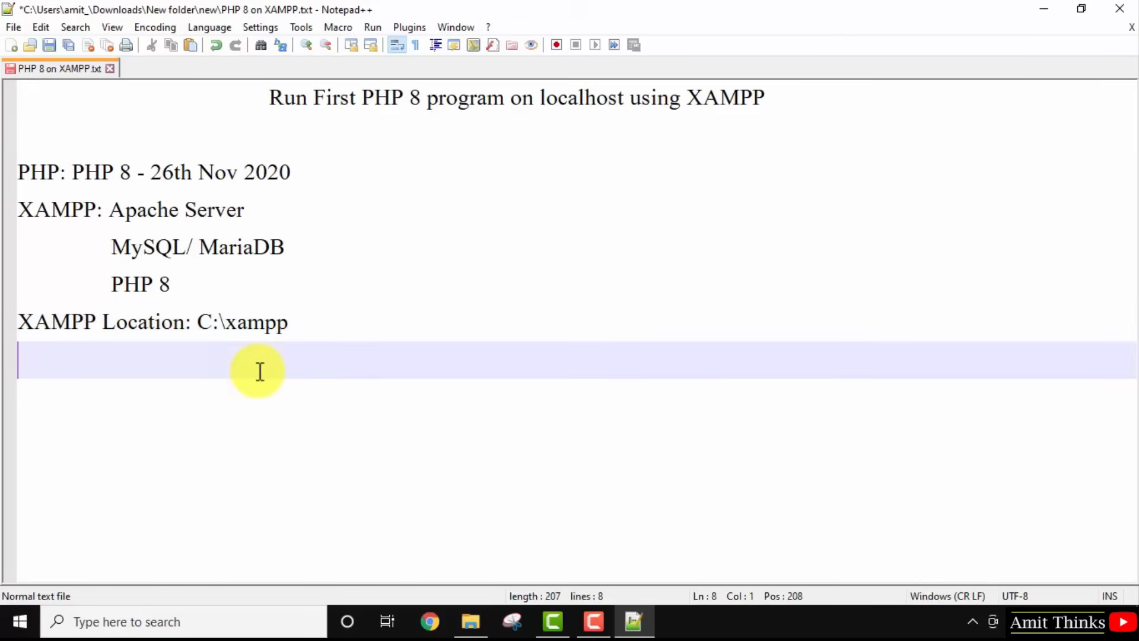
# Create a new folder named AmitProject inside C:\xampp\htdocs.
pyautogui.click(472, 621)
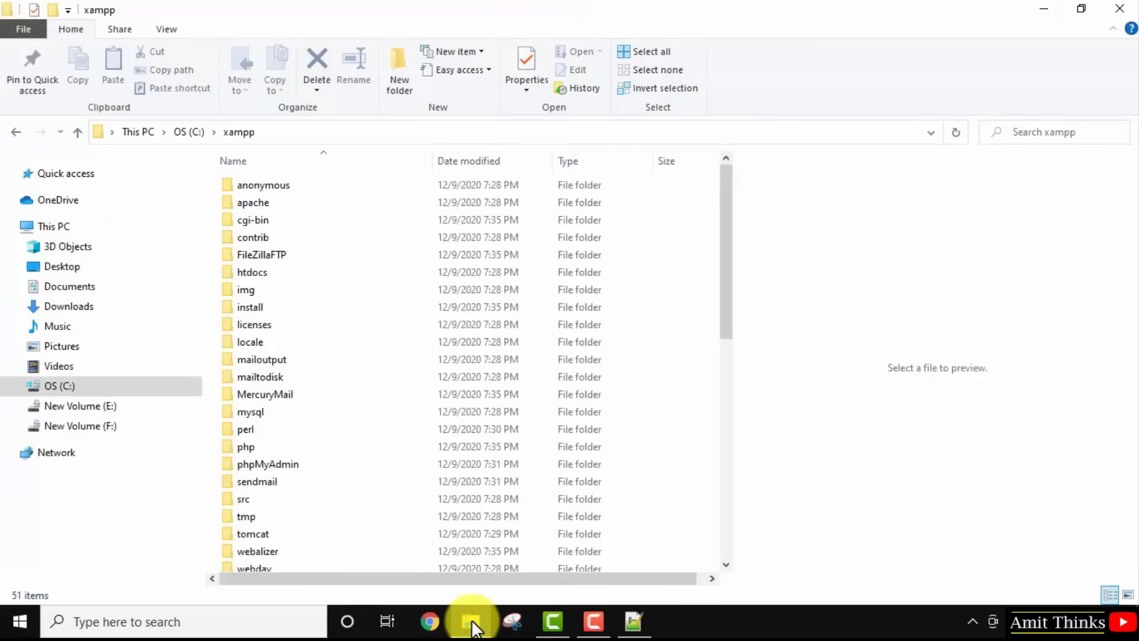
pyautogui.doubleClick(272, 270)
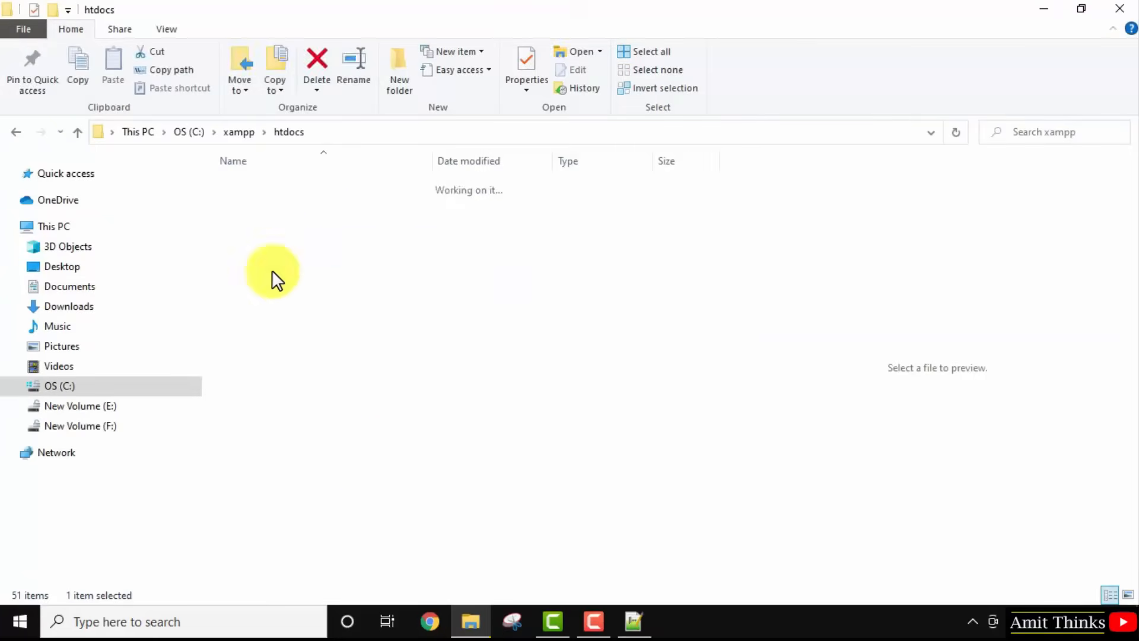
pyautogui.click(404, 84)
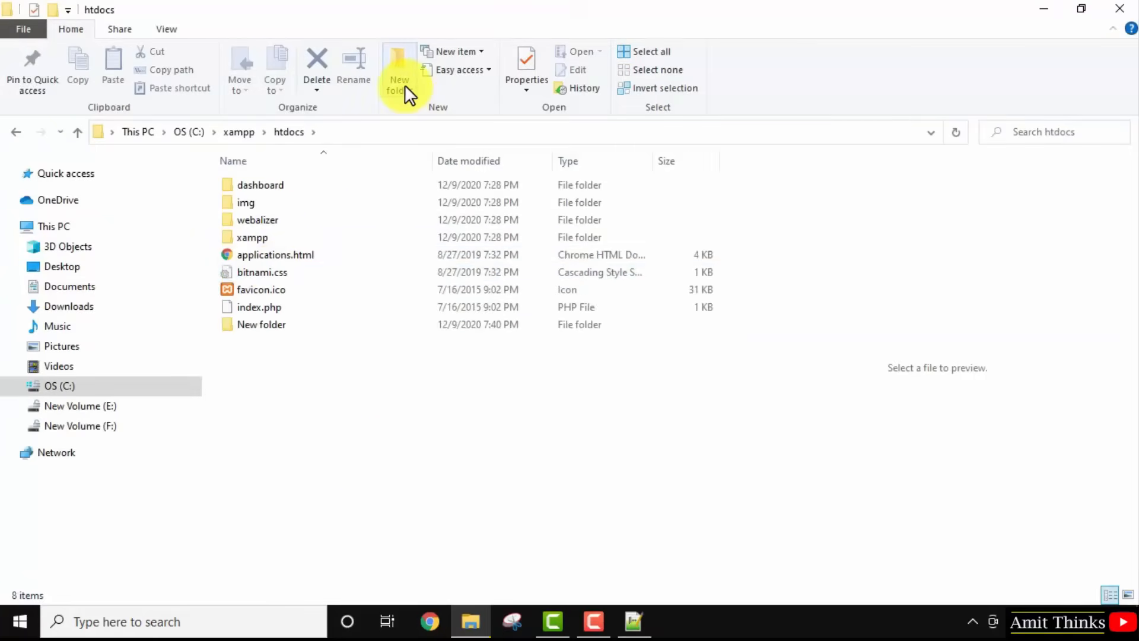
pyautogui.write('Amitproject')
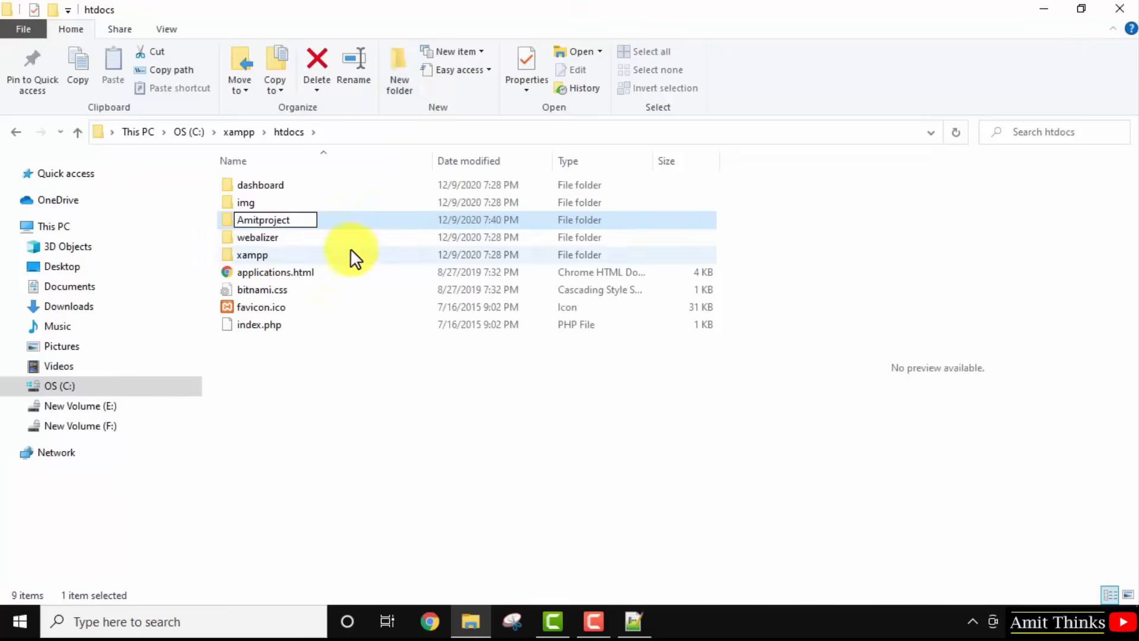
pyautogui.click(265, 221)
pyautogui.press('BackSpace')
pyautogui.write('P')
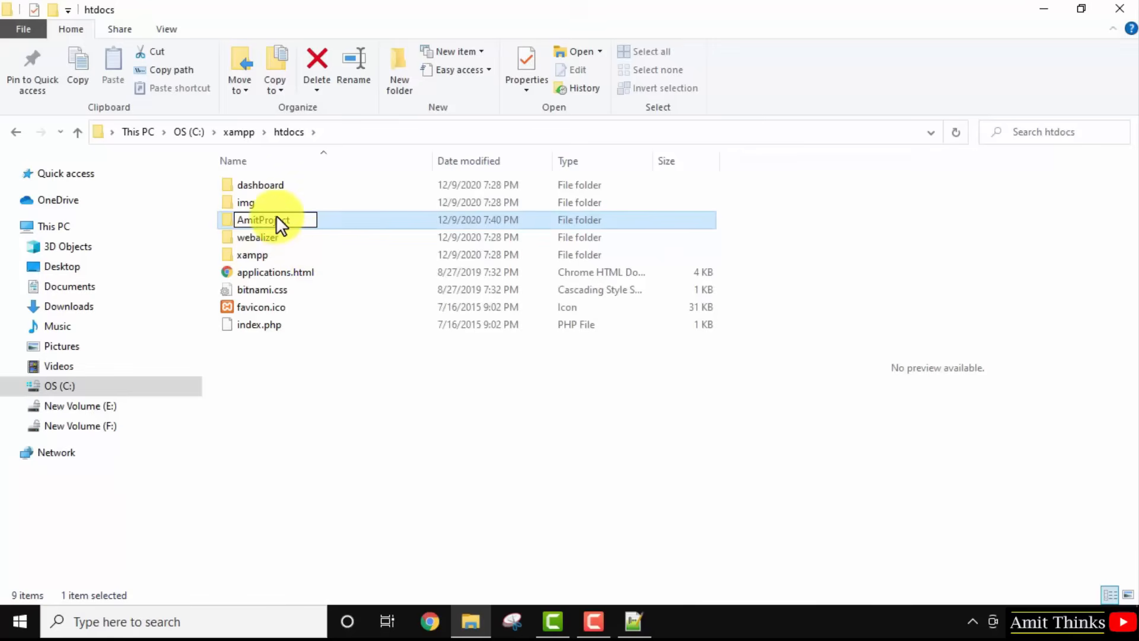
pyautogui.press('Return')
# Open the AmitProject folder and copy its path from the address bar.
pyautogui.doubleClick(263, 184)
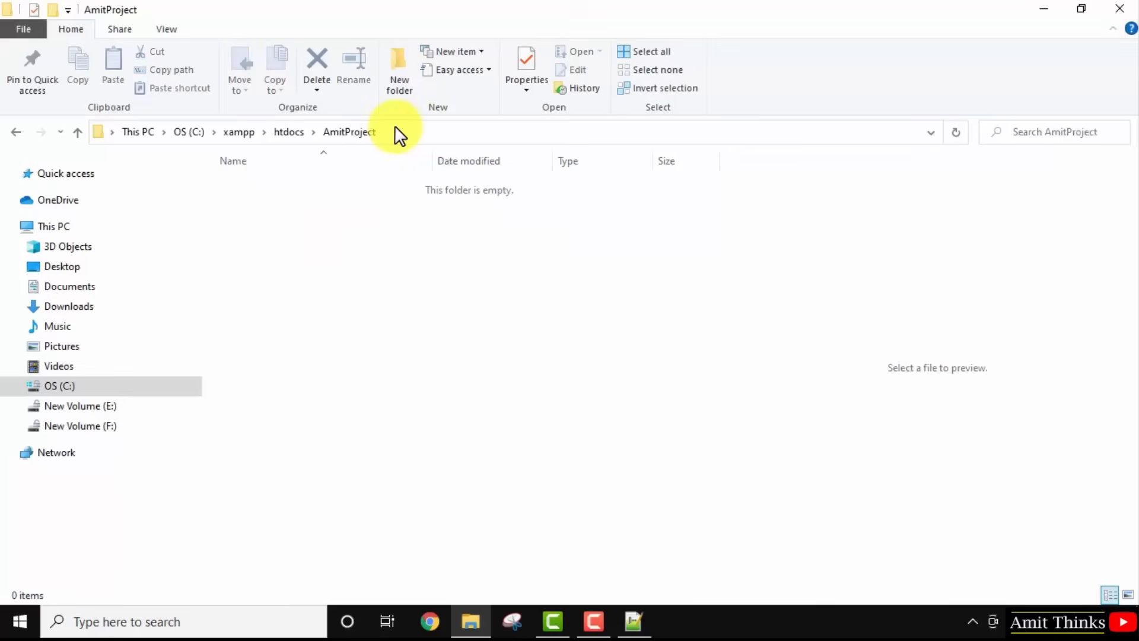
pyautogui.click(394, 132)
pyautogui.rightClick(209, 138)
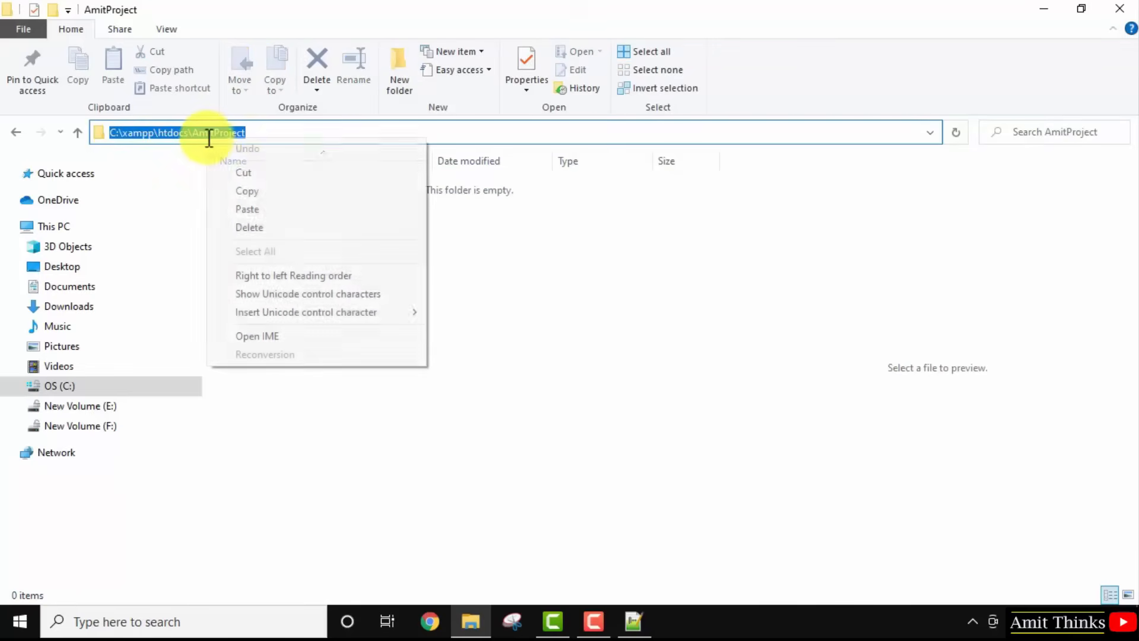
pyautogui.click(247, 191)
pyautogui.click(634, 623)
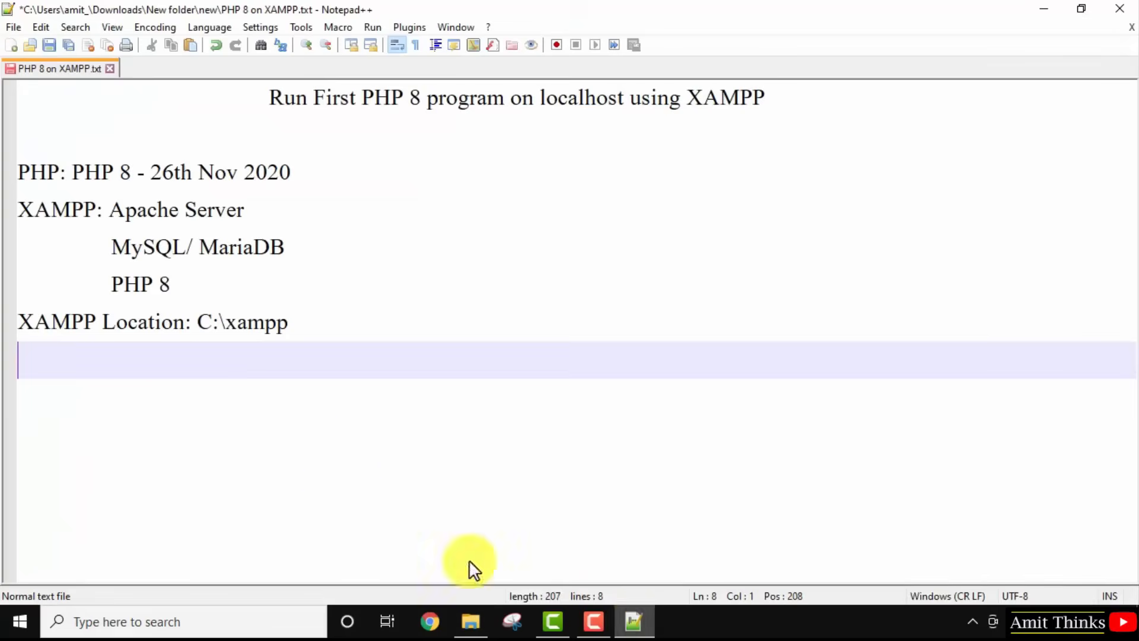
# Add a 'Project Location:' line with the AmitProject path to the notes.
pyautogui.write('Project Locati')
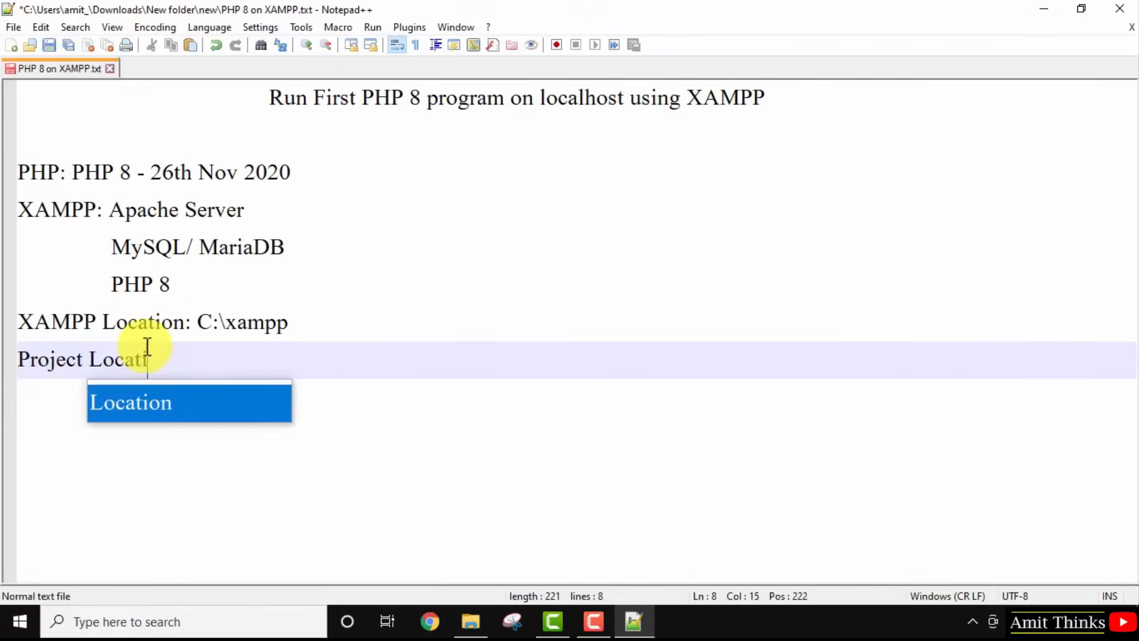
pyautogui.write('on:')
pyautogui.hotkey('ctrl', 'v')
pyautogui.click(1045, 8)
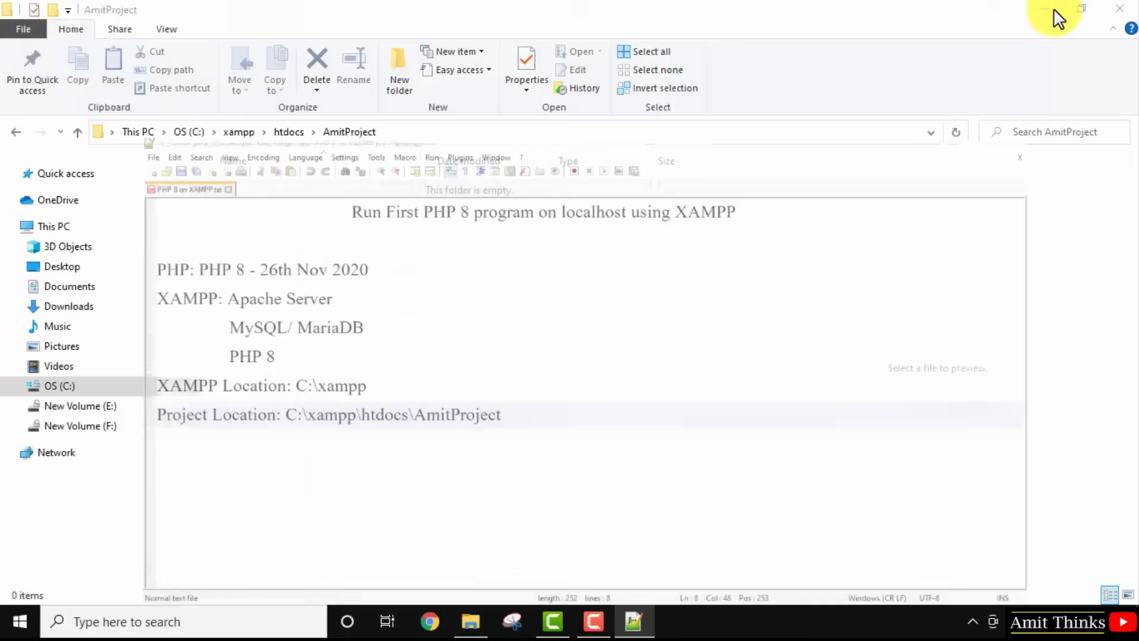
# Create a new text document in AmitProject renamed to demo.php, confirming the extension change.
pyautogui.rightClick(370, 294)
pyautogui.moveTo(523, 516)
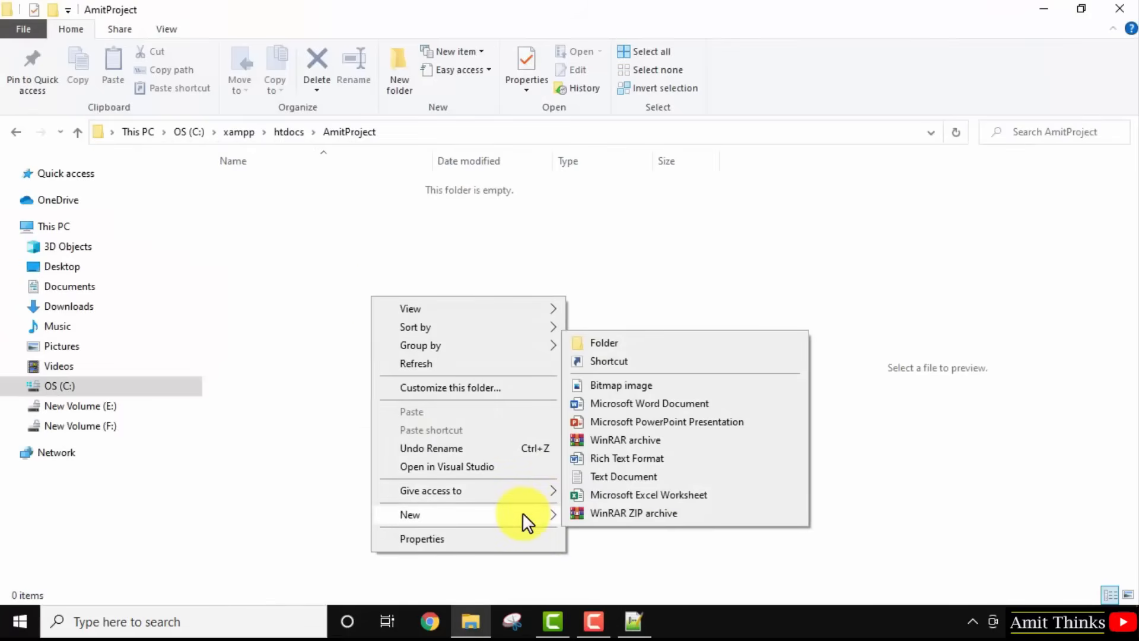
pyautogui.click(656, 474)
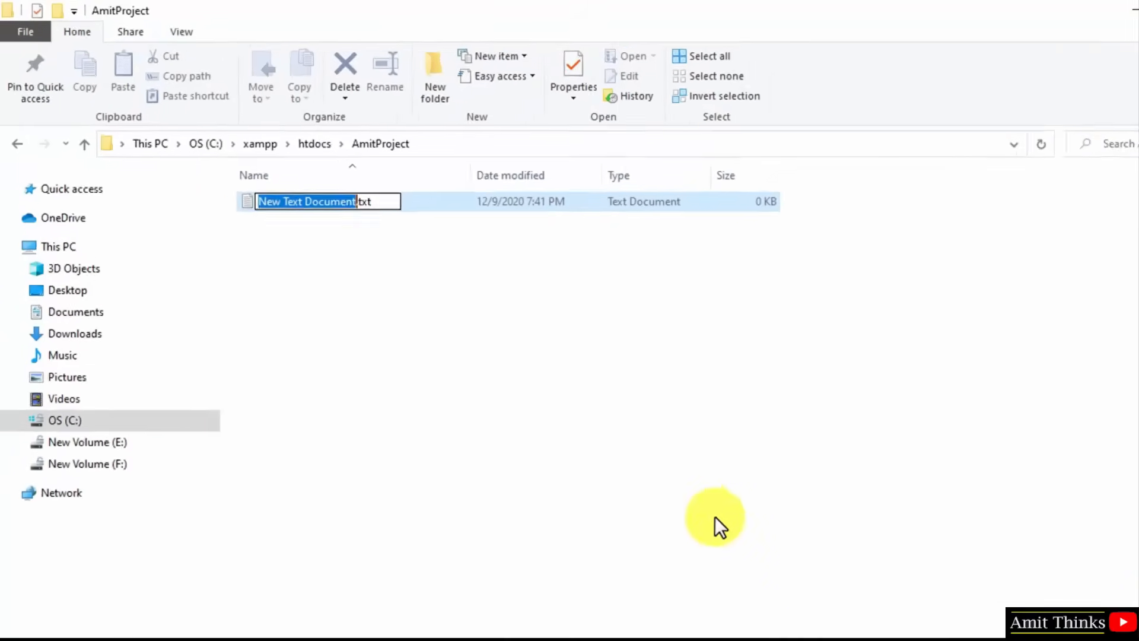
pyautogui.write('demo')
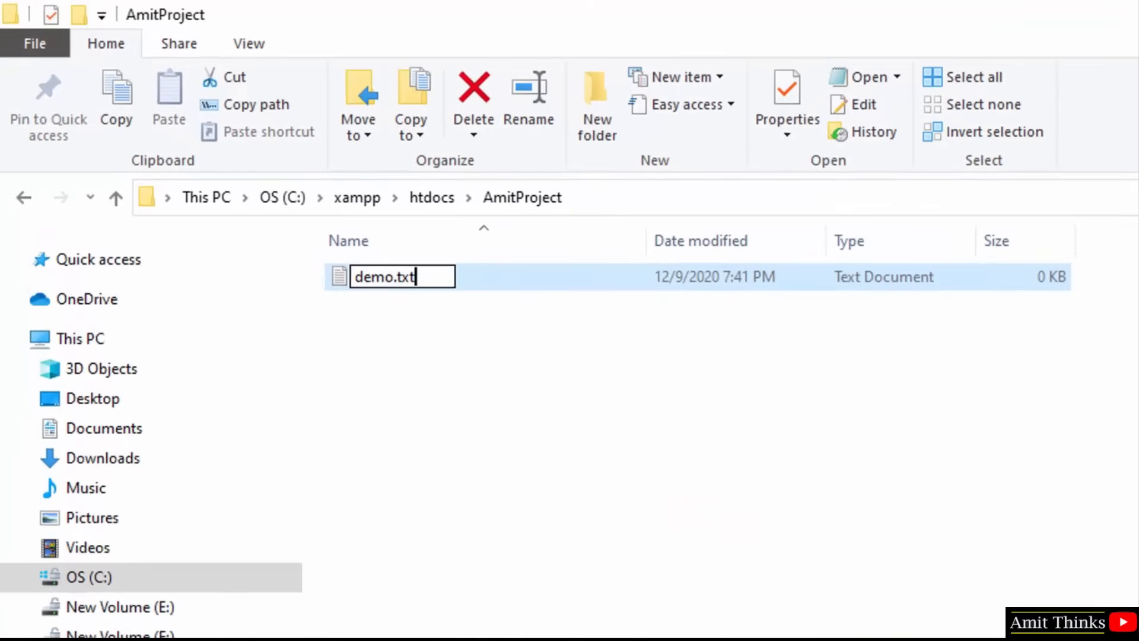
pyautogui.press('BackSpace')
pyautogui.press('BackSpace')
pyautogui.press('BackSpace')
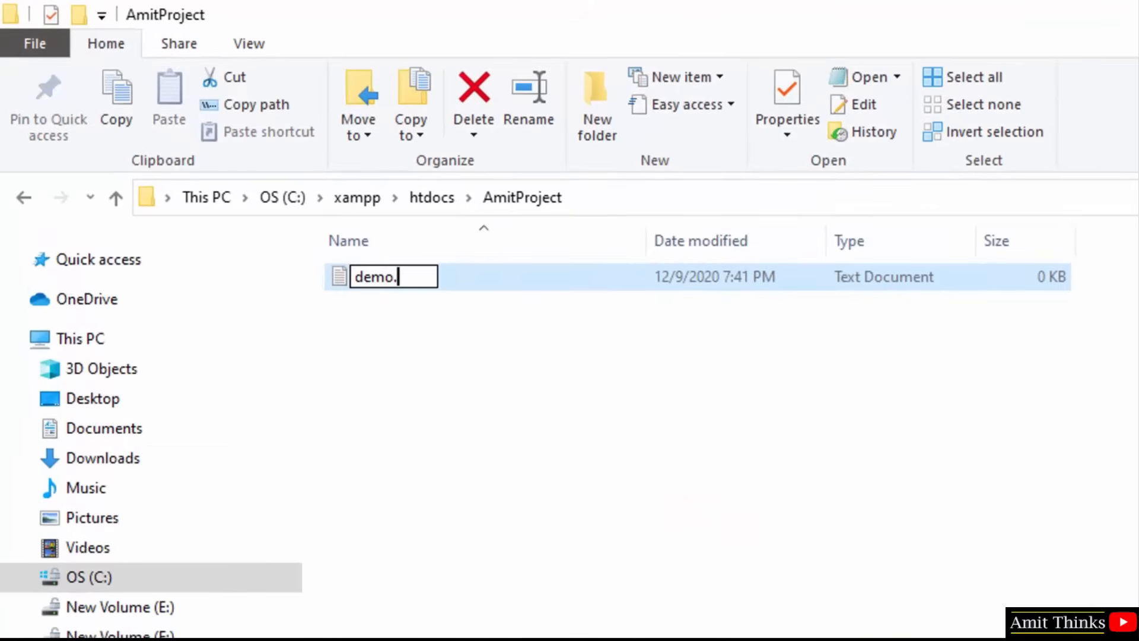
pyautogui.write('php')
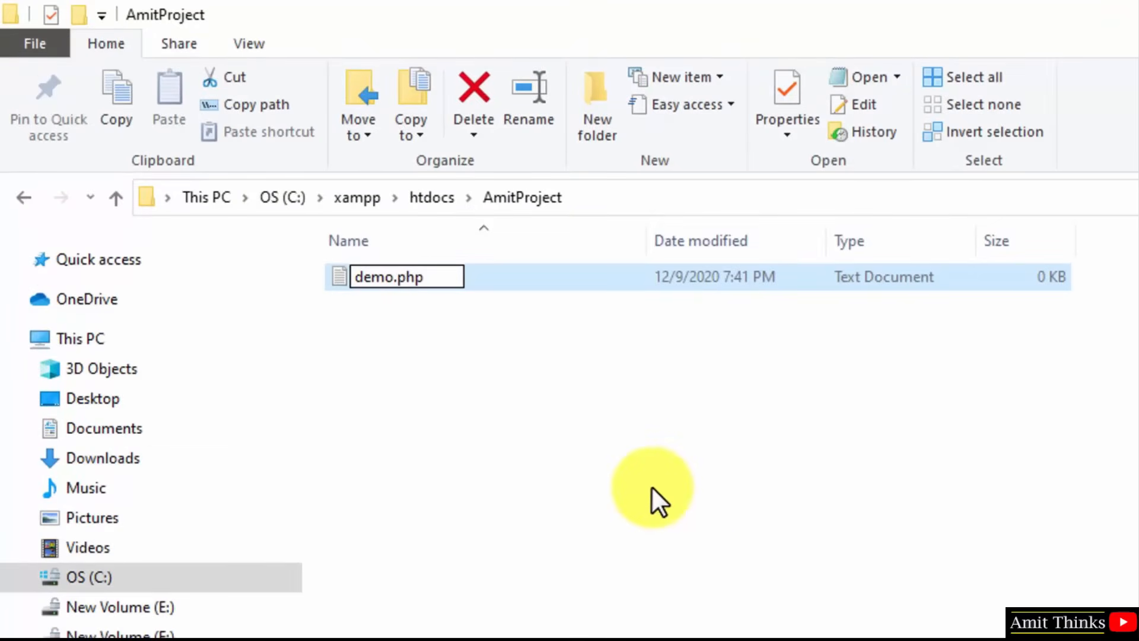
pyautogui.click(666, 436)
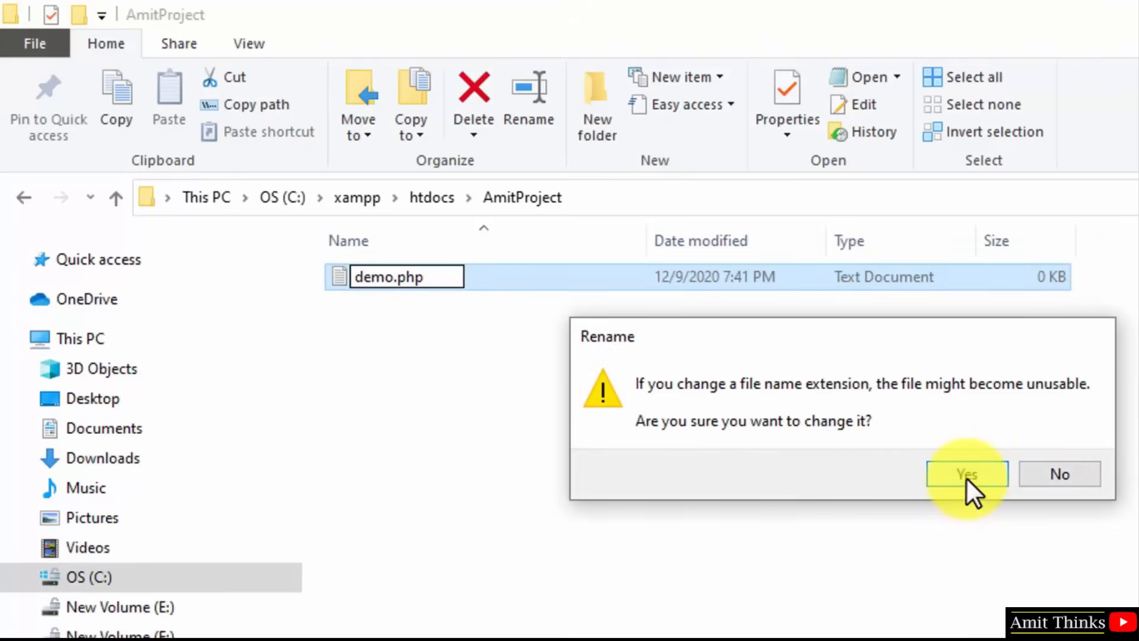
pyautogui.click(965, 473)
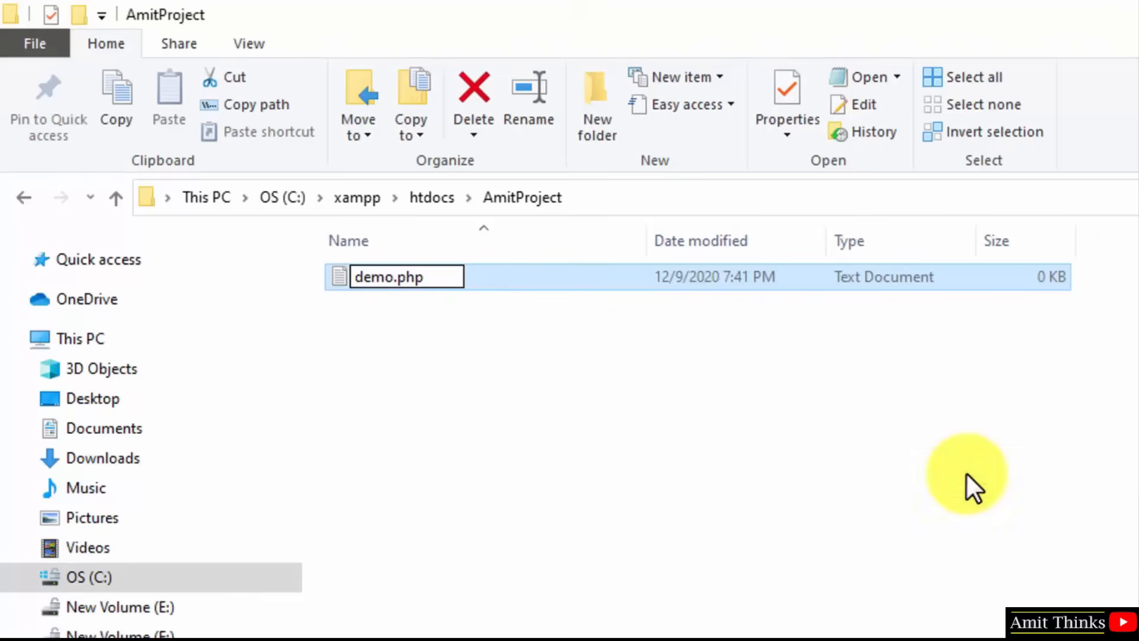
pyautogui.click(411, 274)
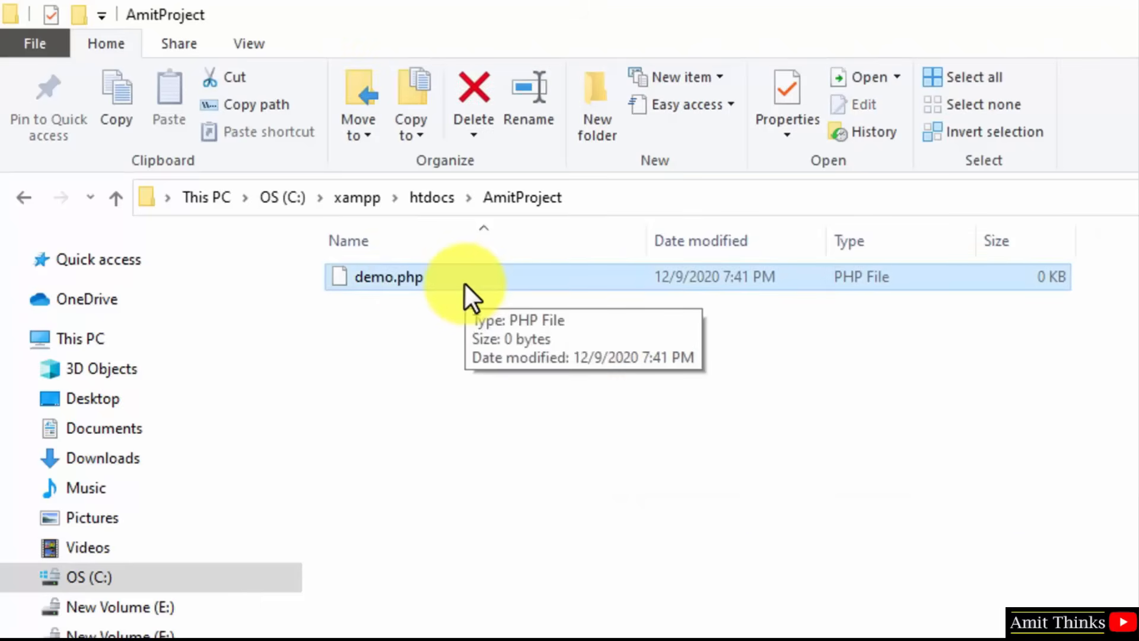
pyautogui.rightClick(849, 280)
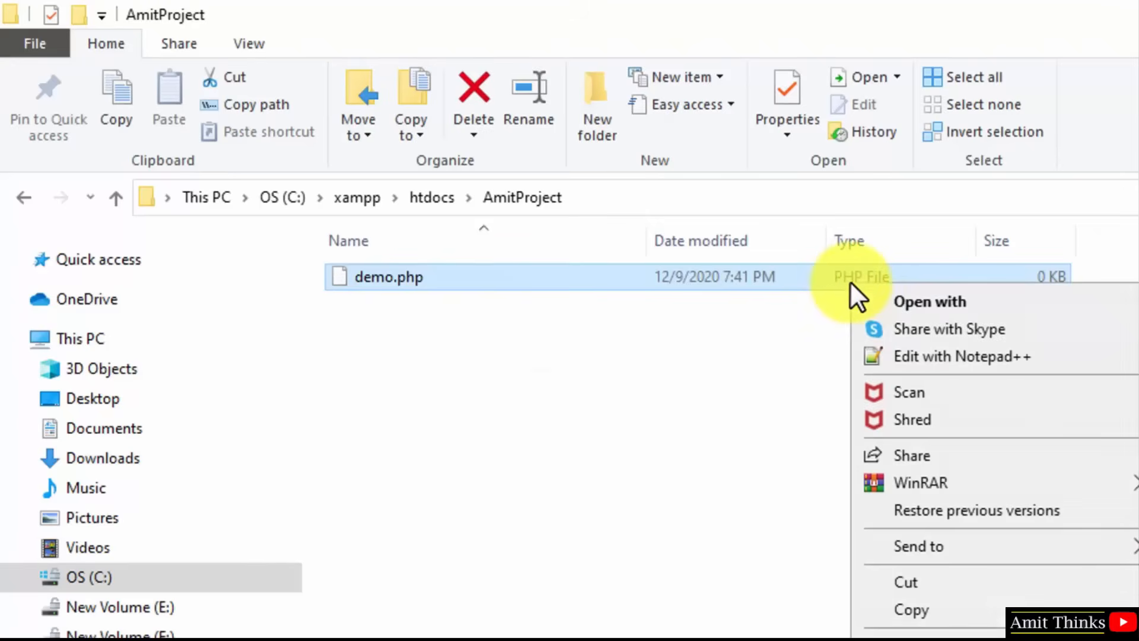
# Open demo.php in Notepad++ and write a PHP block echoing 'First PHP 8 program on localhost Windows 10'.
pyautogui.click(999, 357)
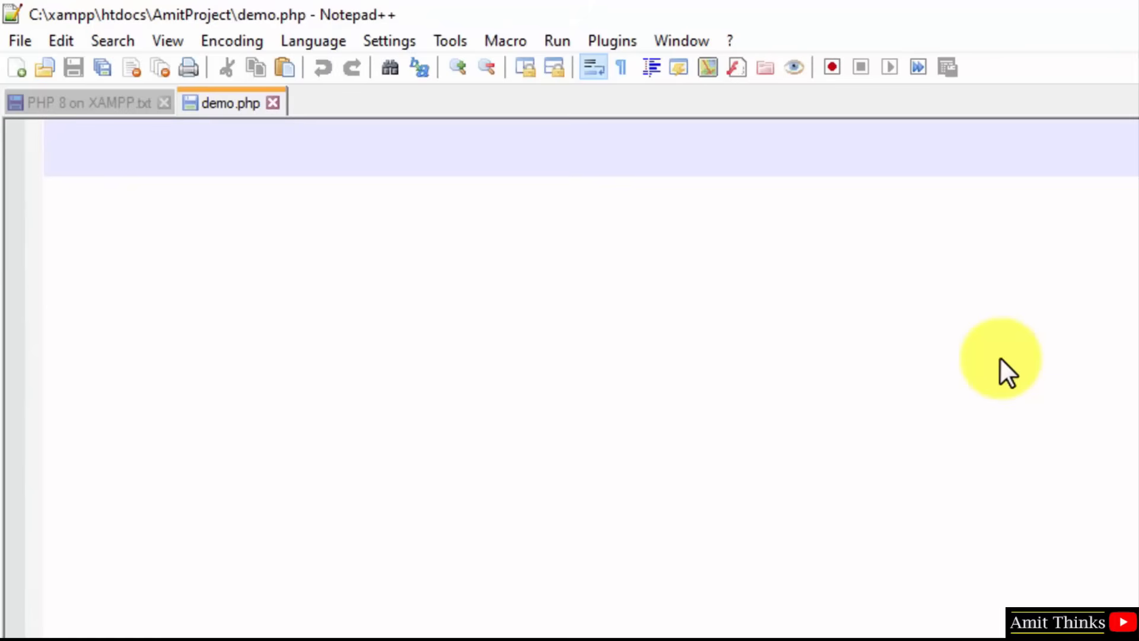
pyautogui.write('<?')
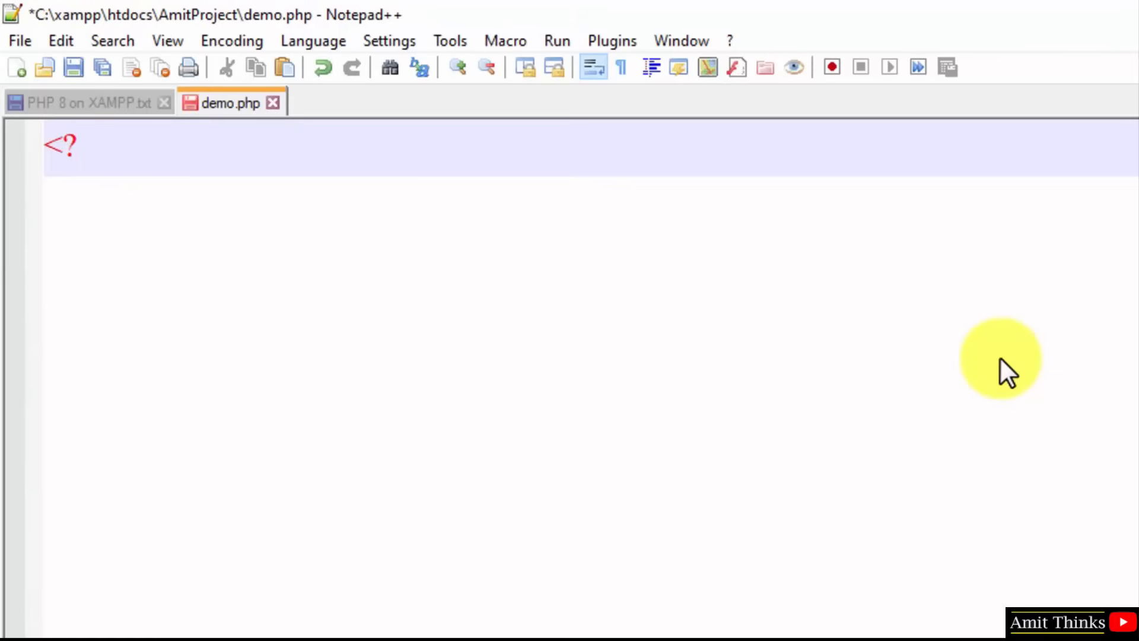
pyautogui.write('php')
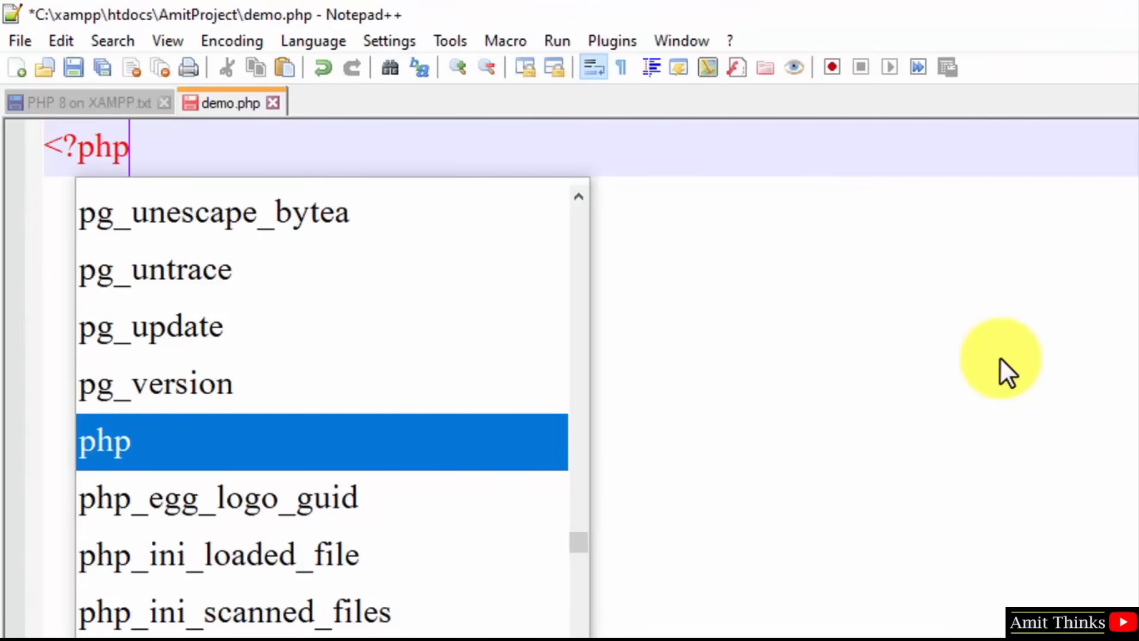
pyautogui.press('Return')
pyautogui.press('Return')
pyautogui.press('Return')
pyautogui.press('Return')
pyautogui.write('?>')
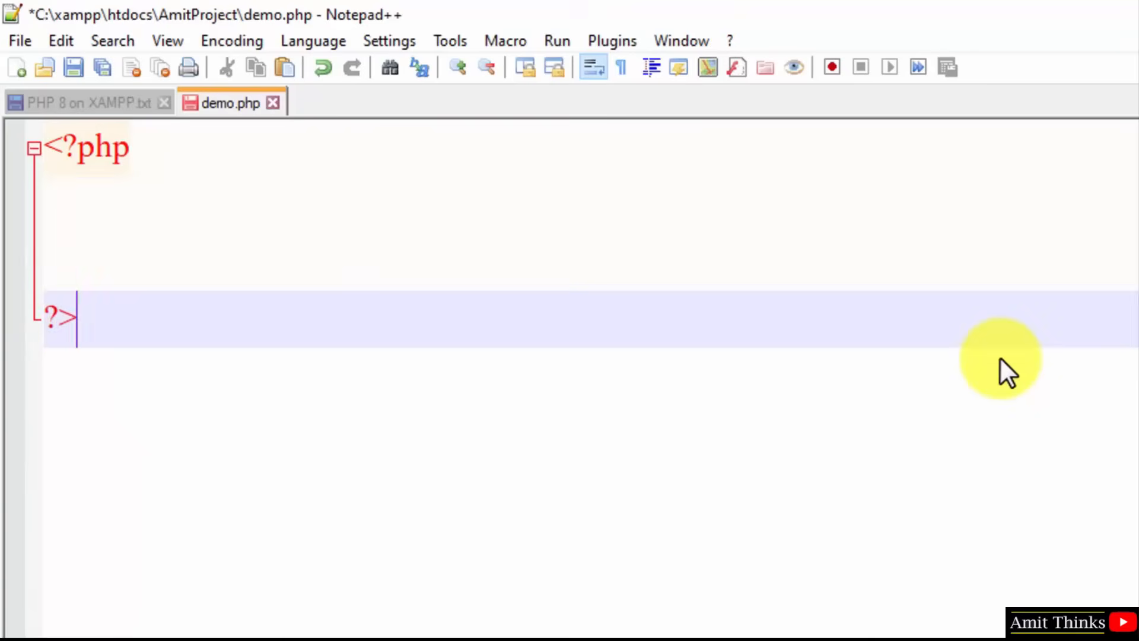
pyautogui.press('Up')
pyautogui.press('Up')
pyautogui.press('Return')
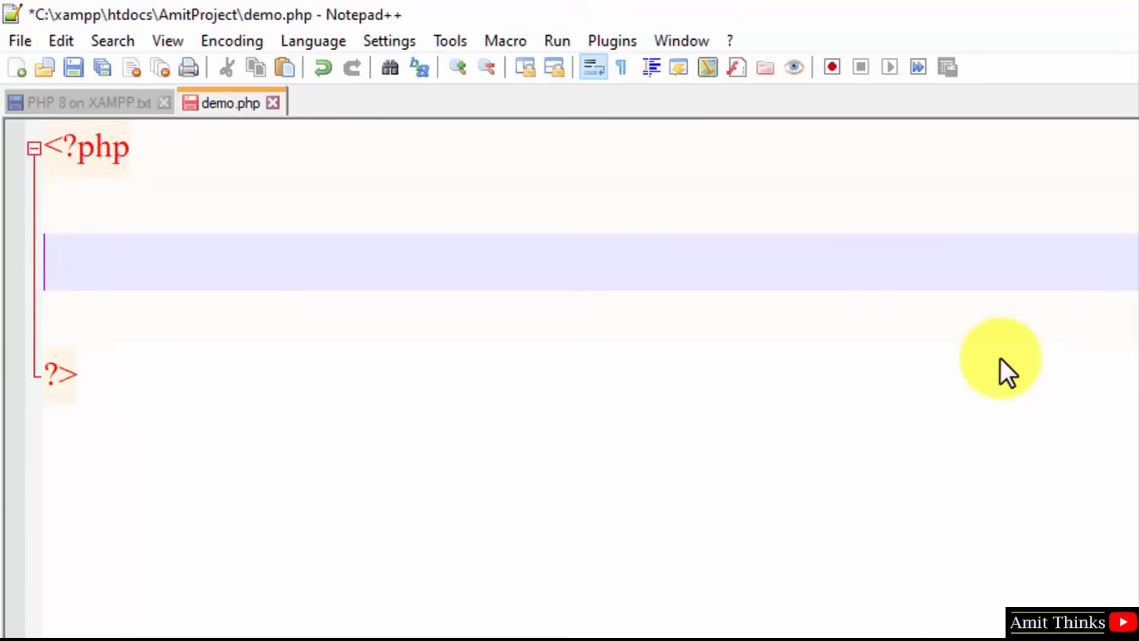
pyautogui.write('echo ')
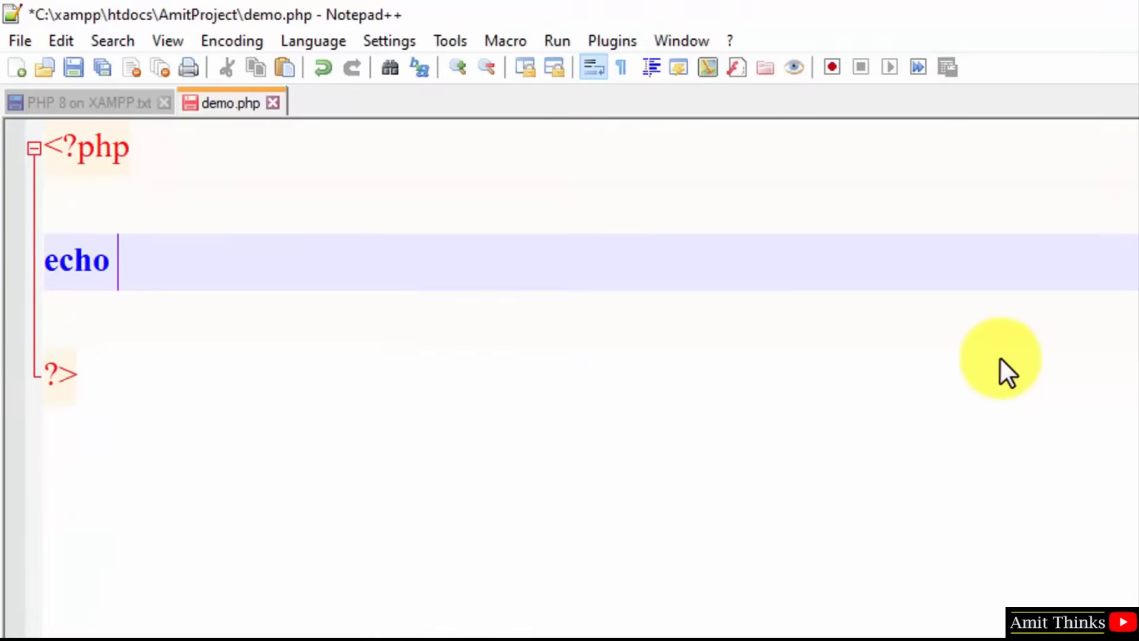
pyautogui.write('"')
pyautogui.write('First PHP 8 pr')
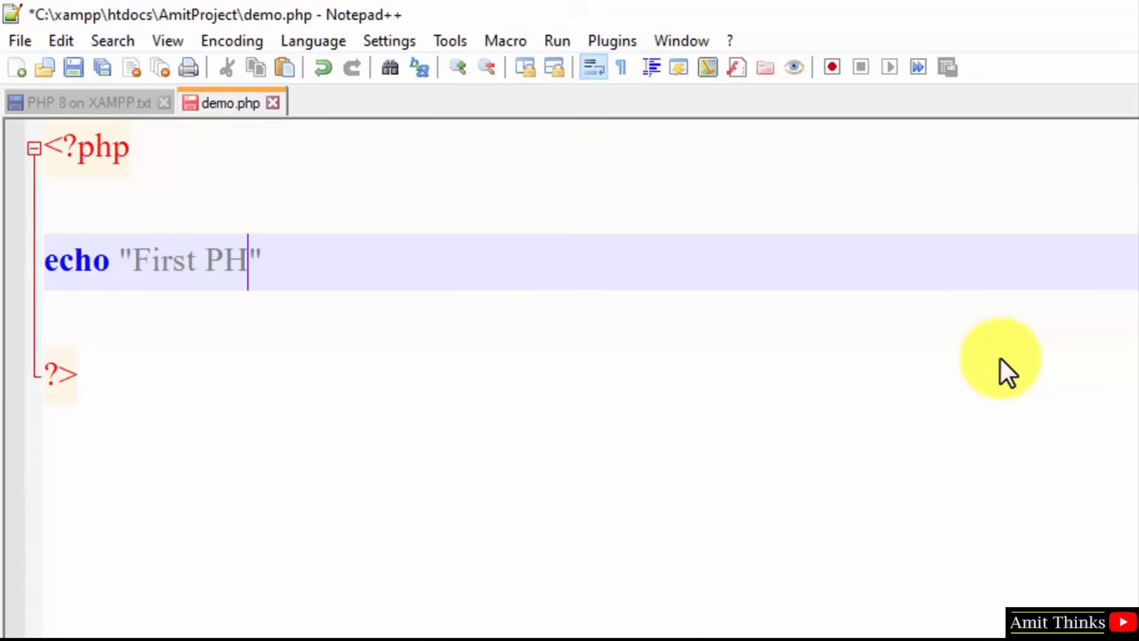
pyautogui.write('ogram on local')
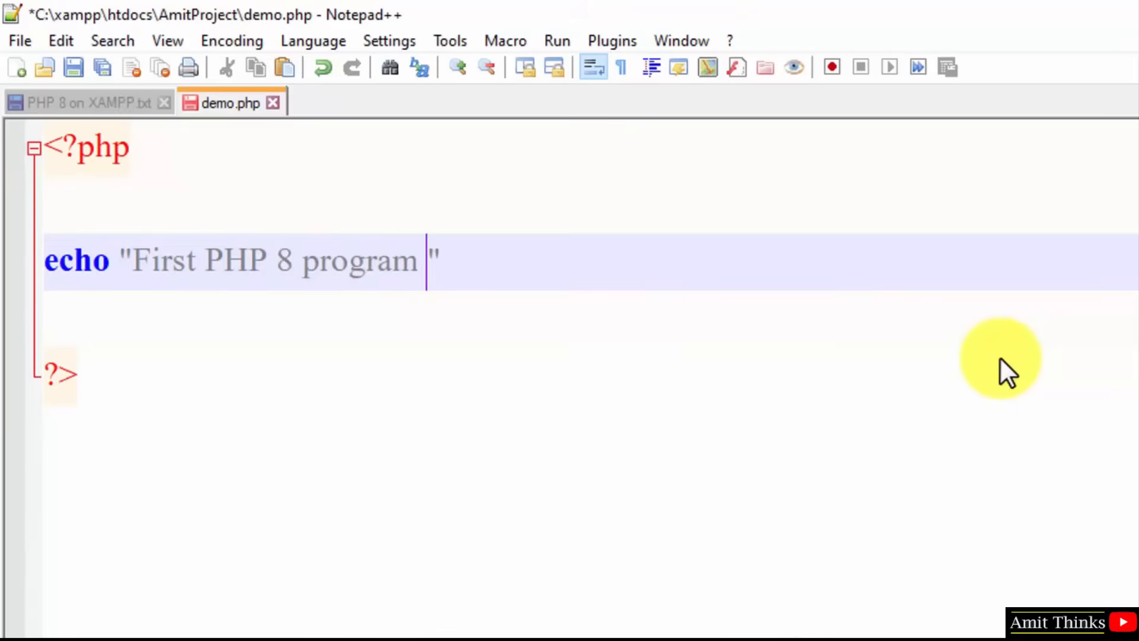
pyautogui.write('host Windows 10')
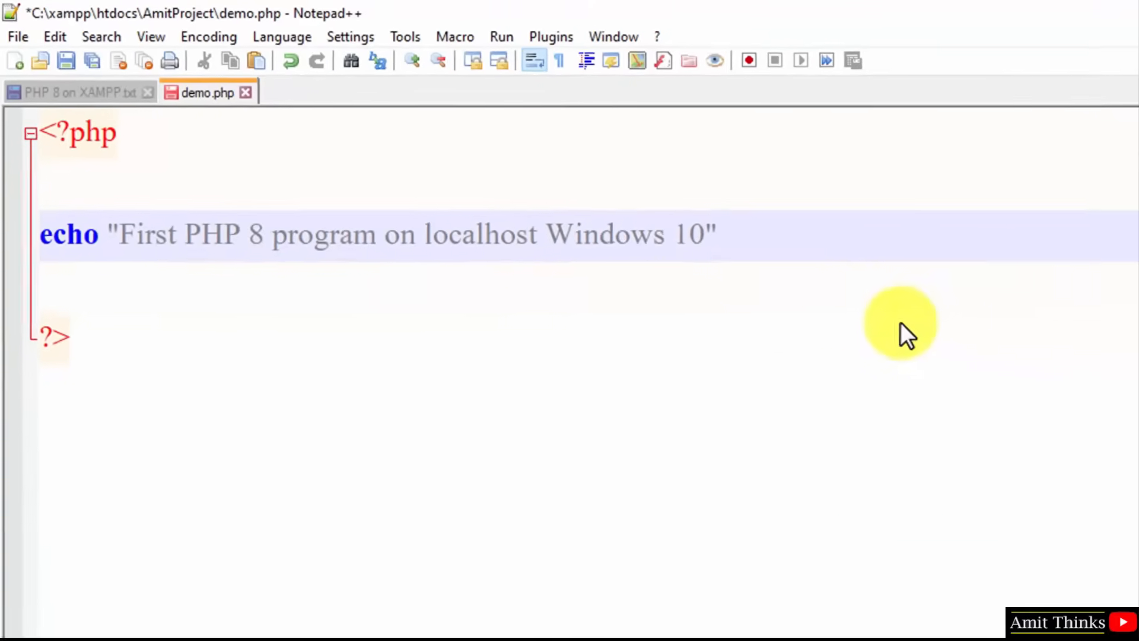
# Add a second line echo "<b>sample....</b>" and save demo.php.
pyautogui.click(787, 251)
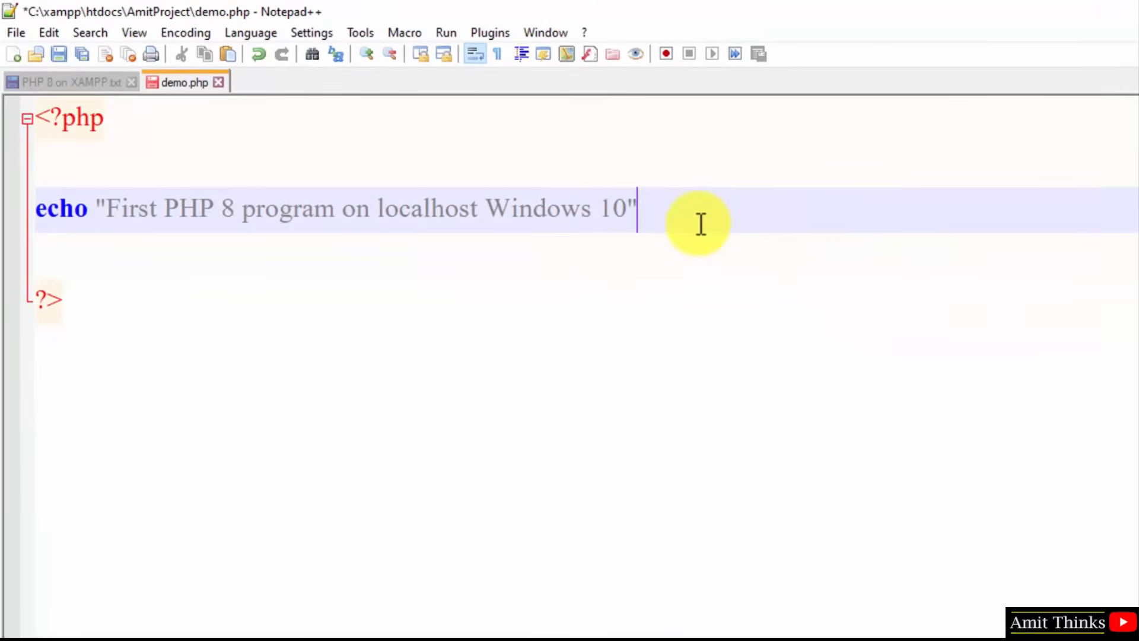
pyautogui.press('Return')
pyautogui.write('ech')
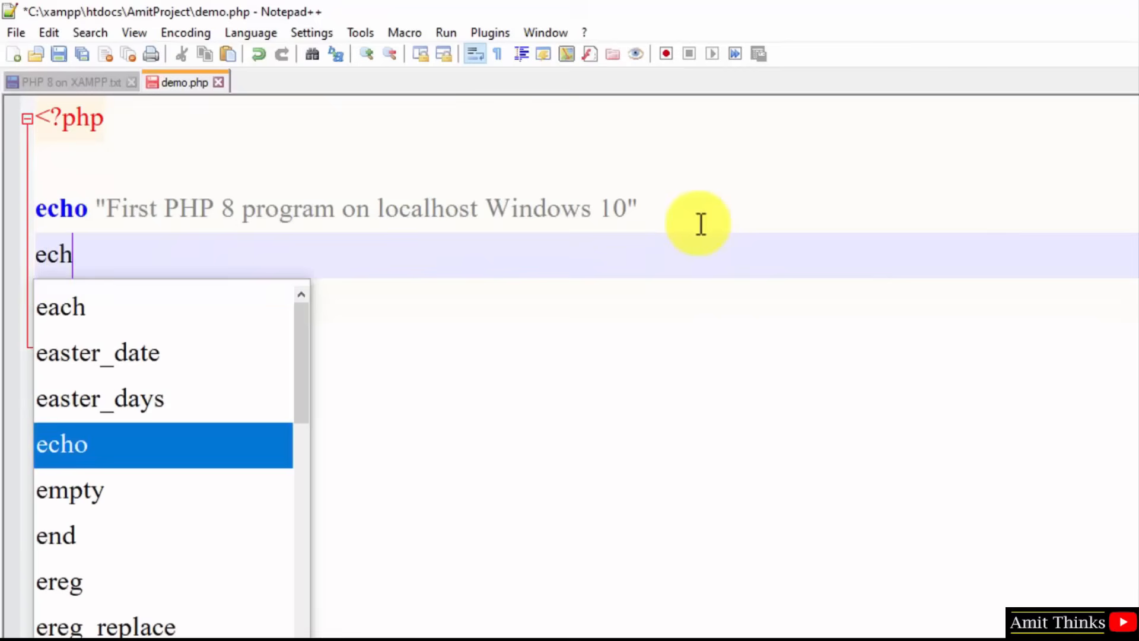
pyautogui.write('o ""')
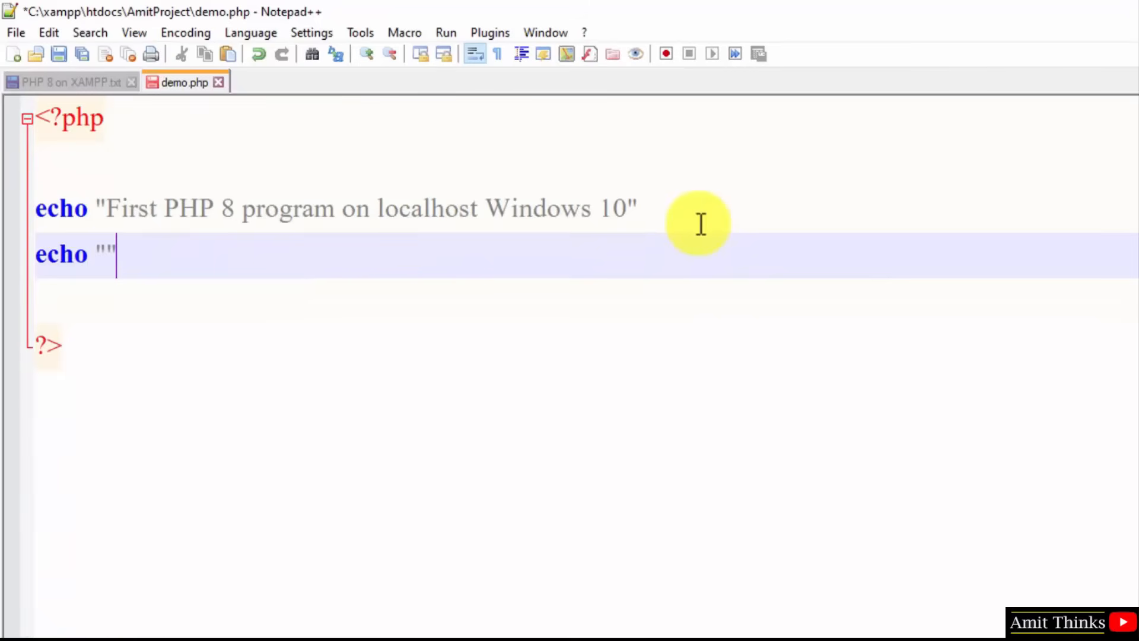
pyautogui.press('Left')
pyautogui.write('<')
pyautogui.write('p>')
pyautogui.press('BackSpace')
pyautogui.press('BackSpace')
pyautogui.write('b></b>')
pyautogui.press('Left')
pyautogui.press('Left')
pyautogui.press('Left')
pyautogui.press('Left')
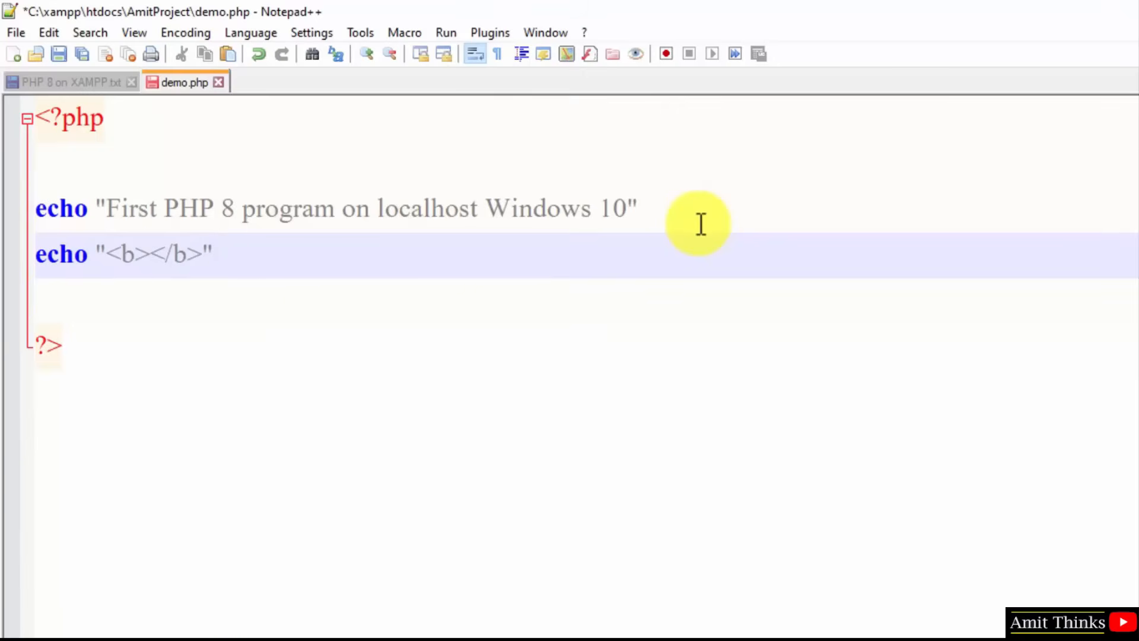
pyautogui.write('sample....')
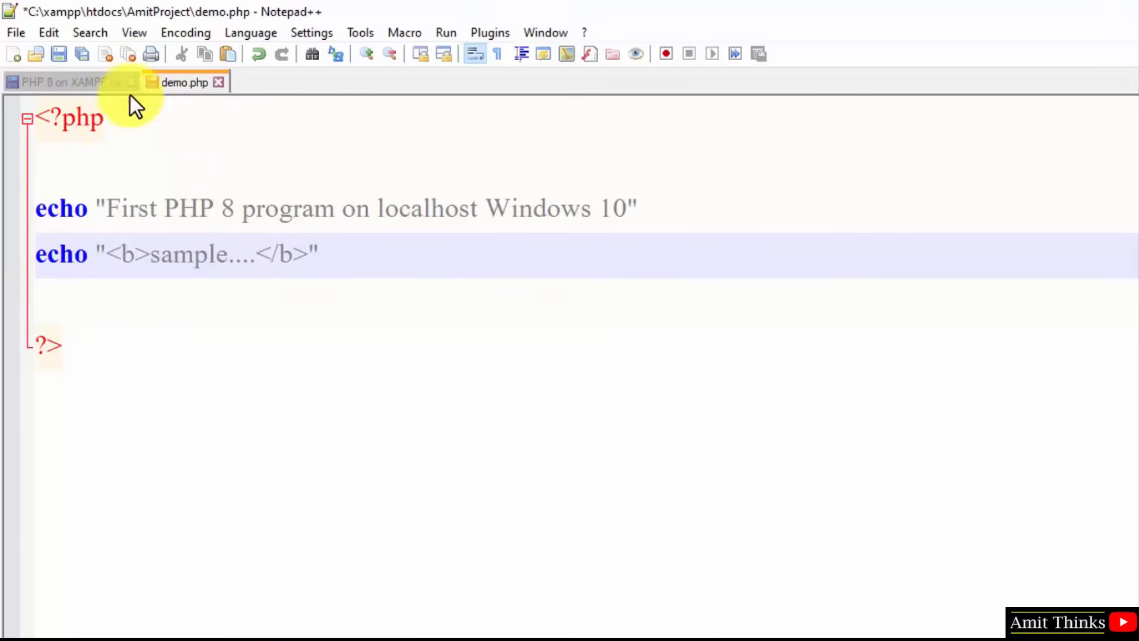
pyautogui.click(13, 34)
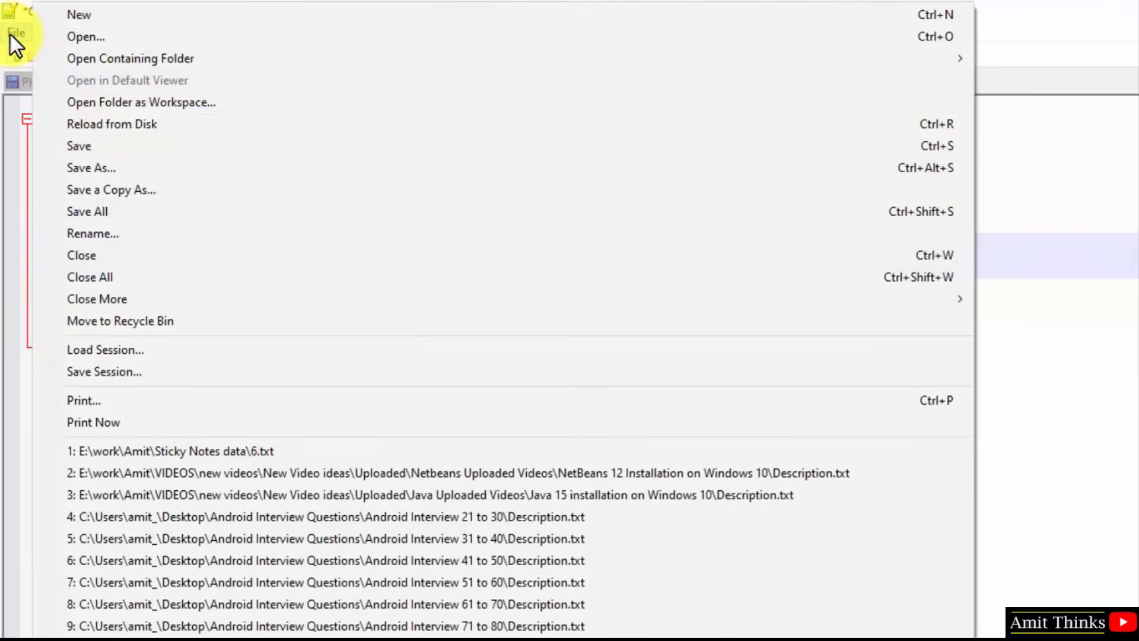
pyautogui.click(111, 145)
pyautogui.click(497, 297)
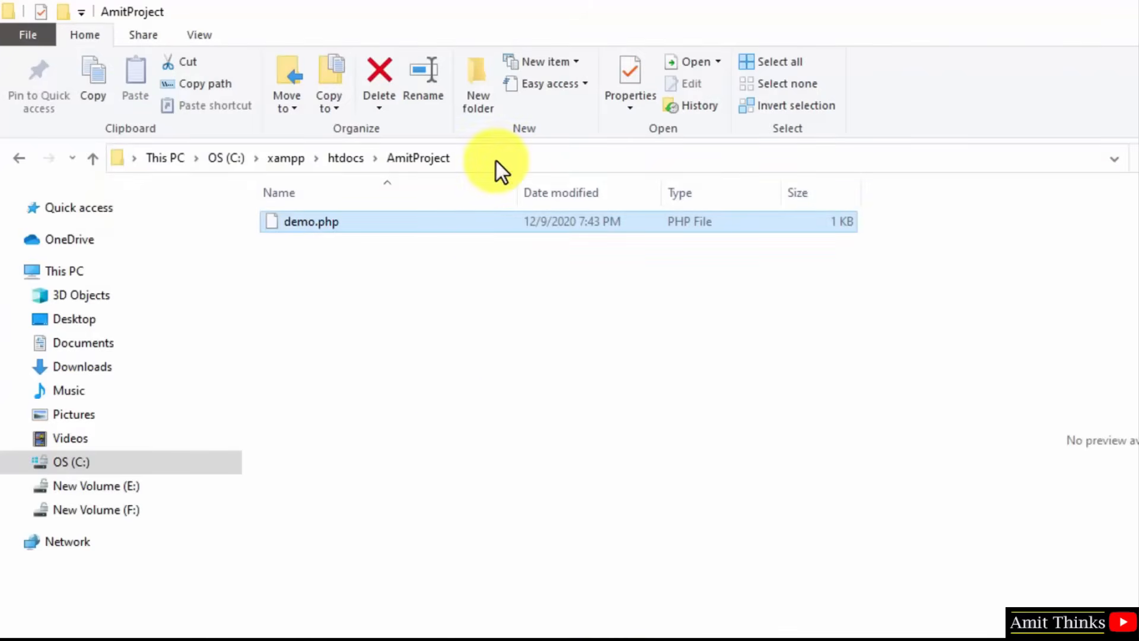
pyautogui.click(495, 159)
pyautogui.hotkey('ctrl', 'c')
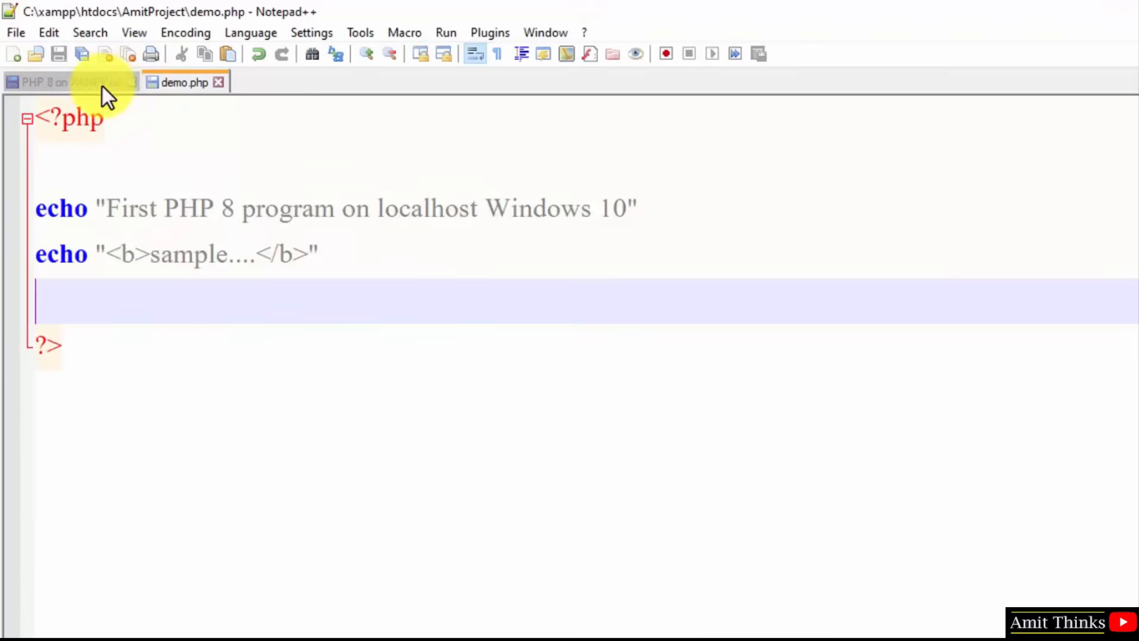
# Append 'PHP File Location: C:\xampp\htdocs\AmitProject\demo.php' to the PHP 8 on XAMPP.txt notes and save.
pyautogui.click(102, 87)
pyautogui.press('Return')
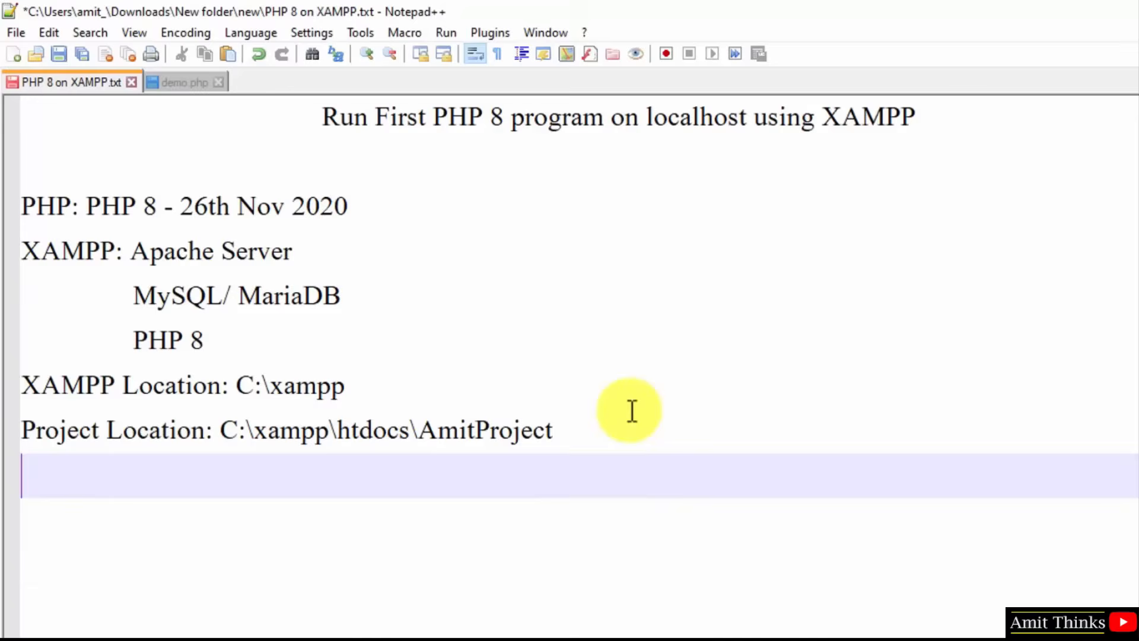
pyautogui.write('File Locatio')
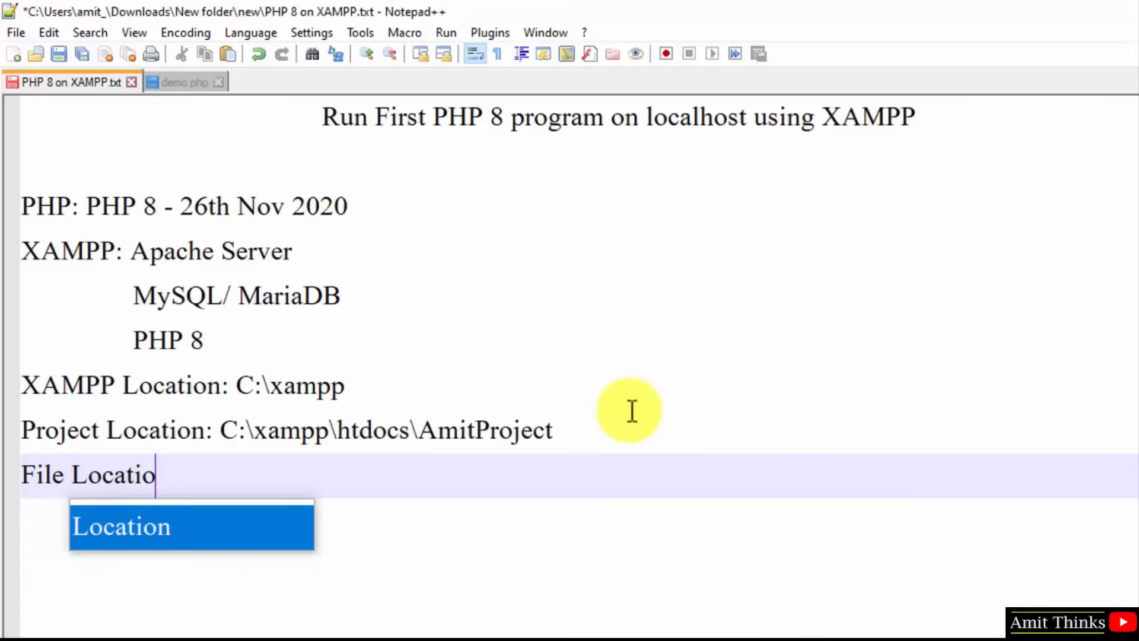
pyautogui.write('n:')
pyautogui.hotkey('ctrl', 'v')
pyautogui.write('\\')
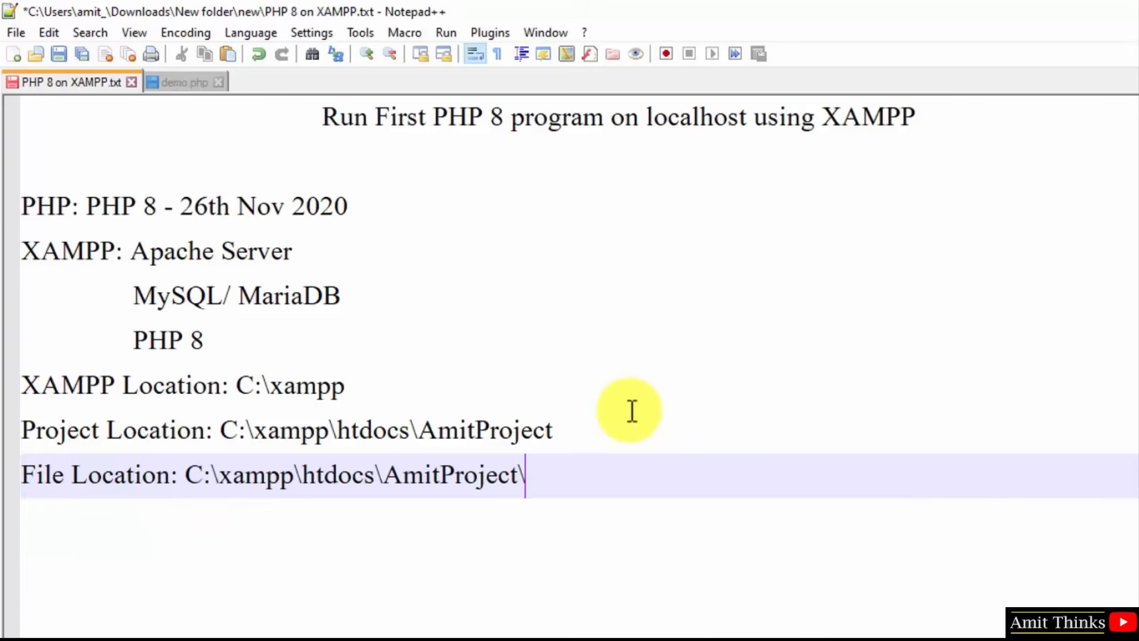
pyautogui.write('demo.php')
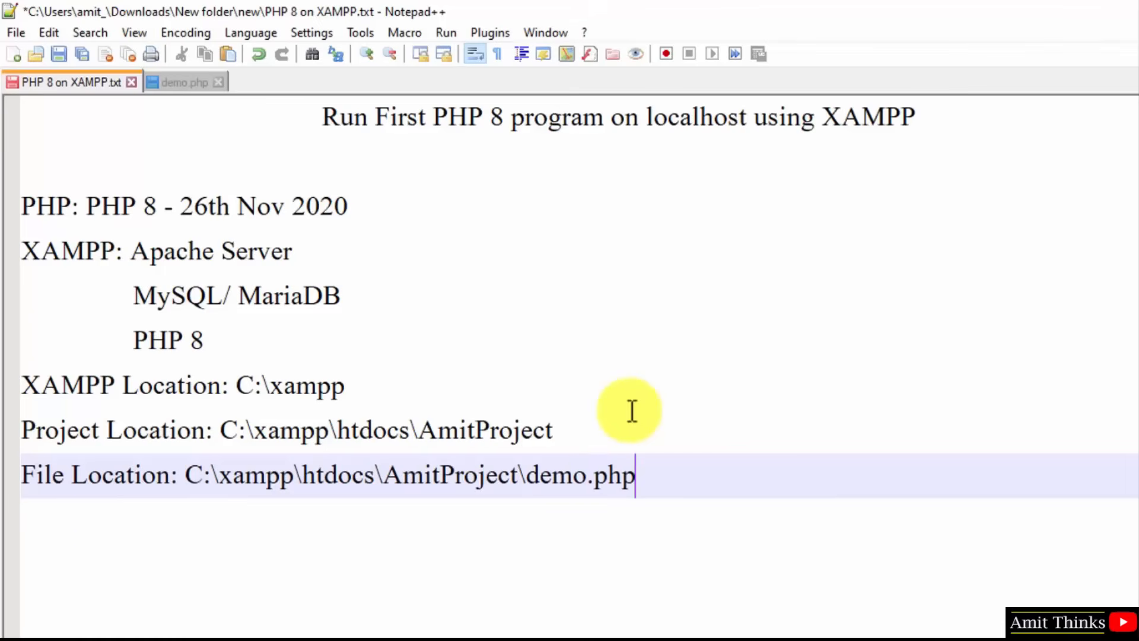
pyautogui.click(21, 474)
pyautogui.write('PHP')
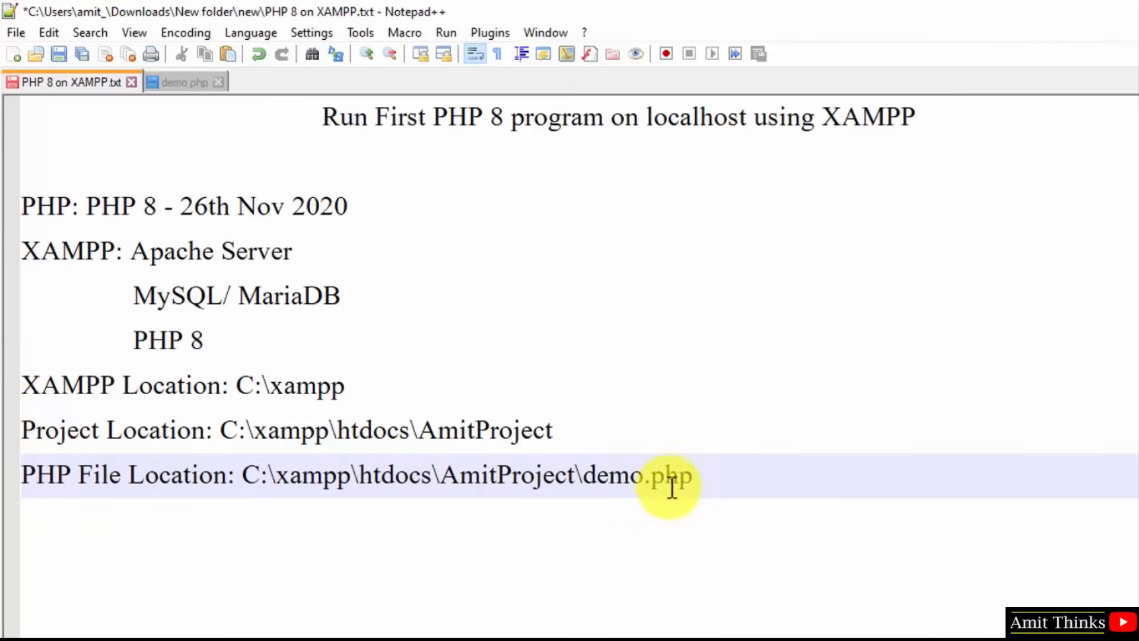
pyautogui.click(730, 468)
pyautogui.hotkey('ctrl', 's')
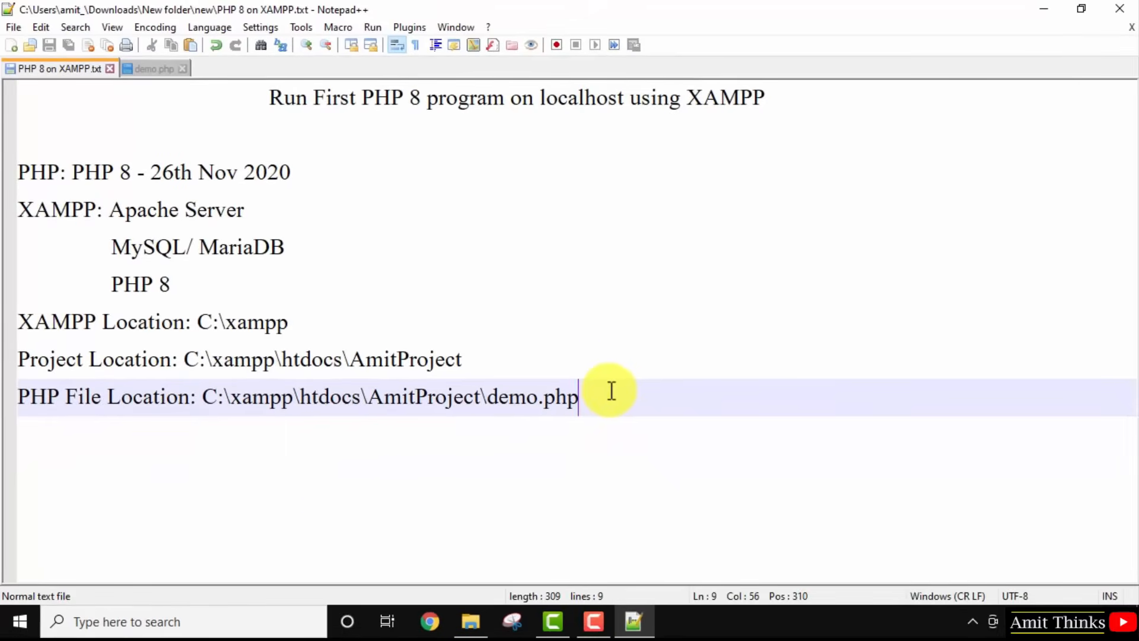
# Launch XAMPP Control Panel from Start search and start Apache on ports 80 and 443.
pyautogui.click(18, 622)
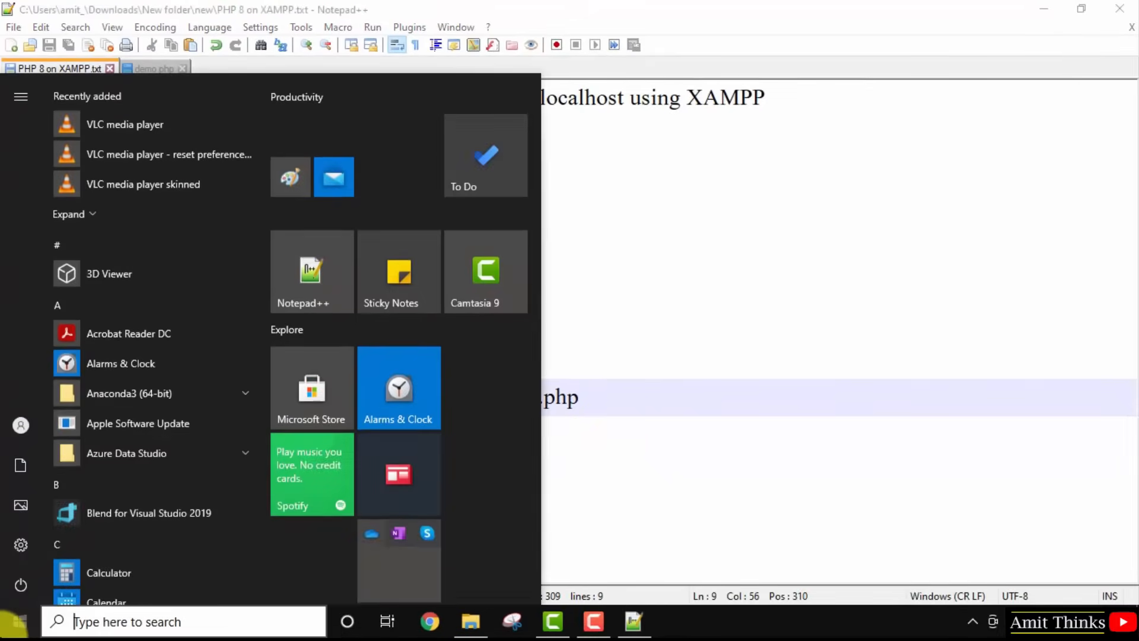
pyautogui.write('xampp')
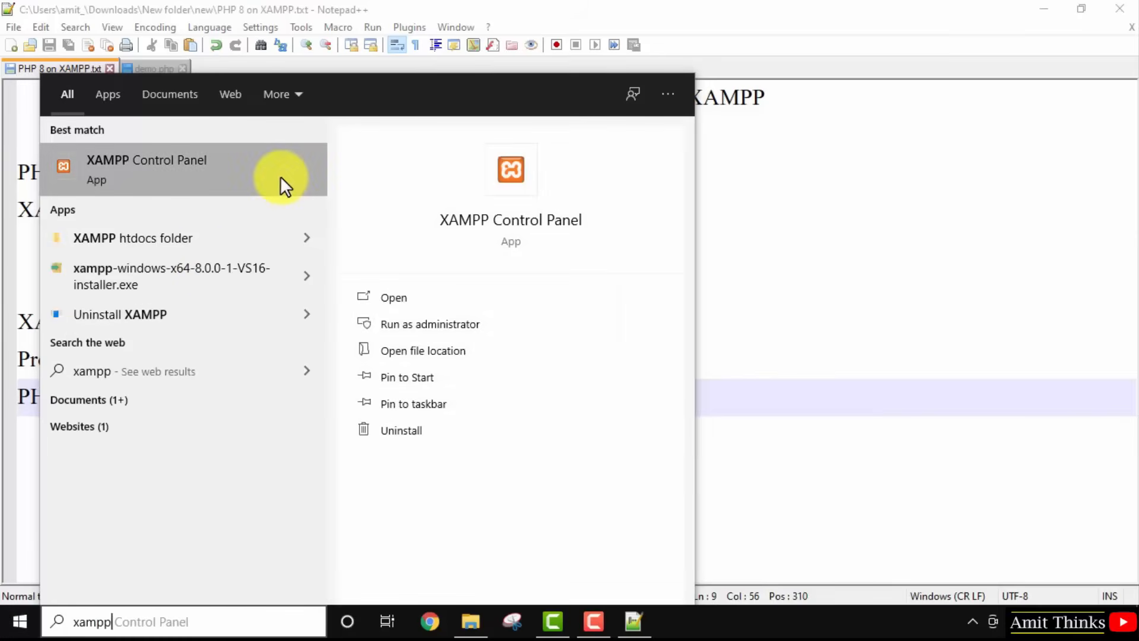
pyautogui.click(280, 176)
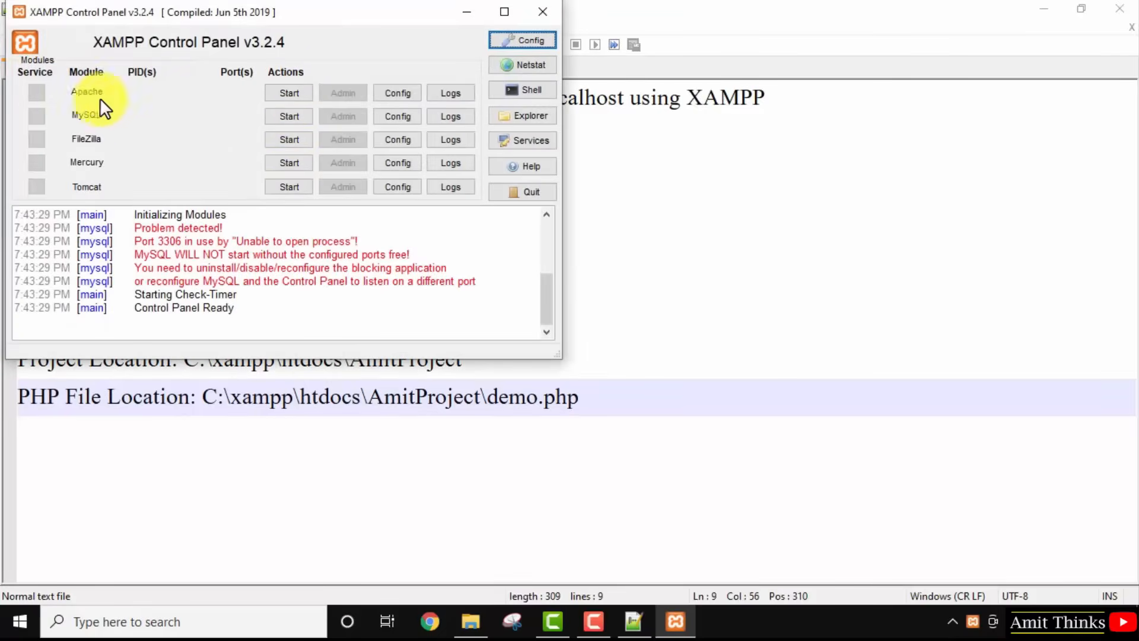
pyautogui.click(289, 93)
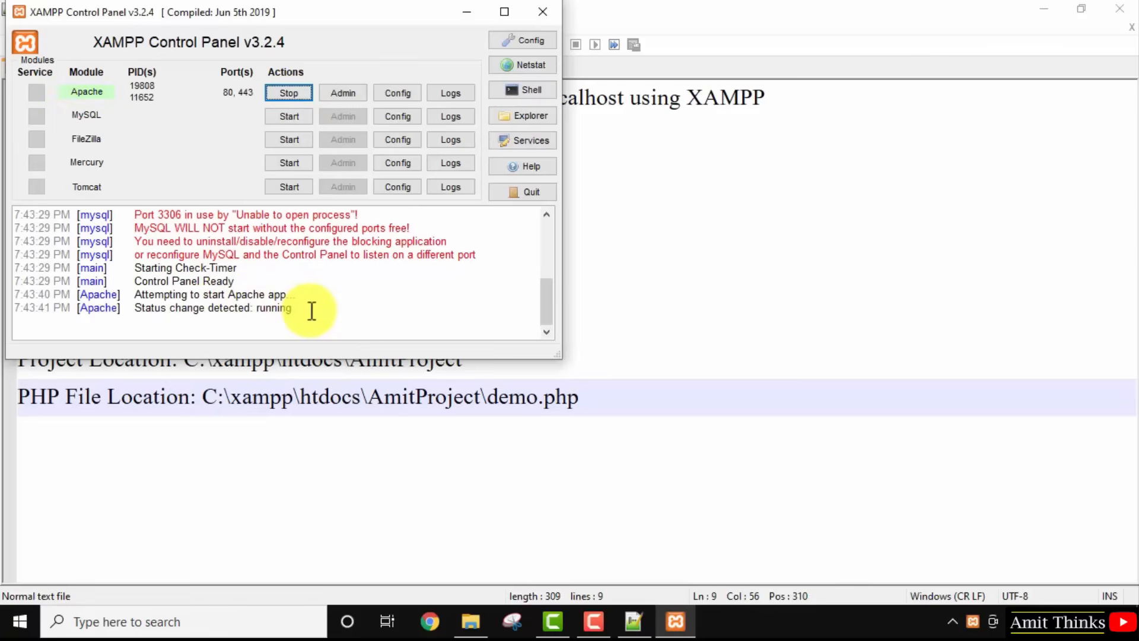
pyautogui.click(476, 8)
pyautogui.click(431, 622)
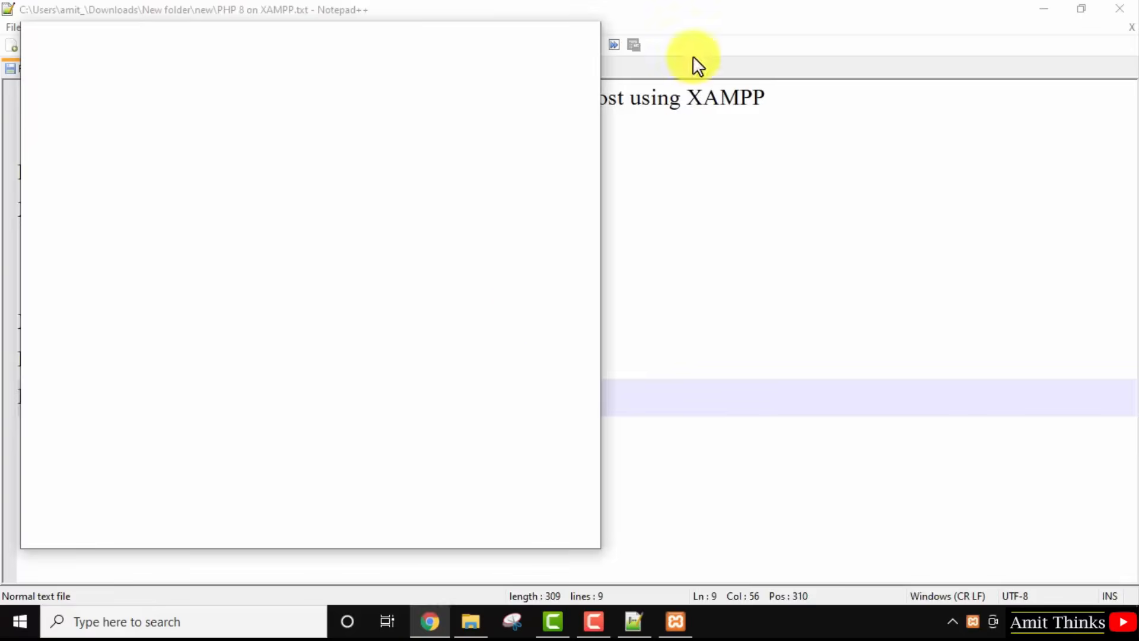
# Maximize Chrome, load localhost, then browse to localhost/AmitProject using the name copied from the notes.
pyautogui.click(547, 36)
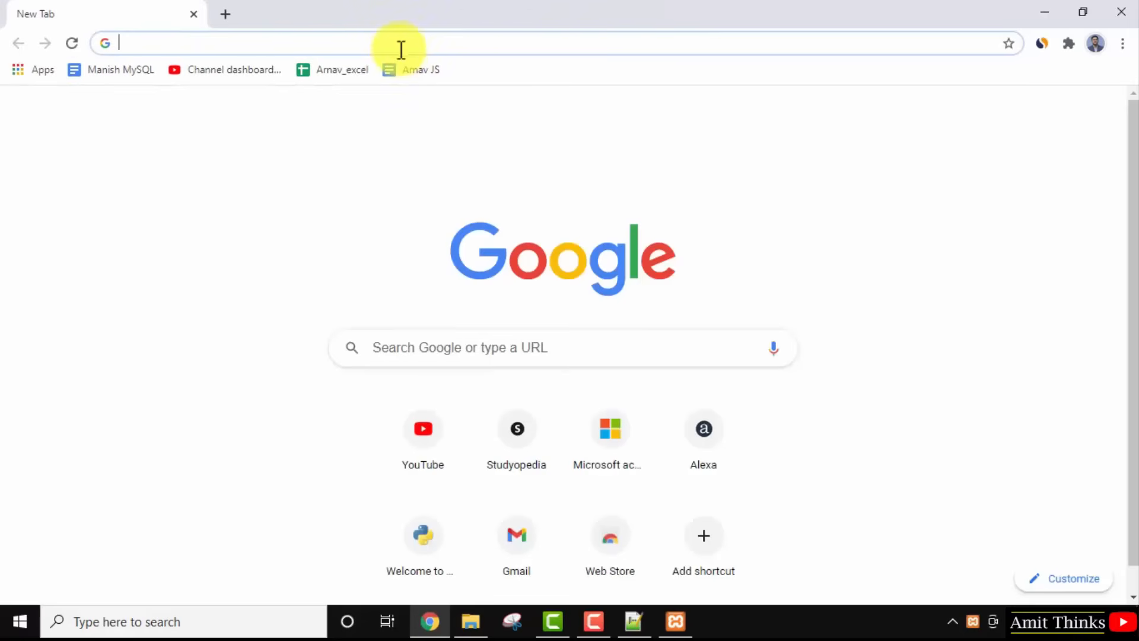
pyautogui.write('localhost')
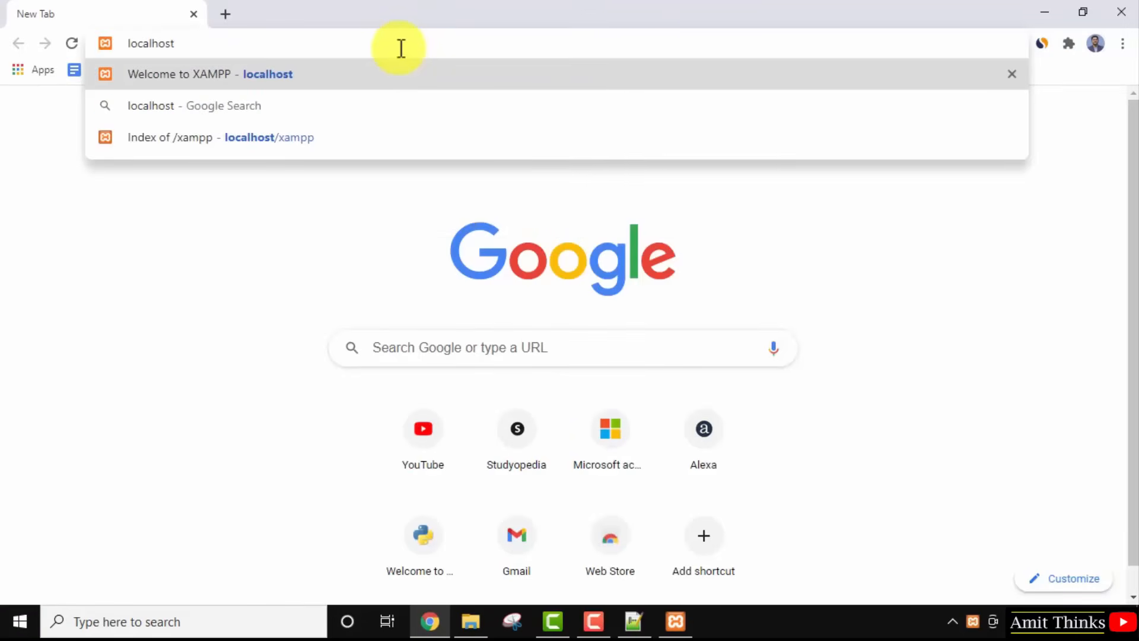
pyautogui.press('Return')
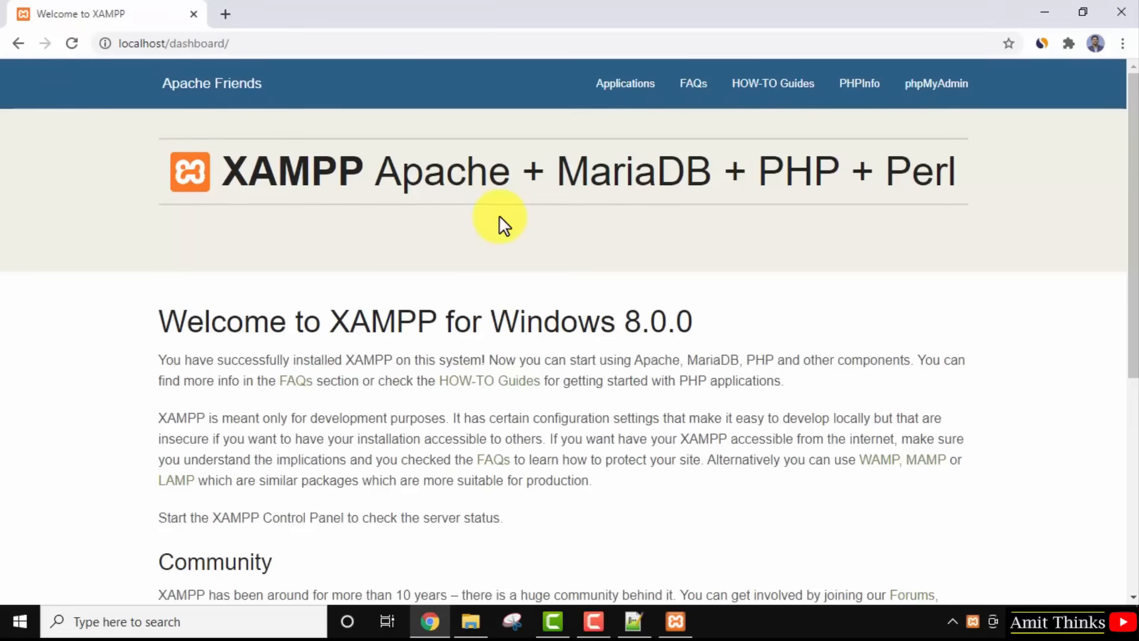
pyautogui.click(633, 621)
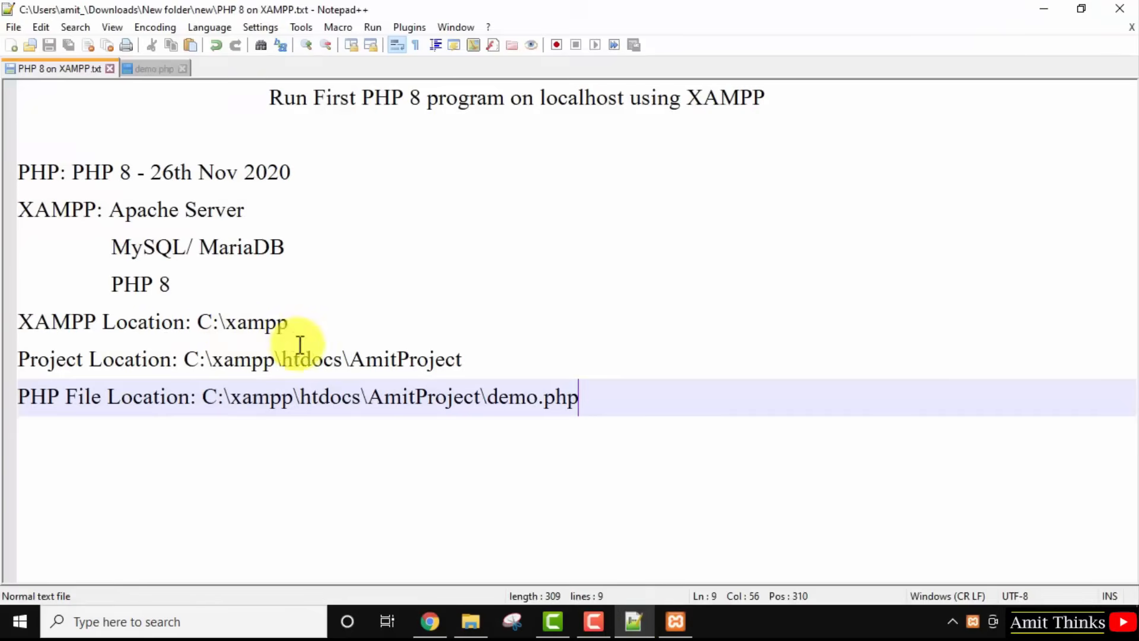
pyautogui.click(368, 361)
pyautogui.doubleClick(368, 361)
pyautogui.hotkey('ctrl', 'c')
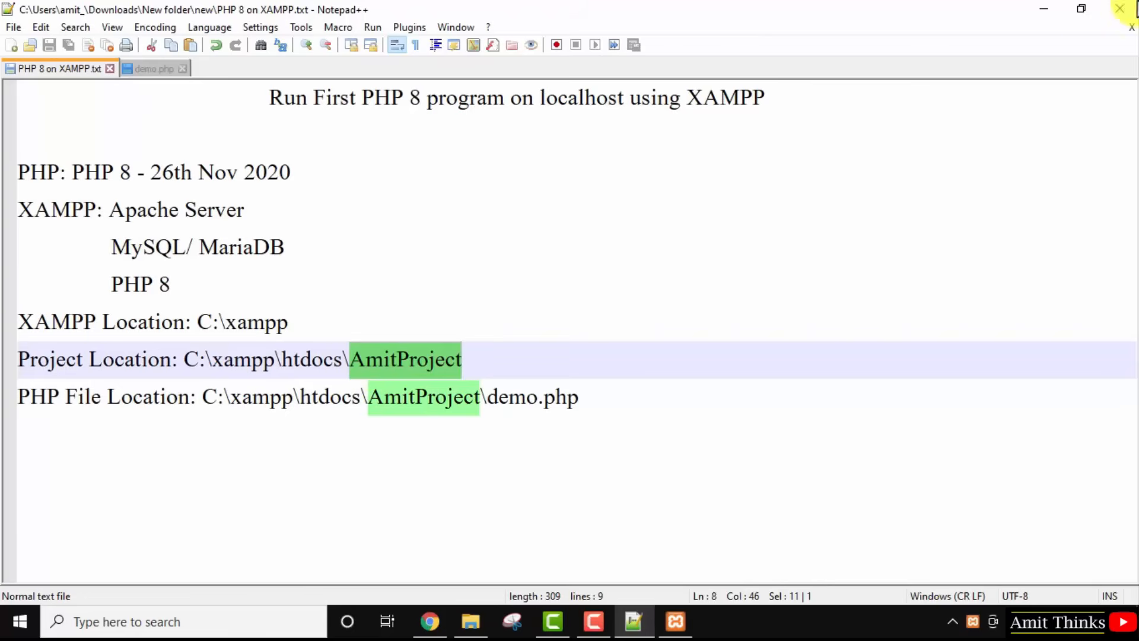
pyautogui.click(1052, 6)
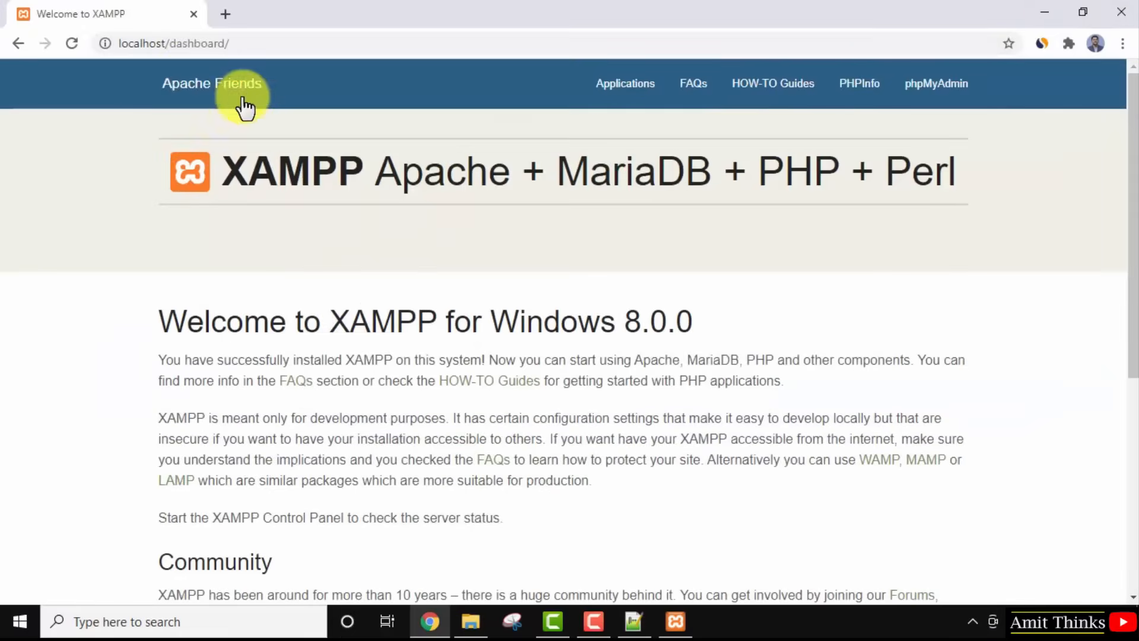
pyautogui.click(190, 51)
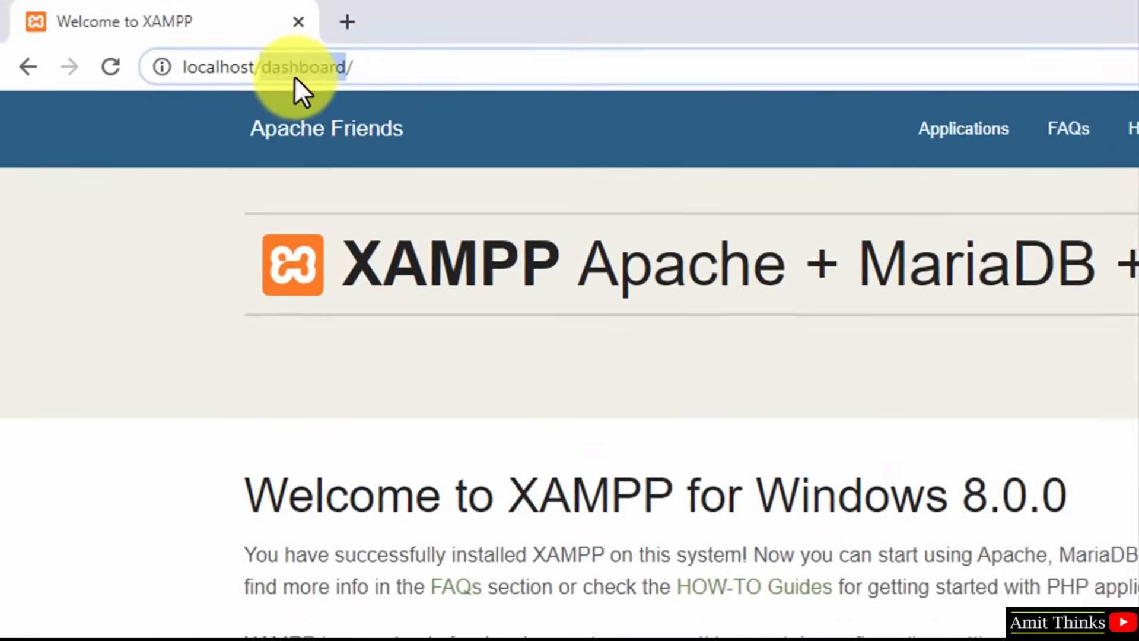
pyautogui.press('BackSpace')
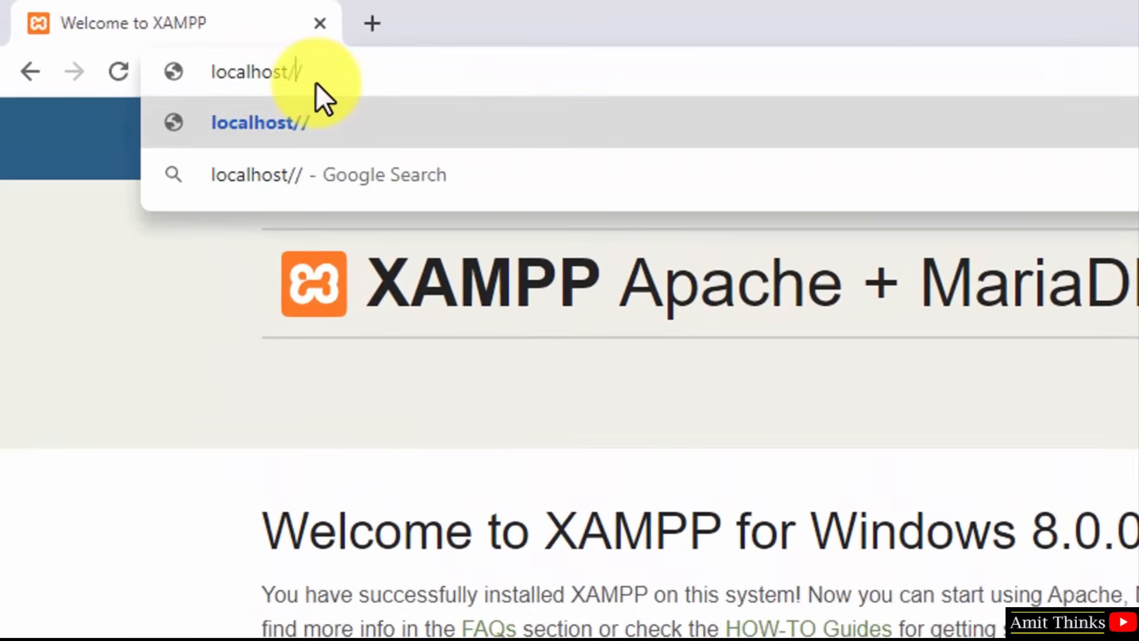
pyautogui.hotkey('ctrl', 'v')
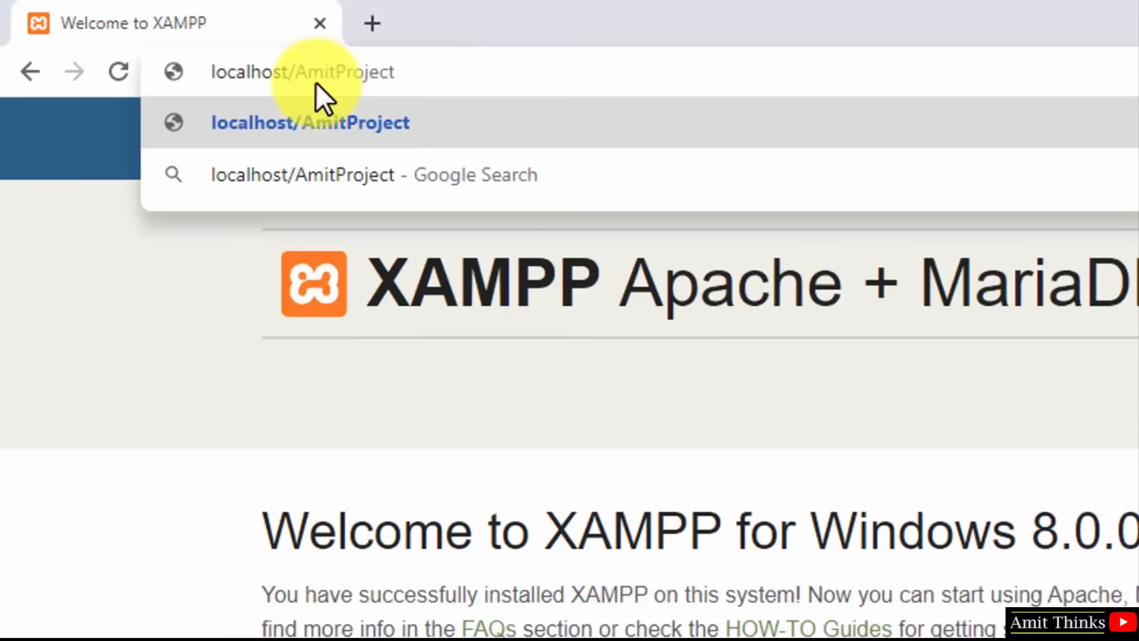
pyautogui.press('Return')
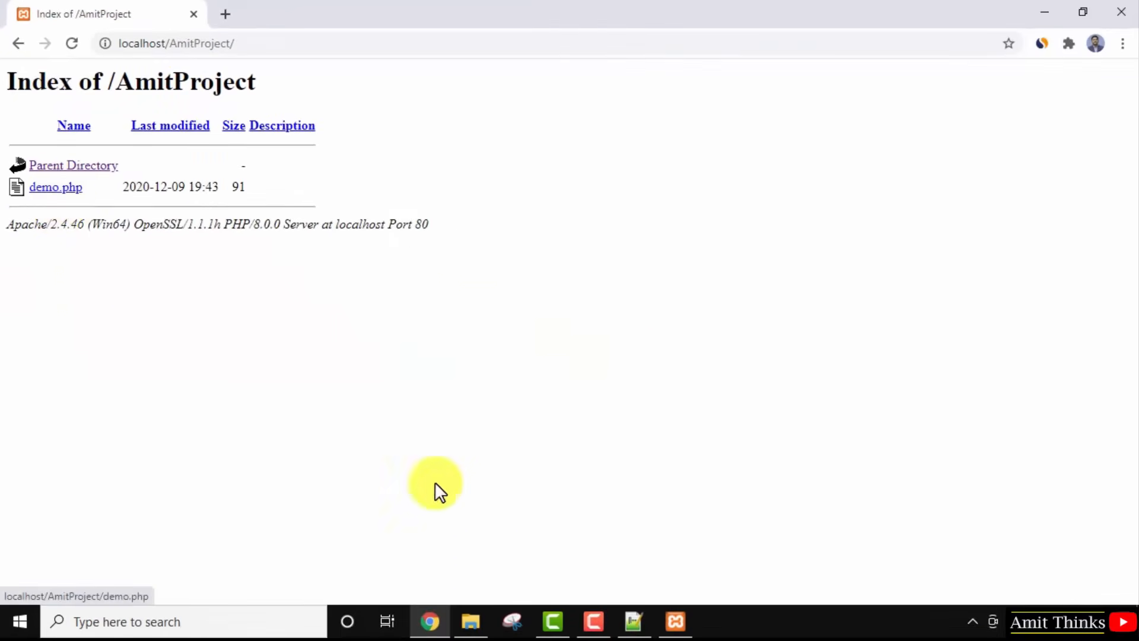
# Check the AmitProject folder path, then open demo.php from Chrome's Index of /AmitProject listing.
pyautogui.click(479, 634)
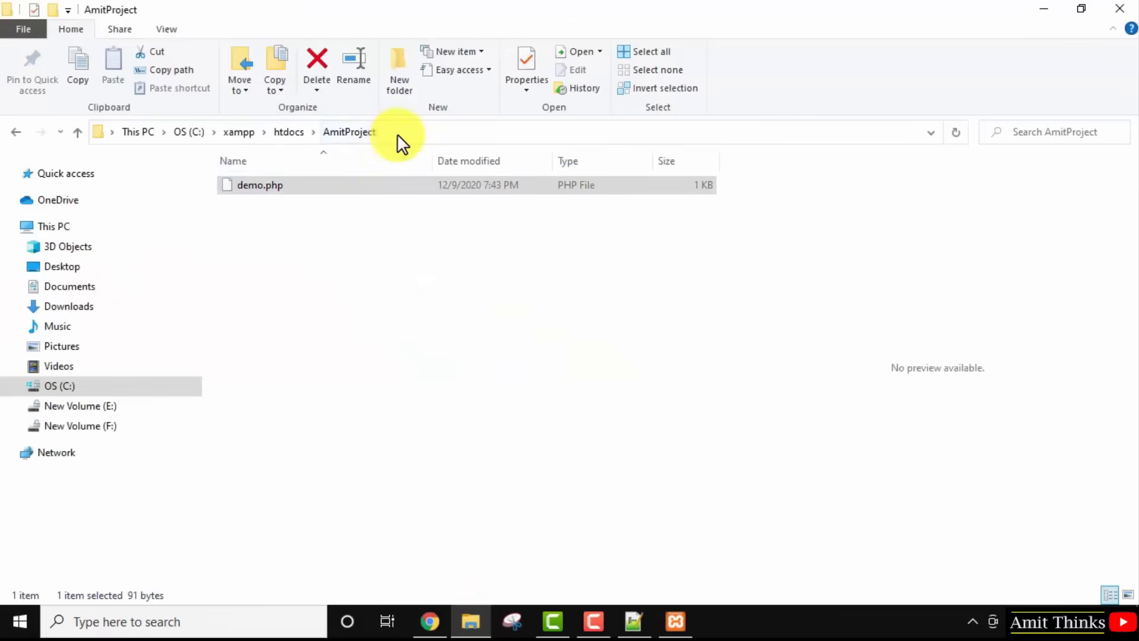
pyautogui.click(347, 130)
pyautogui.click(348, 131)
pyautogui.click(1044, 9)
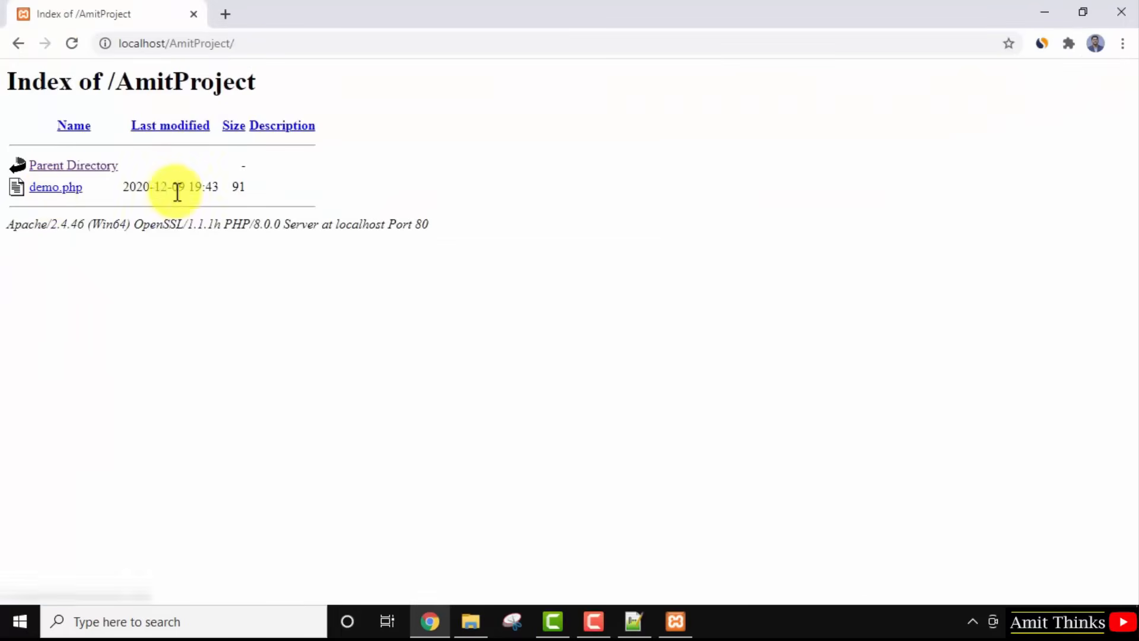
pyautogui.click(82, 190)
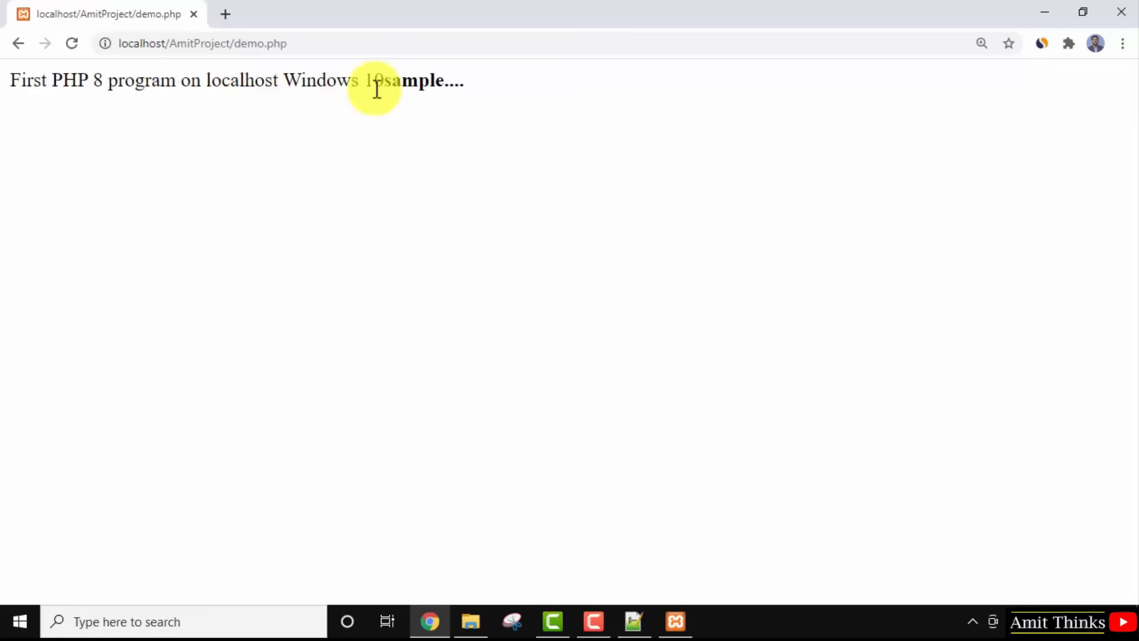
# Add a <br> after the first message on line 3 of demo.php and save.
pyautogui.click(633, 621)
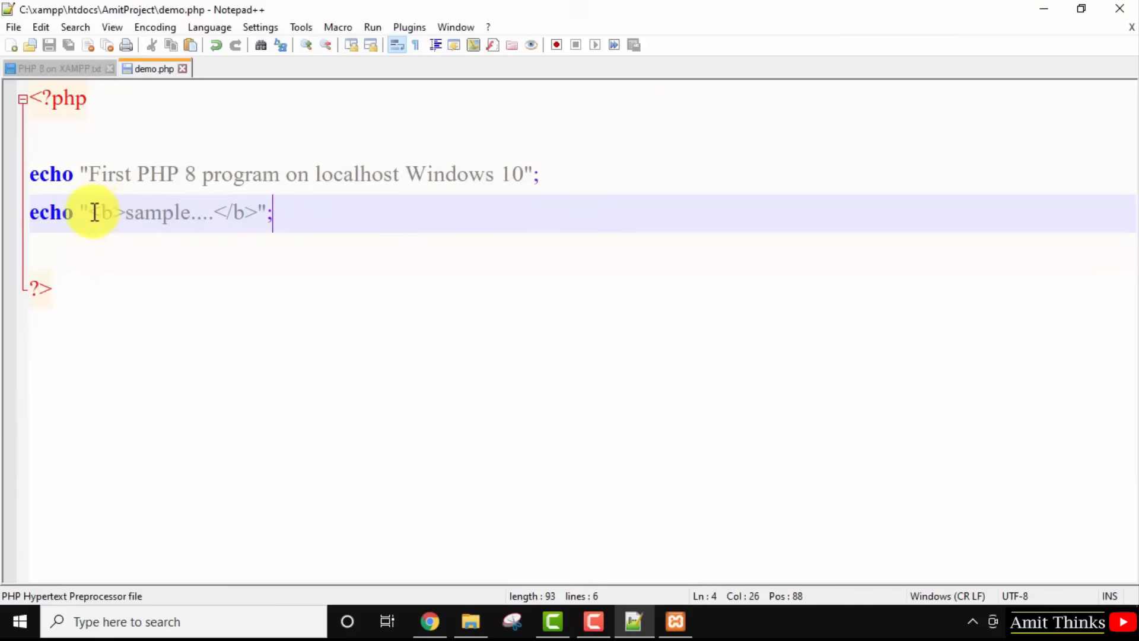
pyautogui.click(525, 174)
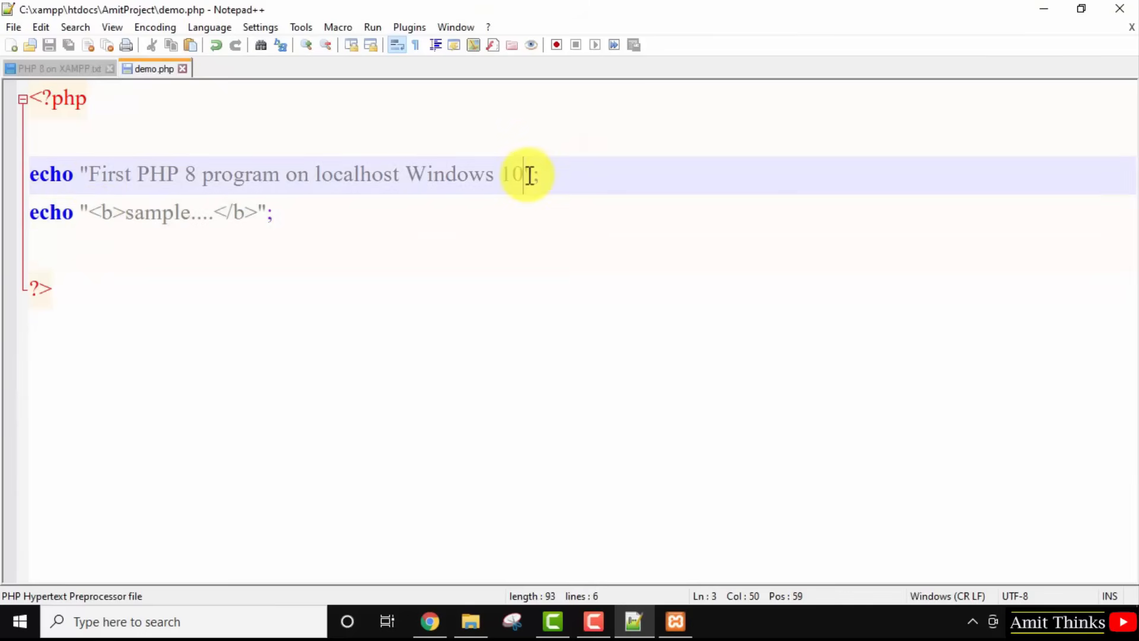
pyautogui.write('<br>')
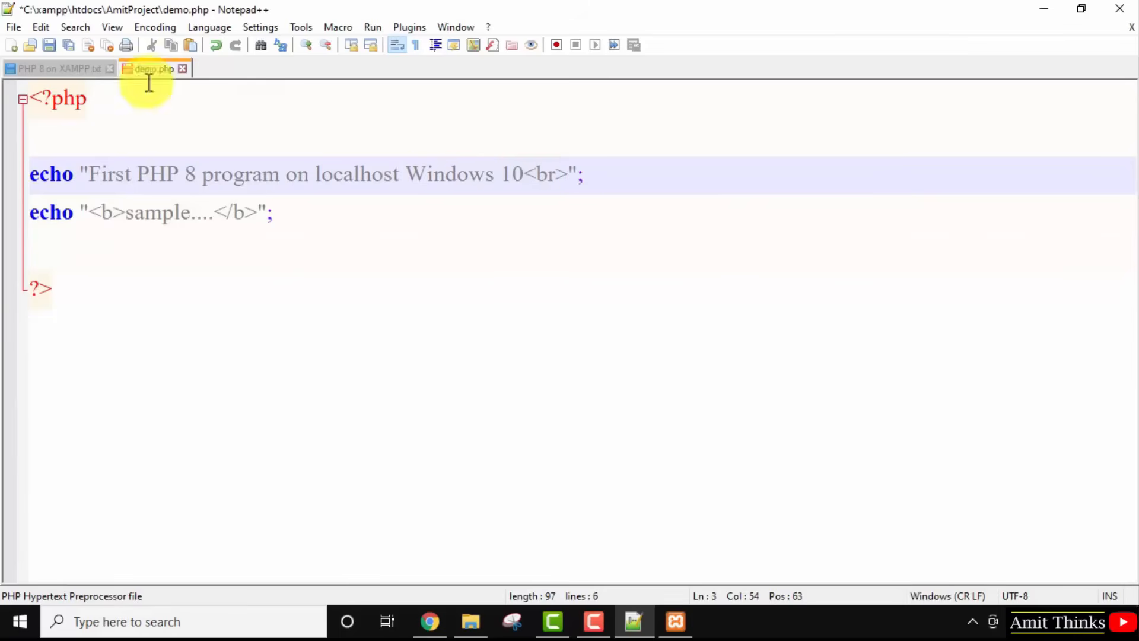
pyautogui.click(18, 28)
pyautogui.click(67, 119)
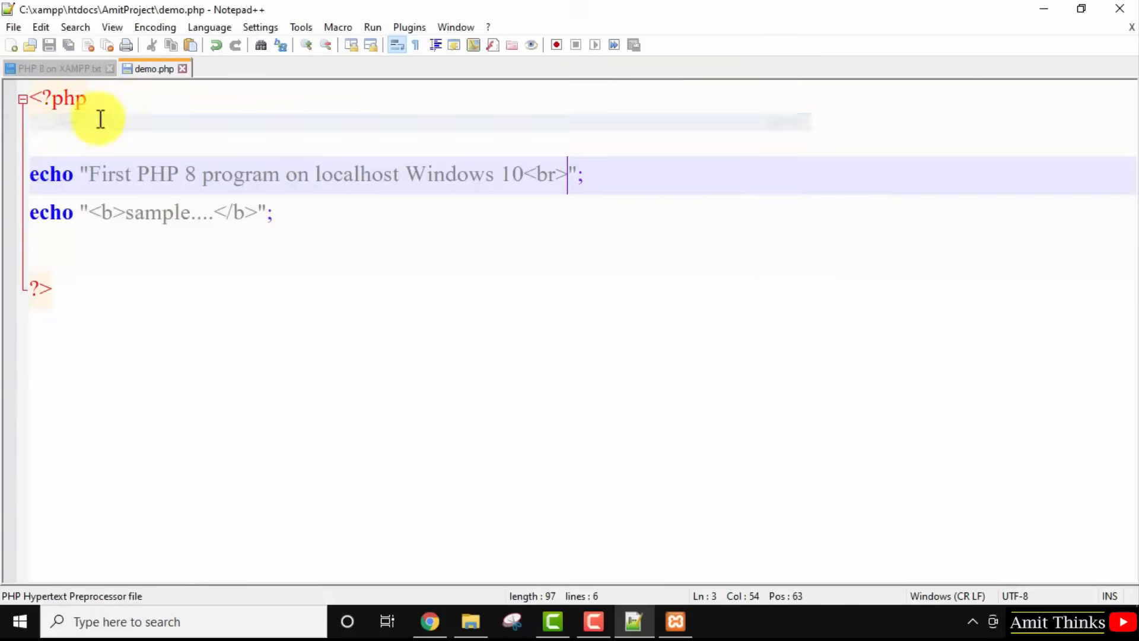
# Add echo "<h1>Demo PHP Project</h1>" without a semicolon, save, and reload demo.php in Chrome.
pyautogui.click(67, 149)
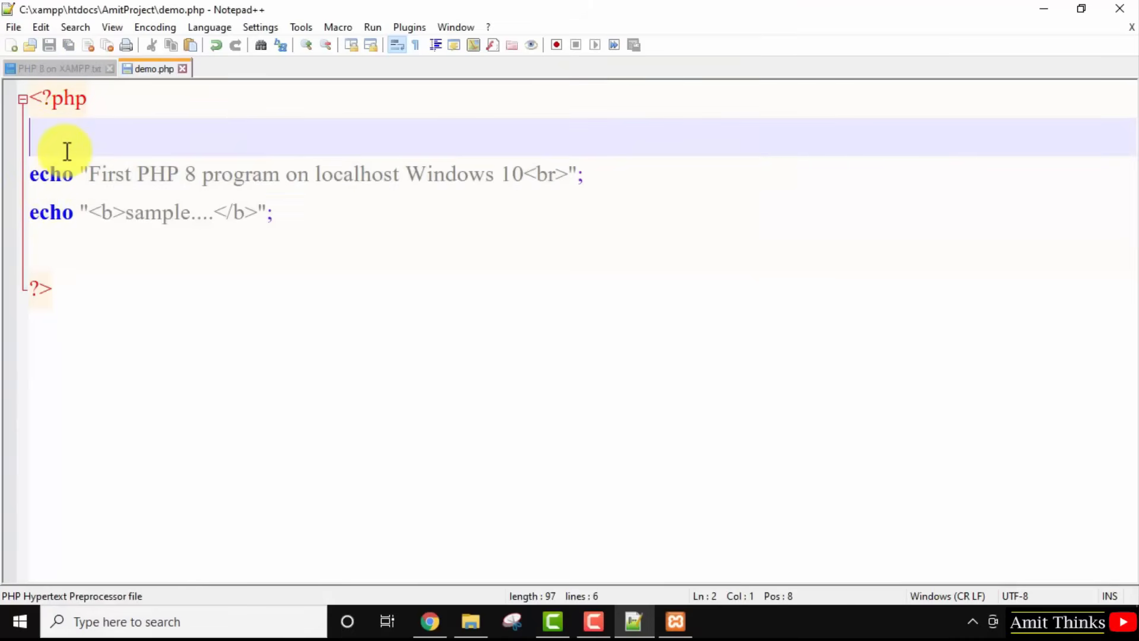
pyautogui.press('Return')
pyautogui.write('echo ')
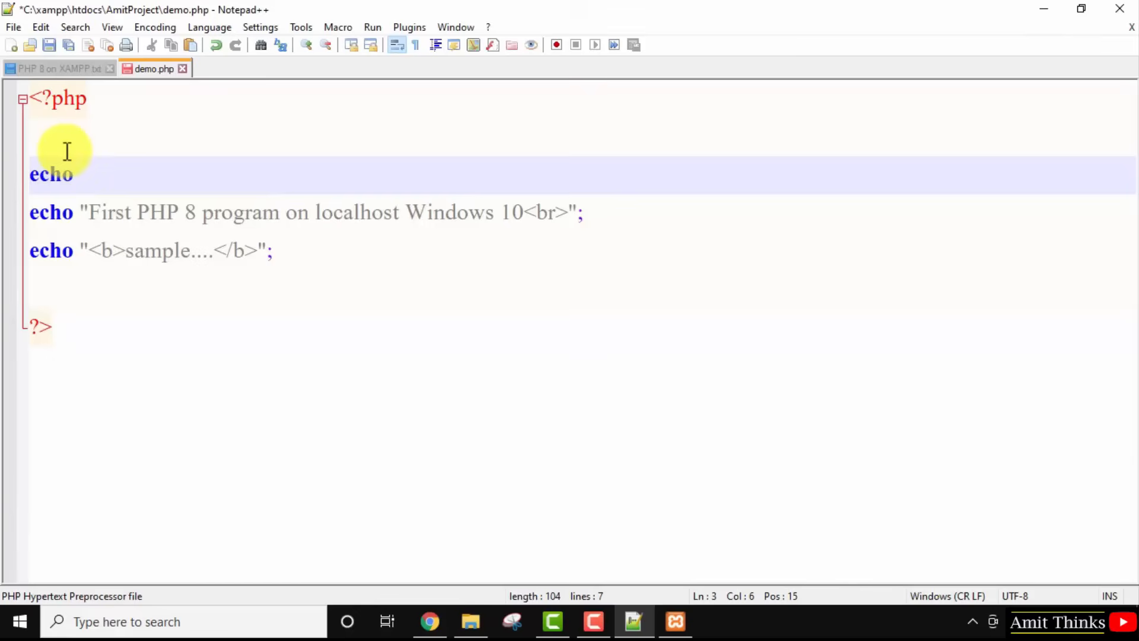
pyautogui.write('""')
pyautogui.write('<h1></')
pyautogui.write('h1>')
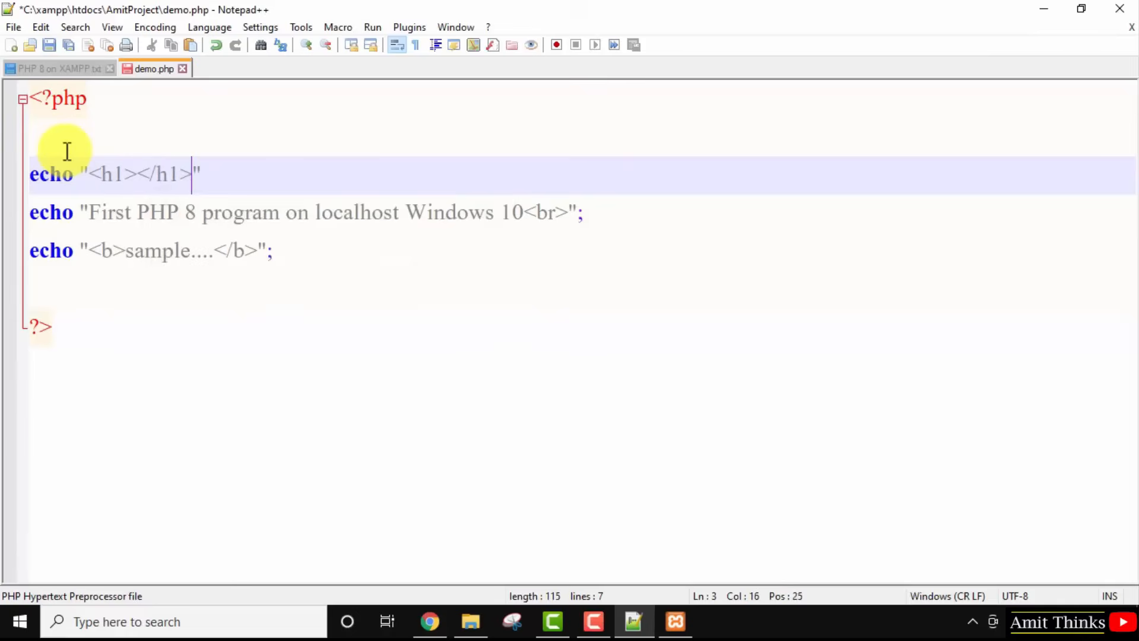
pyautogui.press('Left')
pyautogui.press('Left')
pyautogui.press('Left')
pyautogui.press('Left')
pyautogui.press('Left')
pyautogui.write('Demo PHP P')
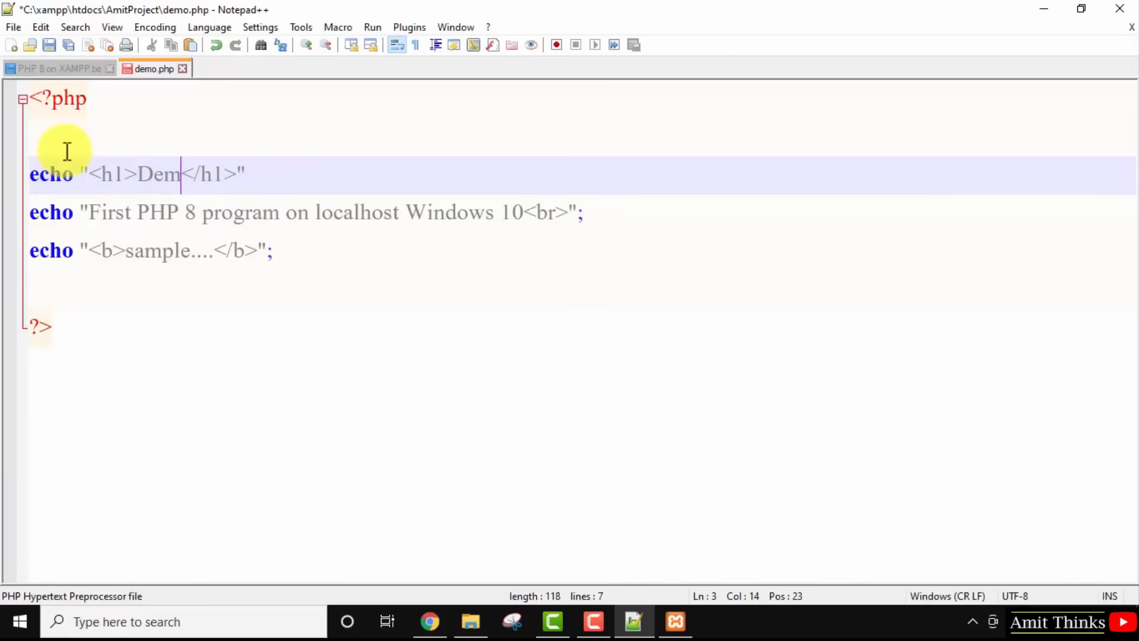
pyautogui.write('roject')
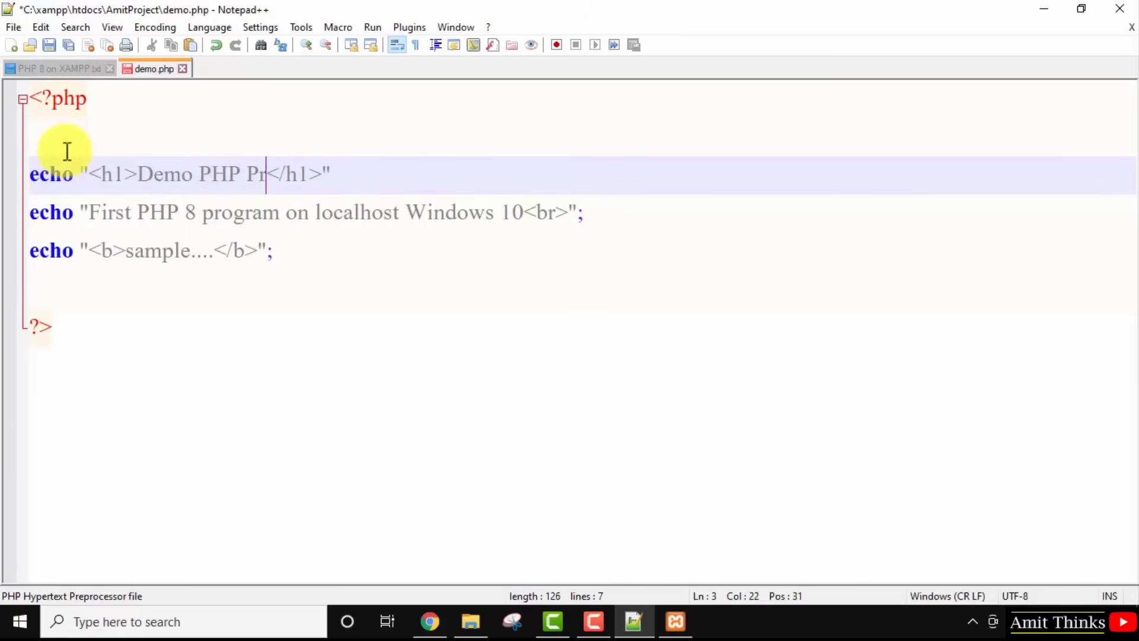
pyautogui.click(16, 26)
pyautogui.click(57, 126)
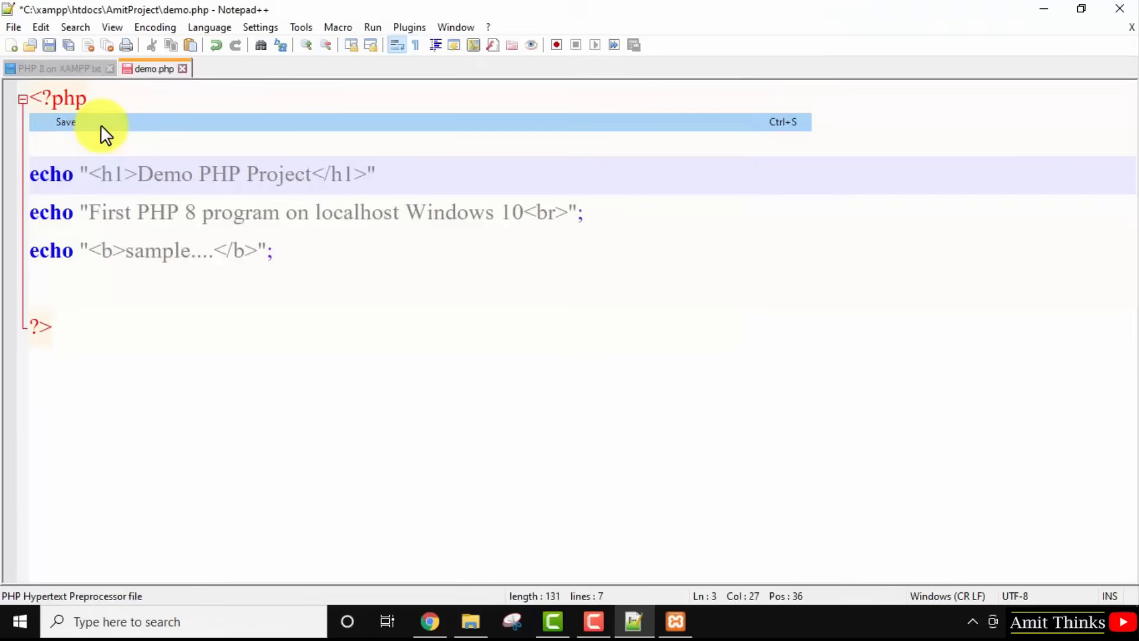
pyautogui.click(431, 623)
pyautogui.click(73, 42)
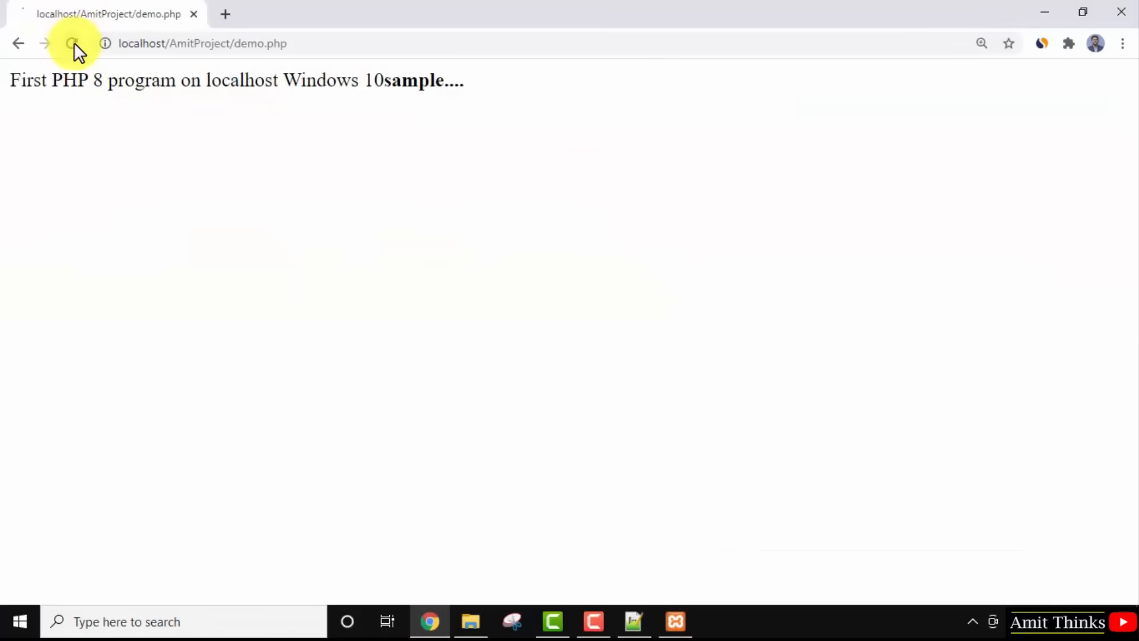
# Add the missing semicolon to the h1 echo line and reload demo.php in Chrome.
pyautogui.click(632, 620)
pyautogui.click(415, 177)
pyautogui.write(';')
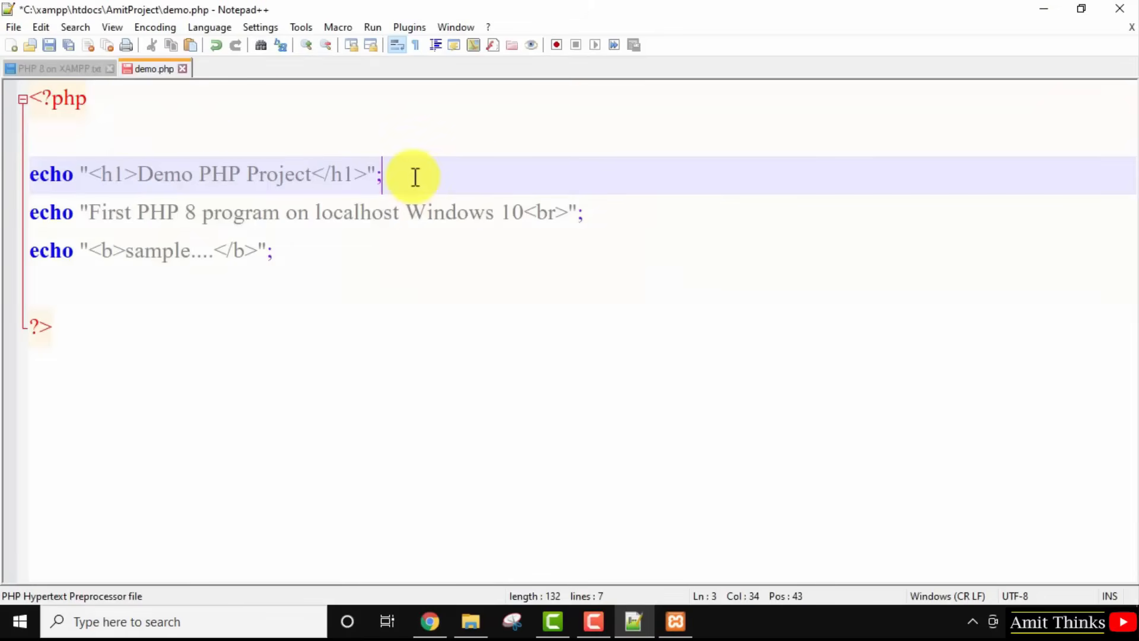
pyautogui.click(430, 620)
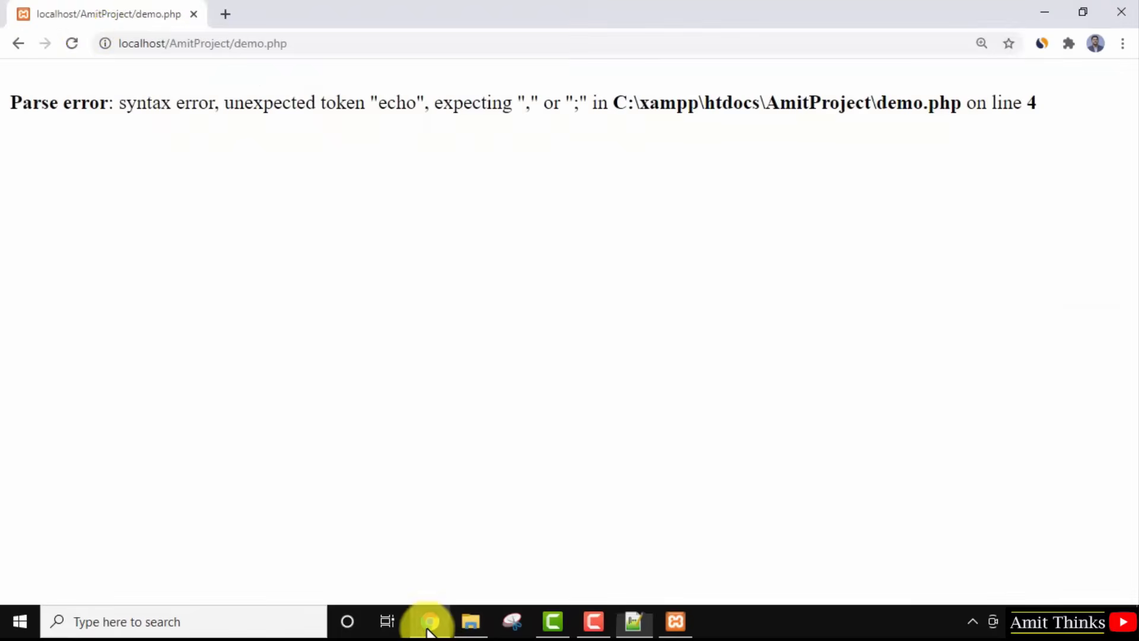
pyautogui.click(71, 44)
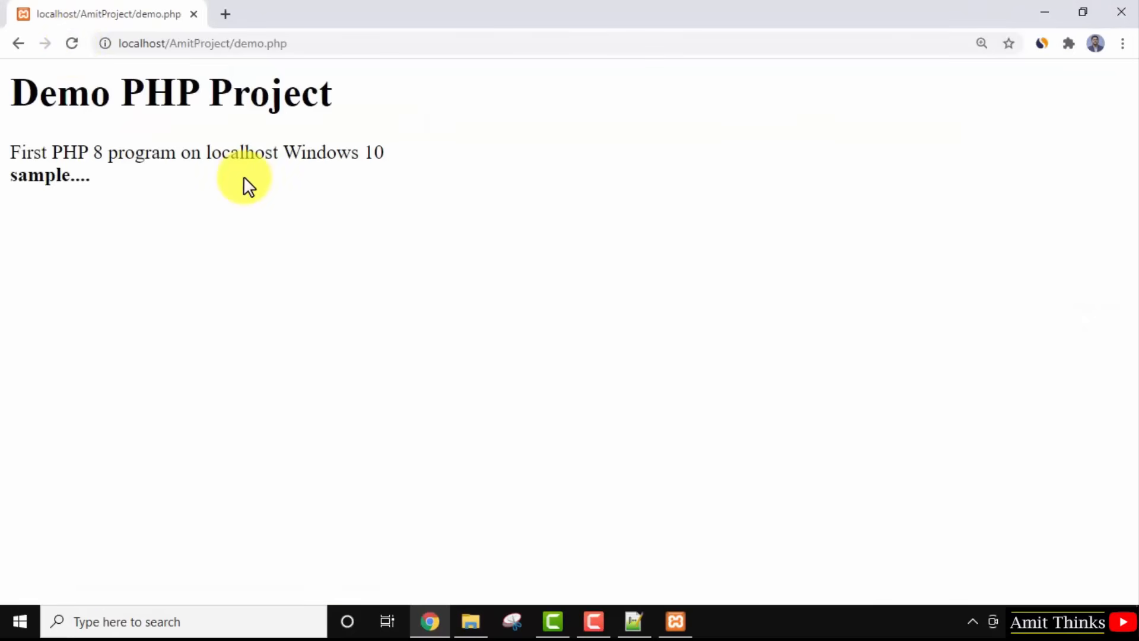
# Review the h1 line, copy the demo.php page address, and return to the PHP 8 on XAMPP.txt notes.
pyautogui.click(635, 621)
pyautogui.click(112, 178)
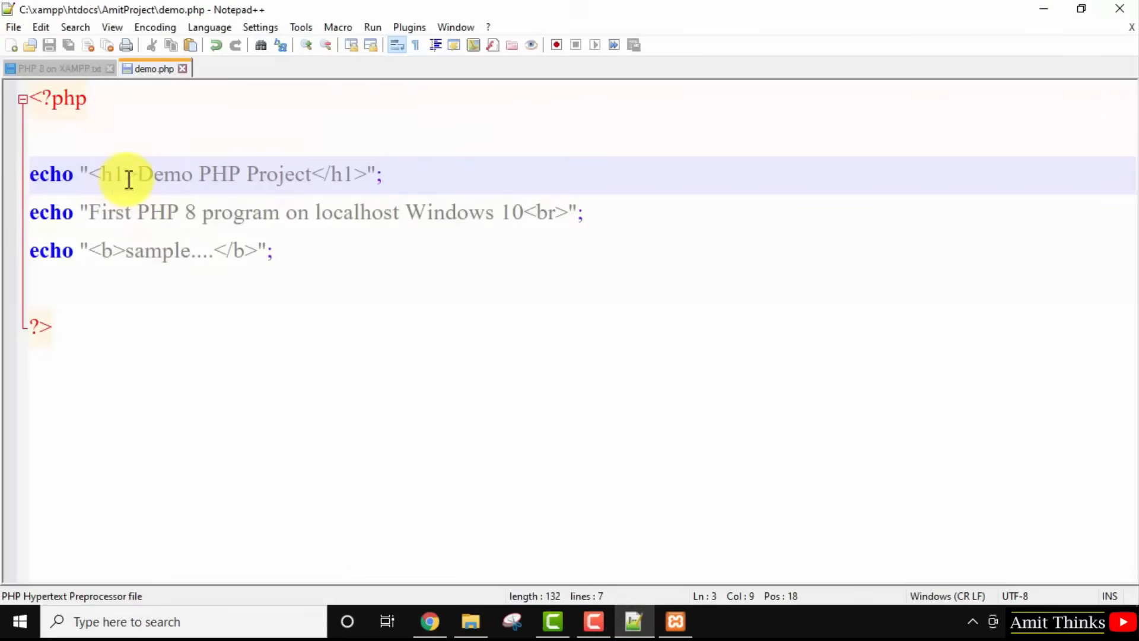
pyautogui.click(1047, 8)
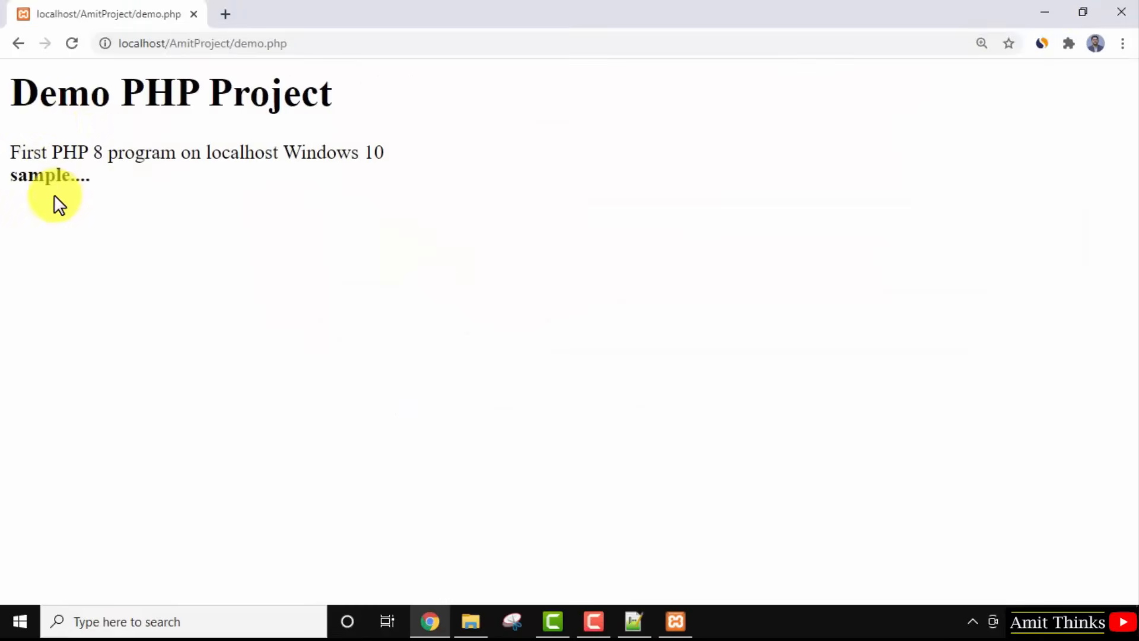
pyautogui.click(409, 43)
pyautogui.hotkey('ctrl', 'c')
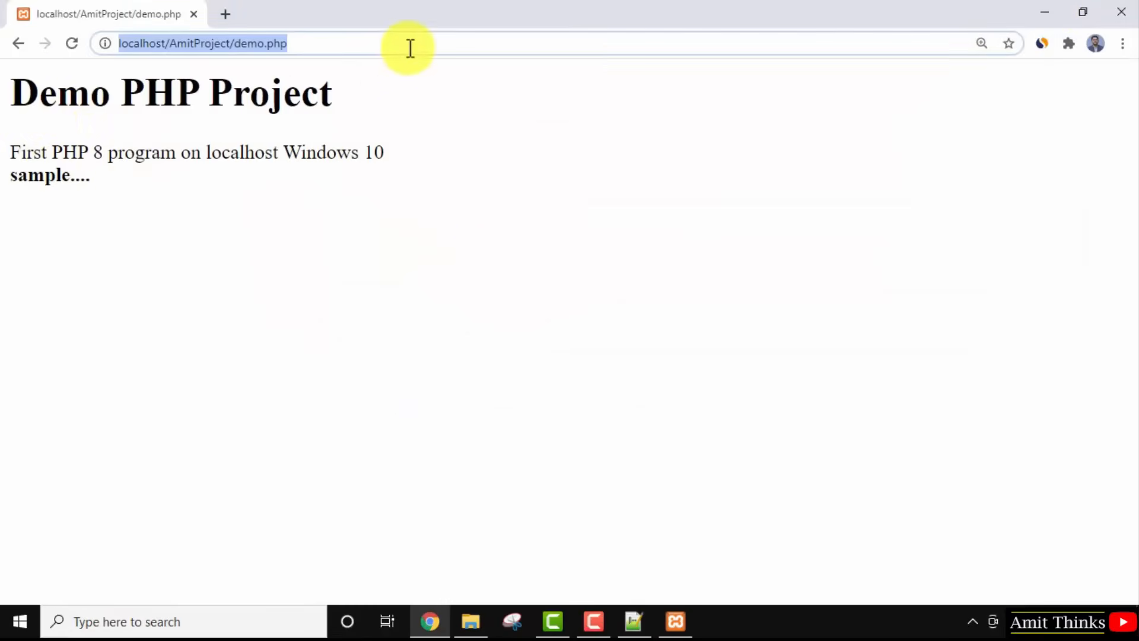
pyautogui.click(628, 630)
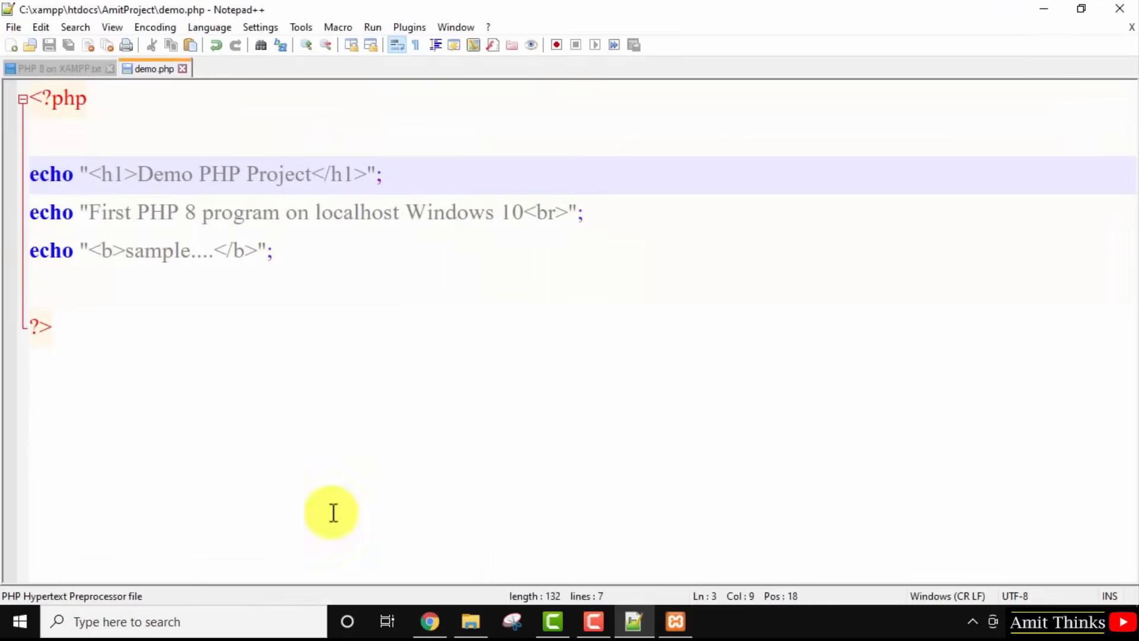
pyautogui.click(56, 69)
pyautogui.click(634, 392)
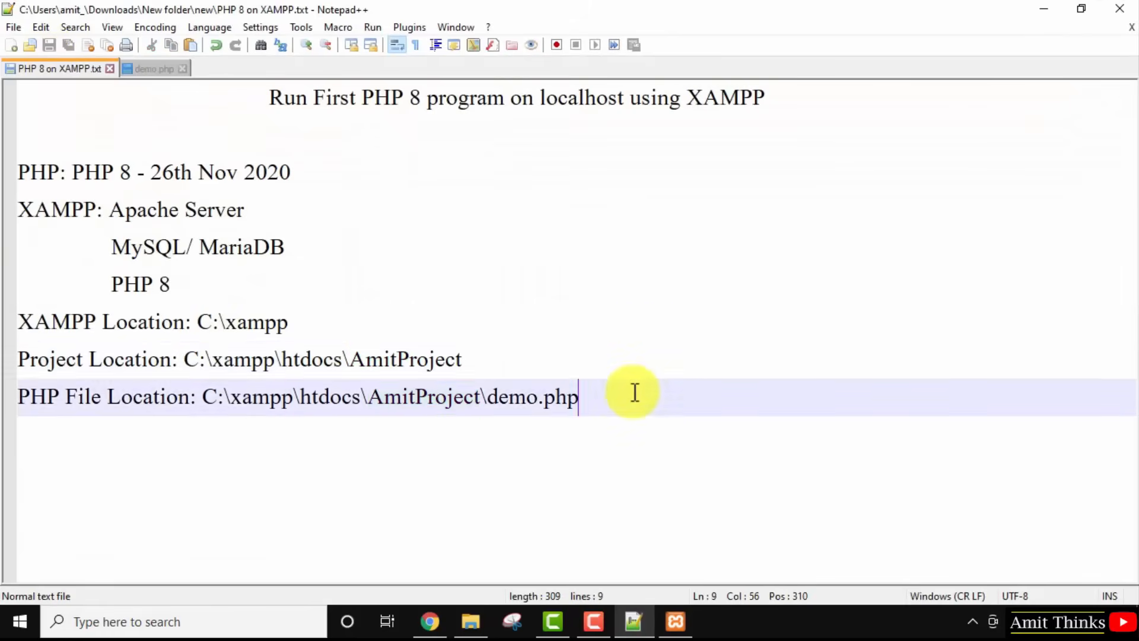
pyautogui.press('Return')
pyautogui.write('Link:')
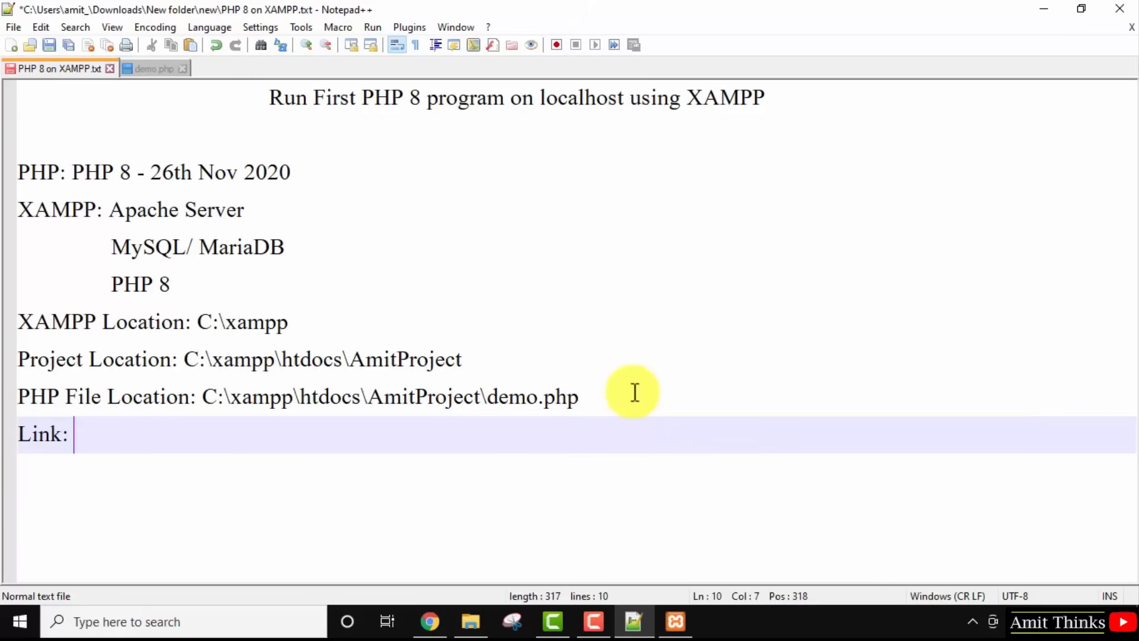
pyautogui.hotkey('ctrl', 'v')
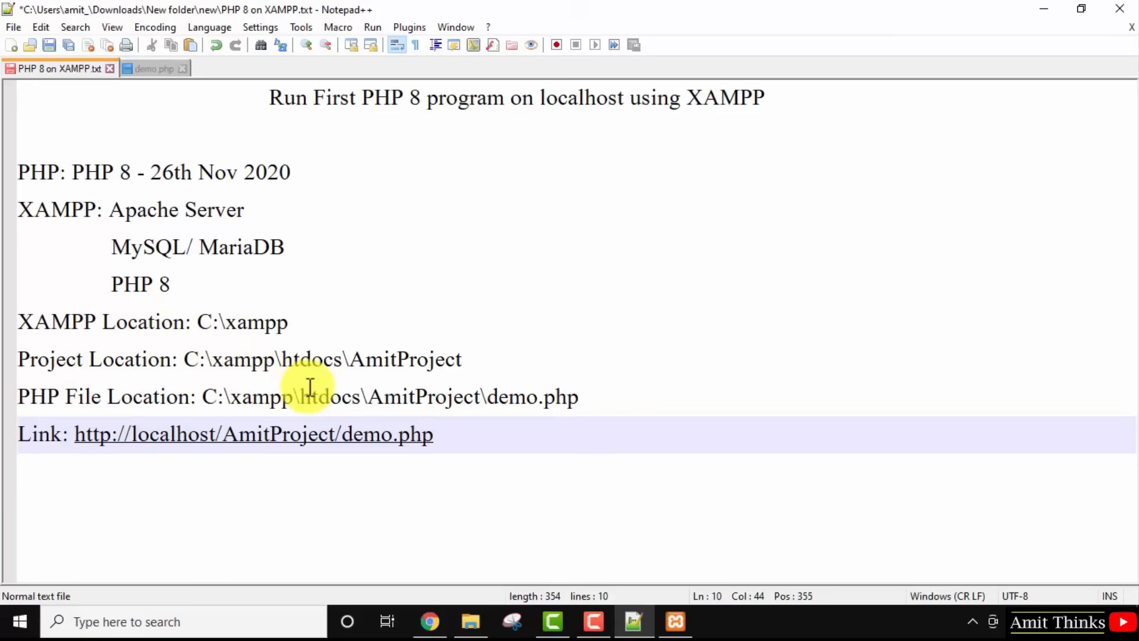
pyautogui.click(389, 360)
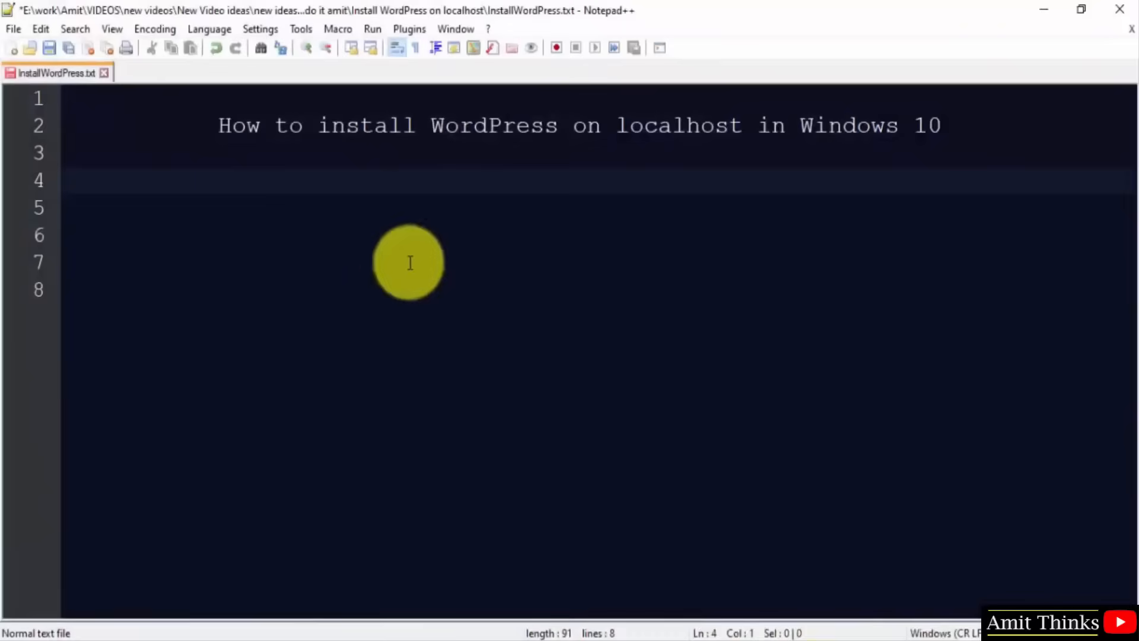
# Add the lines 'XAMPP' and 'Wordpres.org zip file' to the notes.
pyautogui.click(364, 166)
pyautogui.press('Down')
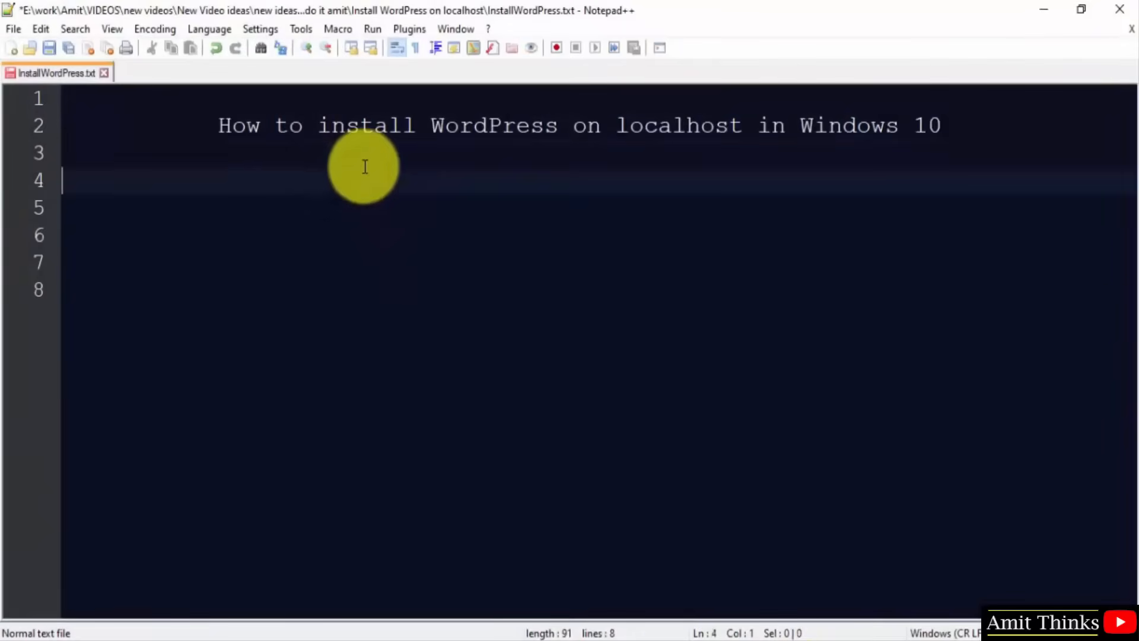
pyautogui.write('XAMPP')
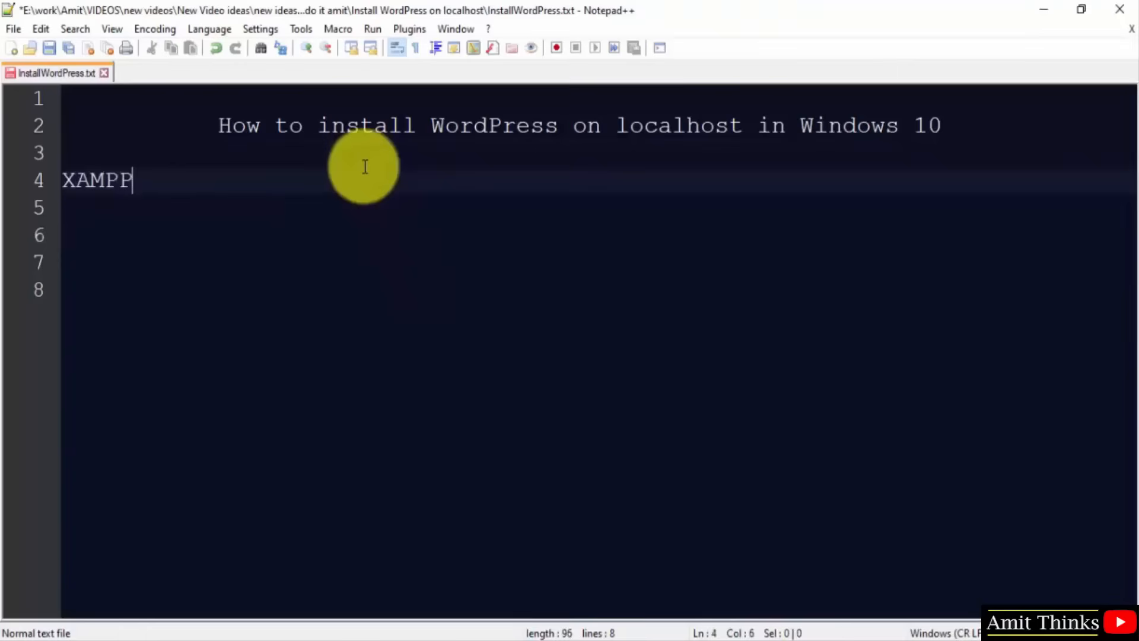
pyautogui.press('Return')
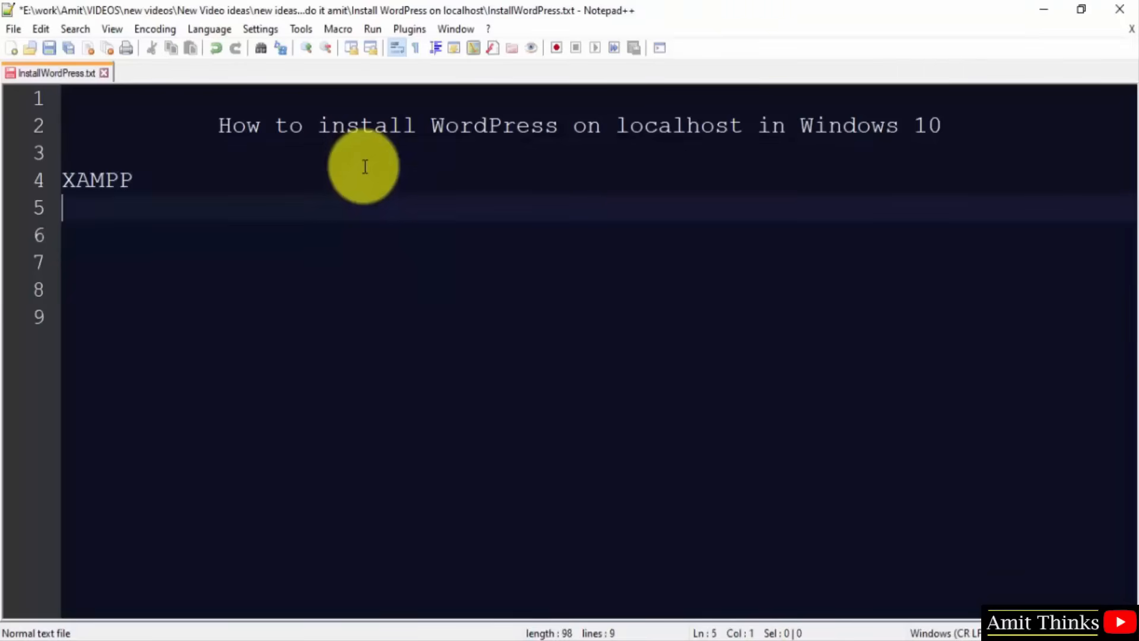
pyautogui.write('W')
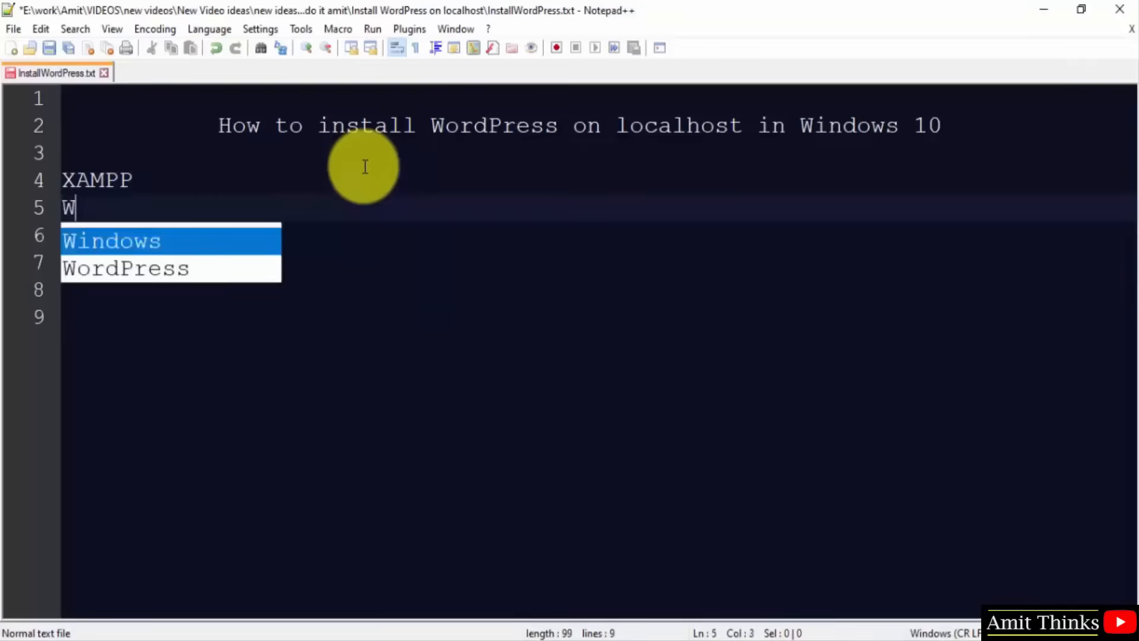
pyautogui.write('ordpres')
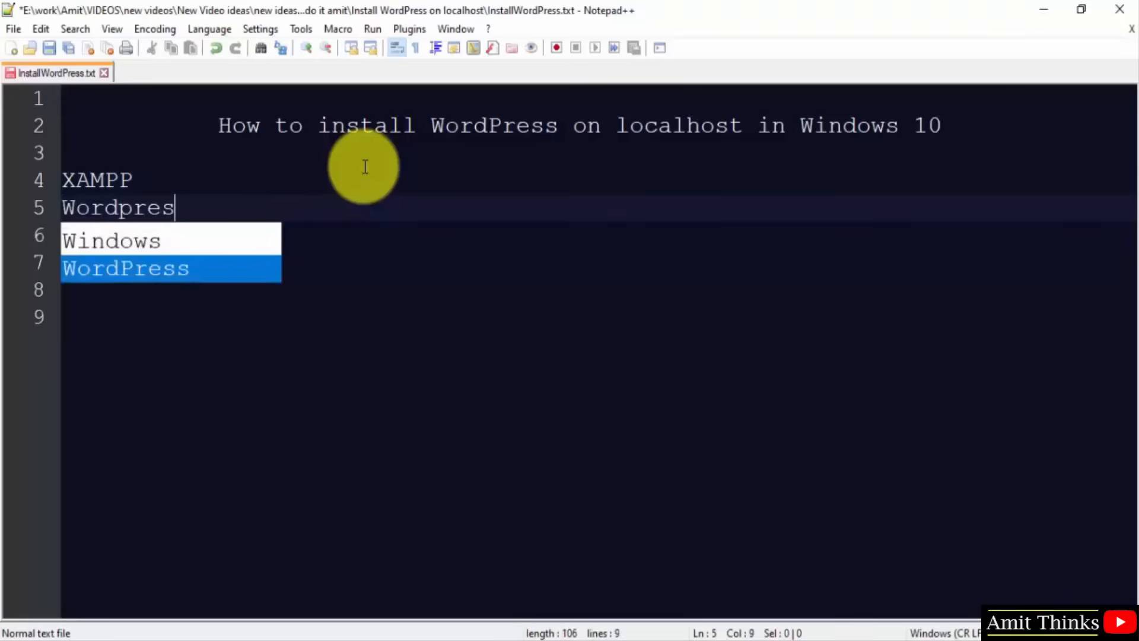
pyautogui.write('.o')
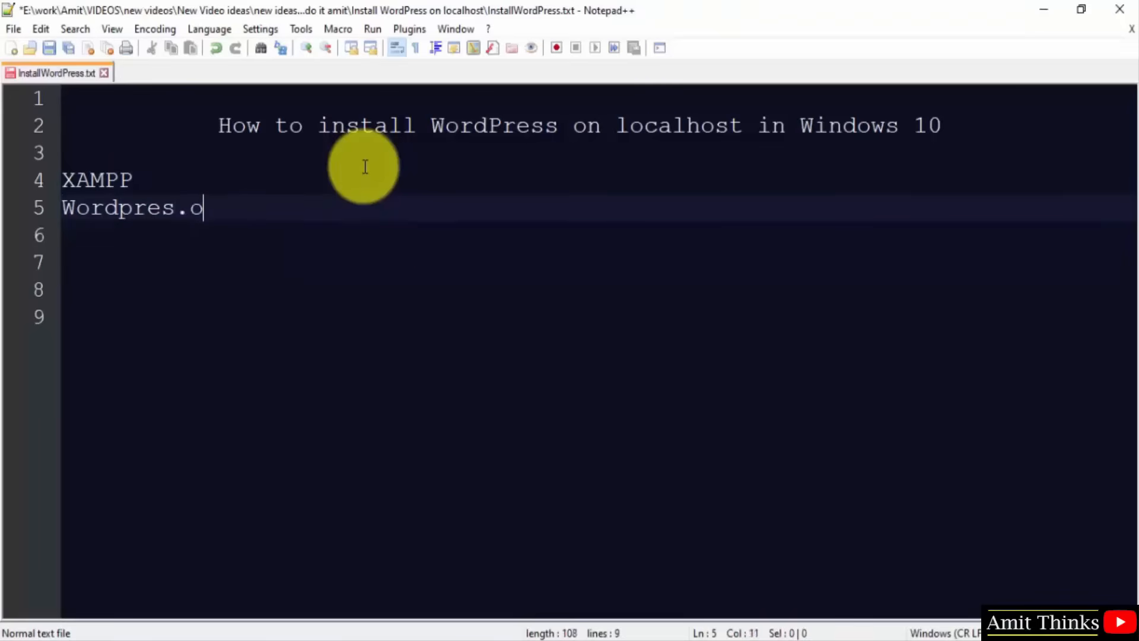
pyautogui.write('rg zip file')
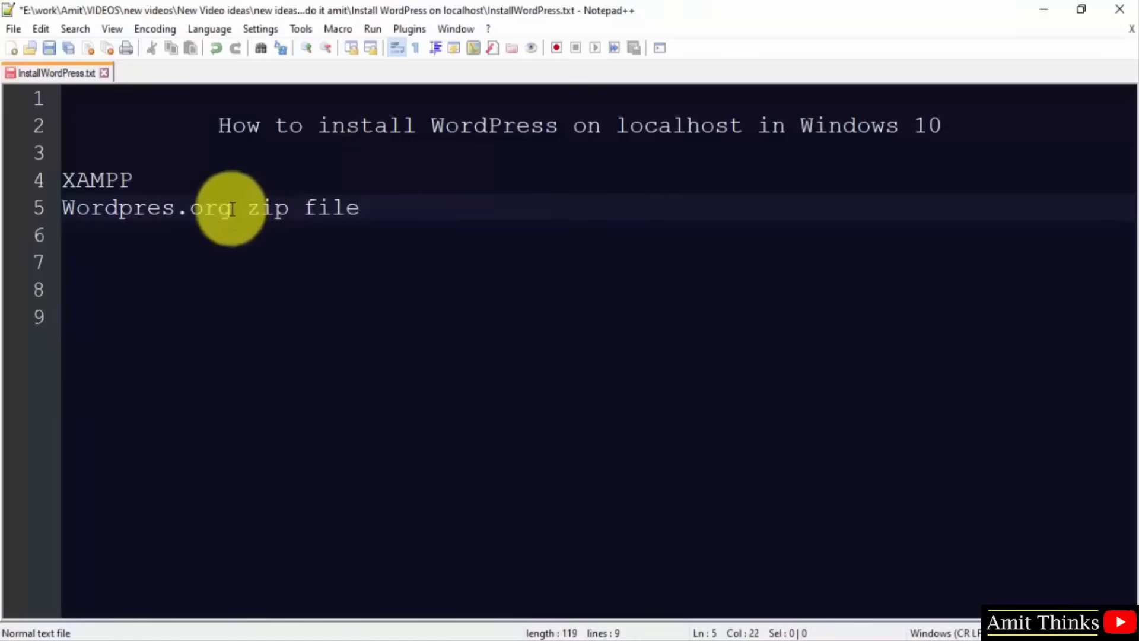
# Under 'XAMPP:', list cross platform web server package, Apache: WEB SERVER, and MySQL/MariaDB: Database.
pyautogui.click(202, 186)
pyautogui.write(':')
pyautogui.press('Return')
pyautogui.press('Return')
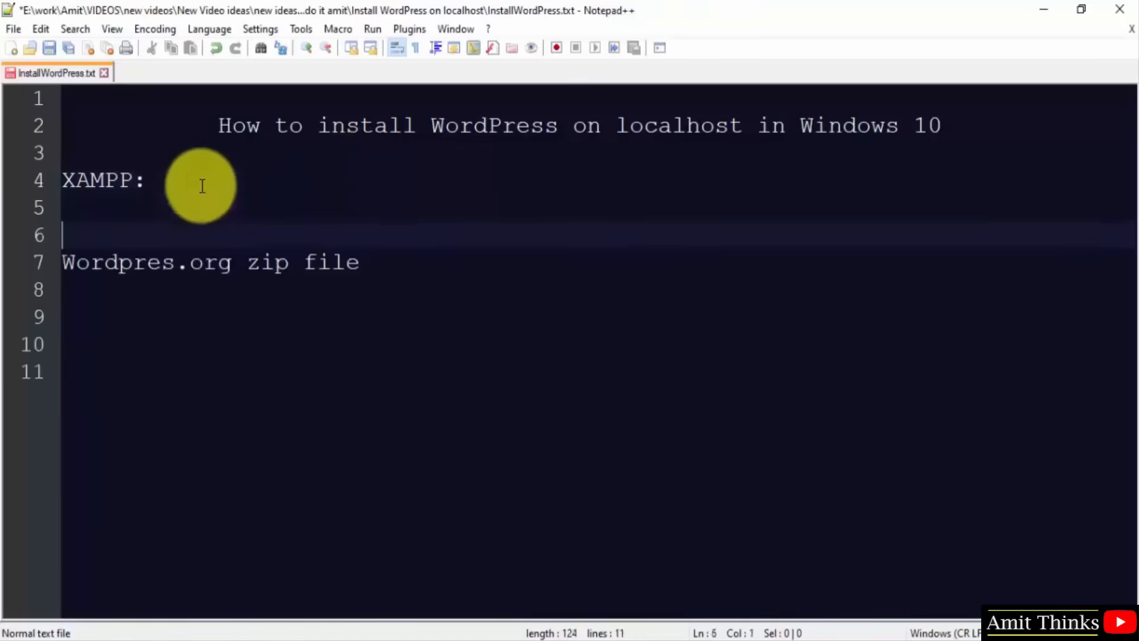
pyautogui.press('Up')
pyautogui.write('Cr')
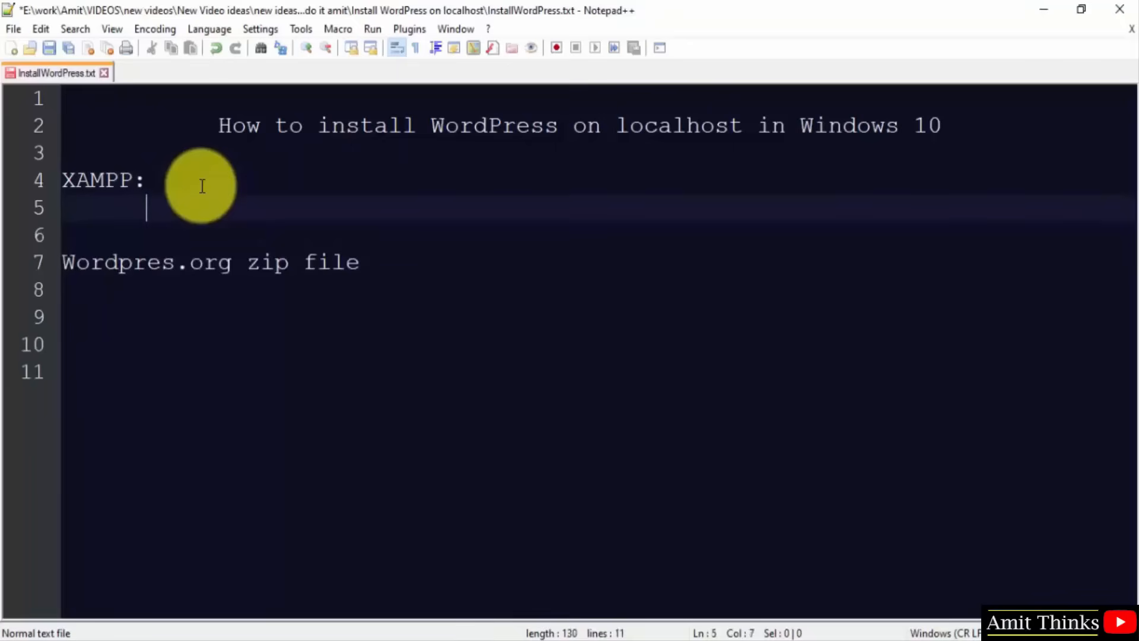
pyautogui.write('od')
pyautogui.press('BackSpace')
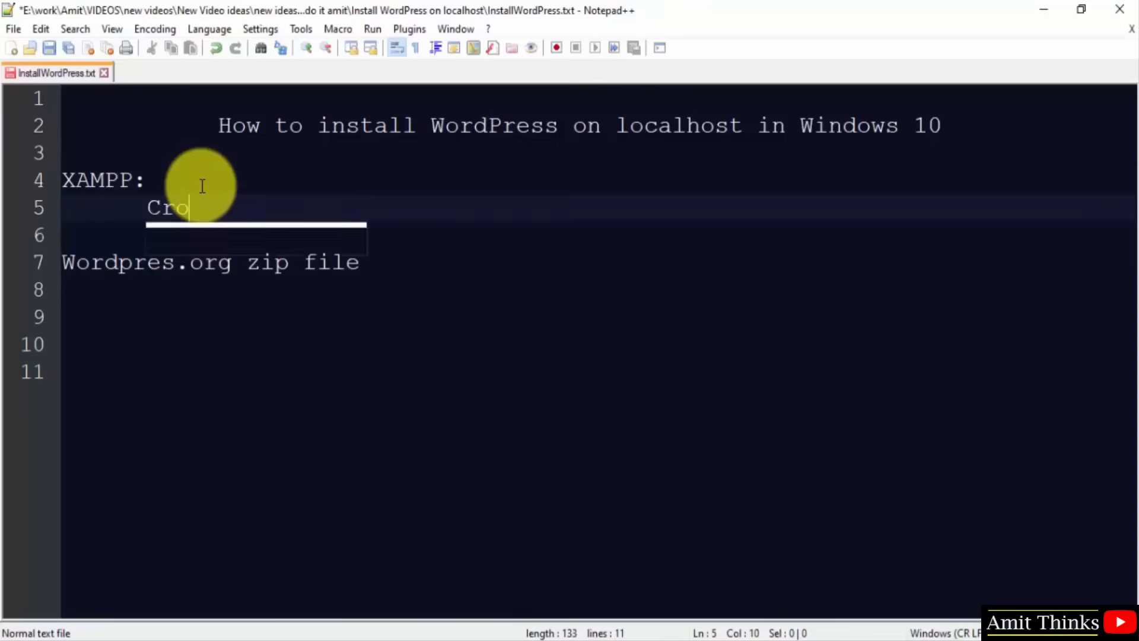
pyautogui.write('ss platt')
pyautogui.press('BackSpace')
pyautogui.write('form')
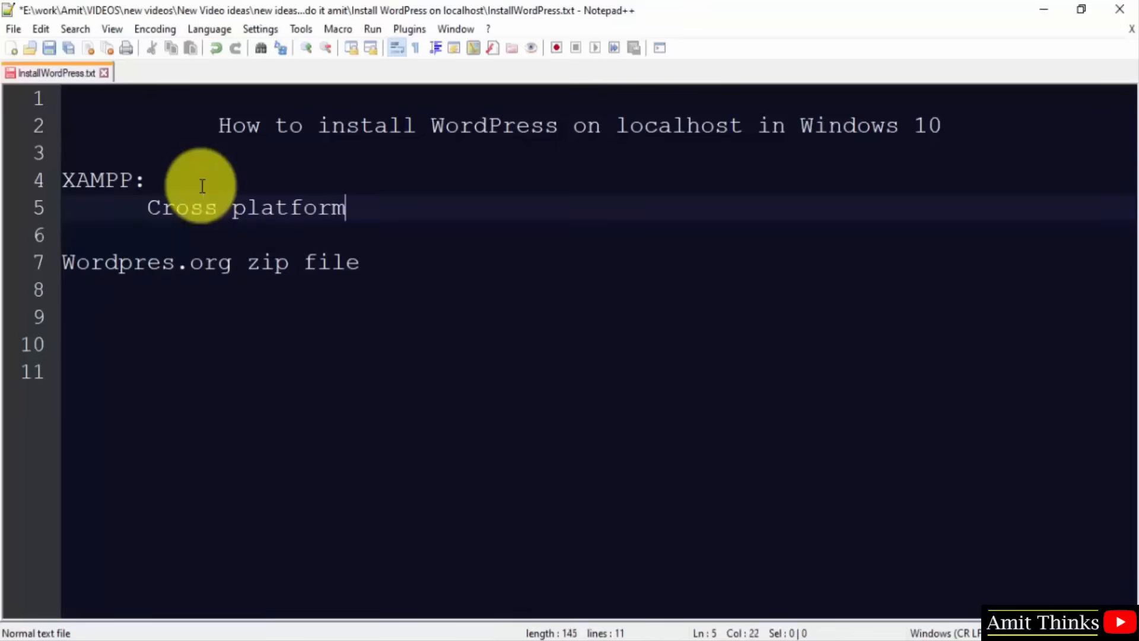
pyautogui.write(' web server package')
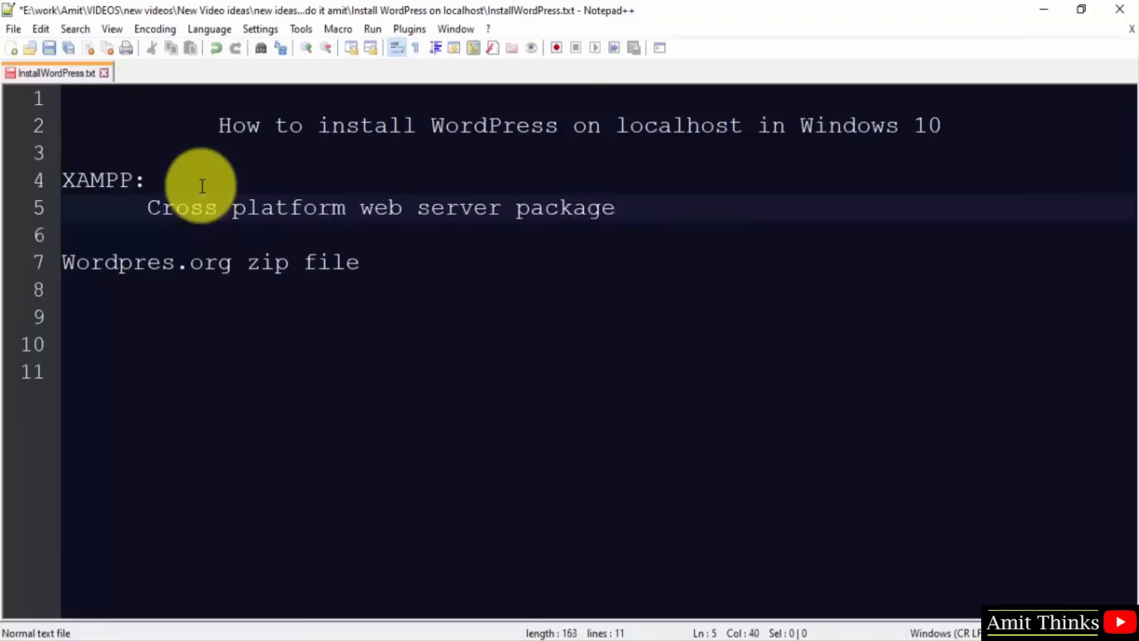
pyautogui.press('Return')
pyautogui.write('A')
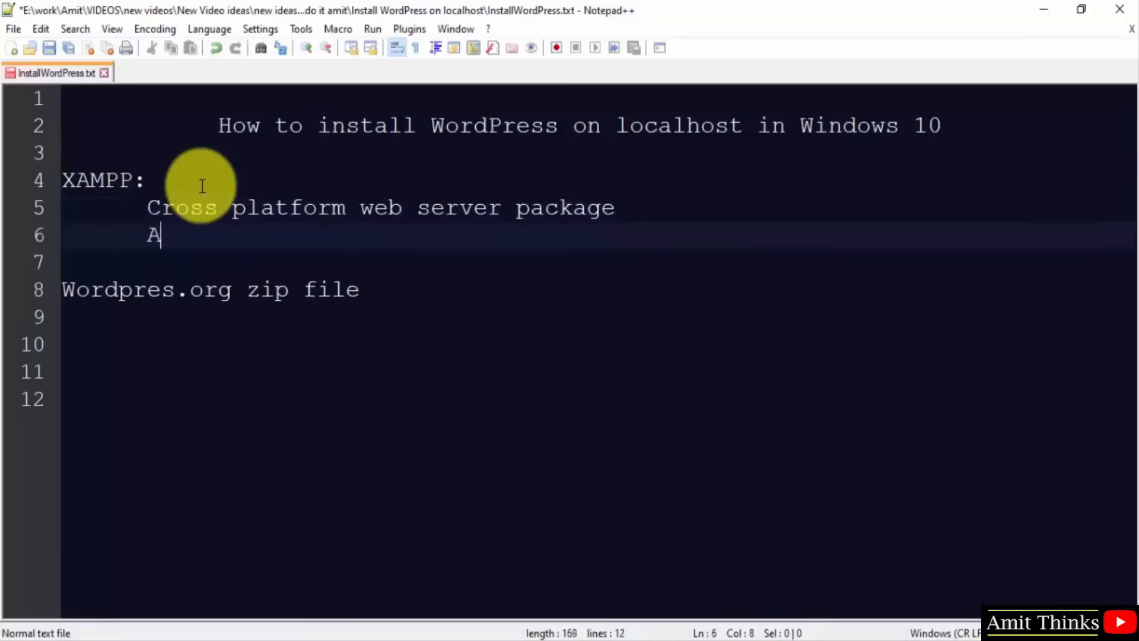
pyautogui.write('pache: WE')
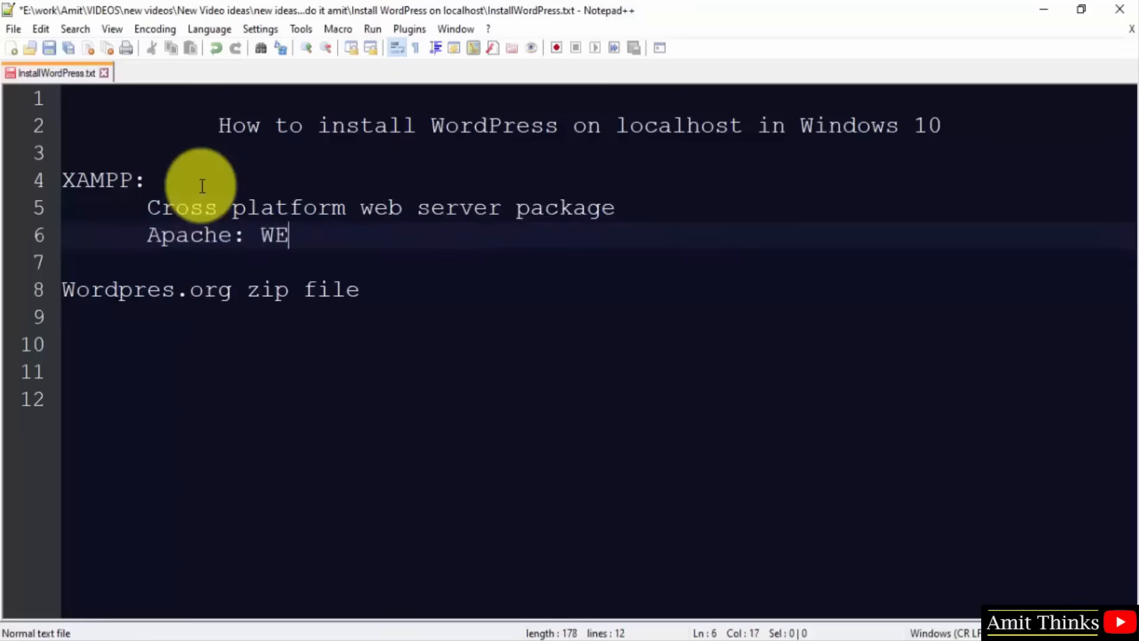
pyautogui.write('B SERVER')
pyautogui.press('Return')
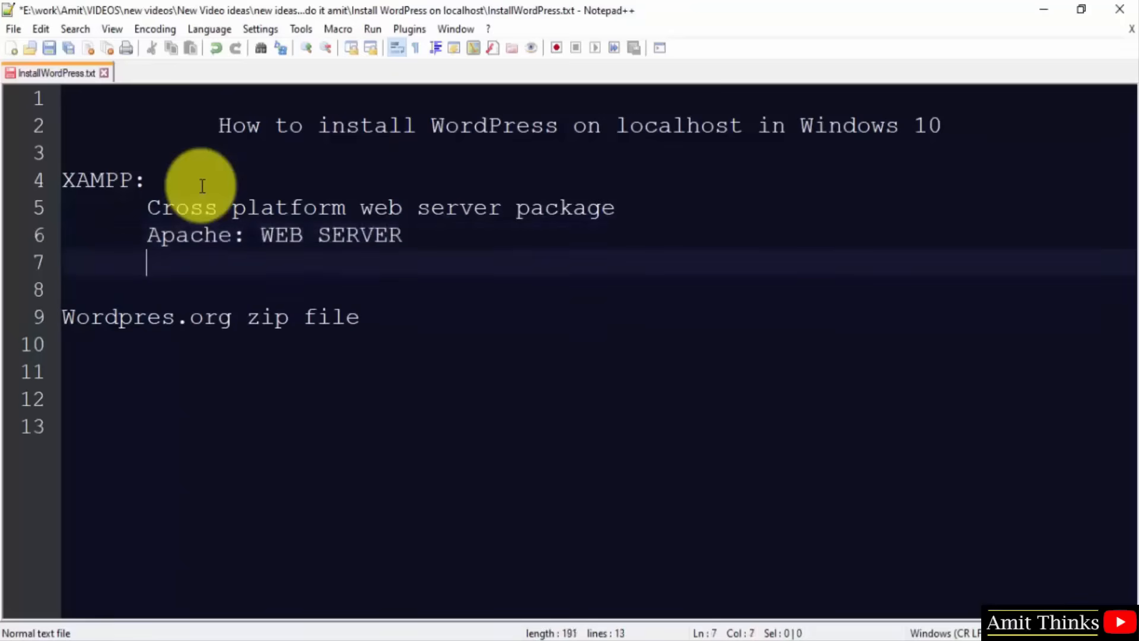
pyautogui.write('MySQL/')
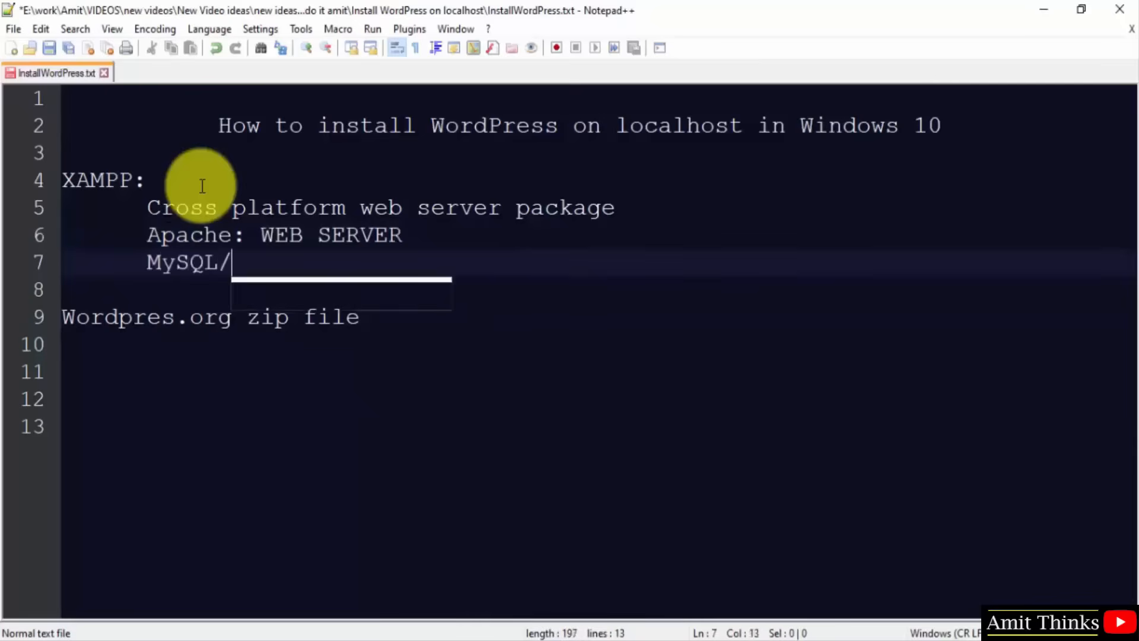
pyautogui.write('MariaDB: Databa')
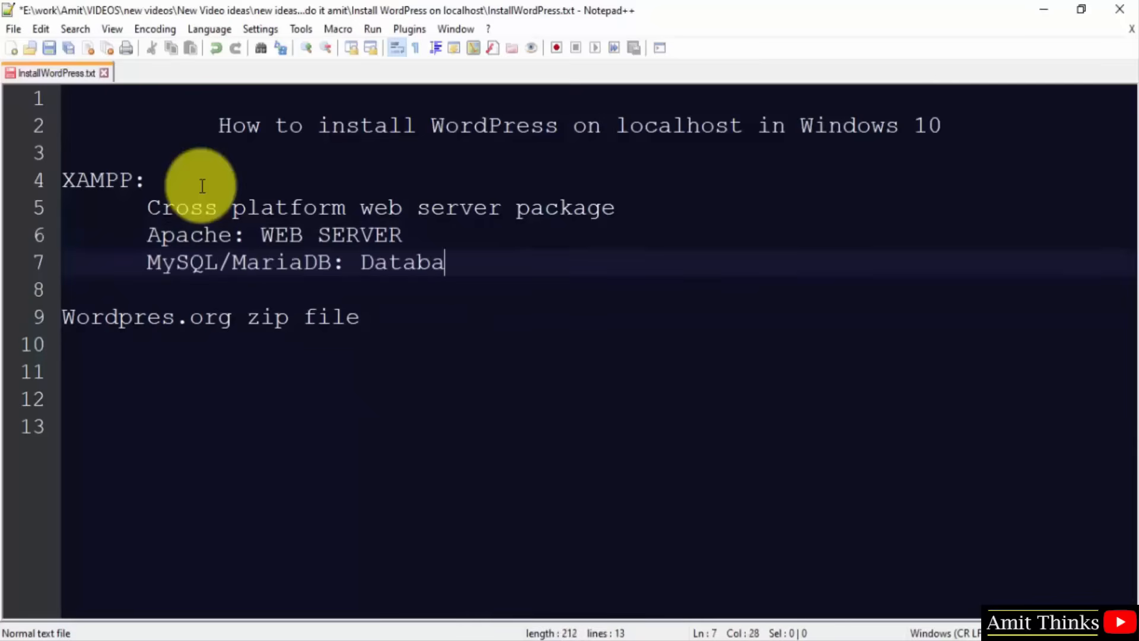
pyautogui.write('se')
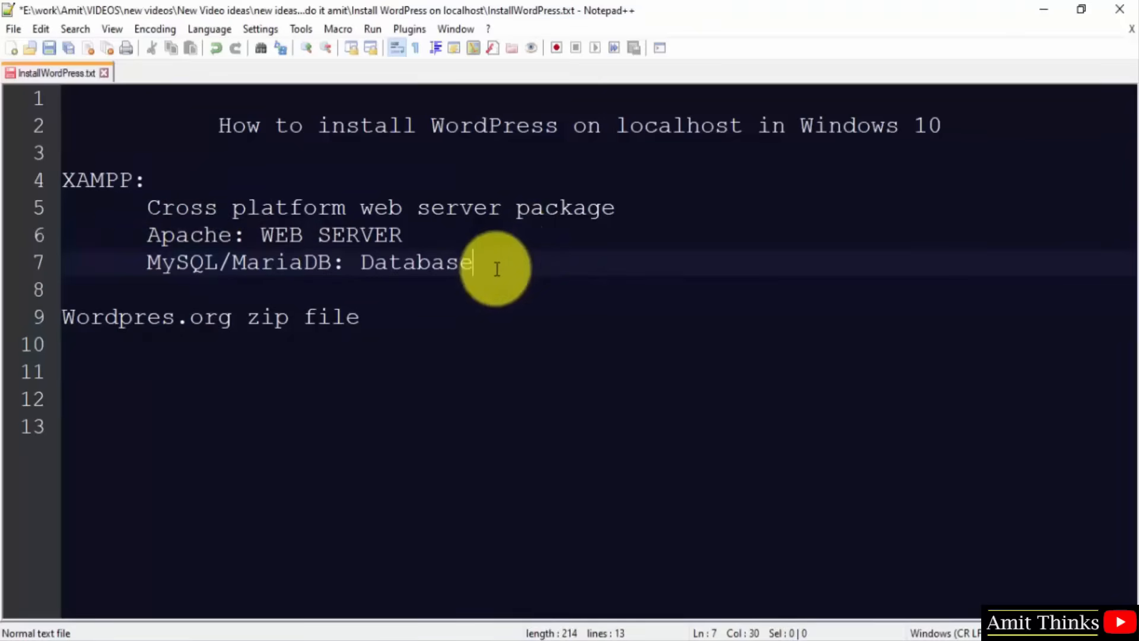
# Prefix the XAMPP heading with 'Step1:', then switch to a new Chrome tab.
pyautogui.click(67, 181)
pyautogui.write('Step1:')
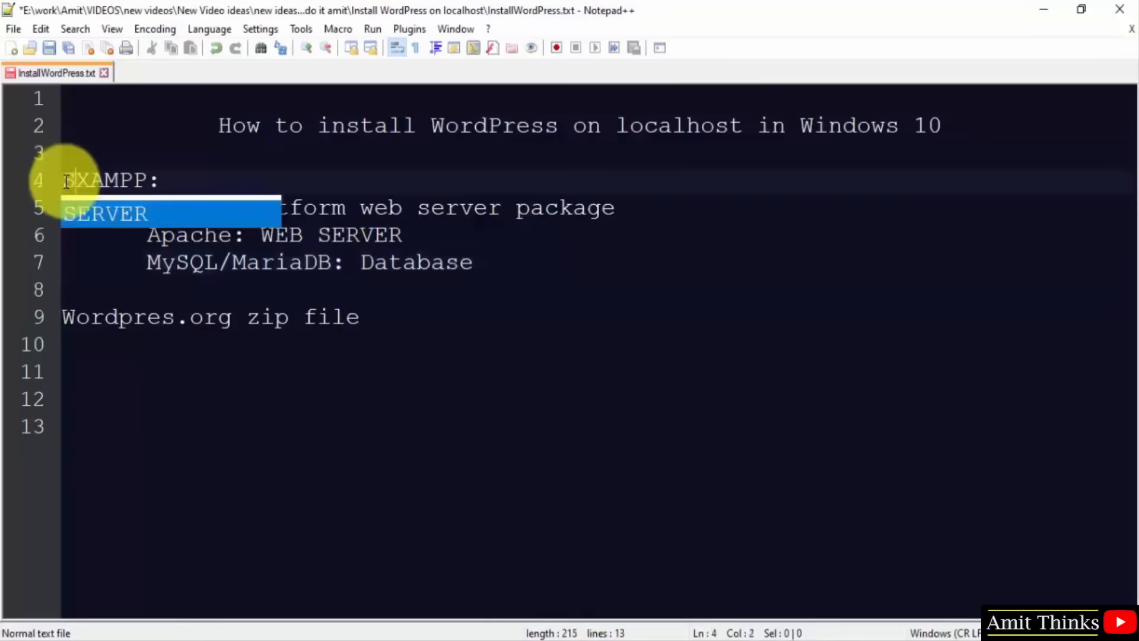
pyautogui.press('Down')
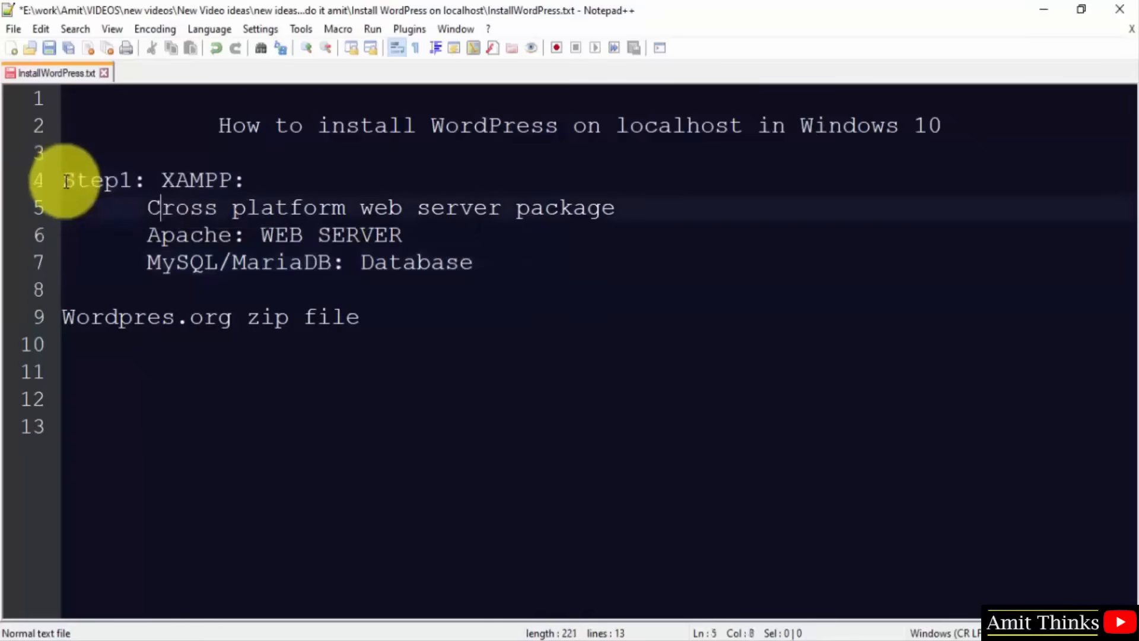
pyautogui.press('Left')
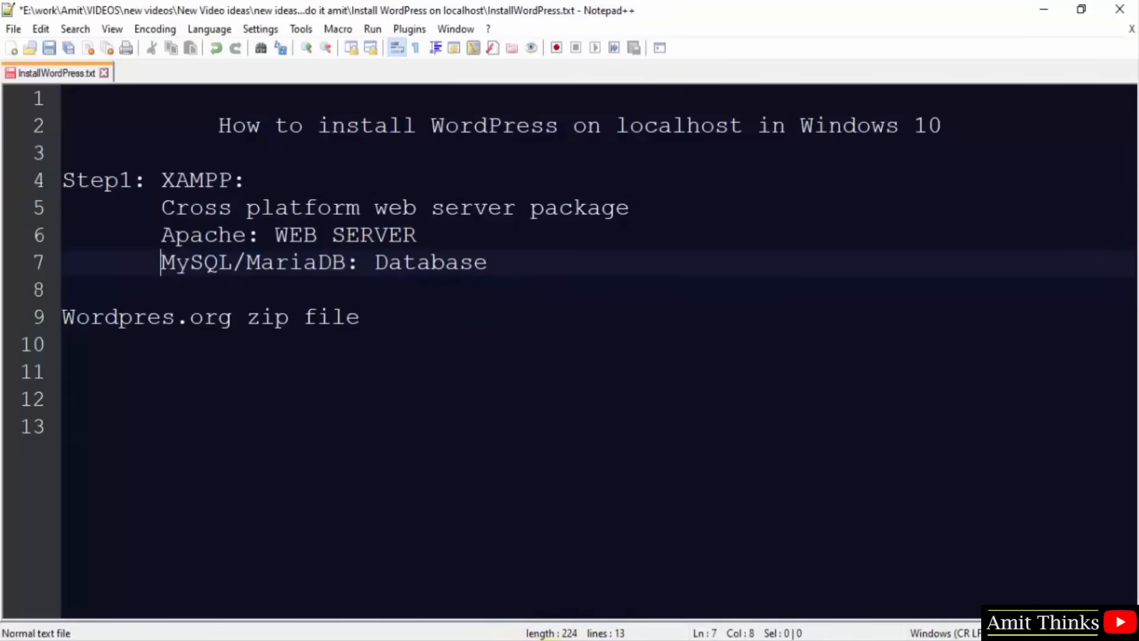
pyautogui.click(551, 639)
pyautogui.click(225, 14)
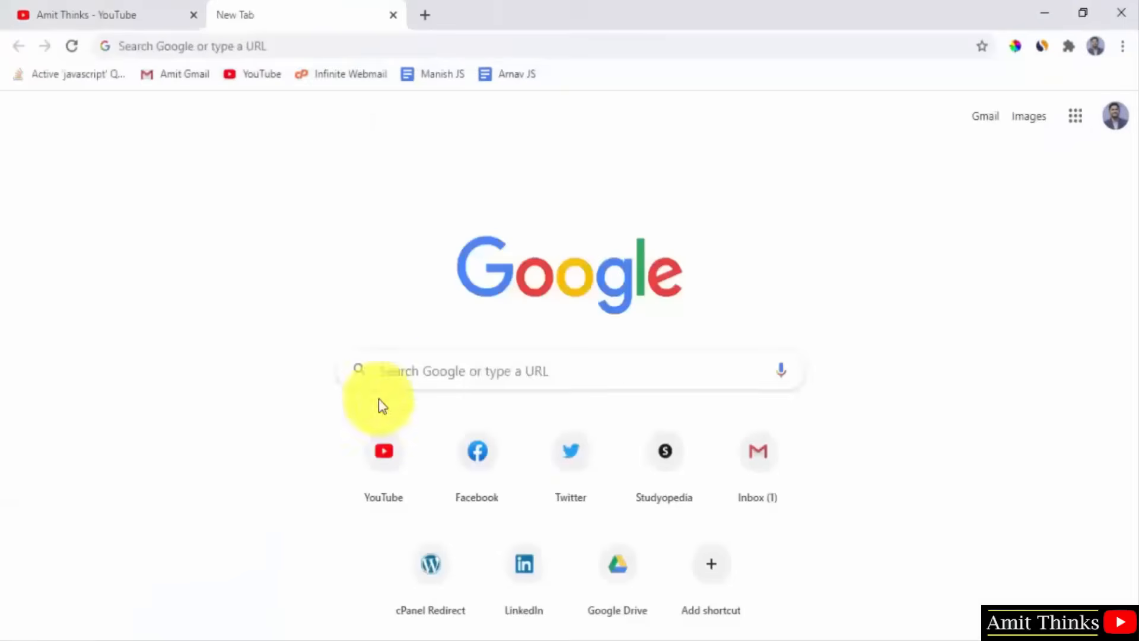
# Search Google for xampp and download XAMPP for Windows from apachefriends.org.
pyautogui.click(444, 377)
pyautogui.write('xampp')
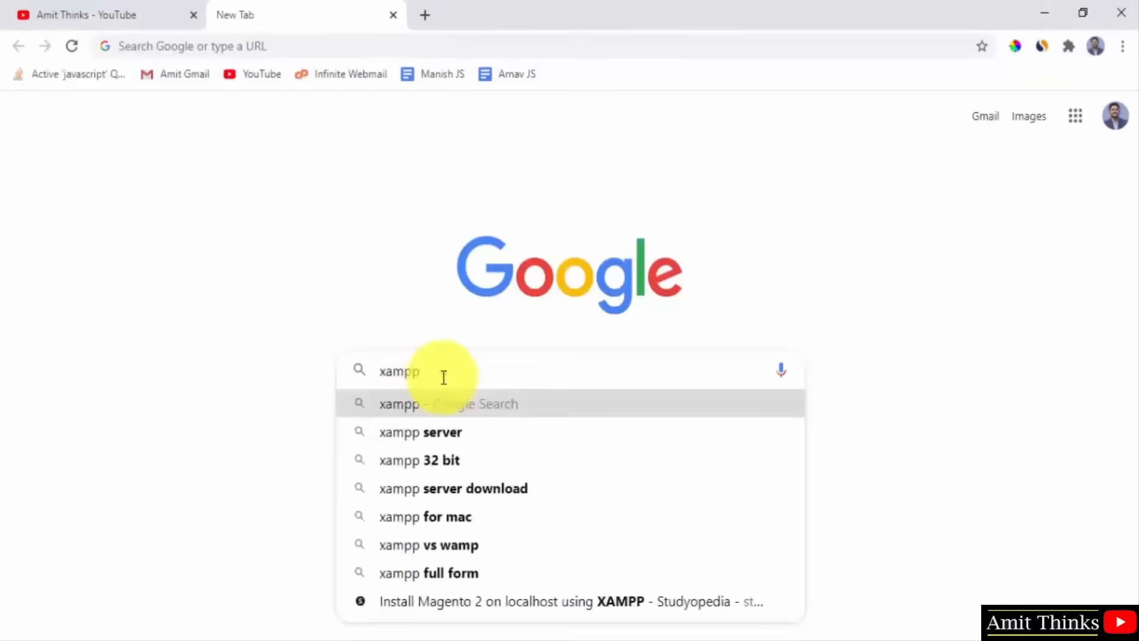
pyautogui.press('Return')
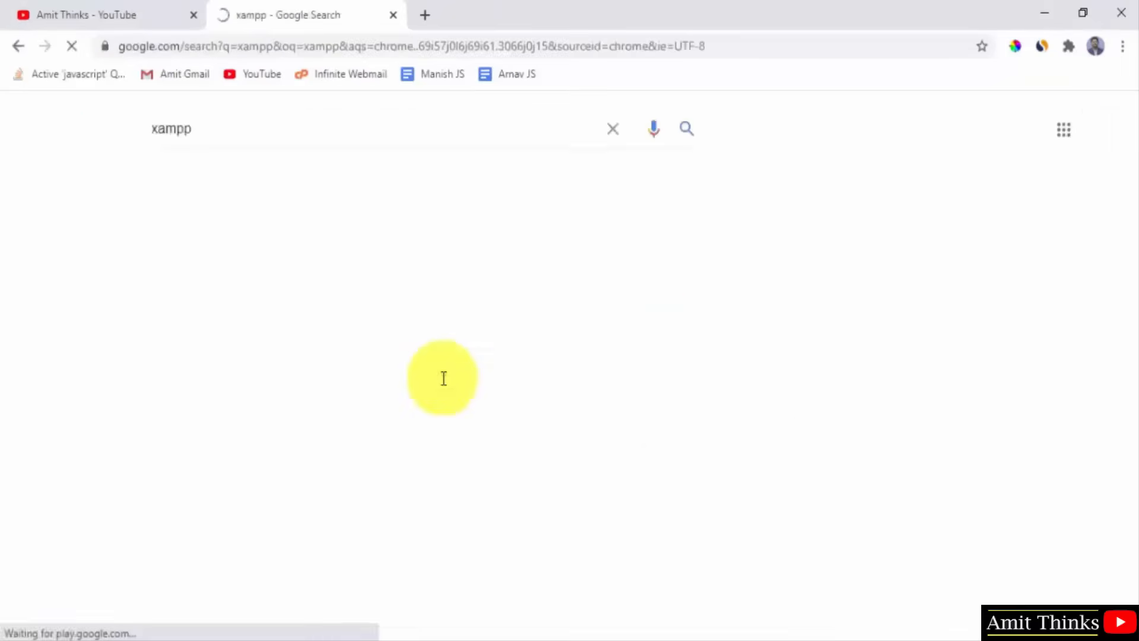
pyautogui.moveTo(1132, 145); pyautogui.dragTo(1130, 243)
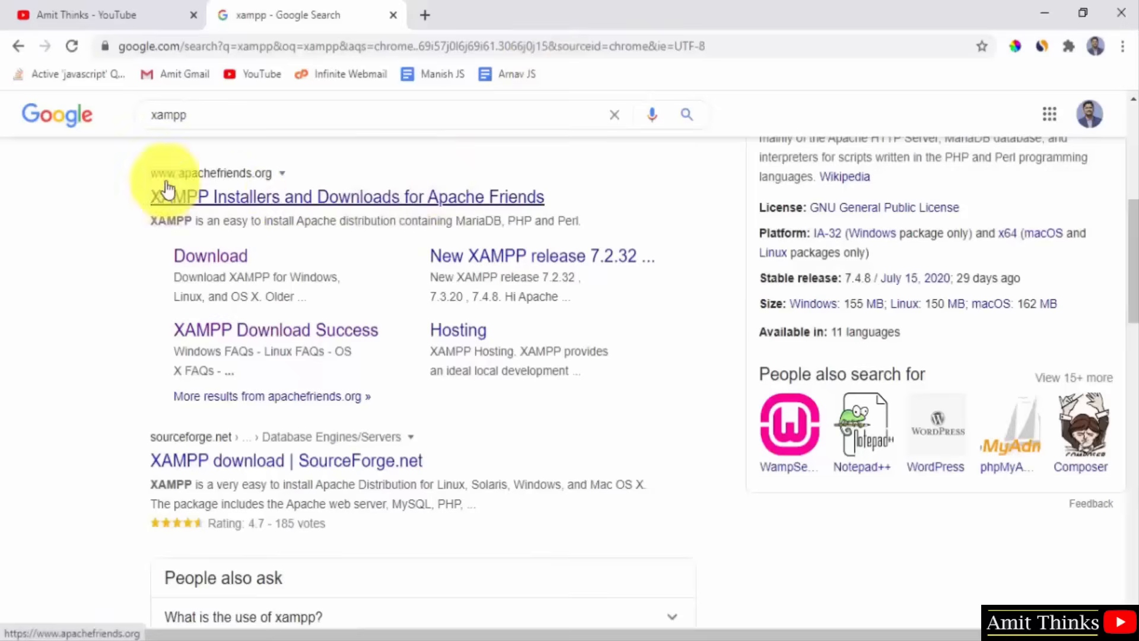
pyautogui.click(303, 199)
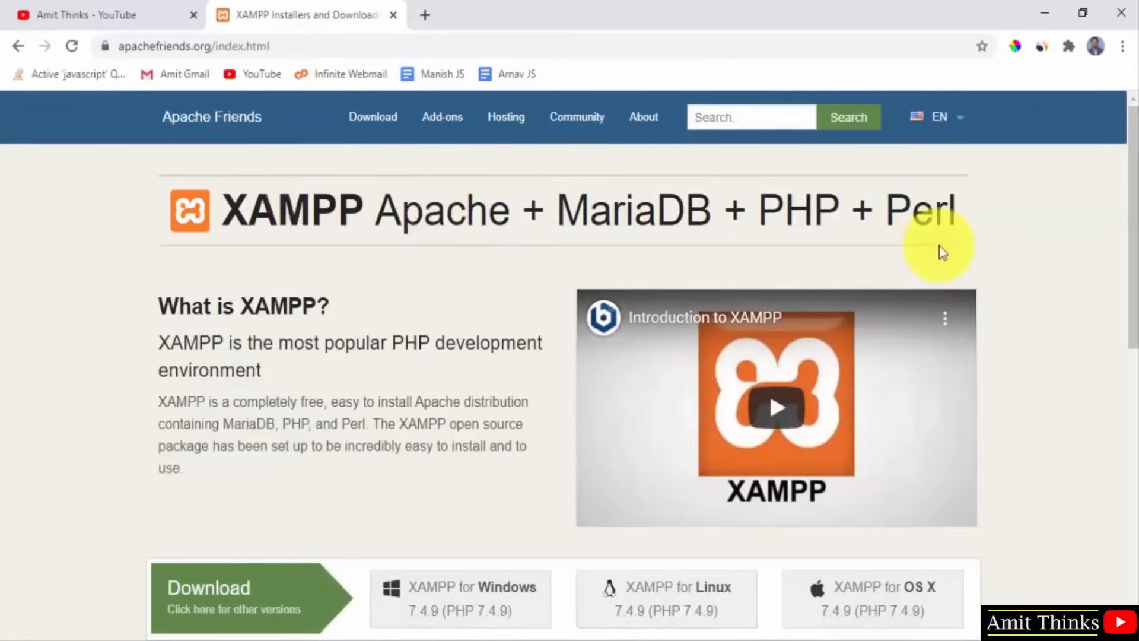
pyautogui.moveTo(1130, 299); pyautogui.dragTo(1124, 407)
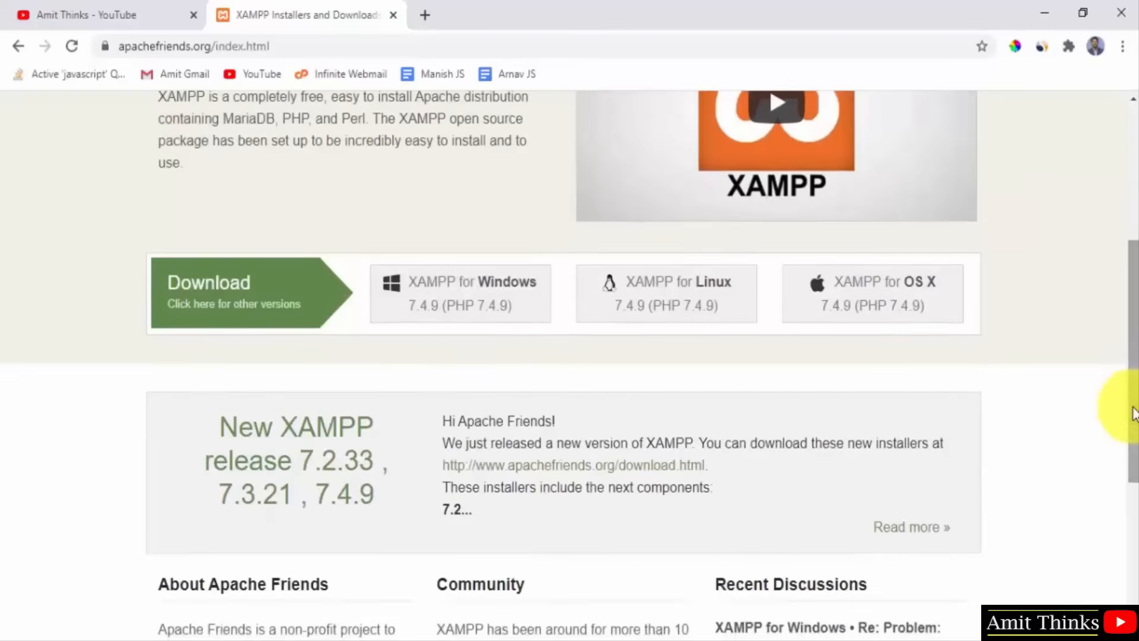
pyautogui.click(460, 315)
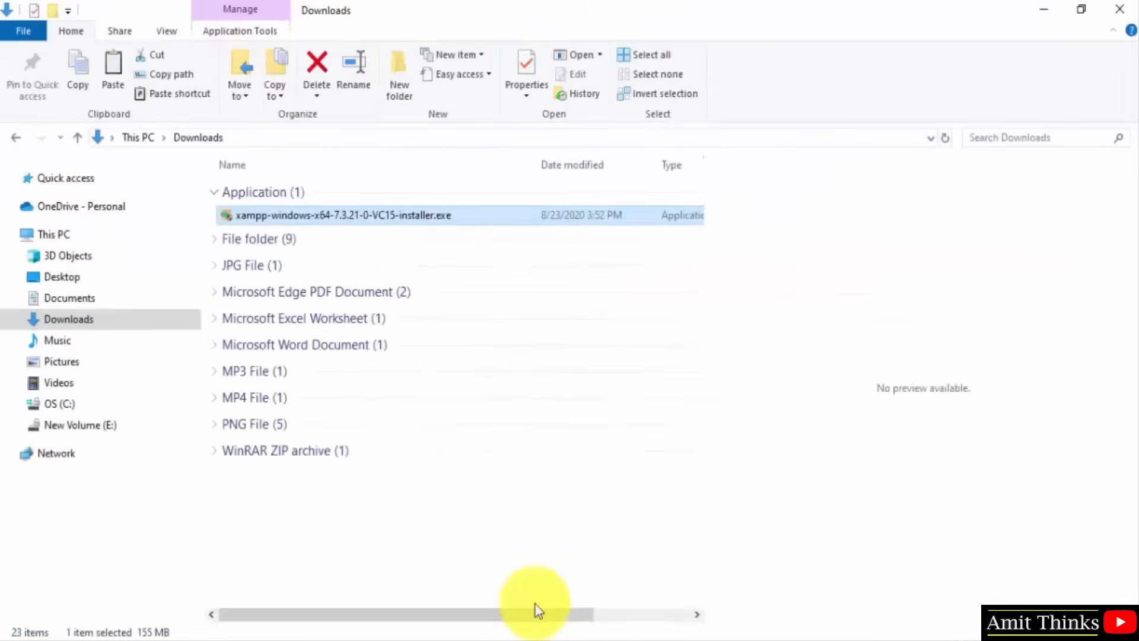
# Run the XAMPP installer with default components, folder C:\xampp and English, then finish.
pyautogui.doubleClick(384, 217)
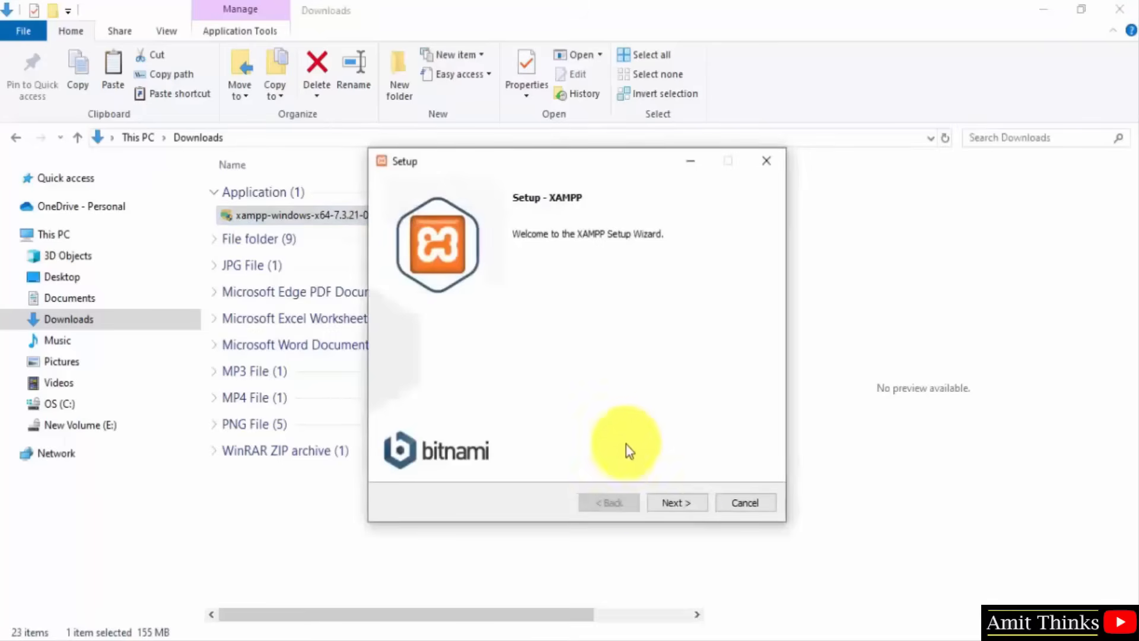
pyautogui.click(676, 504)
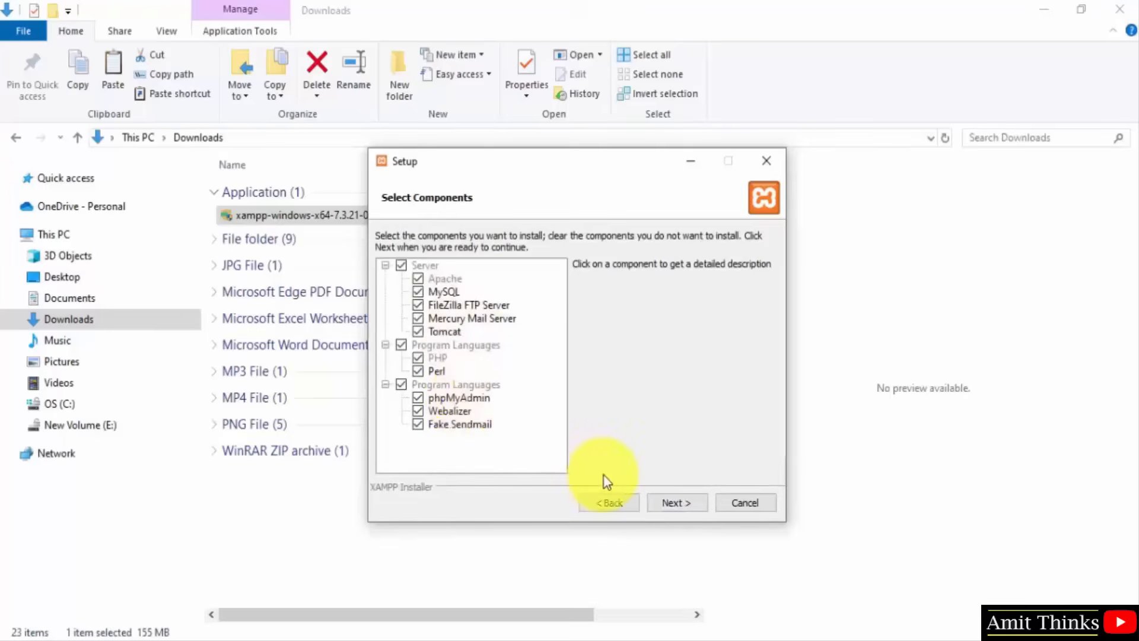
pyautogui.click(676, 503)
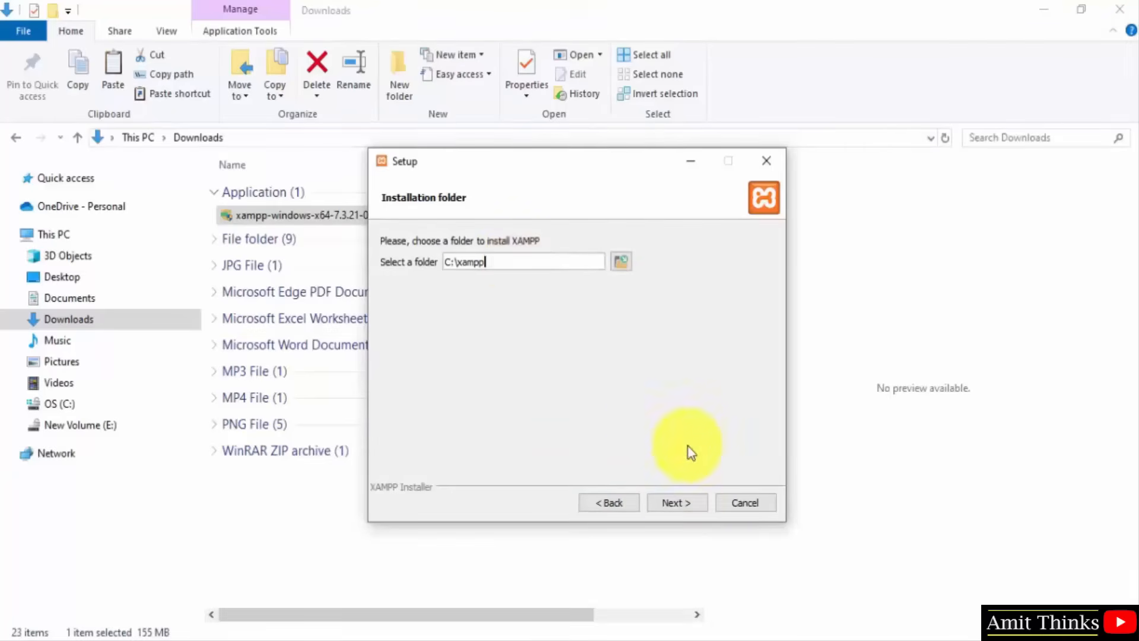
pyautogui.click(682, 505)
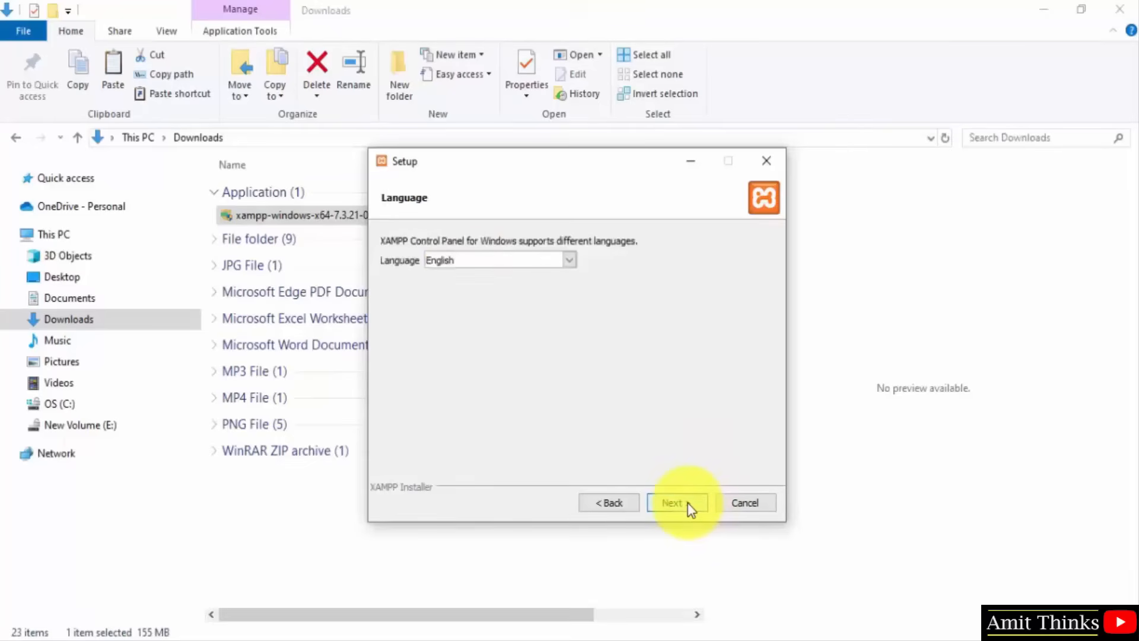
pyautogui.click(564, 261)
pyautogui.click(564, 262)
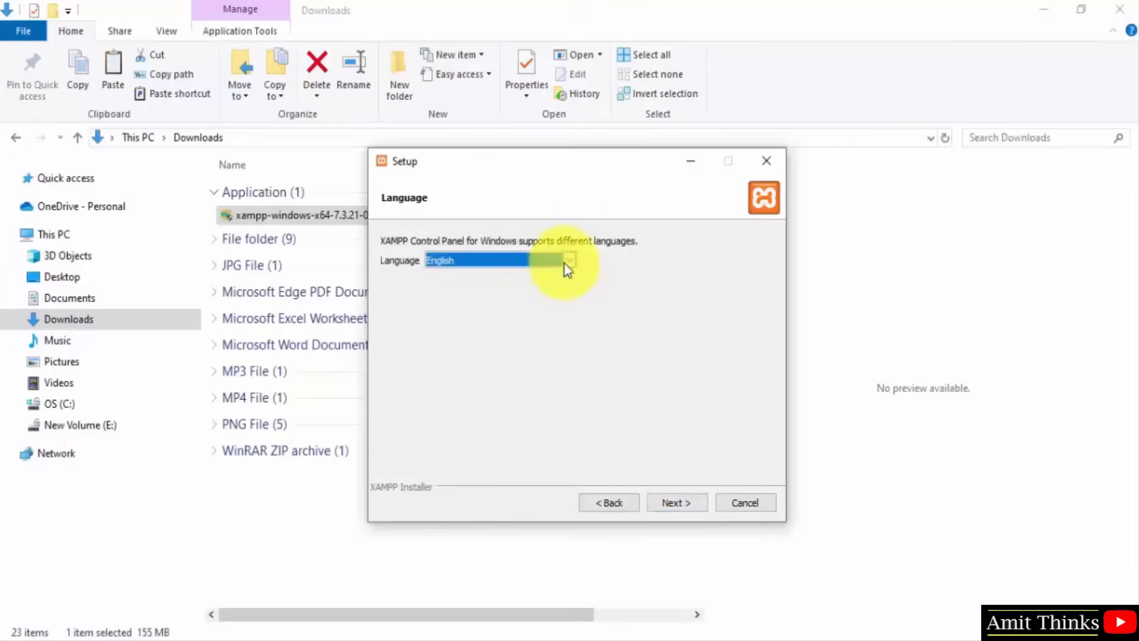
pyautogui.click(665, 504)
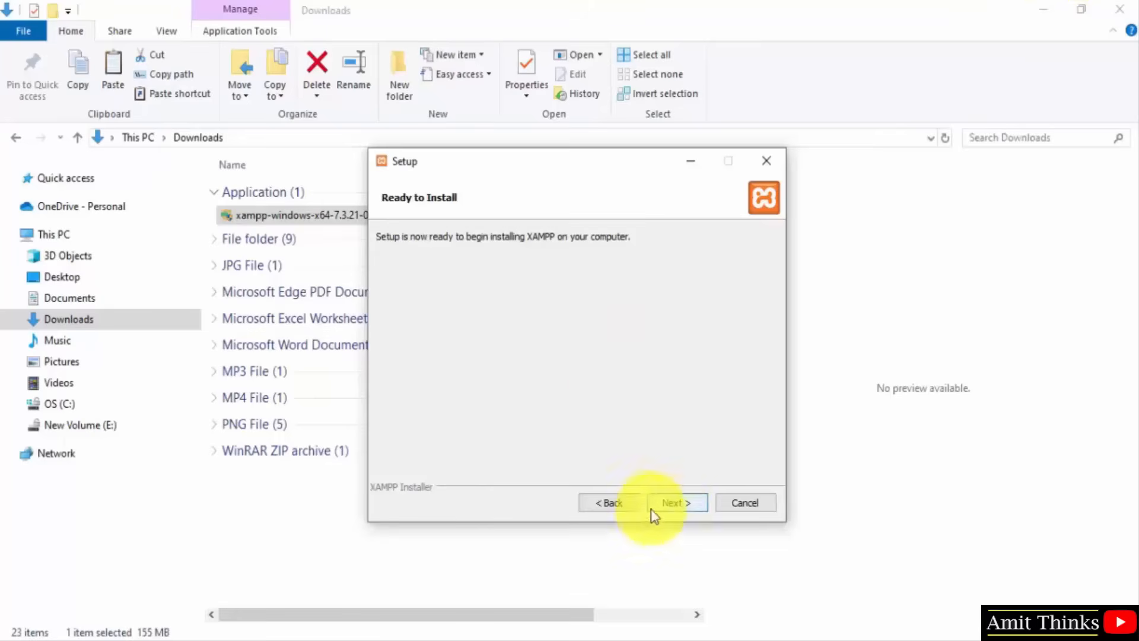
pyautogui.click(681, 504)
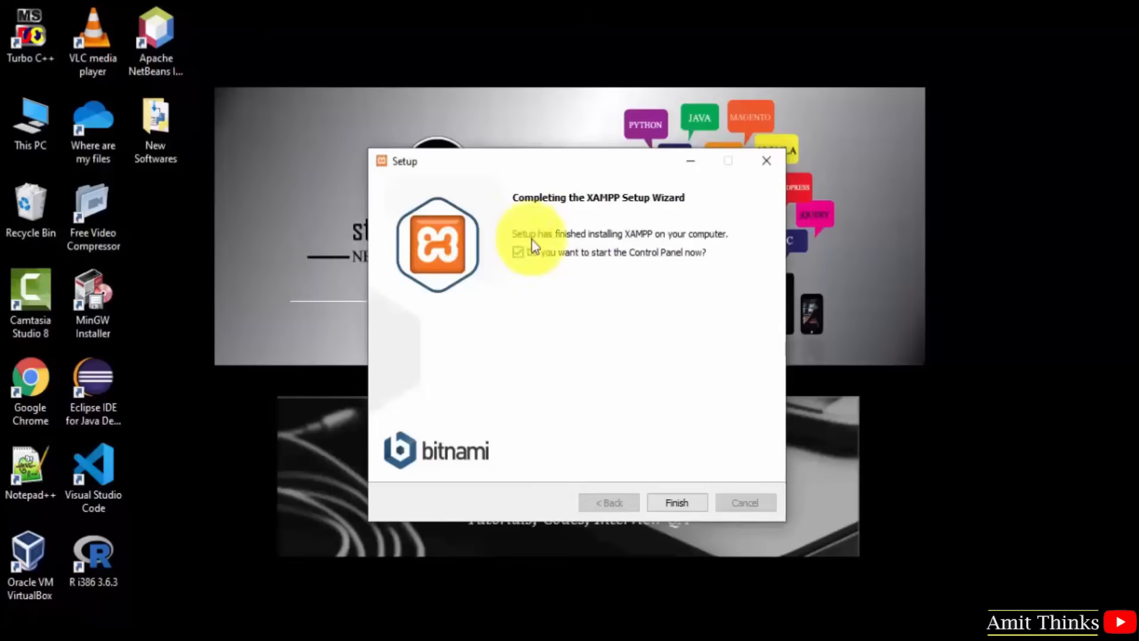
pyautogui.click(705, 505)
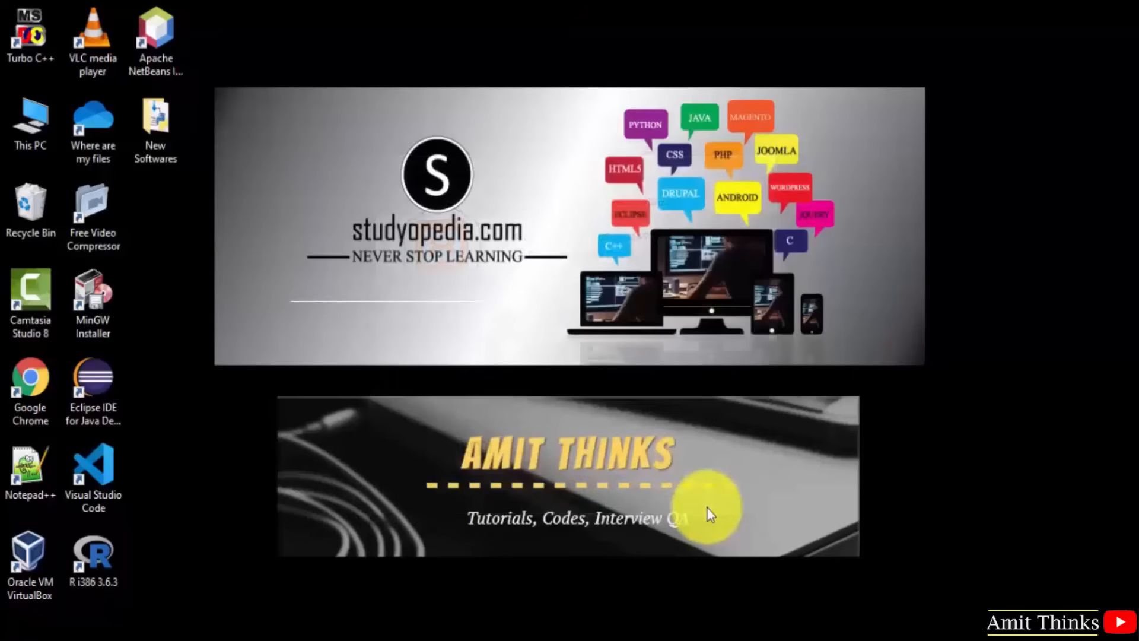
# Launch XAMPP Control Panel from the Start menu search.
pyautogui.press('super')
pyautogui.write('xampp')
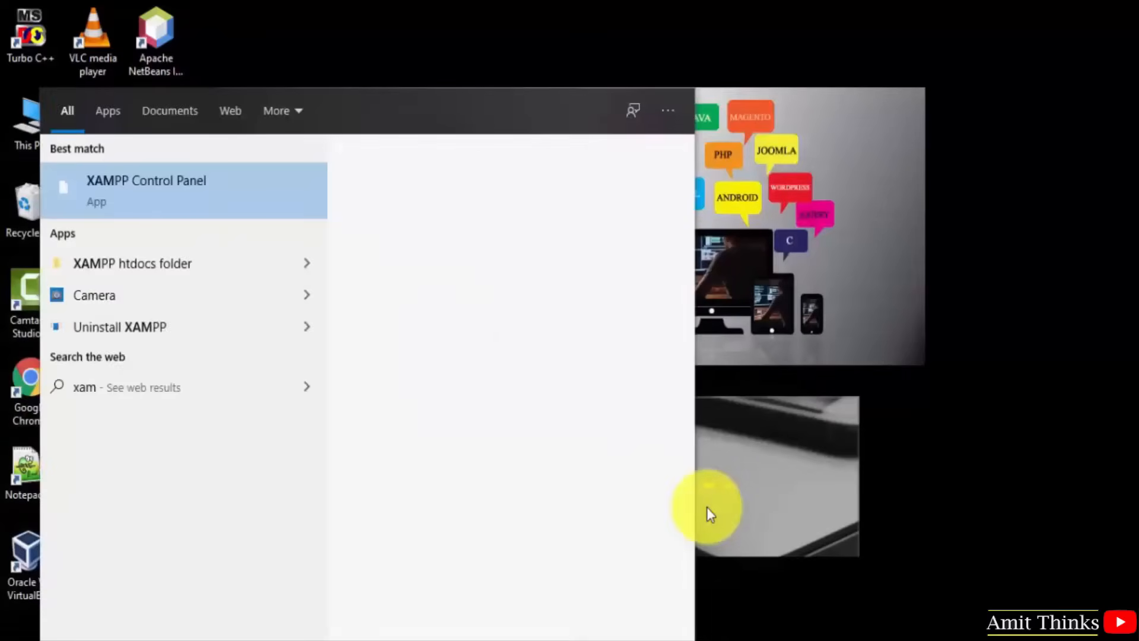
pyautogui.click(261, 166)
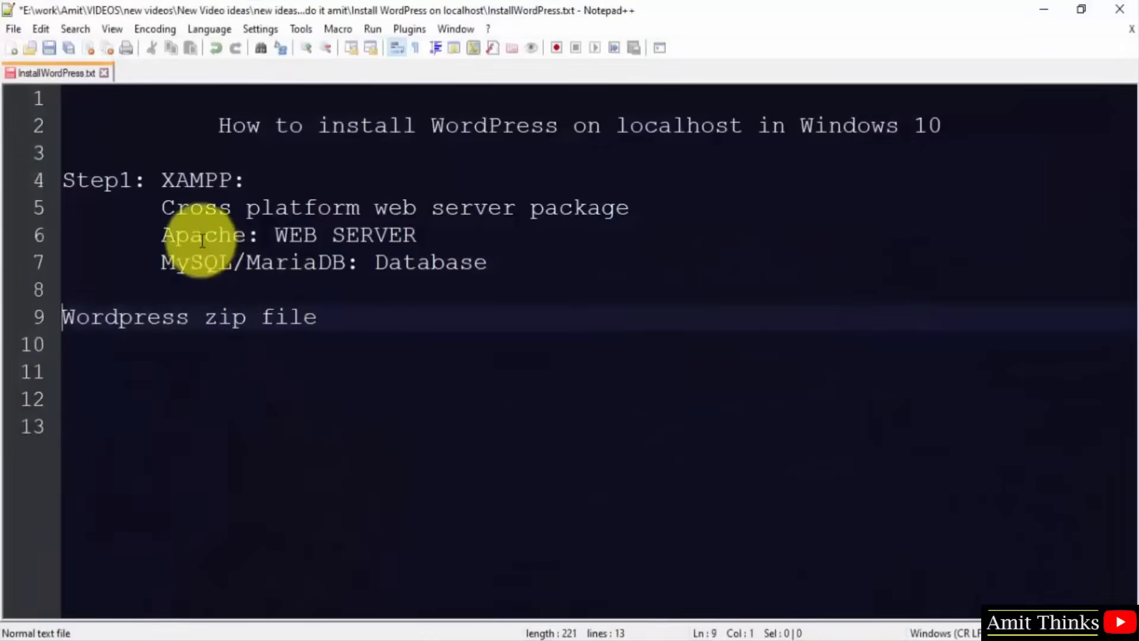
pyautogui.click(202, 240)
pyautogui.doubleClick(197, 264)
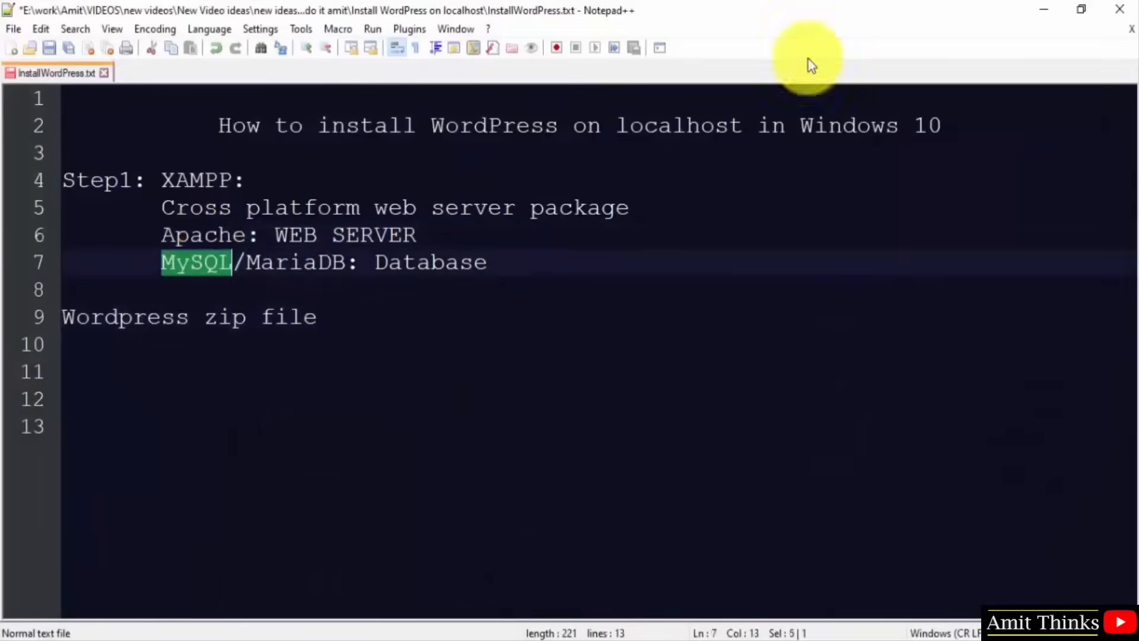
pyautogui.click(1051, 10)
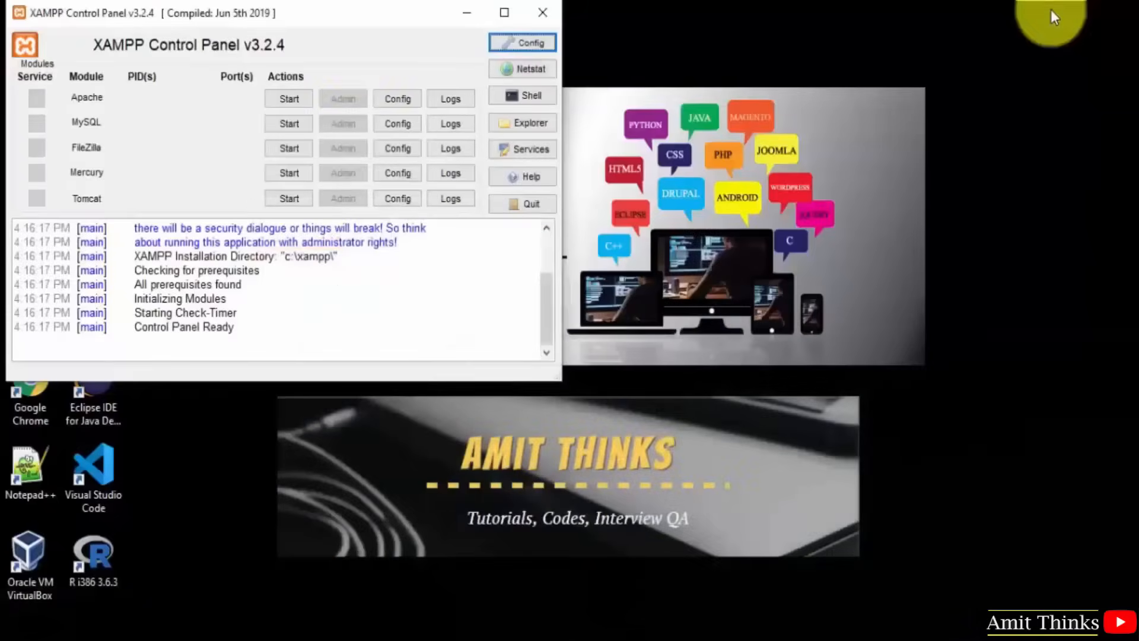
# Start Apache and MySQL, then minimize the control panel.
pyautogui.click(290, 100)
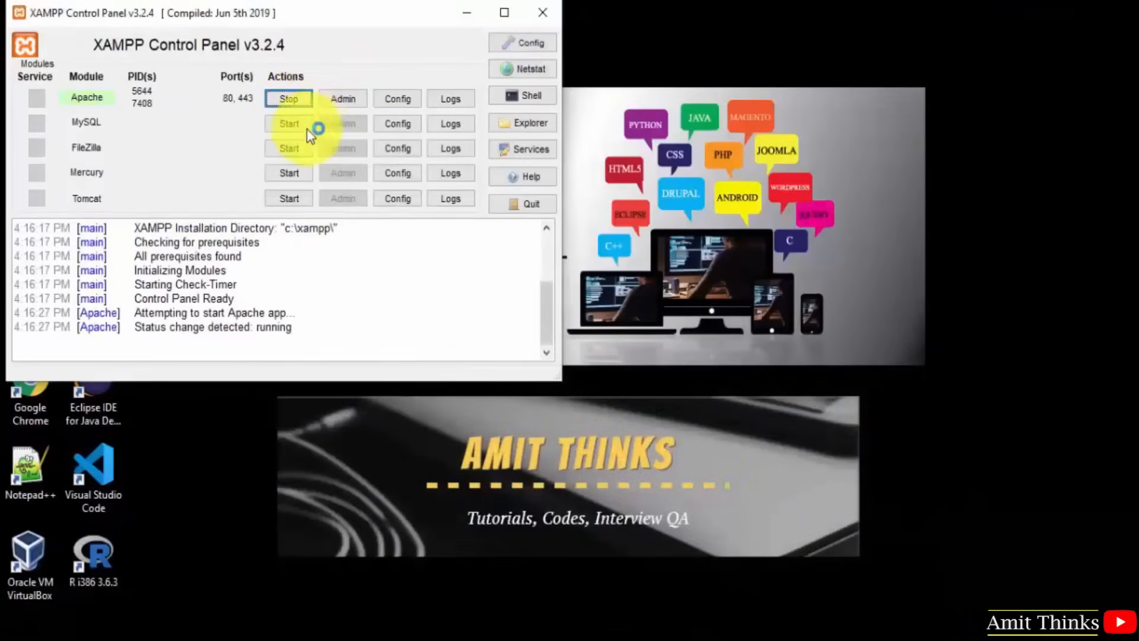
pyautogui.click(296, 124)
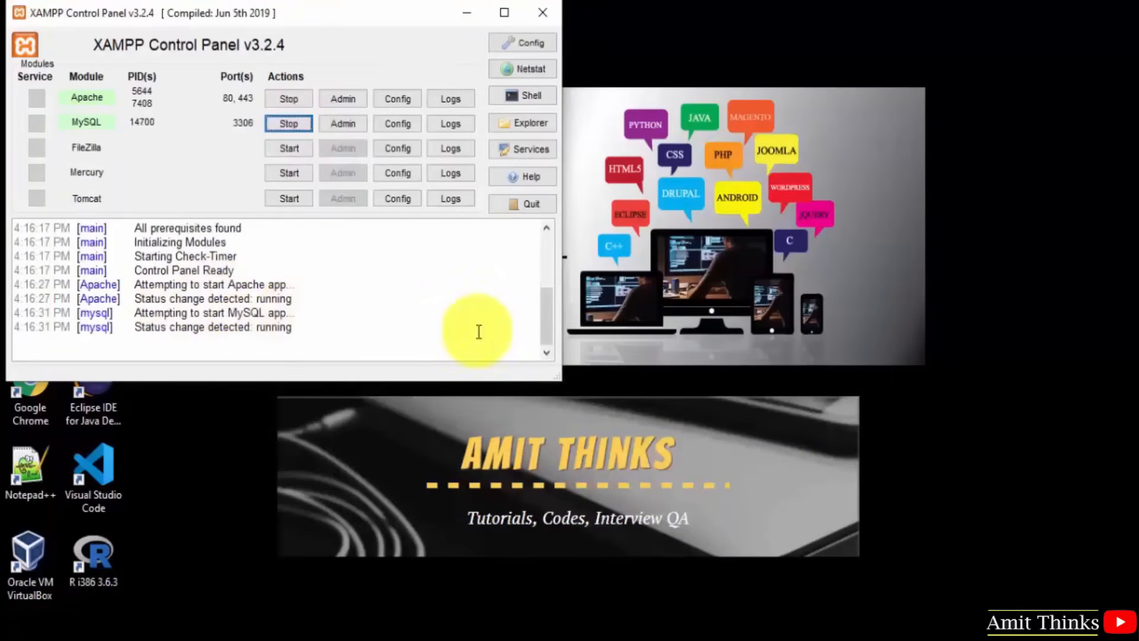
pyautogui.scroll(1, 548, 333)
pyautogui.scroll(1, 547, 331)
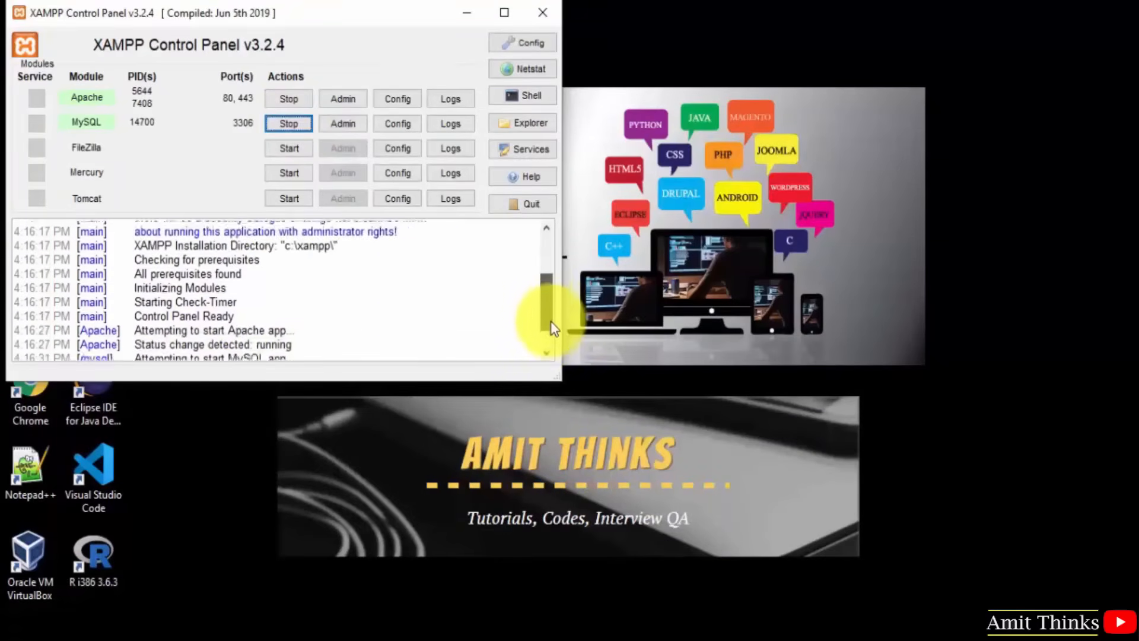
pyautogui.scroll(-1, 550, 322)
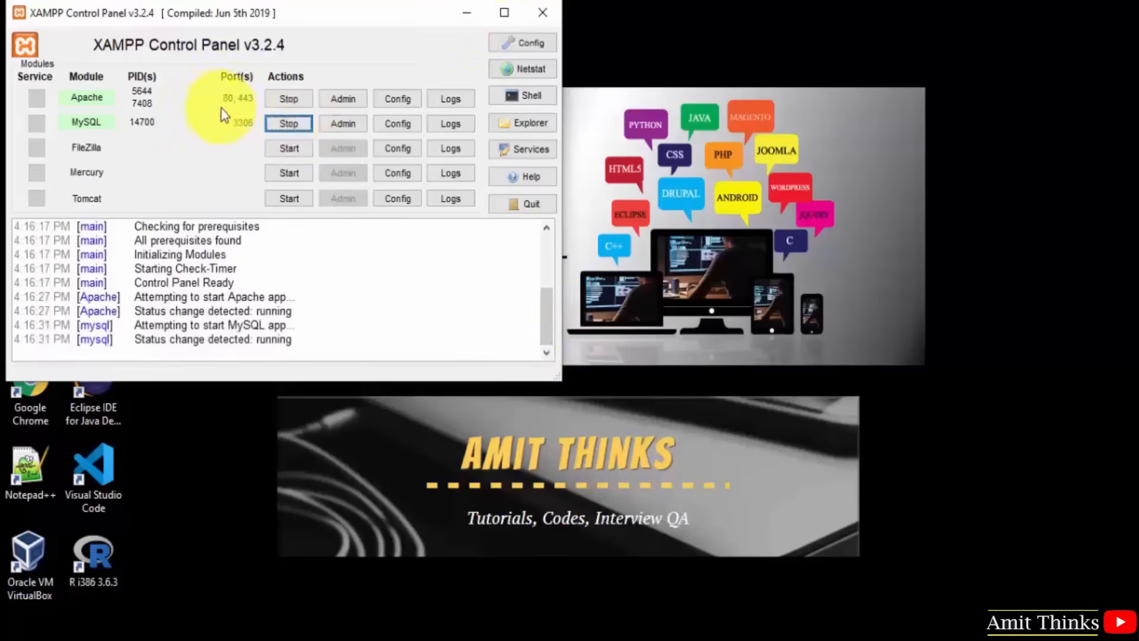
pyautogui.click(471, 13)
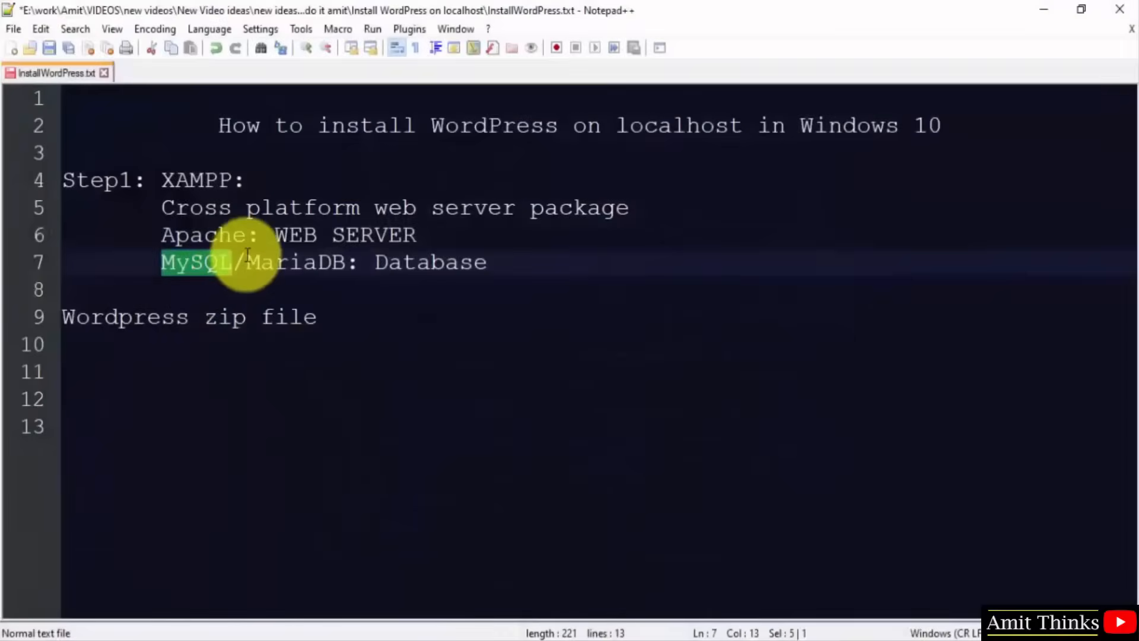
# Load localhost in Chrome to reach the XAMPP Dashboard, then highlight 'Database' in the notes.
pyautogui.click(246, 256)
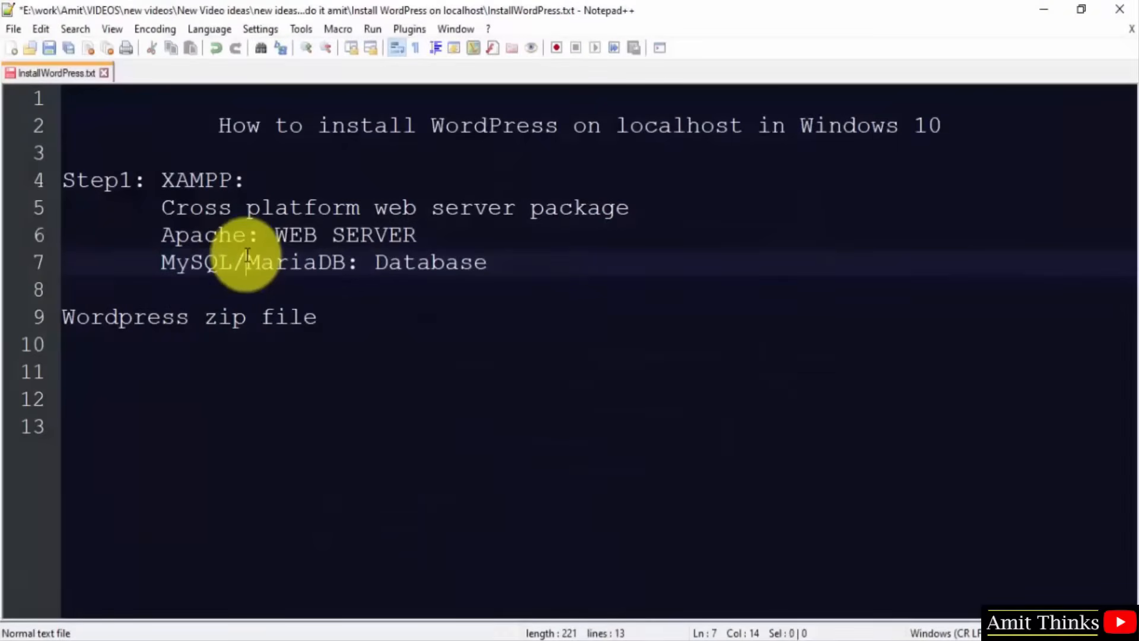
pyautogui.click(522, 640)
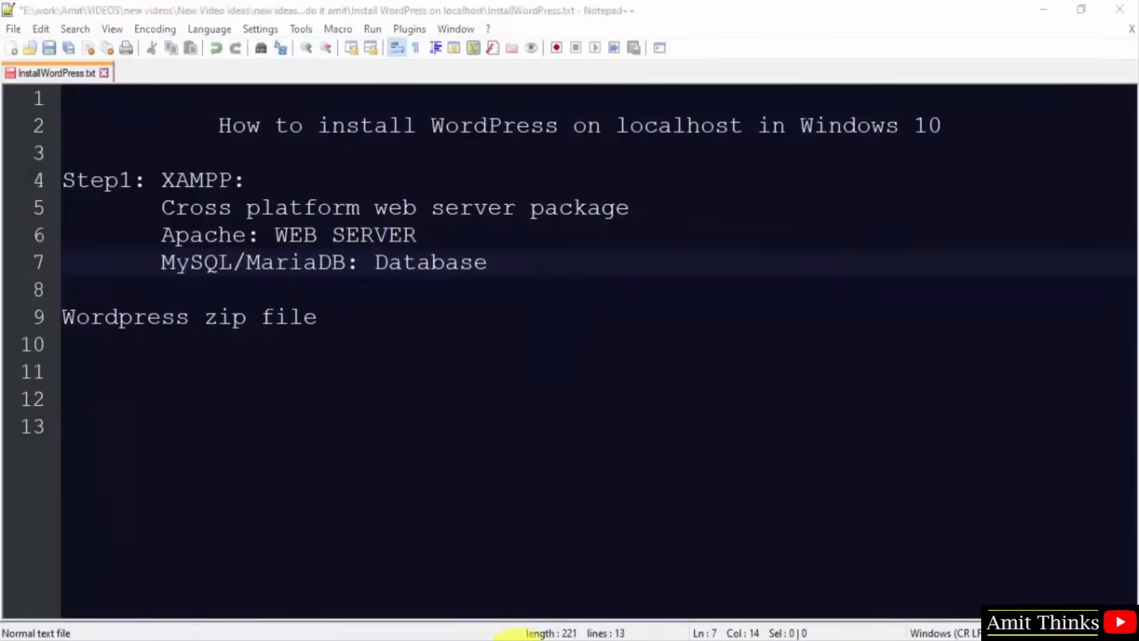
pyautogui.click(583, 42)
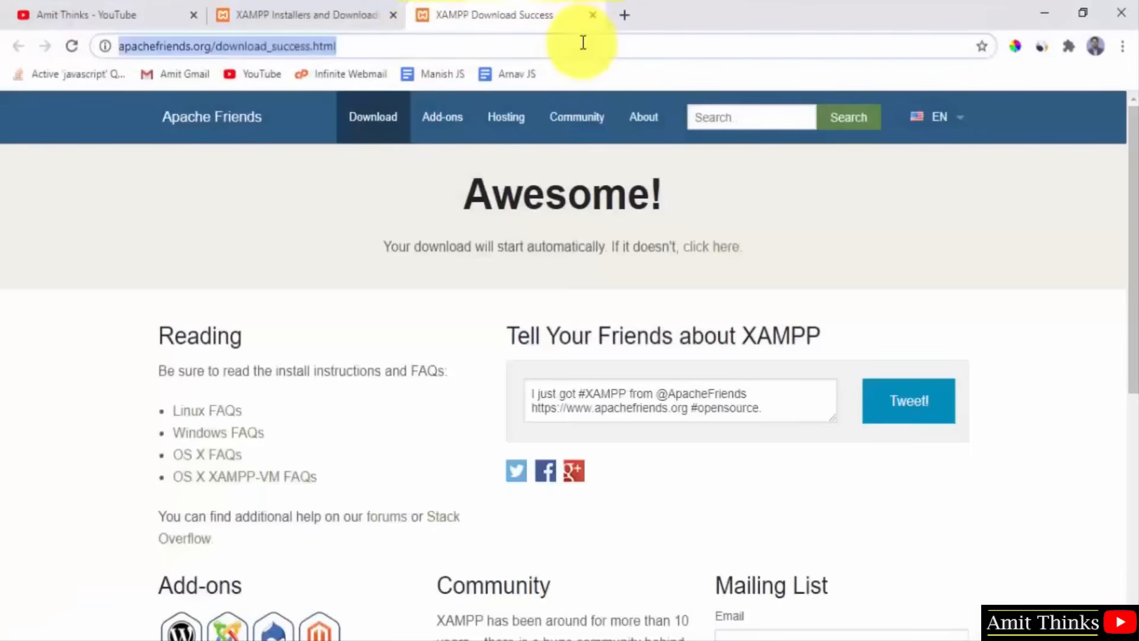
pyautogui.write('localhost')
pyautogui.press('Return')
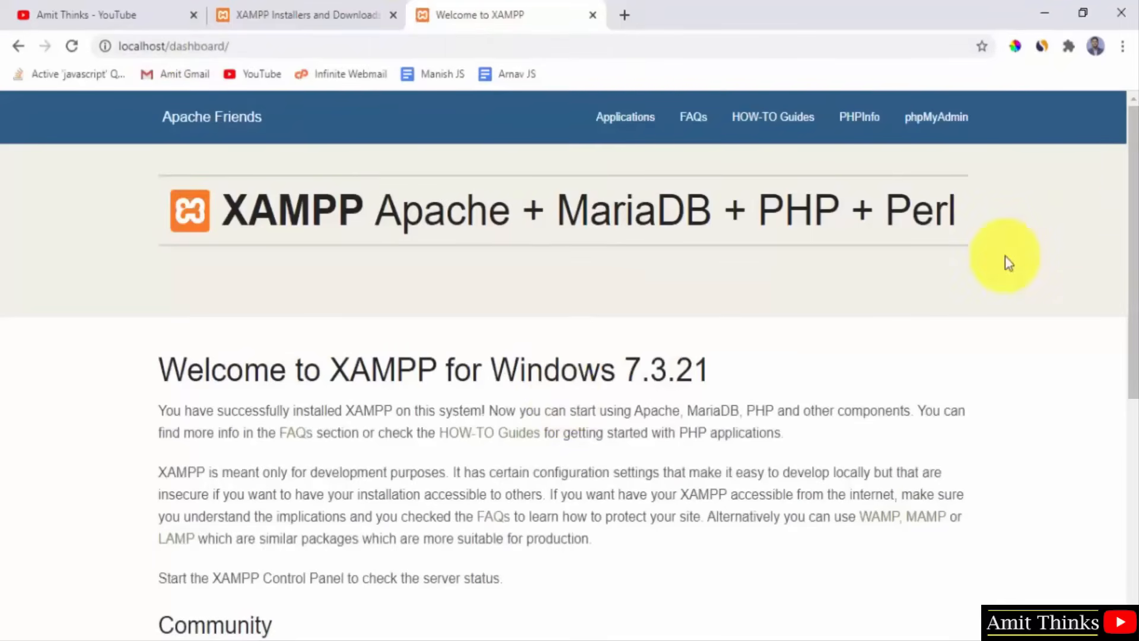
pyautogui.click(510, 640)
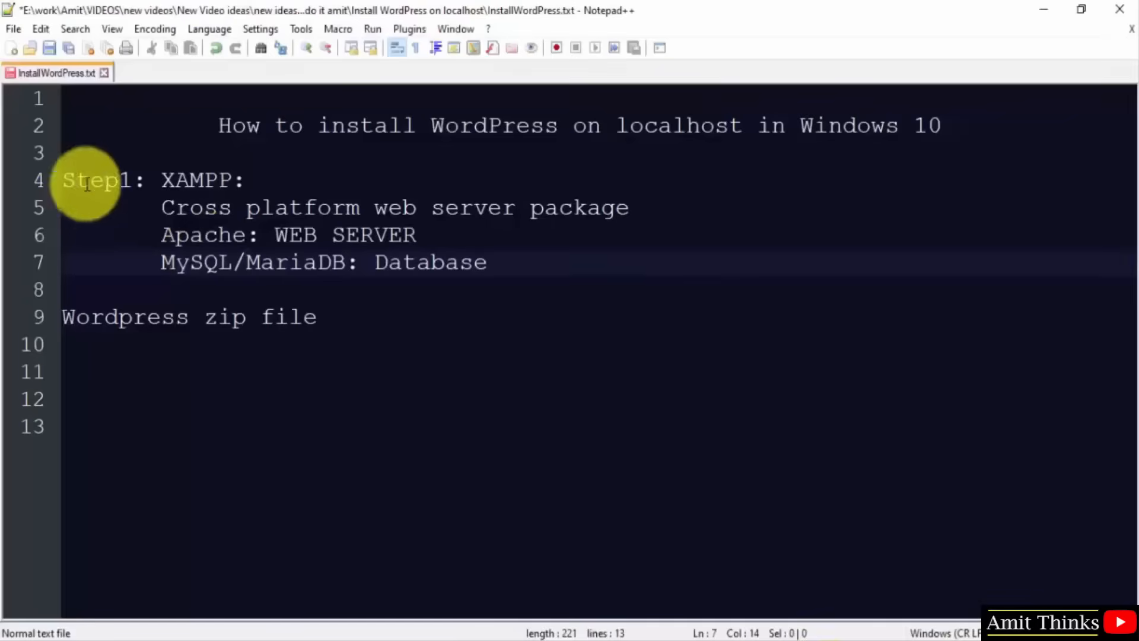
pyautogui.doubleClick(449, 263)
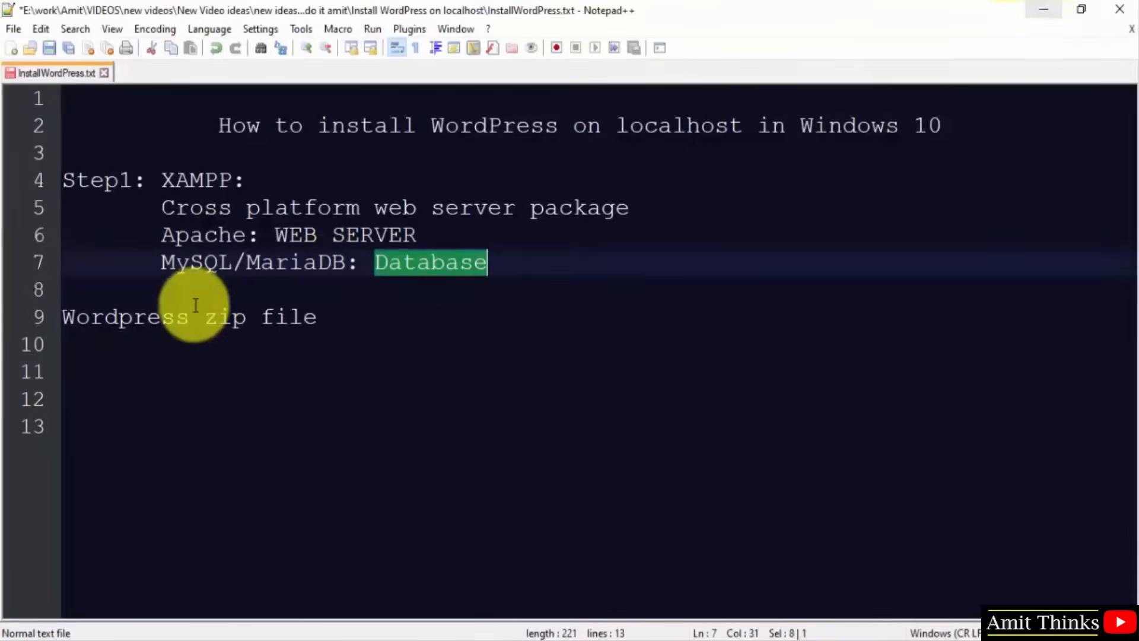
pyautogui.click(1043, 9)
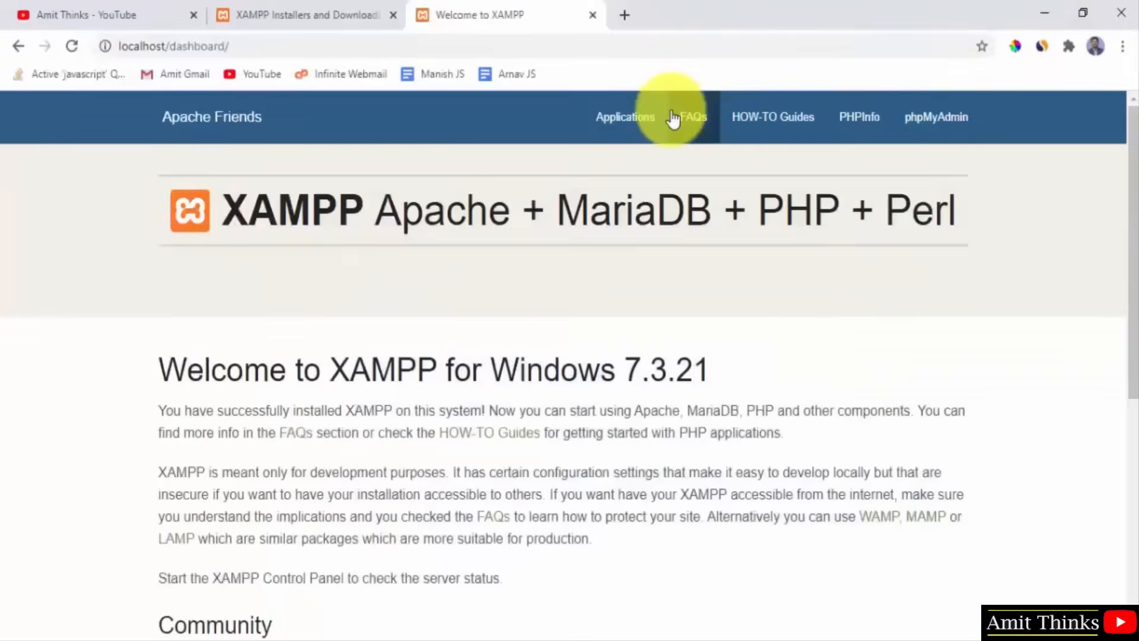
# Open phpMyAdmin and note ': "amitdb"' after Database in the notes.
pyautogui.click(949, 121)
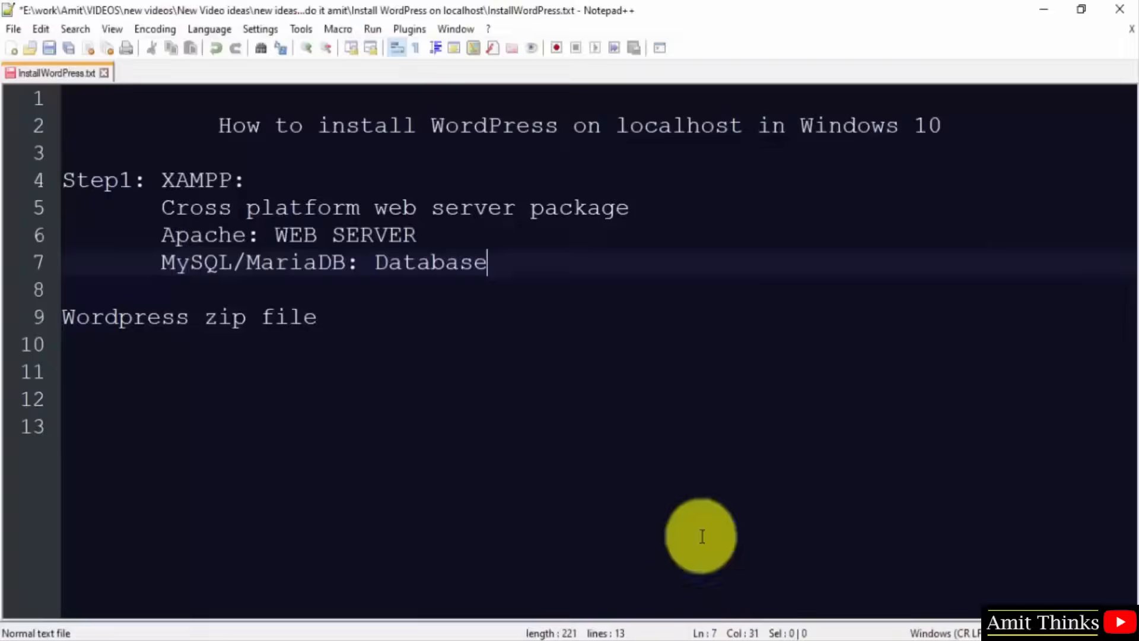
pyautogui.write(';')
pyautogui.press('BackSpace')
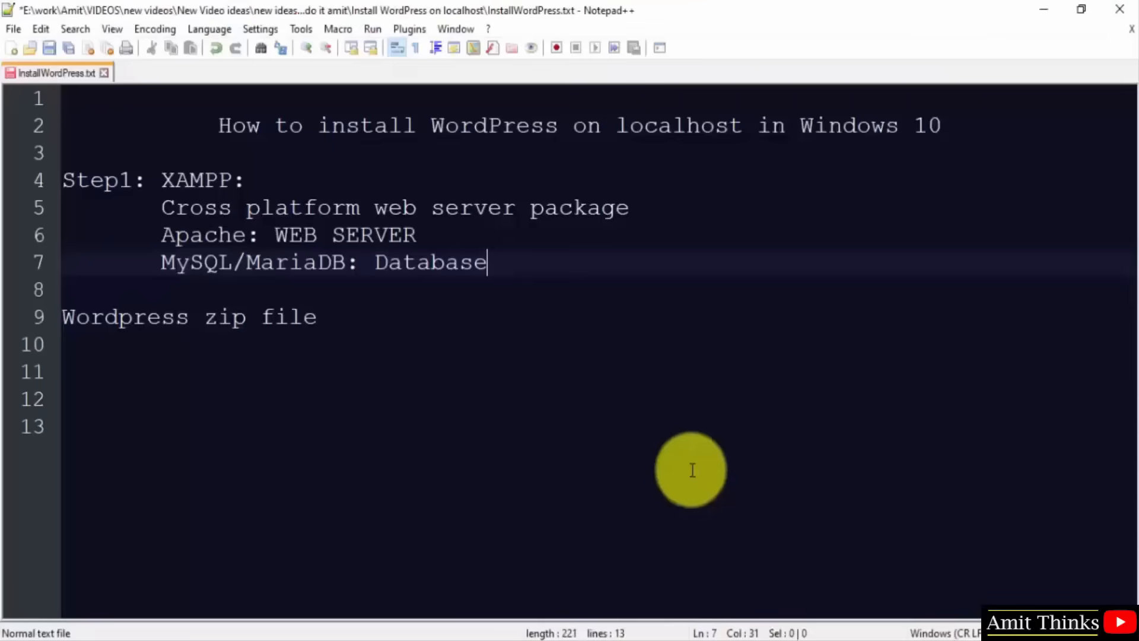
pyautogui.write(': "amitdb"')
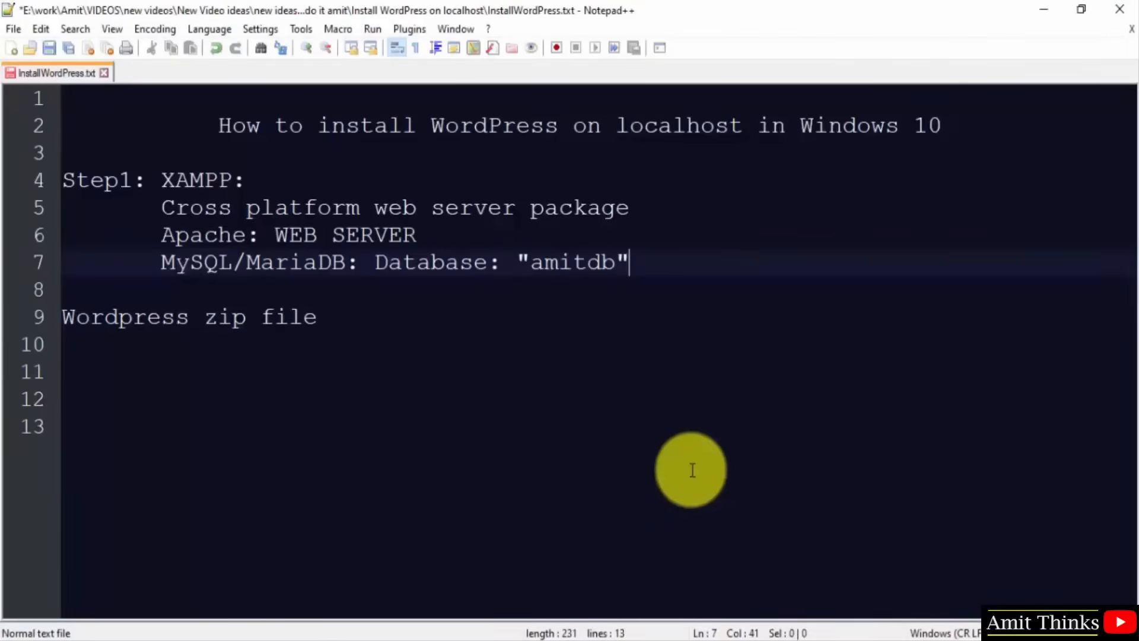
pyautogui.click(1050, 16)
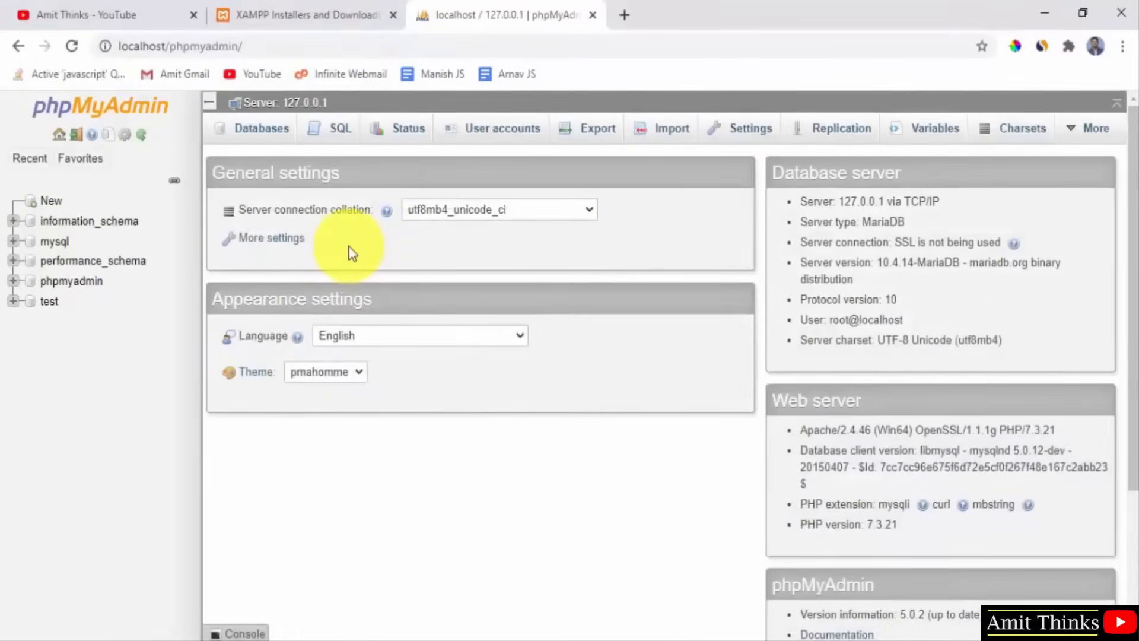
# Create a new database named amitdb in phpMyAdmin.
pyautogui.click(52, 204)
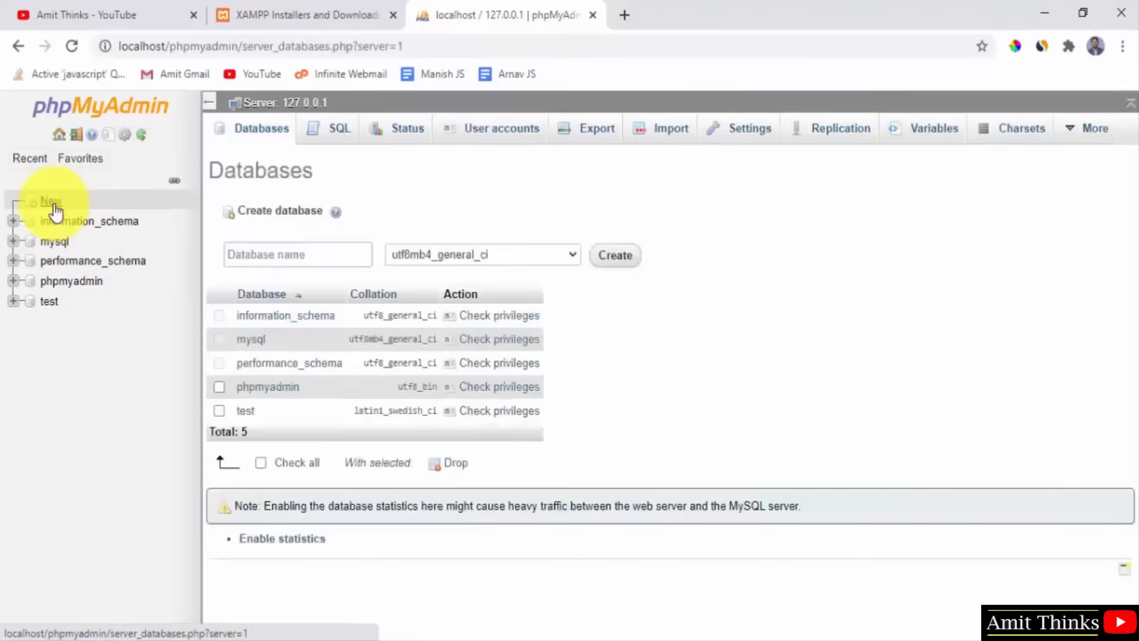
pyautogui.click(303, 254)
pyautogui.write('amit')
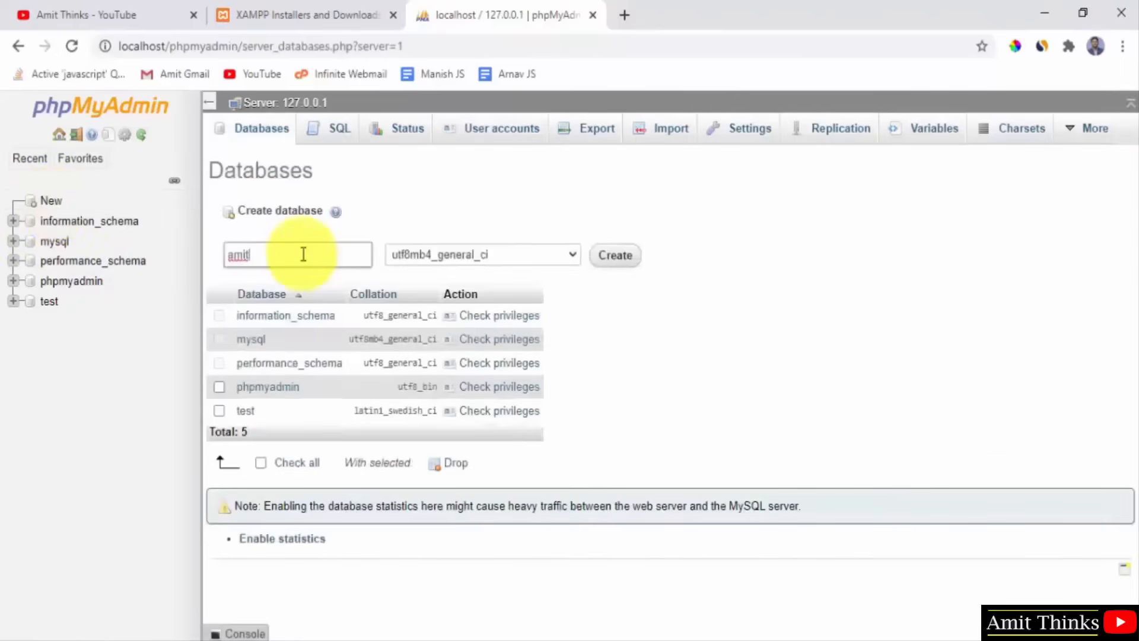
pyautogui.write('db')
pyautogui.click(629, 268)
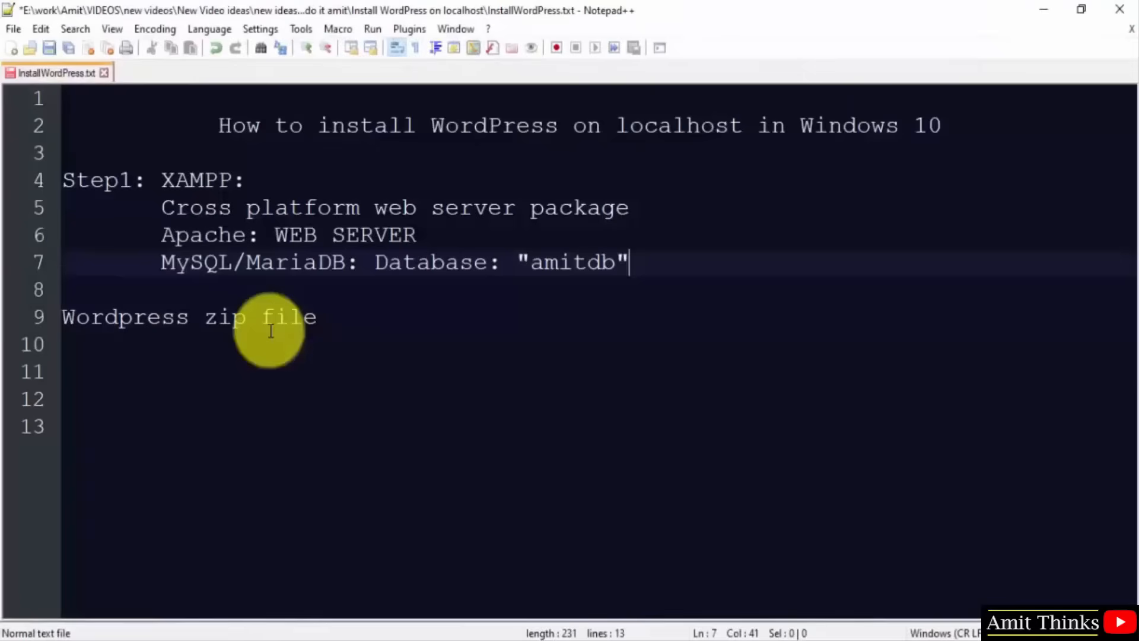
# Prefix line 9 of the notes with 'Step2:'.
pyautogui.click(63, 316)
pyautogui.write('Step')
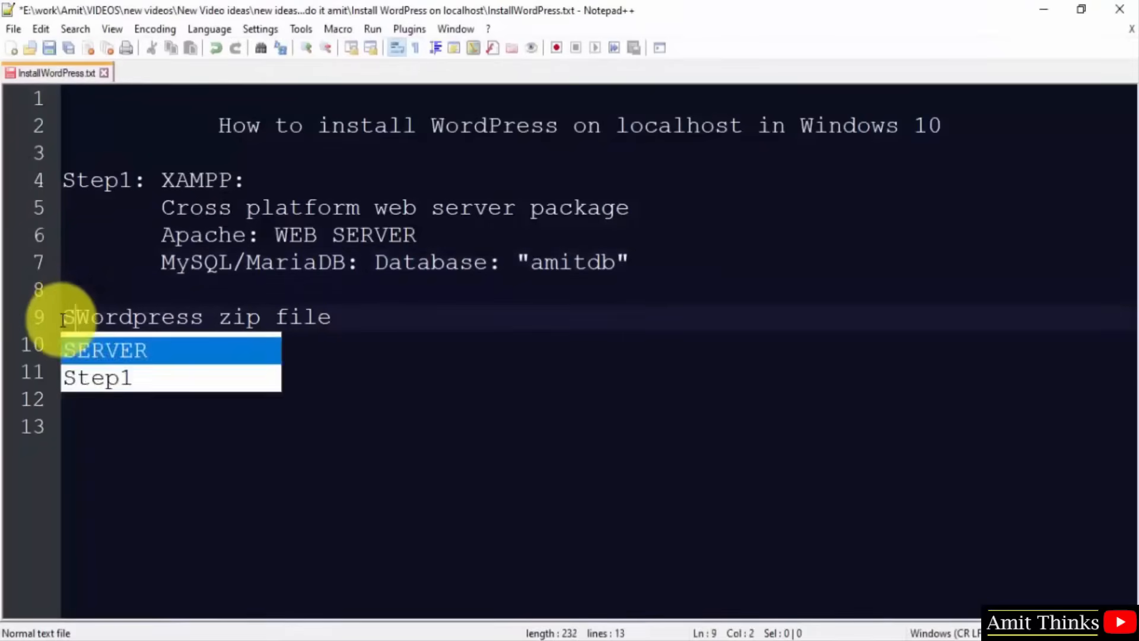
pyautogui.write('2:')
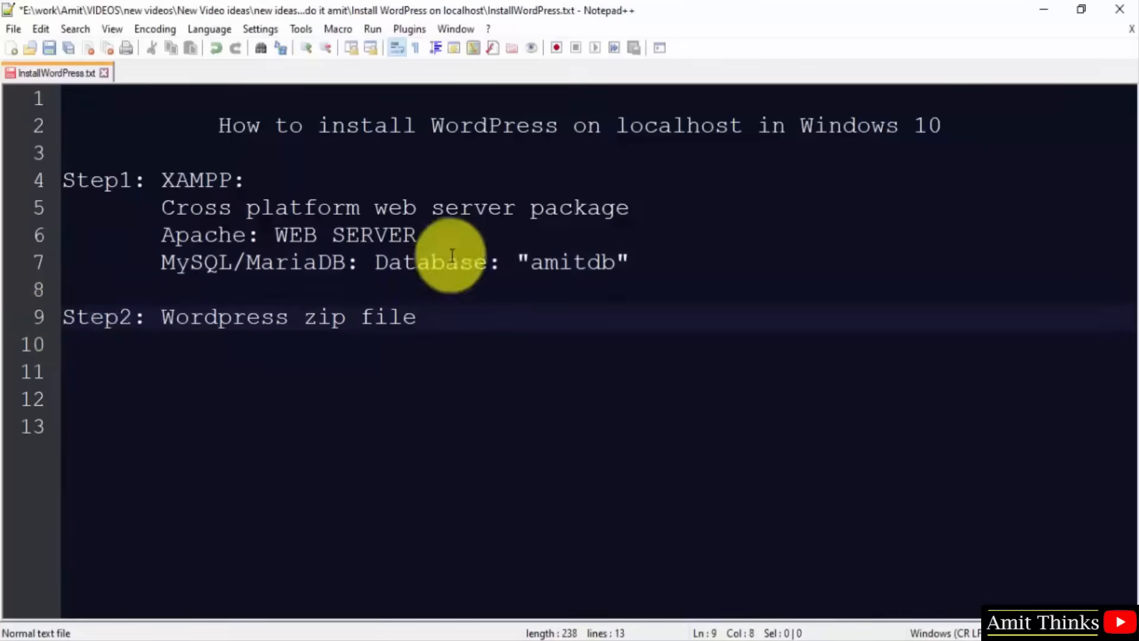
pyautogui.click(587, 261)
pyautogui.click(219, 234)
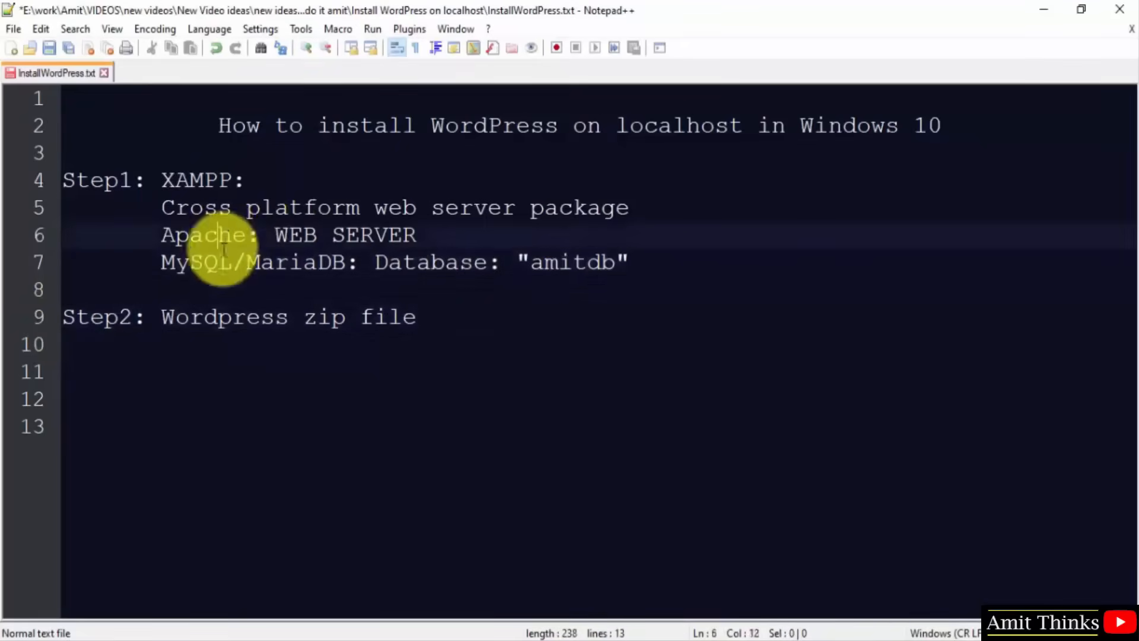
pyautogui.click(221, 265)
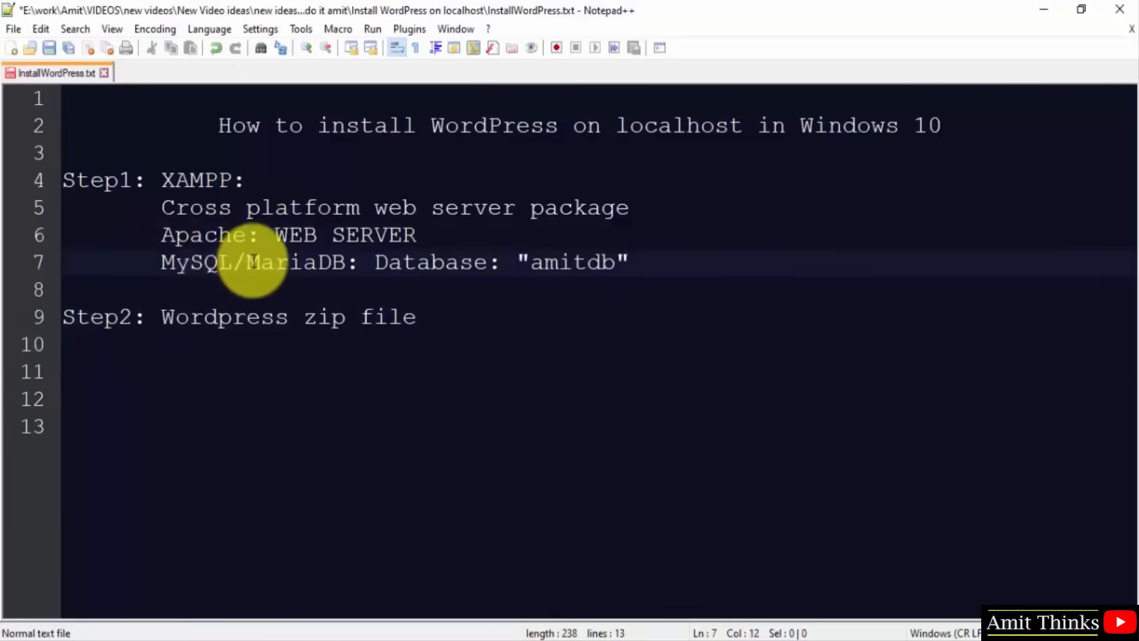
# Insert 'wordpress.org -' before Wordpress on line 9, then return to the browser.
pyautogui.click(446, 317)
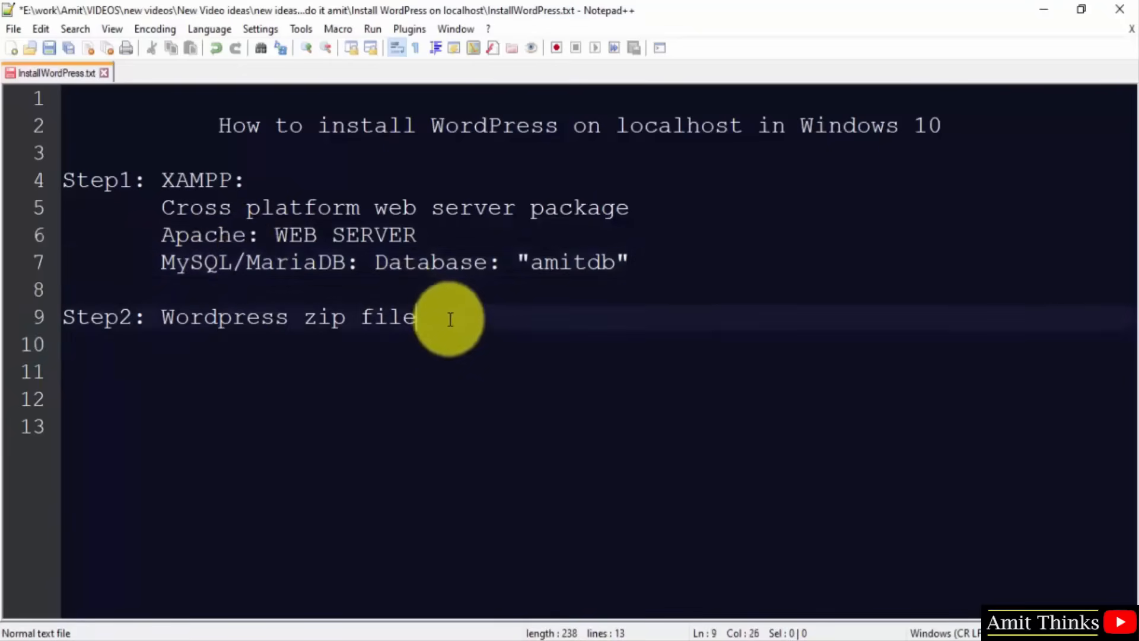
pyautogui.click(163, 316)
pyautogui.write('Wor')
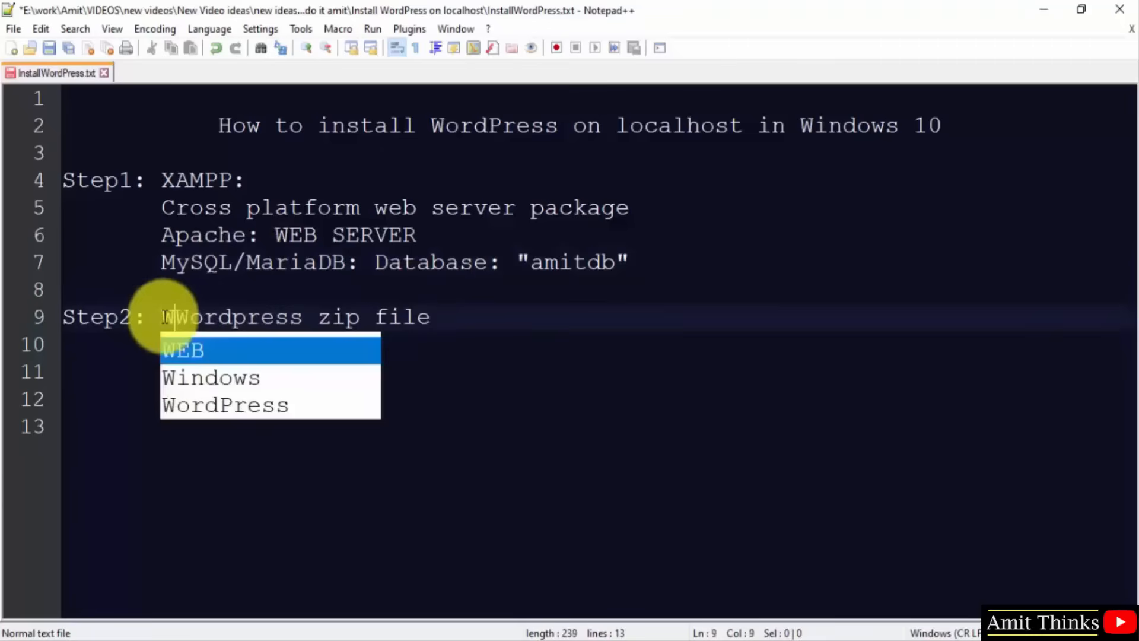
pyautogui.press('BackSpace')
pyautogui.press('BackSpace')
pyautogui.write('ordpress.r')
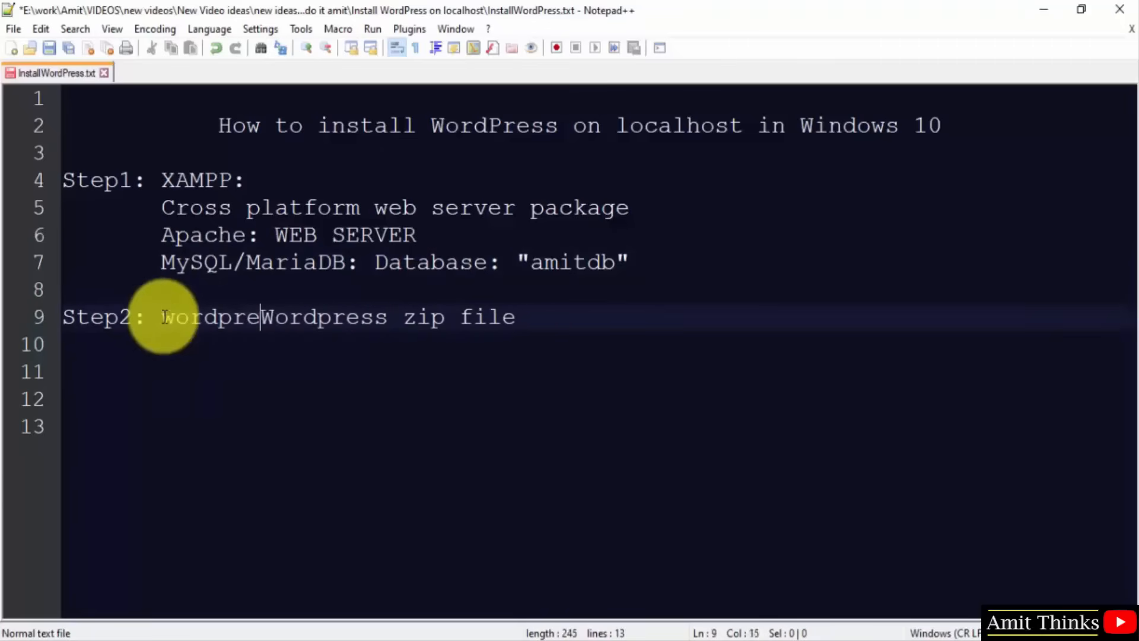
pyautogui.press('BackSpace')
pyautogui.write('org ')
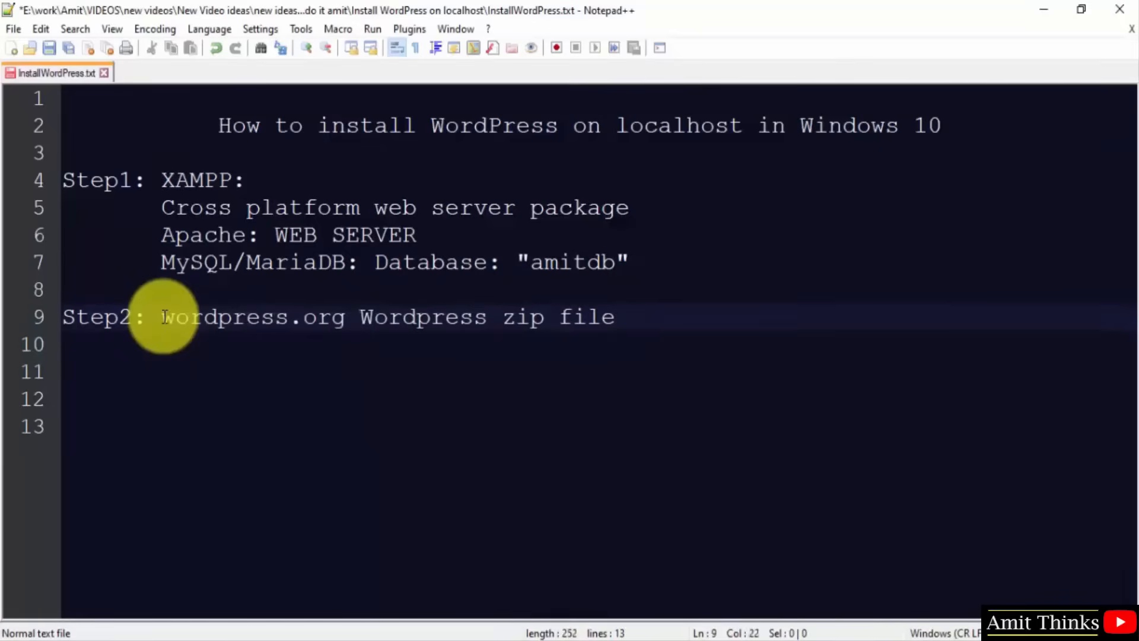
pyautogui.write('-')
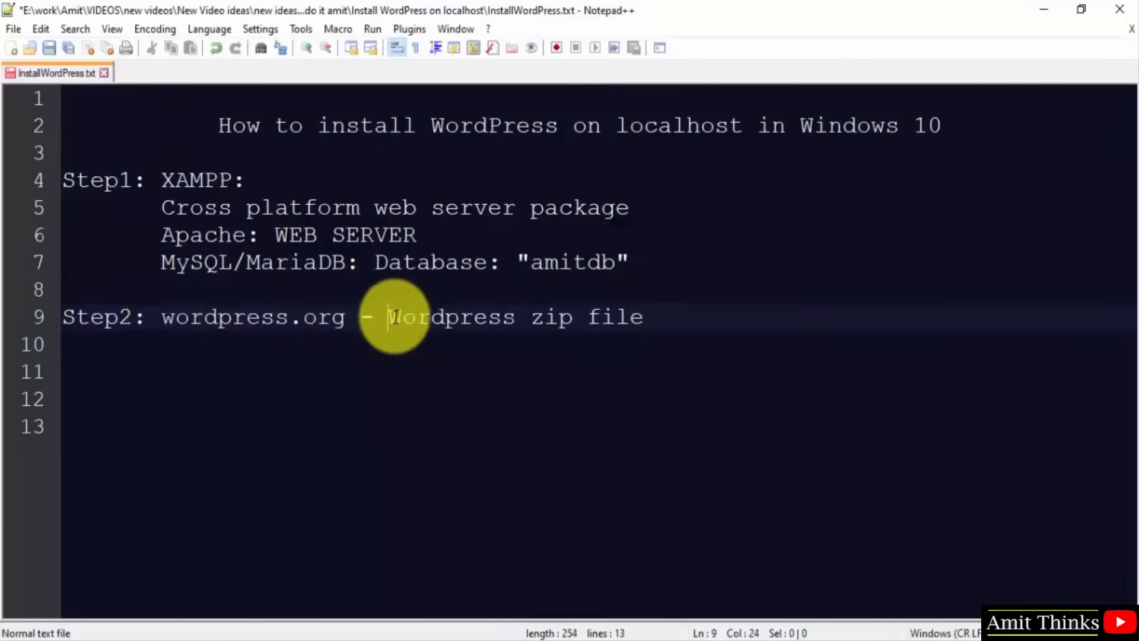
pyautogui.click(540, 640)
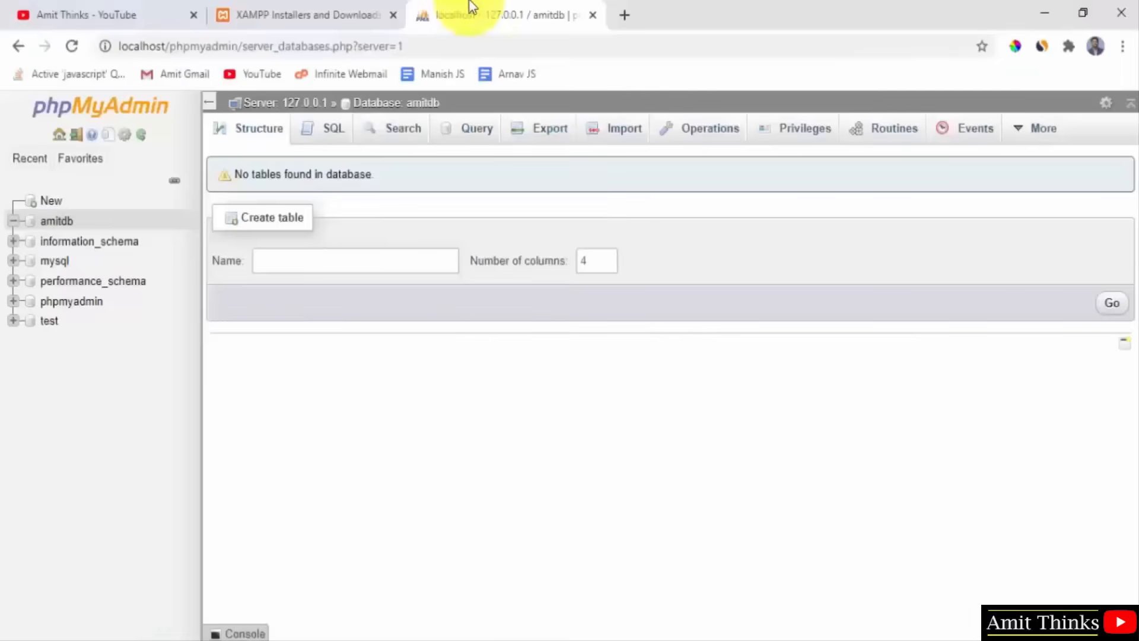
# Go to wordpress.org in a new tab and download the WordPress 5.5 zip.
pyautogui.click(622, 14)
pyautogui.write('wordp')
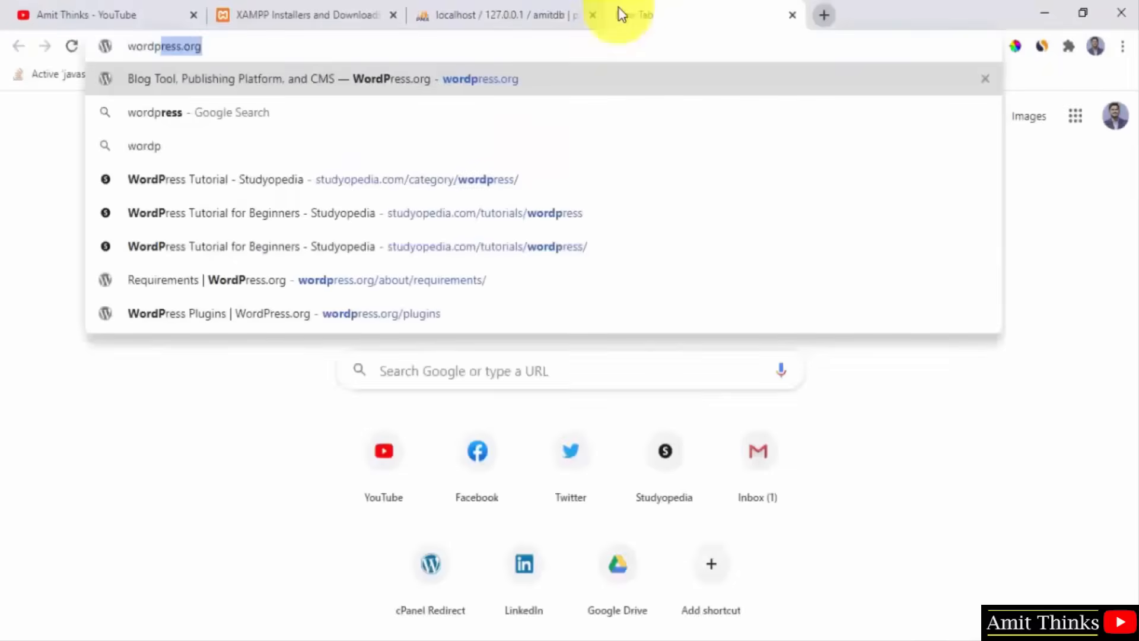
pyautogui.press('Return')
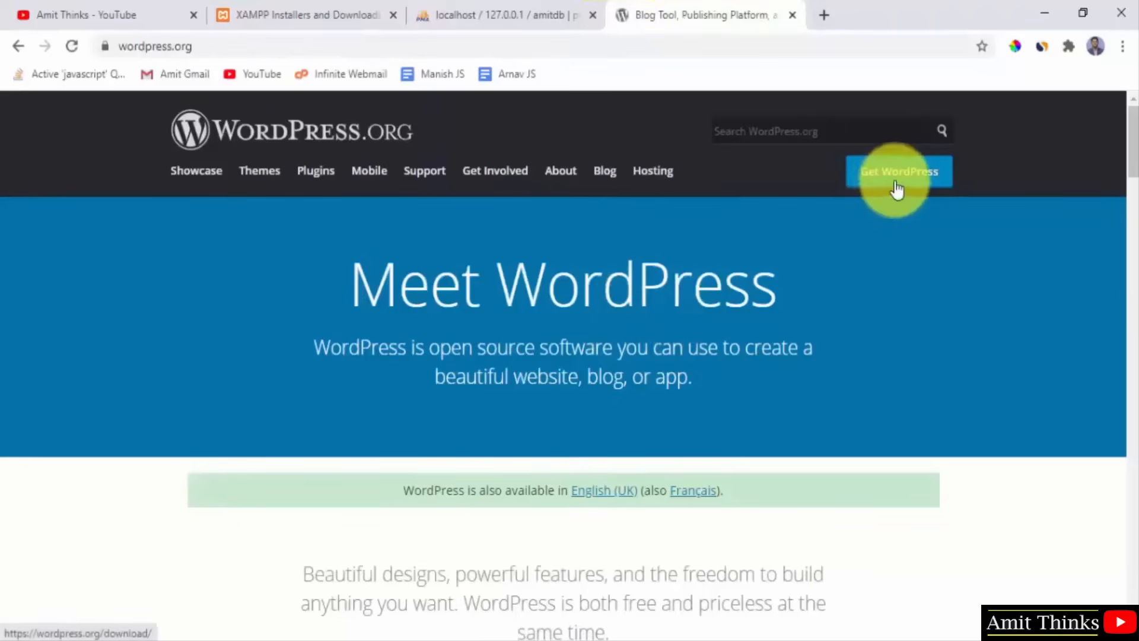
pyautogui.click(897, 188)
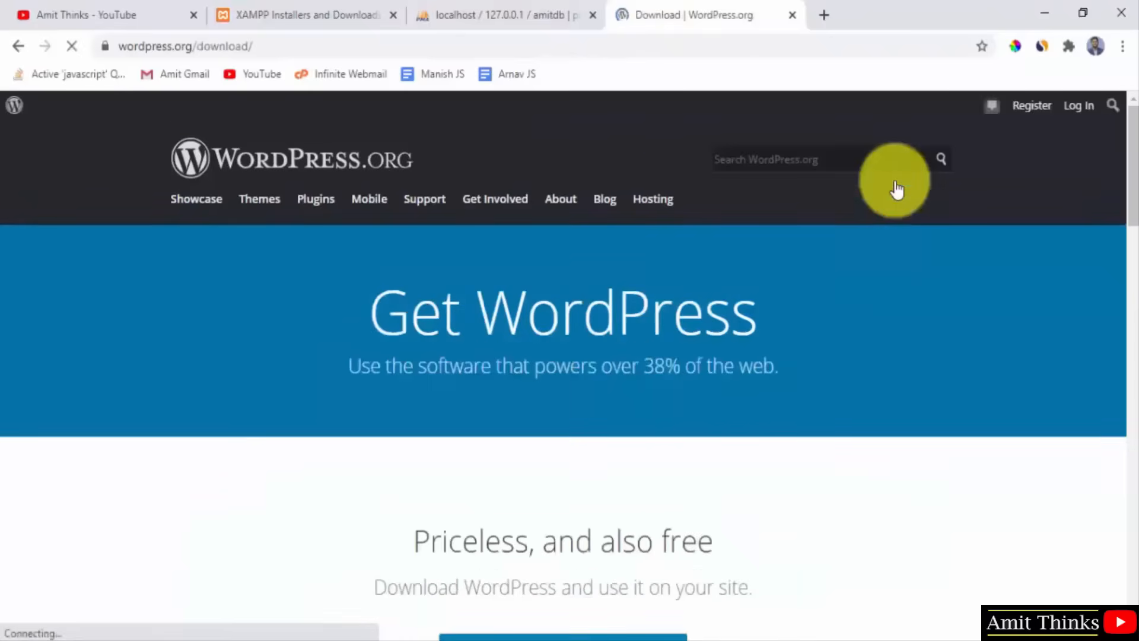
pyautogui.moveTo(1131, 199); pyautogui.dragTo(1132, 286)
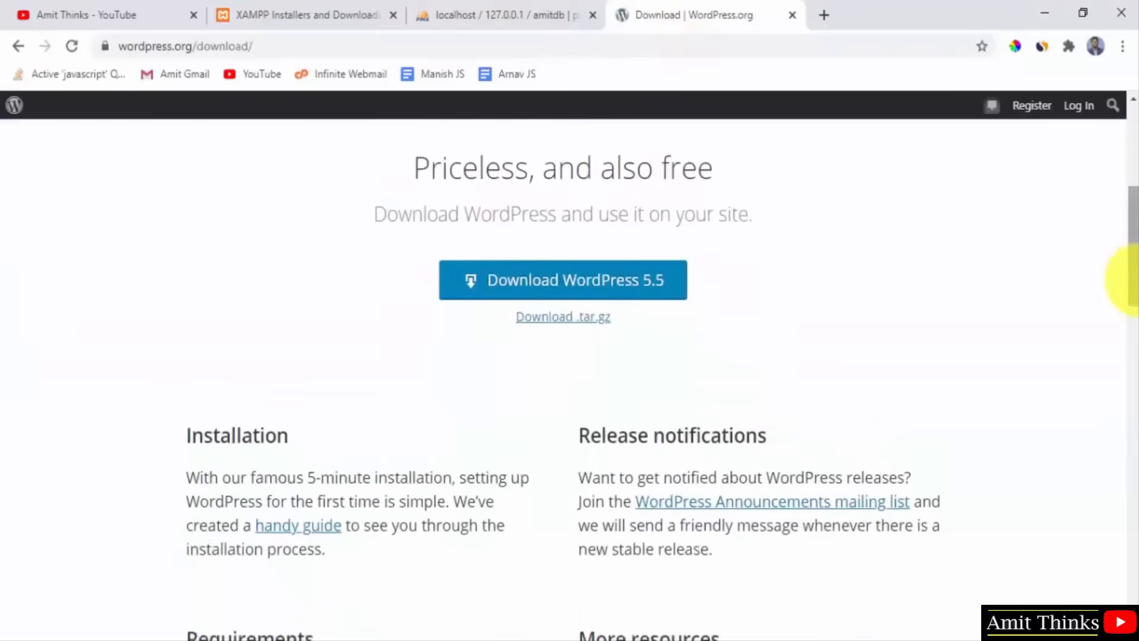
pyautogui.click(669, 301)
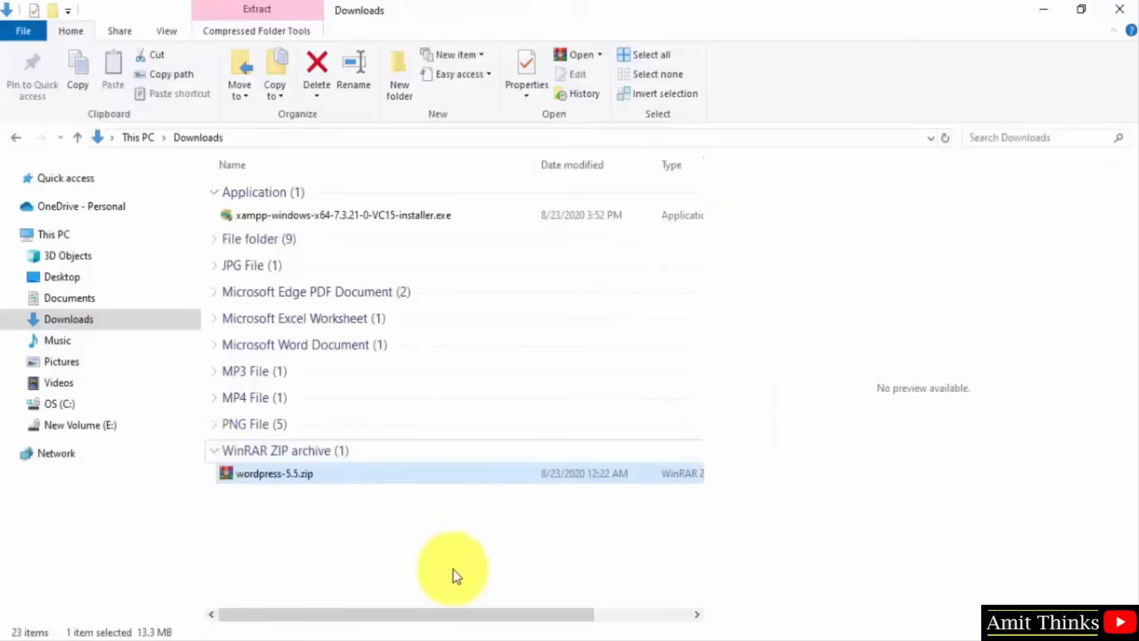
# Copy wordpress-5.5.zip and navigate to C:\xampp\htdocs in the drive C window.
pyautogui.rightClick(481, 475)
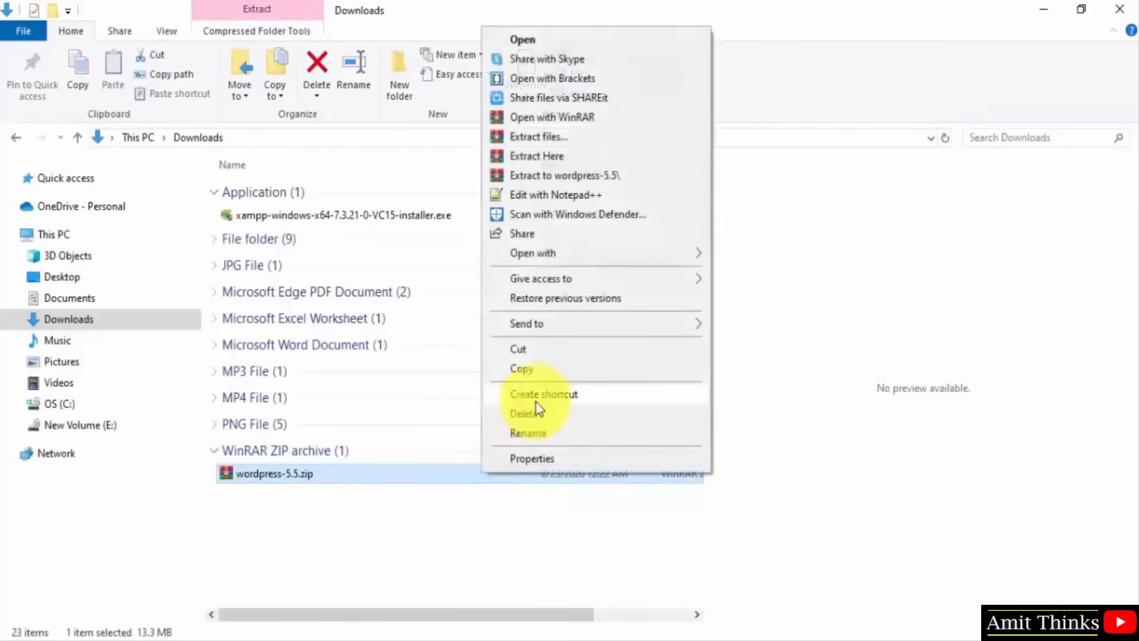
pyautogui.click(525, 375)
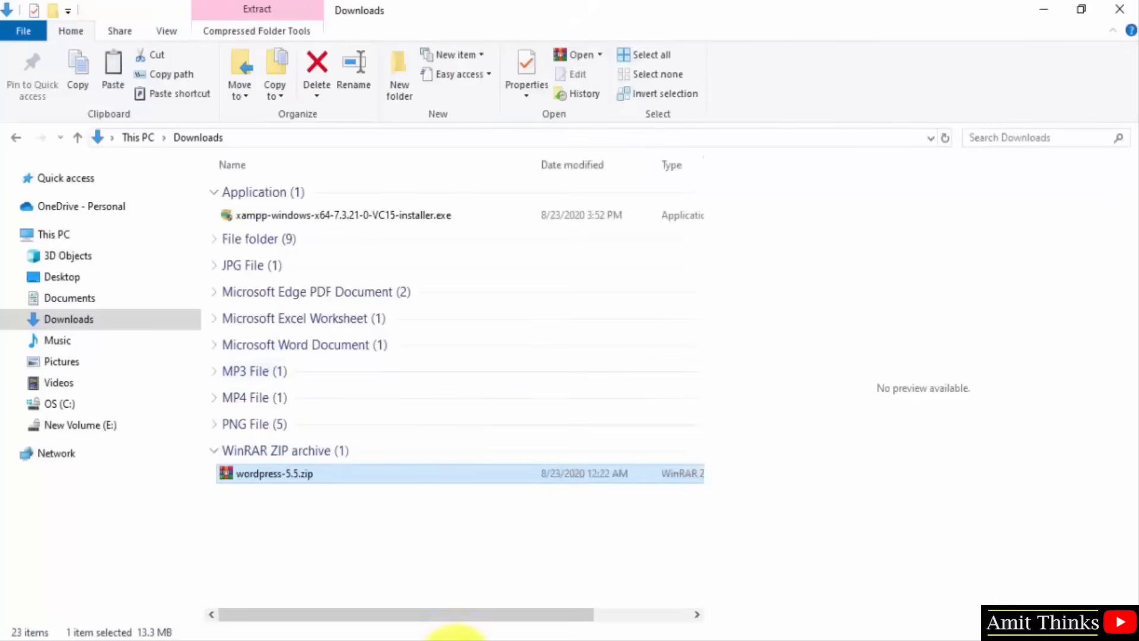
pyautogui.click(451, 635)
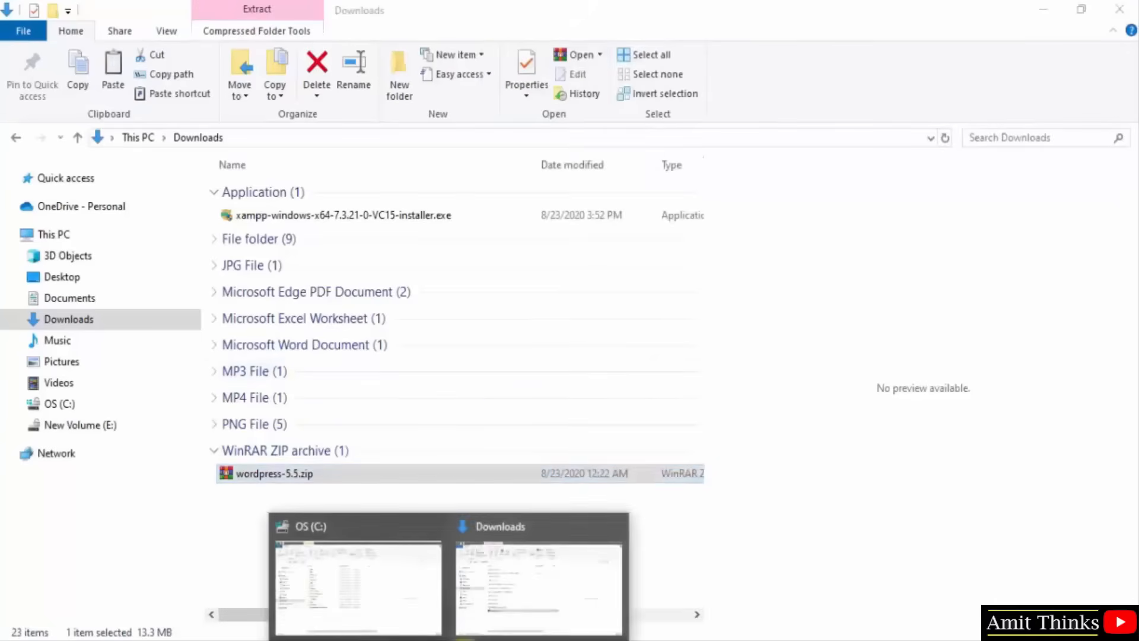
pyautogui.click(426, 606)
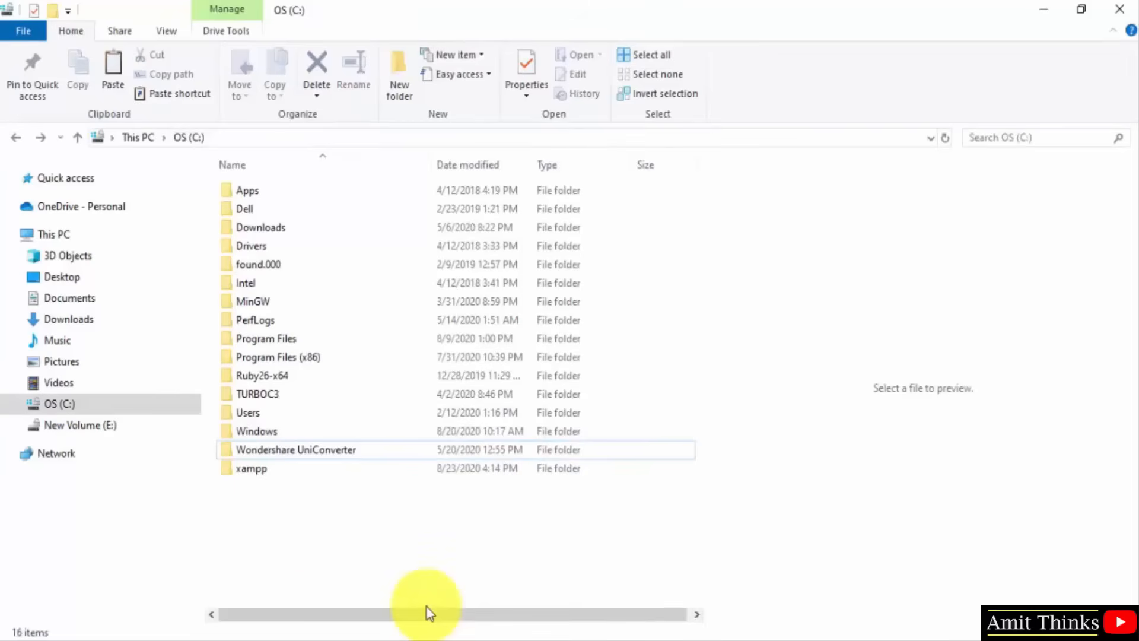
pyautogui.click(268, 474)
pyautogui.doubleClick(268, 474)
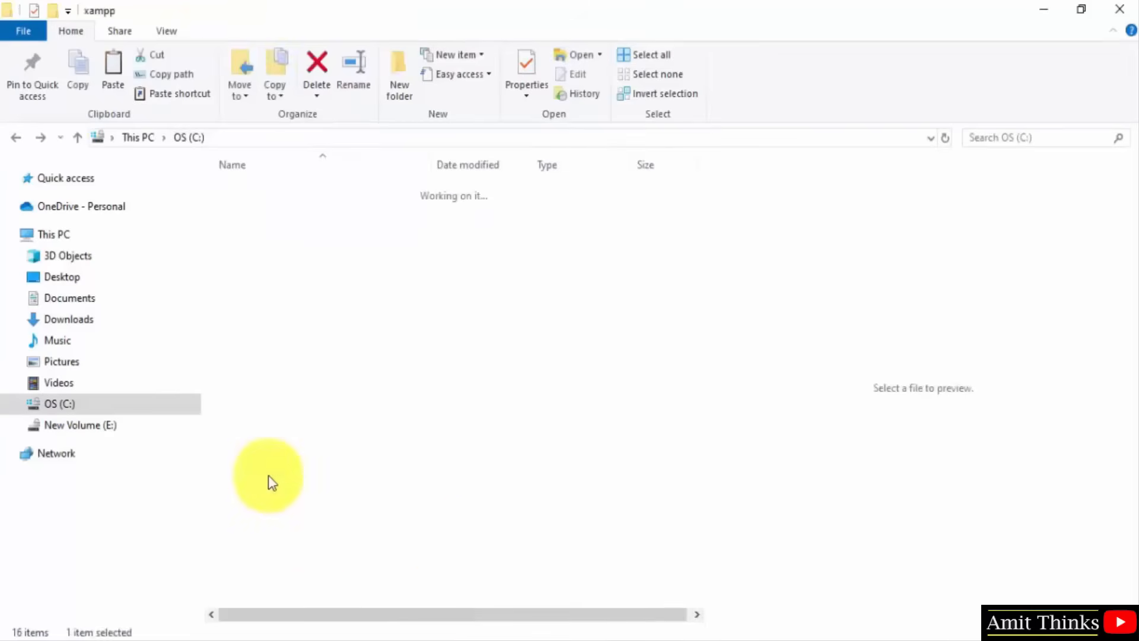
pyautogui.doubleClick(291, 284)
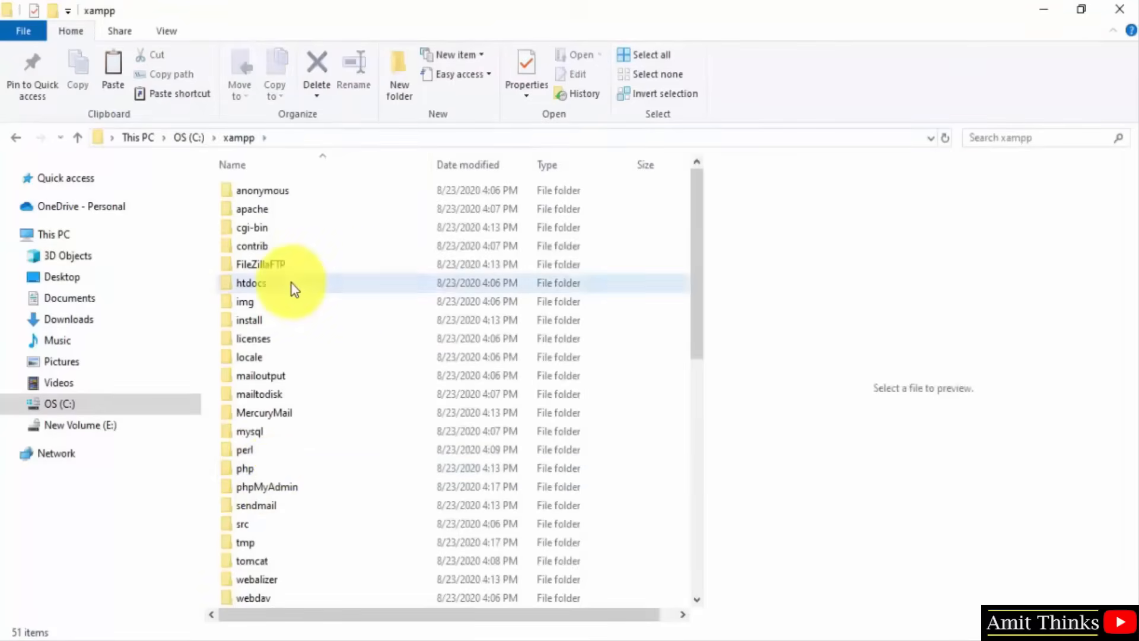
# Create a new folder named amitweb in htdocs and open it.
pyautogui.click(400, 92)
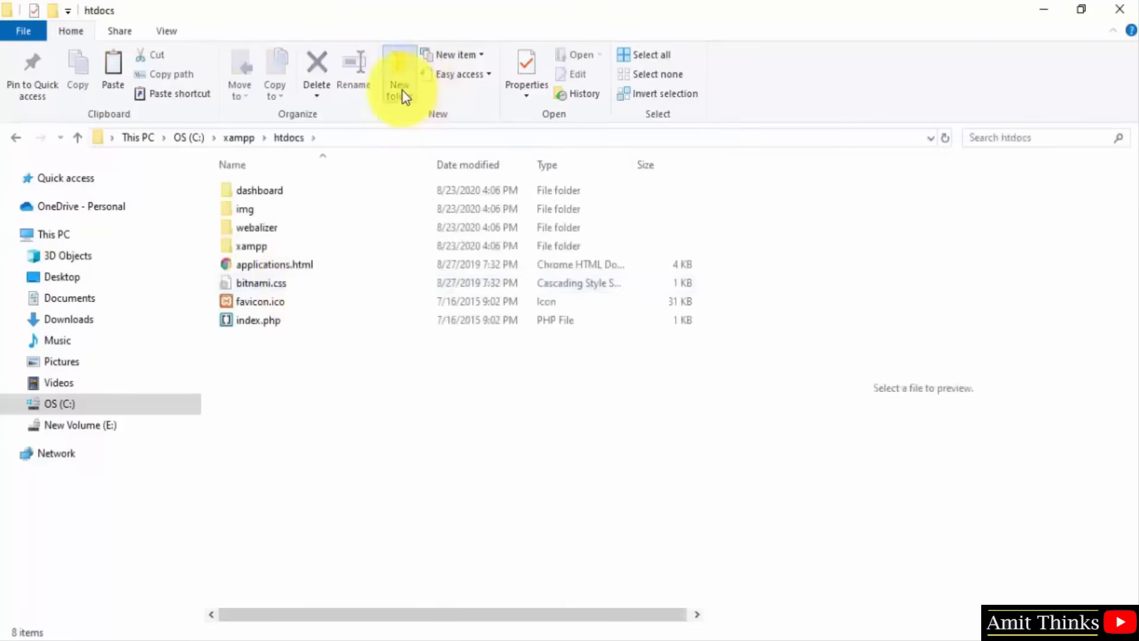
pyautogui.write('amitweb')
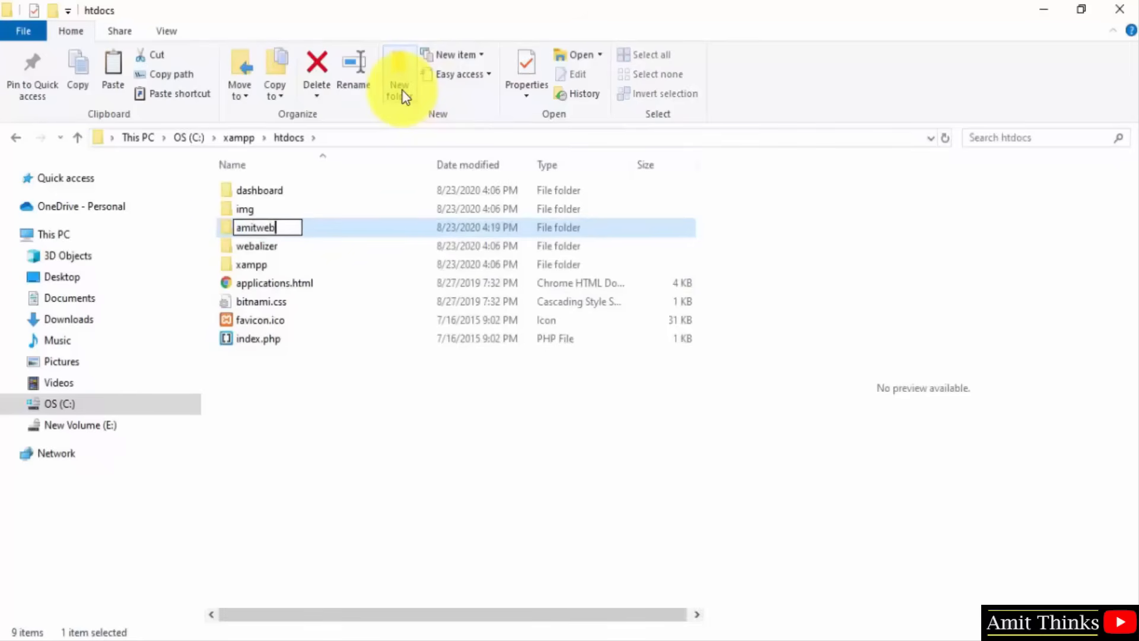
pyautogui.press('Return')
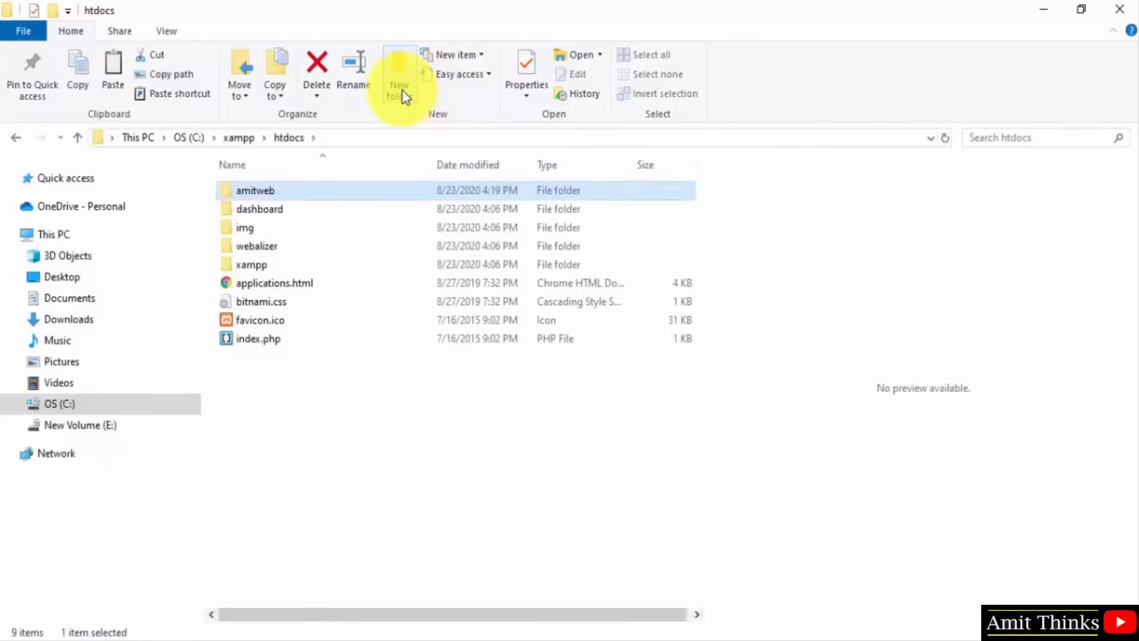
pyautogui.press('Return')
# Paste wordpress-5.5.zip into amitweb and extract it there.
pyautogui.rightClick(368, 303)
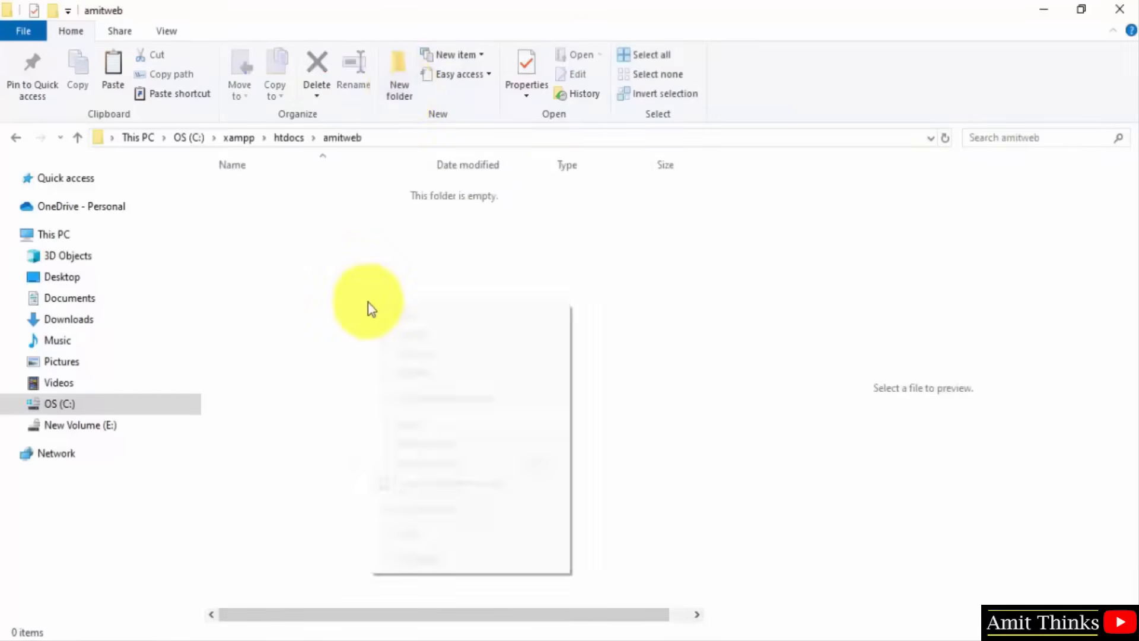
pyautogui.click(439, 432)
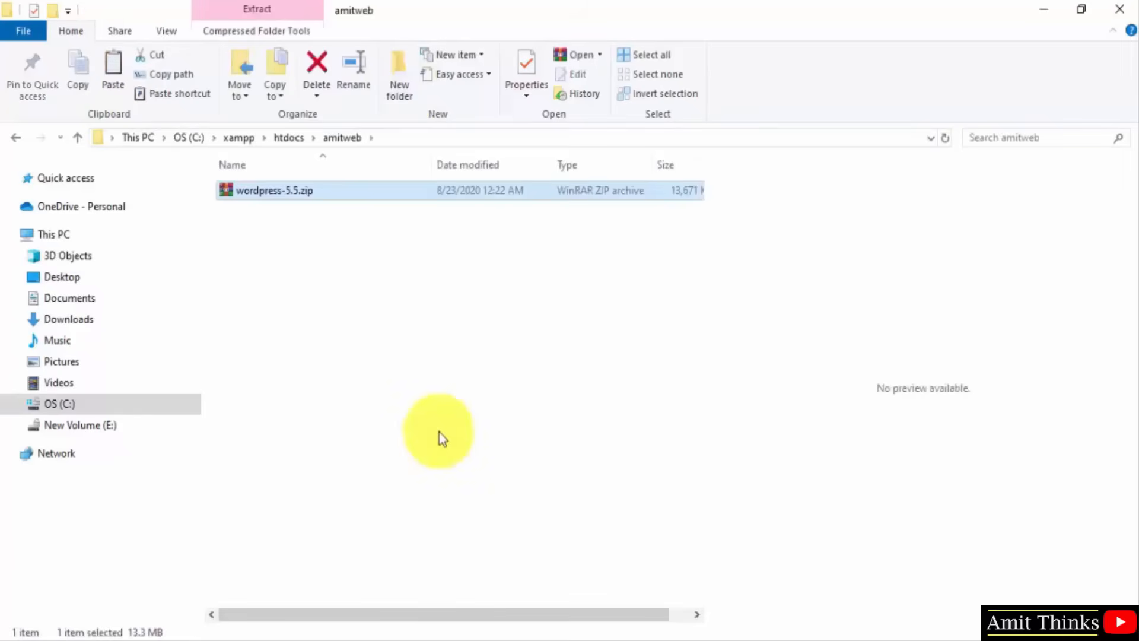
pyautogui.click(439, 432)
pyautogui.rightClick(305, 184)
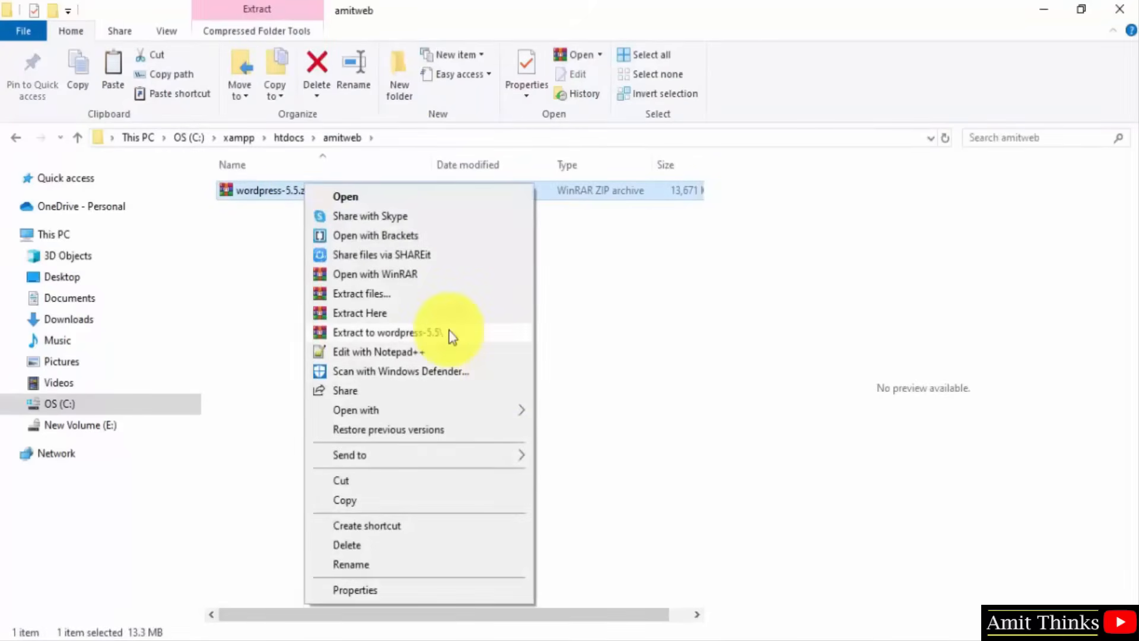
pyautogui.click(418, 315)
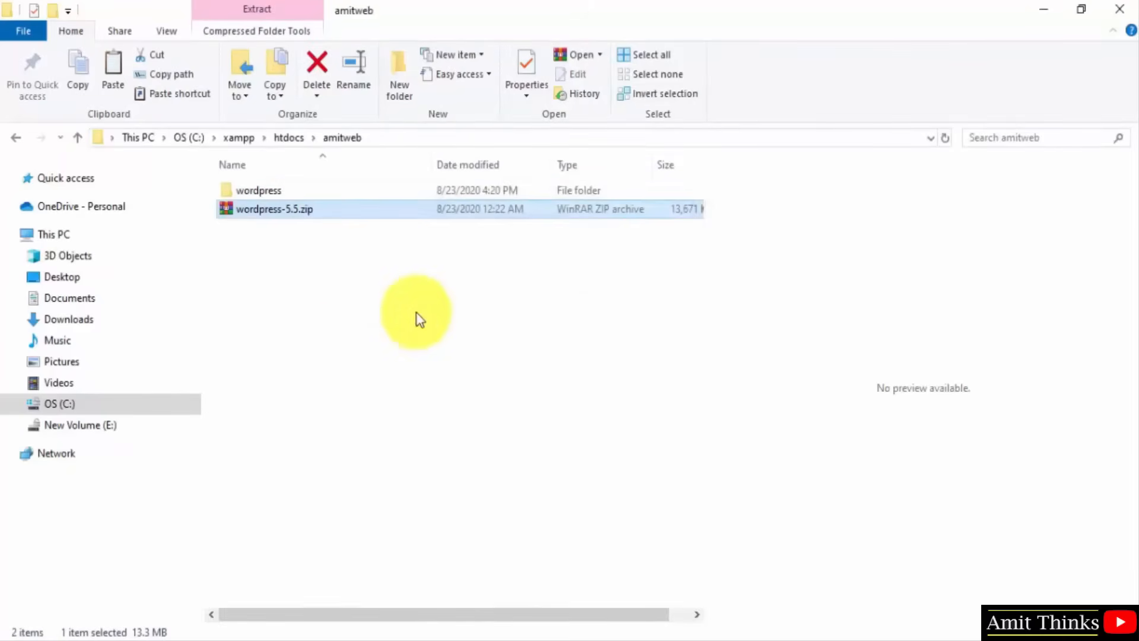
# Delete the WordPress zip and move all 19 files from the wordpress folder up into amitweb.
pyautogui.press('Delete')
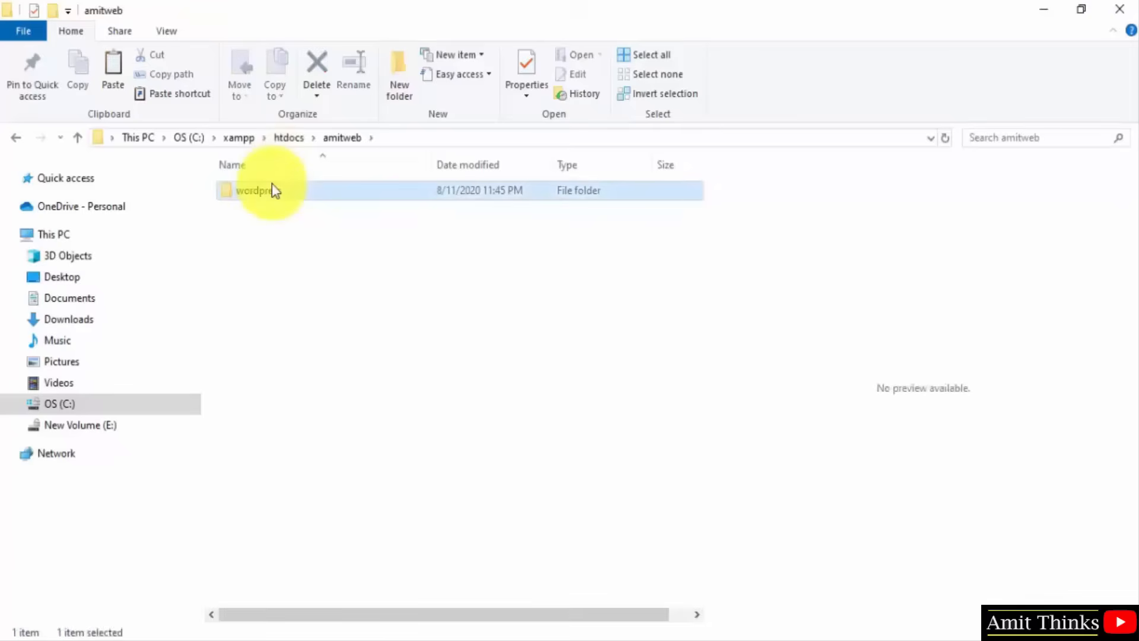
pyautogui.doubleClick(274, 189)
pyautogui.hotkey('ctrl', 'a')
pyautogui.hotkey('ctrl', 'x')
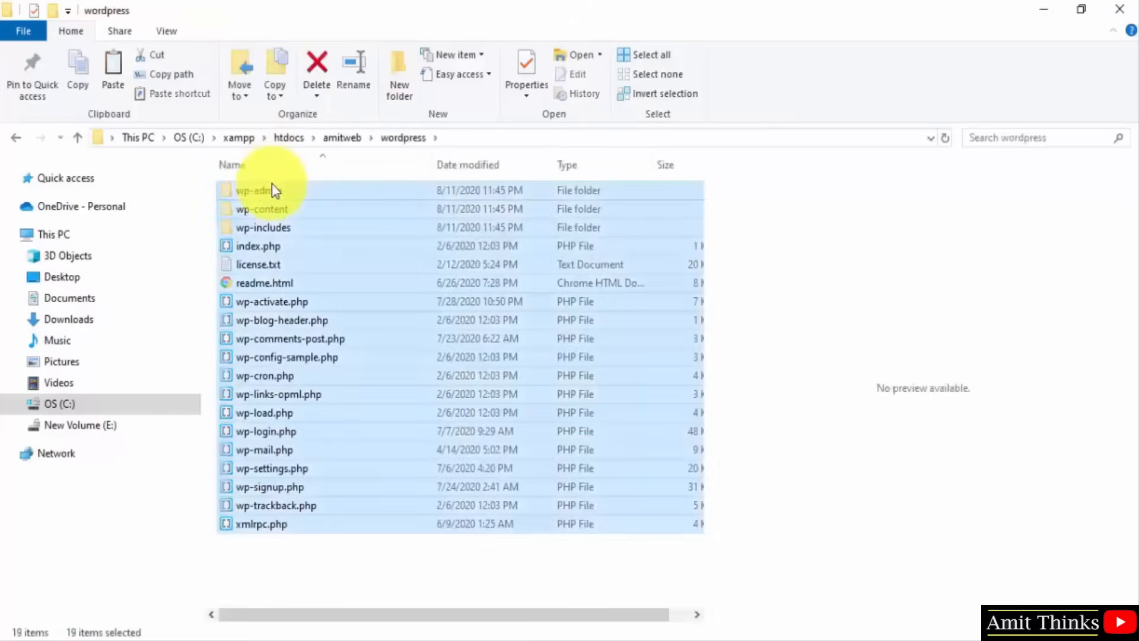
pyautogui.press('BackSpace')
pyautogui.click(333, 341)
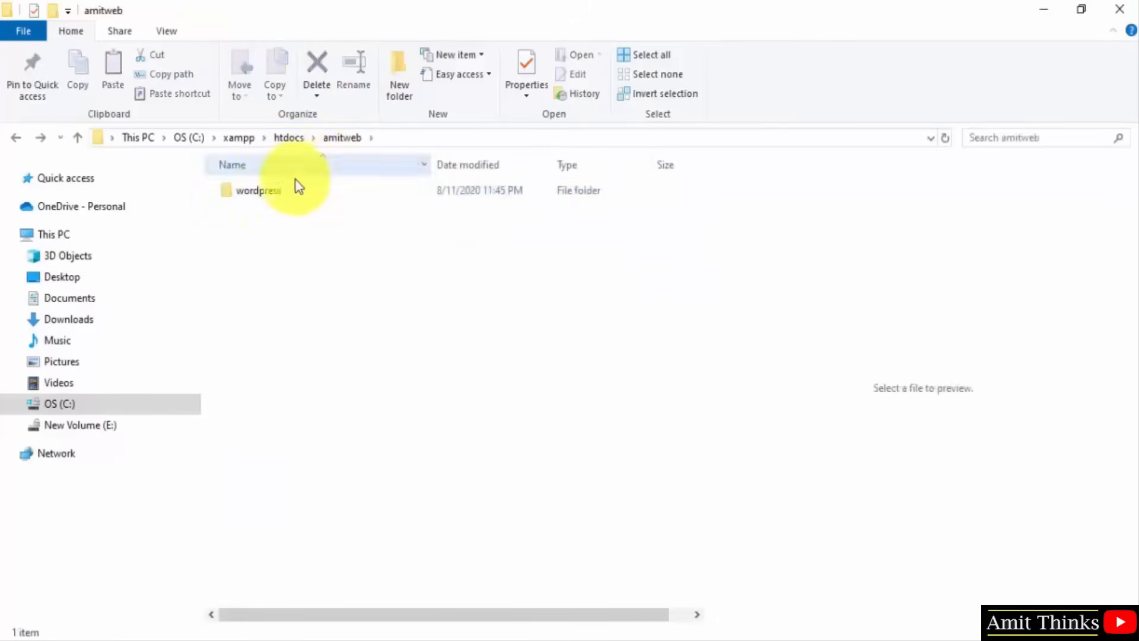
pyautogui.hotkey('ctrl', 'v')
# Delete the empty wordpress folder and show the amitweb folder path in the address bar.
pyautogui.click(277, 191)
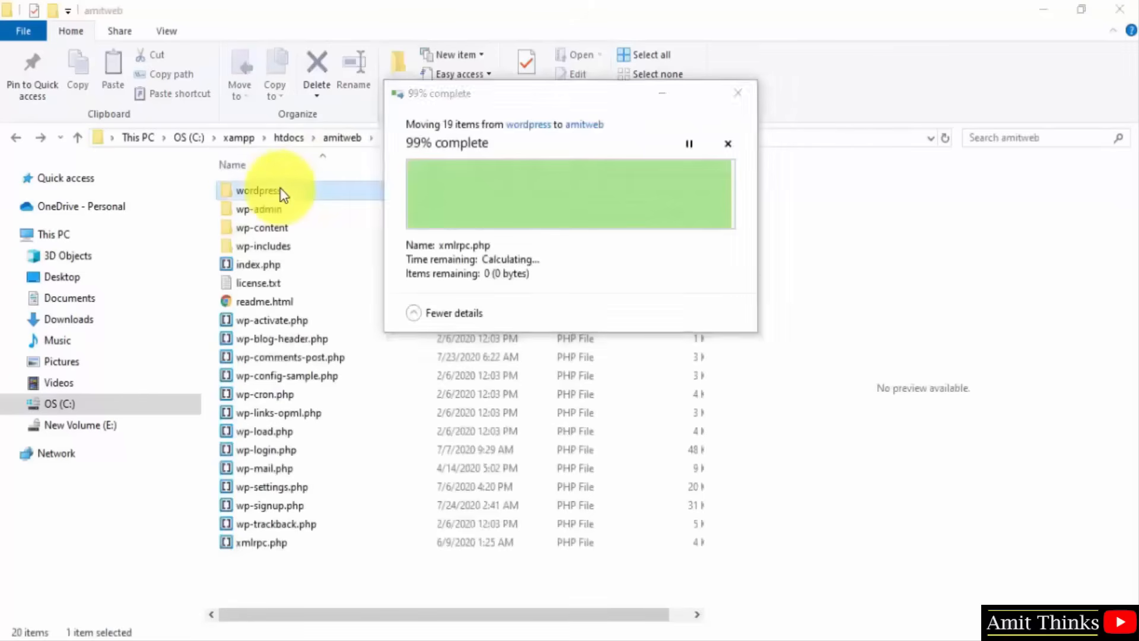
pyautogui.press('Delete')
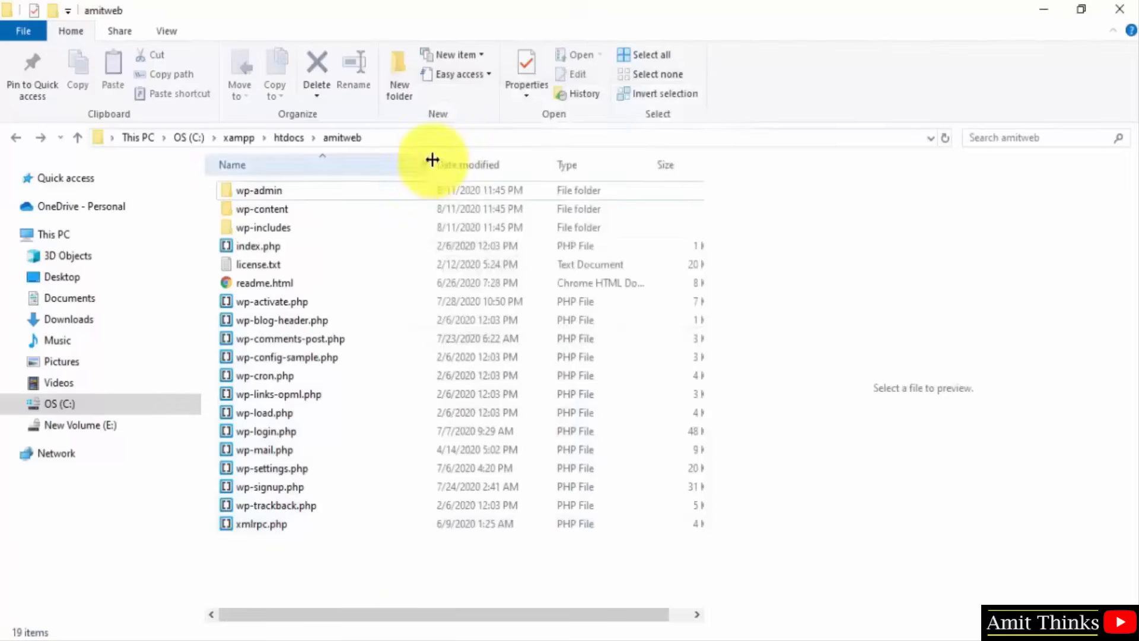
pyautogui.click(439, 139)
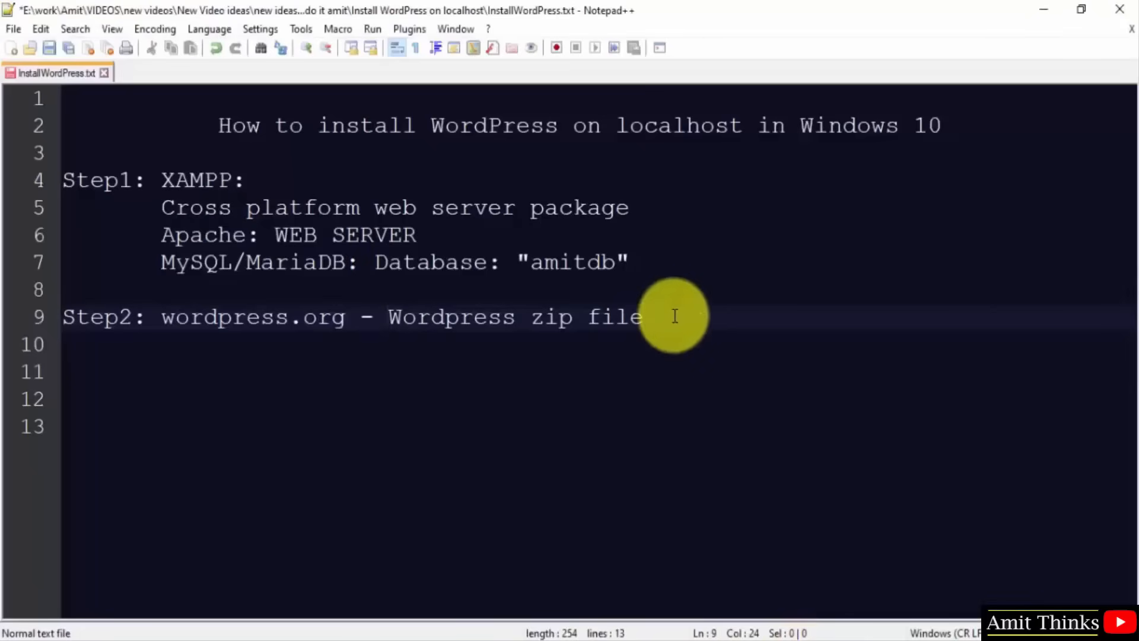
# Add a 'Project:' line with the pasted amitweb path and a 'ProjectName: amitweb' line to the notes.
pyautogui.press('Return')
pyautogui.press('Return')
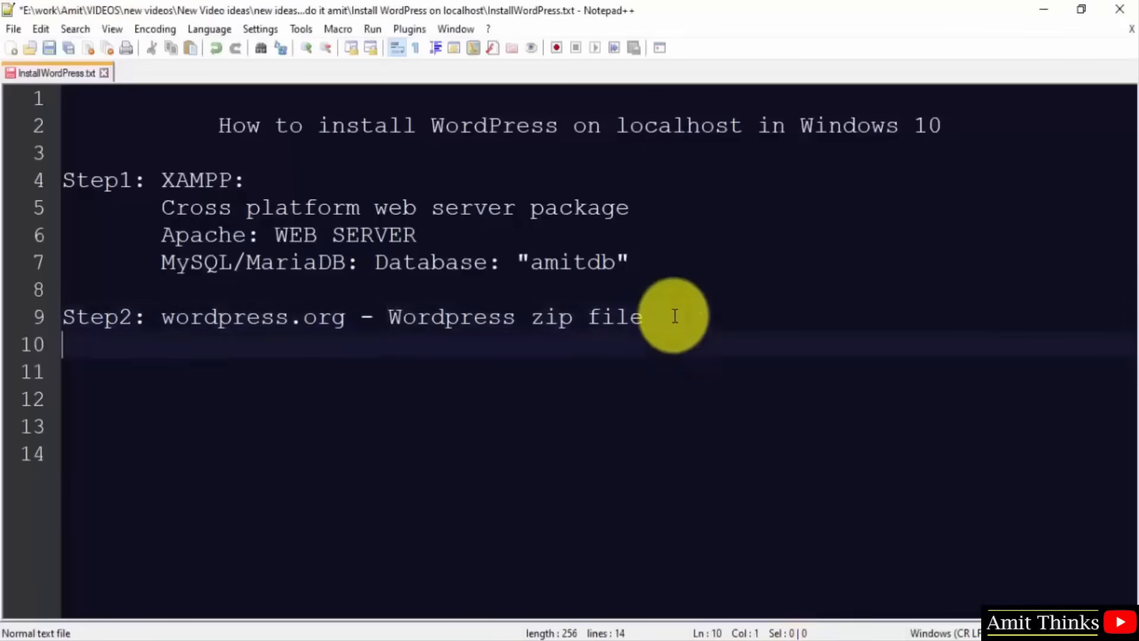
pyautogui.write('Project:')
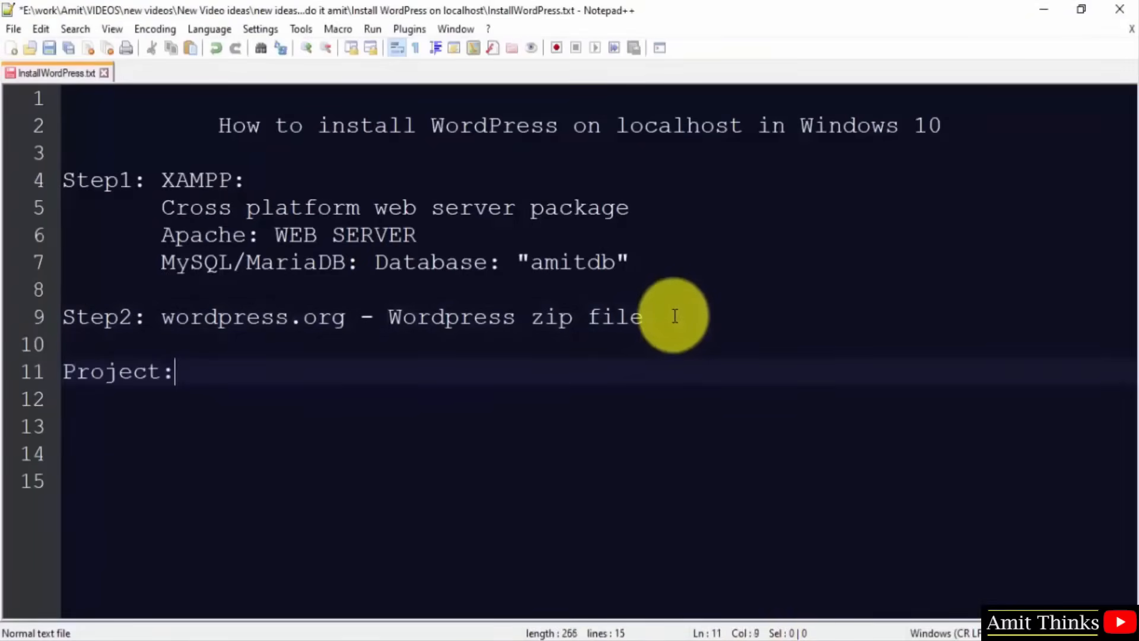
pyautogui.hotkey('ctrl', 'v')
pyautogui.press('Return')
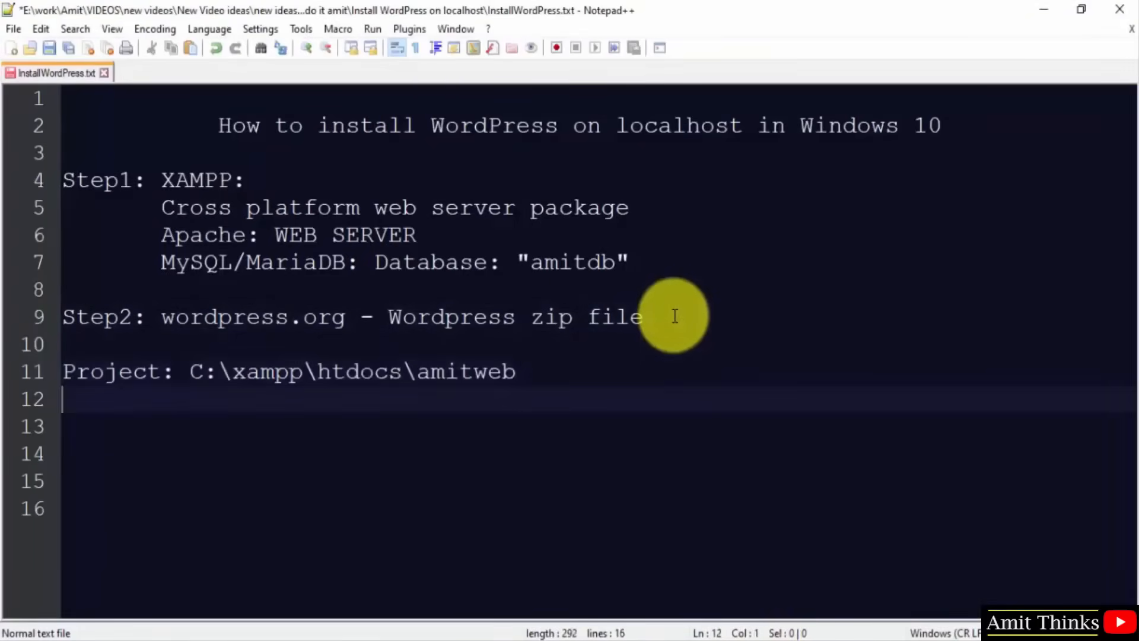
pyautogui.write('ProjectName: amitweb')
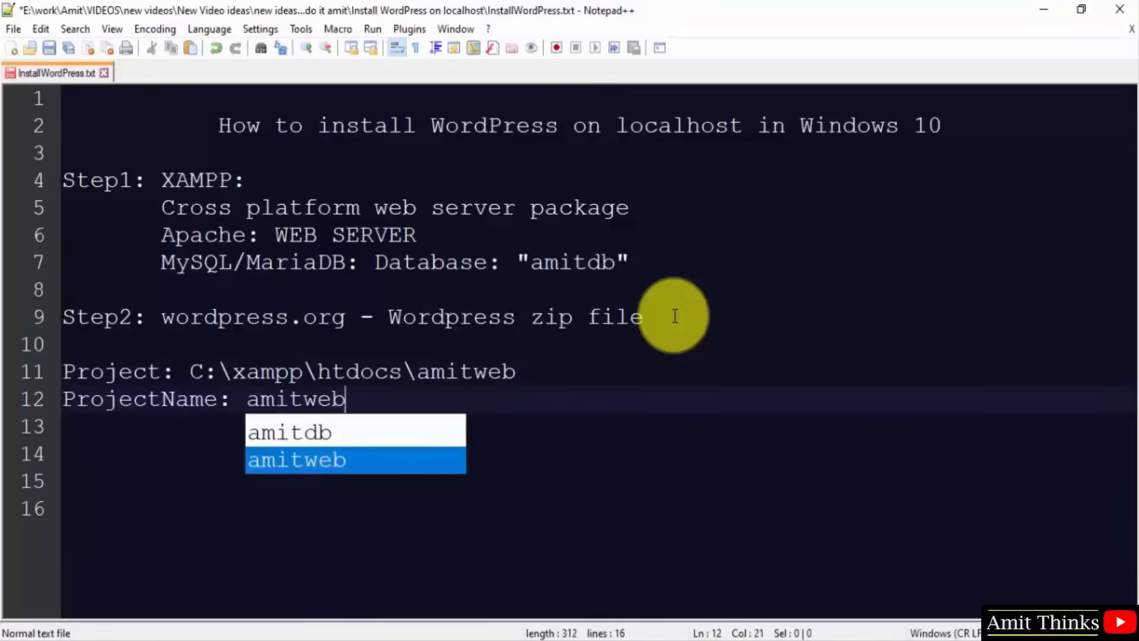
pyautogui.press('Escape')
pyautogui.press('Return')
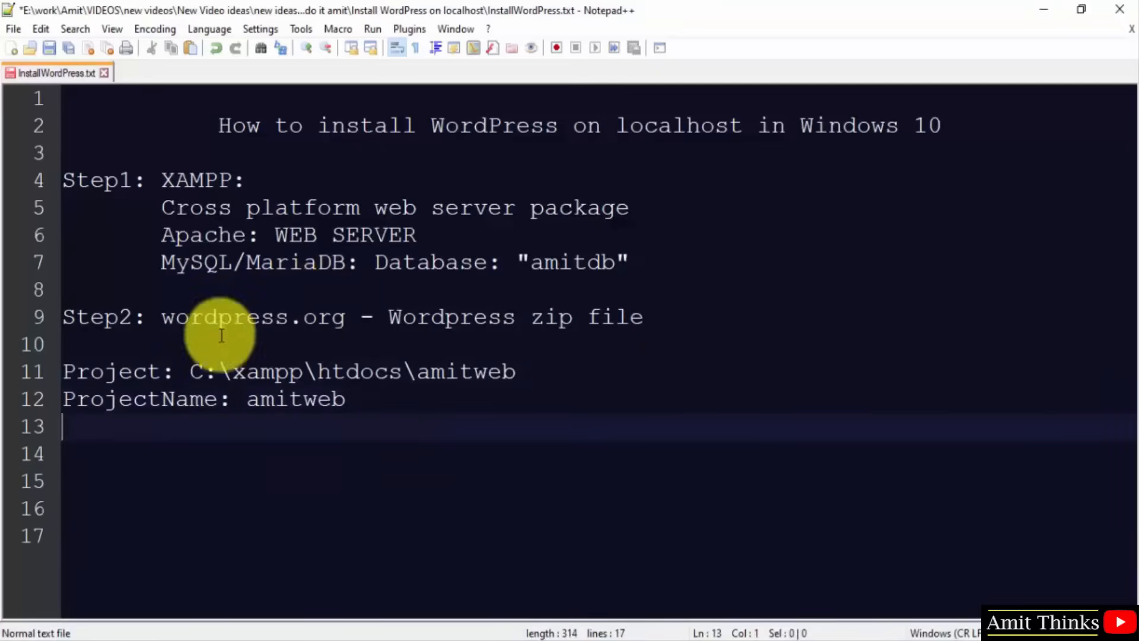
# Rename the path line to 'Project Directory' and add a 'Database: amitdb' line.
pyautogui.click(172, 371)
pyautogui.write('Di')
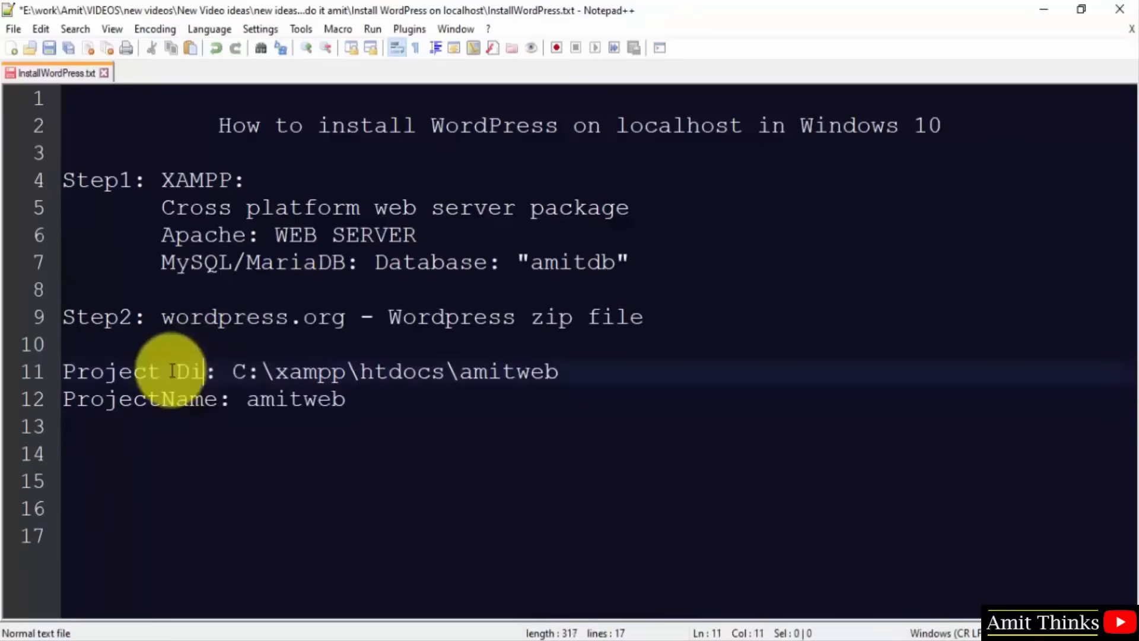
pyautogui.write('rectory')
pyautogui.click(374, 402)
pyautogui.press('Return')
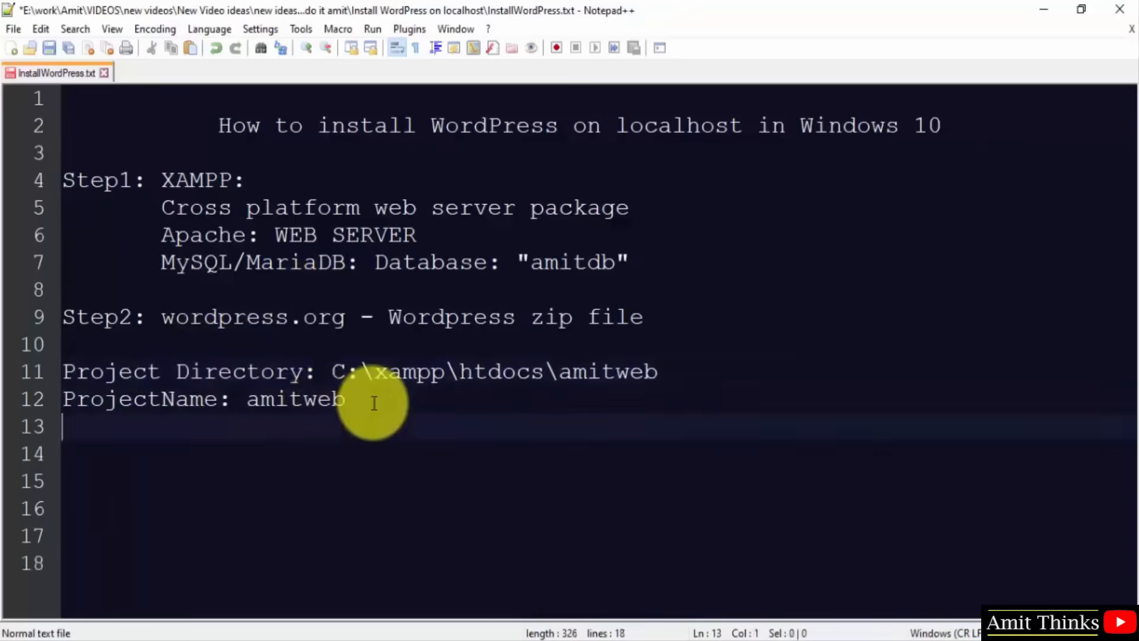
pyautogui.write('Database: a')
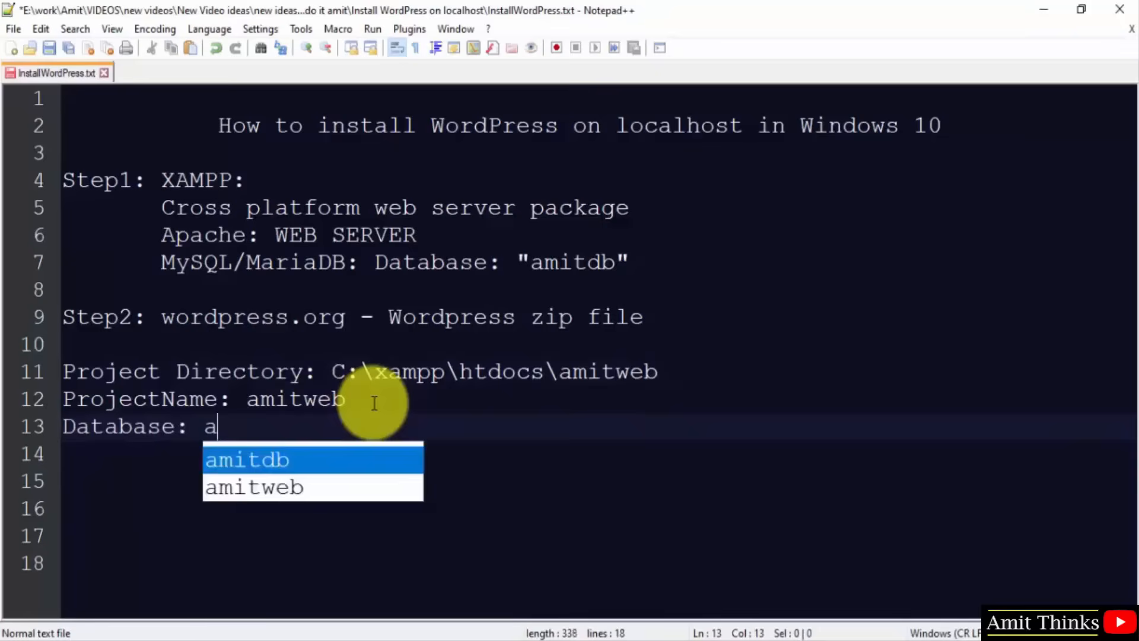
pyautogui.write('mitdb')
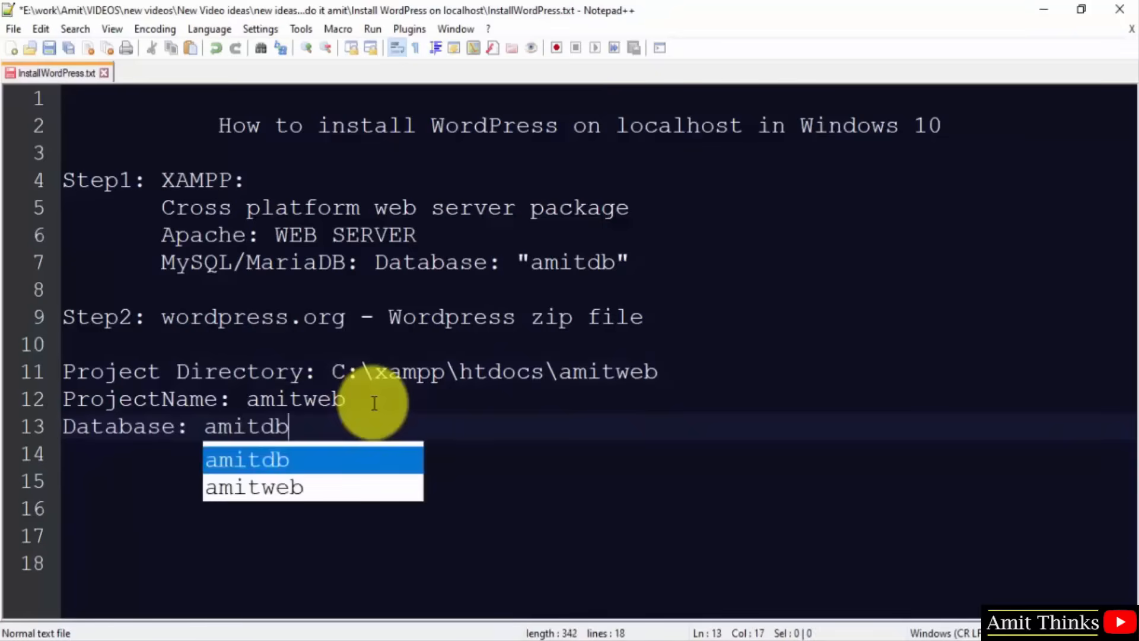
pyautogui.press('Escape')
# Put dashed separator lines above Project Directory and below the Database line.
pyautogui.click(409, 351)
pyautogui.press('Return')
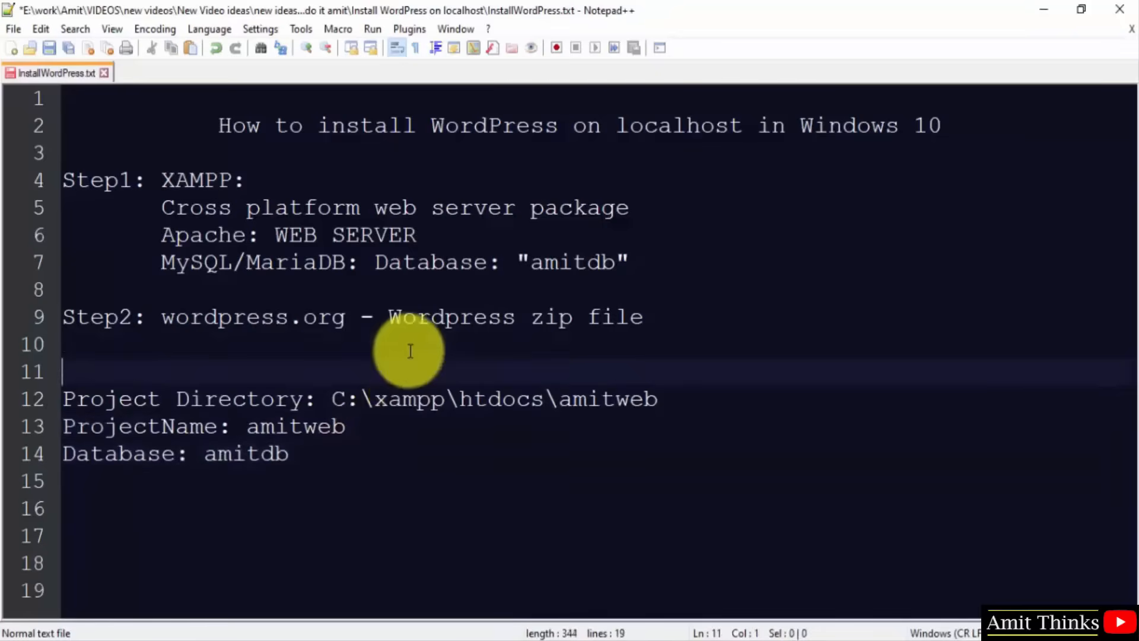
pyautogui.write('-------------------------------------------')
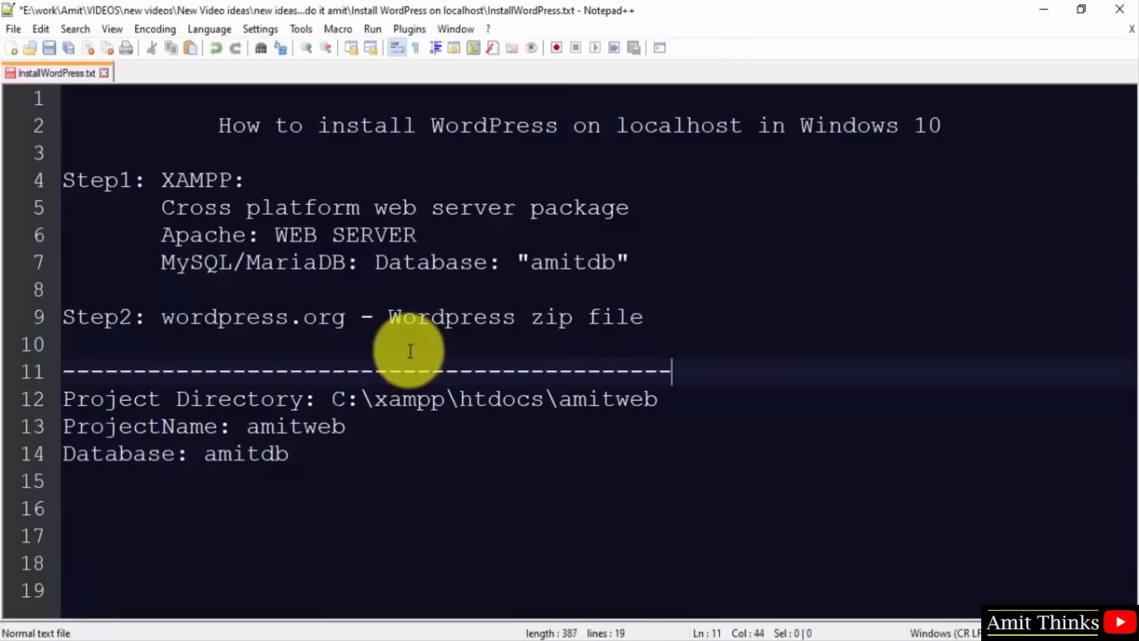
pyautogui.click(348, 454)
pyautogui.press('Return')
pyautogui.press('Return')
pyautogui.write('-')
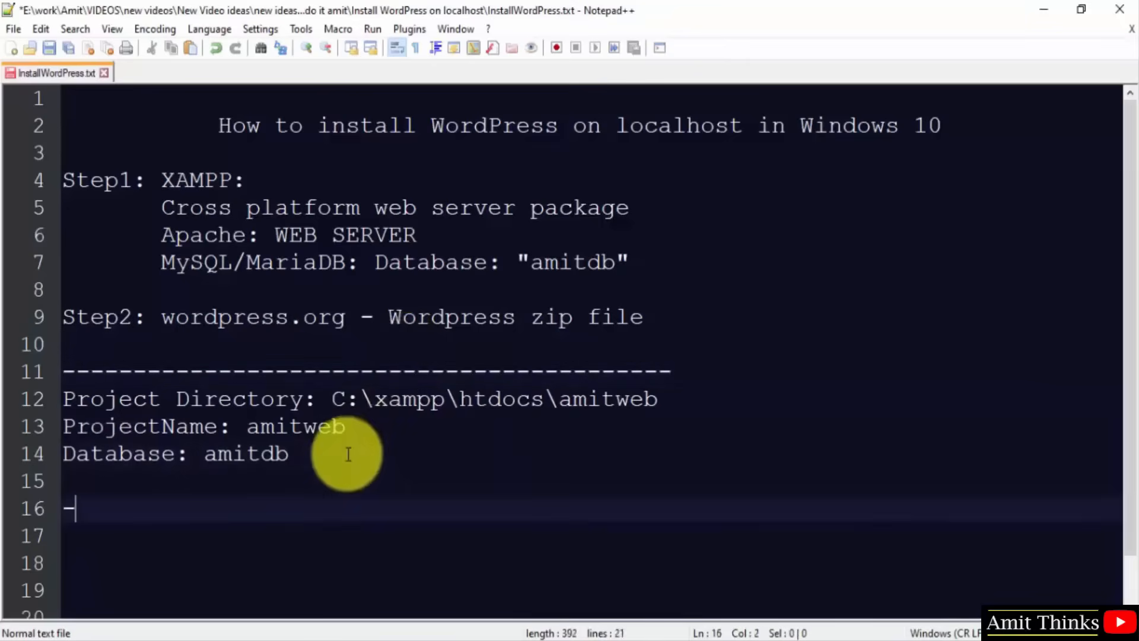
pyautogui.write('------------------------------------------')
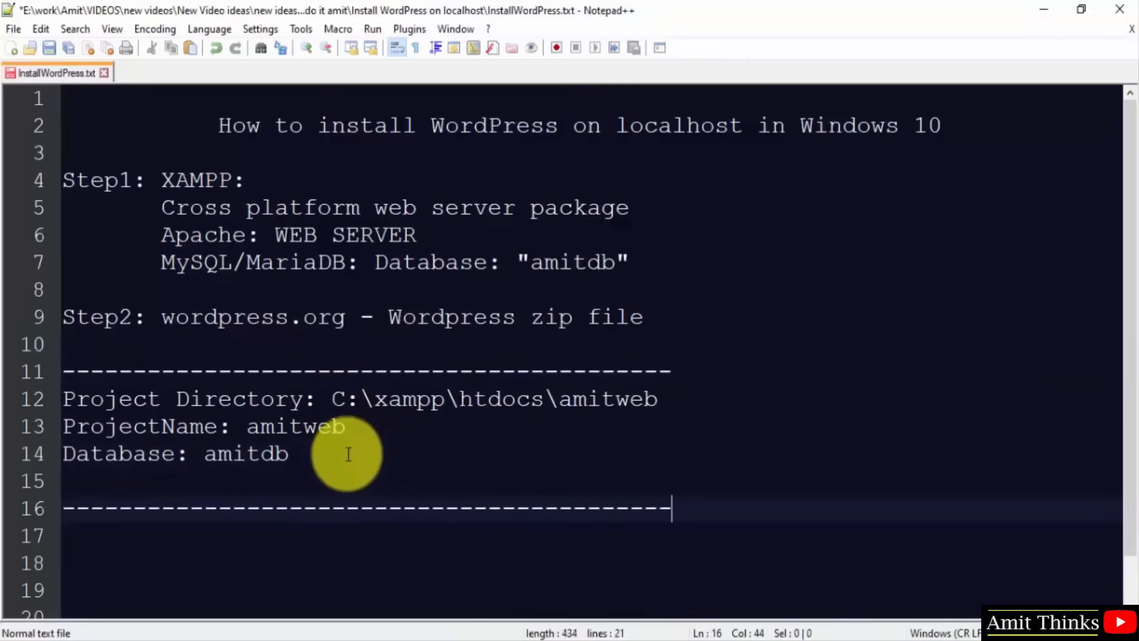
pyautogui.press('BackSpace')
# Add 'To install: localhost/amitweb' above the closing dashes, then return to the amitweb Explorer window.
pyautogui.click(325, 490)
pyautogui.press('Return')
pyautogui.write('To install')
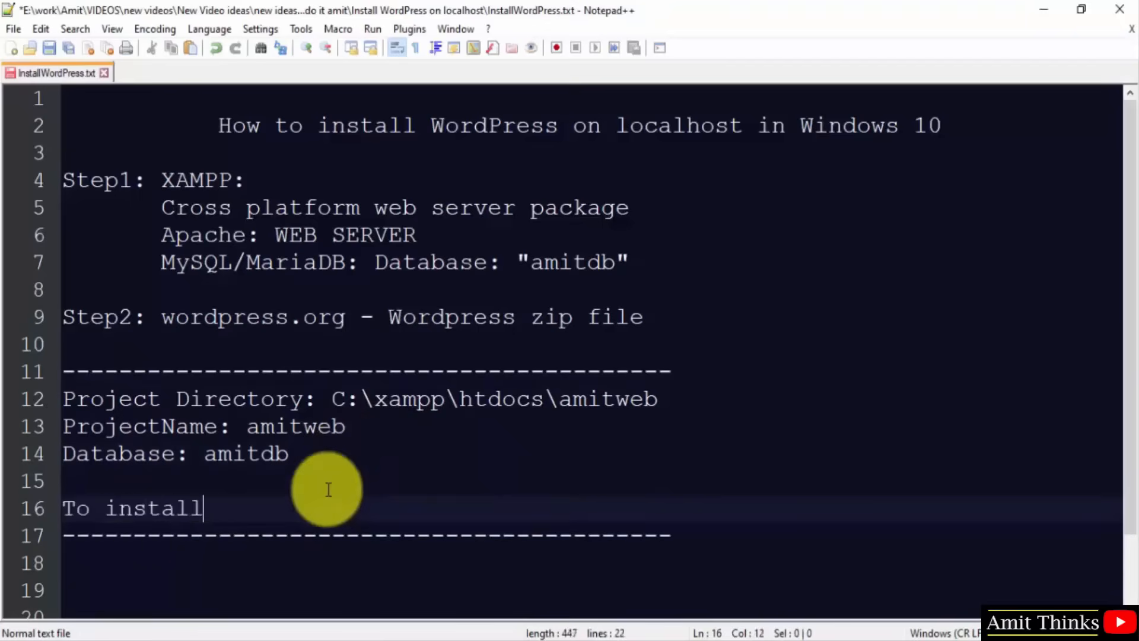
pyautogui.write(': localhost/')
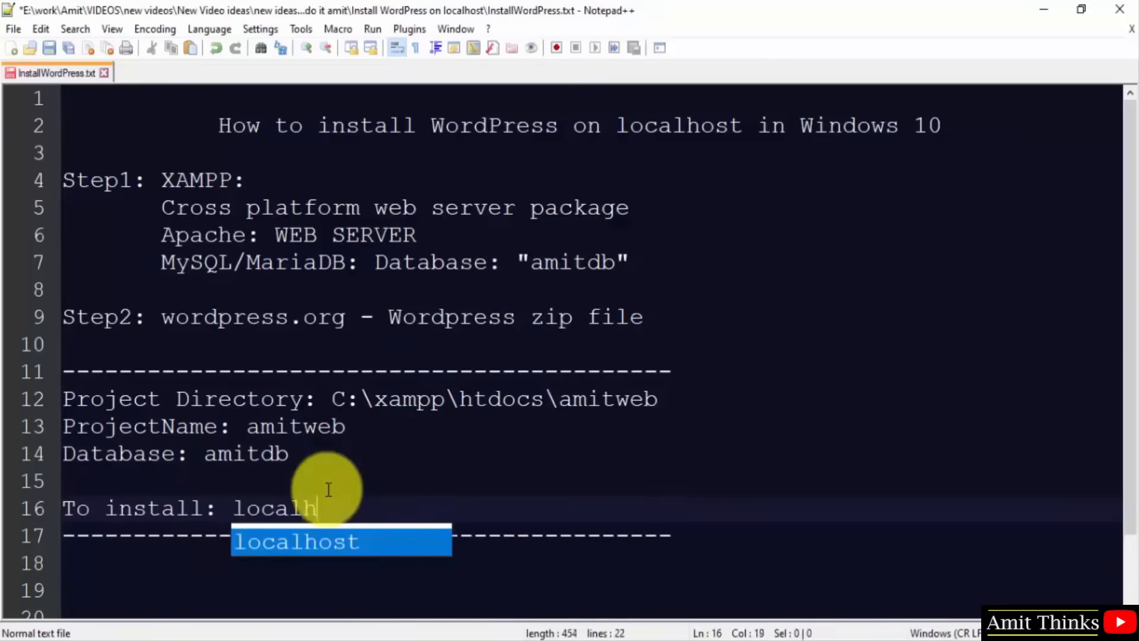
pyautogui.doubleClick(620, 406)
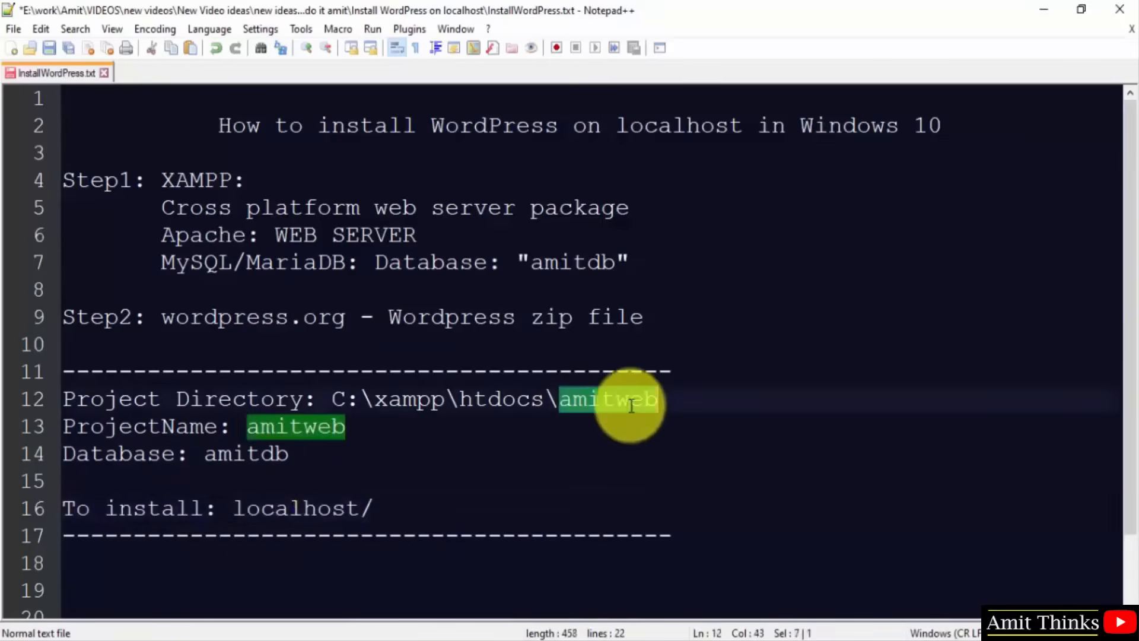
pyautogui.click(388, 509)
pyautogui.write('amitweb')
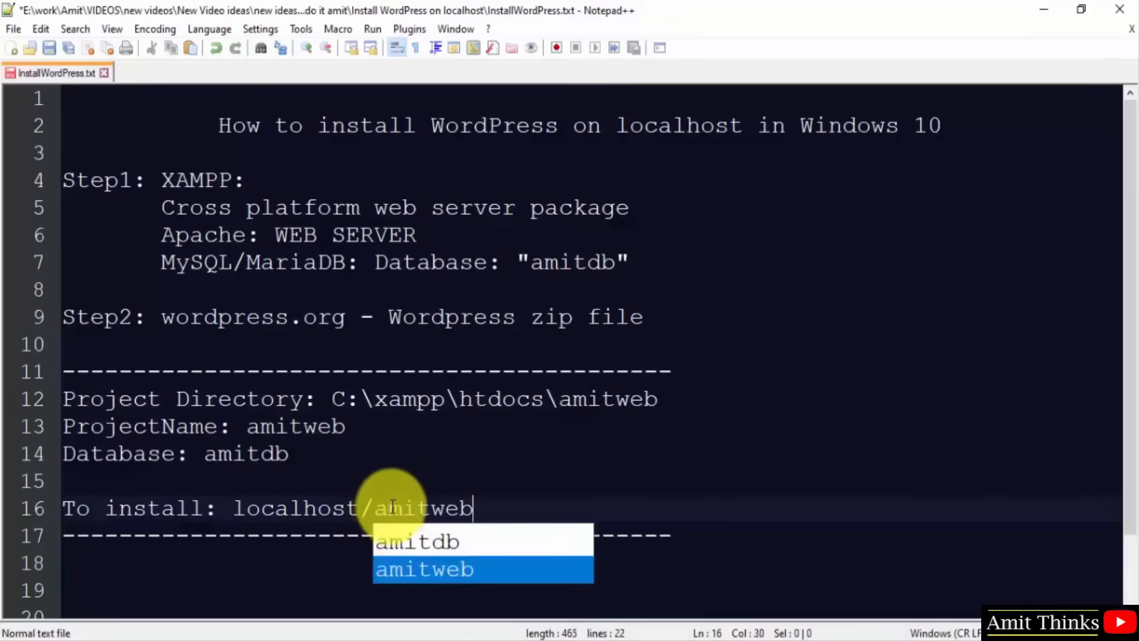
pyautogui.click(419, 478)
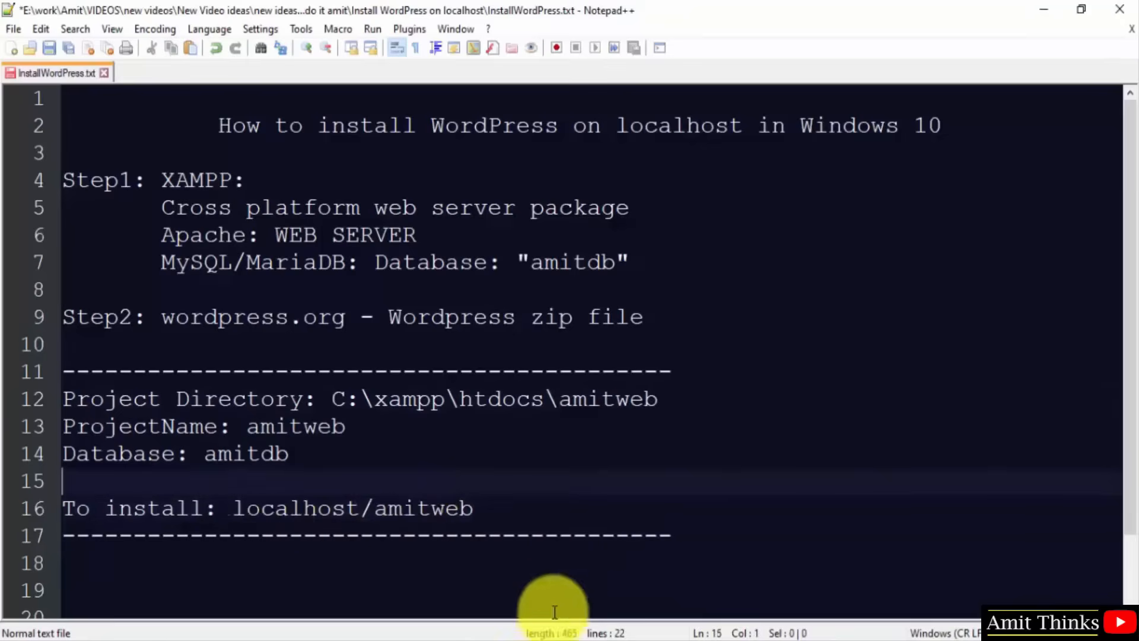
pyautogui.click(446, 638)
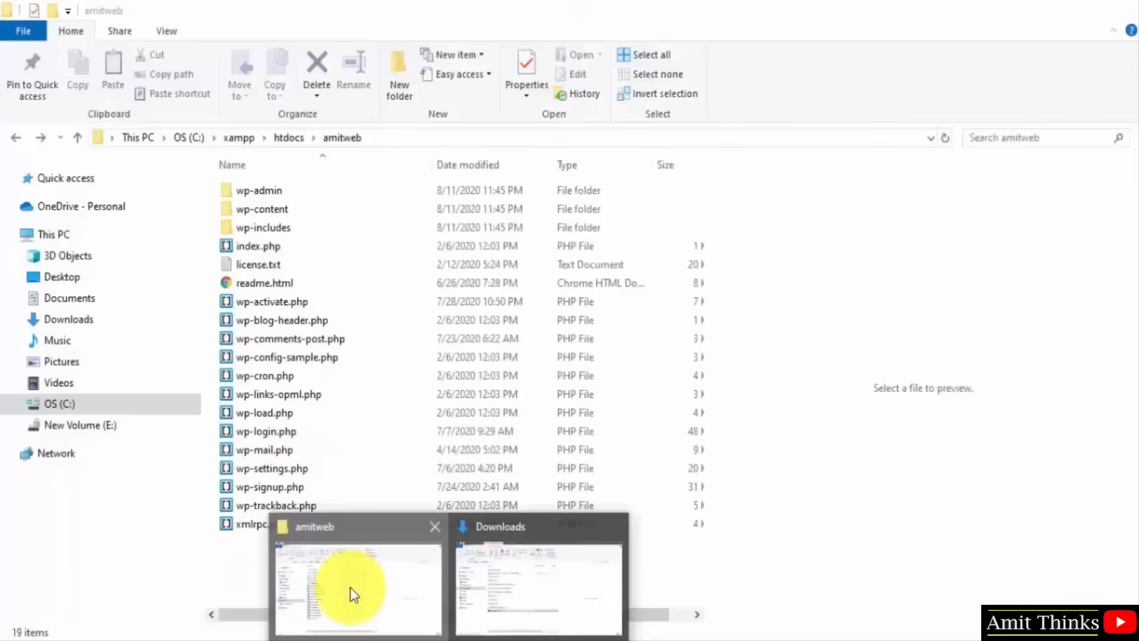
pyautogui.click(350, 586)
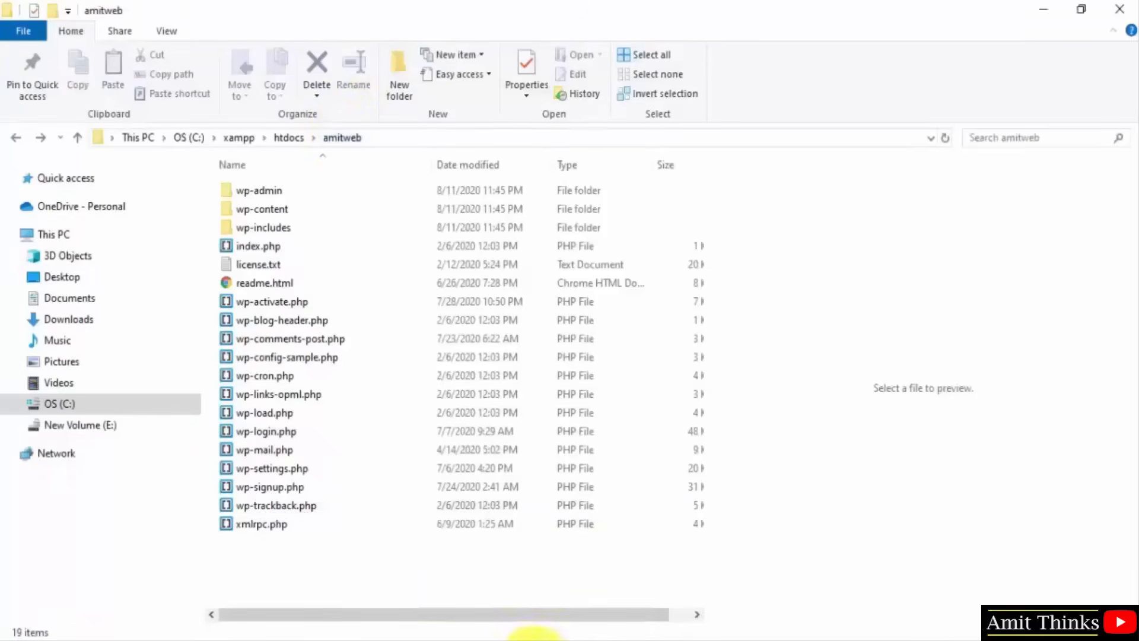
# Load localhost/amitweb in Chrome and continue the WordPress setup in English (United States).
pyautogui.click(532, 640)
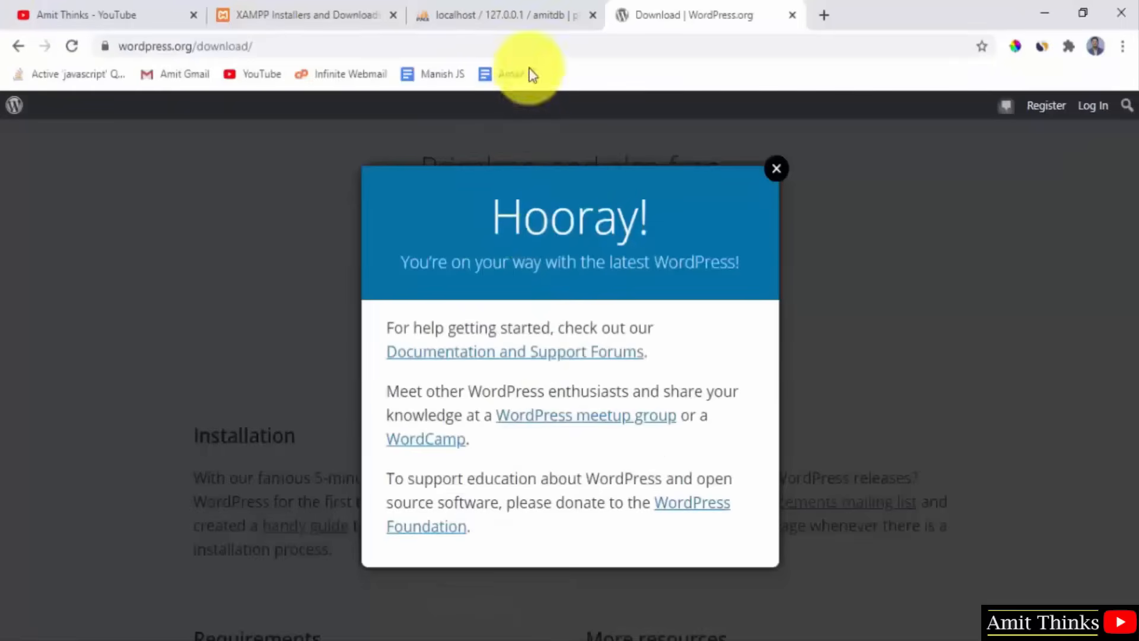
pyautogui.click(504, 46)
pyautogui.write('localhost/')
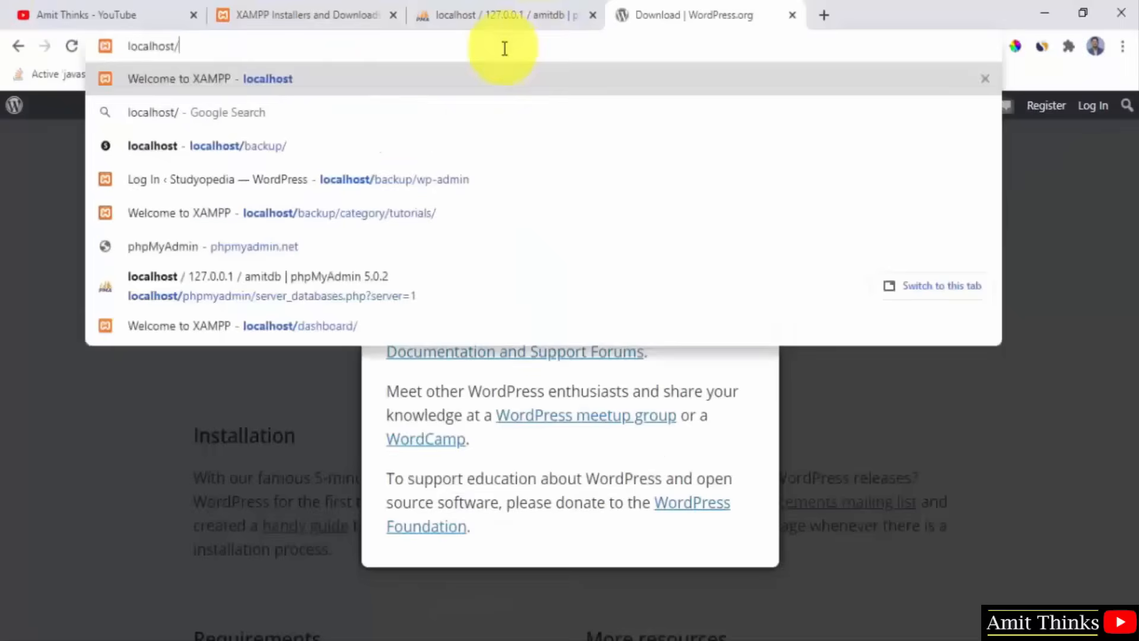
pyautogui.write('amitweb')
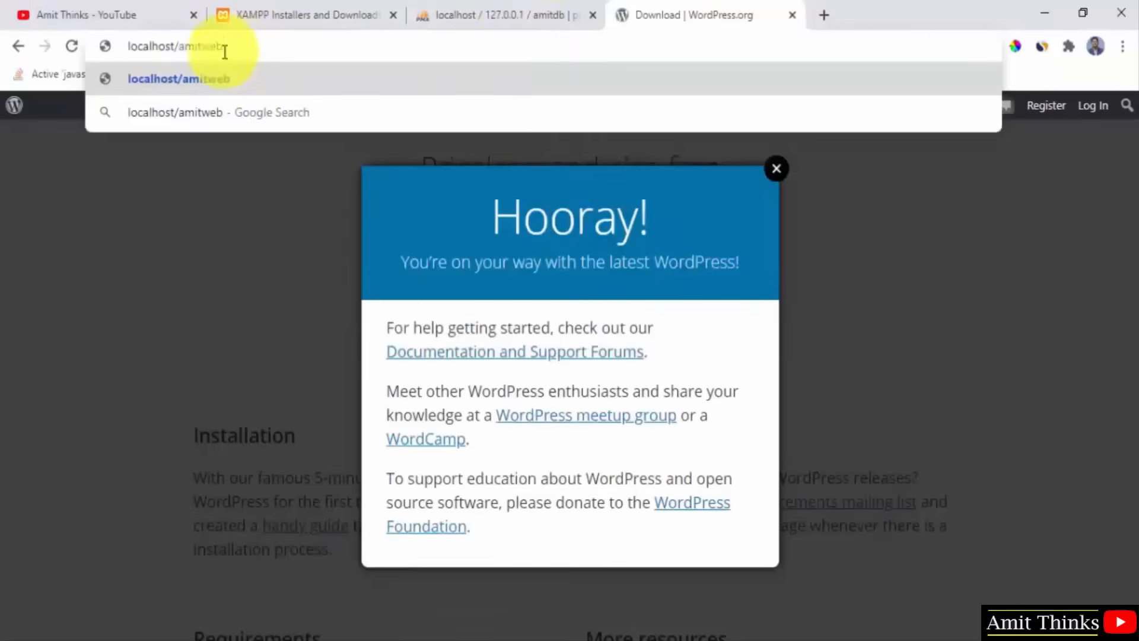
pyautogui.press('Return')
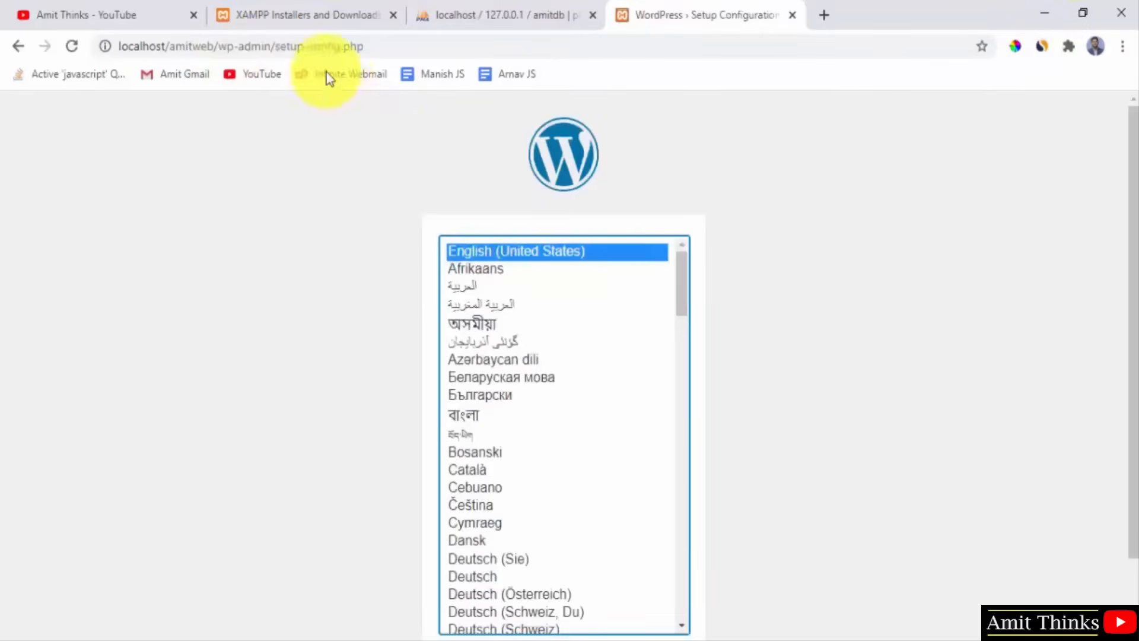
pyautogui.moveTo(1130, 180); pyautogui.dragTo(1131, 240)
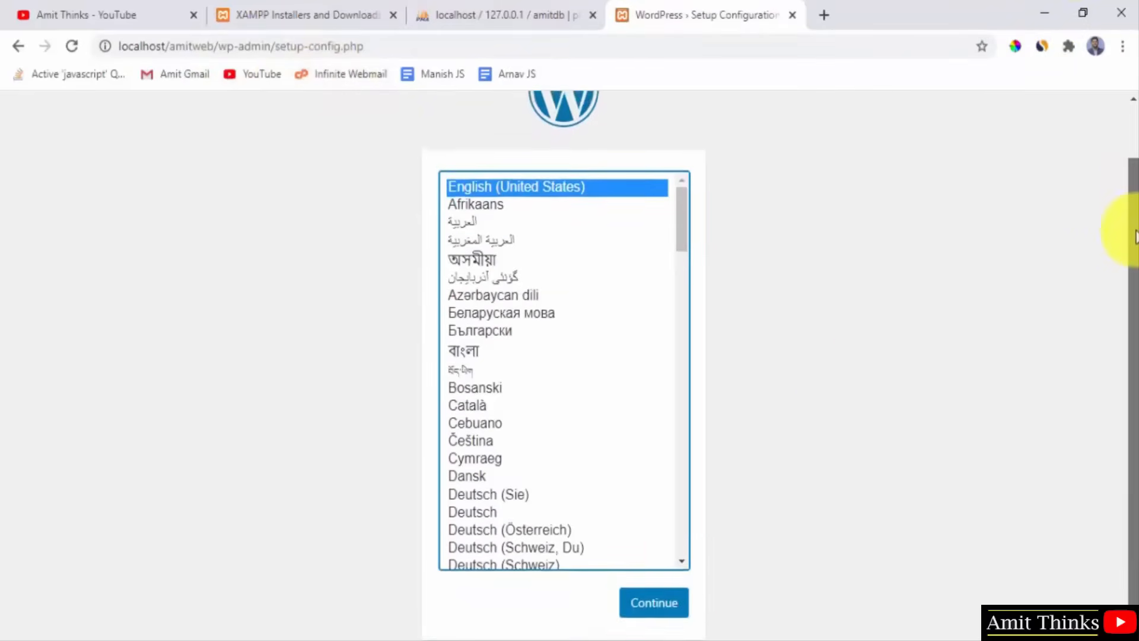
pyautogui.click(677, 605)
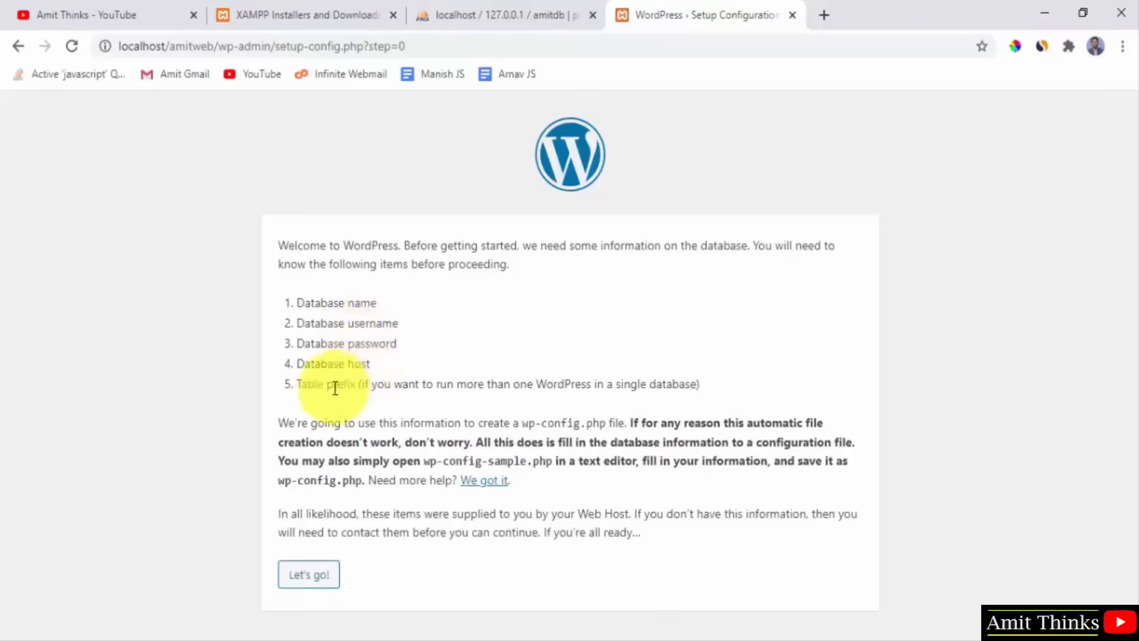
# Open the database connection form and enter amitdb as the Database Name.
pyautogui.click(320, 574)
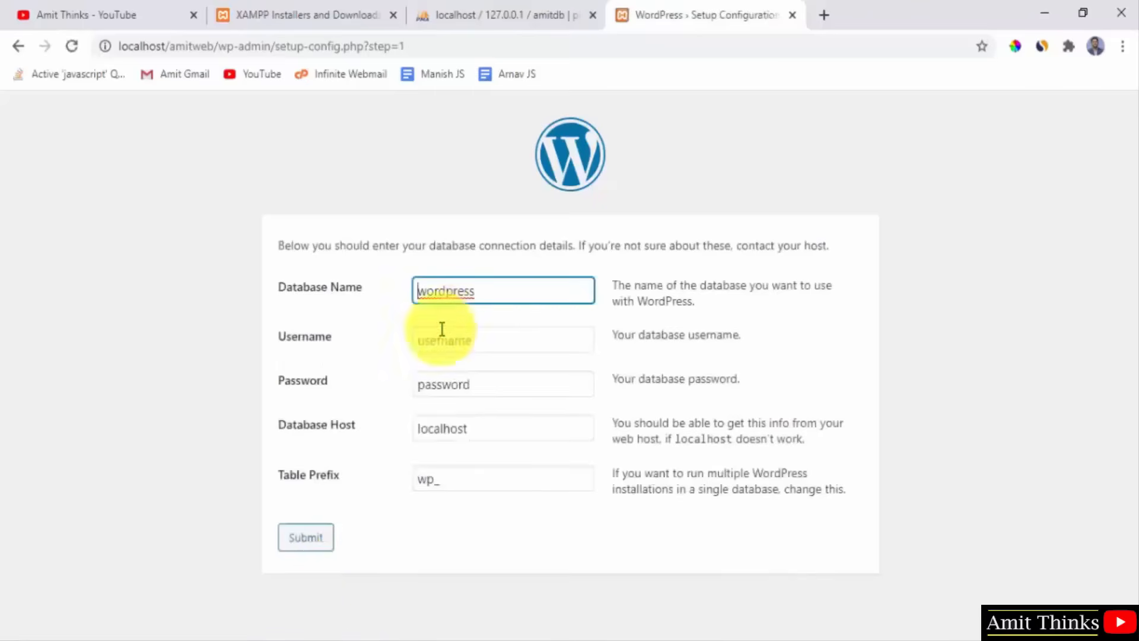
pyautogui.doubleClick(483, 285)
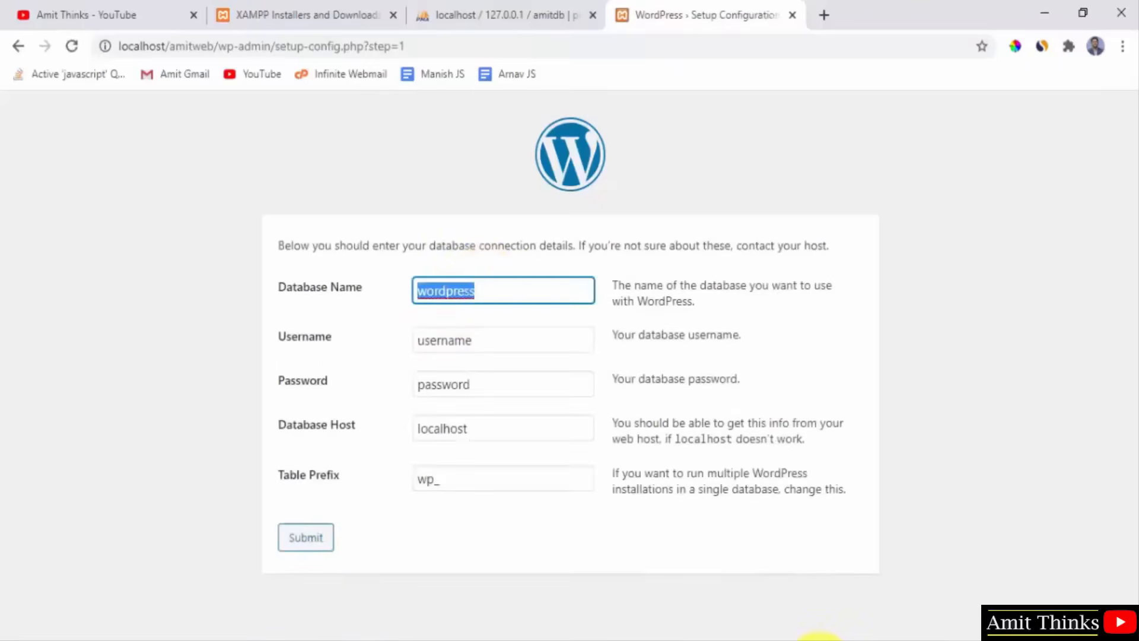
pyautogui.click(819, 639)
pyautogui.doubleClick(256, 461)
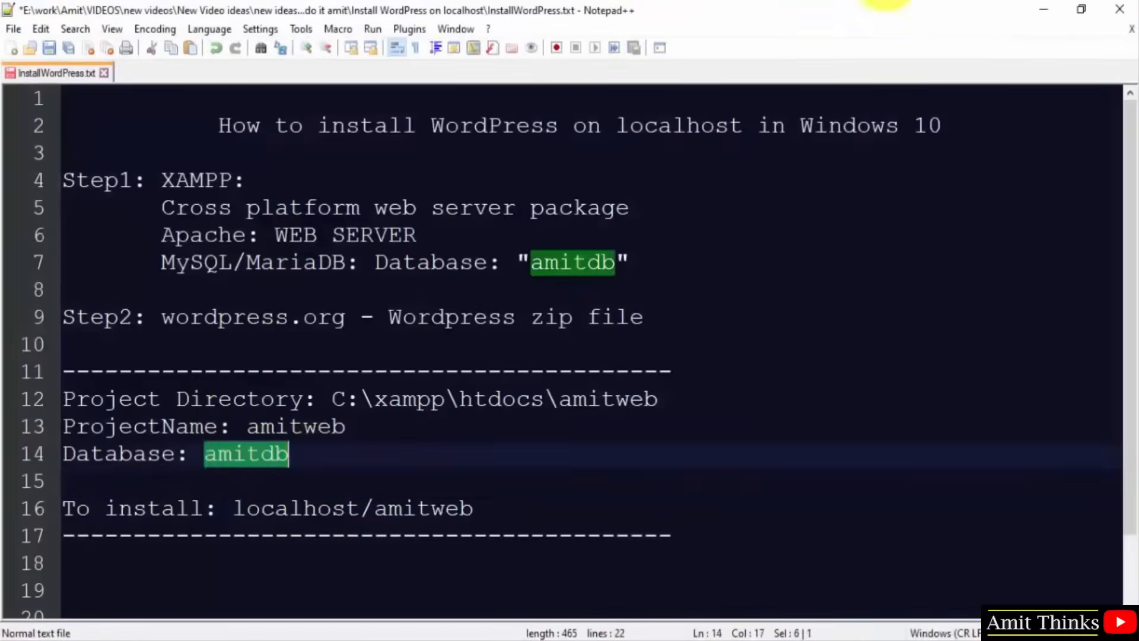
pyautogui.hotkey('alt', 'Tab')
pyautogui.click(451, 3)
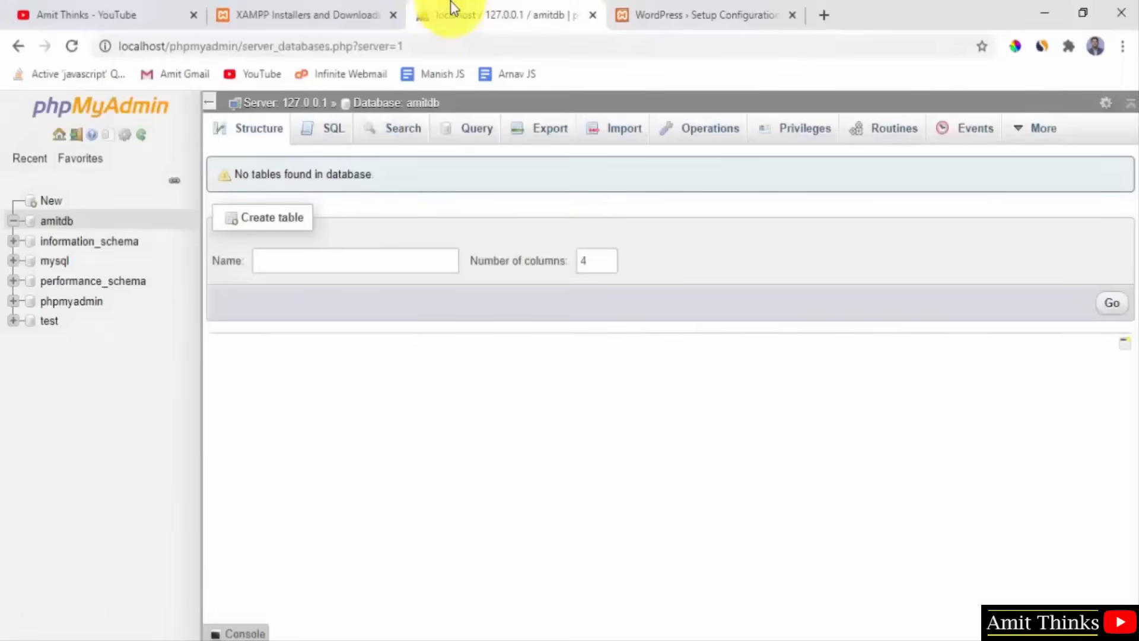
pyautogui.click(652, 3)
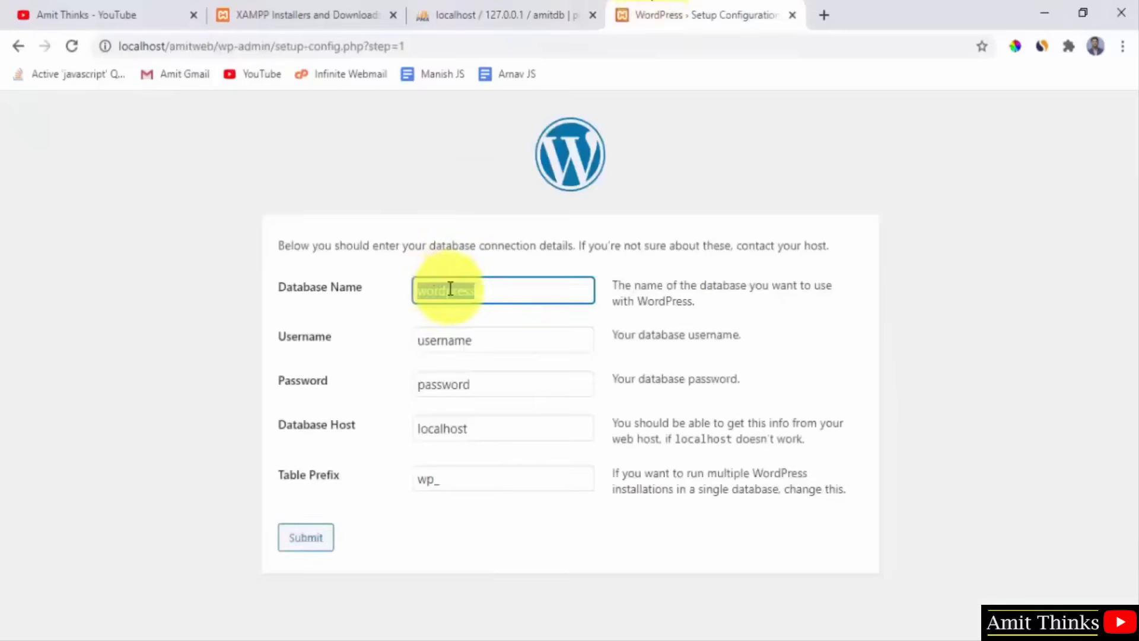
pyautogui.write('amitdb')
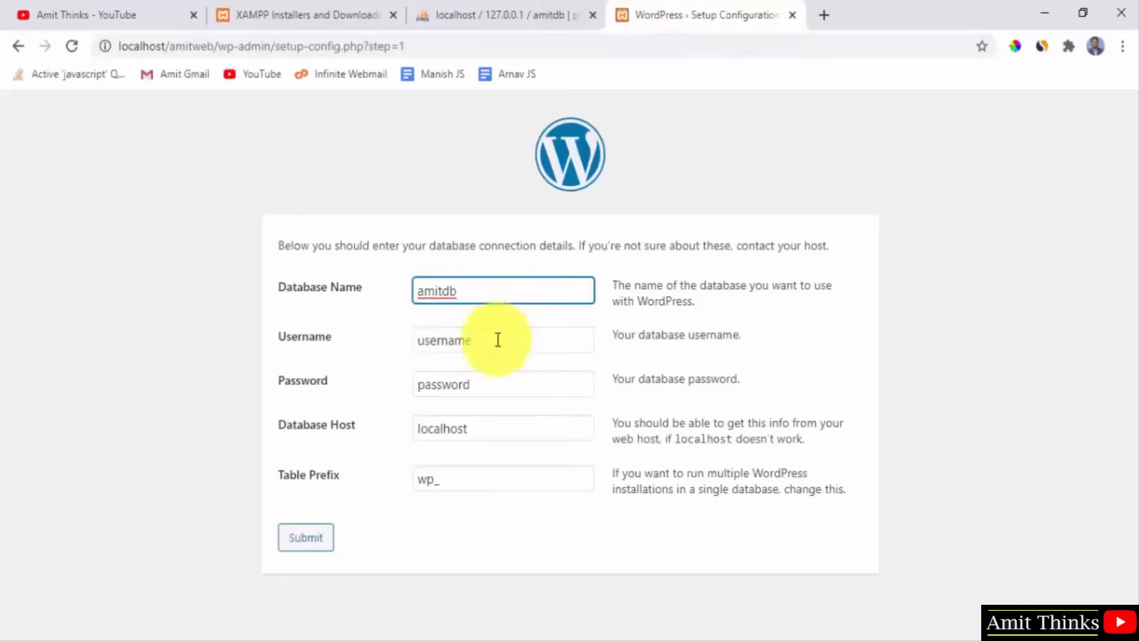
# Set Username to root, clear the Password, and keep host localhost and prefix wp_.
pyautogui.doubleClick(498, 340)
pyautogui.write('root')
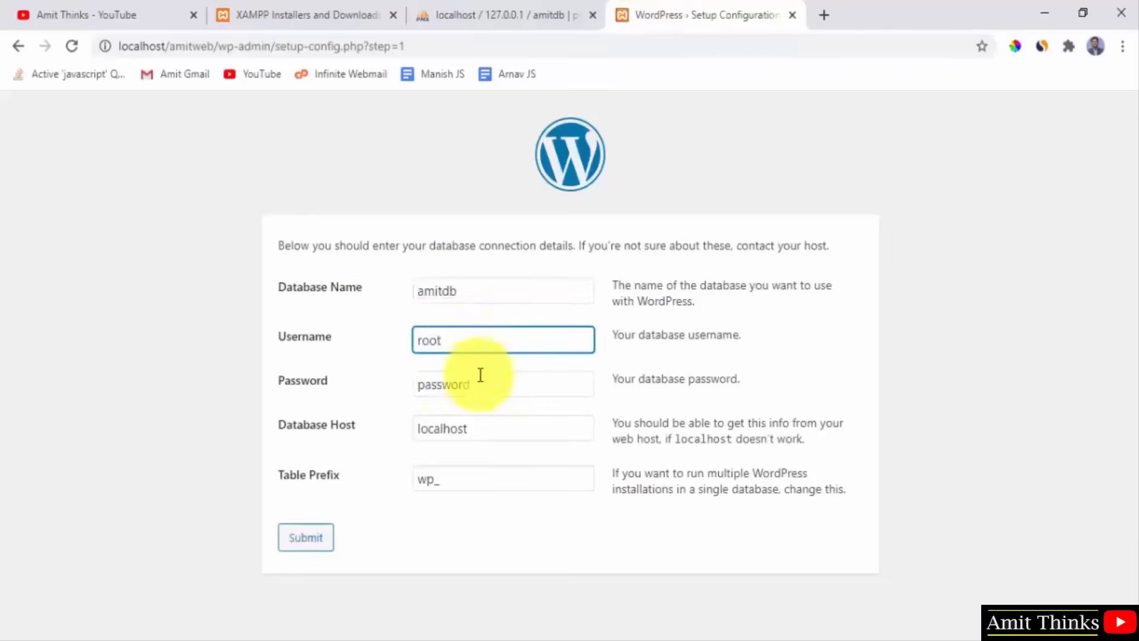
pyautogui.click(477, 384)
pyautogui.doubleClick(477, 384)
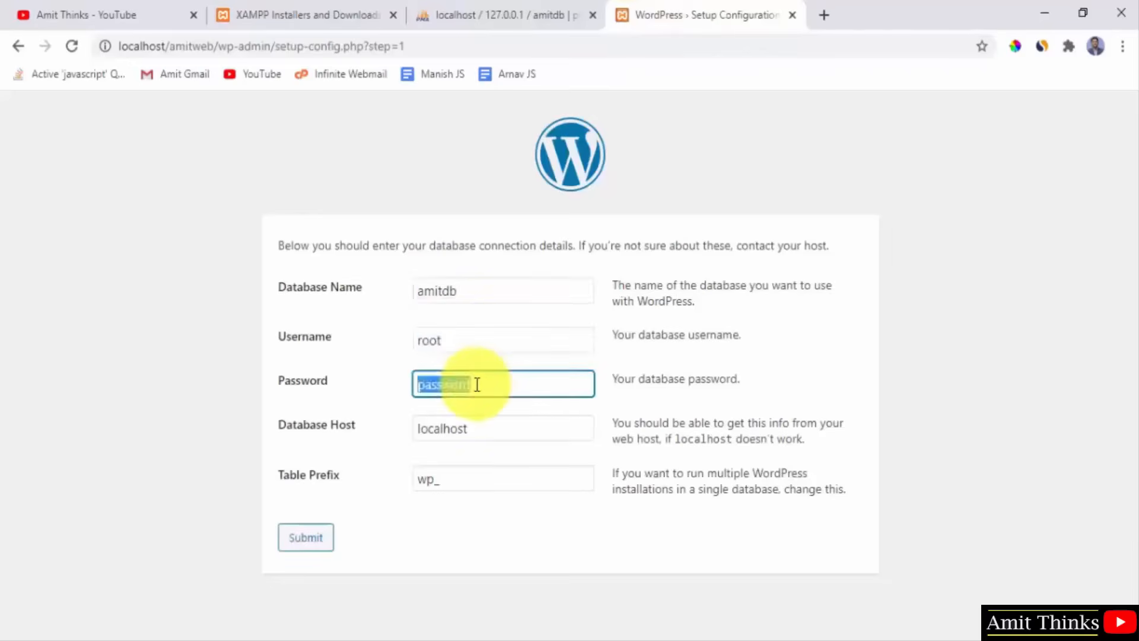
pyautogui.press('BackSpace')
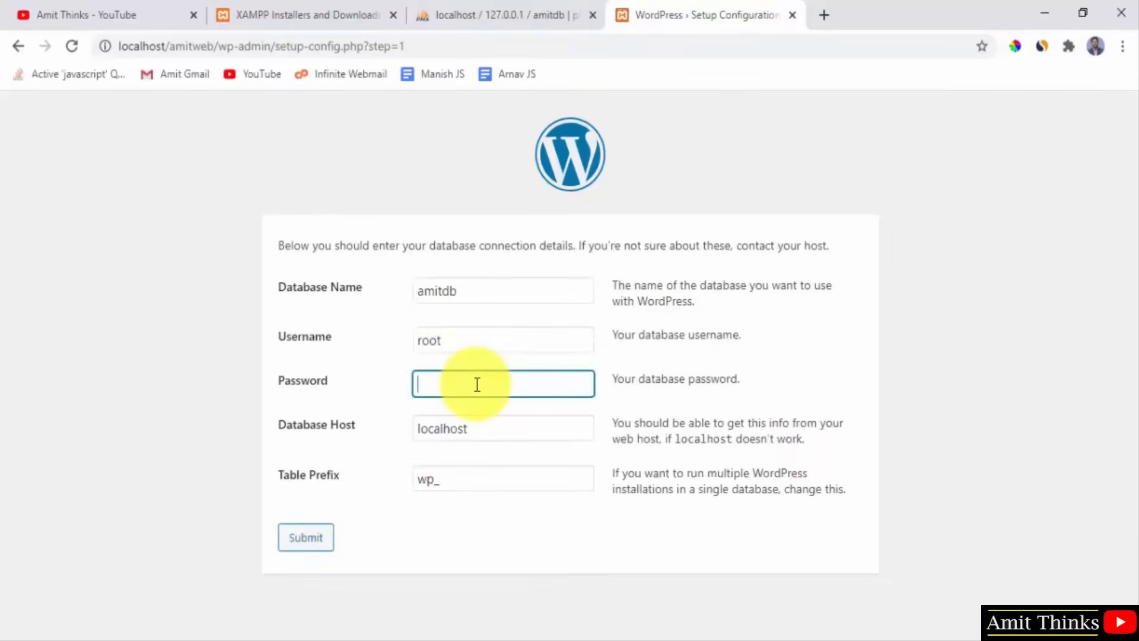
pyautogui.click(478, 427)
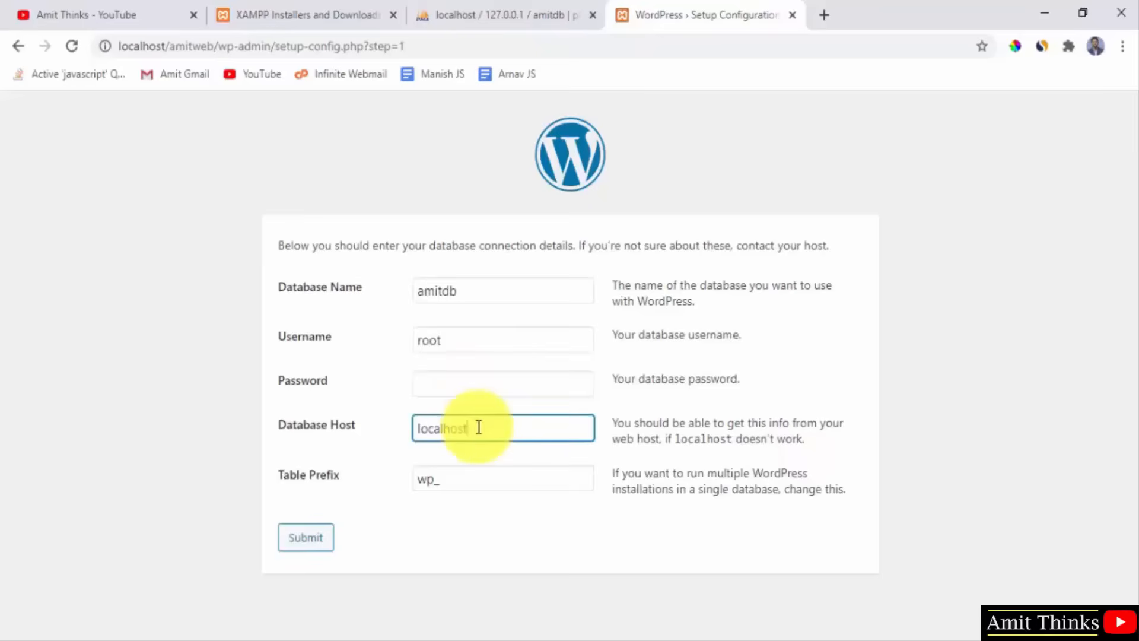
pyautogui.click(461, 485)
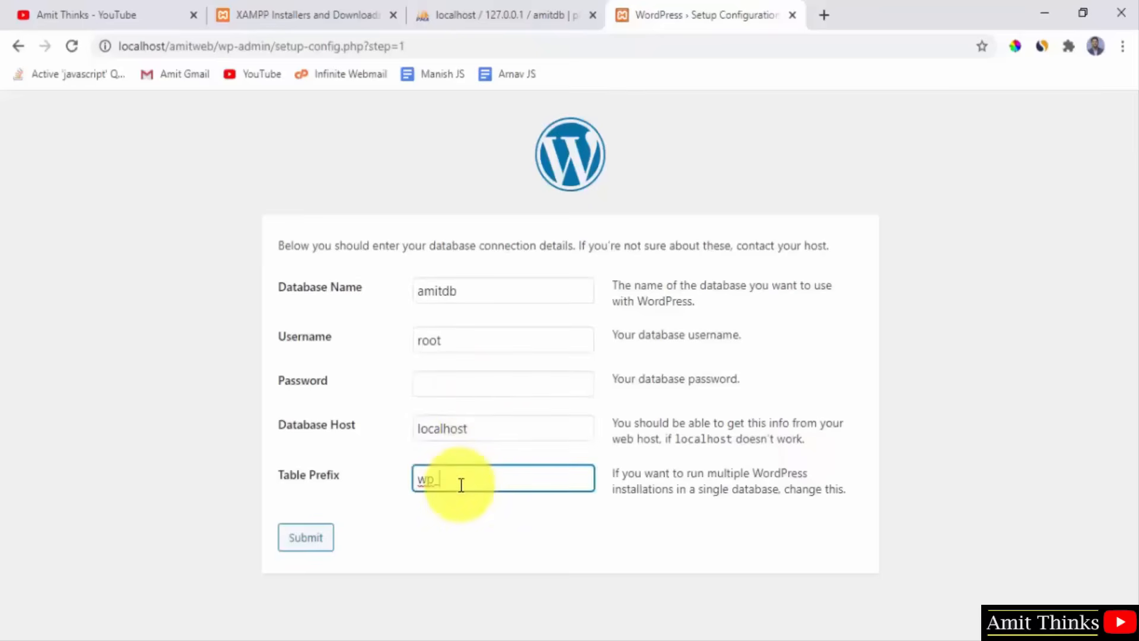
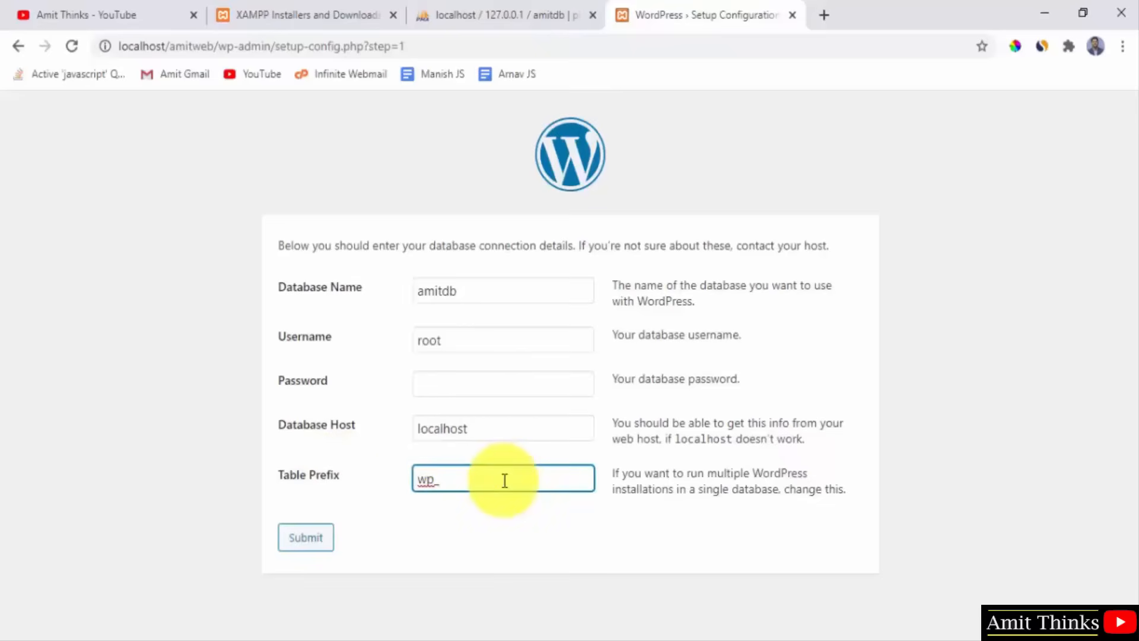
# Retype the WordPress Table Prefix as wp_.
pyautogui.press('BackSpace')
pyautogui.press('BackSpace')
pyautogui.press('BackSpace')
pyautogui.write('ak_')
pyautogui.press('BackSpace')
pyautogui.press('BackSpace')
pyautogui.press('BackSpace')
pyautogui.write('demo')
pyautogui.press('BackSpace')
pyautogui.press('BackSpace')
pyautogui.write('_')
pyautogui.press('Left')
pyautogui.press('BackSpace')
pyautogui.press('BackSpace')
pyautogui.write('wp')
# Check the amitdb database in phpMyAdmin, then submit the connection details in WordPress.
pyautogui.click(490, 10)
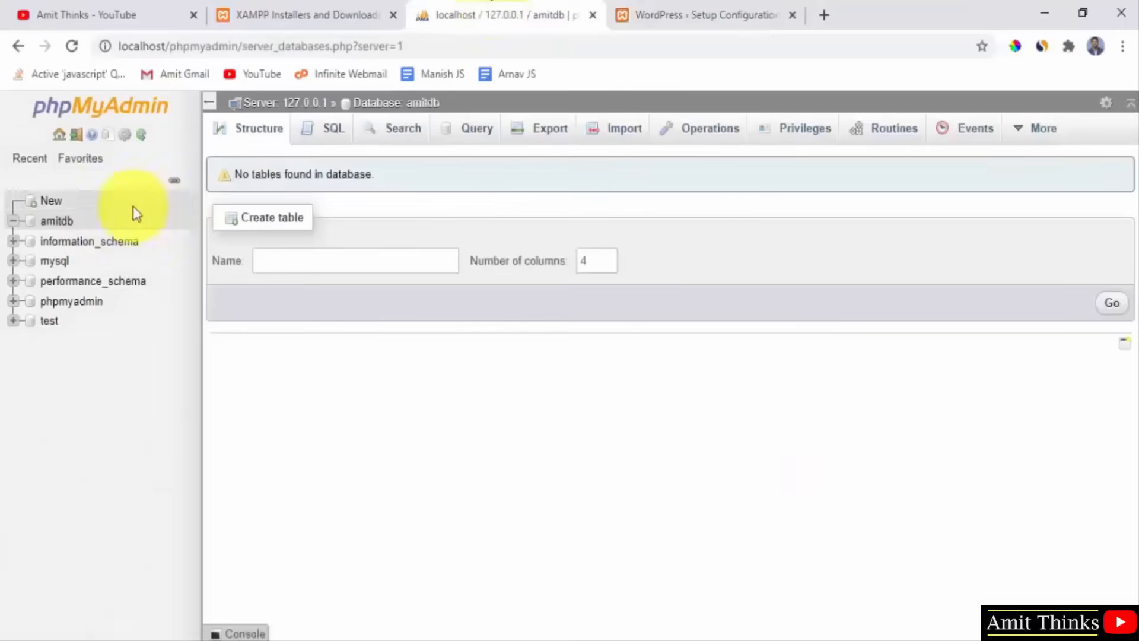
pyautogui.click(63, 224)
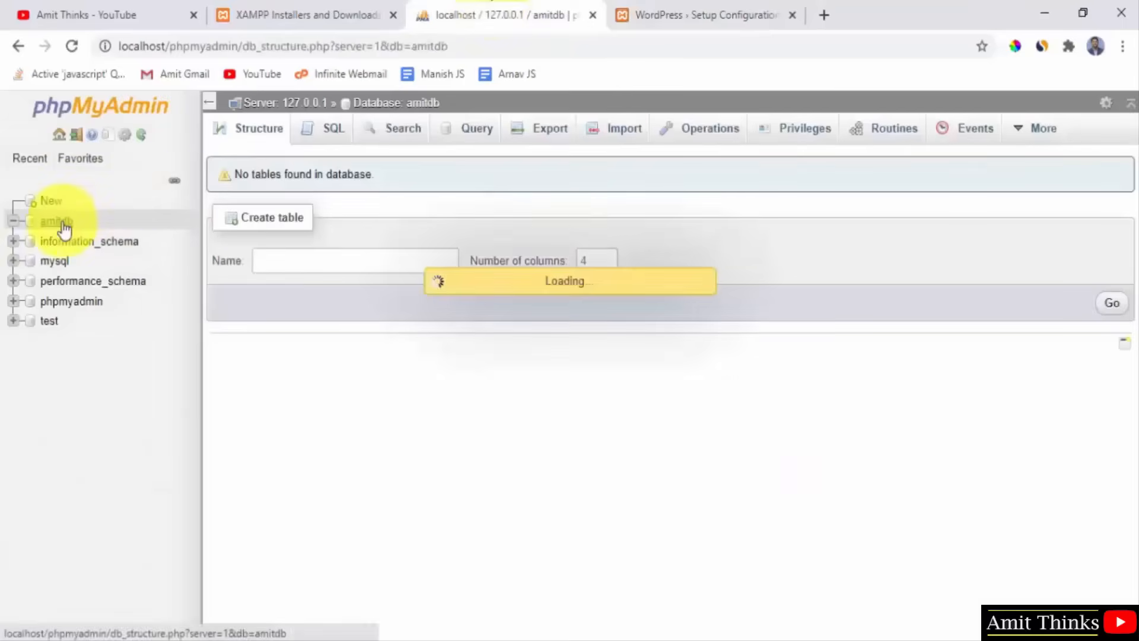
pyautogui.click(736, 8)
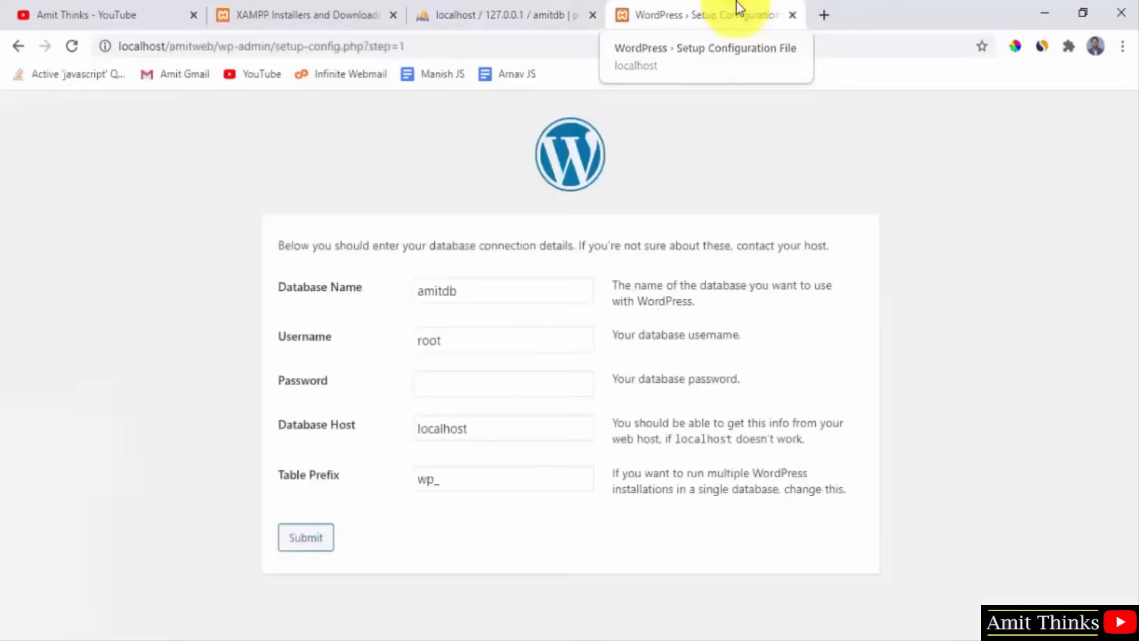
pyautogui.click(304, 549)
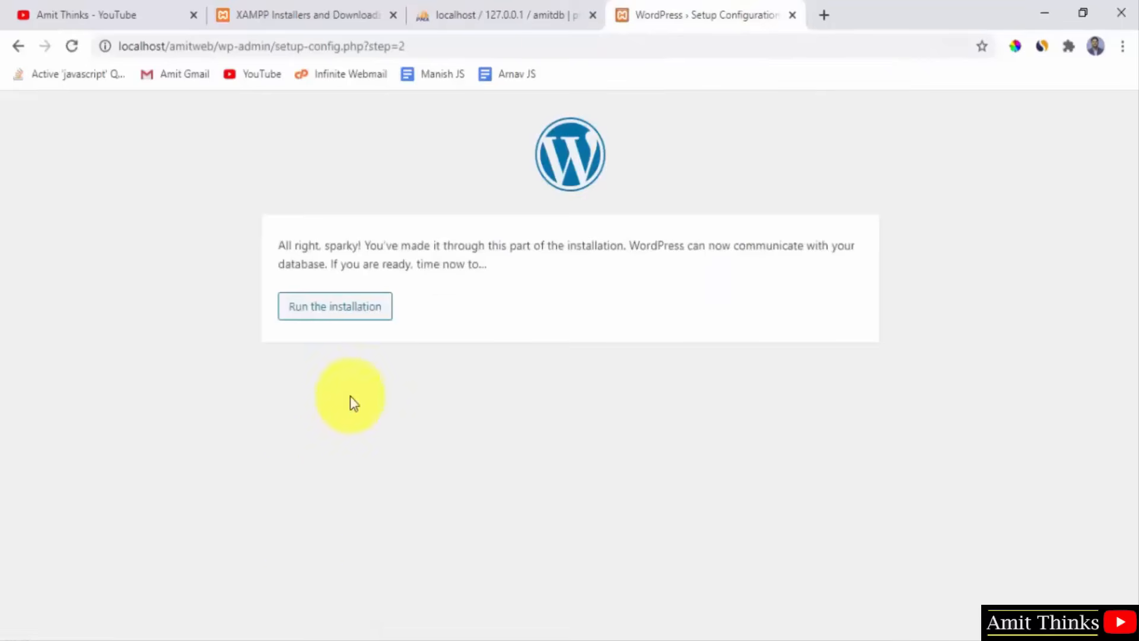
# Run the installation and set the Site Title to 'Amit Website'.
pyautogui.click(363, 320)
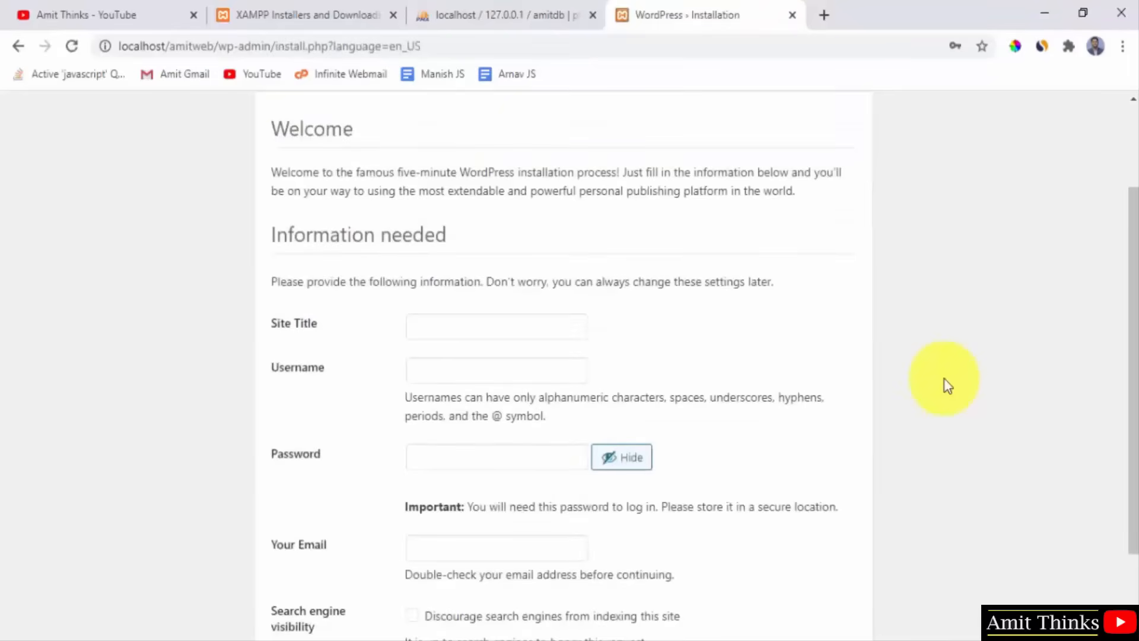
pyautogui.click(498, 325)
pyautogui.write('amit')
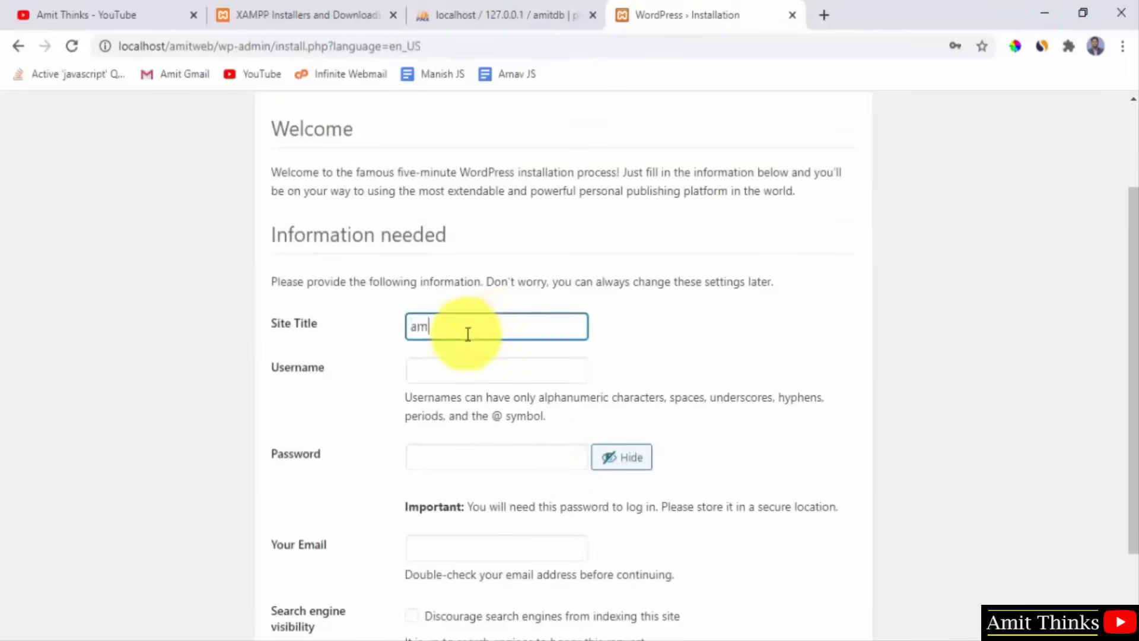
pyautogui.press('BackSpace')
pyautogui.press('BackSpace')
pyautogui.press('BackSpace')
pyautogui.press('BackSpace')
pyautogui.write('Amit Website')
# Enter the admin username and password.
pyautogui.click(445, 370)
pyautogui.write('amit222')
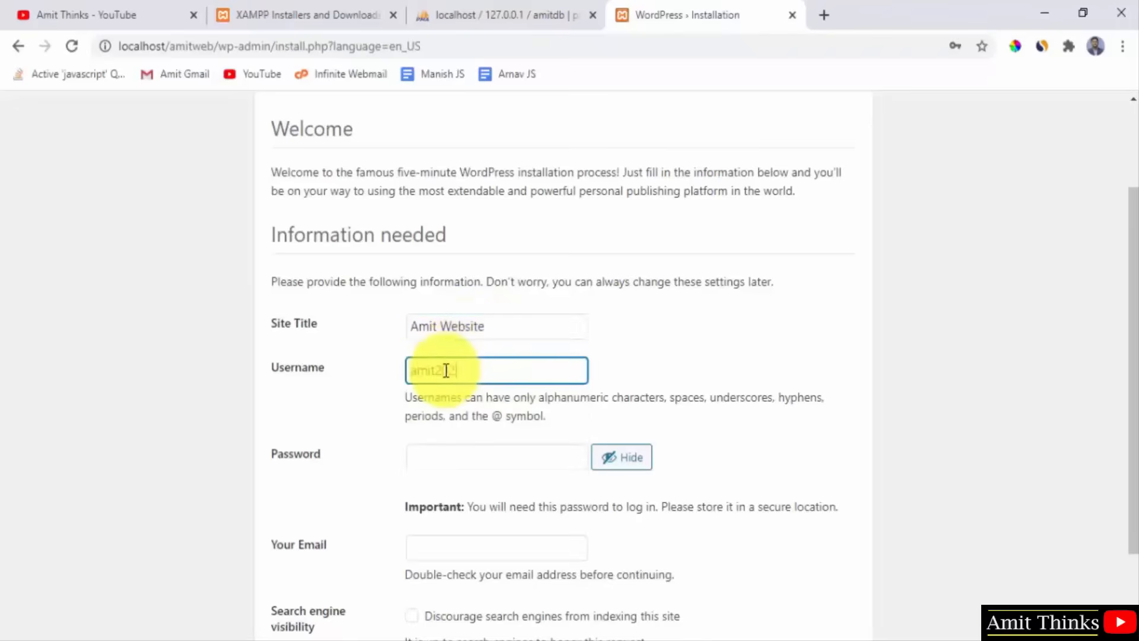
pyautogui.click(450, 466)
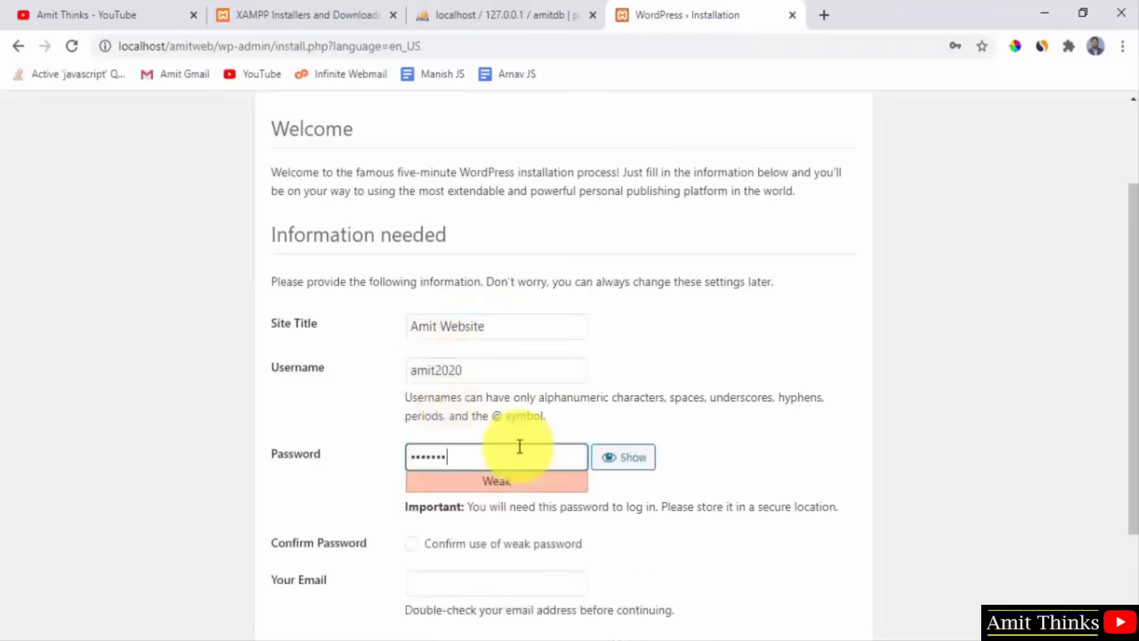
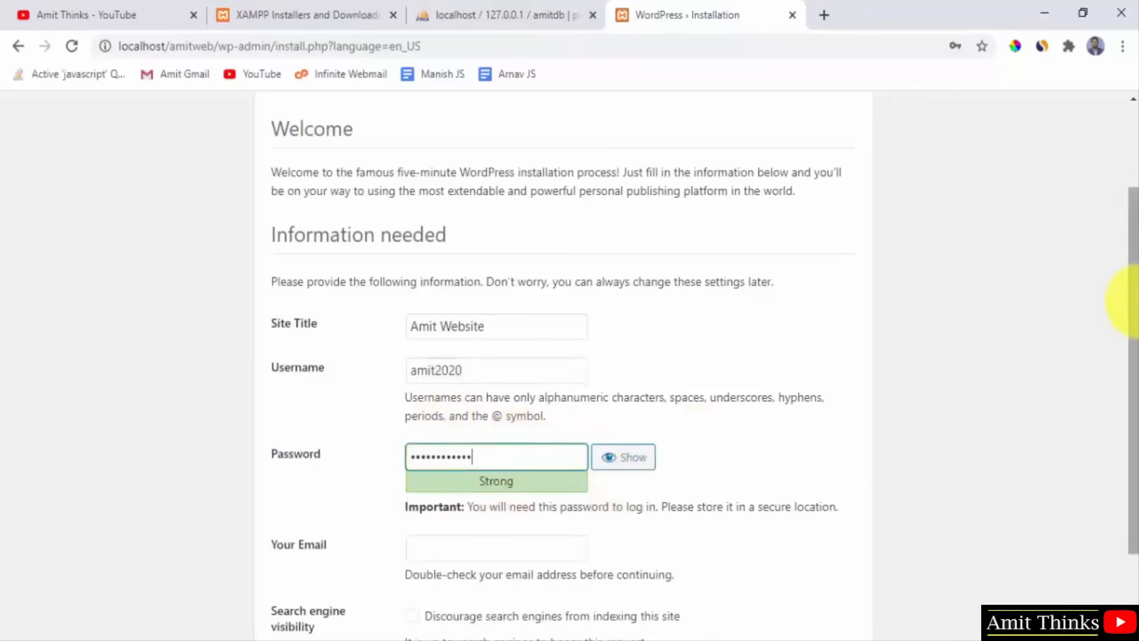
pyautogui.scroll(-2, 1132, 363)
# Fill in the admin email address and install WordPress.
pyautogui.click(562, 440)
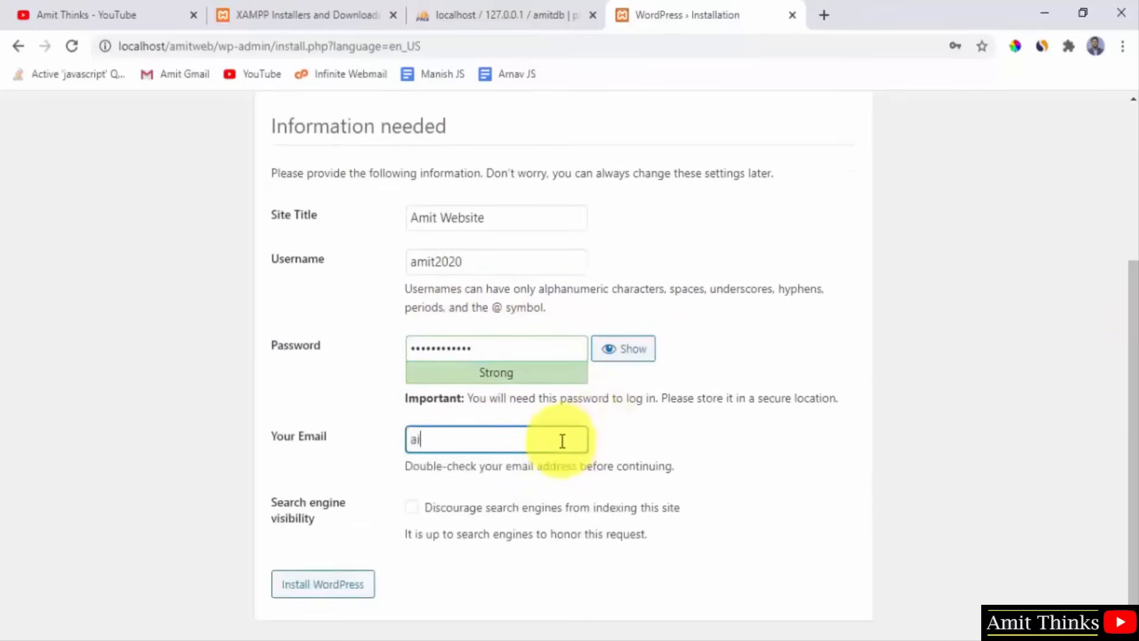
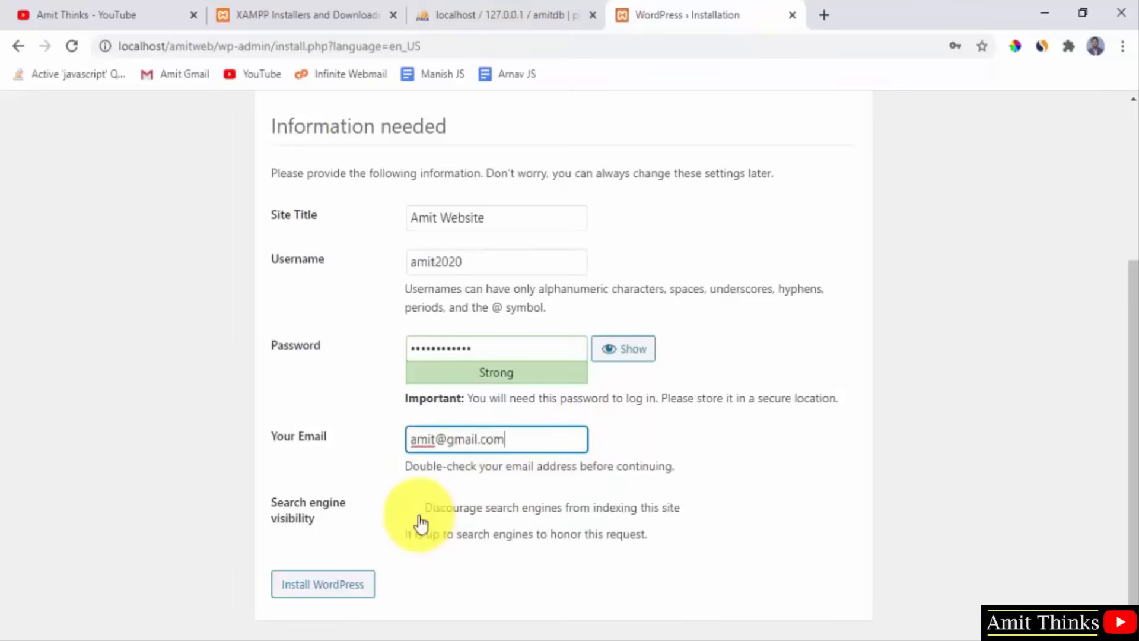
pyautogui.click(354, 589)
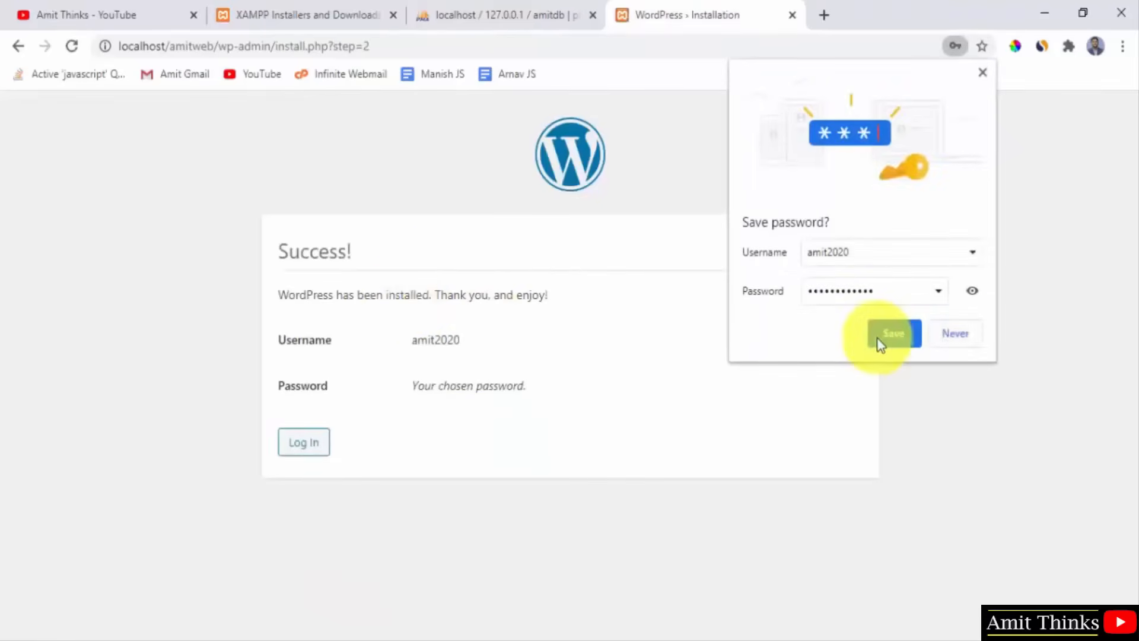
# Decline saving the password, check amitdb's new wp_ tables in phpMyAdmin, then return to WordPress.
pyautogui.click(953, 335)
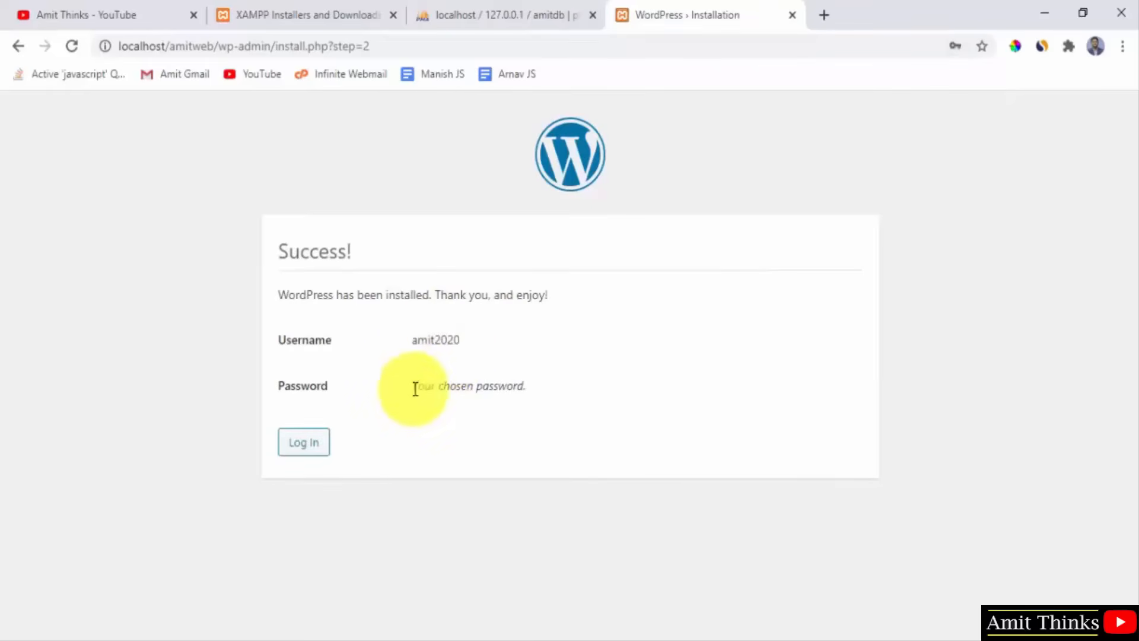
pyautogui.click(515, 1)
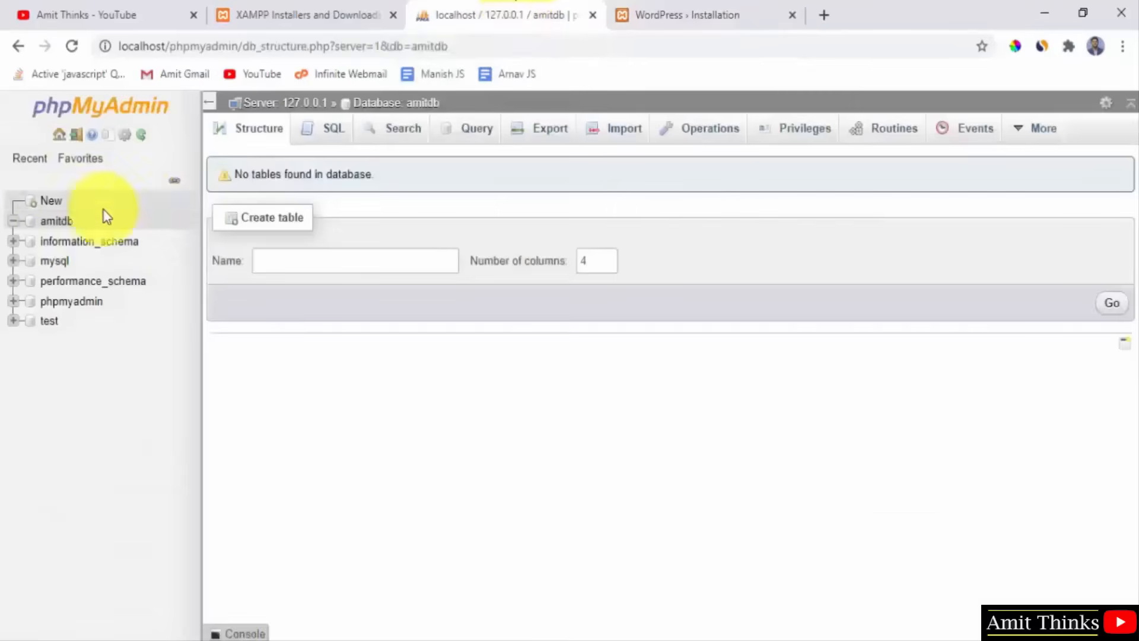
pyautogui.click(63, 225)
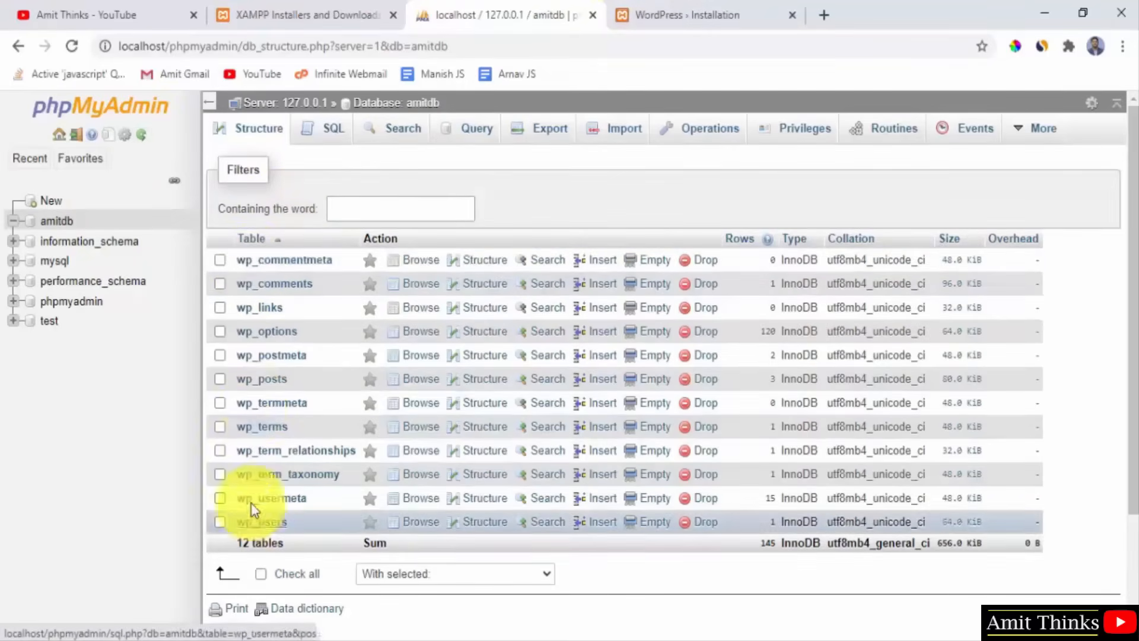
pyautogui.click(721, 1)
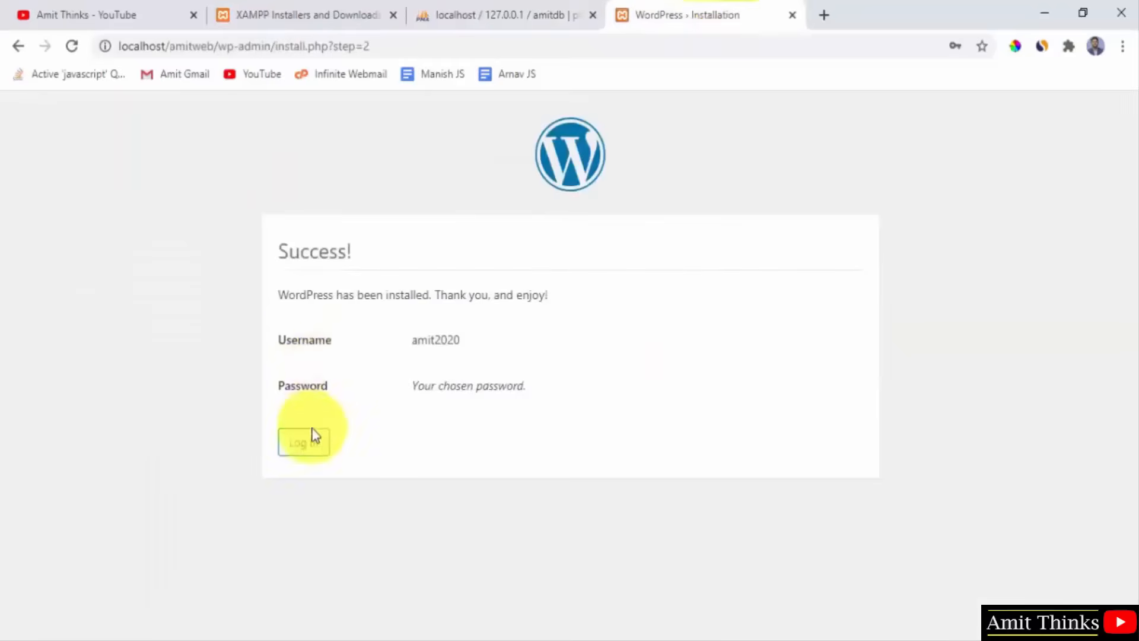
# Go from the login page to the site home page at localhost/amitweb/.
pyautogui.click(310, 448)
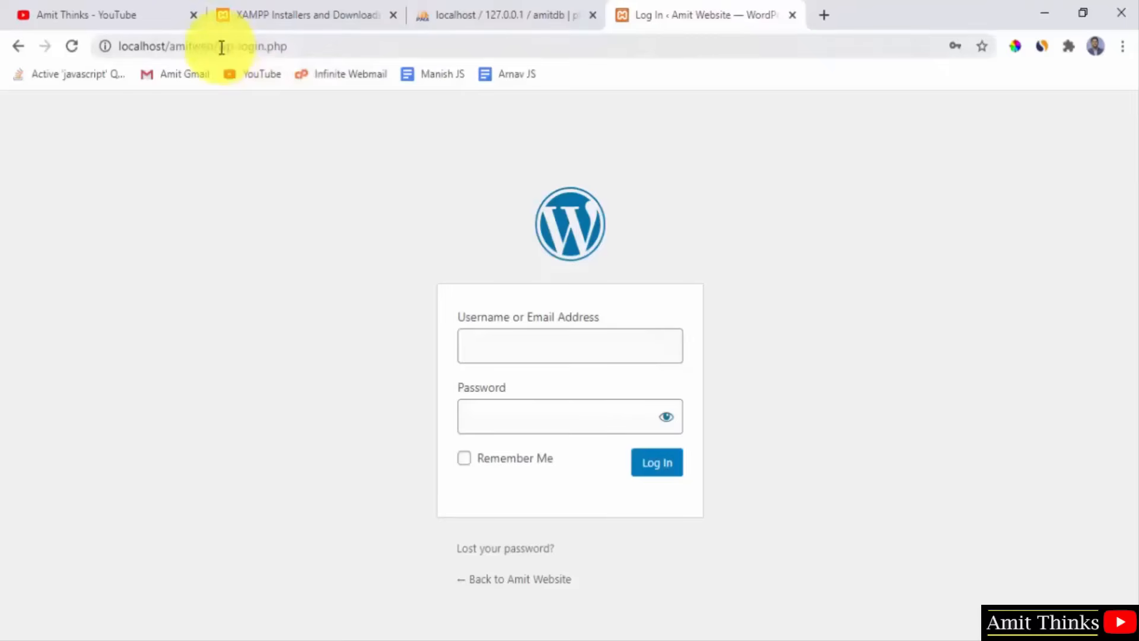
pyautogui.moveTo(221, 46); pyautogui.dragTo(310, 46)
pyautogui.press('BackSpace')
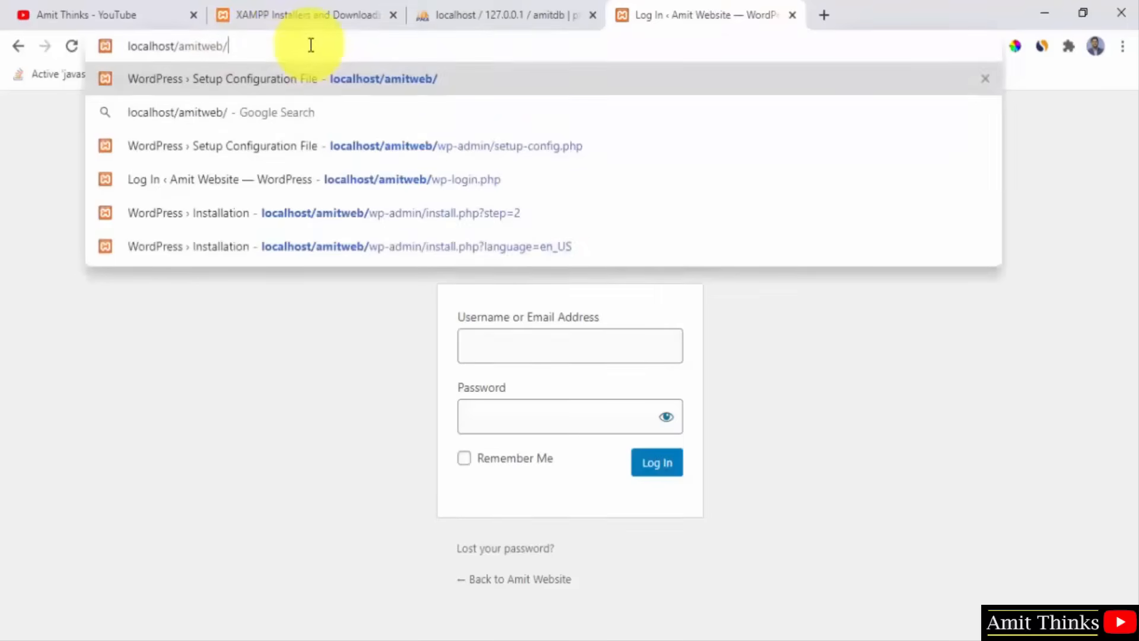
pyautogui.press('Return')
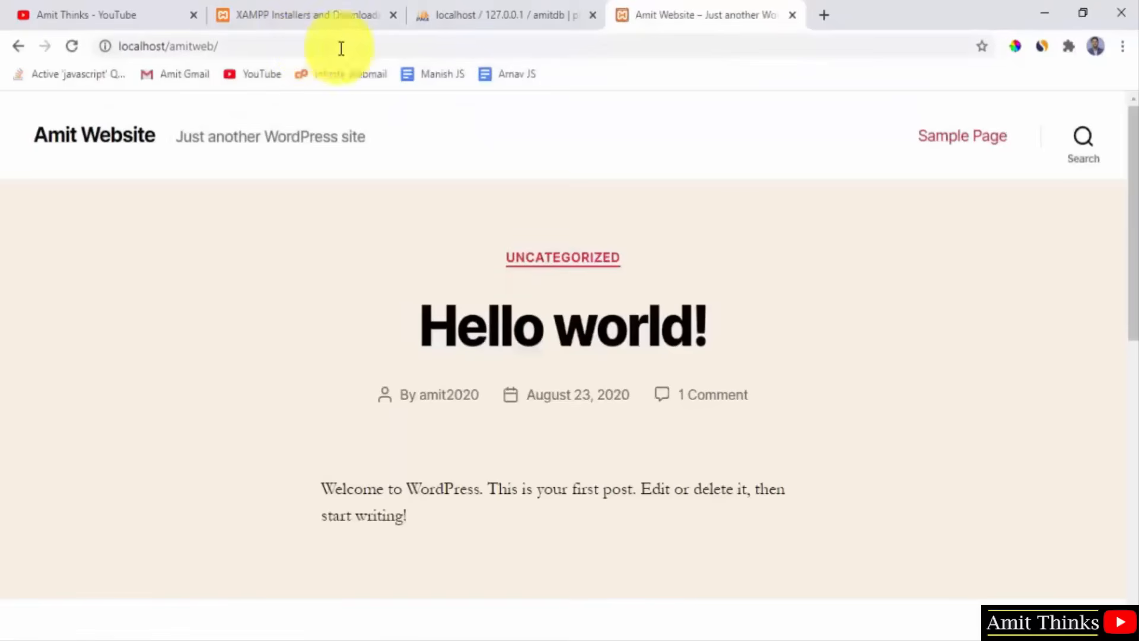
# Scroll through the Hello world! post, reload the page, and bring up the notes in Notepad++.
pyautogui.moveTo(1131, 138); pyautogui.dragTo(1130, 421)
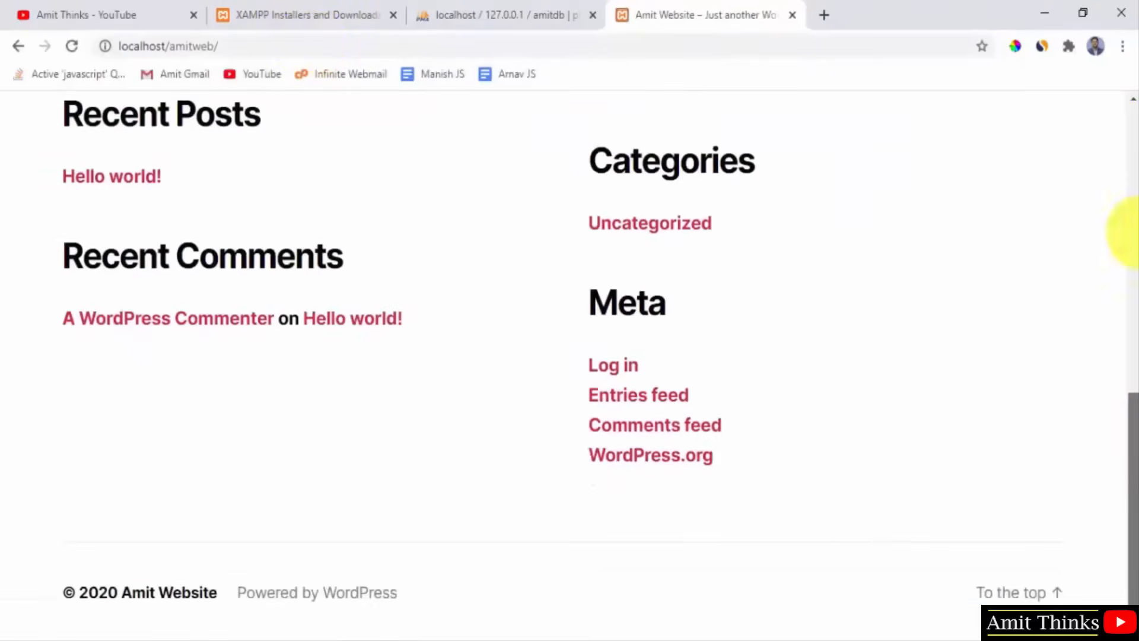
pyautogui.moveTo(1129, 231); pyautogui.dragTo(1123, 29)
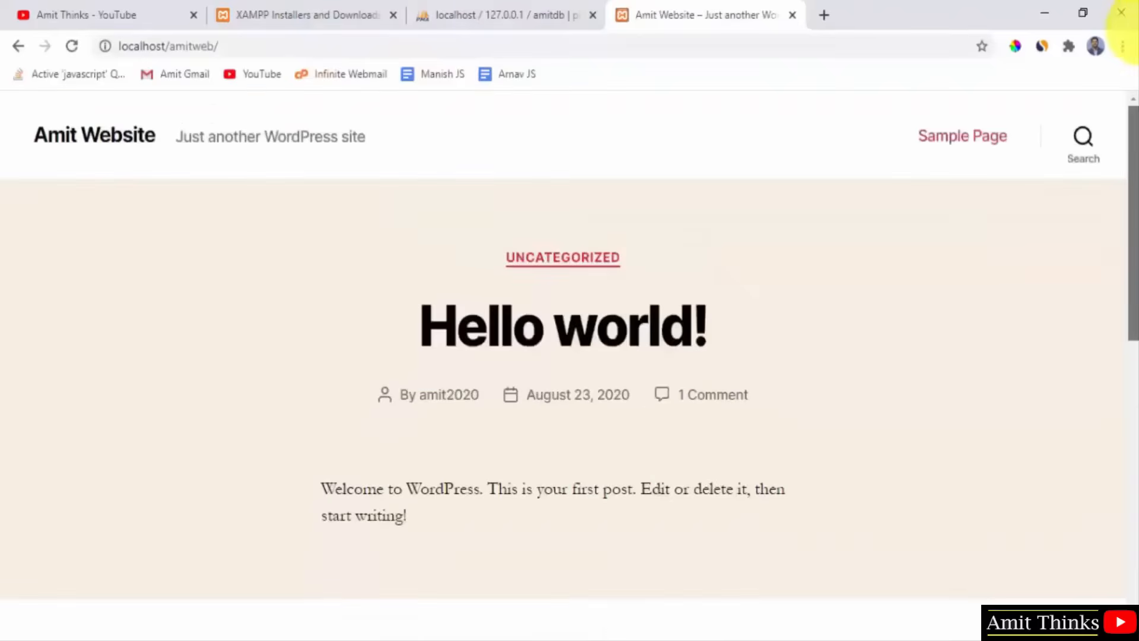
pyautogui.moveTo(1131, 140); pyautogui.dragTo(1133, 498)
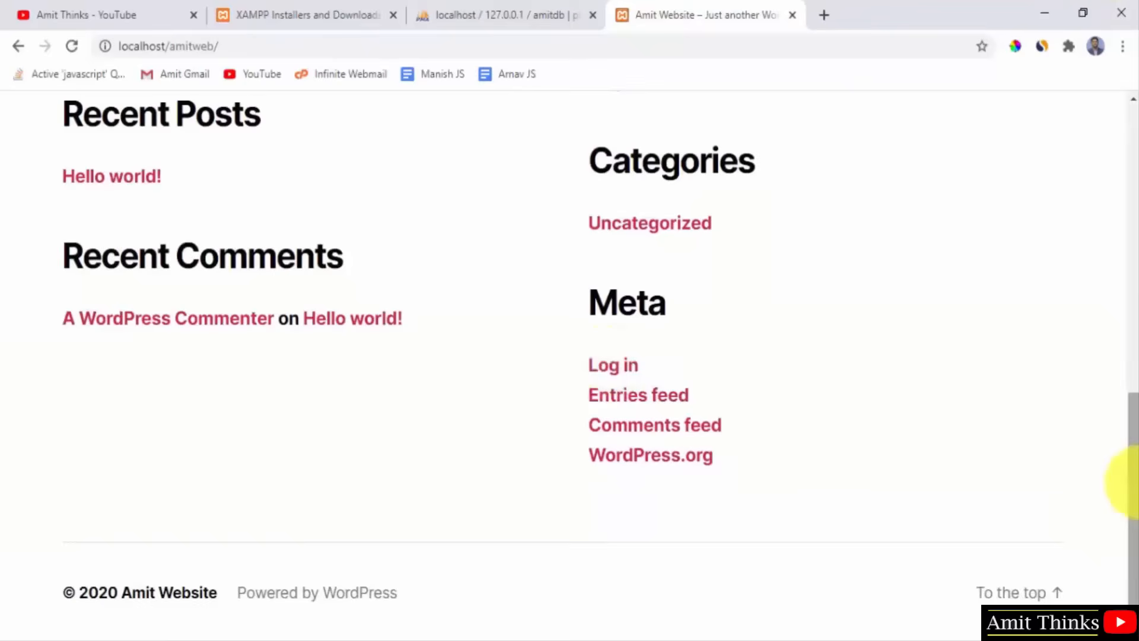
pyautogui.moveTo(1138, 482); pyautogui.dragTo(1130, 102)
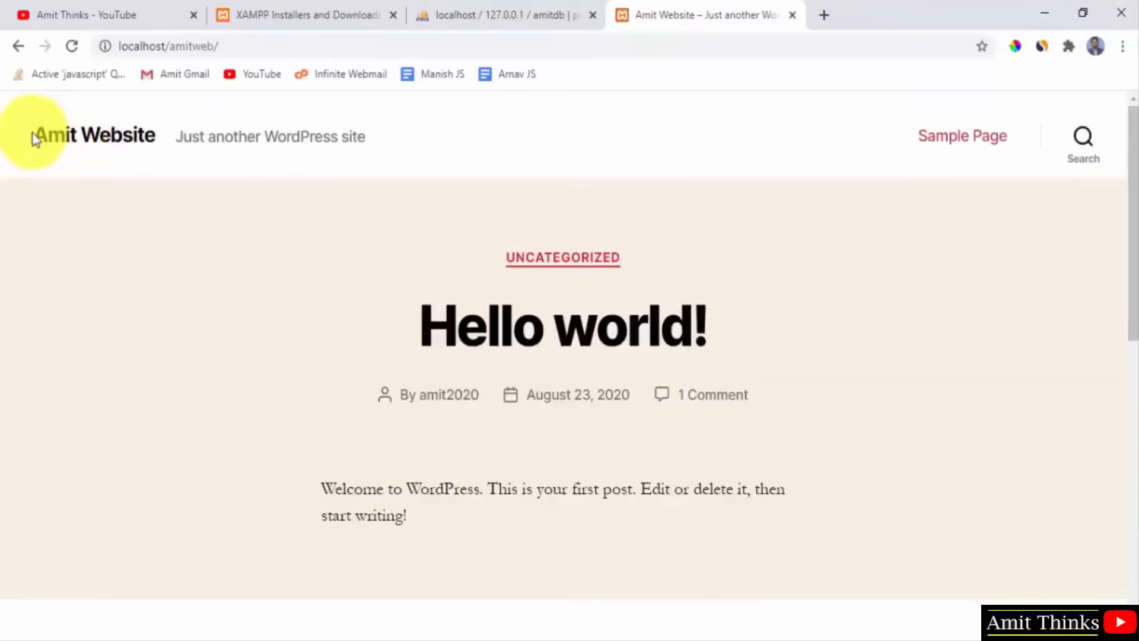
pyautogui.click(127, 134)
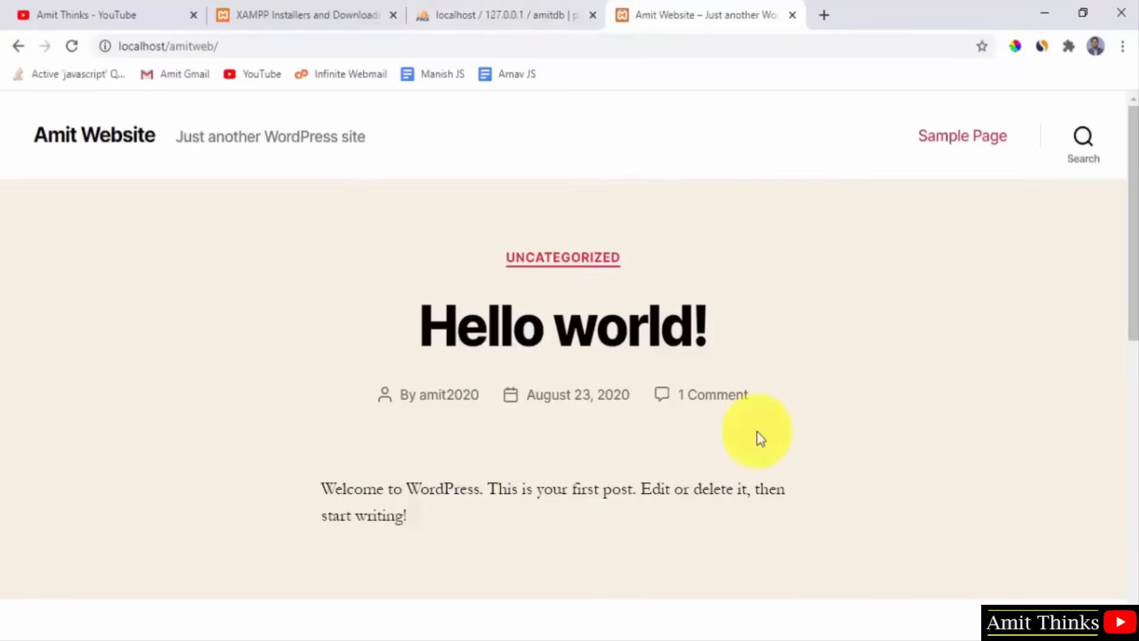
pyautogui.click(834, 640)
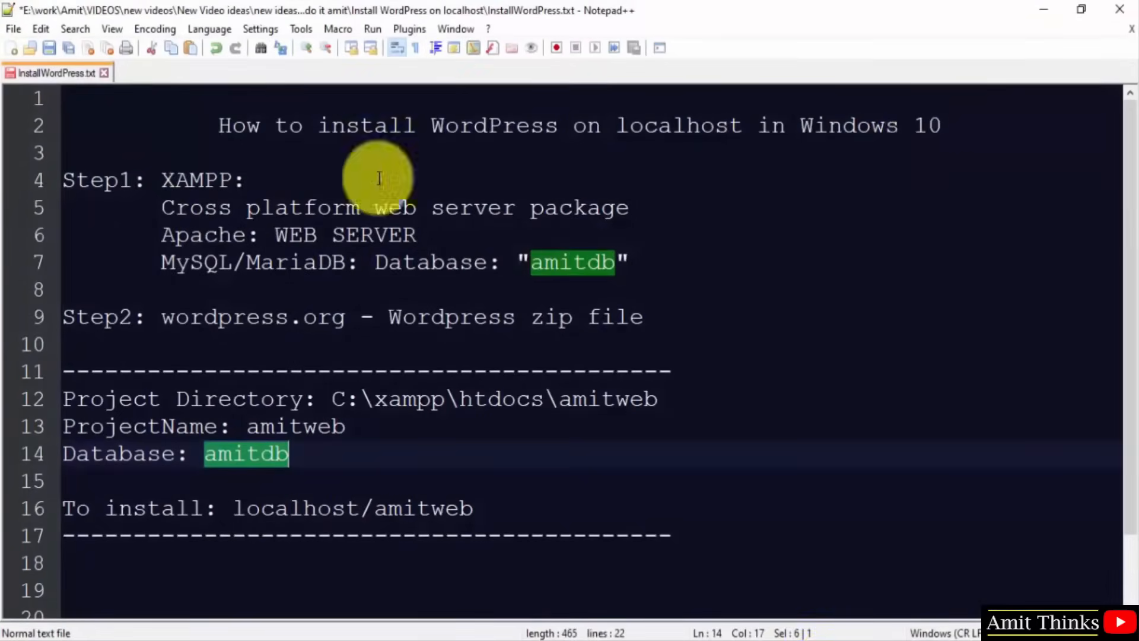
# Highlight XAMPP, the project directory path, amitweb and zip in the notes.
pyautogui.doubleClick(194, 179)
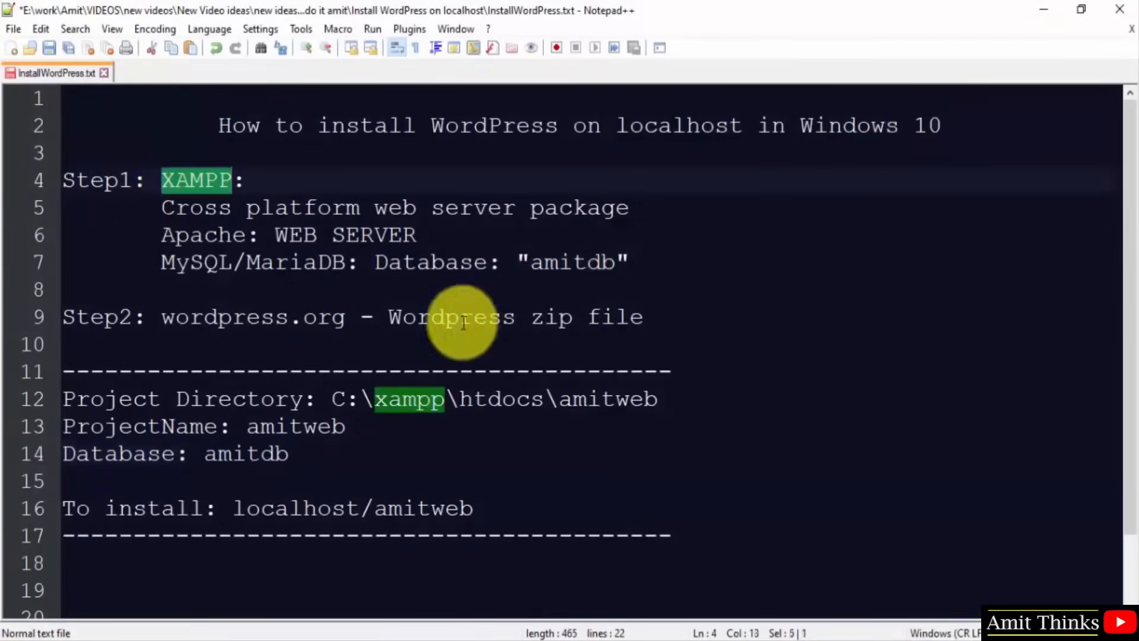
pyautogui.click(541, 311)
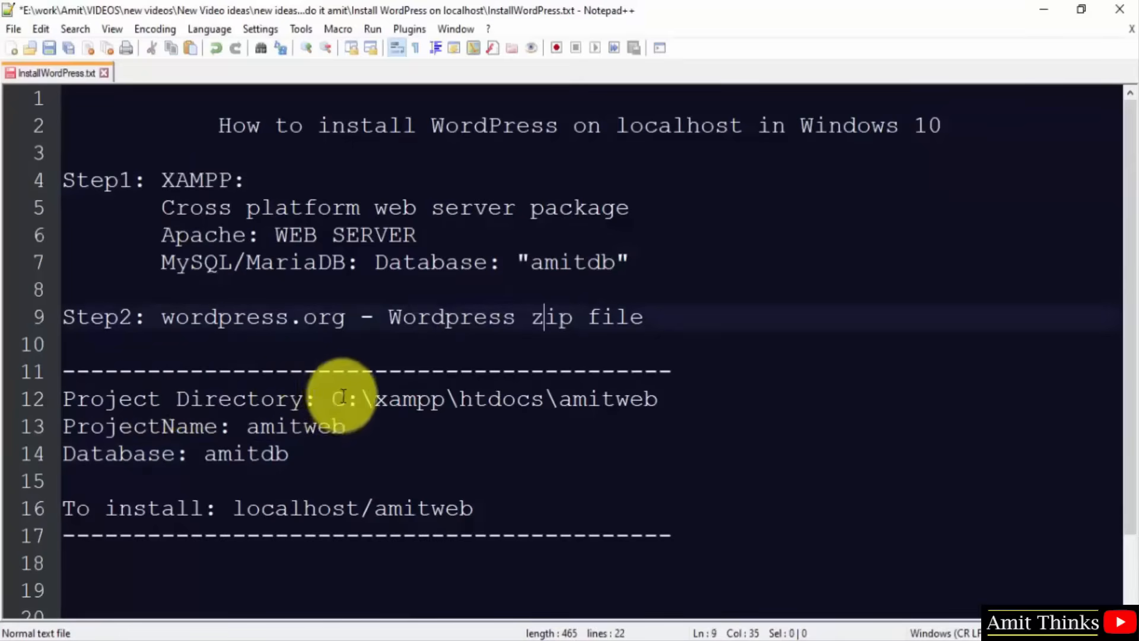
pyautogui.moveTo(331, 398); pyautogui.dragTo(468, 406)
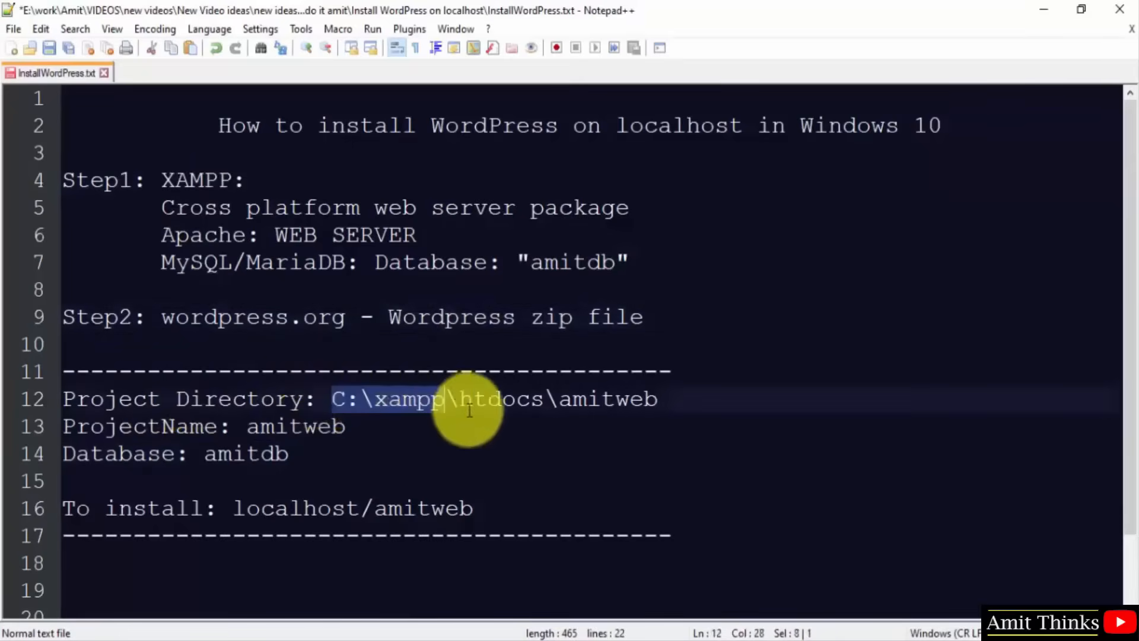
pyautogui.click(469, 405)
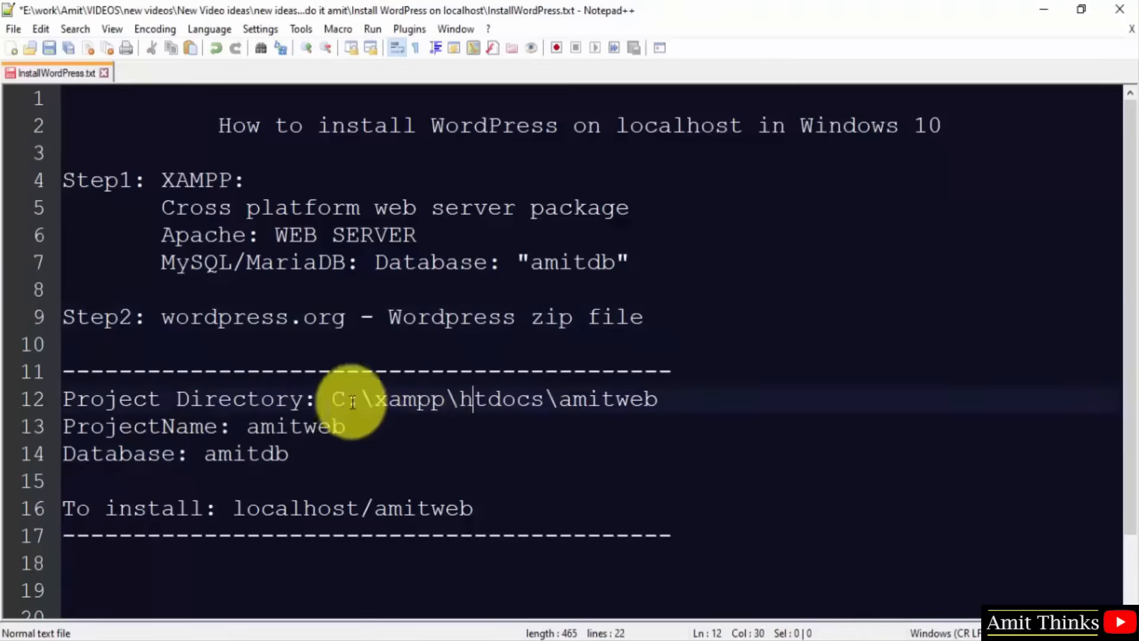
pyautogui.moveTo(331, 400); pyautogui.dragTo(666, 407)
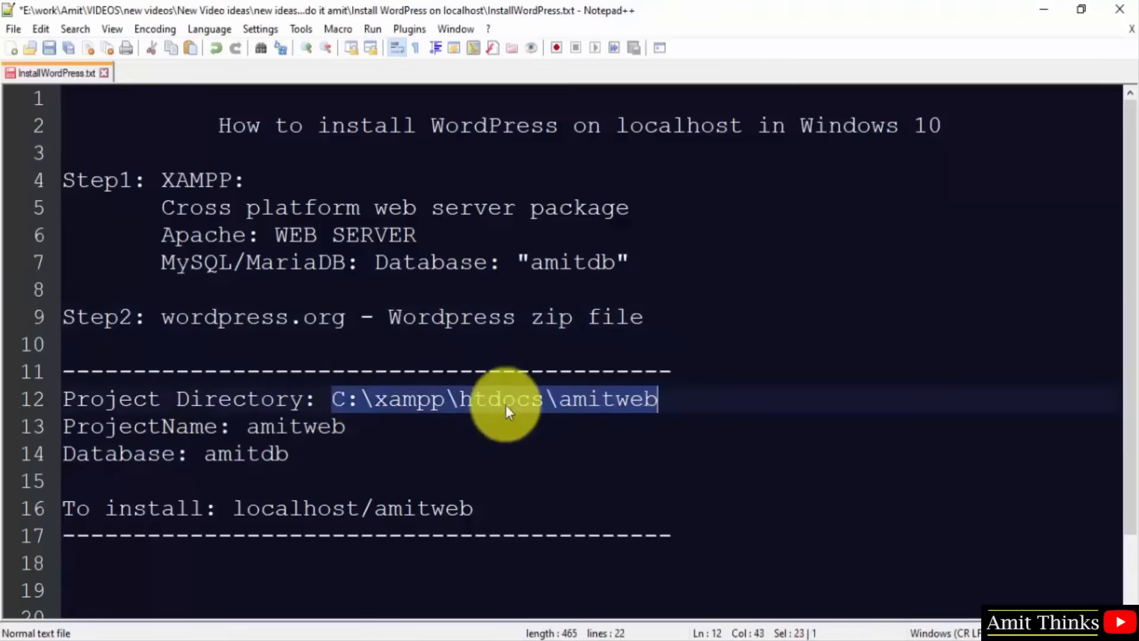
pyautogui.click(615, 405)
pyautogui.doubleClick(611, 407)
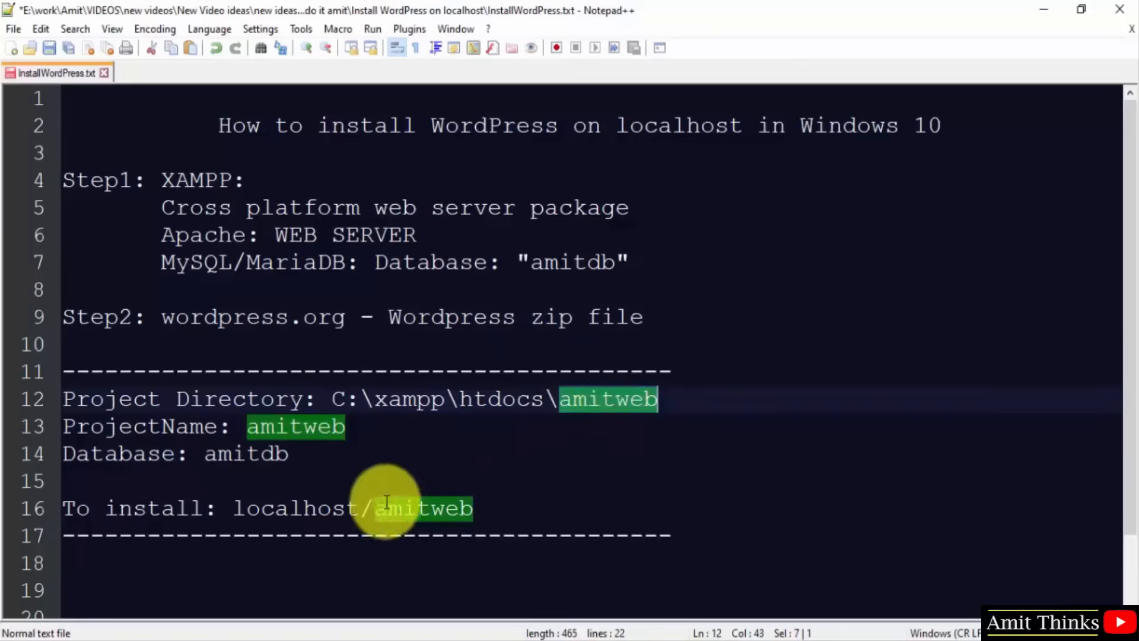
pyautogui.click(604, 411)
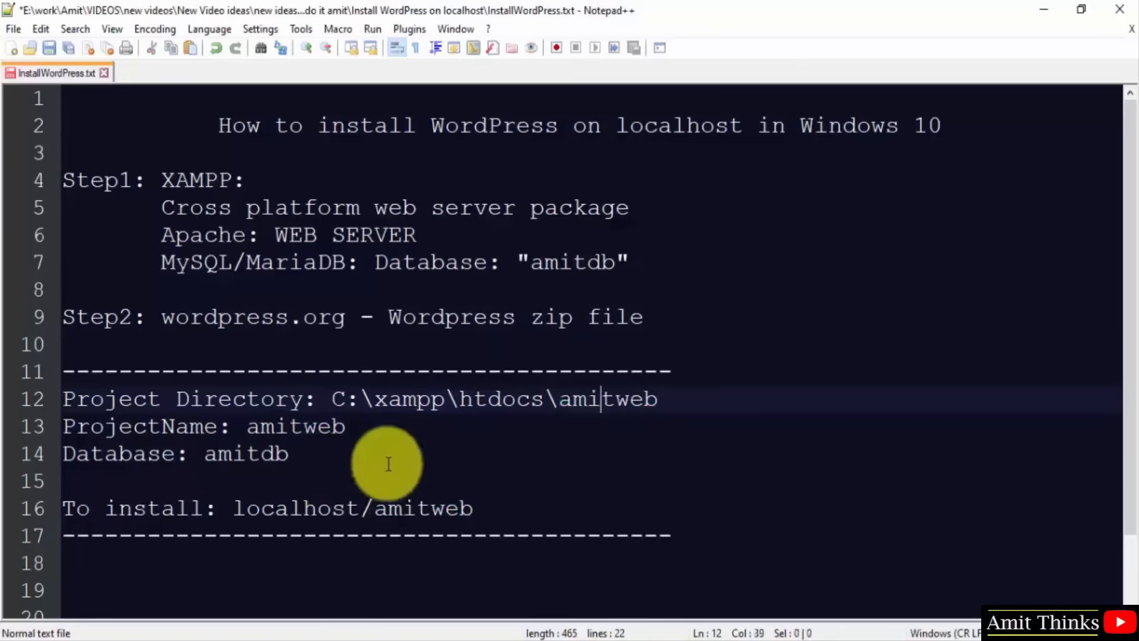
pyautogui.doubleClick(544, 317)
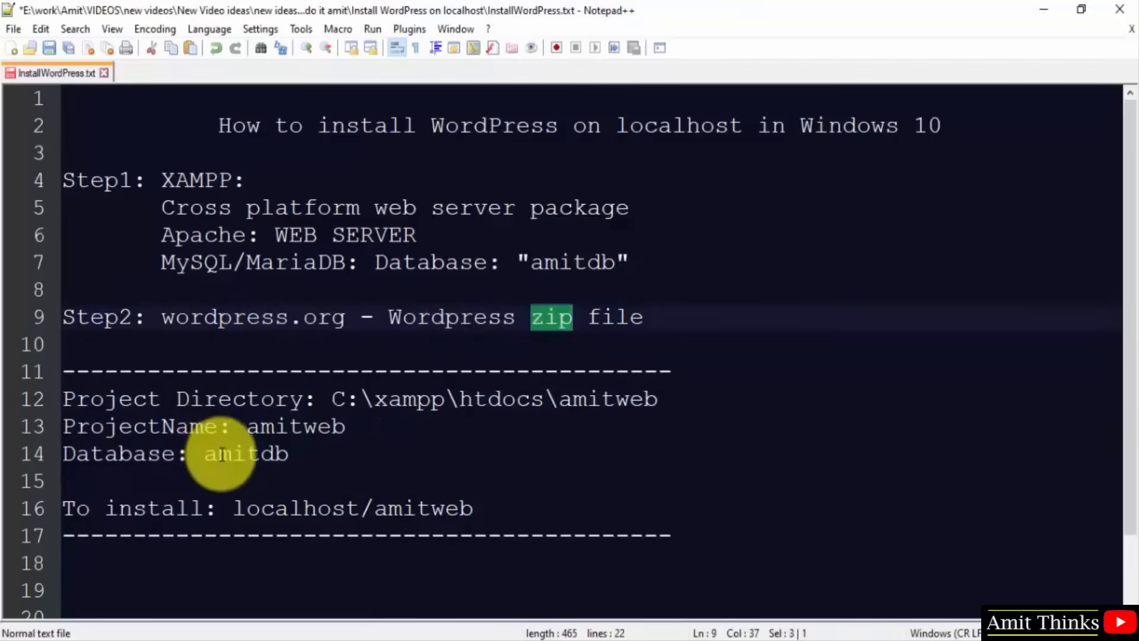
# Append '(using phpmyadmin)' after amitdb on the Database line.
pyautogui.click(298, 454)
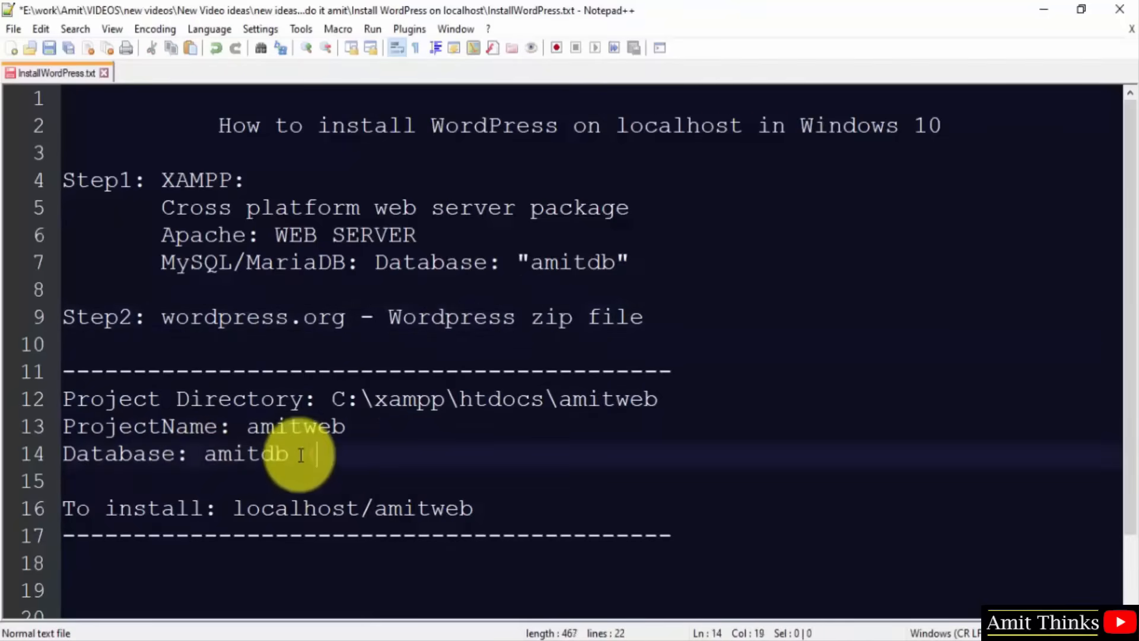
pyautogui.press('BackSpace')
pyautogui.write('(using p')
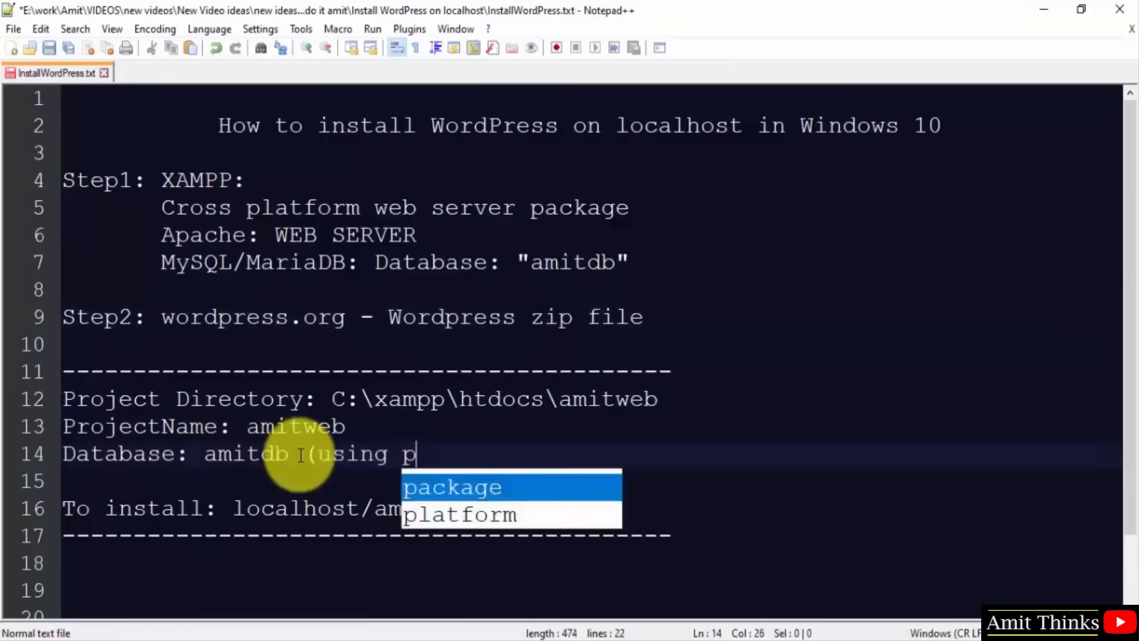
pyautogui.write('hpmyadmin)')
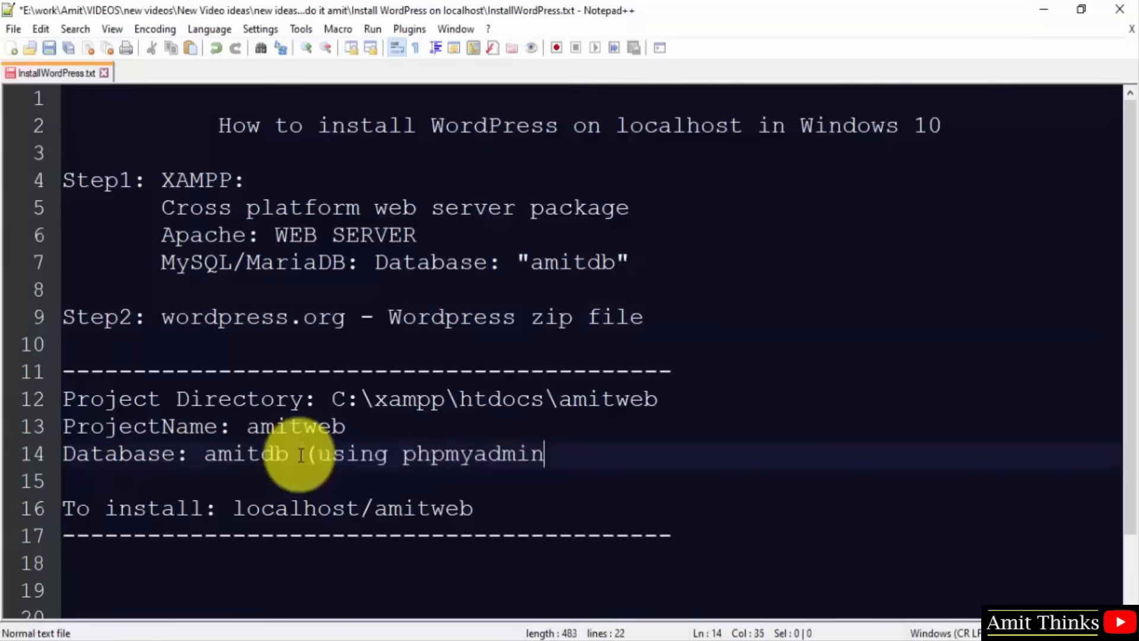
# Highlight amitweb on the ProjectName line and install address, then return to Chrome.
pyautogui.click(245, 510)
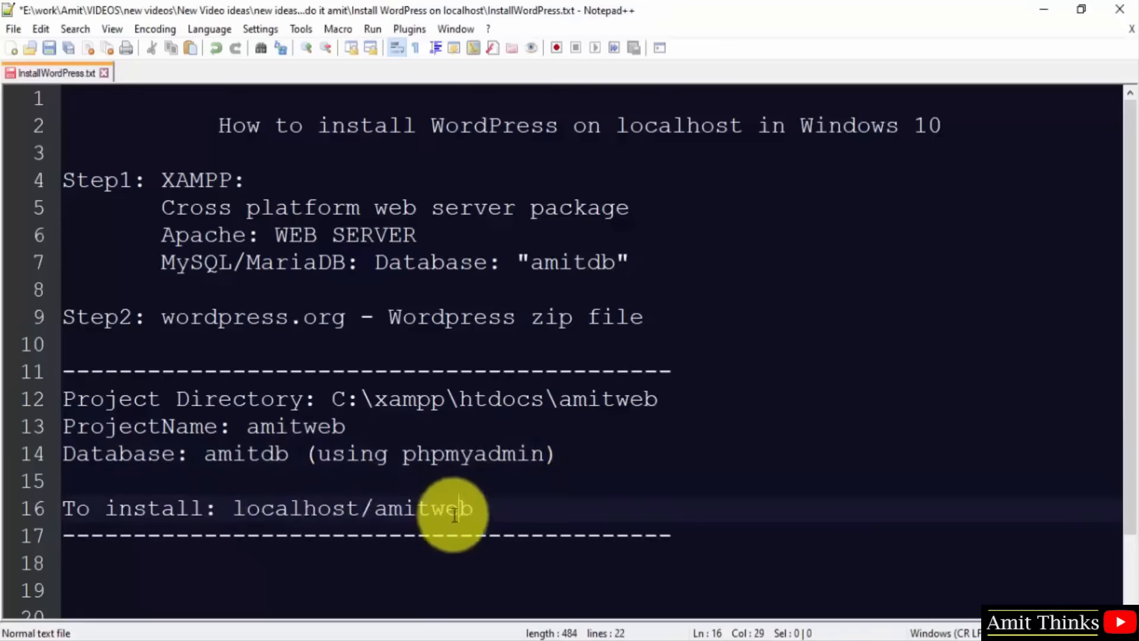
pyautogui.moveTo(454, 515); pyautogui.dragTo(311, 436)
pyautogui.click(360, 428)
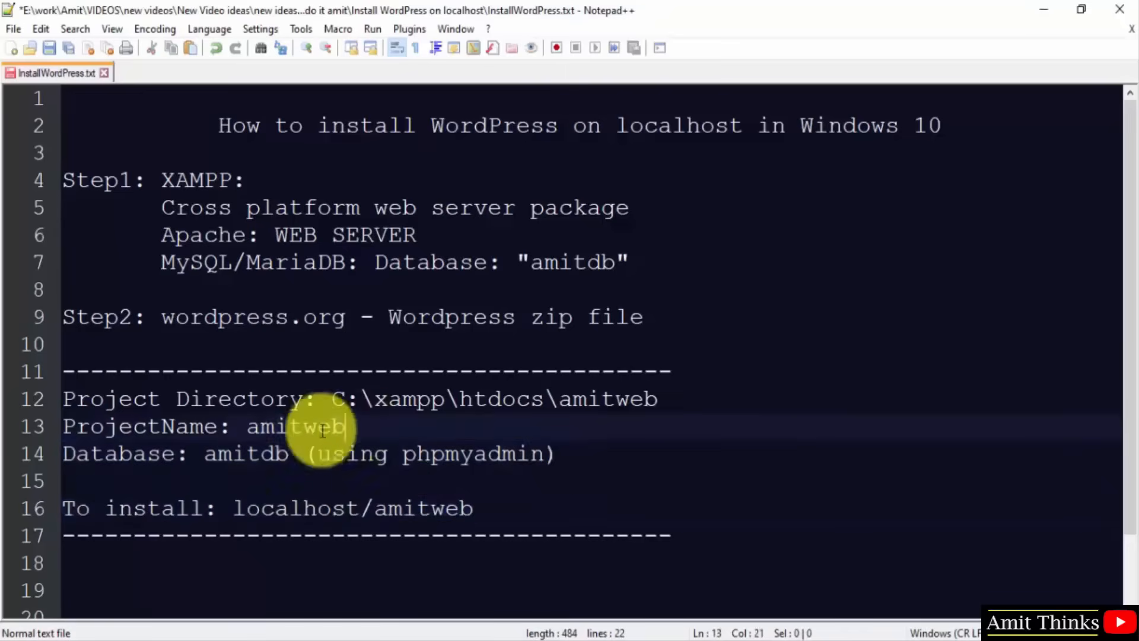
pyautogui.doubleClick(322, 430)
pyautogui.doubleClick(432, 511)
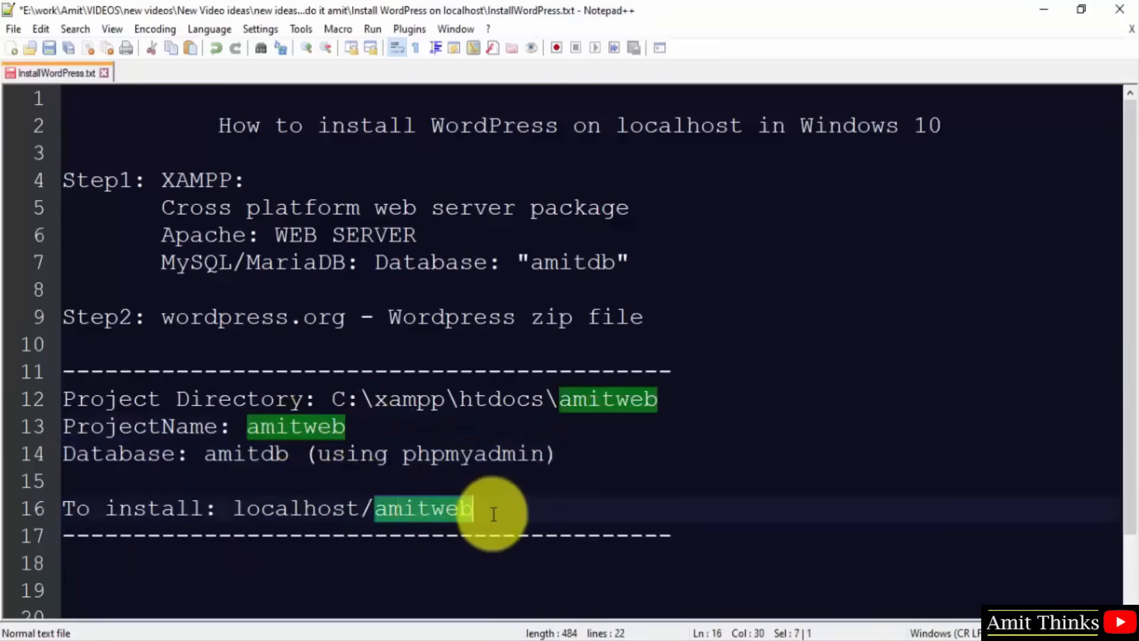
pyautogui.click(493, 514)
pyautogui.click(475, 639)
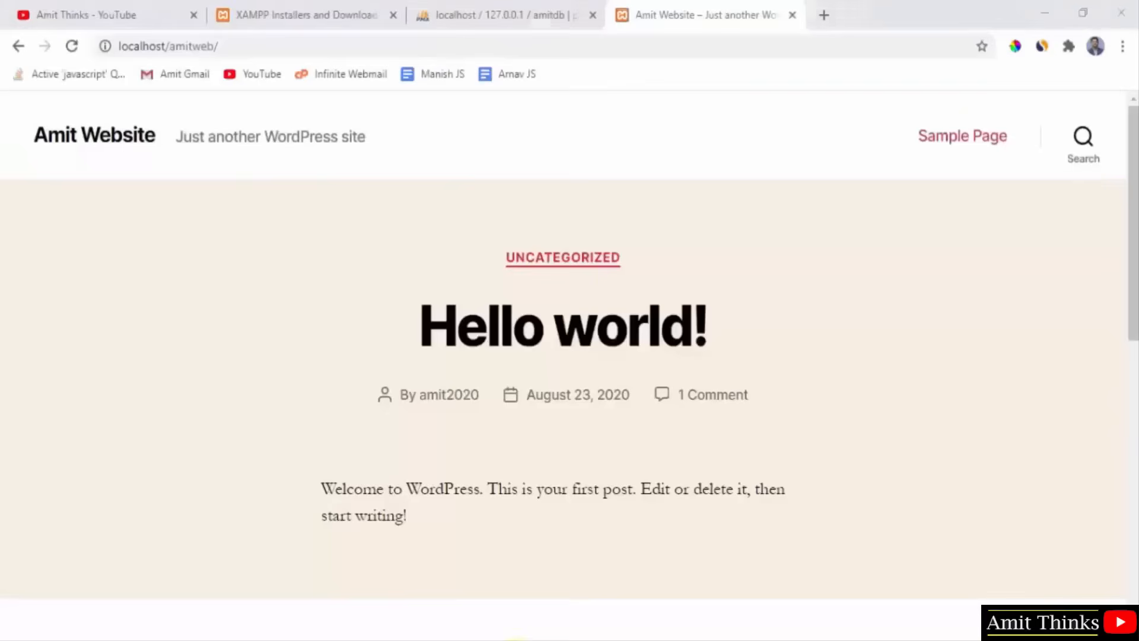
# Scroll down the Hello world! post on localhost/amitweb.
pyautogui.moveTo(1130, 137); pyautogui.dragTo(1121, 400)
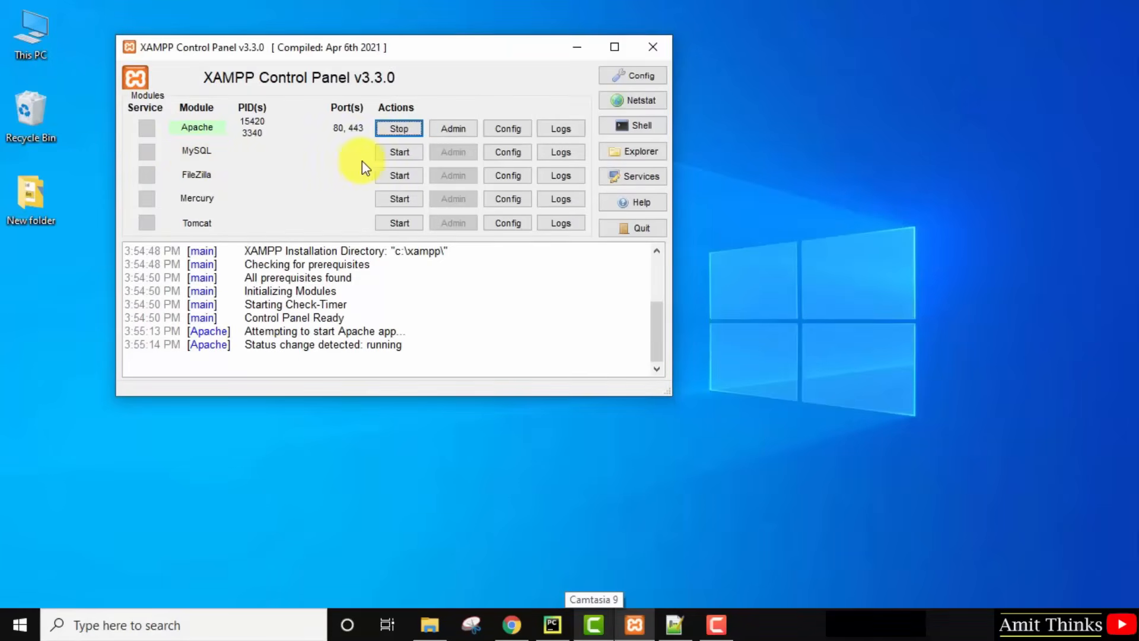
# Start MySQL on port 3306, then search 'xampp control' and return to the panel.
pyautogui.click(395, 153)
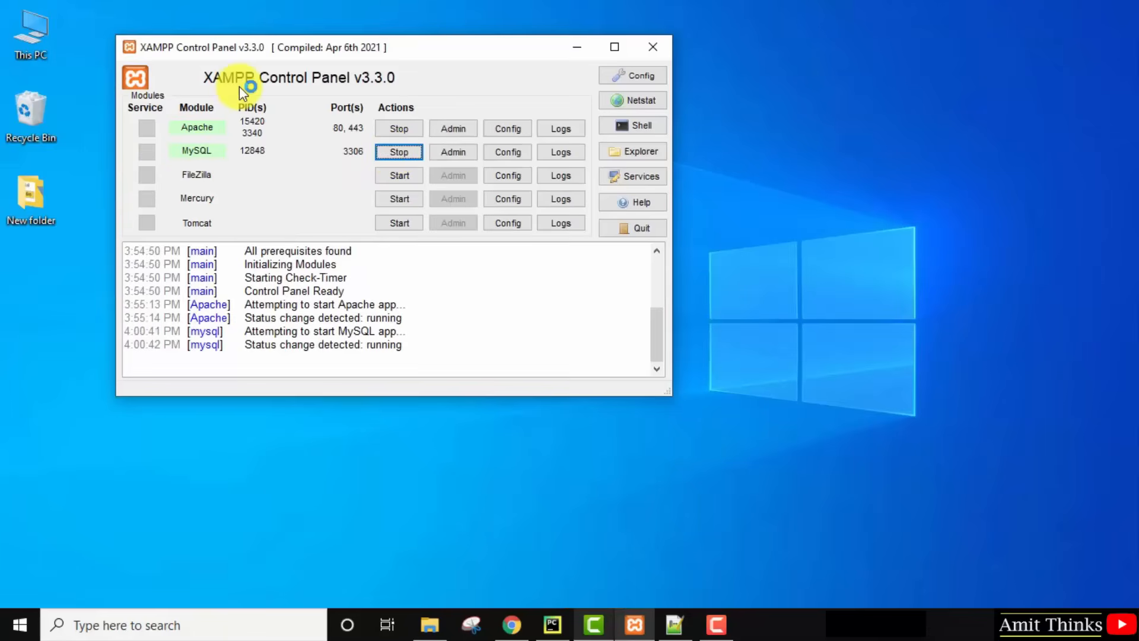
pyautogui.click(18, 627)
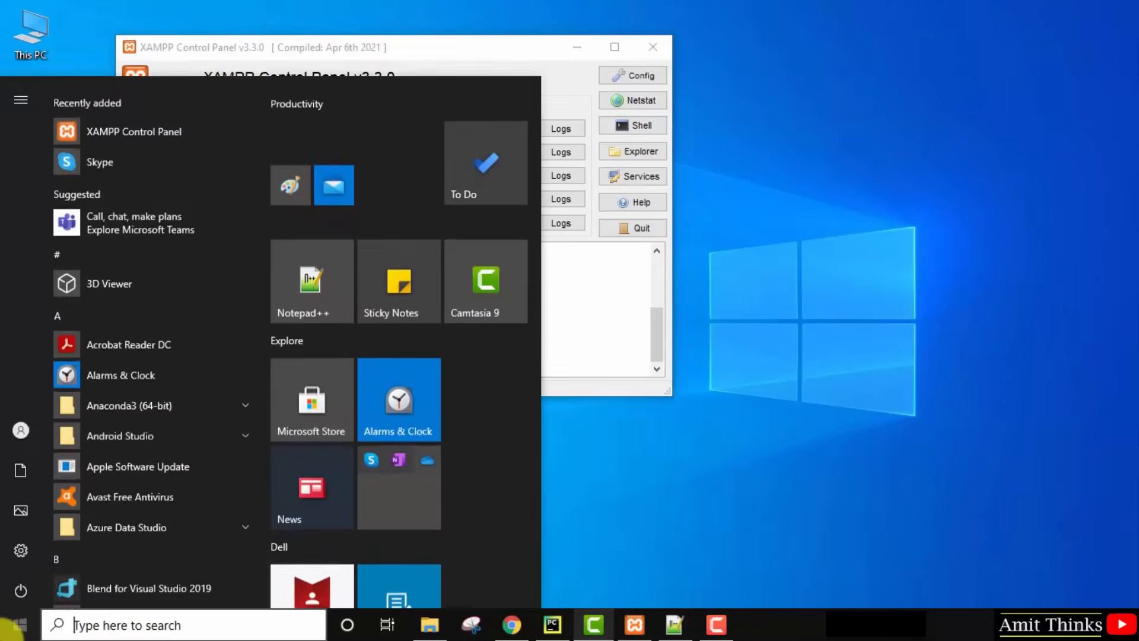
pyautogui.write('xampp ')
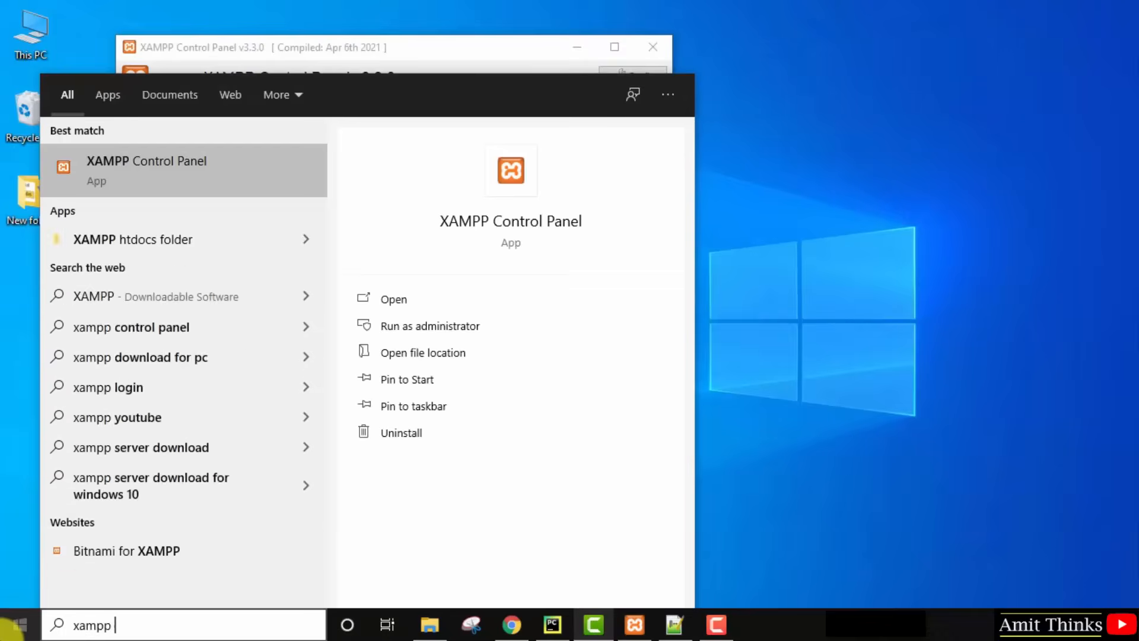
pyautogui.write('control')
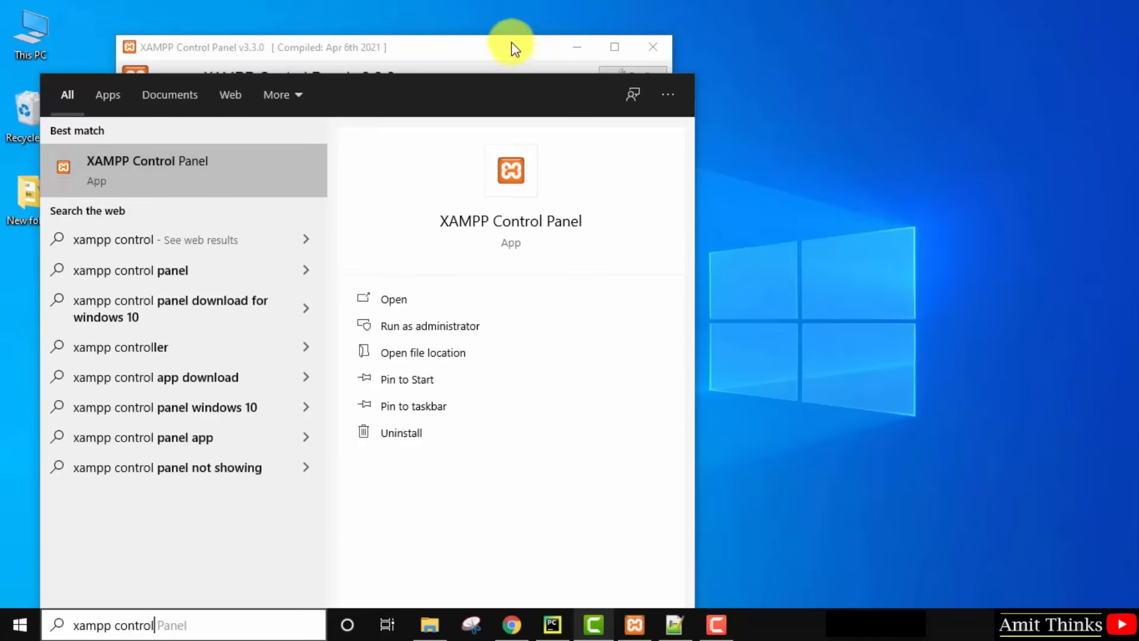
pyautogui.click(481, 57)
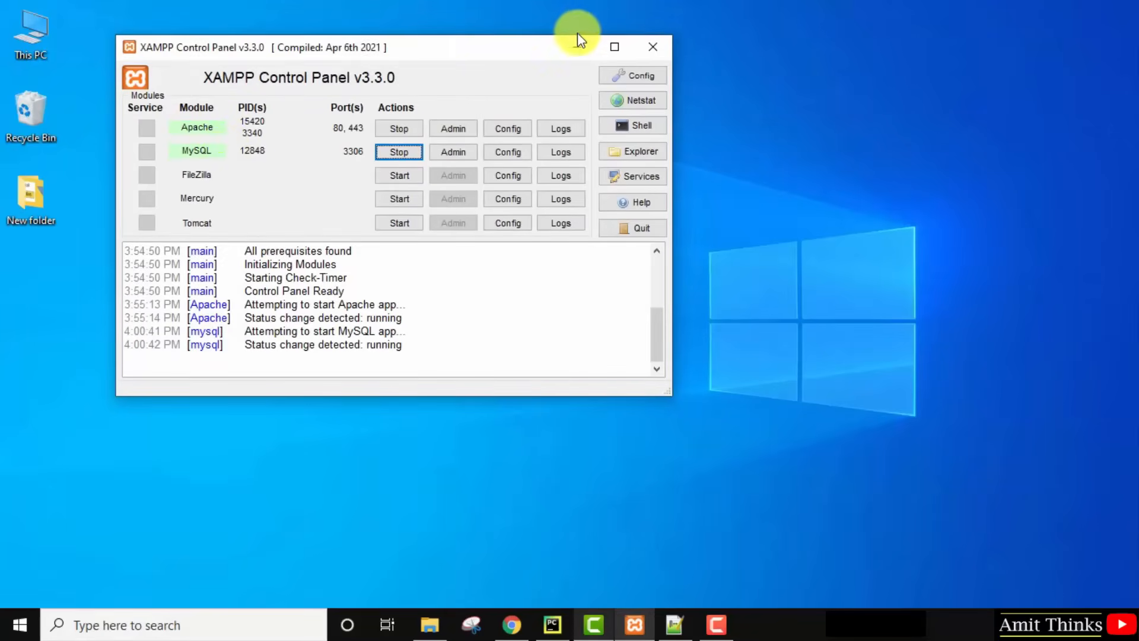
# Minimize XAMPP and open phpMyAdmin from the localhost dashboard in Chrome.
pyautogui.click(576, 47)
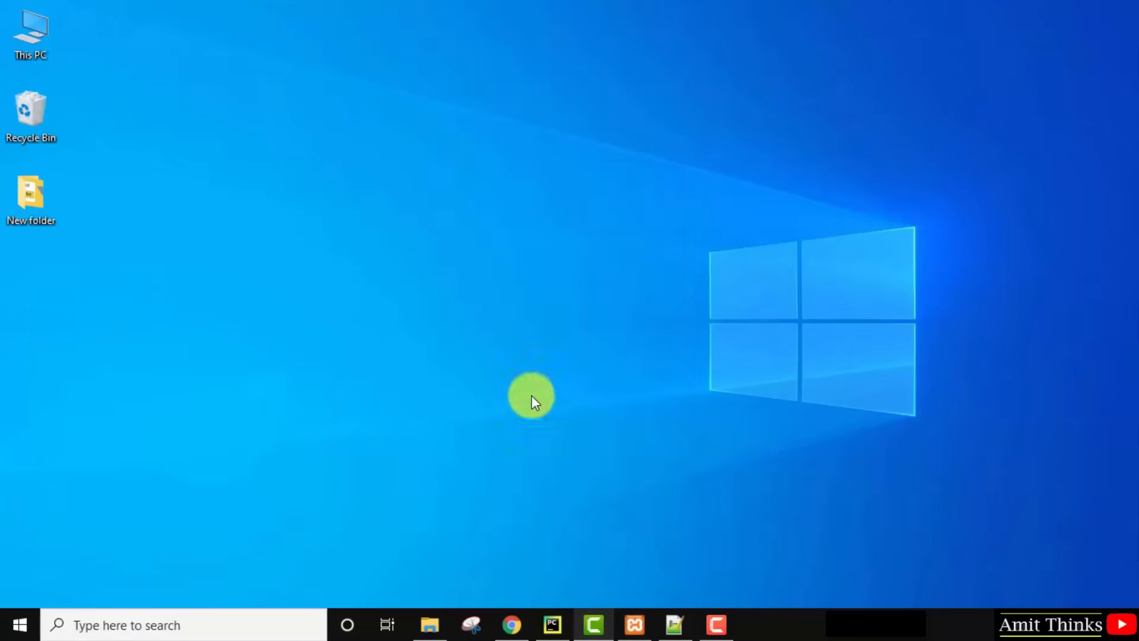
pyautogui.click(508, 625)
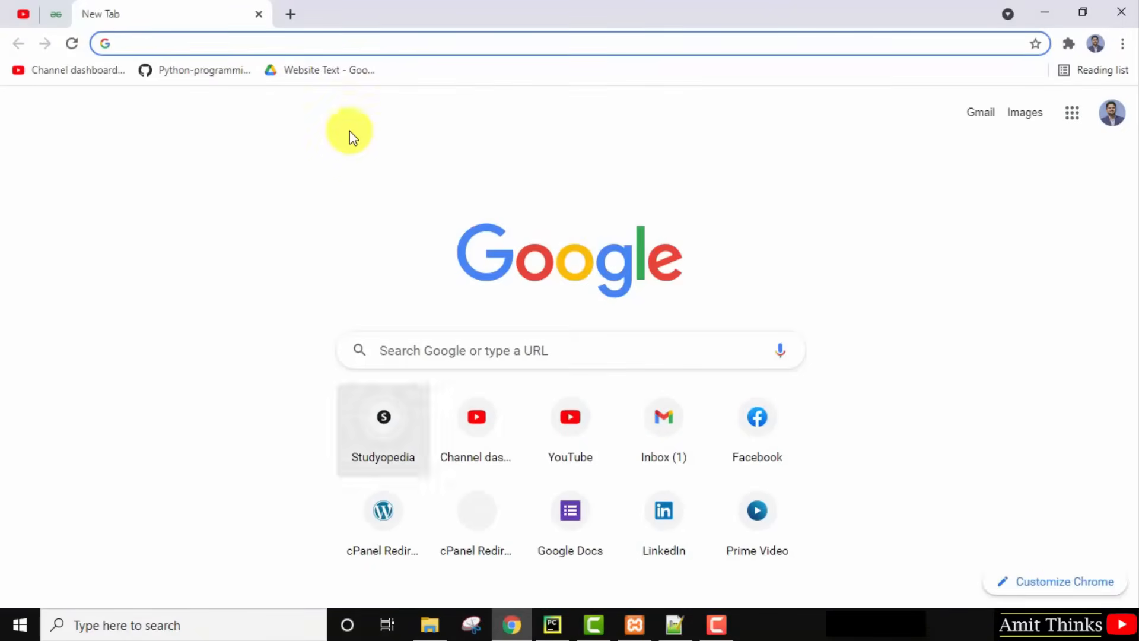
pyautogui.write('localhost')
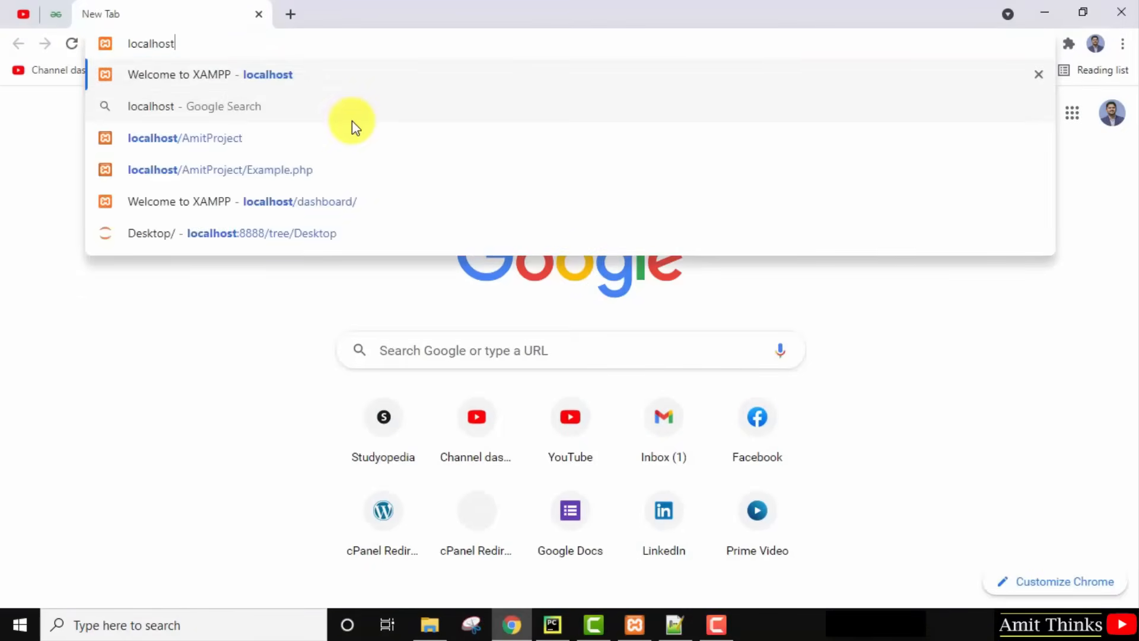
pyautogui.press('Return')
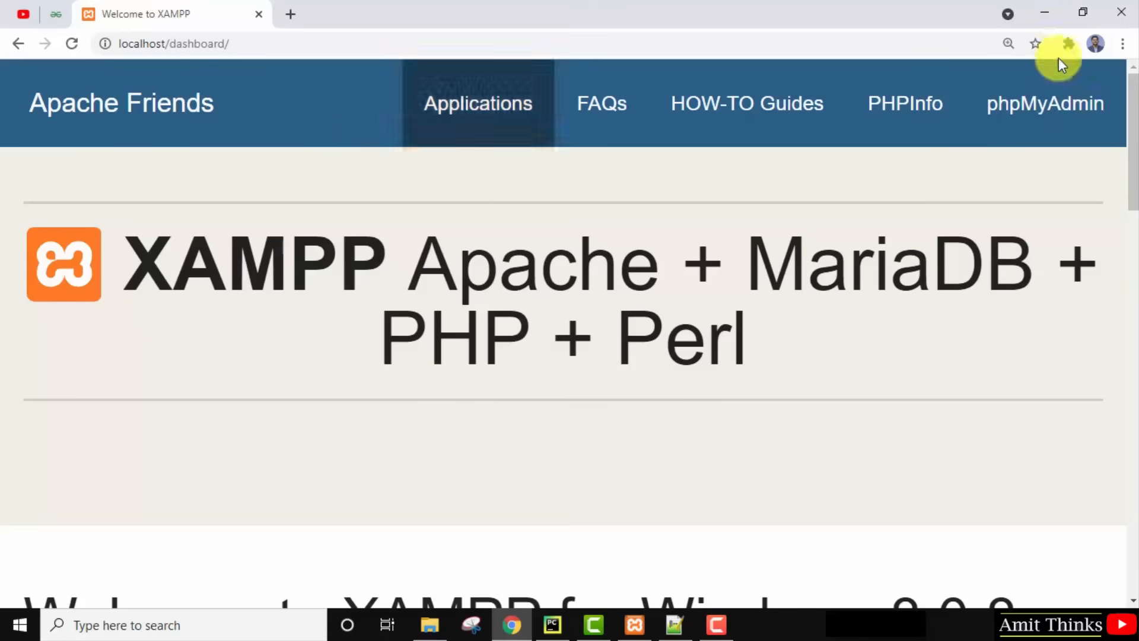
pyautogui.click(1060, 125)
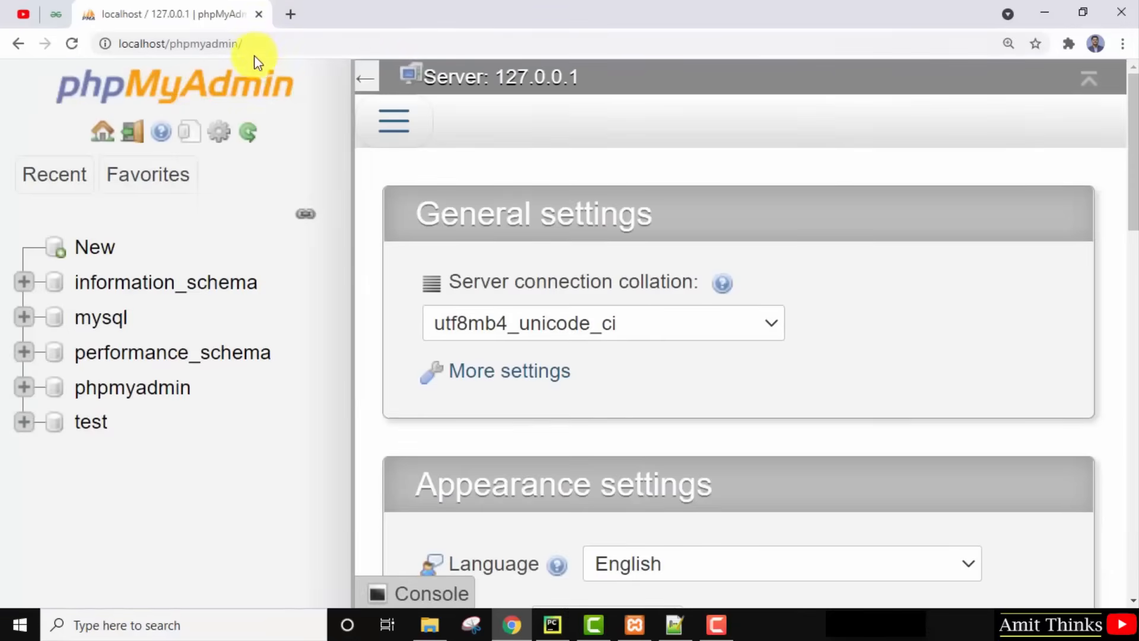
# Zoom the page out to 125% and open the New database form.
pyautogui.click(267, 44)
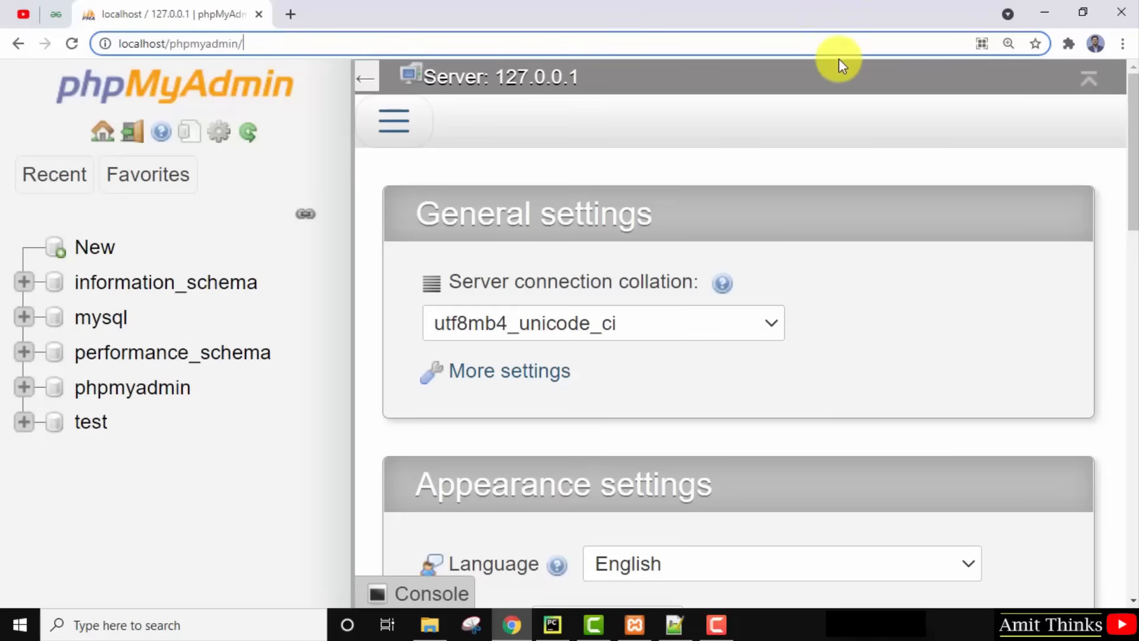
pyautogui.click(1122, 43)
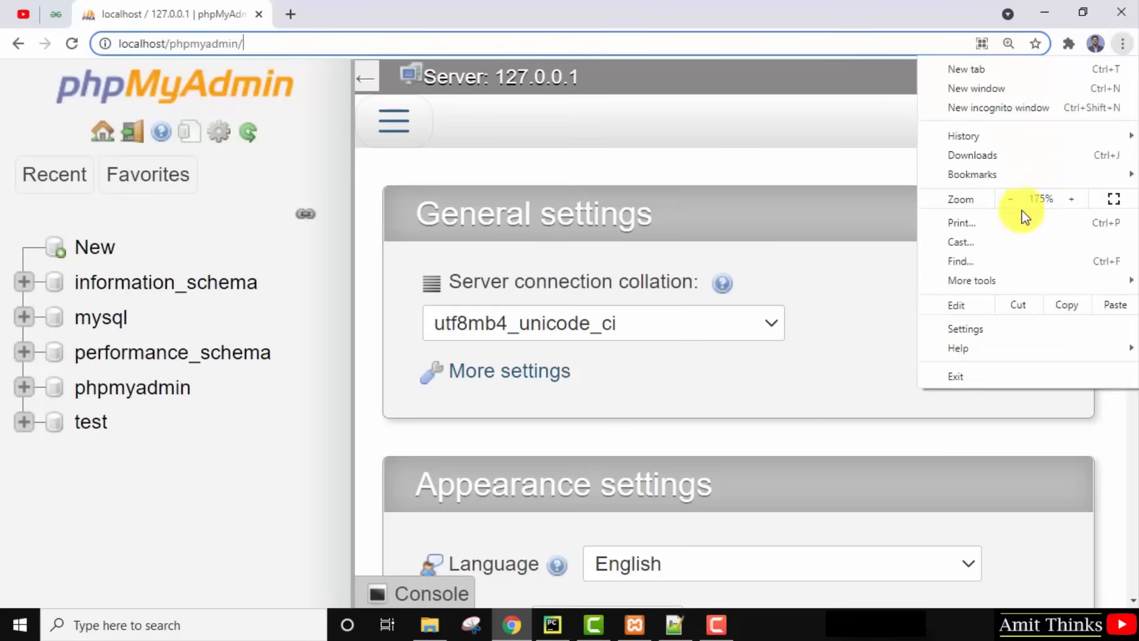
pyautogui.click(1010, 199)
pyautogui.click(1010, 199)
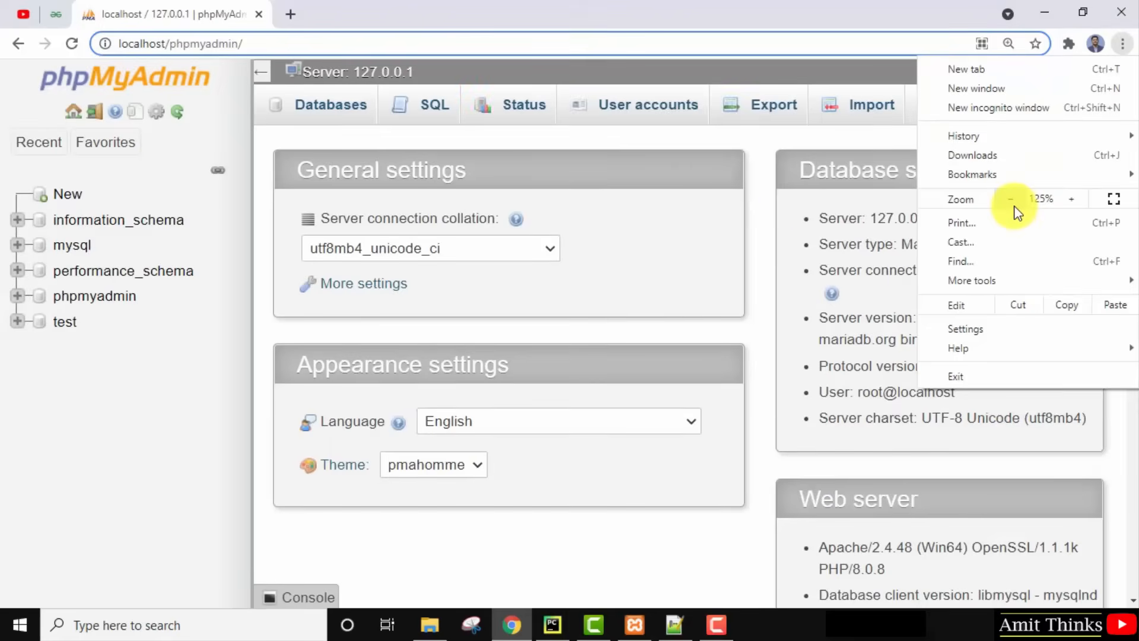
pyautogui.click(652, 190)
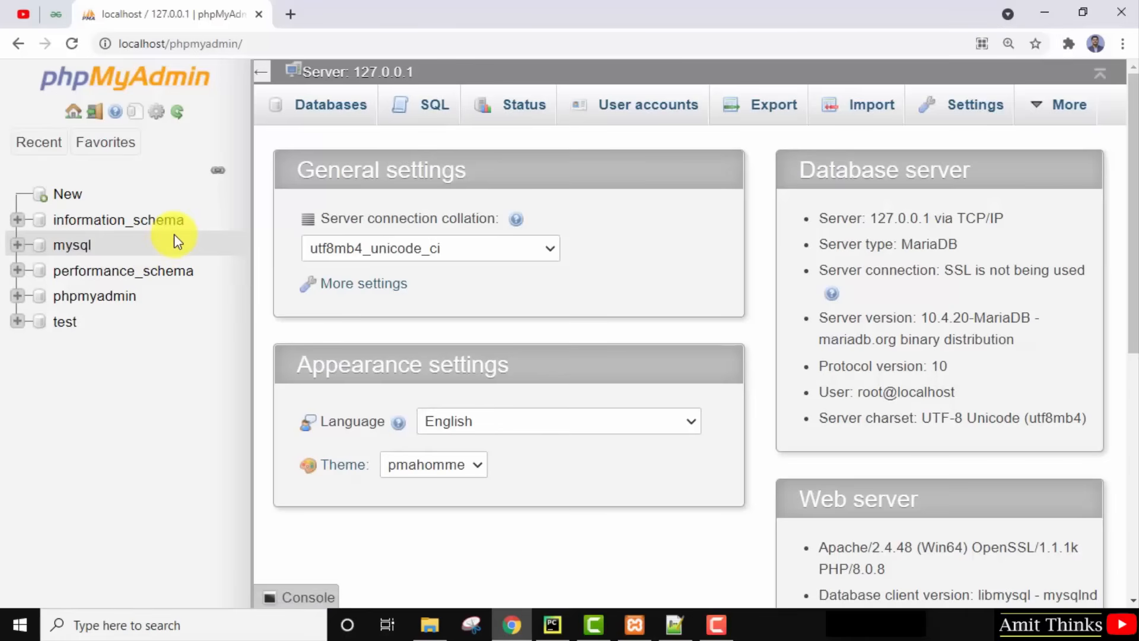
pyautogui.click(67, 196)
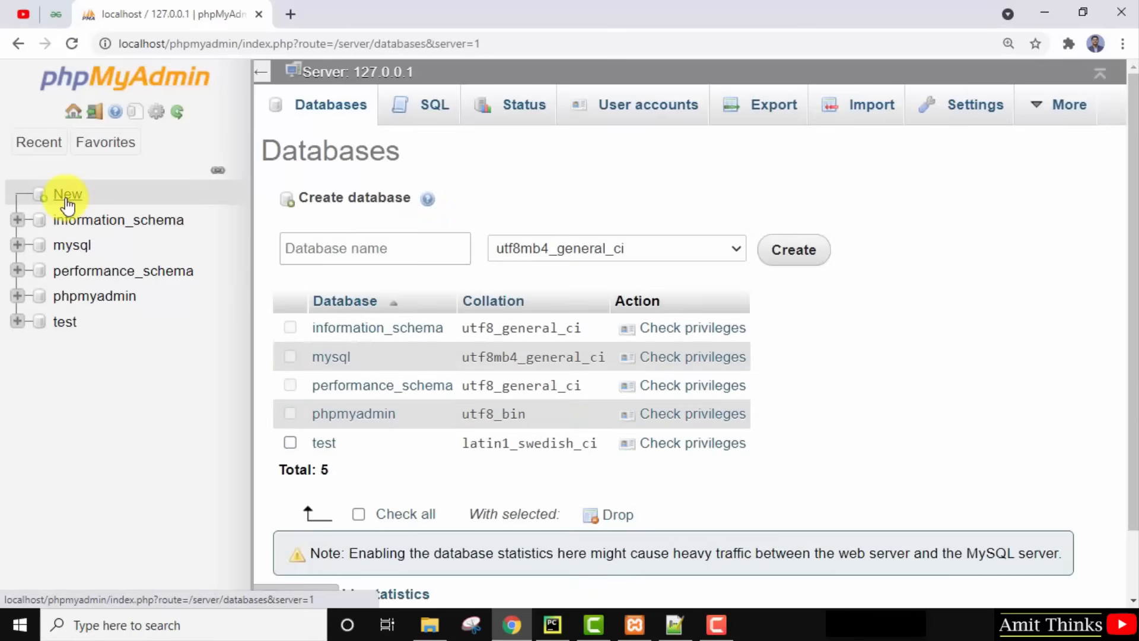
# Create the database amitdb.
pyautogui.click(333, 250)
pyautogui.write('am')
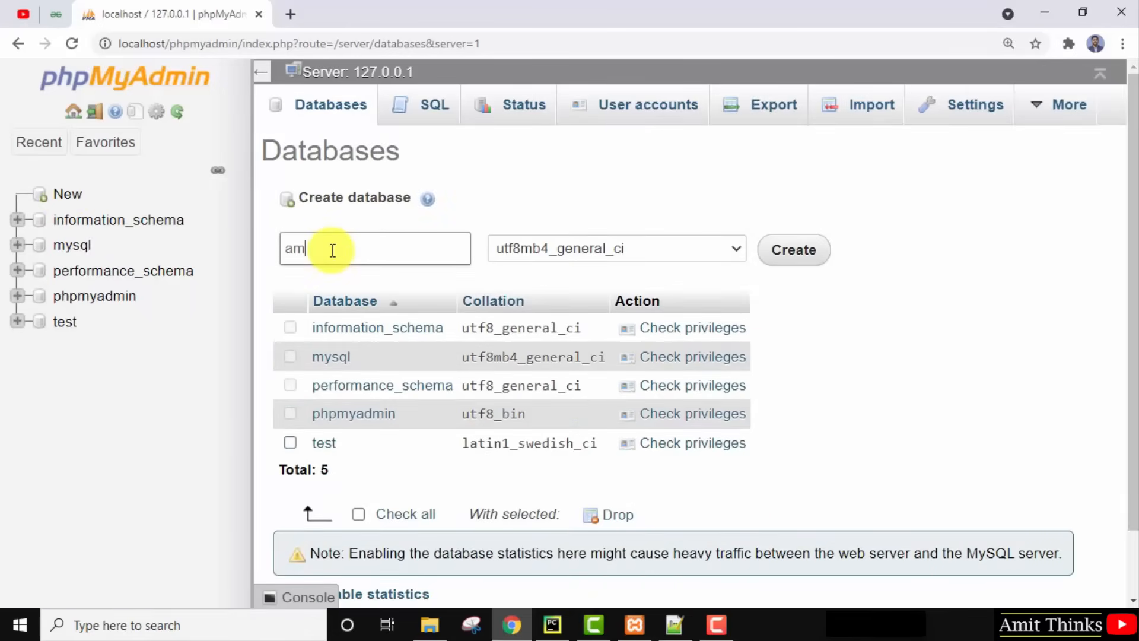
pyautogui.write('itdb')
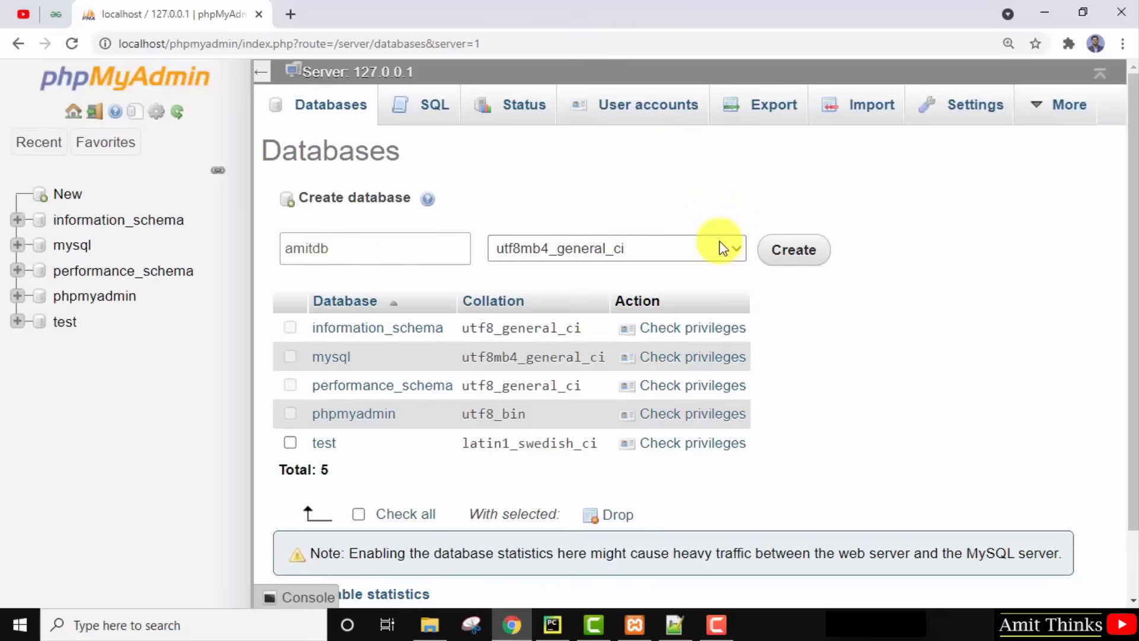
pyautogui.click(791, 254)
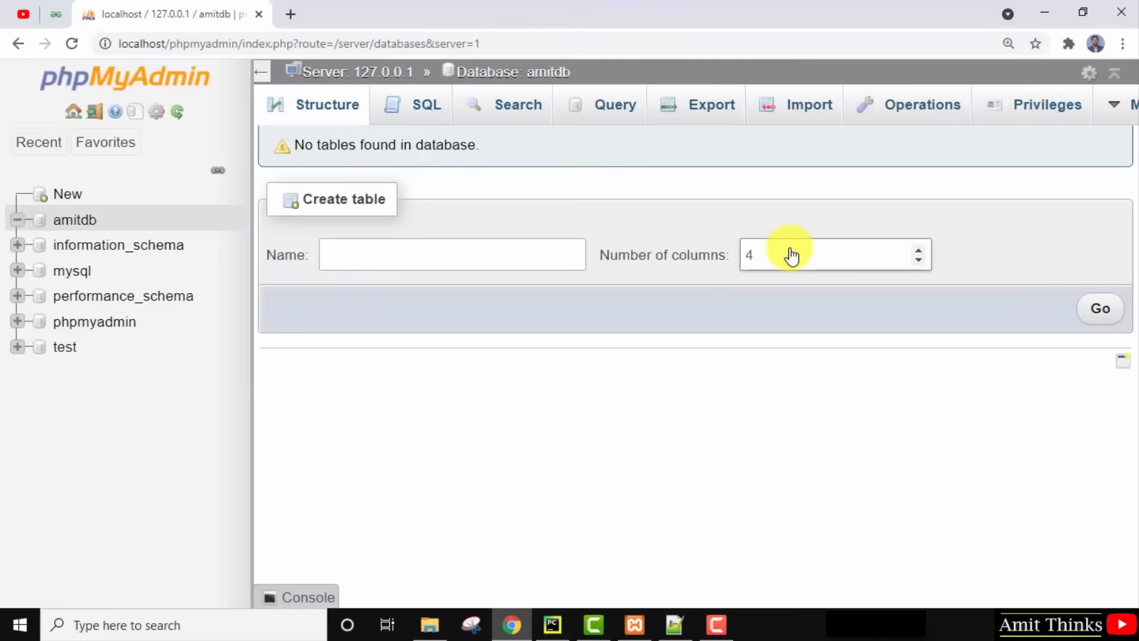
# Start a new table named Employee with 3 columns in amitdb.
pyautogui.click(74, 222)
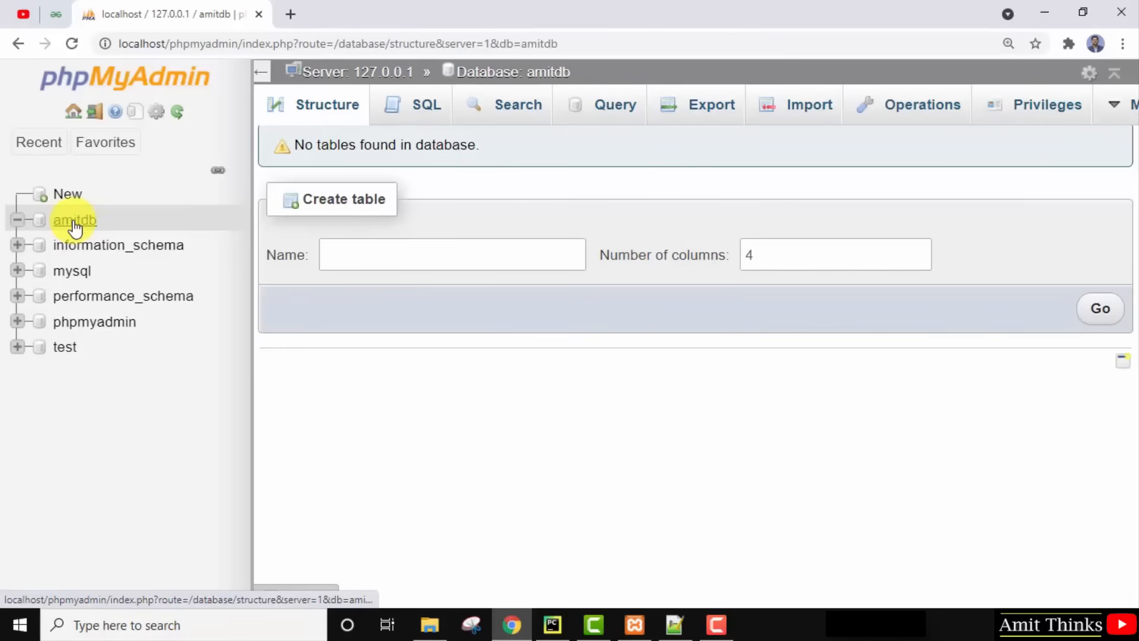
pyautogui.click(352, 255)
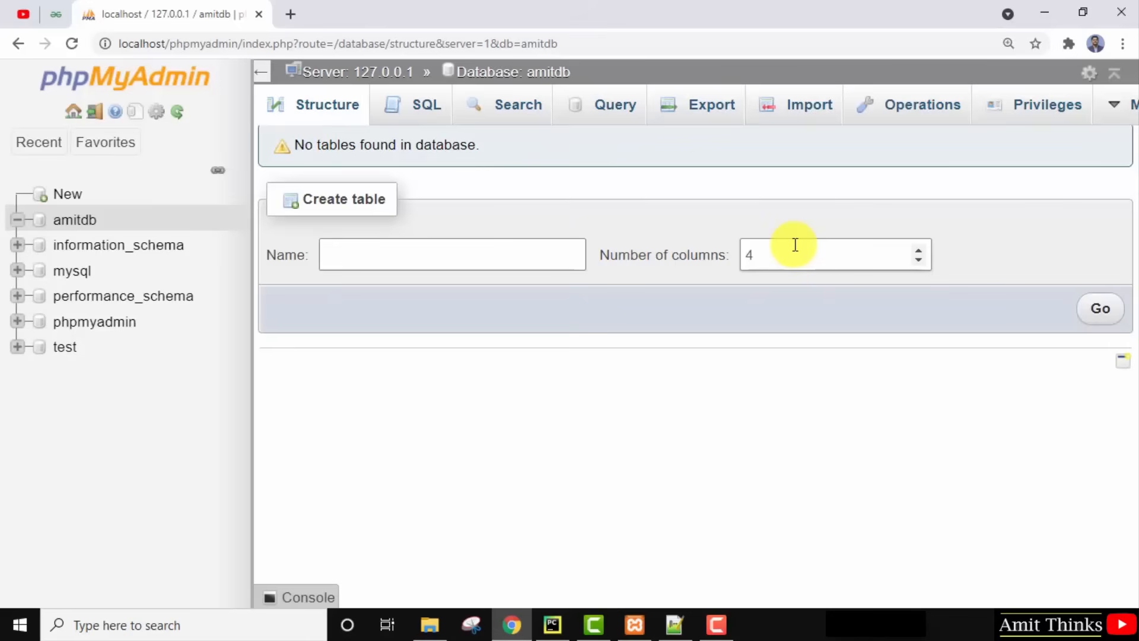
pyautogui.write('Employee')
pyautogui.click(806, 250)
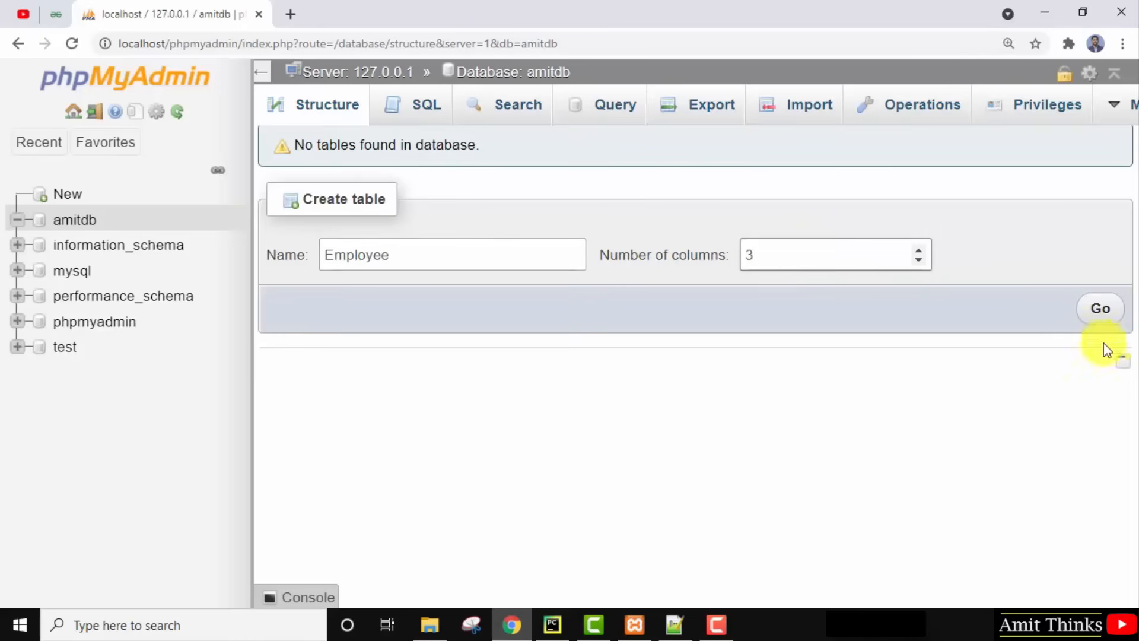
pyautogui.click(1102, 309)
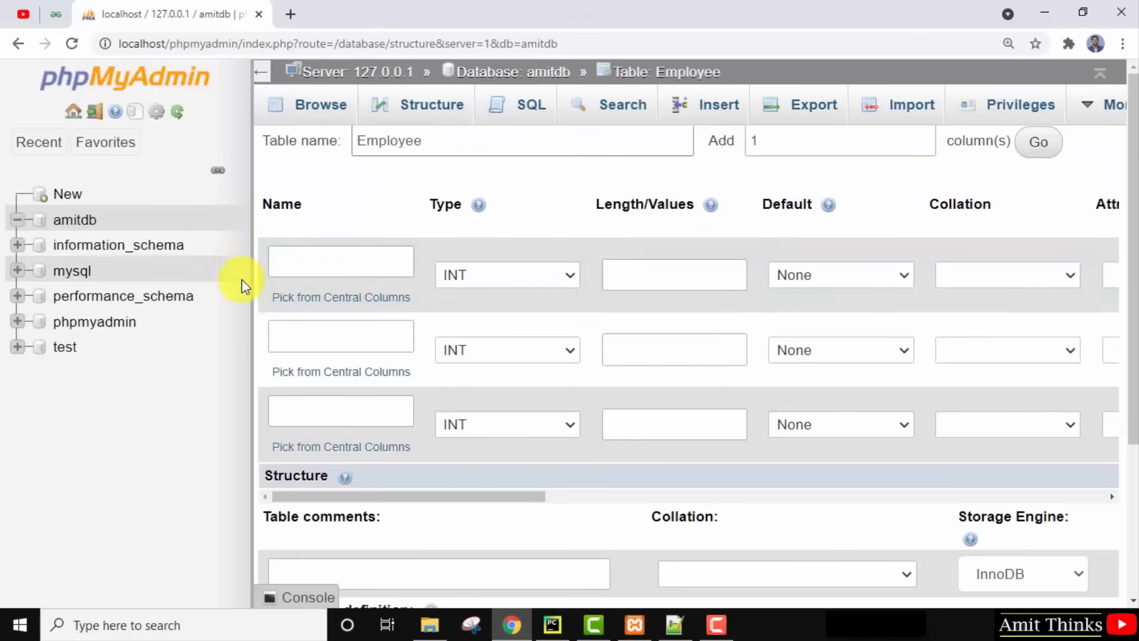
# Define EmpID as an INT column and make it the primary key.
pyautogui.click(325, 258)
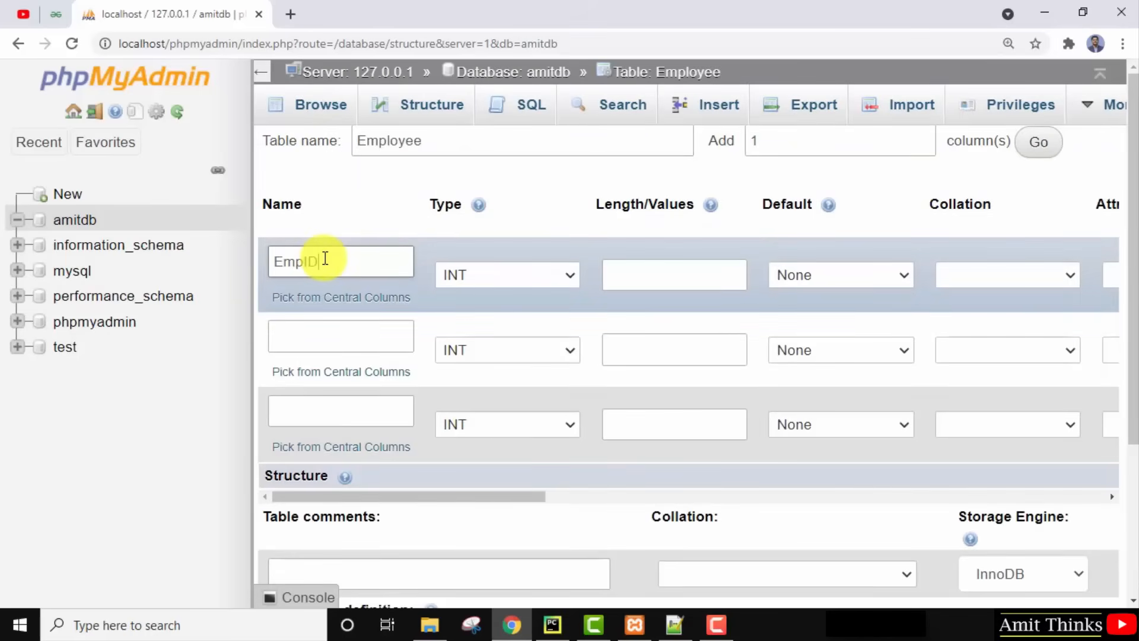
pyautogui.click(533, 273)
pyautogui.click(534, 273)
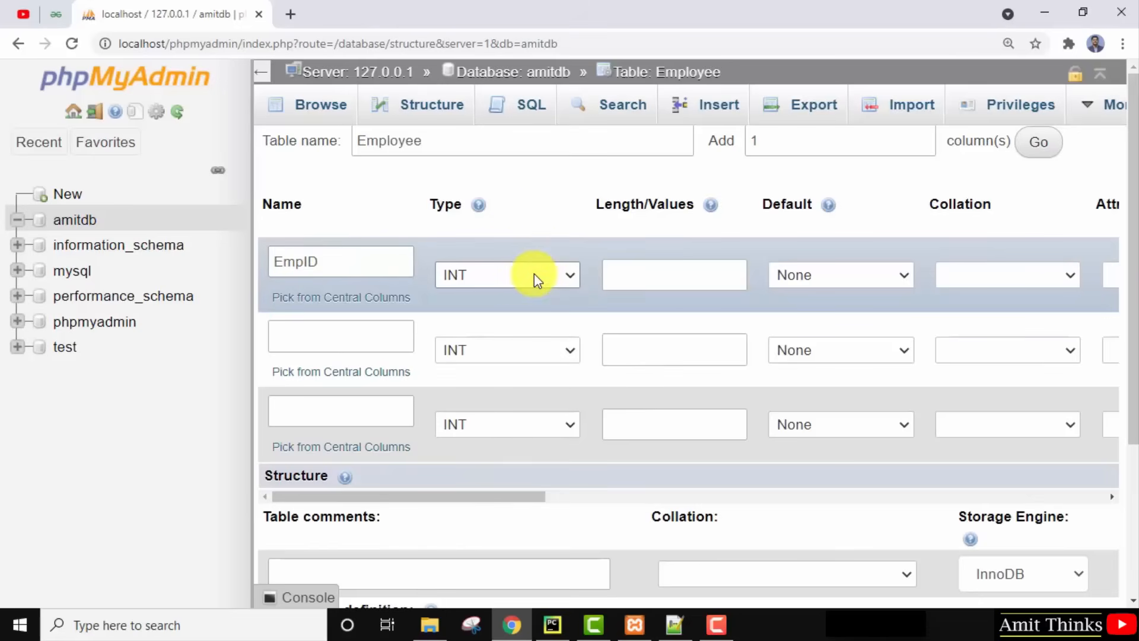
pyautogui.click(662, 271)
pyautogui.click(817, 277)
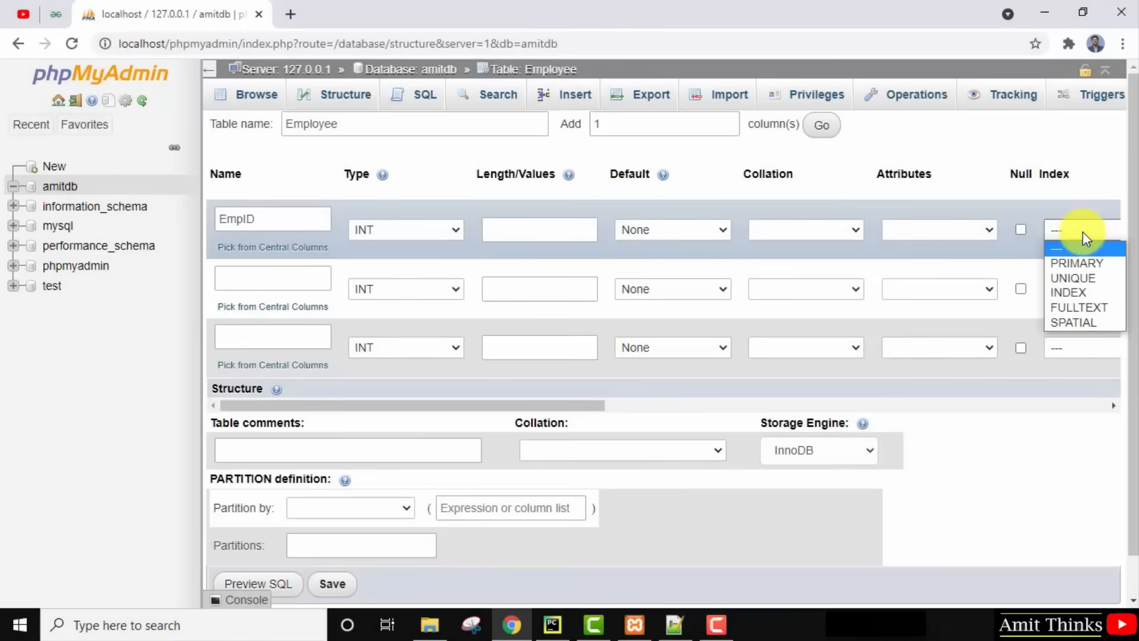
pyautogui.click(1077, 258)
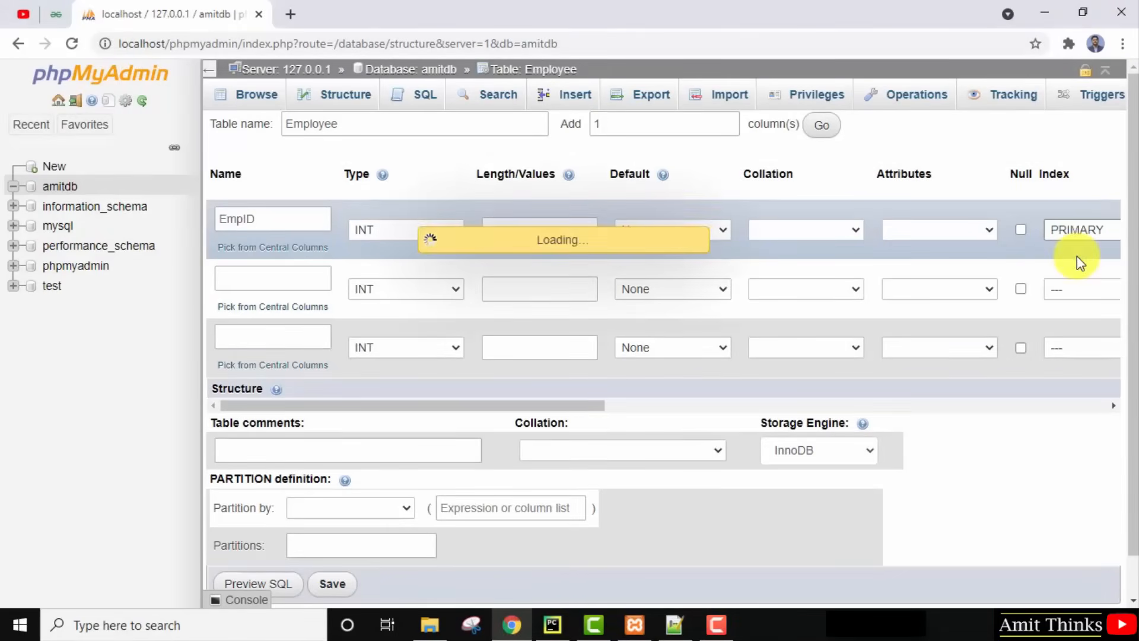
pyautogui.click(635, 501)
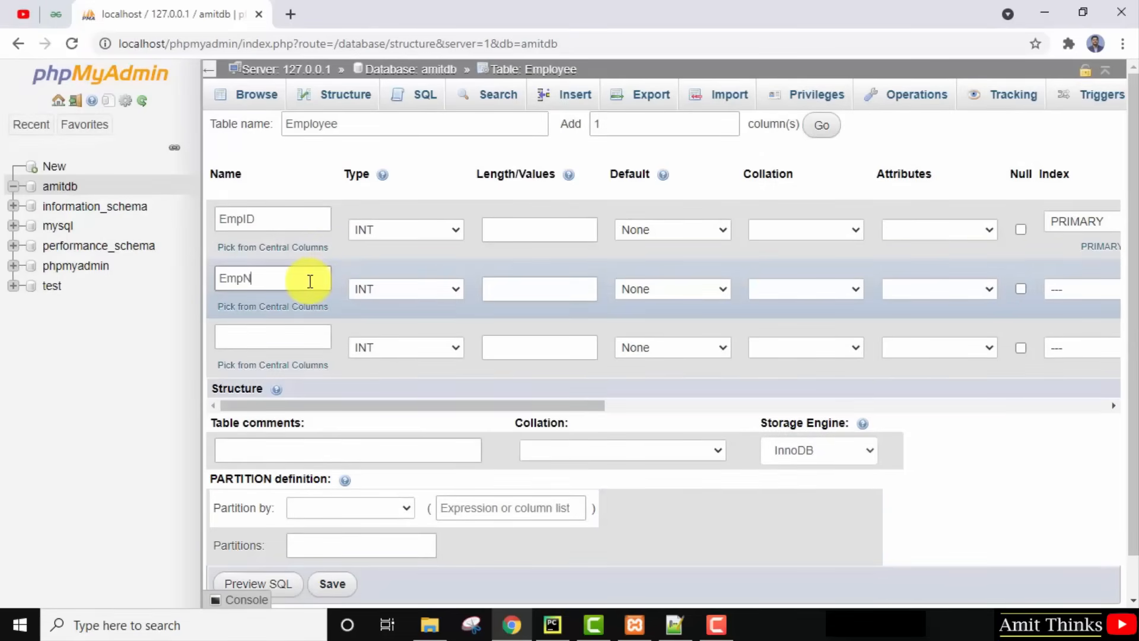
# Set EmpName to TEXT, add the EmpAge INT column, and save the table.
pyautogui.click(356, 287)
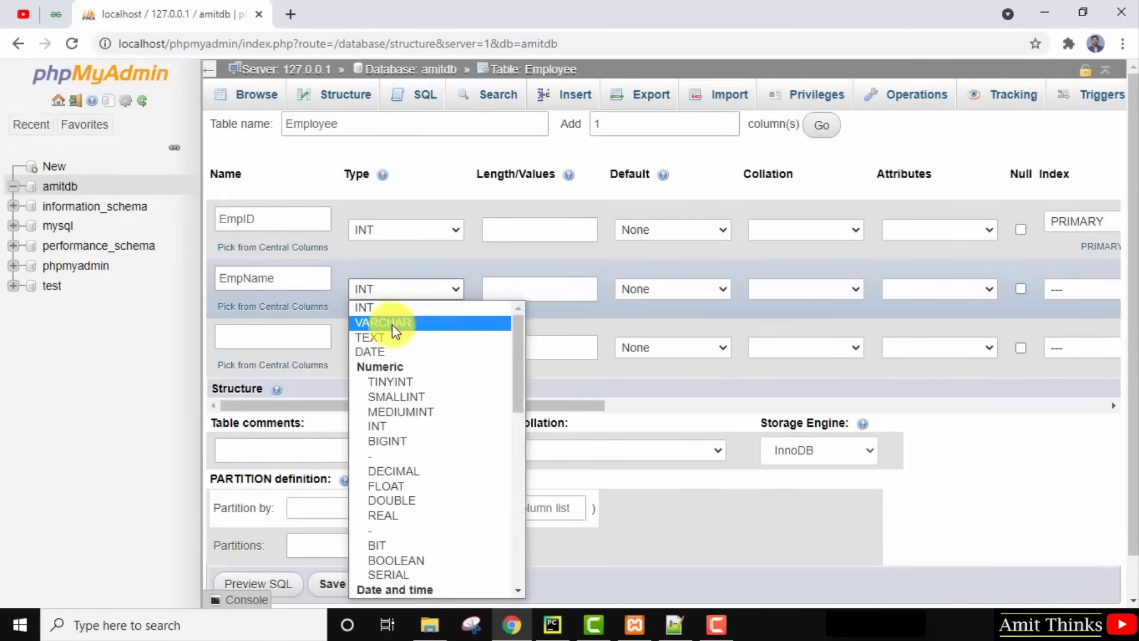
pyautogui.click(389, 337)
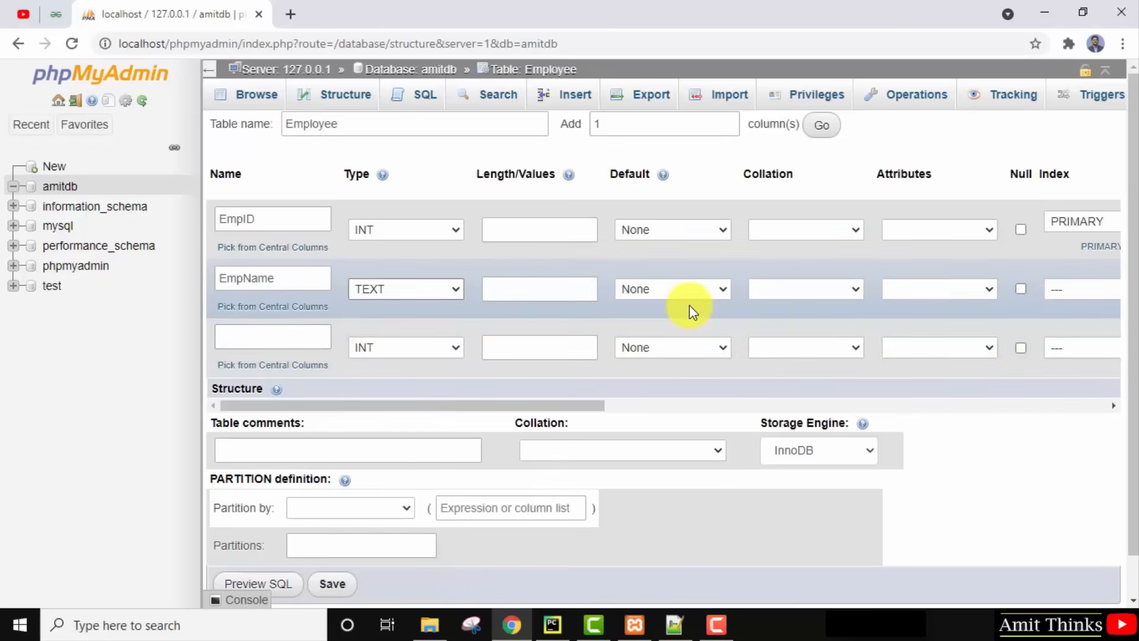
pyautogui.click(1090, 290)
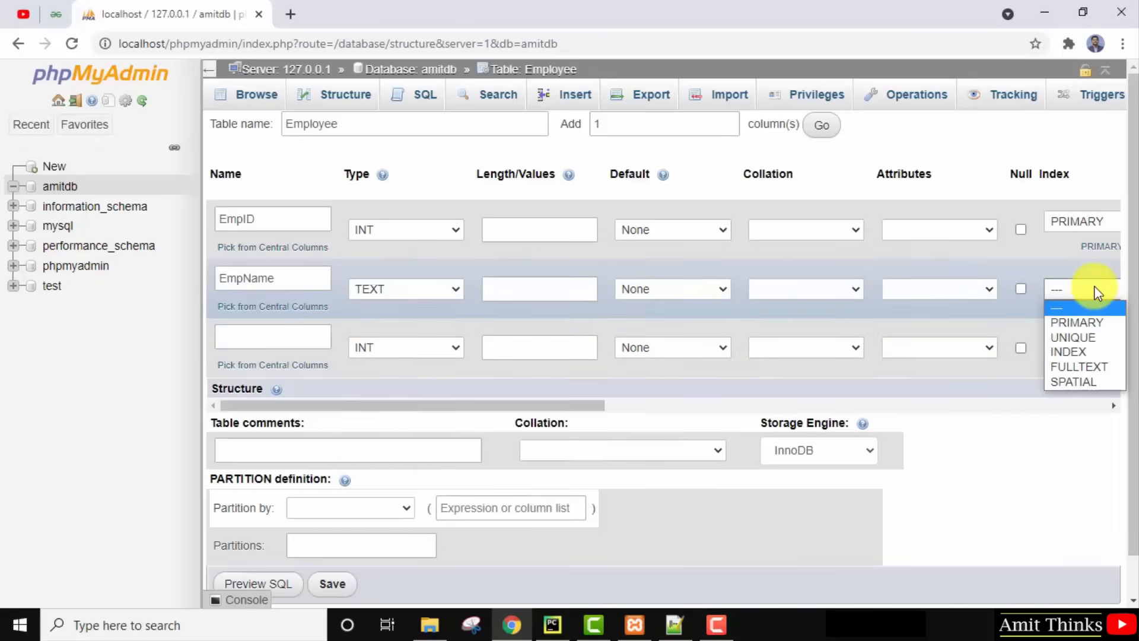
pyautogui.click(1094, 290)
pyautogui.click(253, 337)
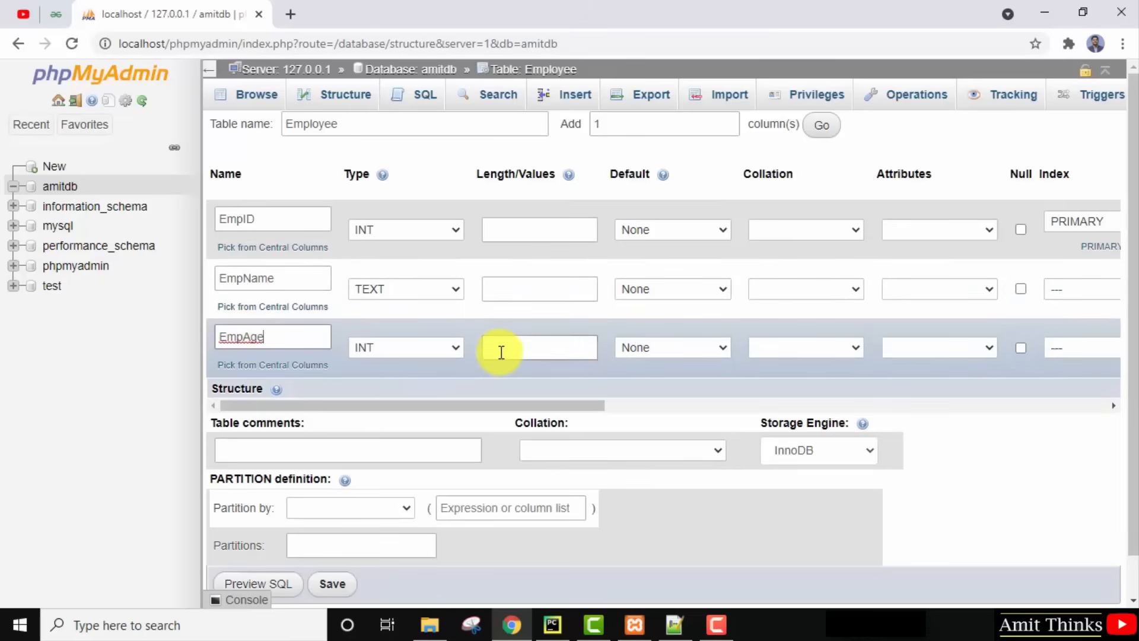
pyautogui.click(935, 406)
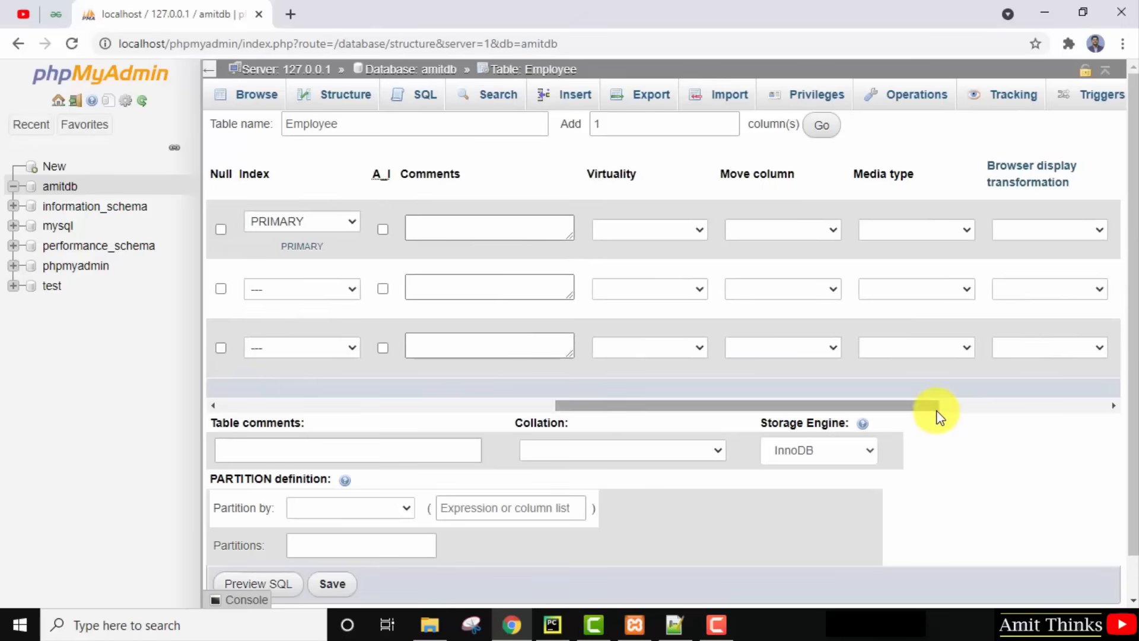
pyautogui.moveTo(936, 406); pyautogui.dragTo(287, 410)
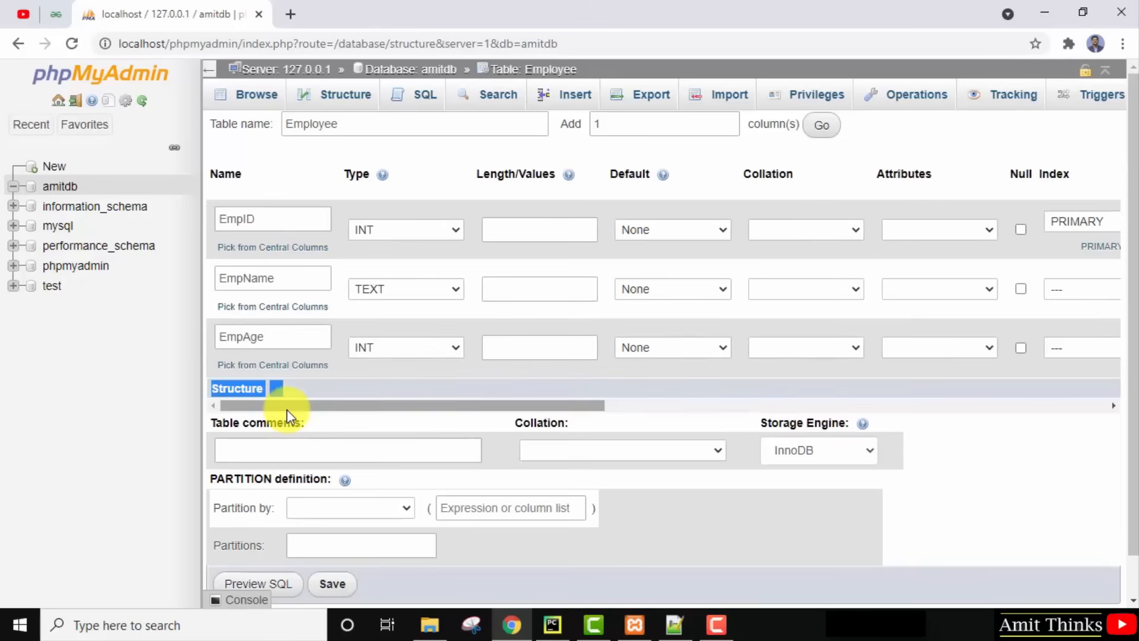
pyautogui.click(343, 587)
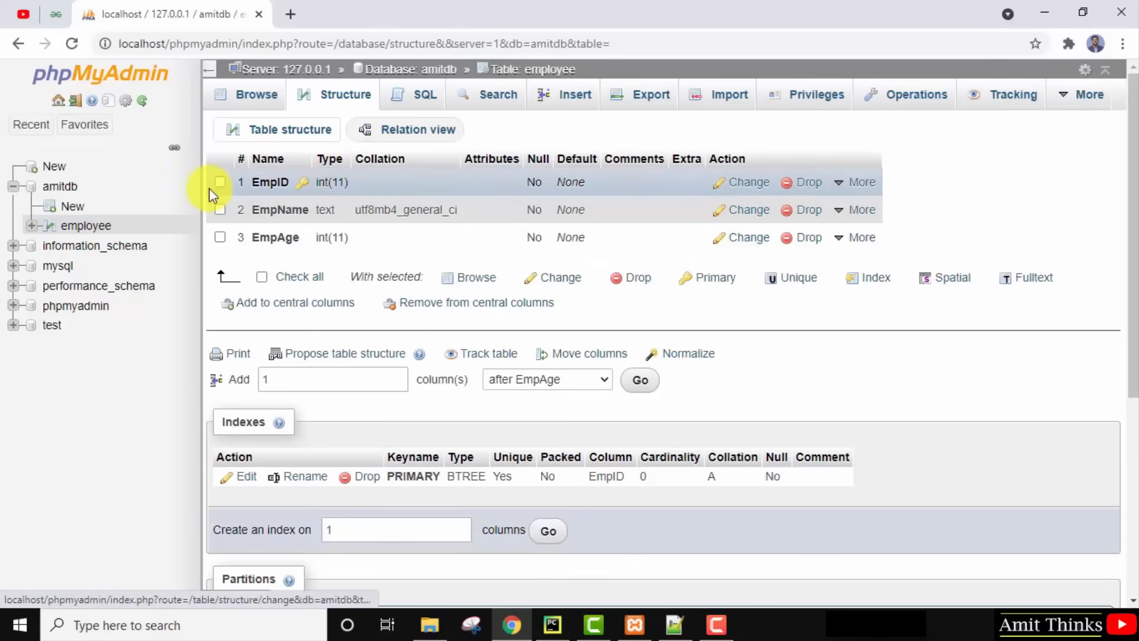
# Open the amitdb database and browse the rows of its employee table.
pyautogui.click(70, 189)
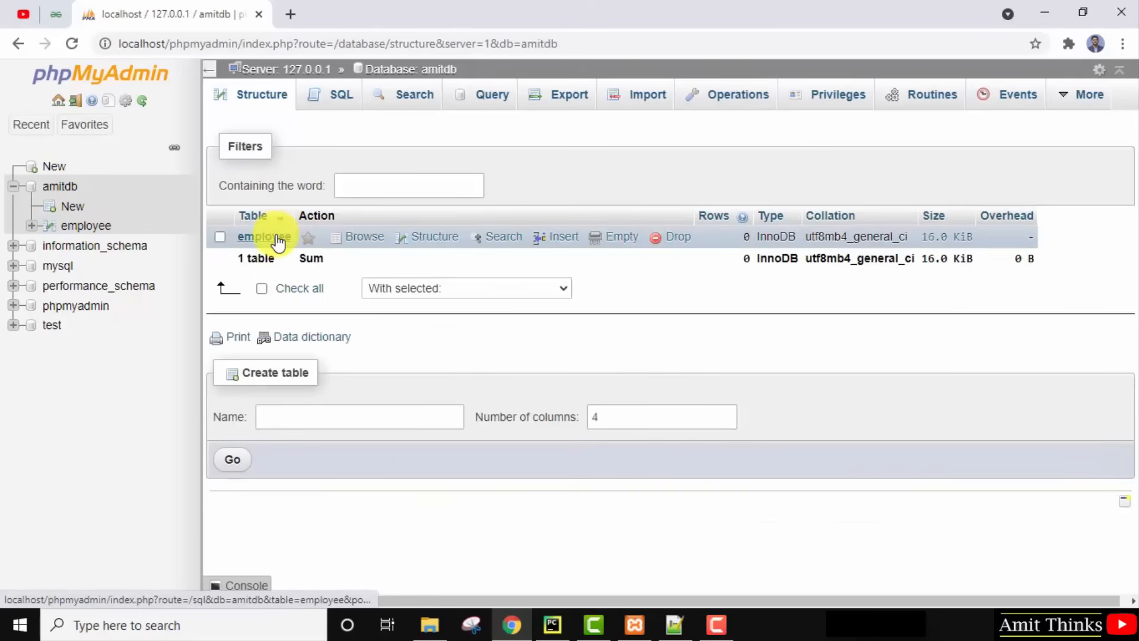
pyautogui.click(265, 236)
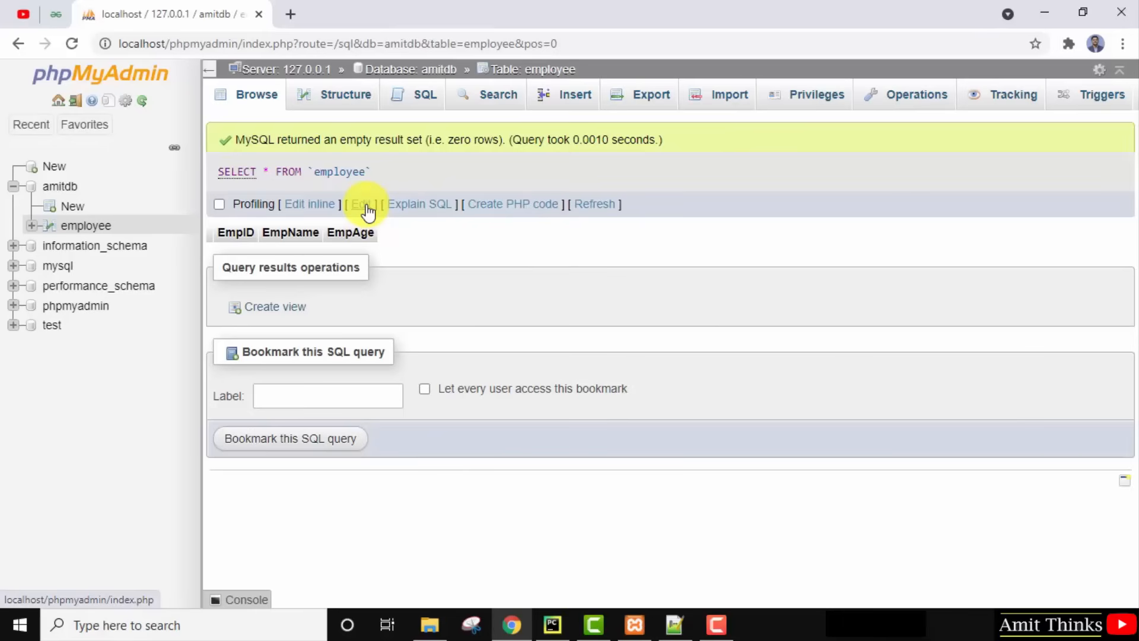
pyautogui.click(70, 186)
# Export amitdb as amitdb.sql in SQL format, then bring up its Import page.
pyautogui.click(645, 102)
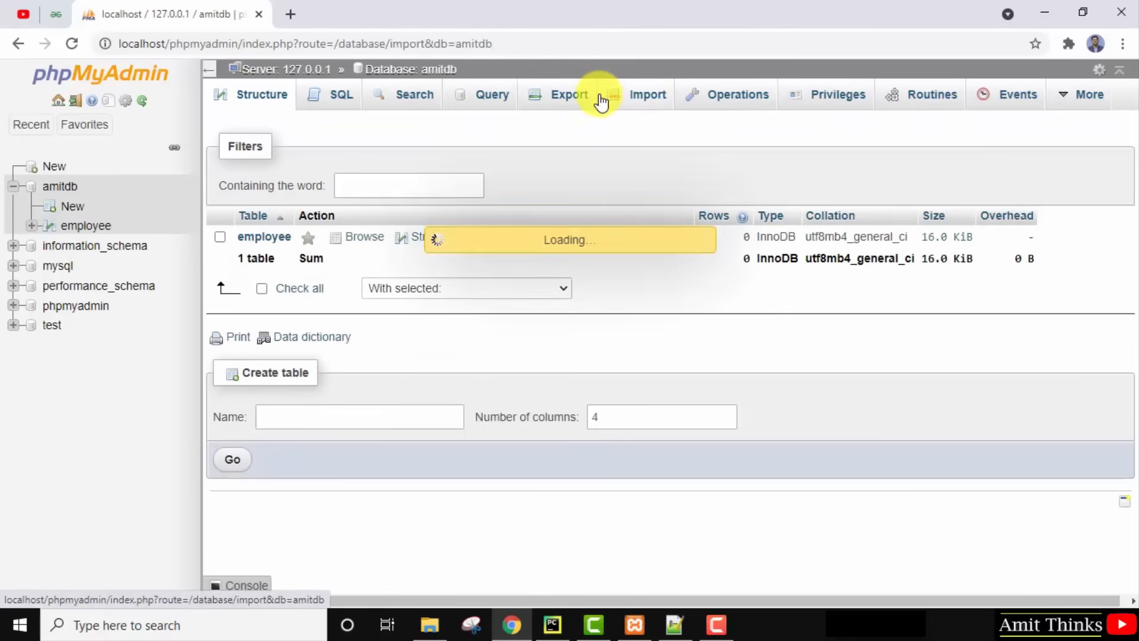
pyautogui.click(591, 104)
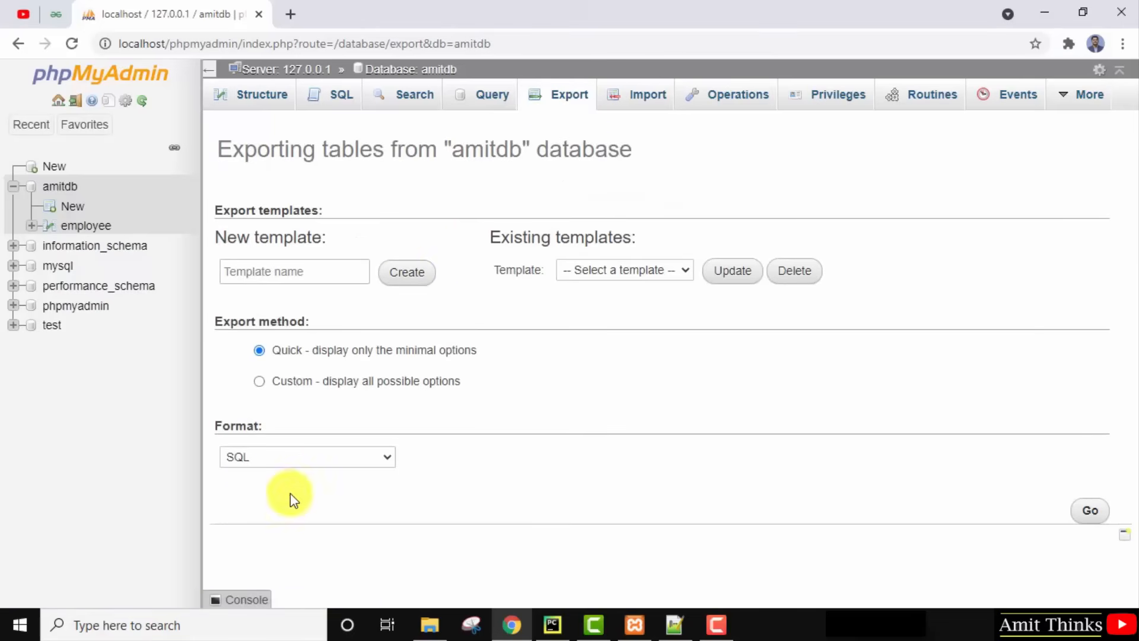
pyautogui.click(300, 460)
pyautogui.click(301, 459)
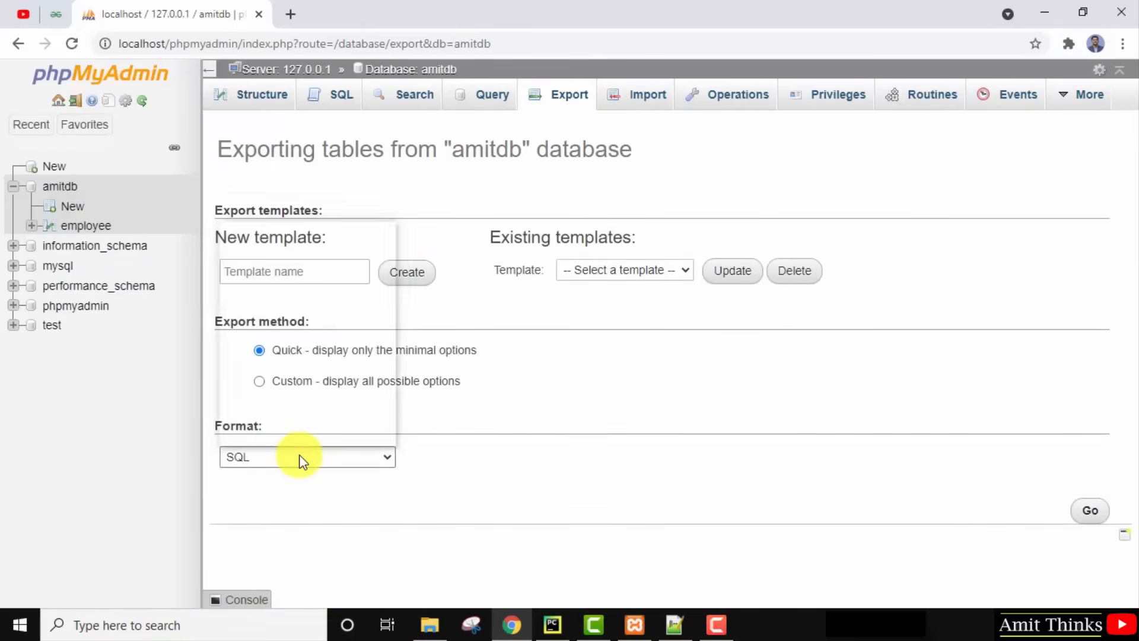
pyautogui.click(300, 460)
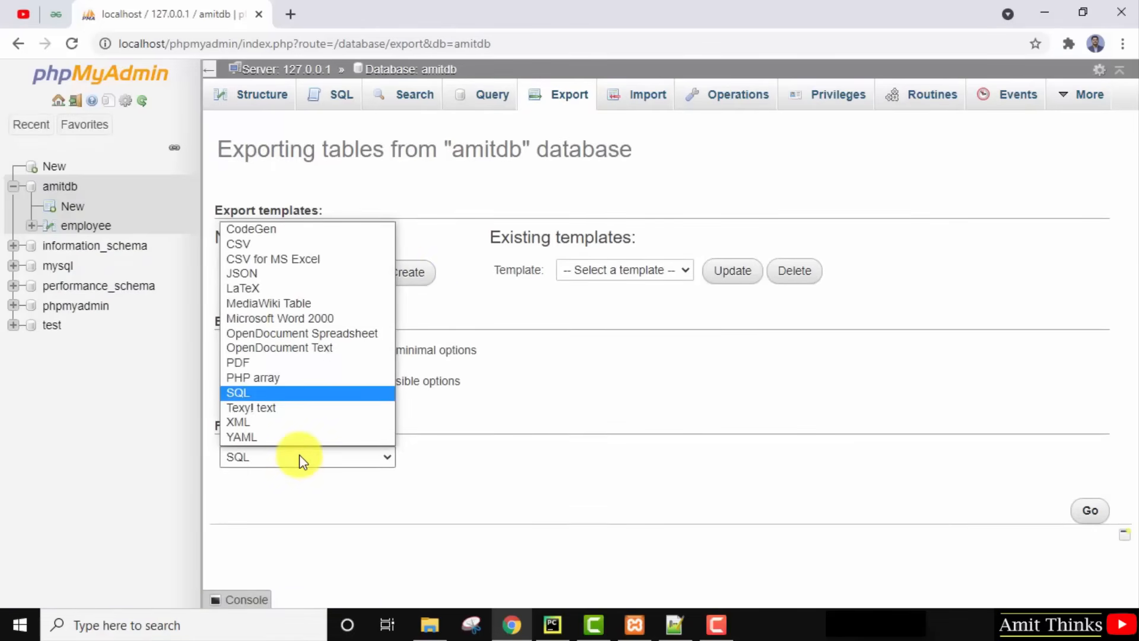
pyautogui.click(300, 460)
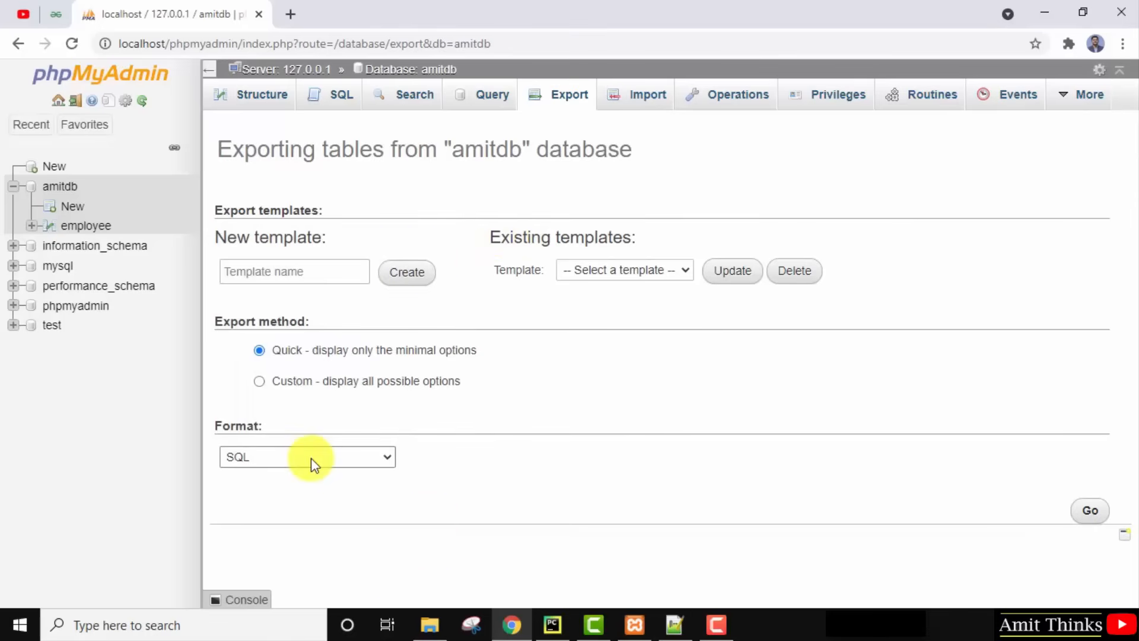
pyautogui.click(1097, 513)
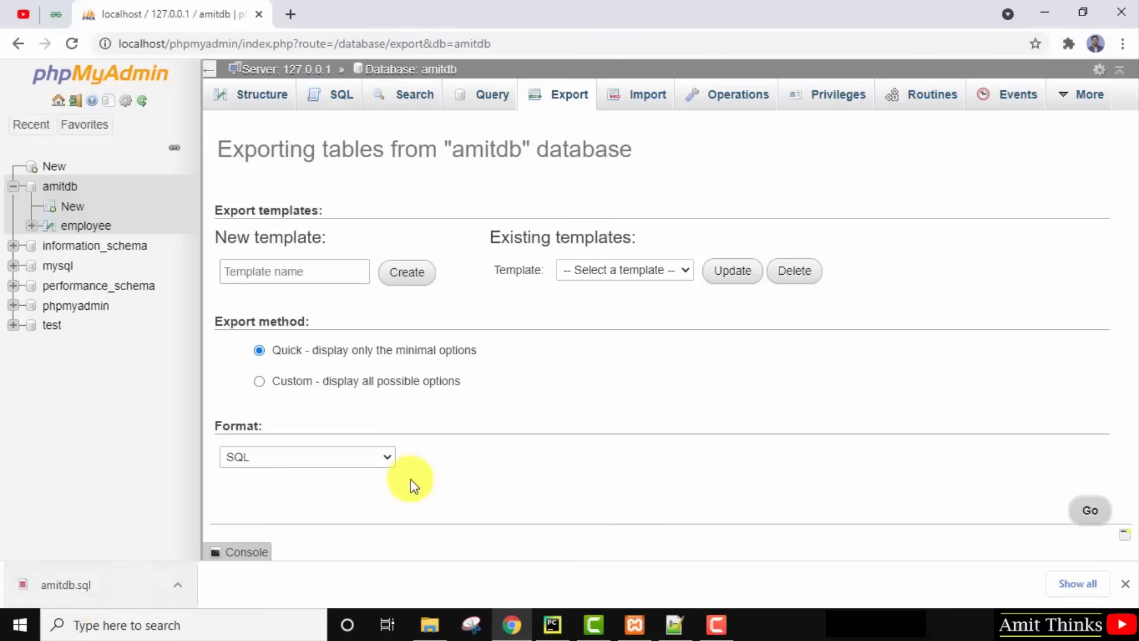
pyautogui.click(641, 107)
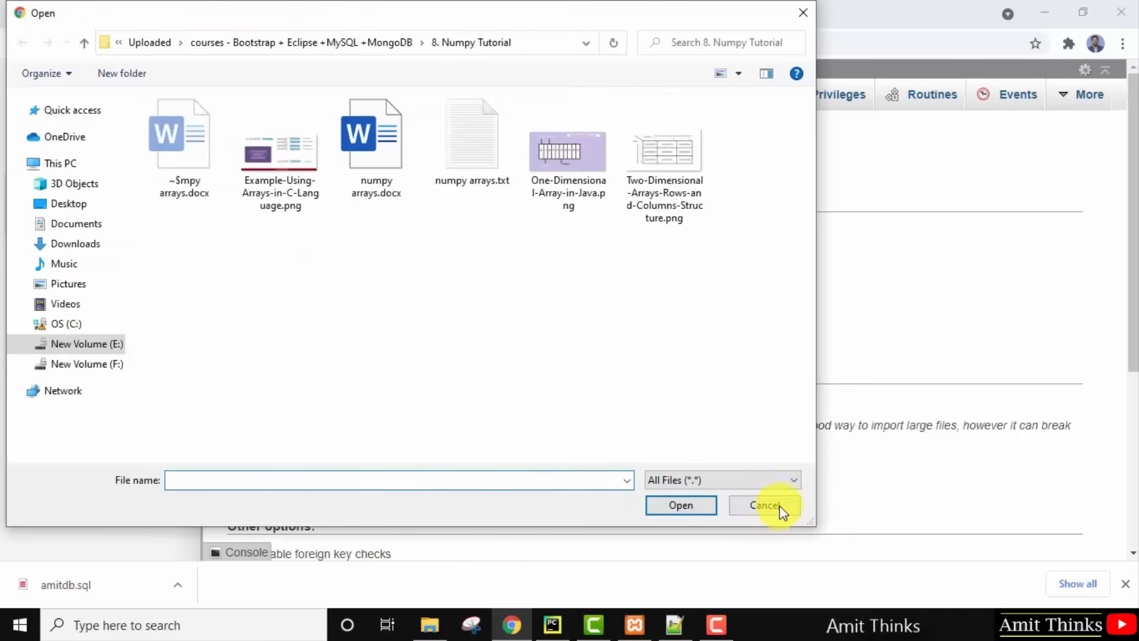
# Cancel the file picker without choosing a file and scroll down the Import page.
pyautogui.click(783, 508)
pyautogui.scroll(-5, 1121, 529)
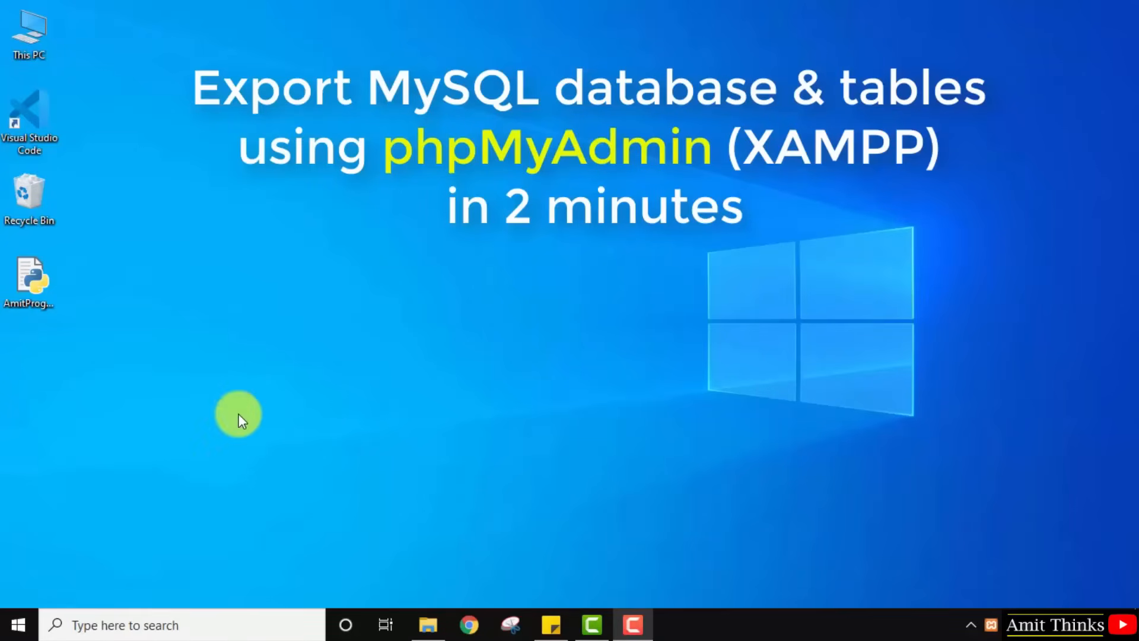
# Launch XAMPP Control Panel via a Start menu search for 'xampp control'.
pyautogui.click(16, 626)
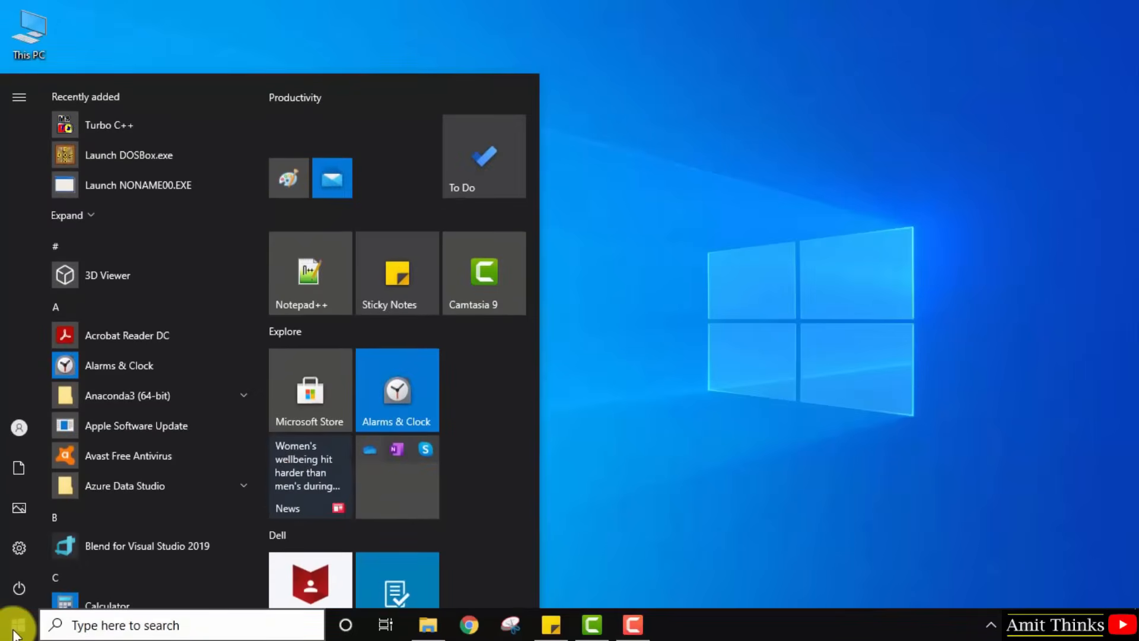
pyautogui.write('xampp contr')
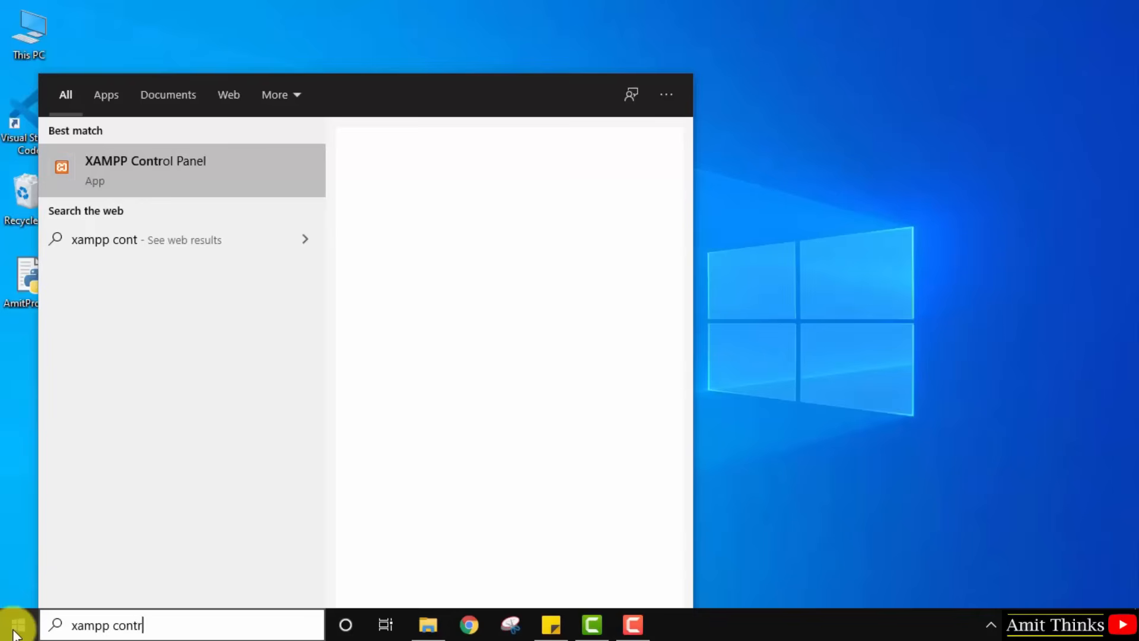
pyautogui.write('ol')
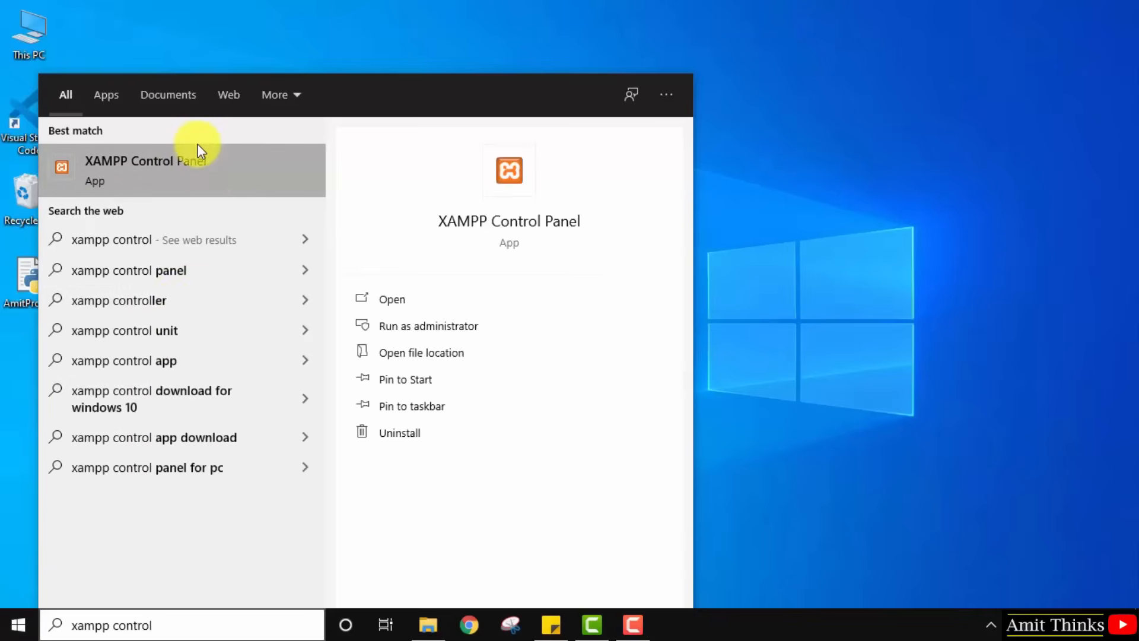
pyautogui.click(210, 177)
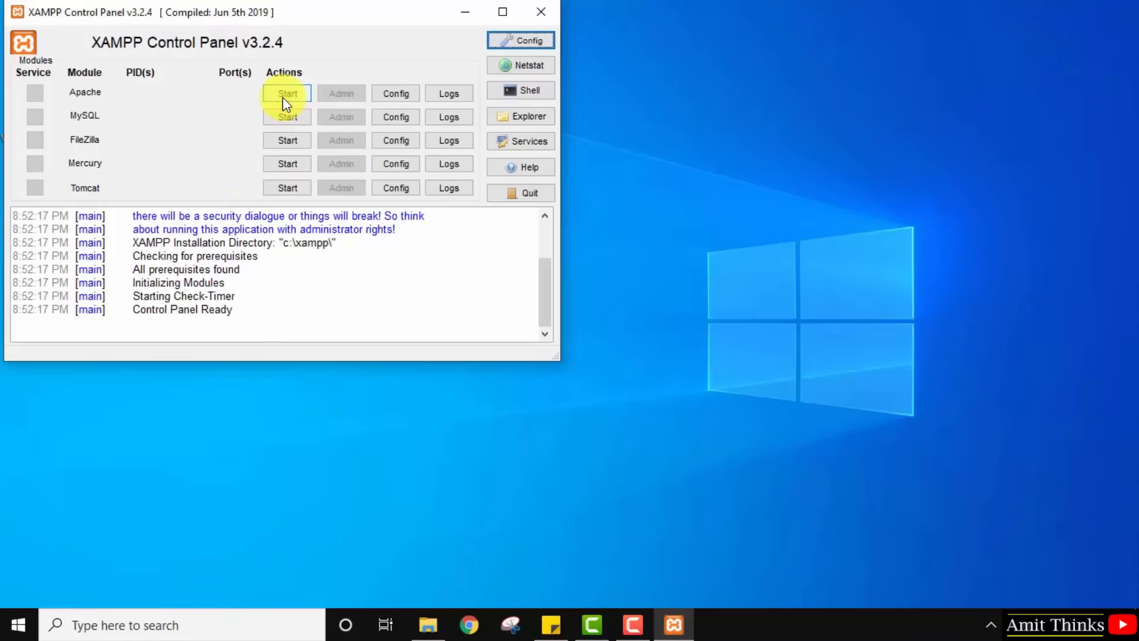
# Start Apache (ports 80, 443) and MySQL (port 3306), confirm them in the log, and minimize the panel.
pyautogui.click(282, 97)
pyautogui.click(290, 116)
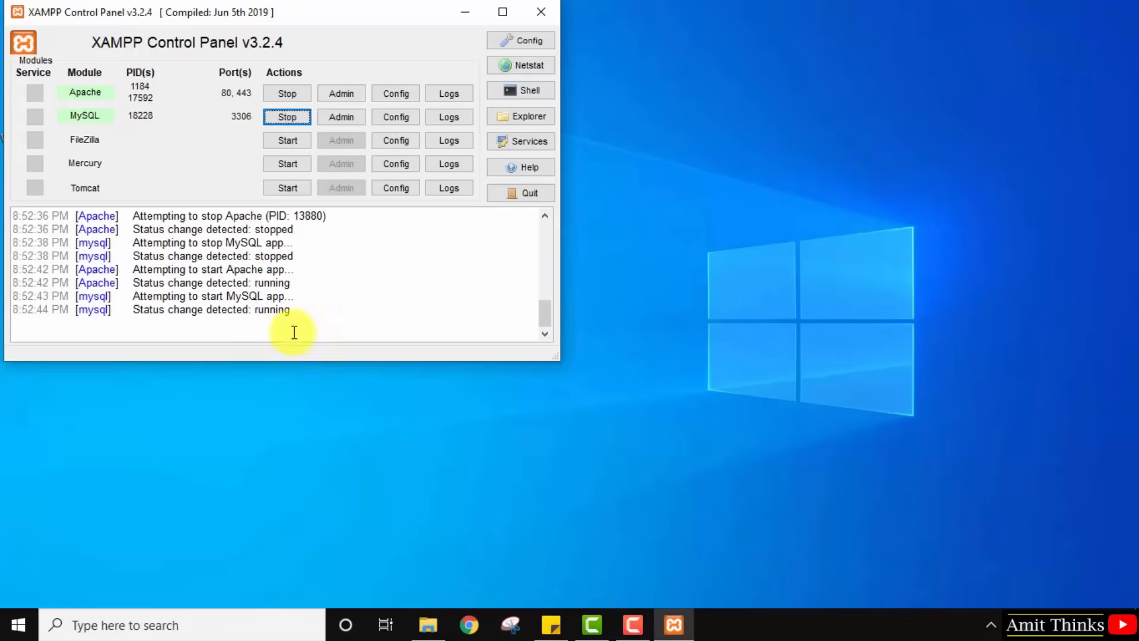
pyautogui.doubleClick(263, 284)
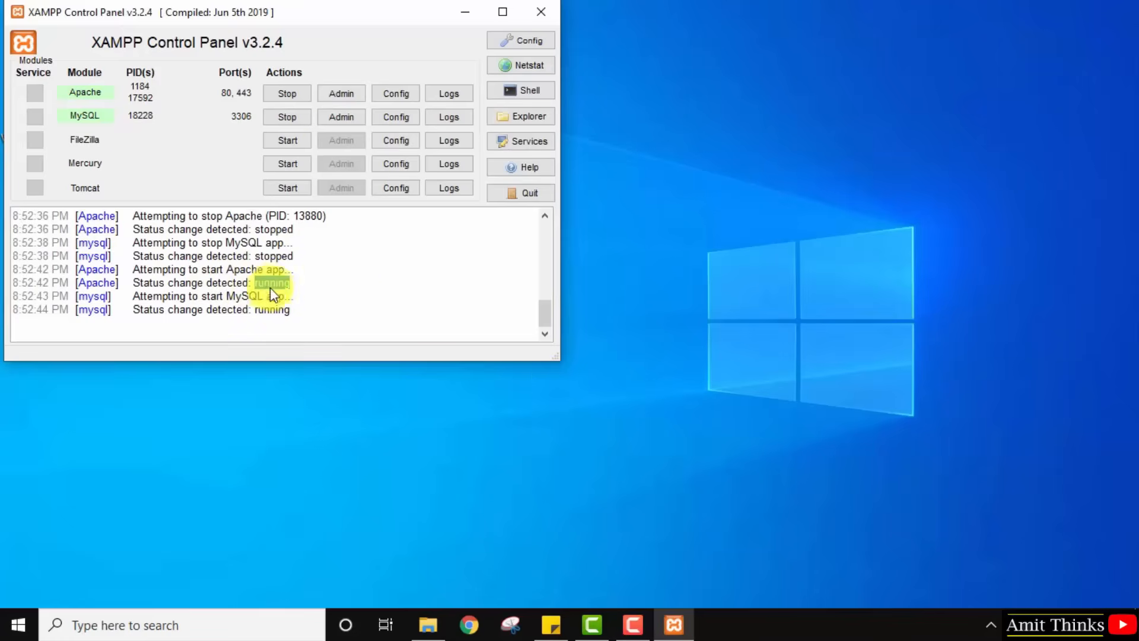
pyautogui.doubleClick(272, 309)
pyautogui.click(359, 312)
pyautogui.doubleClick(248, 294)
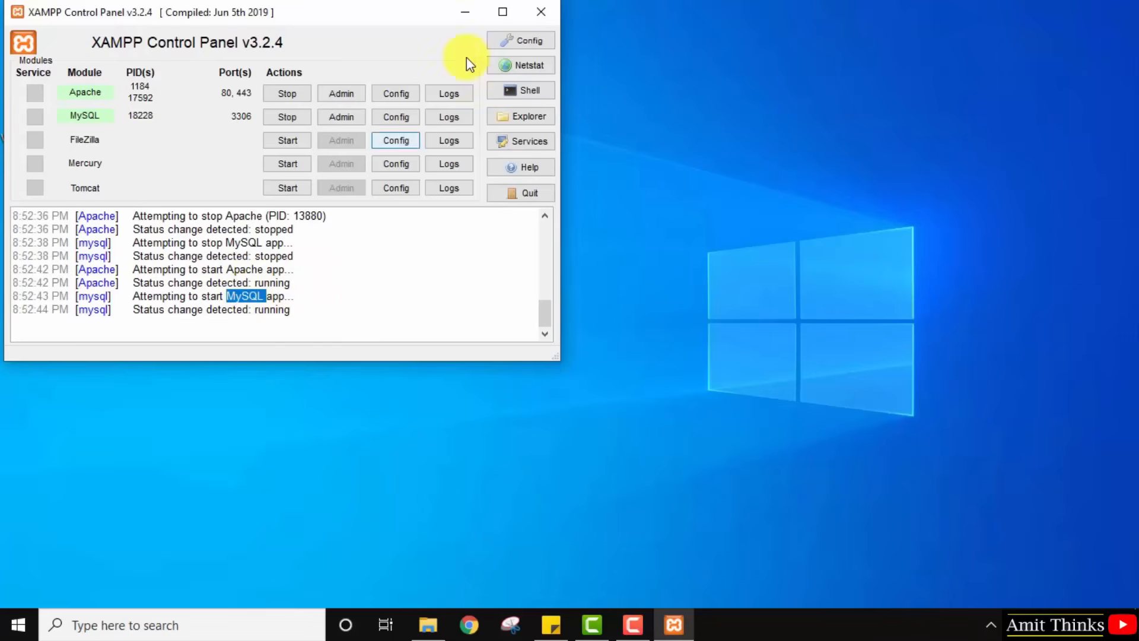
pyautogui.click(468, 13)
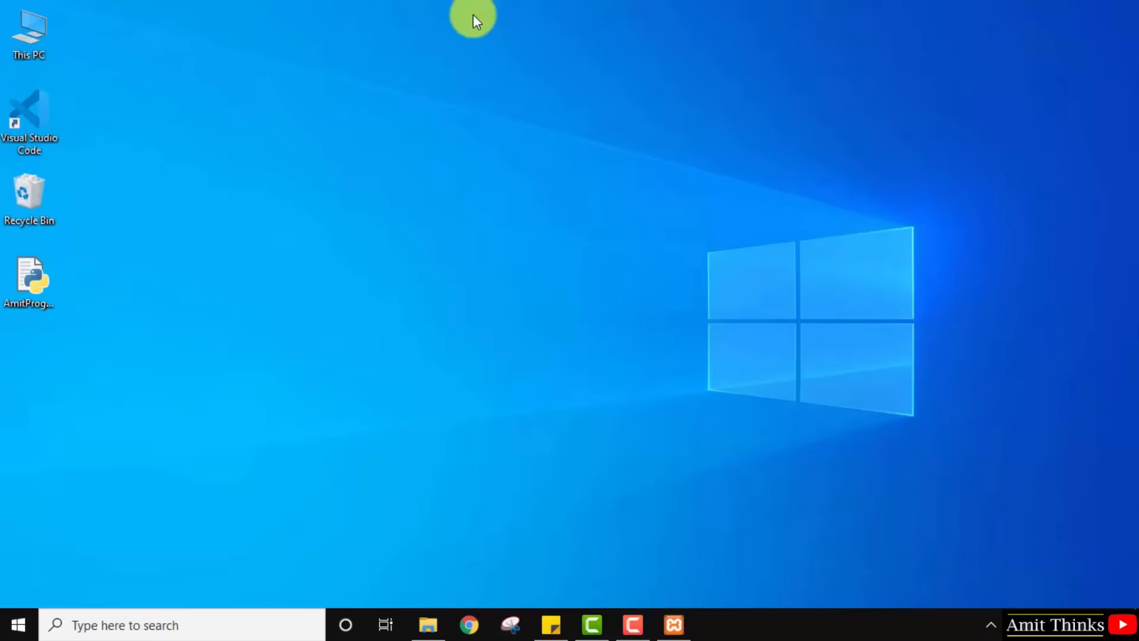
# Load localhost in Chrome, open phpMyAdmin, and view the demo database's 15 wp_amittb1 tables.
pyautogui.click(486, 624)
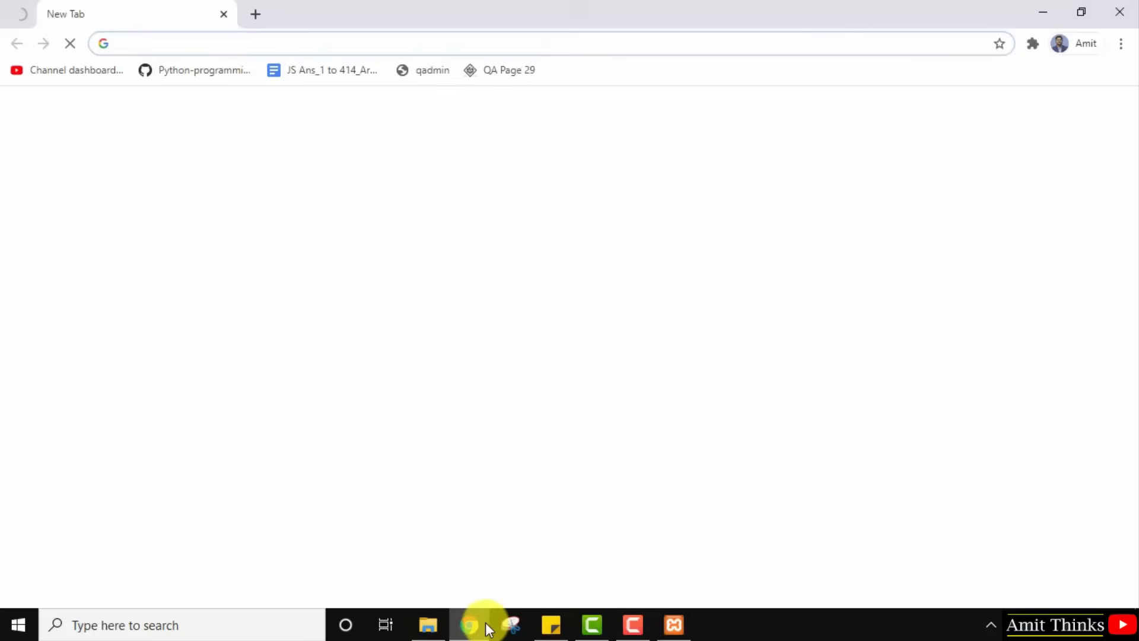
pyautogui.write('localhost')
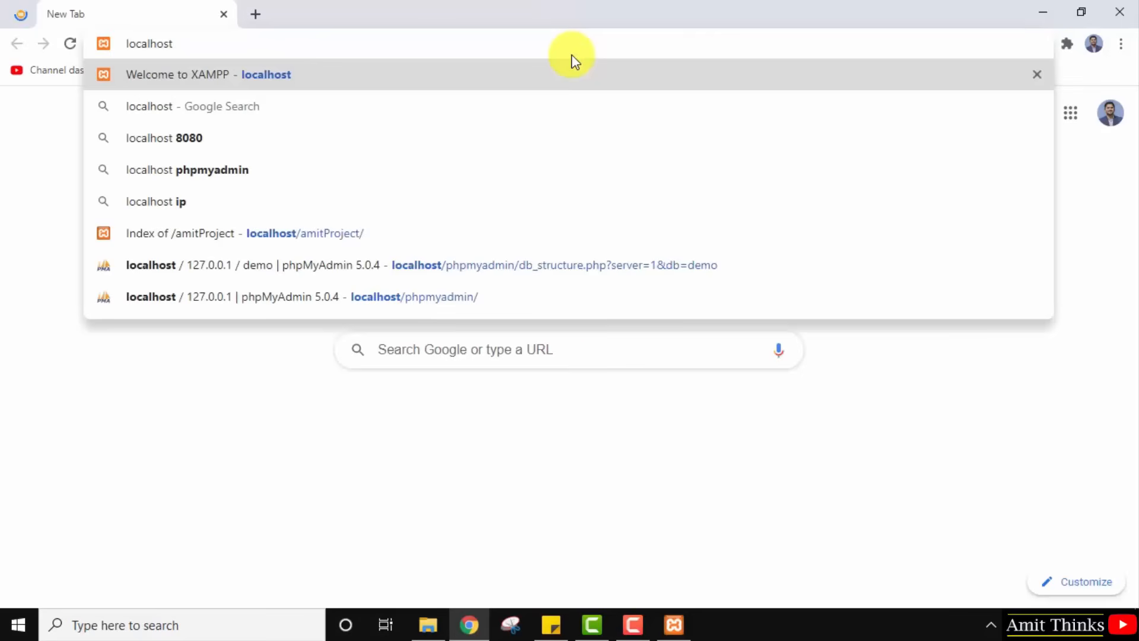
pyautogui.press('Return')
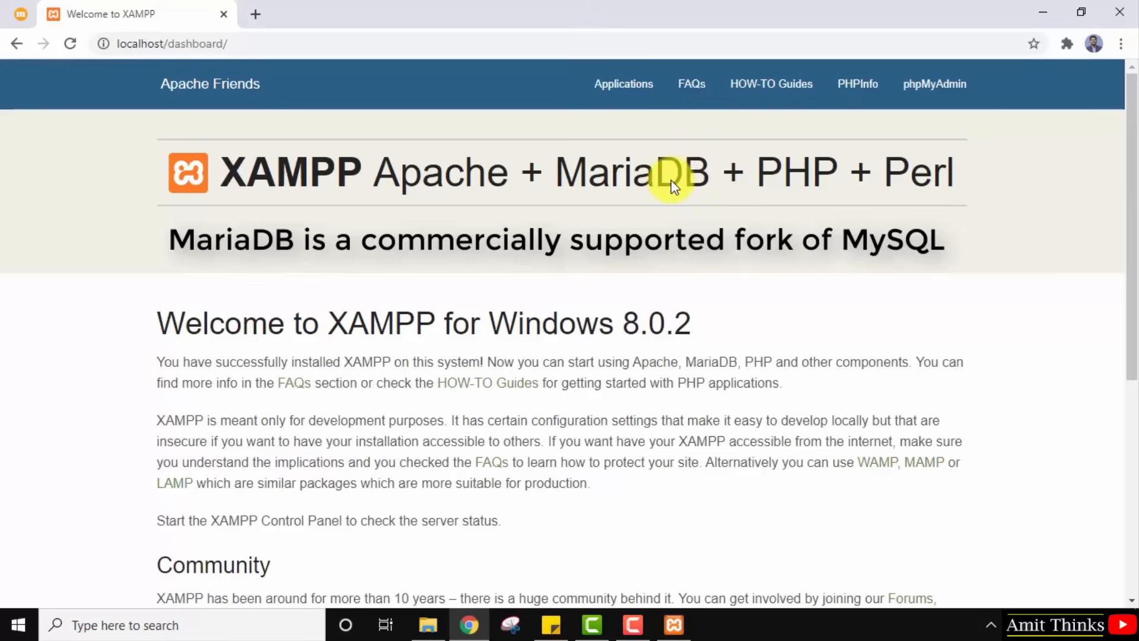
pyautogui.click(936, 101)
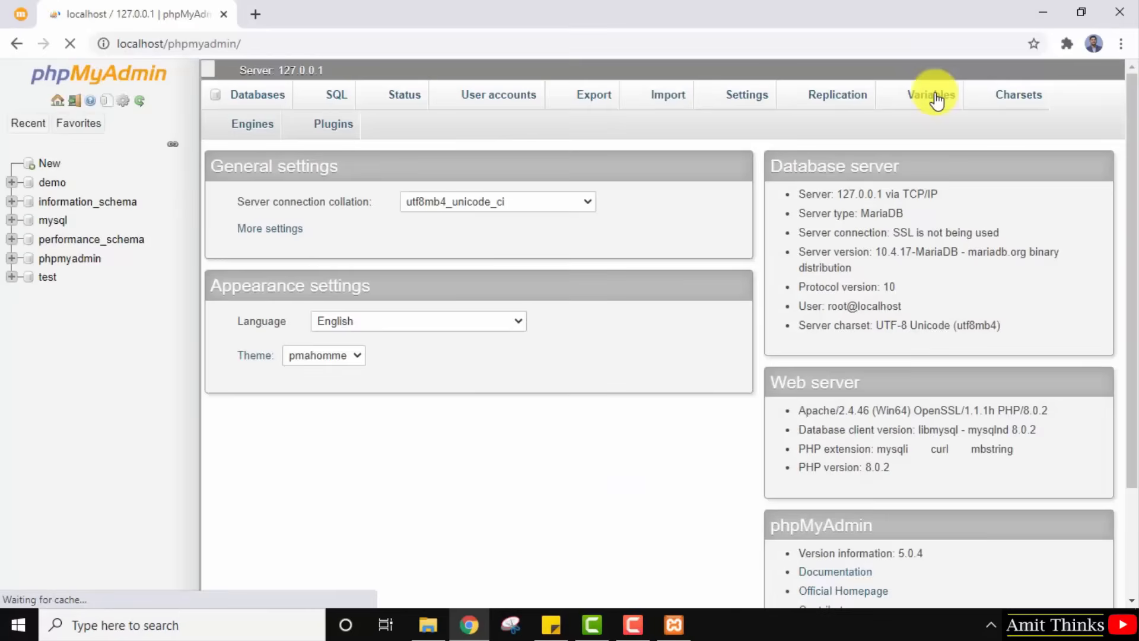
pyautogui.scroll(-2, 935, 97)
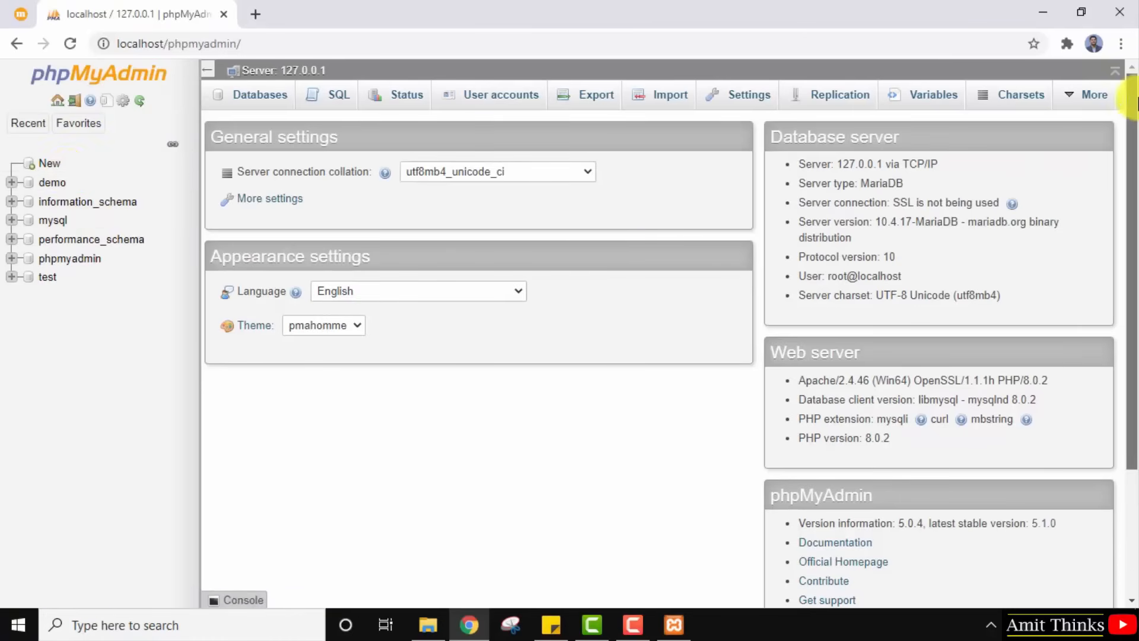
pyautogui.click(52, 184)
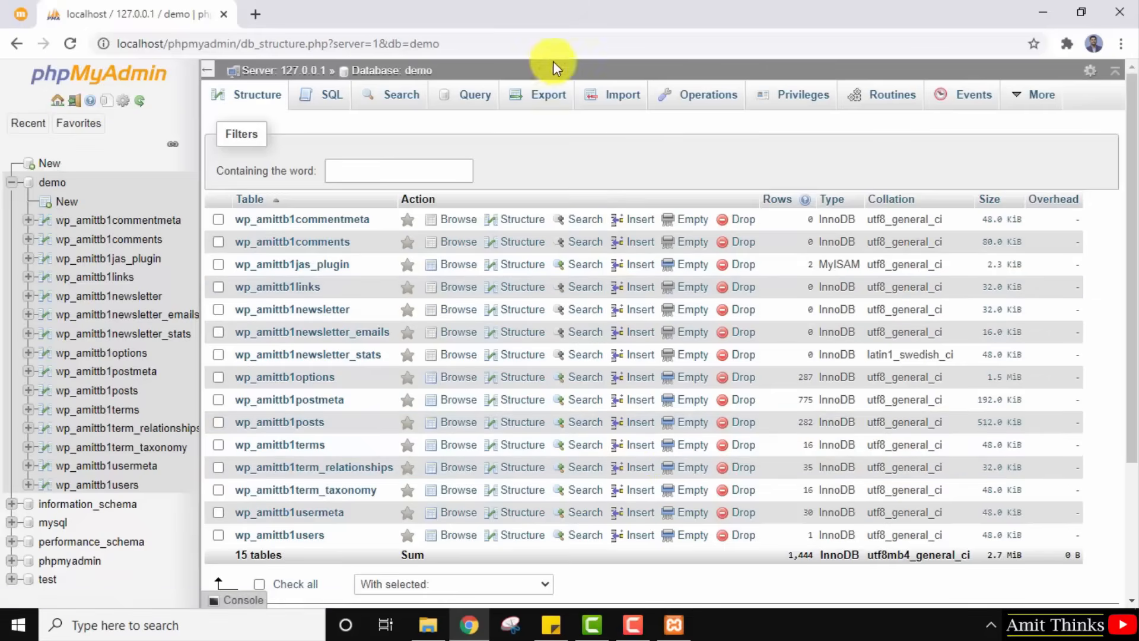
# Export the demo database using the Quick method and SQL format, downloading demo.sql.
pyautogui.click(544, 106)
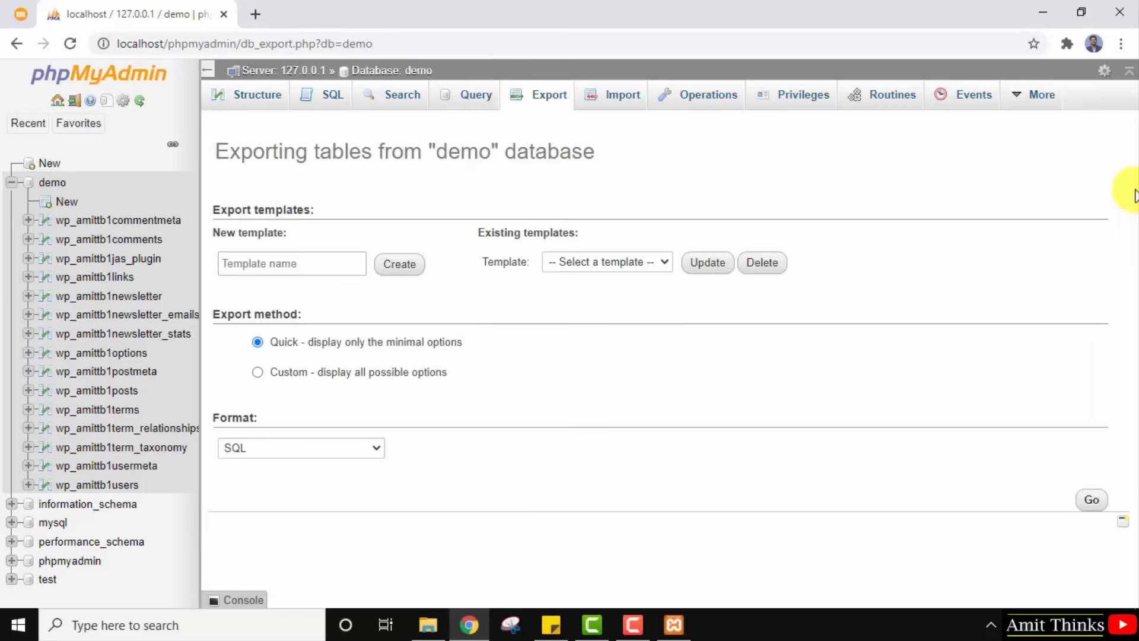
pyautogui.tripleClick(292, 150)
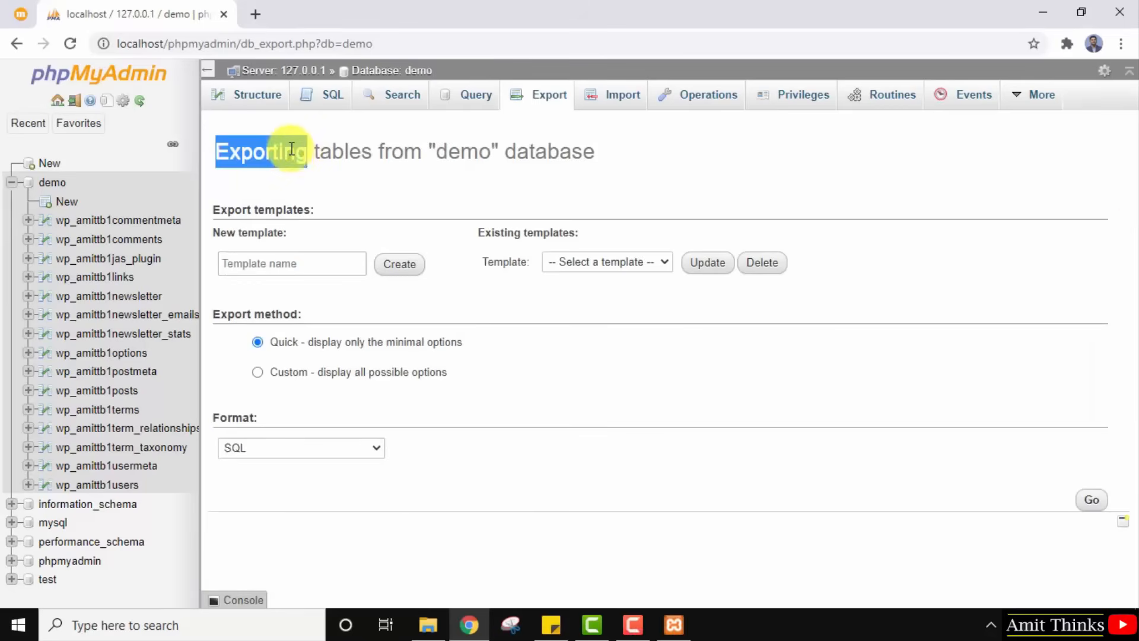
pyautogui.click(615, 193)
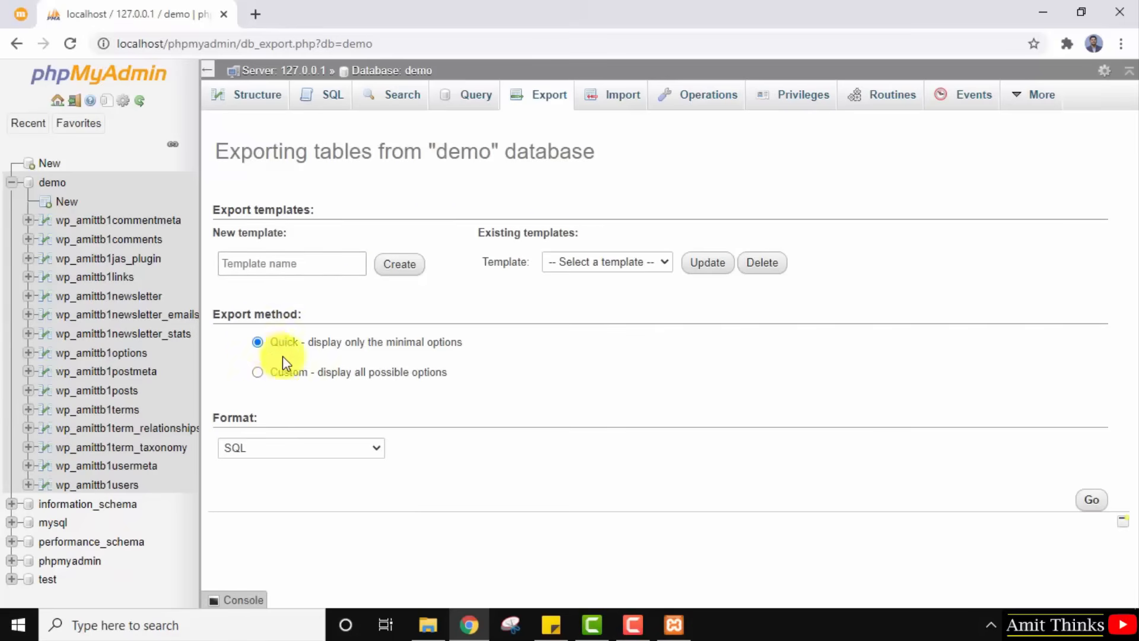
pyautogui.click(374, 447)
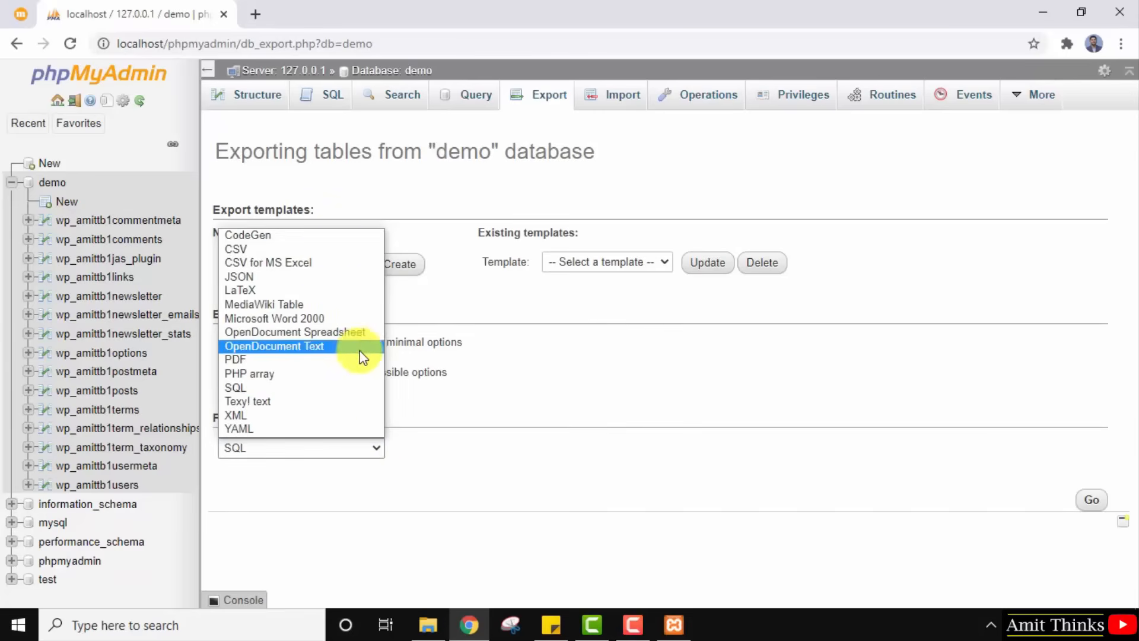
pyautogui.click(479, 456)
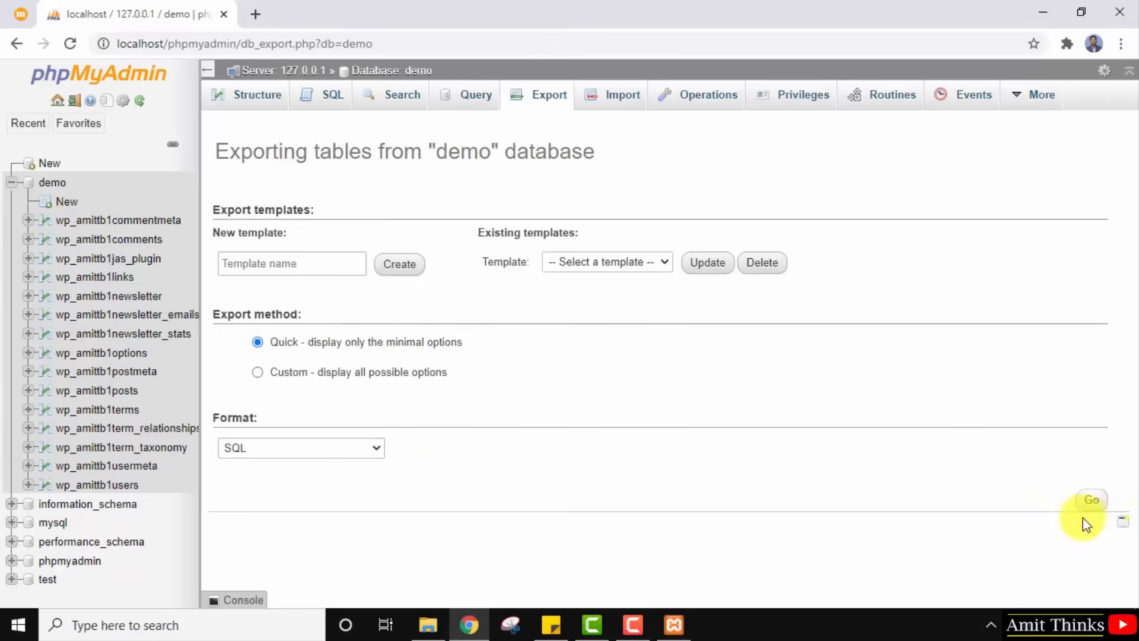
pyautogui.click(1096, 502)
pyautogui.click(1097, 501)
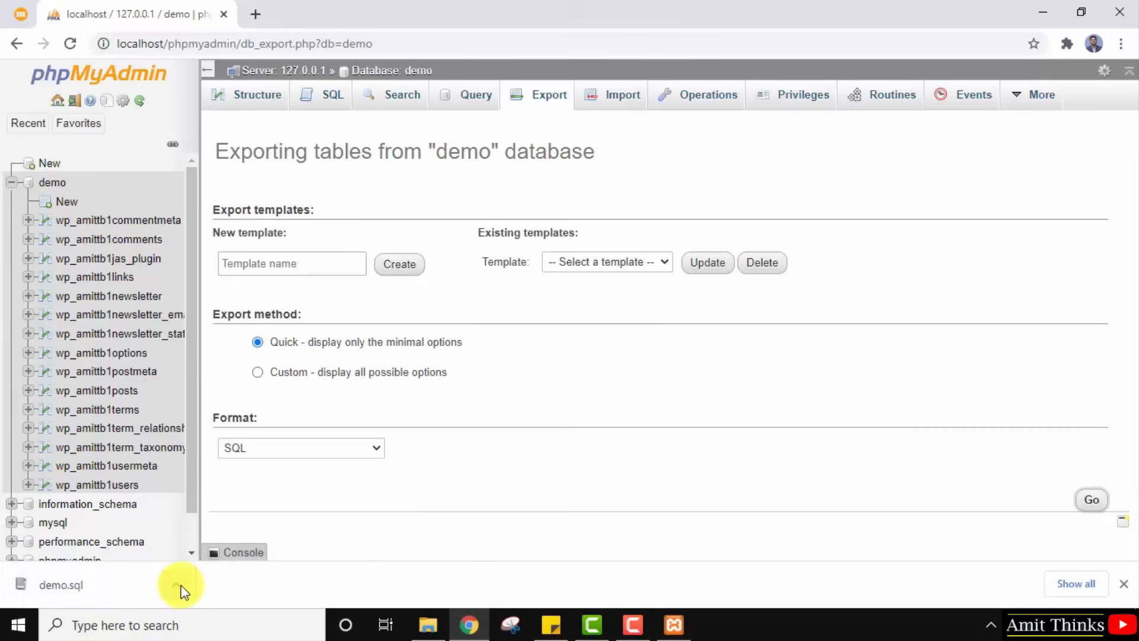
# Show the downloaded demo.sql in the Downloads folder and open it with Notepad++.
pyautogui.rightClick(146, 586)
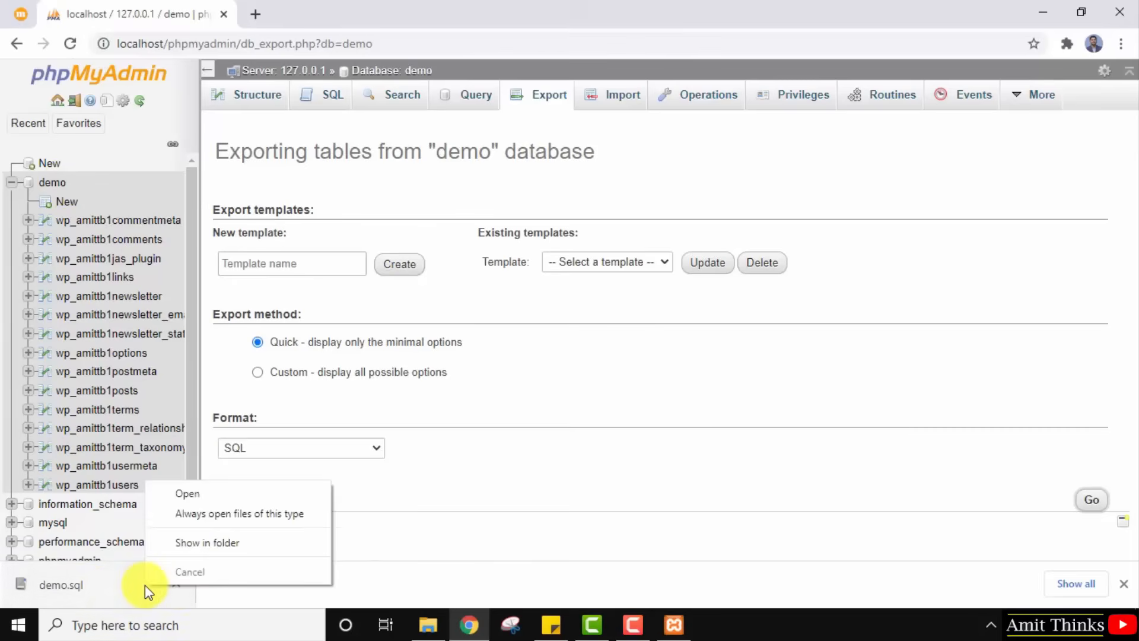
pyautogui.click(191, 545)
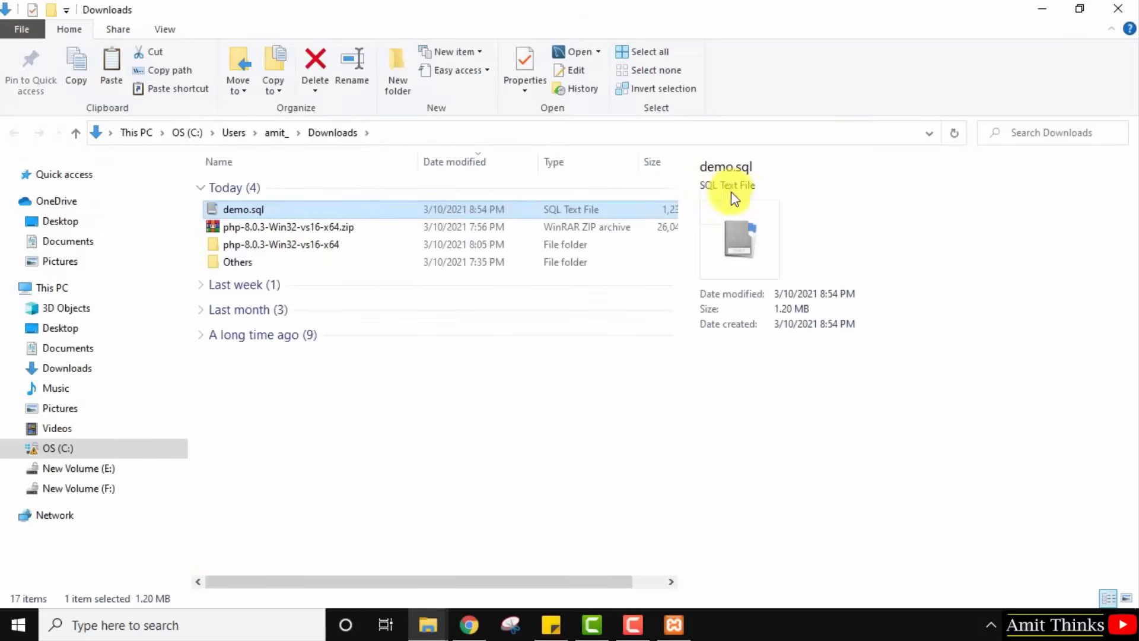
pyautogui.rightClick(276, 209)
pyautogui.click(350, 297)
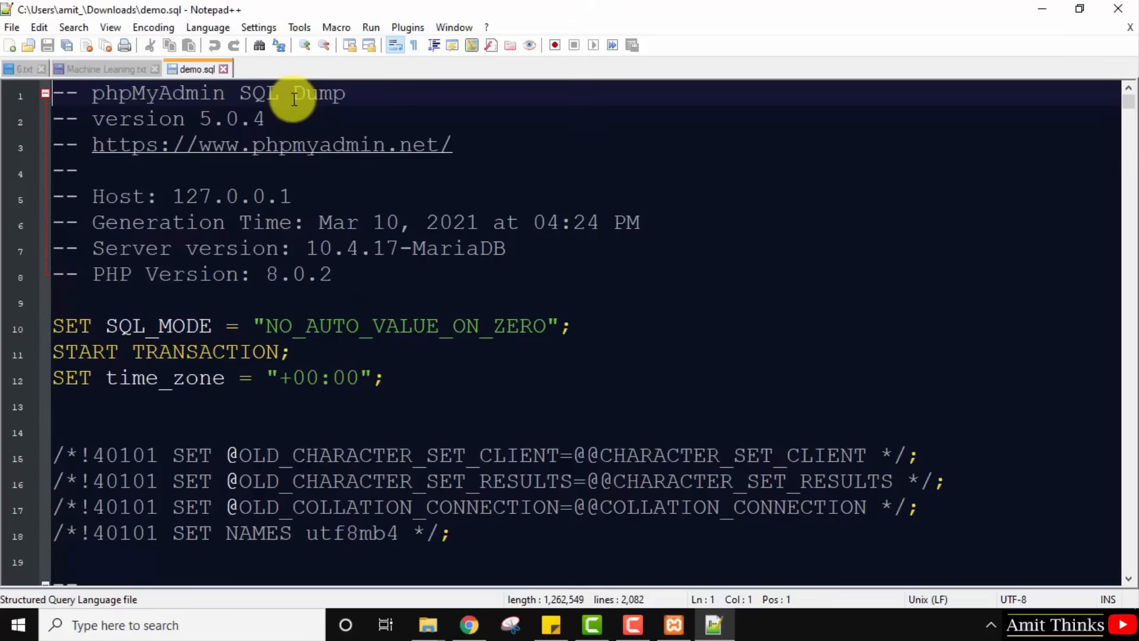
# Highlight 'Dump' in demo.sql's phpMyAdmin SQL Dump header, then deselect it.
pyautogui.moveTo(293, 95); pyautogui.dragTo(346, 96)
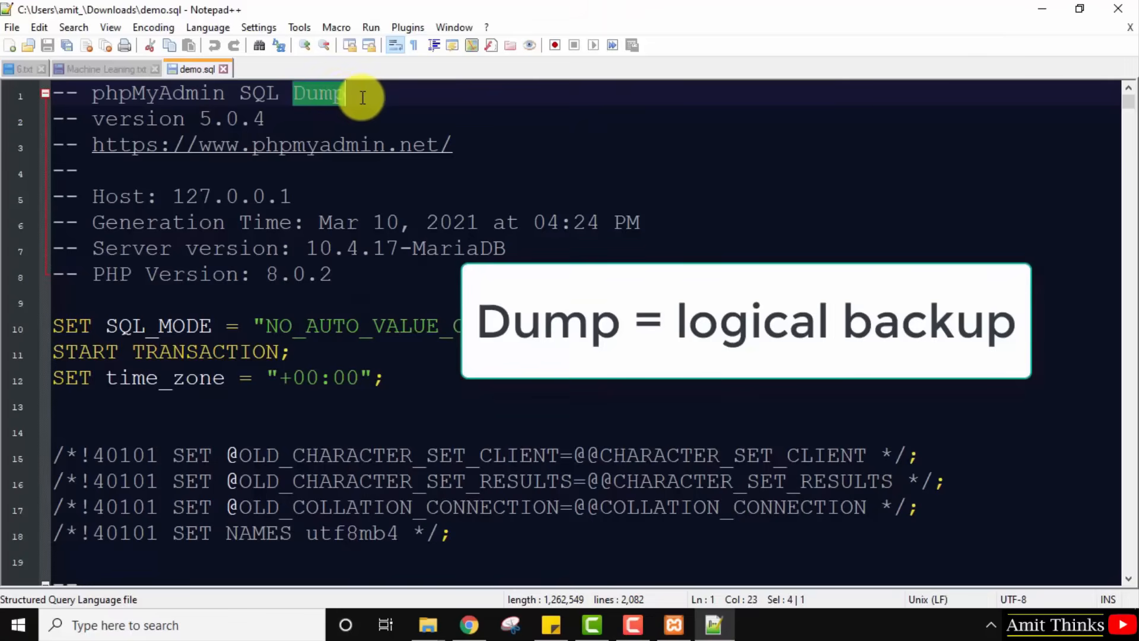
pyautogui.click(362, 98)
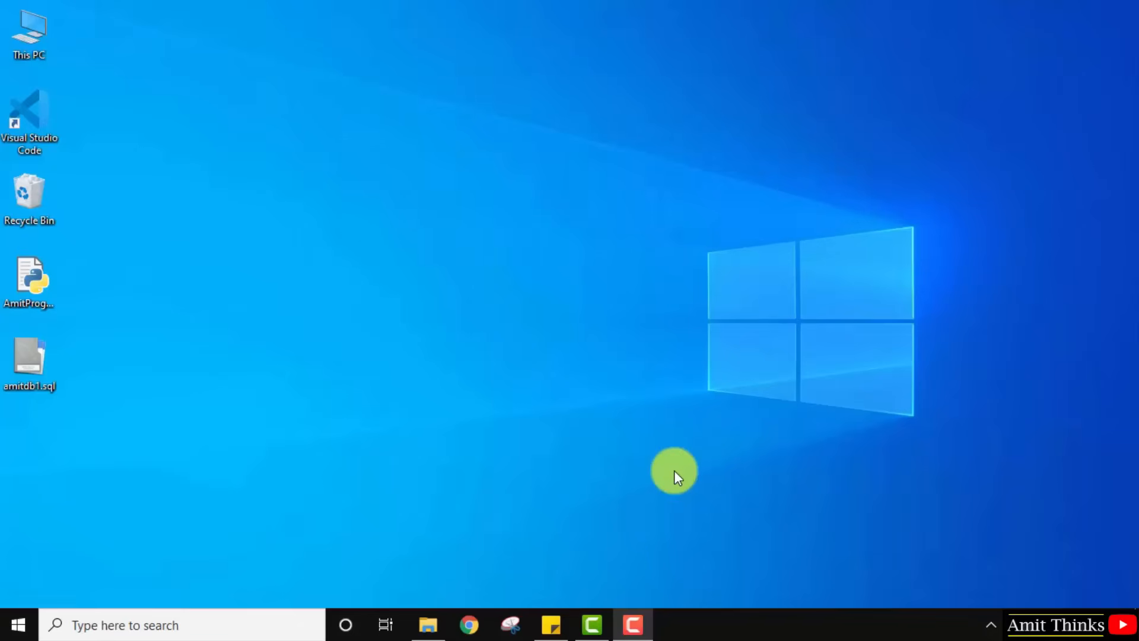
# Launch XAMPP Control Panel from a Start menu search for 'xampp'.
pyautogui.click(13, 630)
pyautogui.write('xampp')
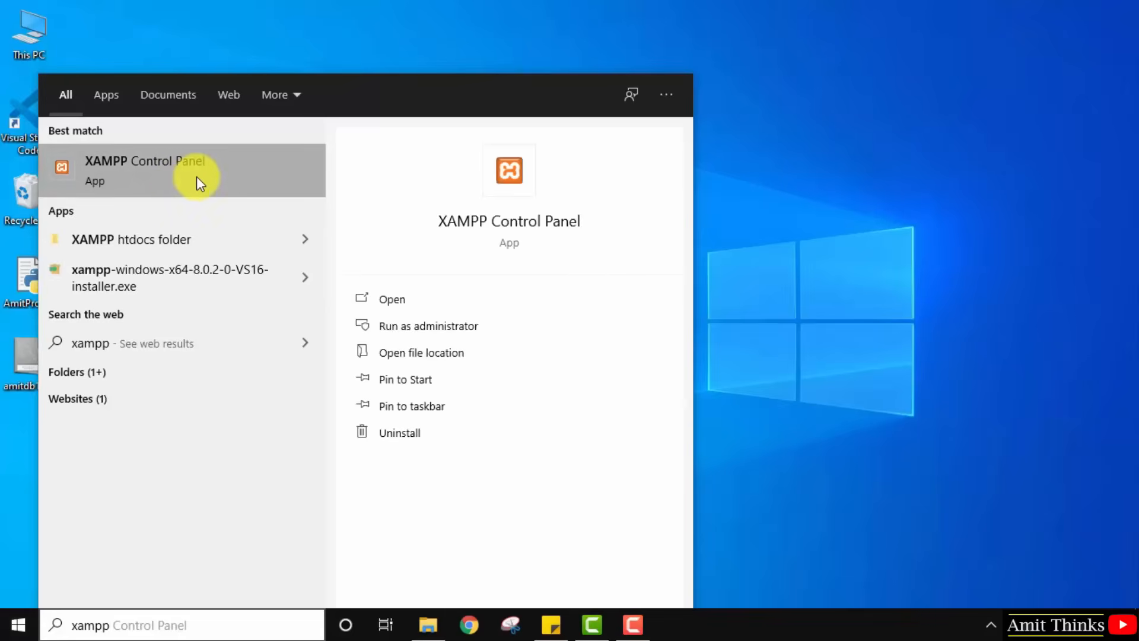
pyautogui.click(196, 177)
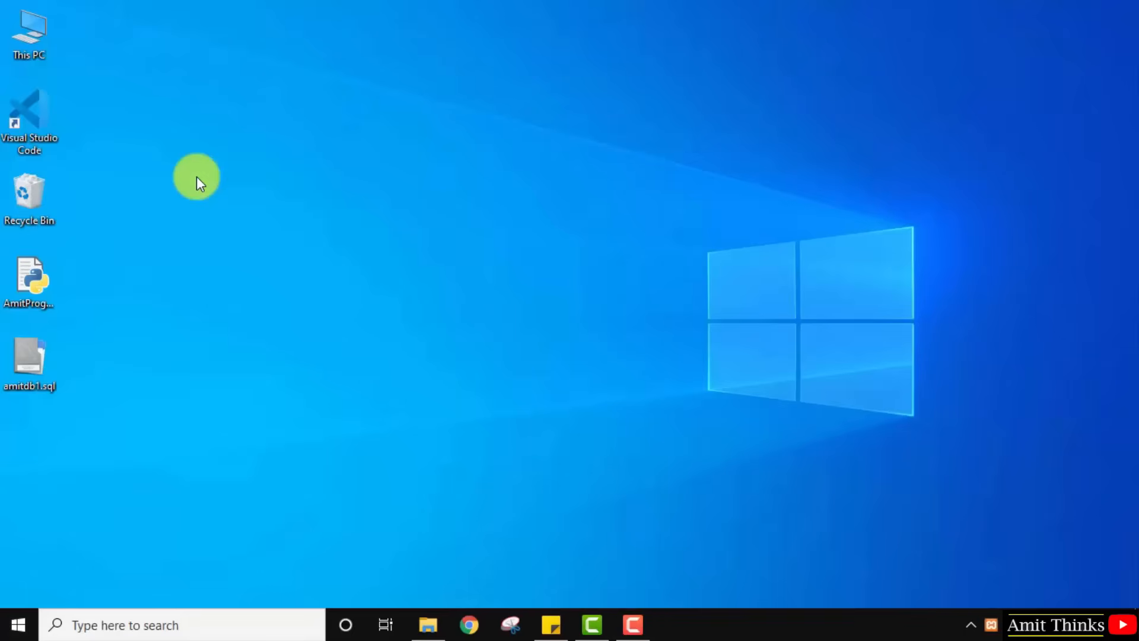
# Start Apache (ports 80, 443) and MySQL (port 3306), minimize the panel, and open Chrome.
pyautogui.click(290, 95)
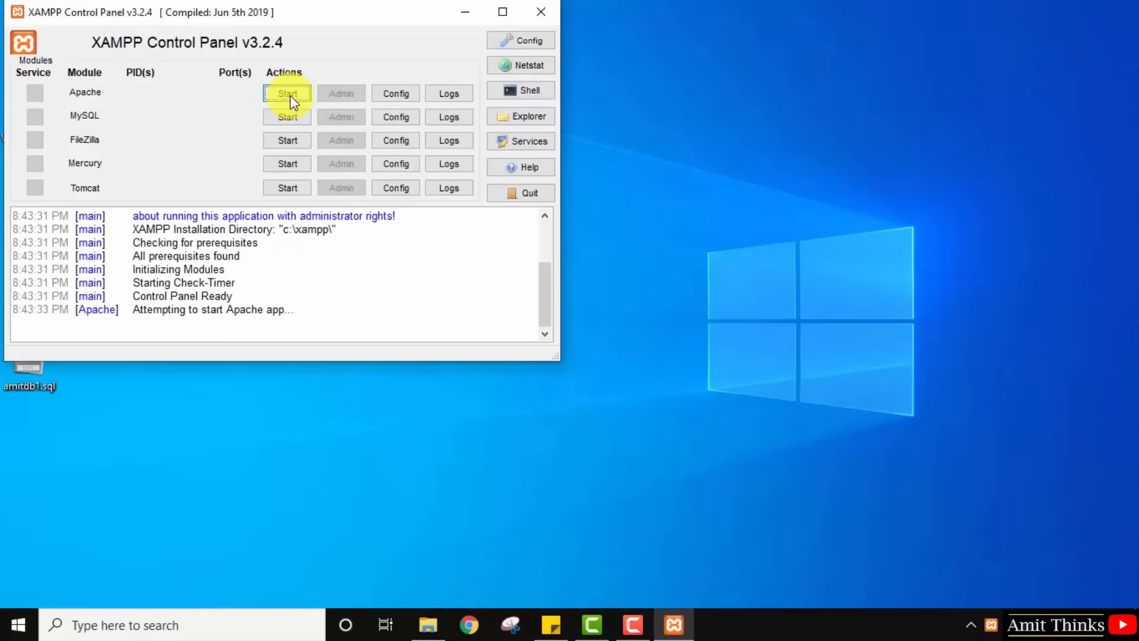
pyautogui.click(287, 116)
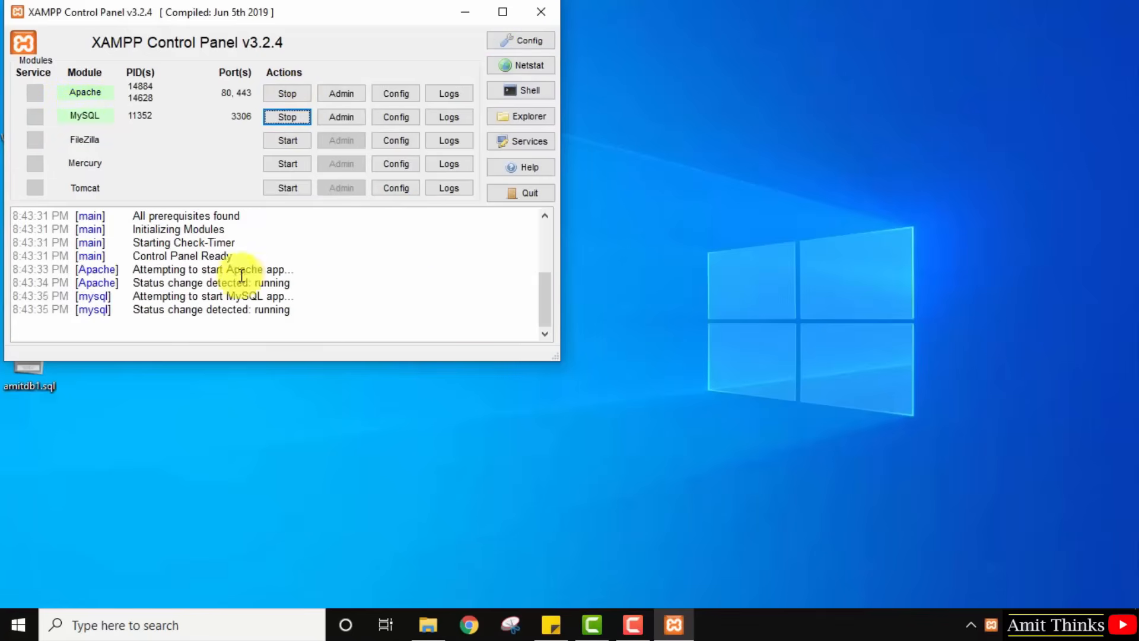
pyautogui.doubleClick(272, 284)
pyautogui.doubleClick(274, 309)
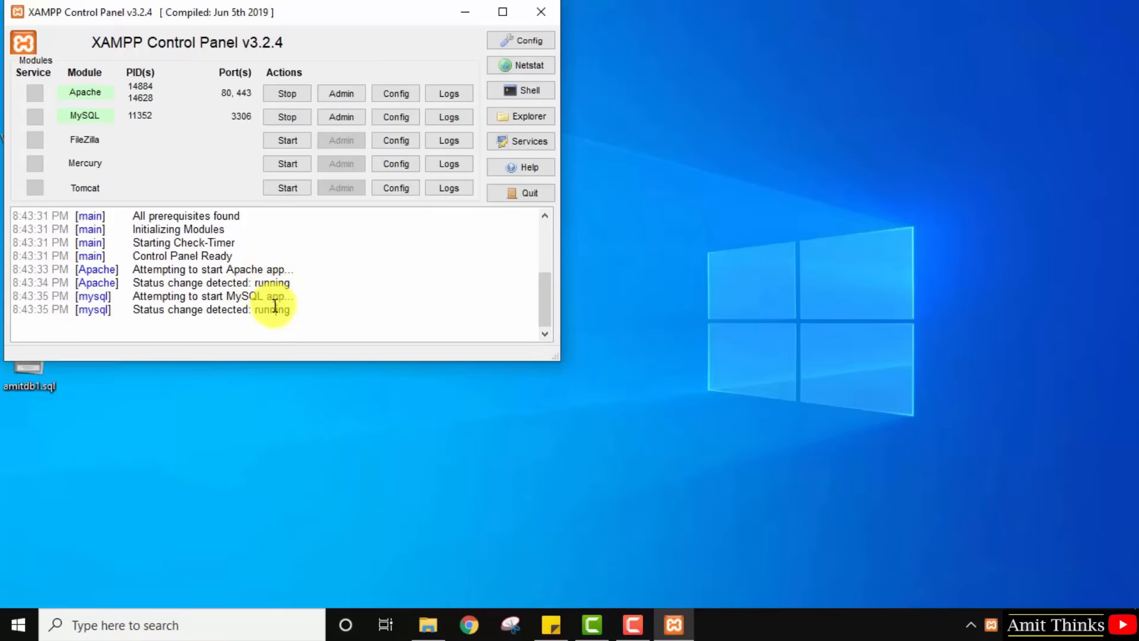
pyautogui.click(337, 299)
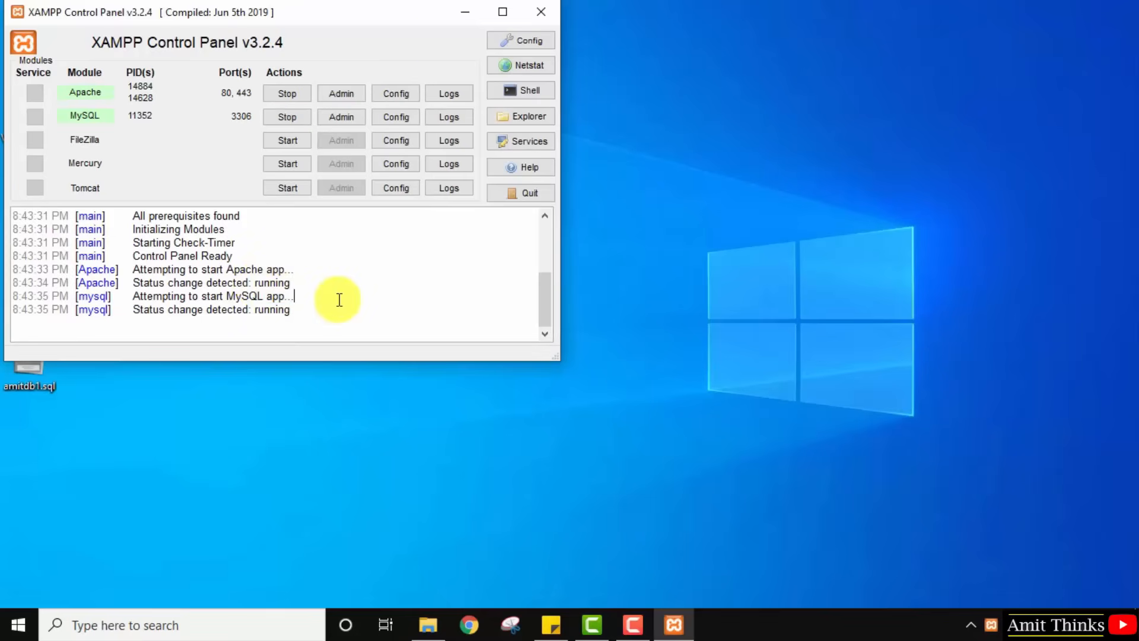
pyautogui.click(477, 15)
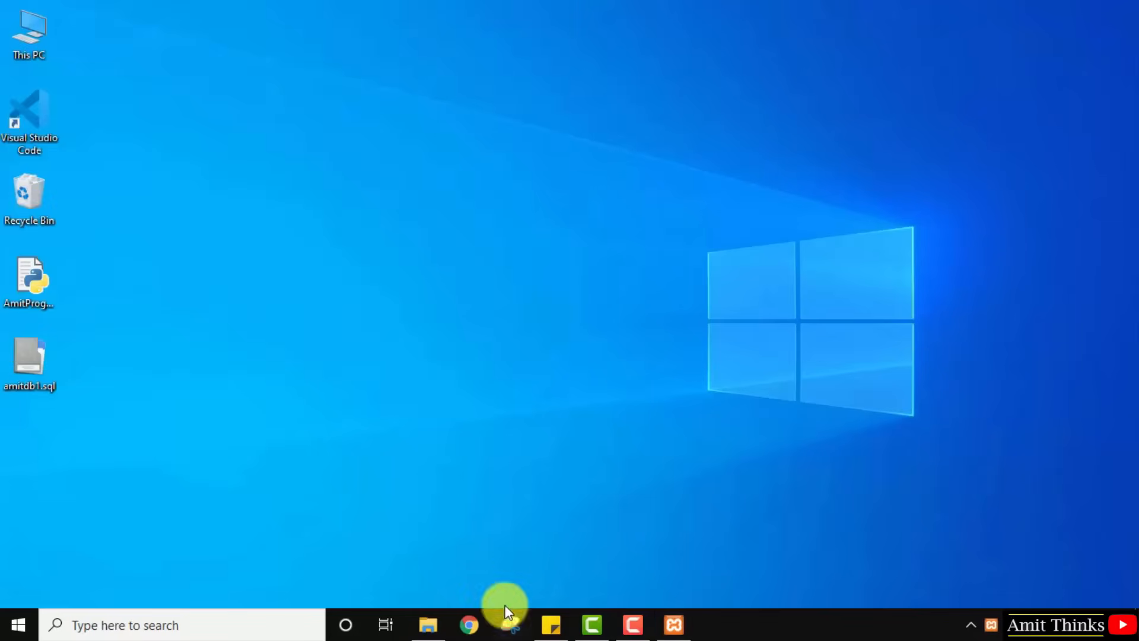
pyautogui.click(480, 636)
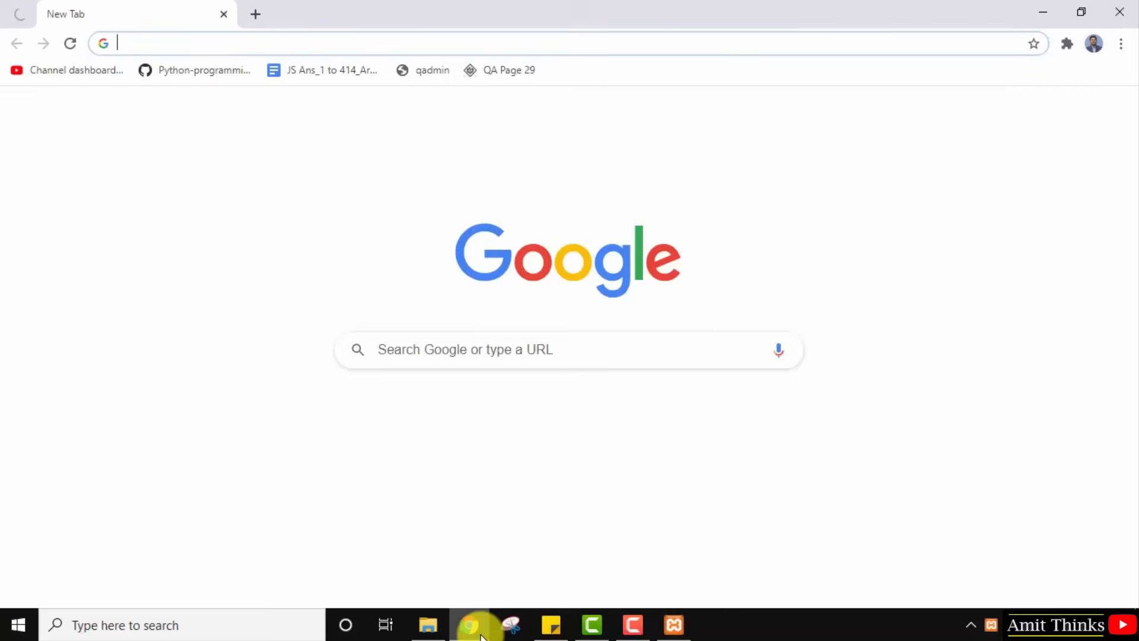
# Load localhost and open phpMyAdmin's server home page, which lists no demo database.
pyautogui.write('localhost')
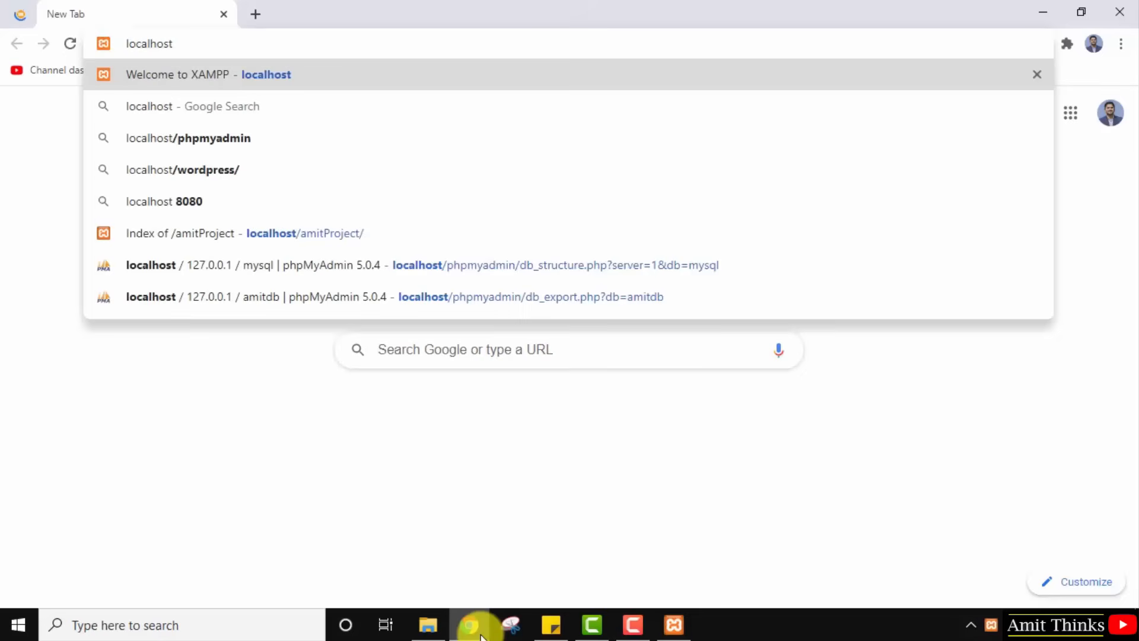
pyautogui.press('Return')
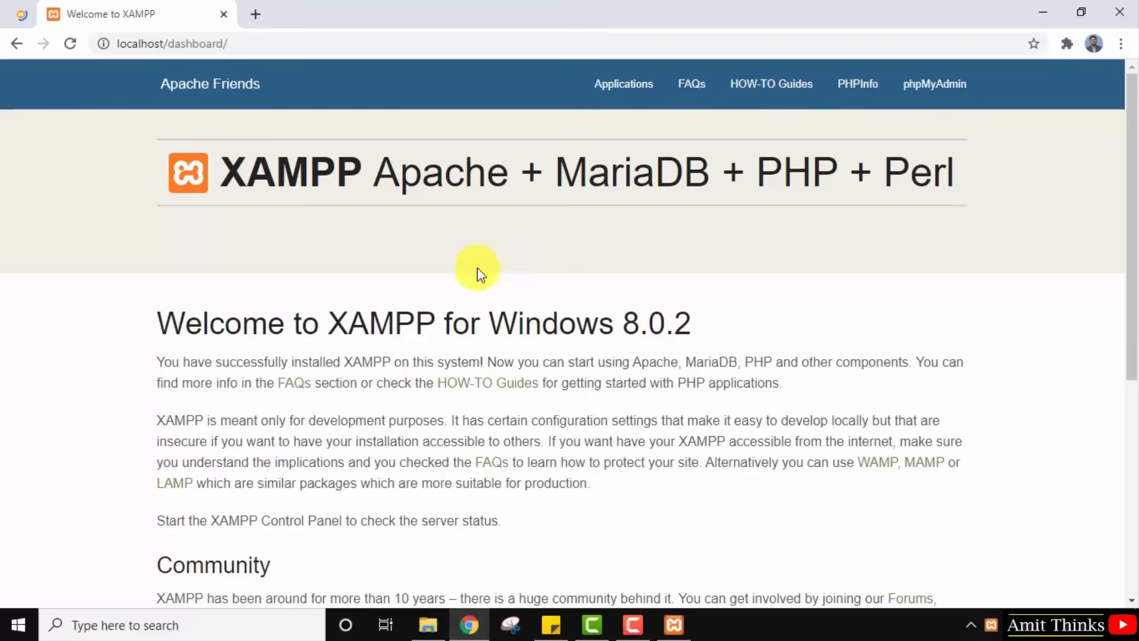
pyautogui.moveTo(698, 177)
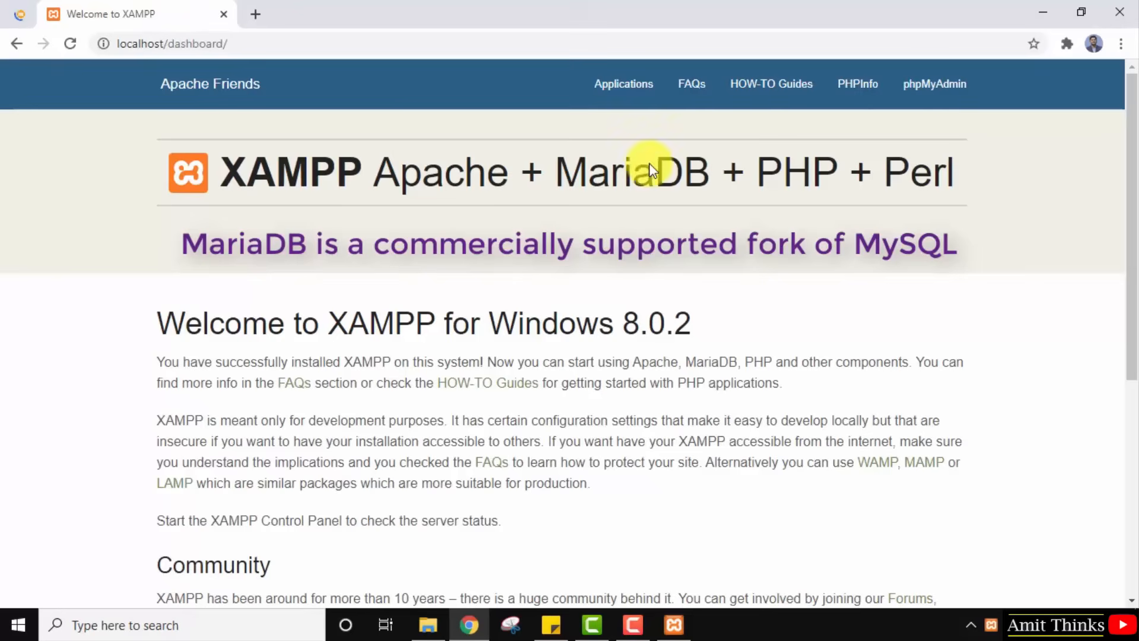
pyautogui.click(947, 91)
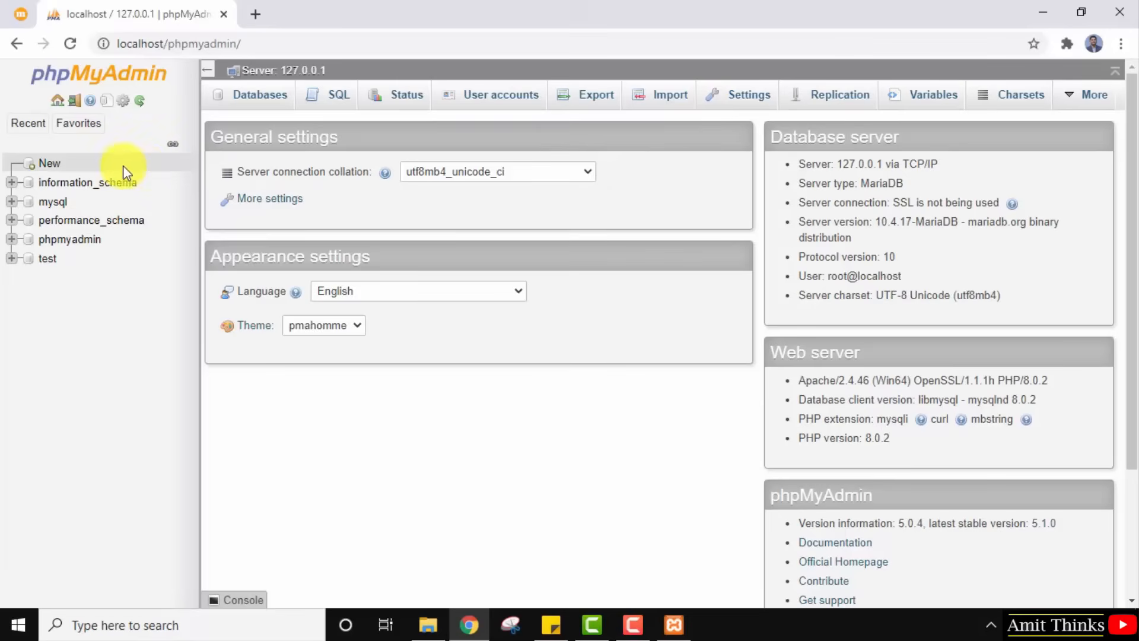
# Create a new database named 'Demo' and note its 'no tables found' message.
pyautogui.click(60, 174)
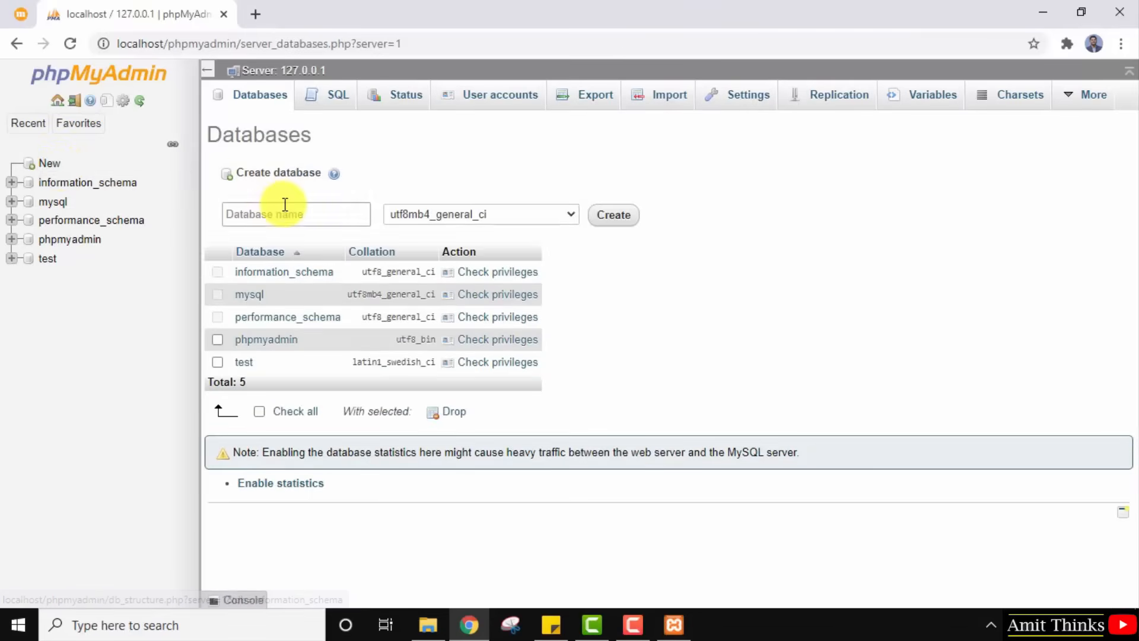
pyautogui.click(285, 204)
pyautogui.write('Demo')
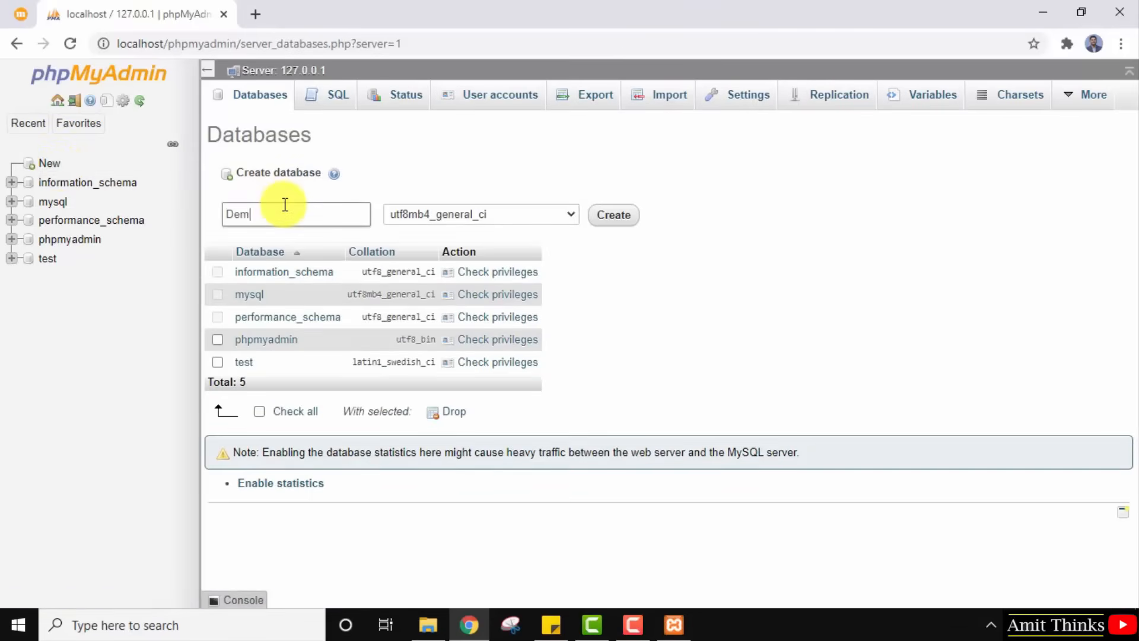
pyautogui.click(615, 217)
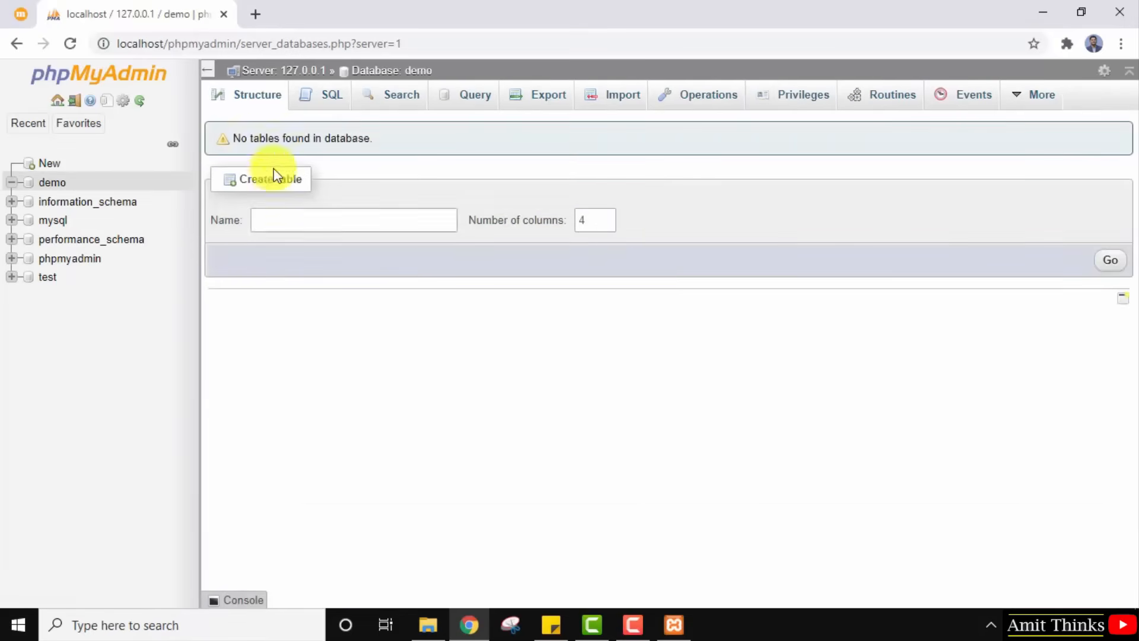
pyautogui.moveTo(236, 139); pyautogui.dragTo(382, 145)
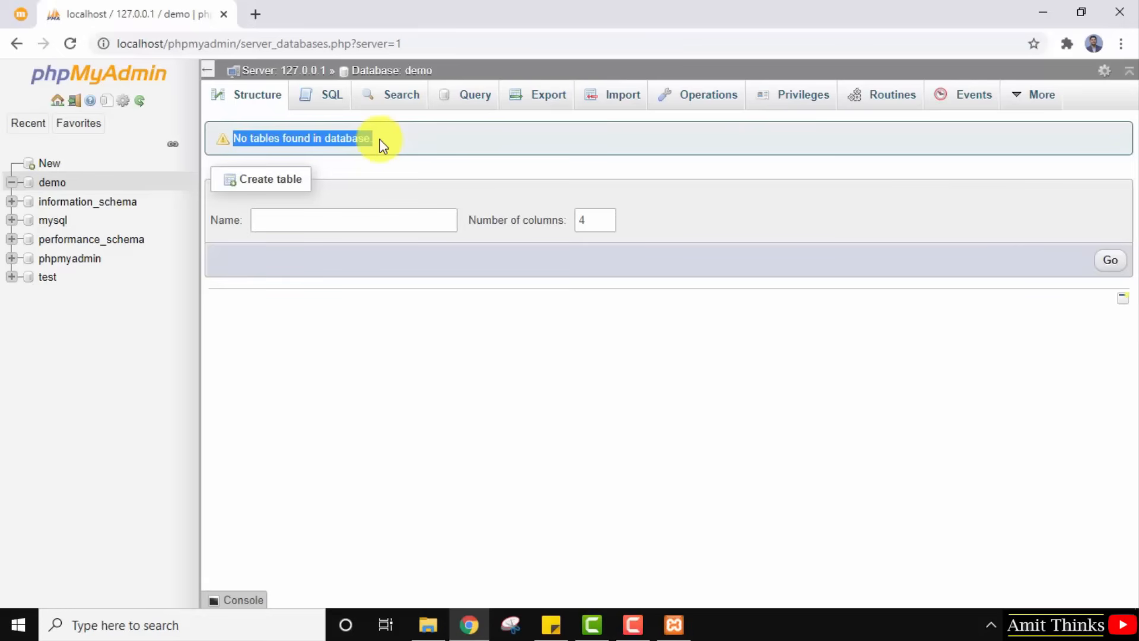
pyautogui.click(381, 145)
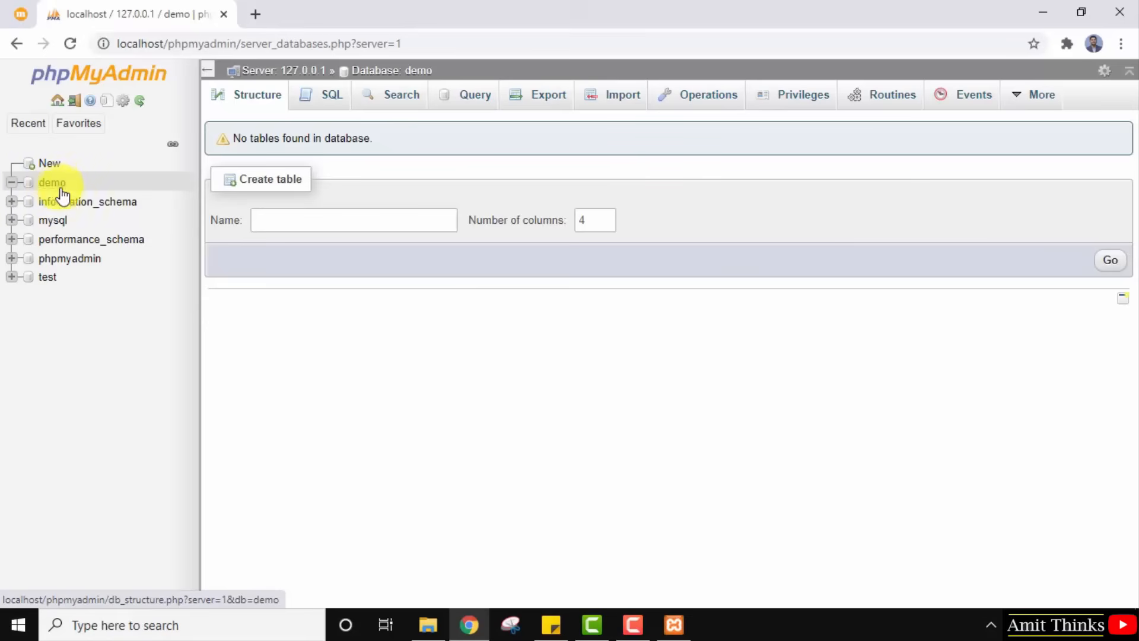
# Open the demo database's Import page and highlight the .sql.zip file-type example.
pyautogui.click(632, 95)
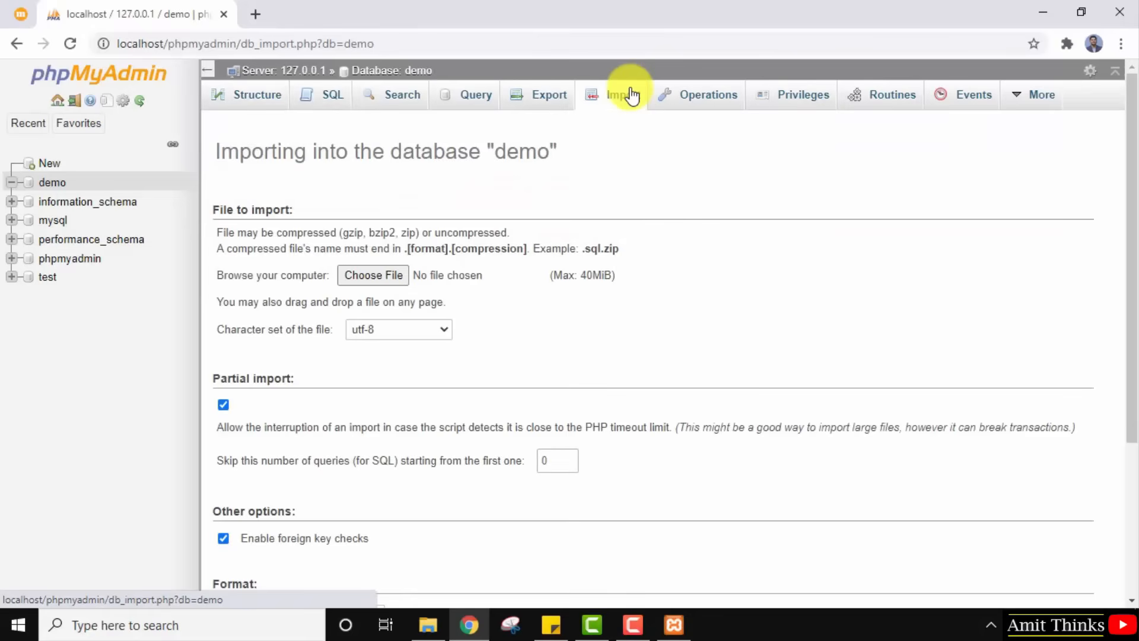
pyautogui.tripleClick(232, 210)
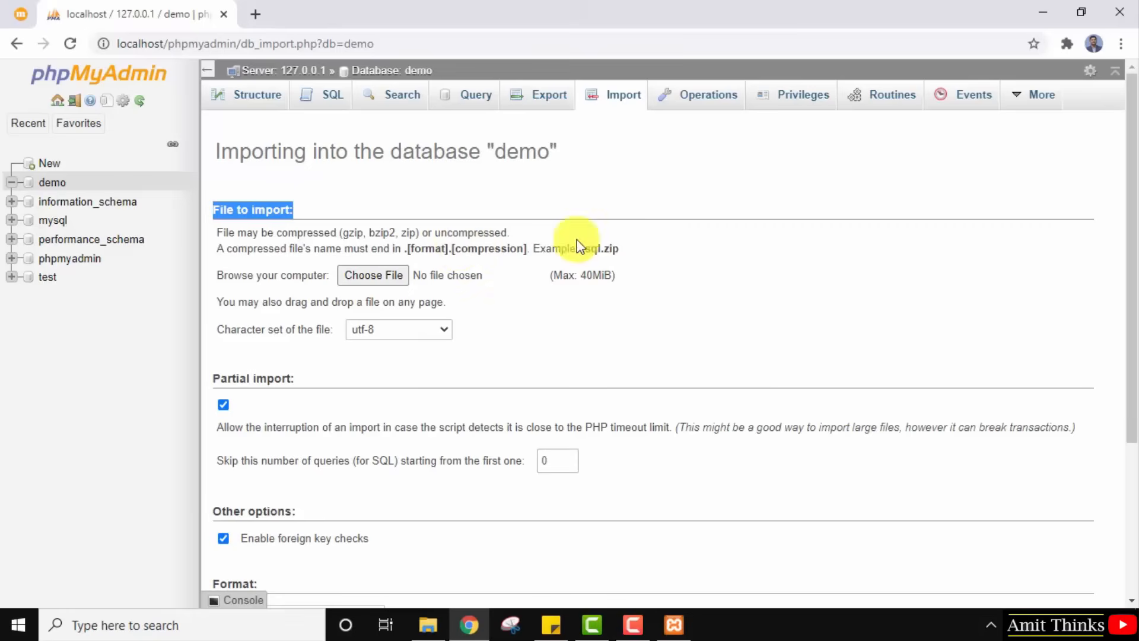
pyautogui.moveTo(583, 250); pyautogui.dragTo(624, 254)
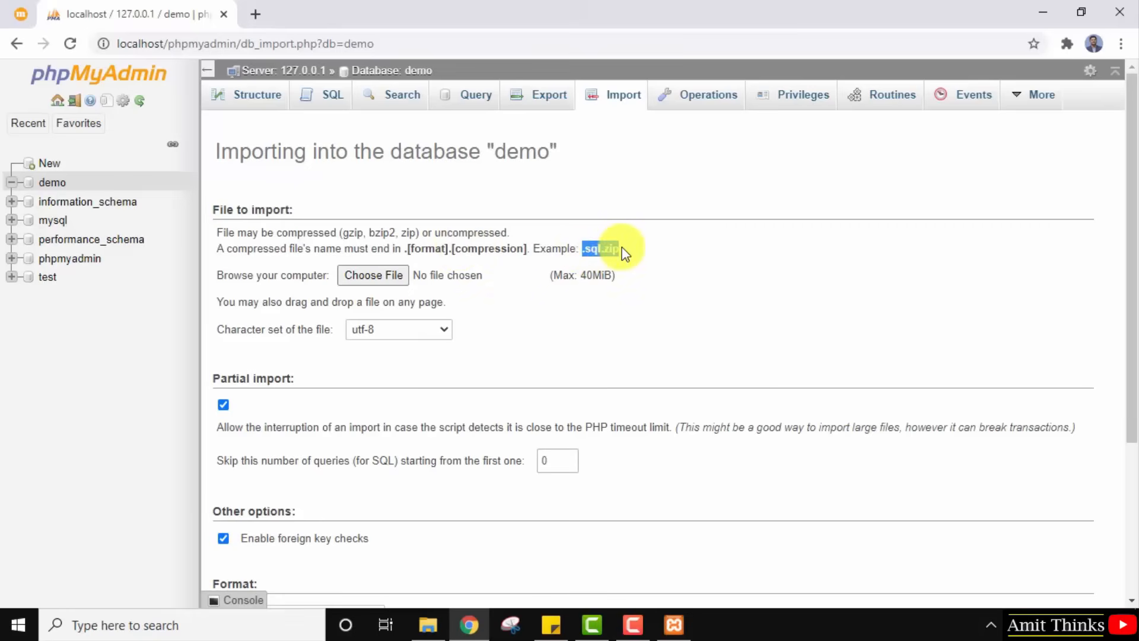
pyautogui.click(622, 248)
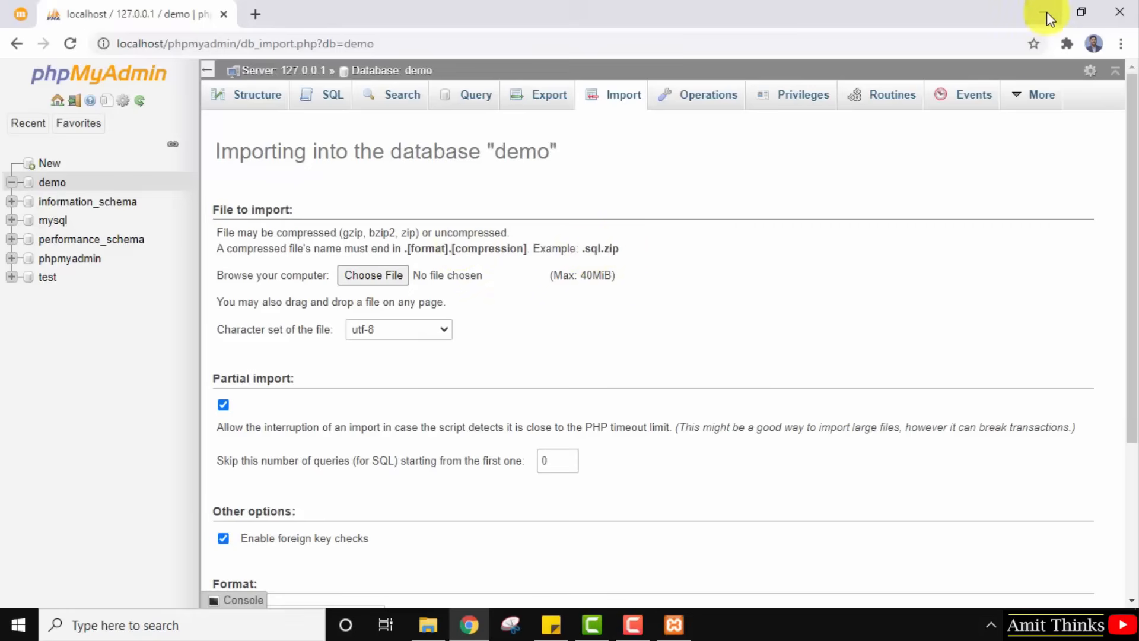
# Minimize Chrome to reach the desktop after briefly revisiting the import page.
pyautogui.click(1046, 12)
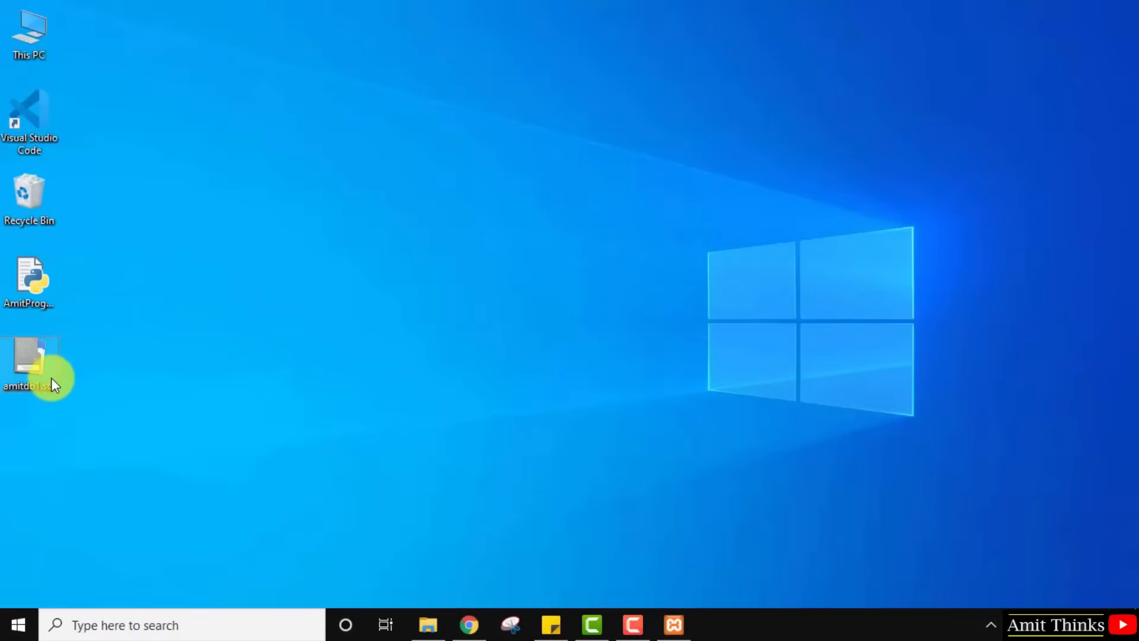
pyautogui.click(474, 624)
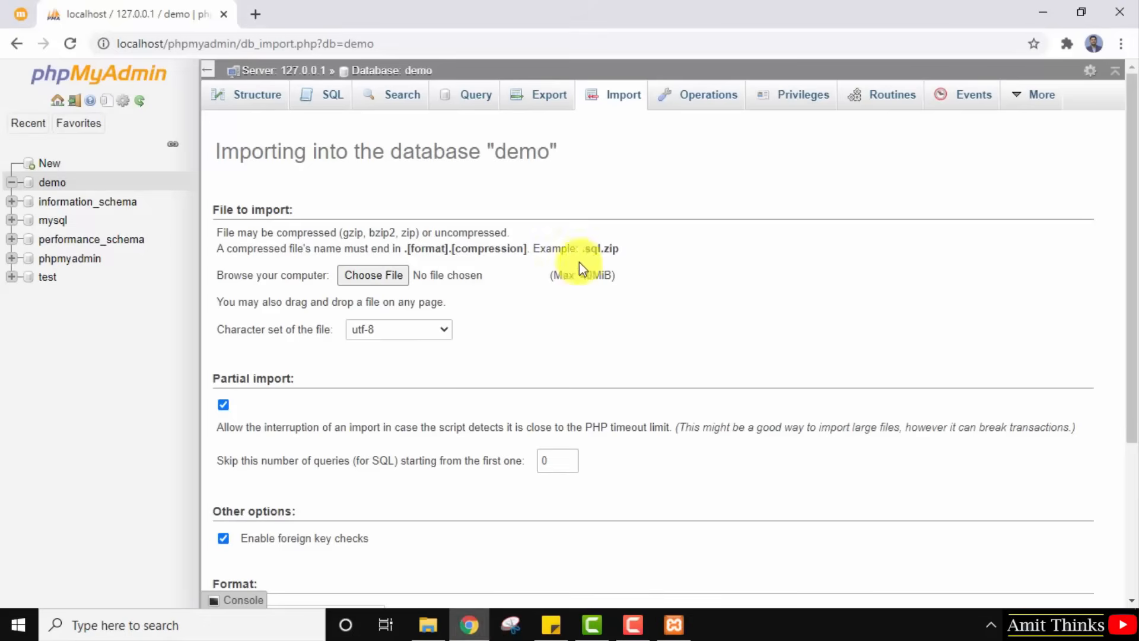
pyautogui.moveTo(579, 250); pyautogui.dragTo(635, 249)
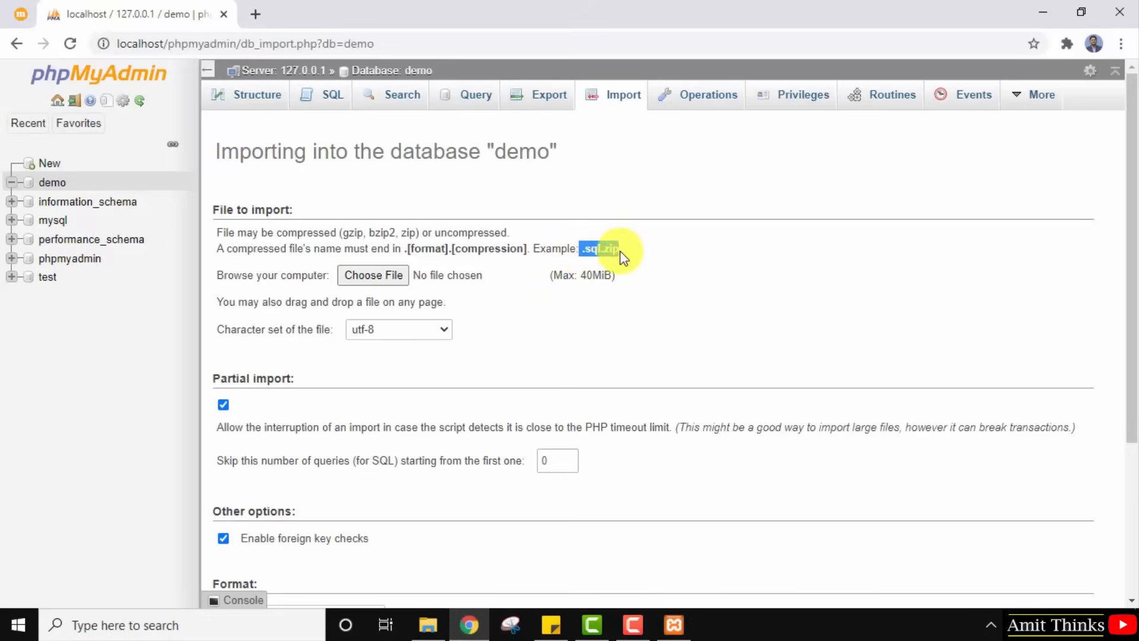
pyautogui.click(620, 251)
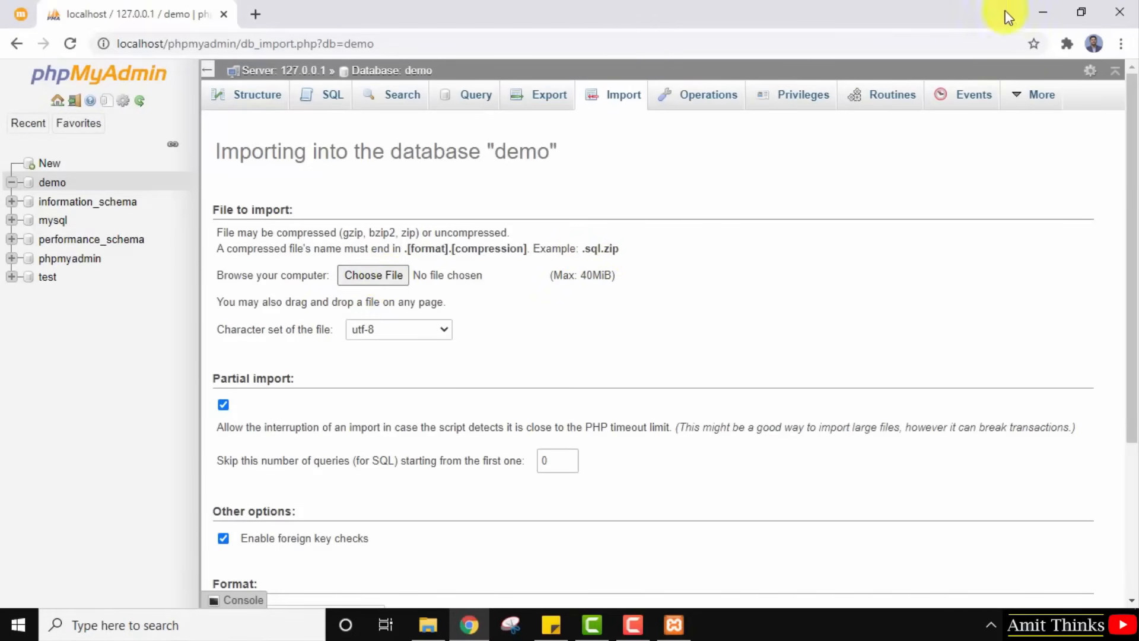
pyautogui.click(1043, 12)
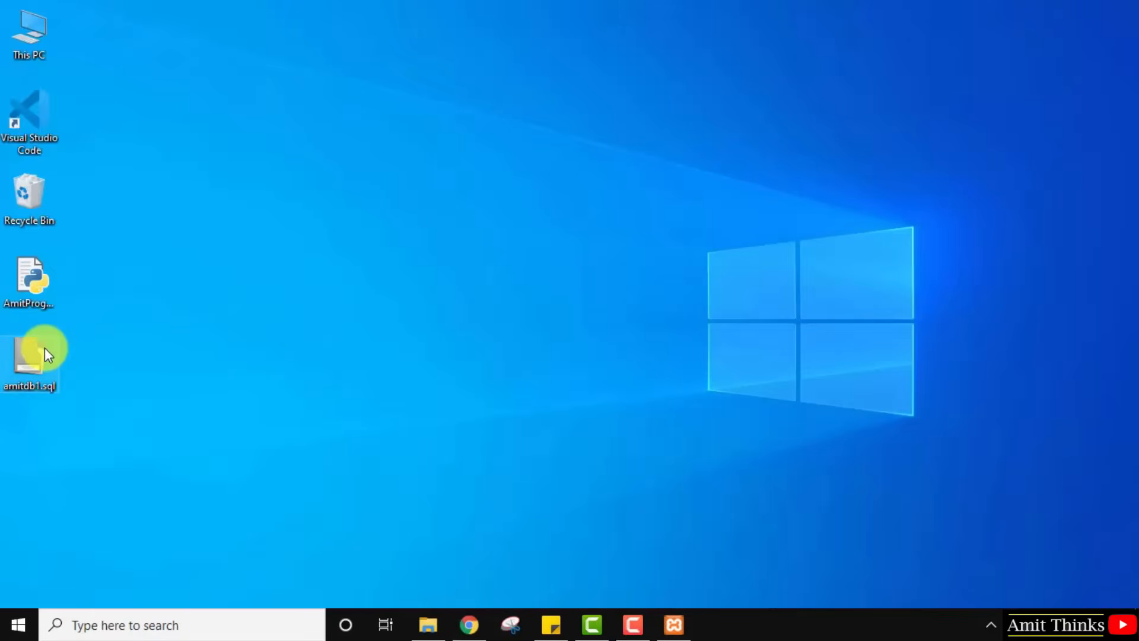
# Compress amitdb1.sql into a zipped folder named amitdb1.zip on the desktop.
pyautogui.rightClick(45, 349)
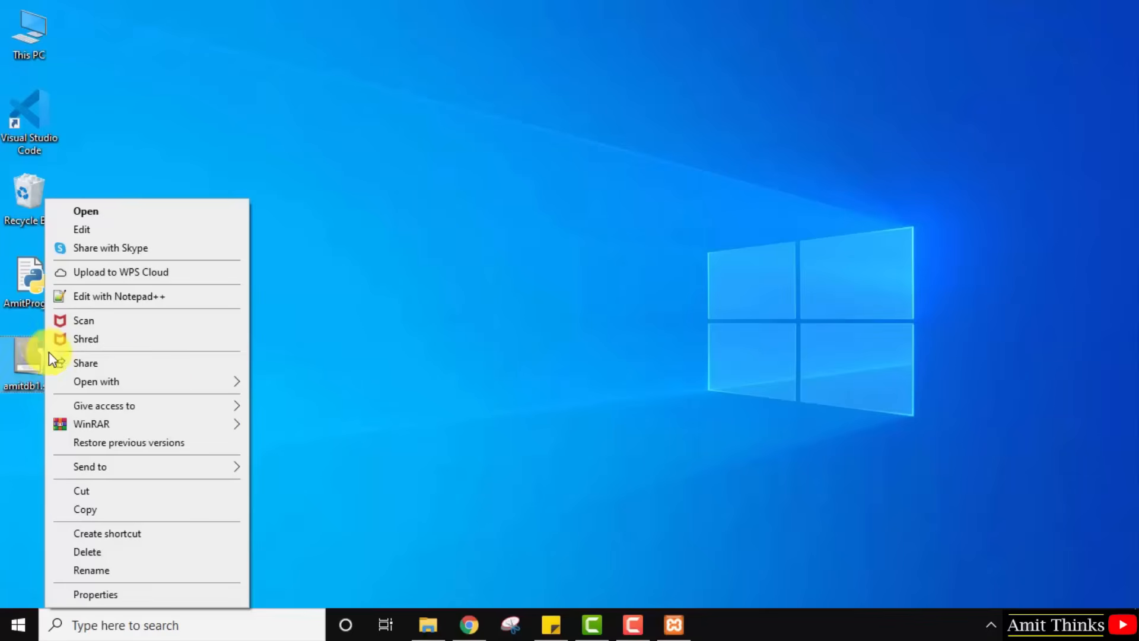
pyautogui.moveTo(204, 468)
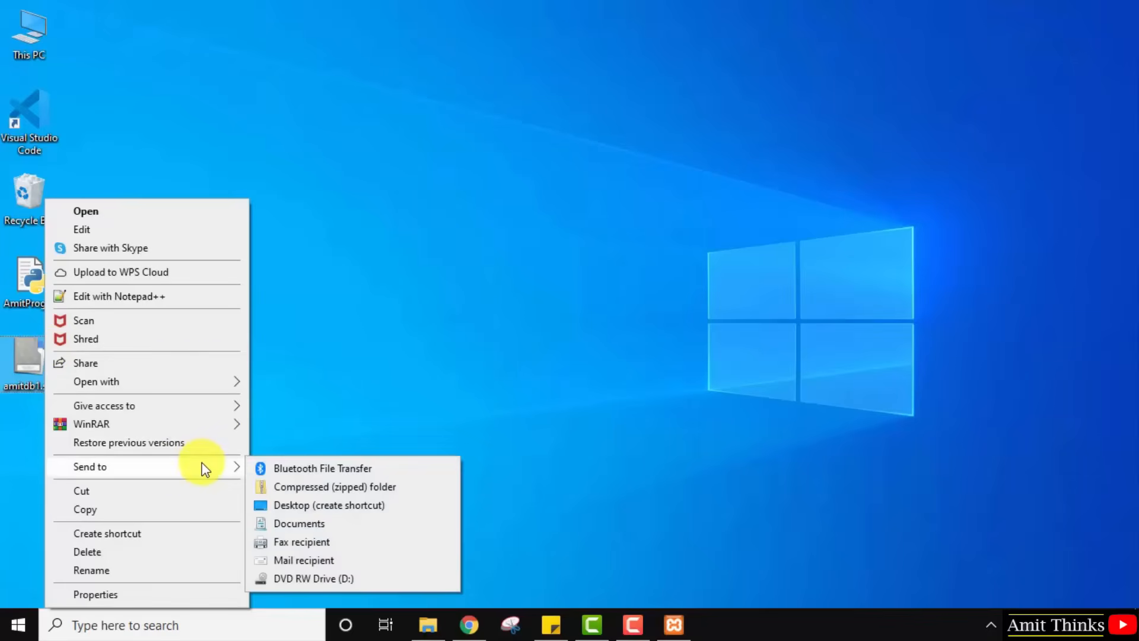
pyautogui.click(329, 486)
pyautogui.press('Return')
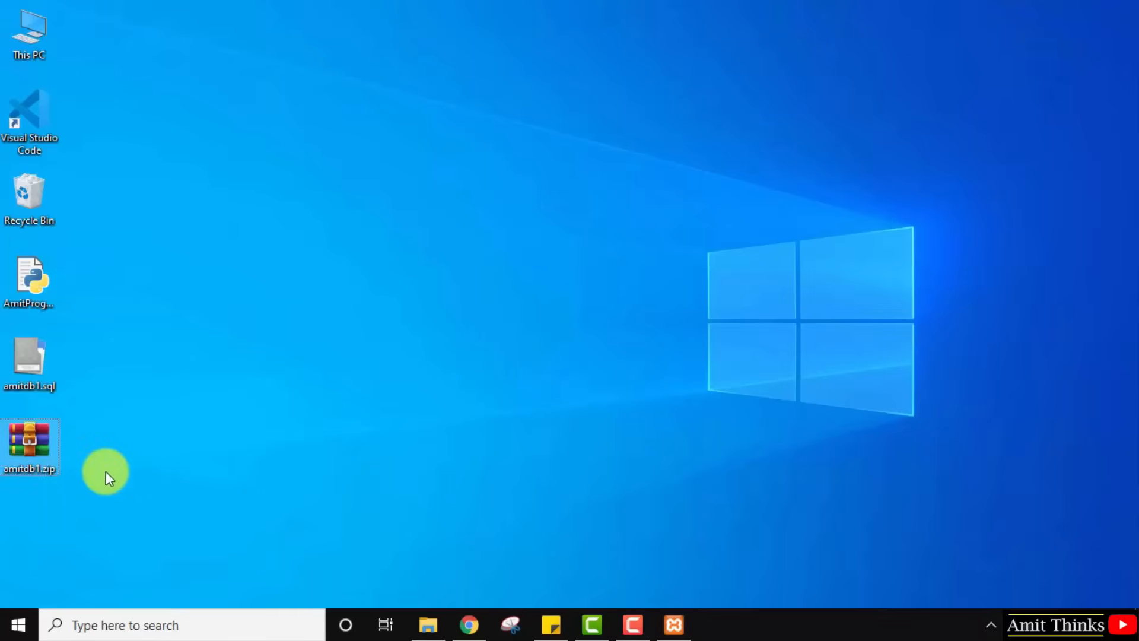
pyautogui.click(30, 481)
# Keep the amitdb1.zip name unchanged and go back to the phpMyAdmin import page.
pyautogui.rightClick(47, 474)
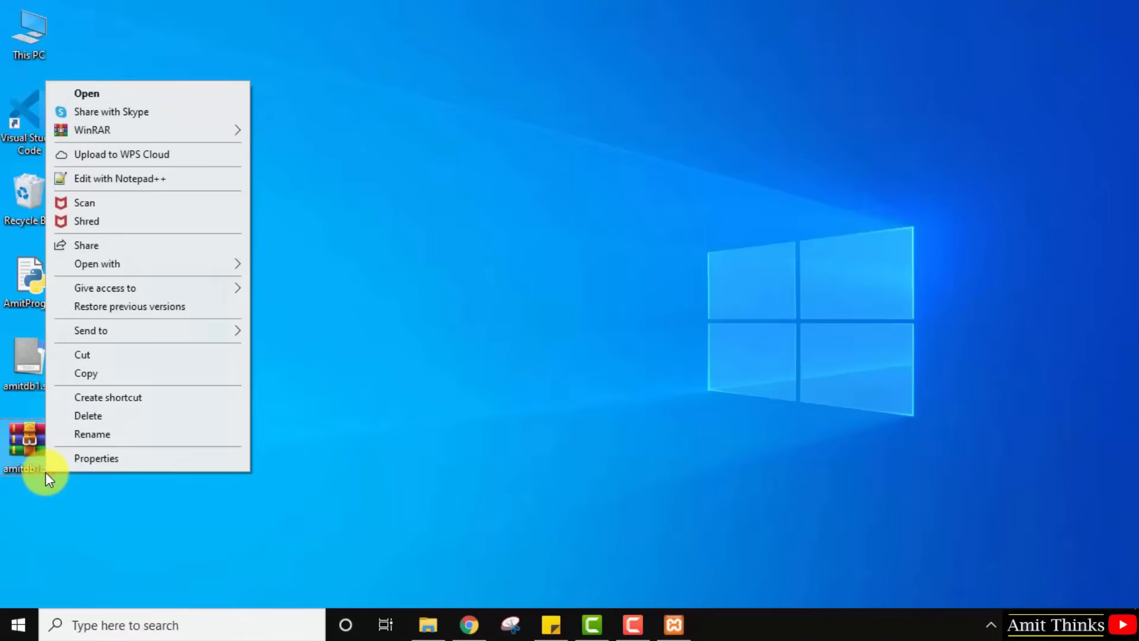
pyautogui.click(94, 437)
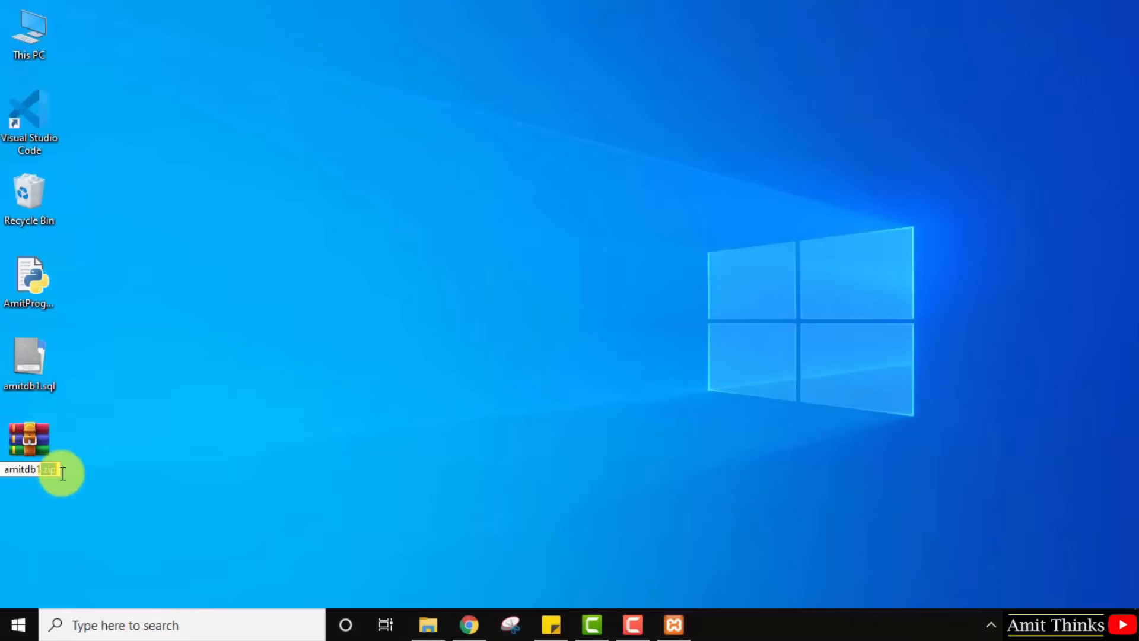
pyautogui.press('Return')
pyautogui.click(470, 628)
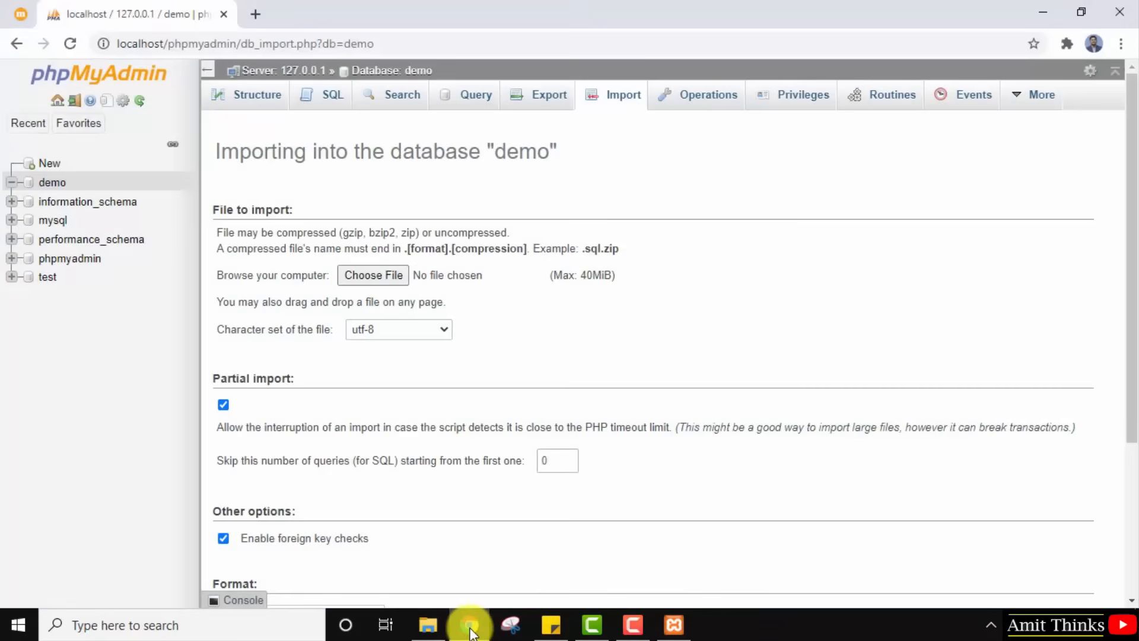
# Choose amitdb1.zip as the import file and run the import into demo, executing 84 queries.
pyautogui.click(373, 275)
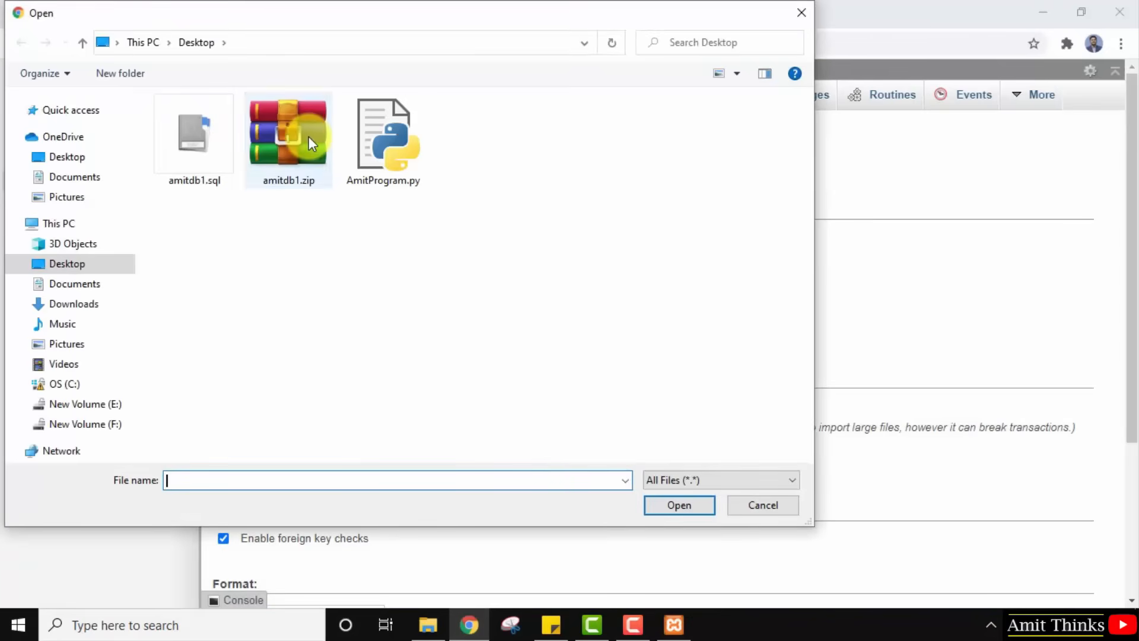
pyautogui.click(309, 140)
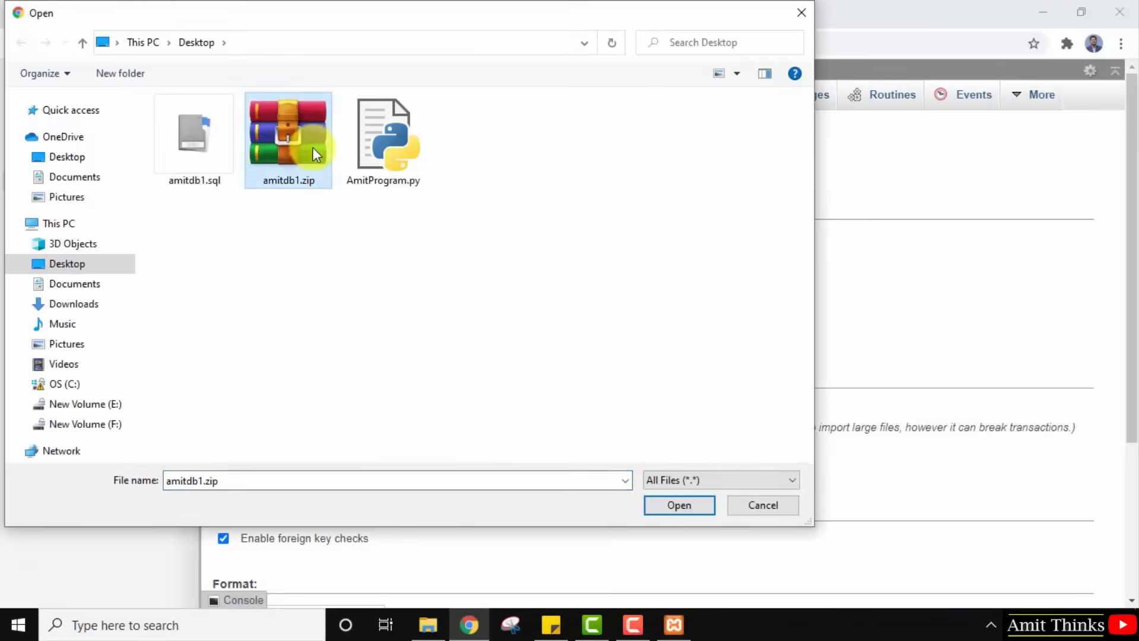
pyautogui.click(678, 505)
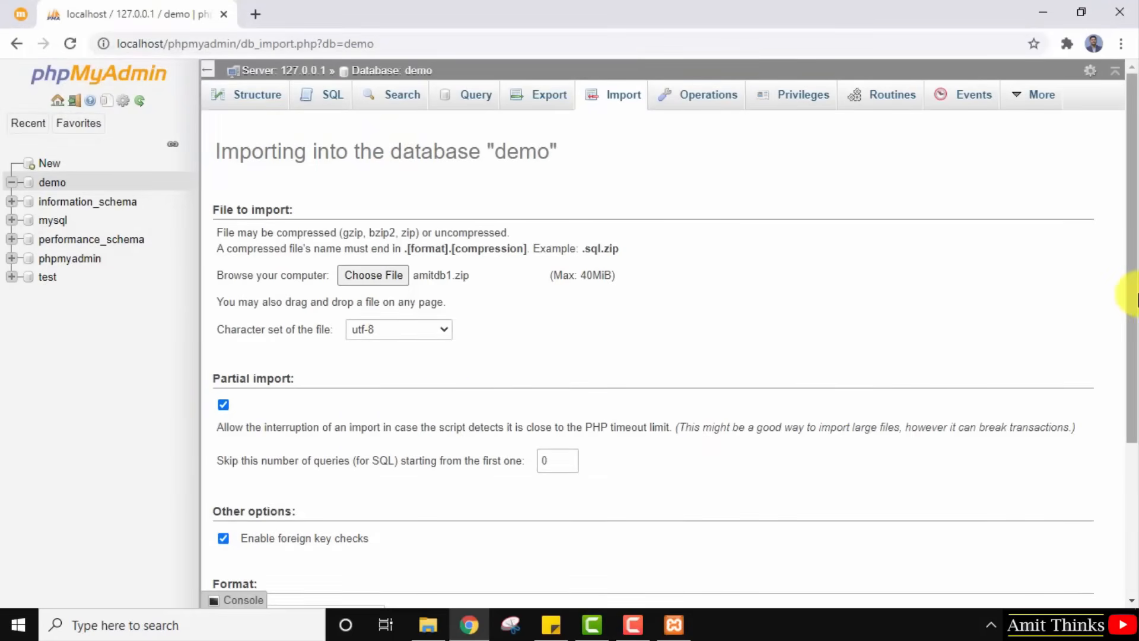
pyautogui.moveTo(1135, 298); pyautogui.dragTo(1136, 449)
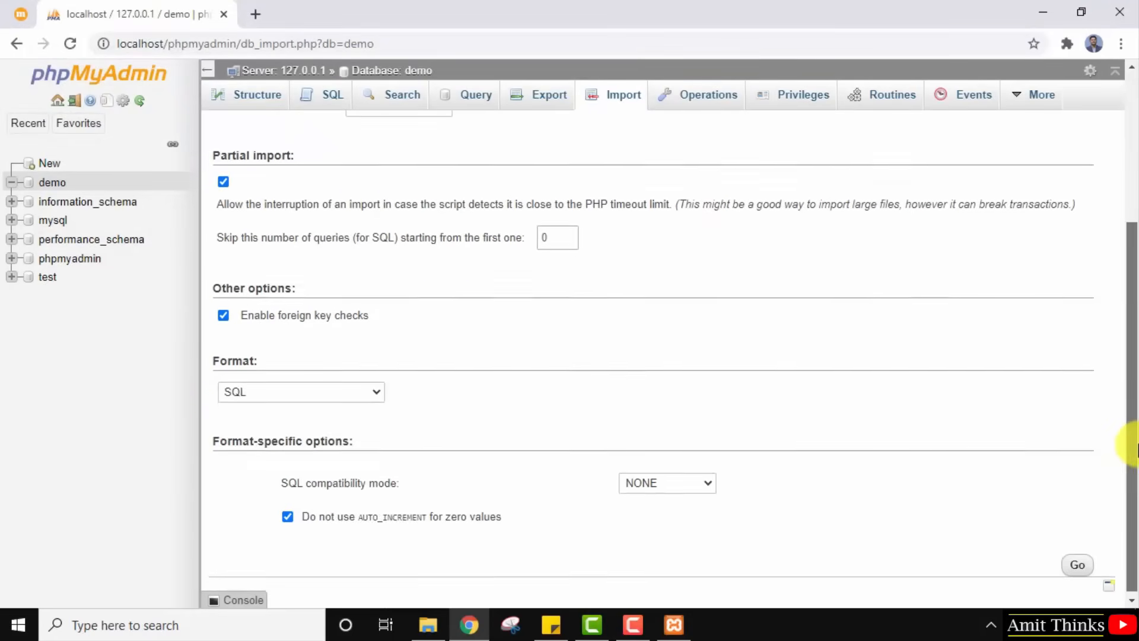
pyautogui.click(1078, 565)
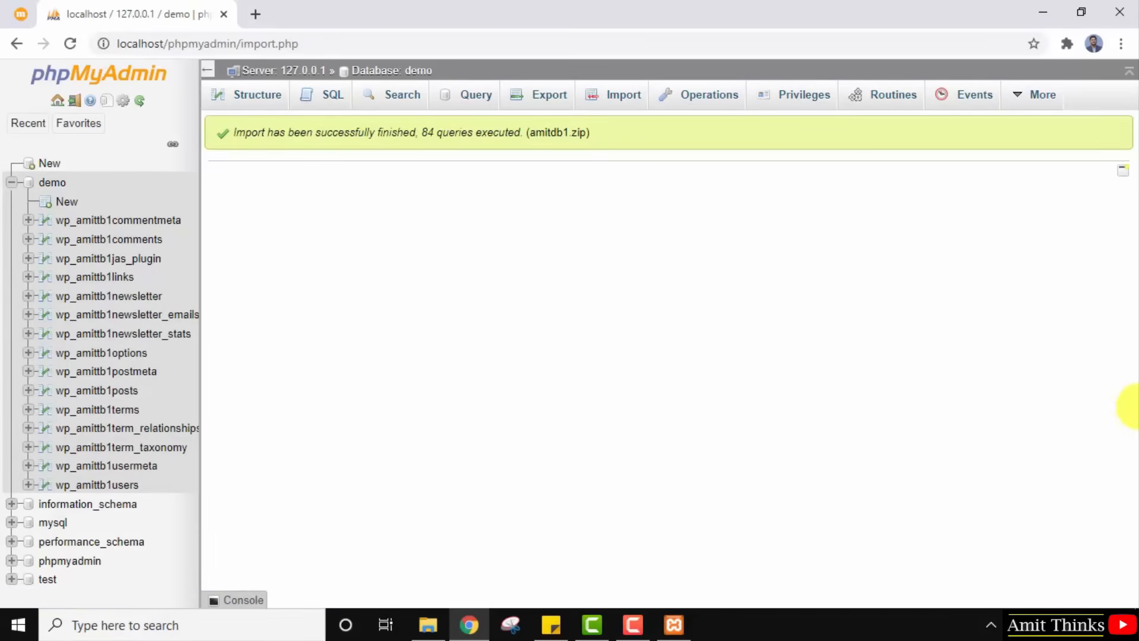
# Review the success message, then browse the empty wp_amittb1comments and 282-row wp_amittb1posts tables.
pyautogui.moveTo(258, 132); pyautogui.dragTo(591, 132)
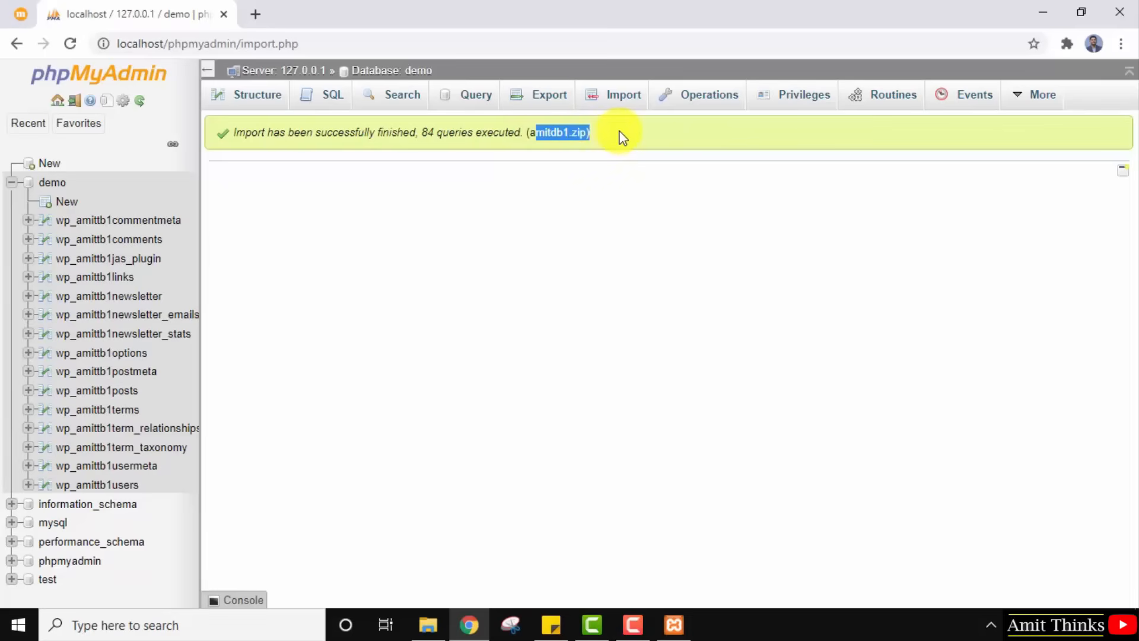
pyautogui.click(524, 166)
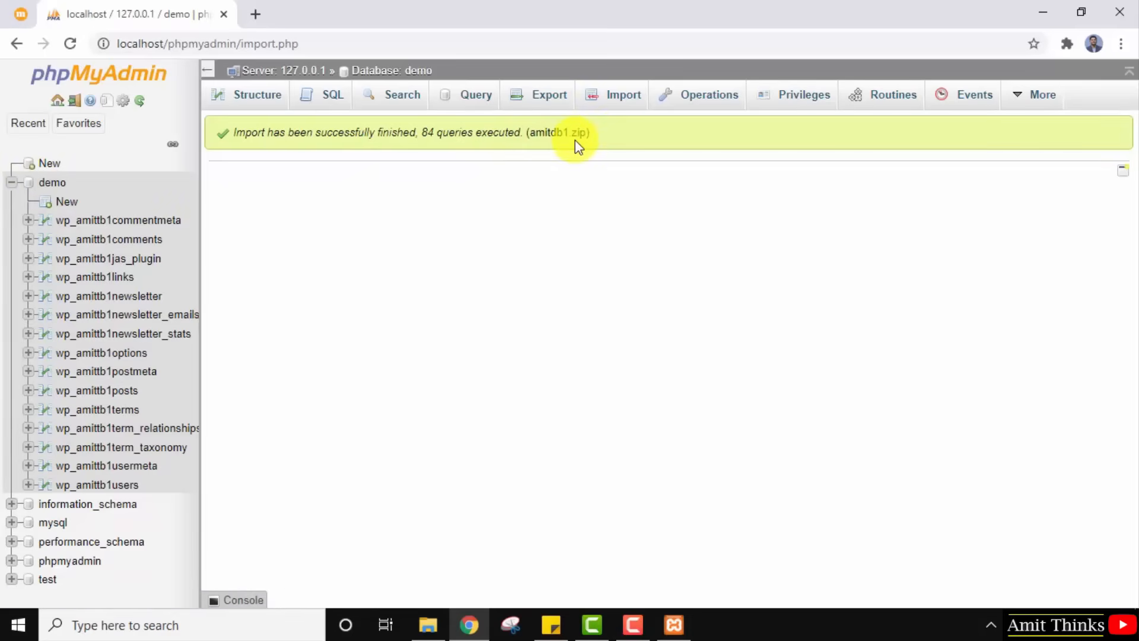
pyautogui.click(140, 240)
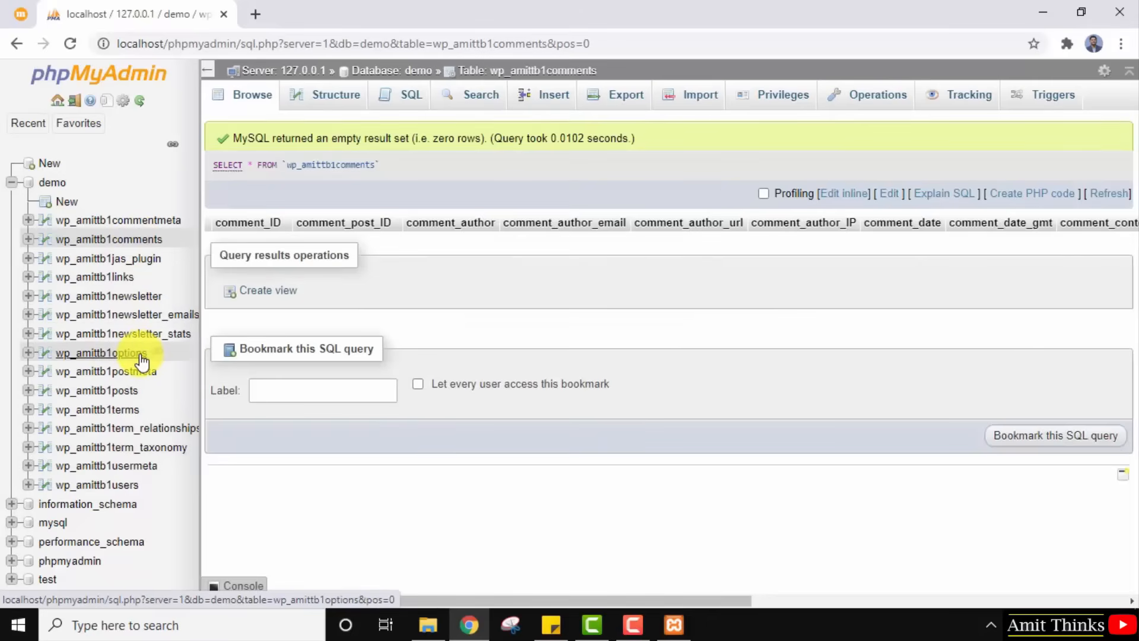
pyautogui.click(131, 391)
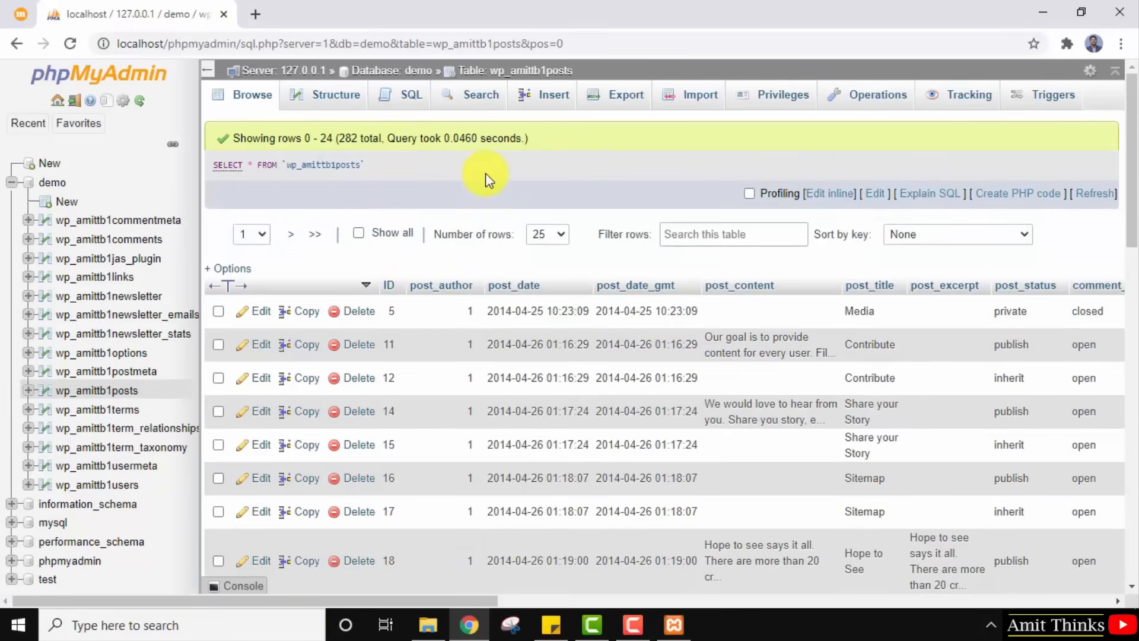
# Show the demo database's Structure overview listing its 15 tables.
pyautogui.click(48, 185)
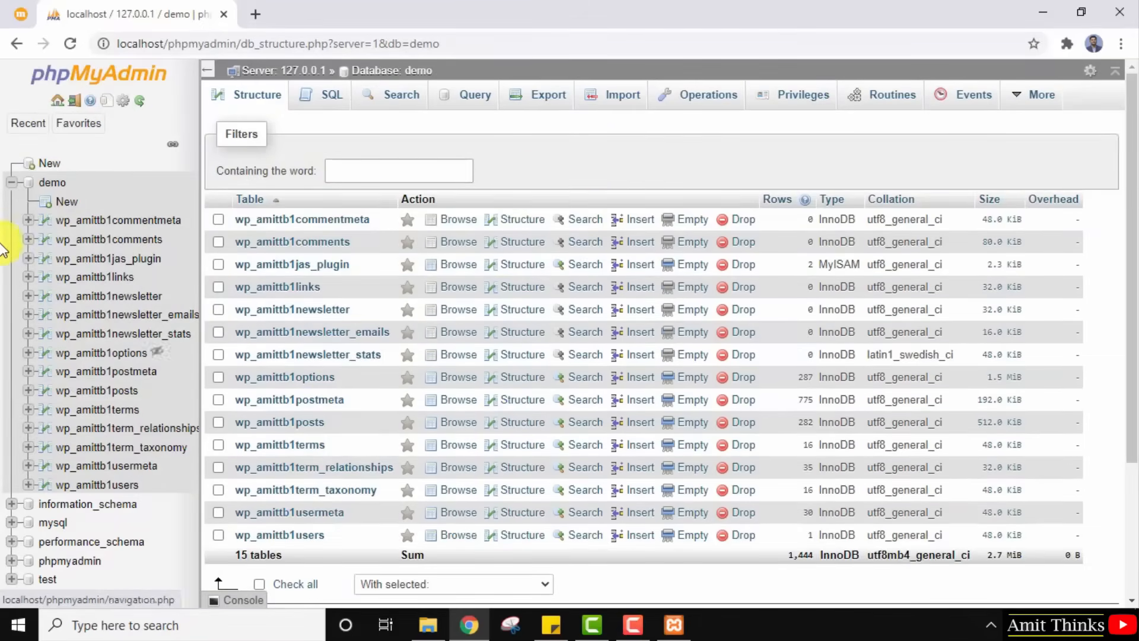
pyautogui.click(11, 182)
pyautogui.click(50, 185)
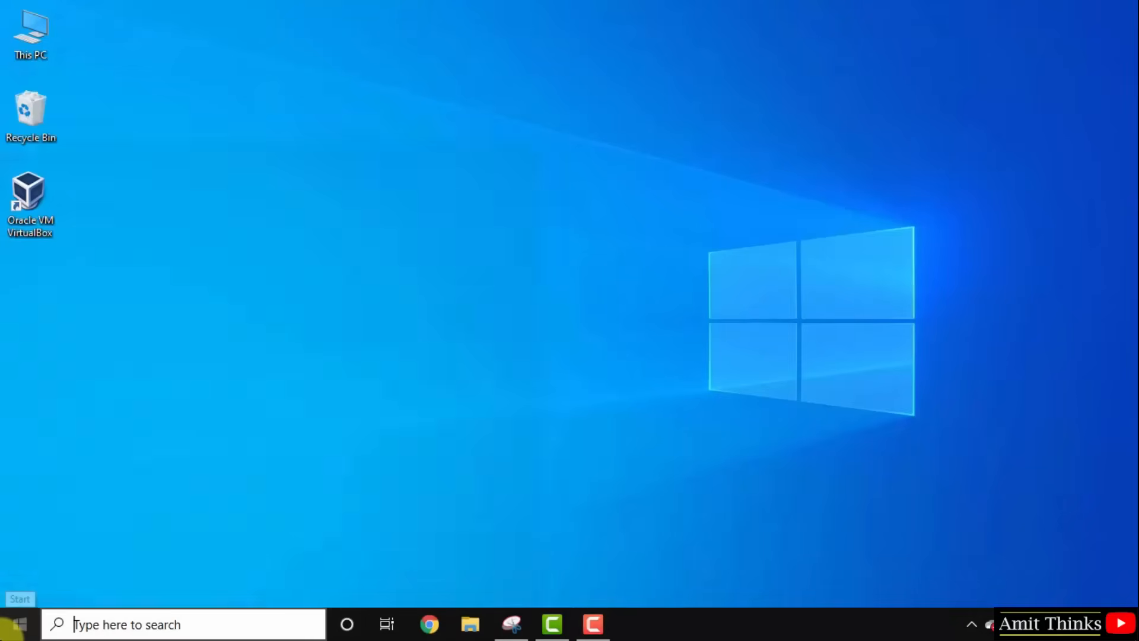
# Launch XAMPP Control Panel from the Start search and position its window.
pyautogui.click(17, 622)
pyautogui.write('xampp')
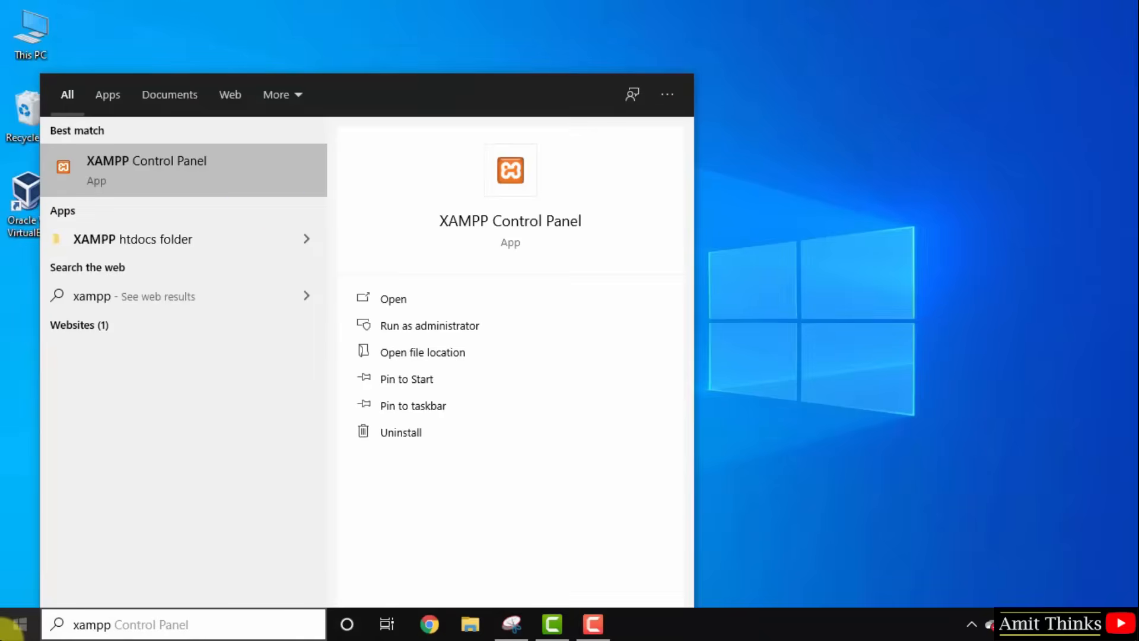
pyautogui.click(255, 182)
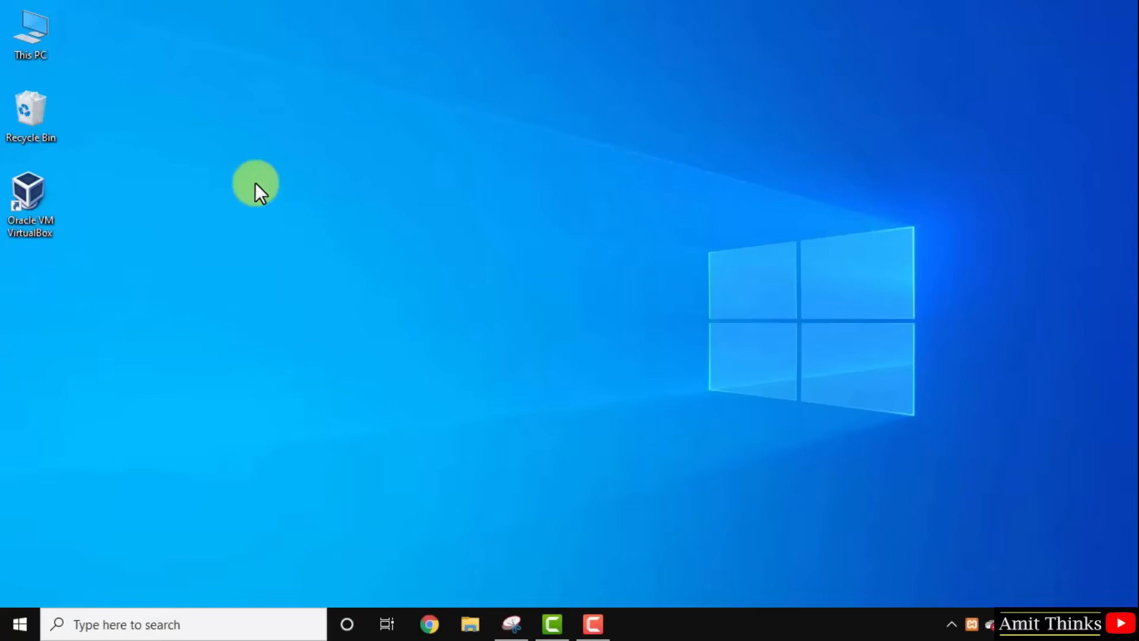
pyautogui.moveTo(271, 18); pyautogui.dragTo(397, 72)
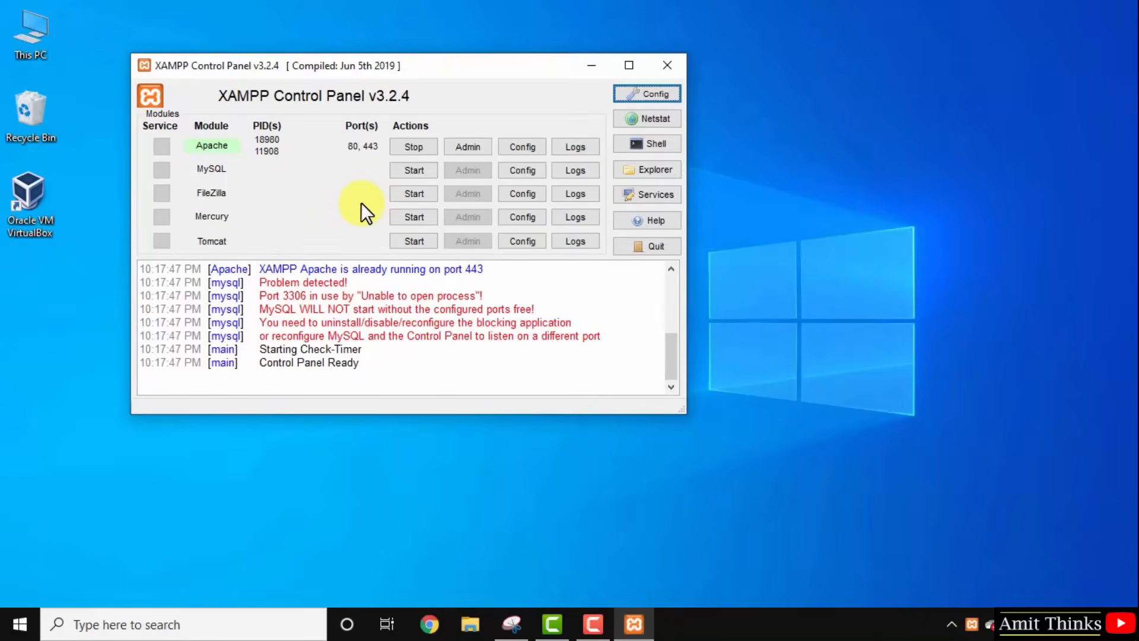
pyautogui.moveTo(495, 67); pyautogui.dragTo(525, 75)
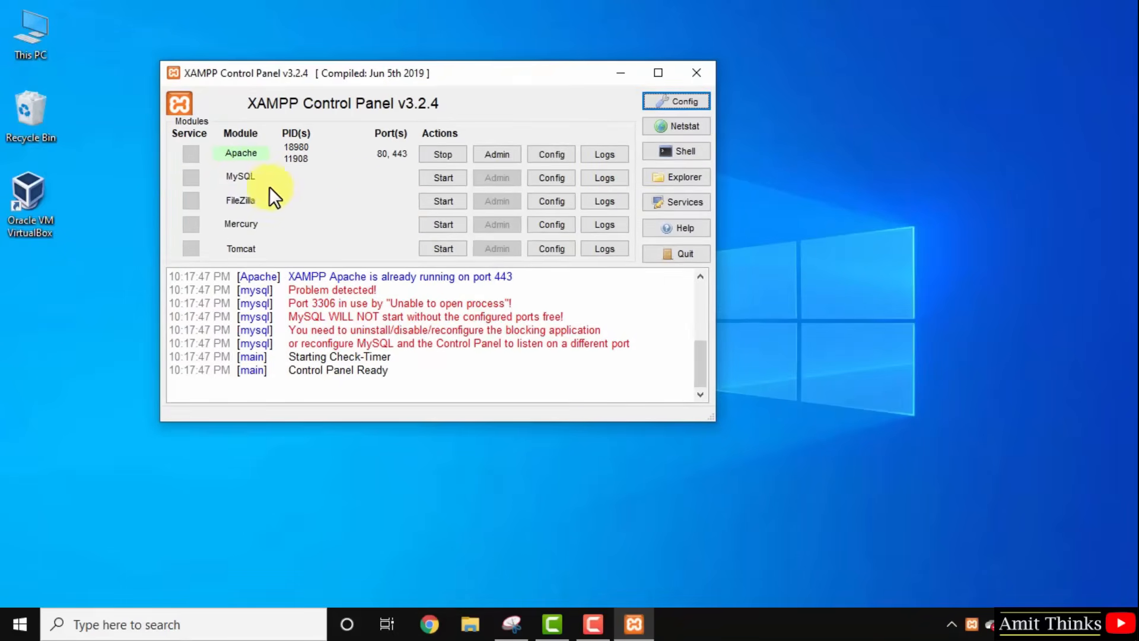
# Change the MySQL main port from 3306 to 3307 in Service and Port Settings and save.
pyautogui.click(695, 102)
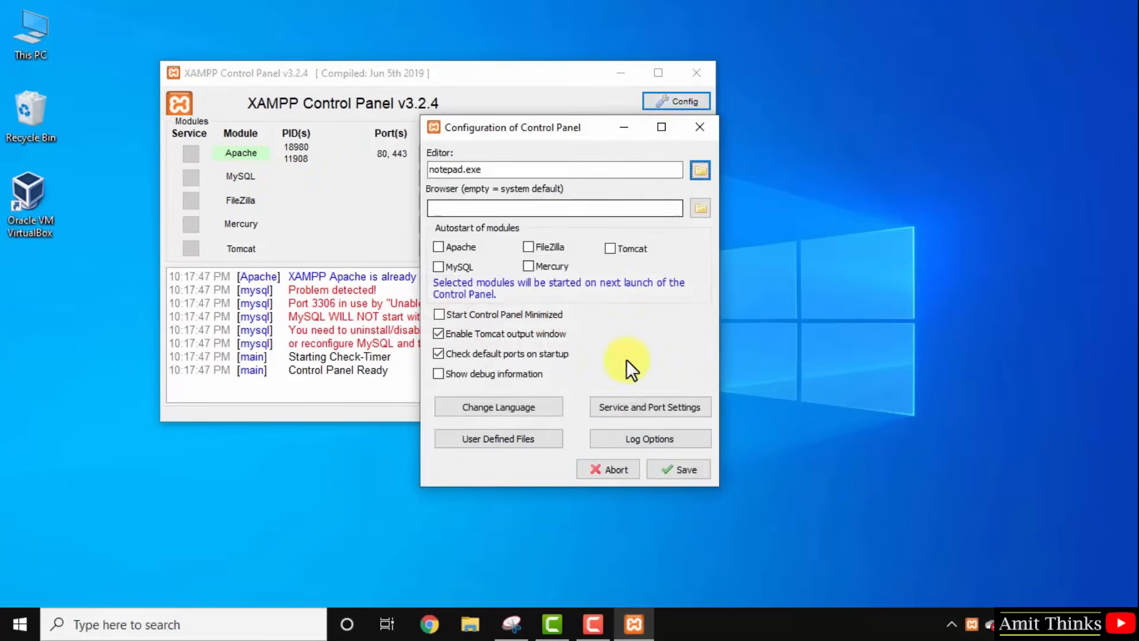
pyautogui.click(650, 408)
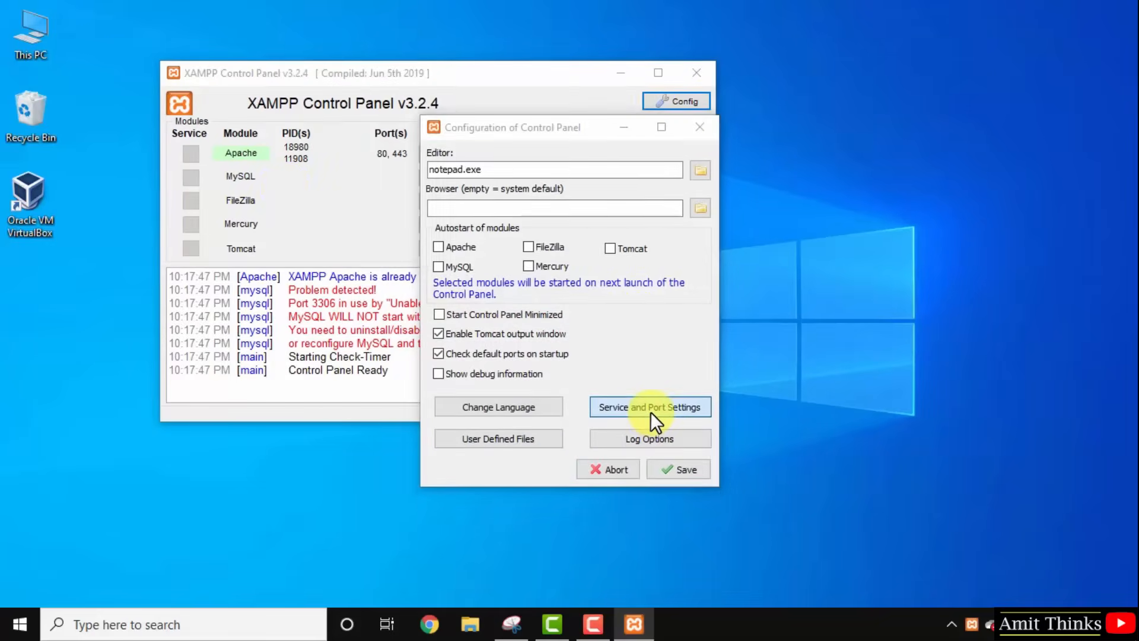
pyautogui.click(124, 159)
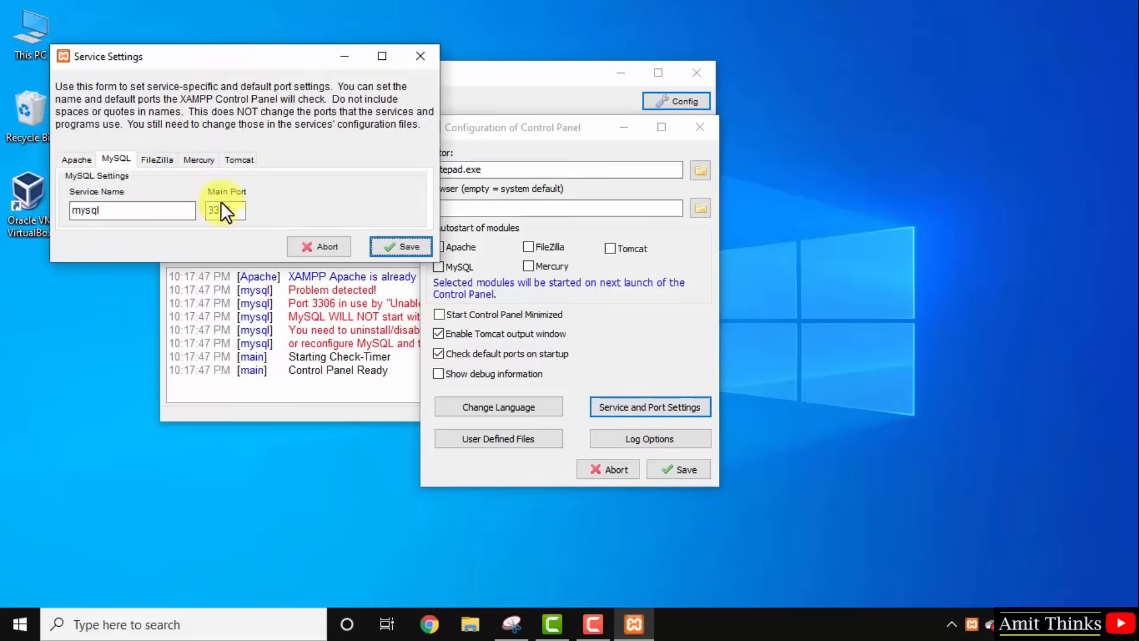
pyautogui.click(243, 210)
pyautogui.press('BackSpace')
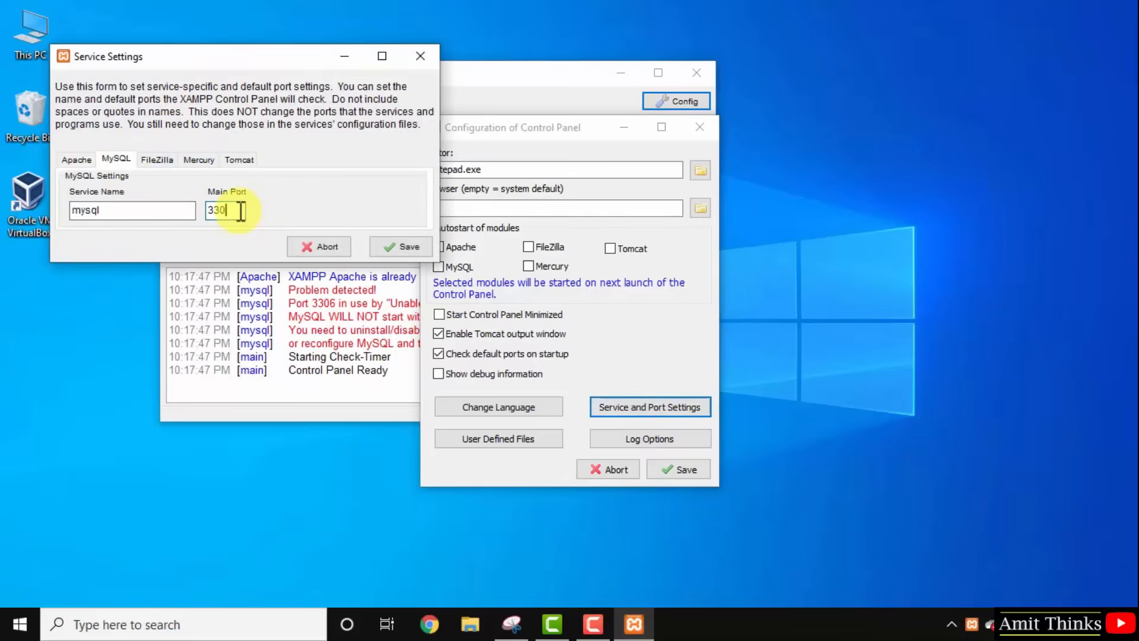
pyautogui.write('7')
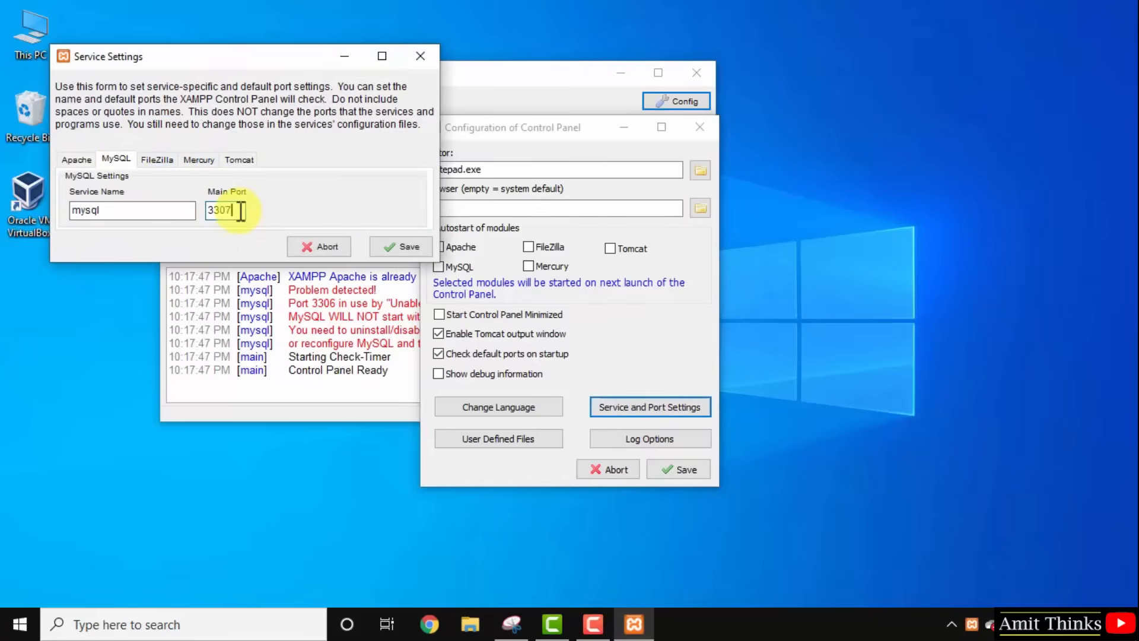
pyautogui.click(400, 249)
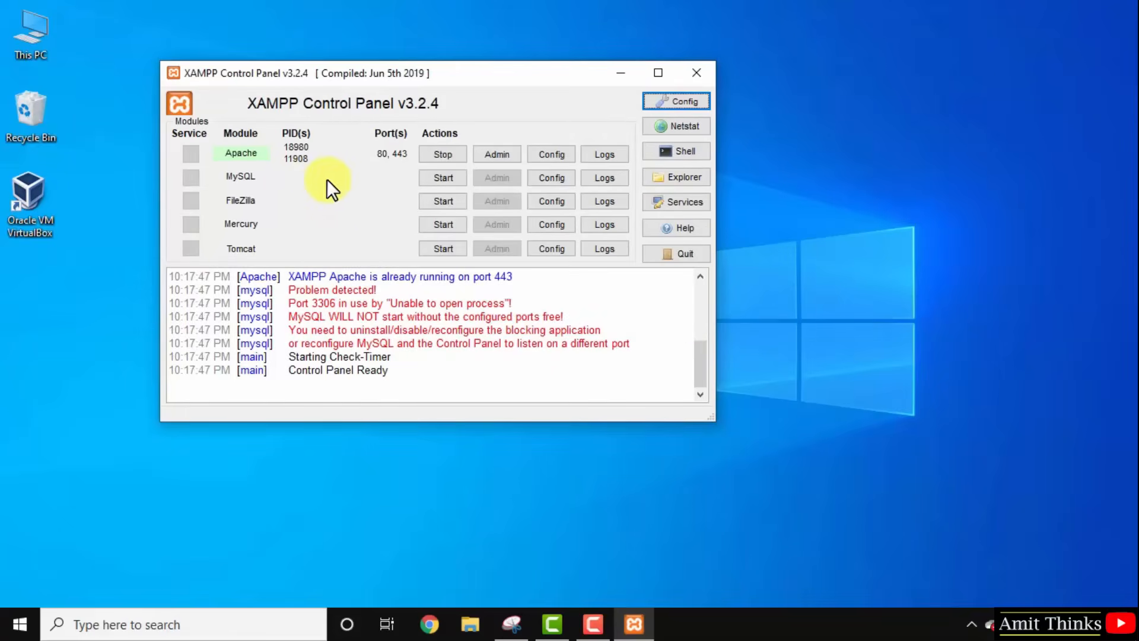
pyautogui.click(561, 173)
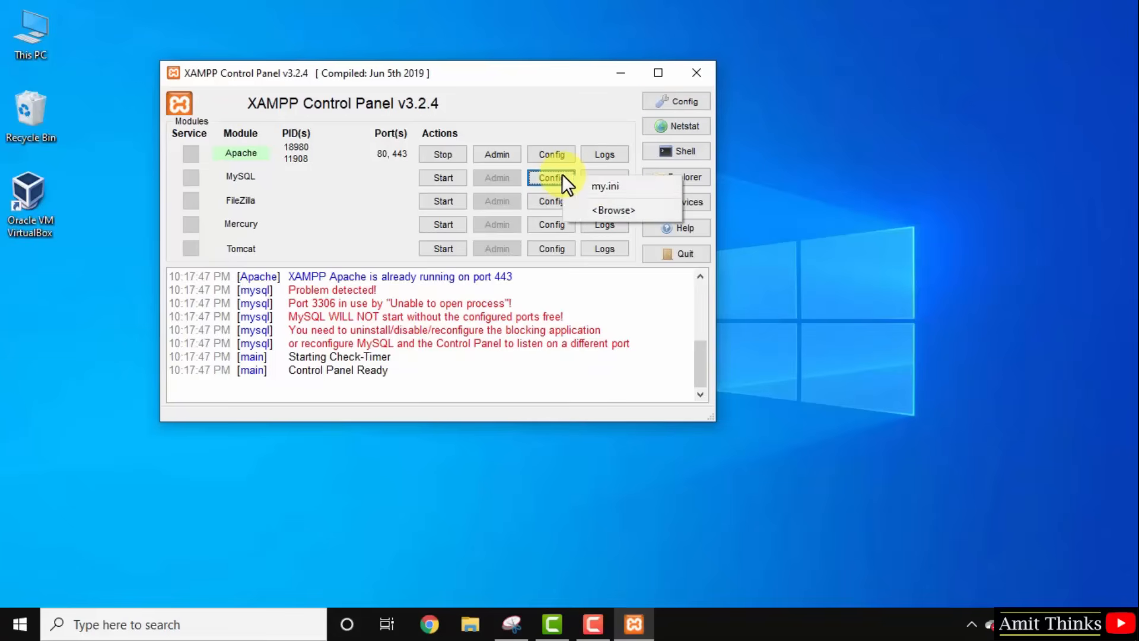
# Open my.ini in Notepad and enlarge the font to size 14.
pyautogui.click(618, 188)
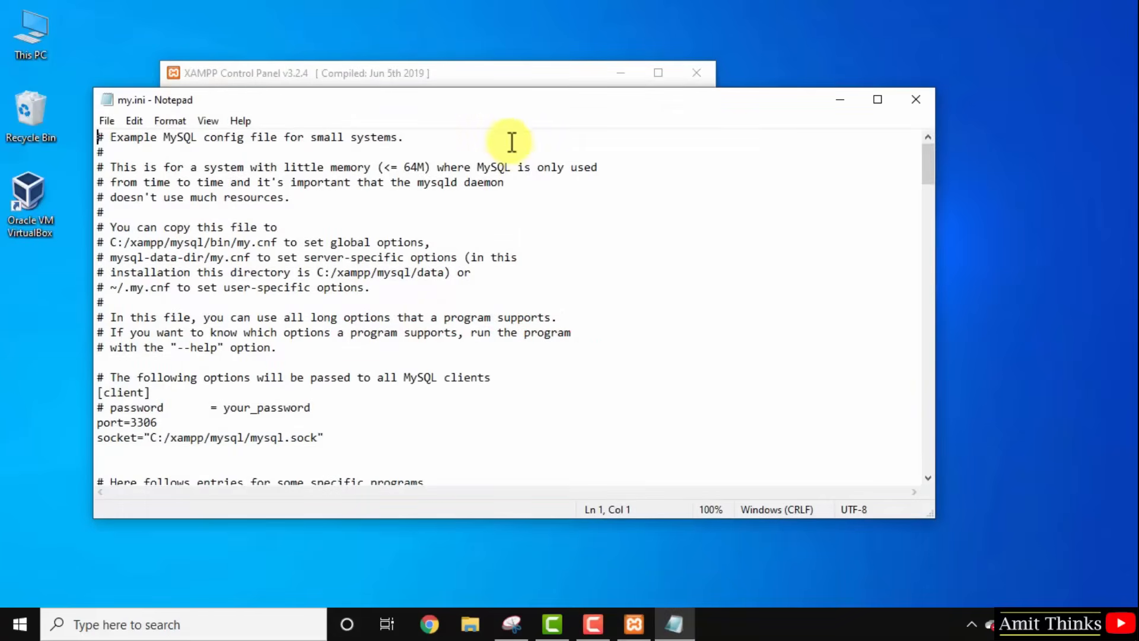
pyautogui.moveTo(506, 105); pyautogui.dragTo(655, 98)
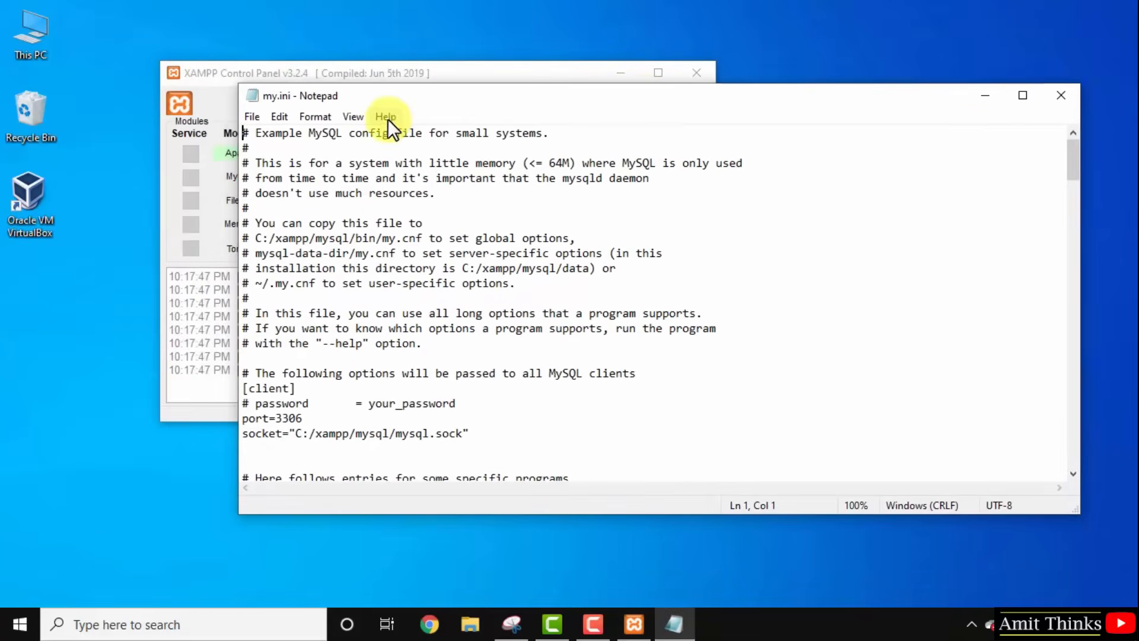
pyautogui.click(326, 117)
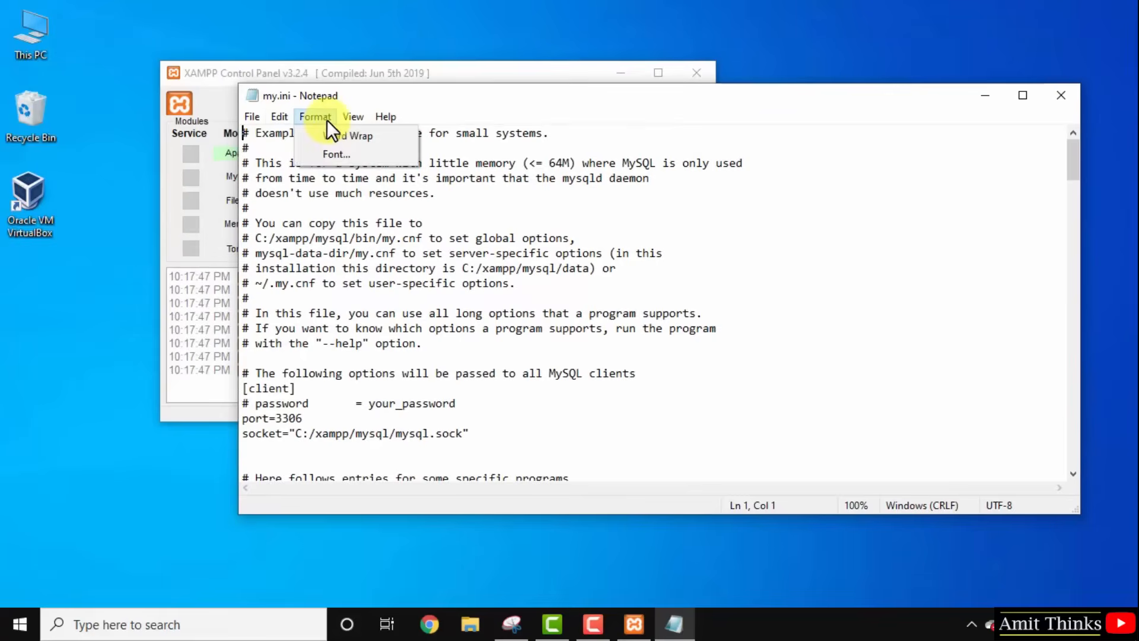
pyautogui.click(345, 156)
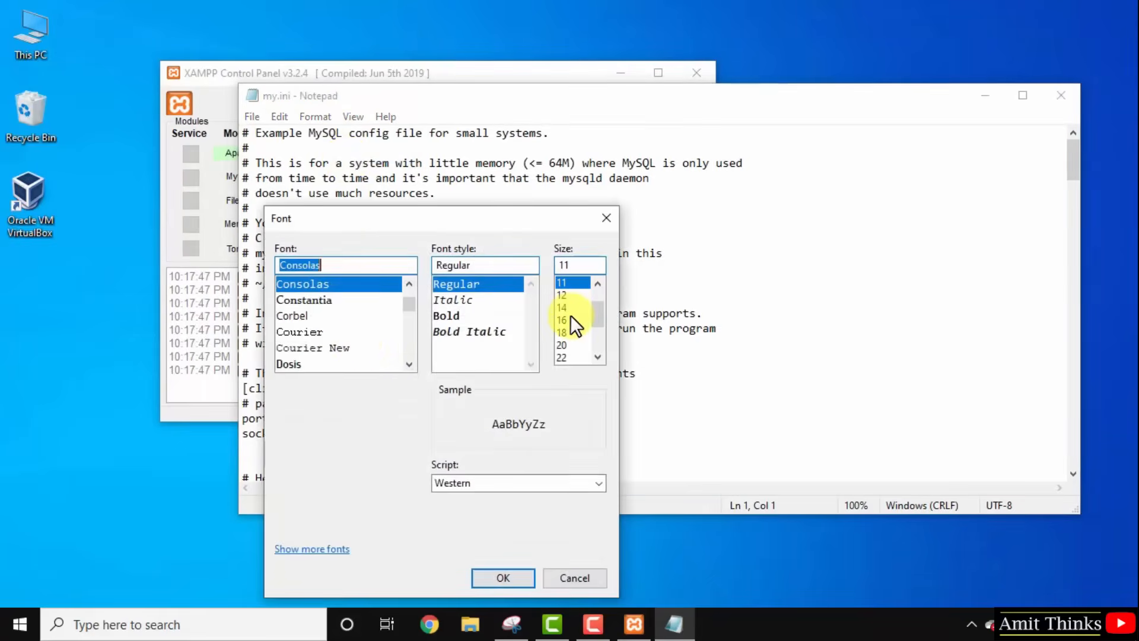
pyautogui.click(563, 307)
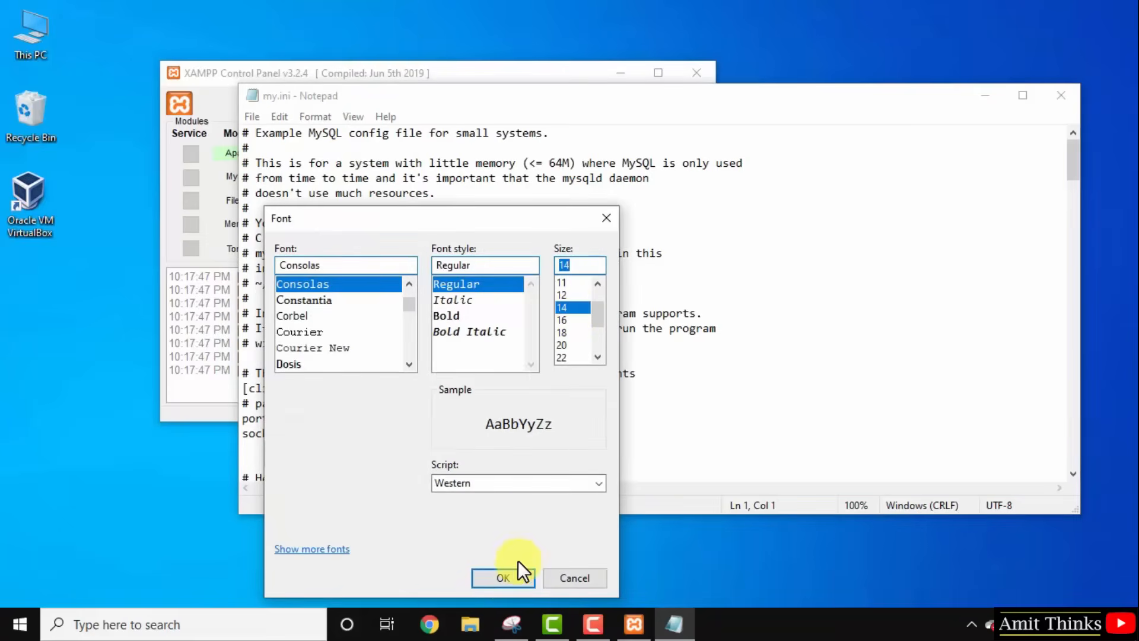
pyautogui.click(503, 577)
# Change the client section's port=3306 line to port=3307.
pyautogui.click(499, 371)
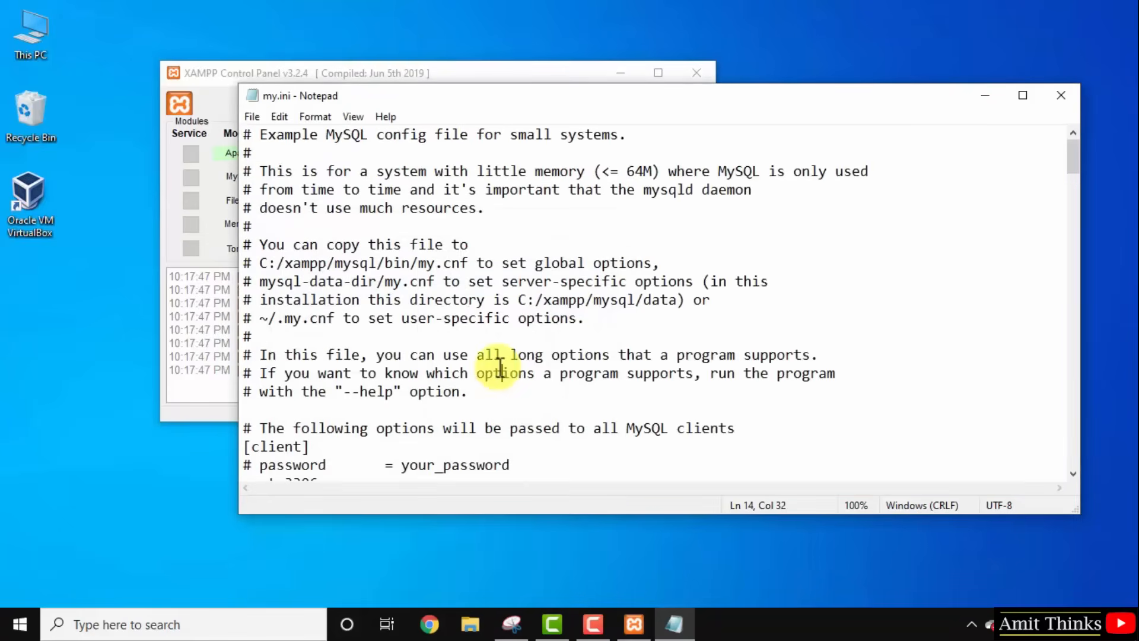
pyautogui.press('Down')
pyautogui.press('Down')
pyautogui.press('Down')
pyautogui.press('Down')
pyautogui.press('Down')
pyautogui.press('Down')
pyautogui.press('Down')
pyautogui.press('Down')
pyautogui.press('Down')
pyautogui.press('Down')
pyautogui.press('Down')
pyautogui.press('Down')
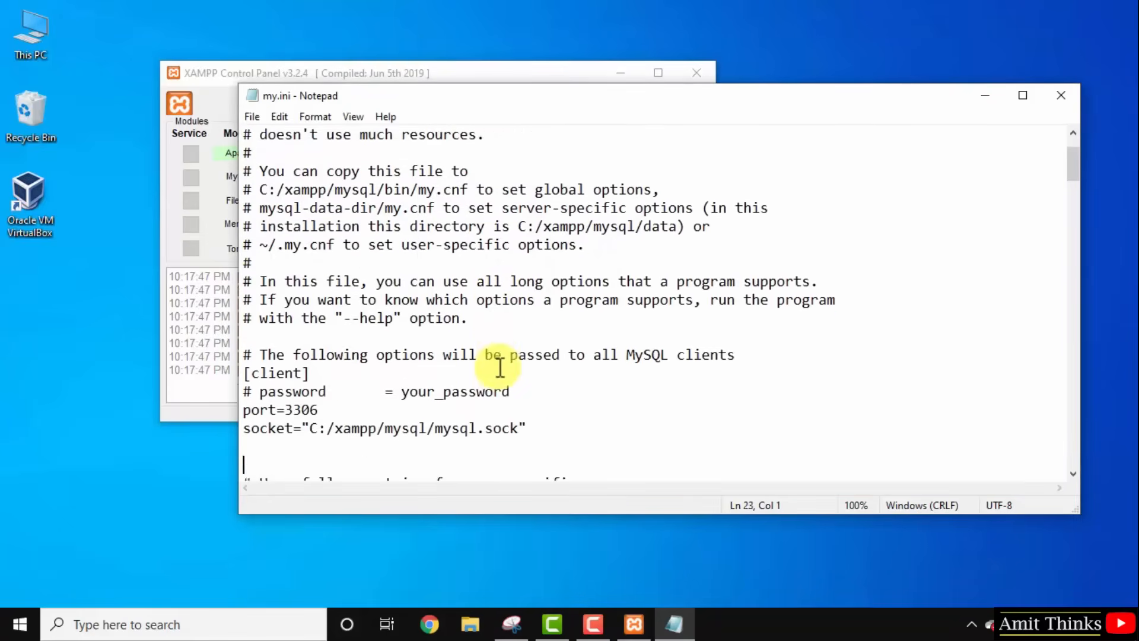
pyautogui.click(359, 354)
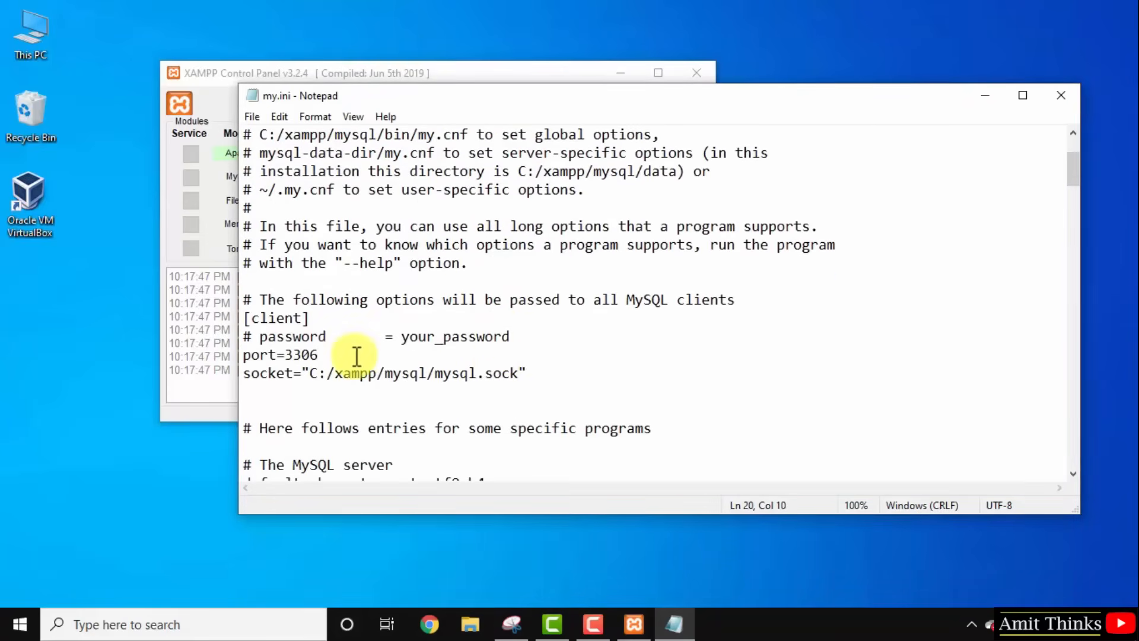
pyautogui.press('BackSpace')
pyautogui.write('7')
pyautogui.press('Down')
pyautogui.press('Down')
pyautogui.press('Down')
pyautogui.press('Down')
pyautogui.press('Down')
pyautogui.press('Down')
pyautogui.press('Down')
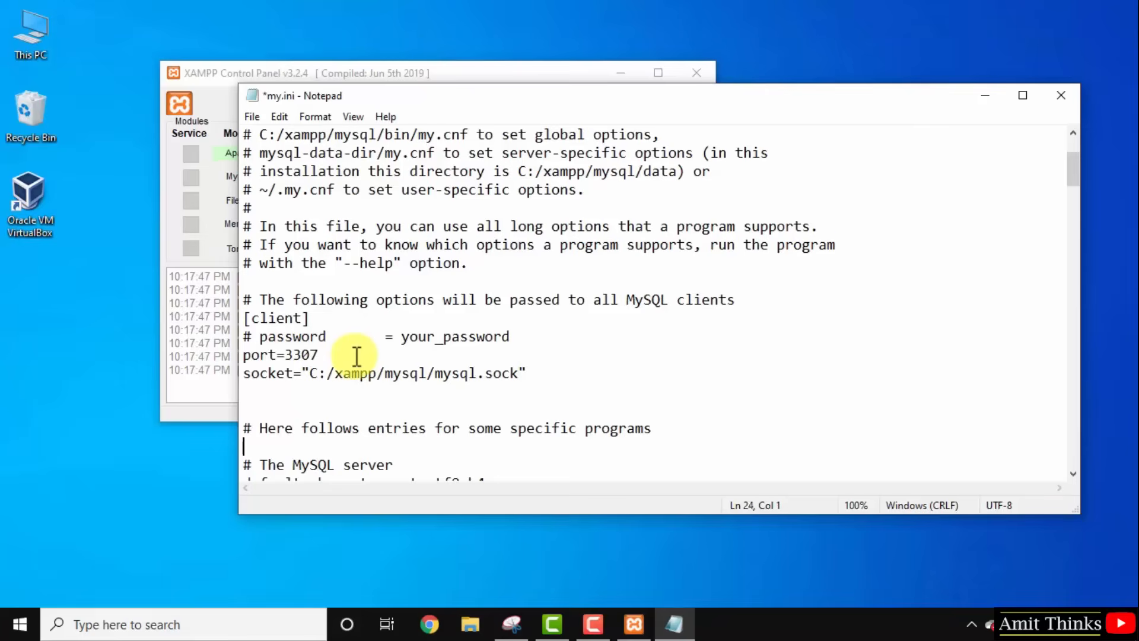
pyautogui.click(353, 356)
pyautogui.click(300, 336)
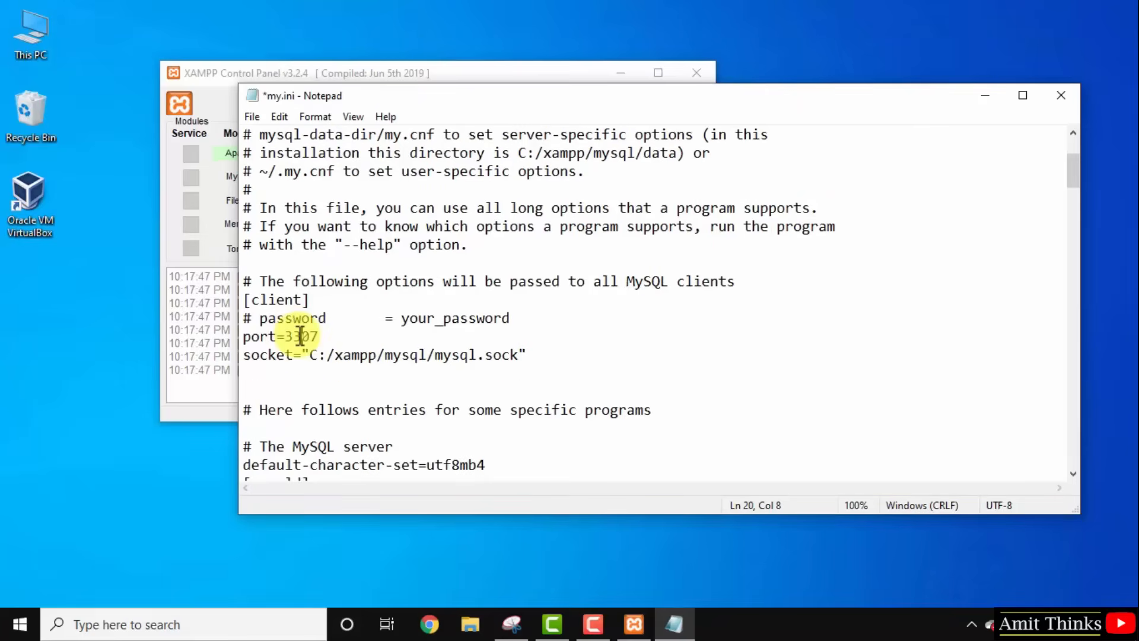
# Change the [mysqld] server port from 3306 to 3307.
pyautogui.press('Down')
pyautogui.press('Down')
pyautogui.press('Down')
pyautogui.press('Down')
pyautogui.press('Down')
pyautogui.press('Down')
pyautogui.press('Down')
pyautogui.press('Down')
pyautogui.press('Down')
pyautogui.press('Down')
pyautogui.press('Down')
pyautogui.press('Down')
pyautogui.press('Down')
pyautogui.press('Down')
pyautogui.press('Down')
pyautogui.press('Down')
pyautogui.press('Down')
pyautogui.press('Down')
pyautogui.press('Down')
pyautogui.press('Down')
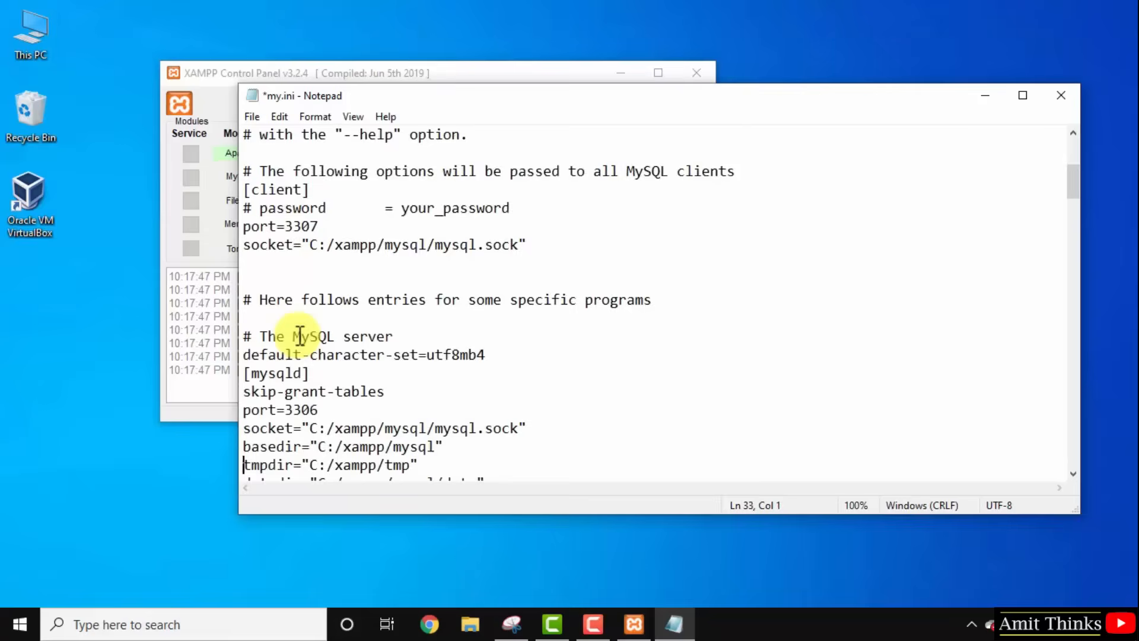
pyautogui.press('Down')
pyautogui.doubleClick(293, 227)
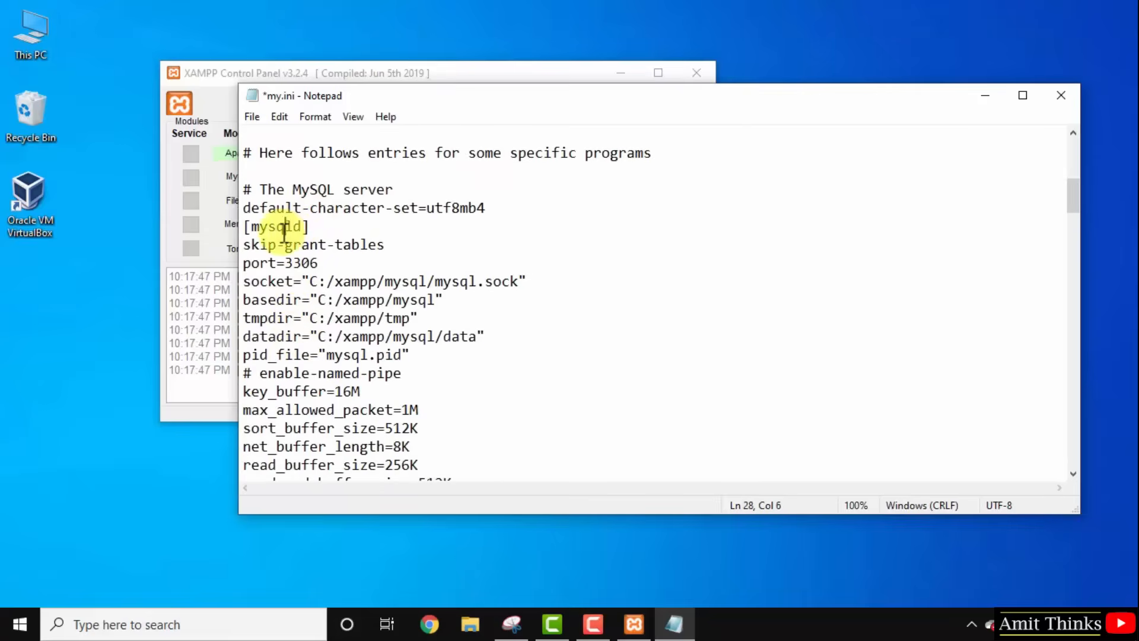
pyautogui.click(322, 261)
pyautogui.press('BackSpace')
pyautogui.write('7')
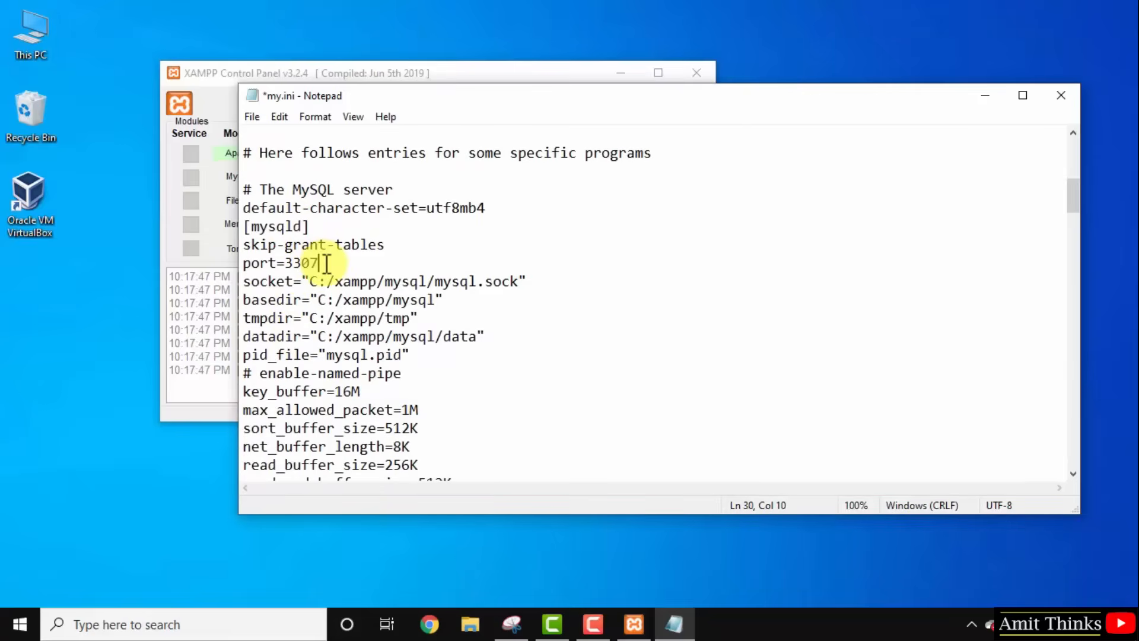
# Scroll through the remaining settings and save my.ini.
pyautogui.click(462, 385)
pyautogui.press('Down')
pyautogui.press('Down')
pyautogui.press('Down')
pyautogui.press('Down')
pyautogui.press('Down')
pyautogui.press('Down')
pyautogui.press('Down')
pyautogui.press('Down')
pyautogui.press('Down')
pyautogui.press('Down')
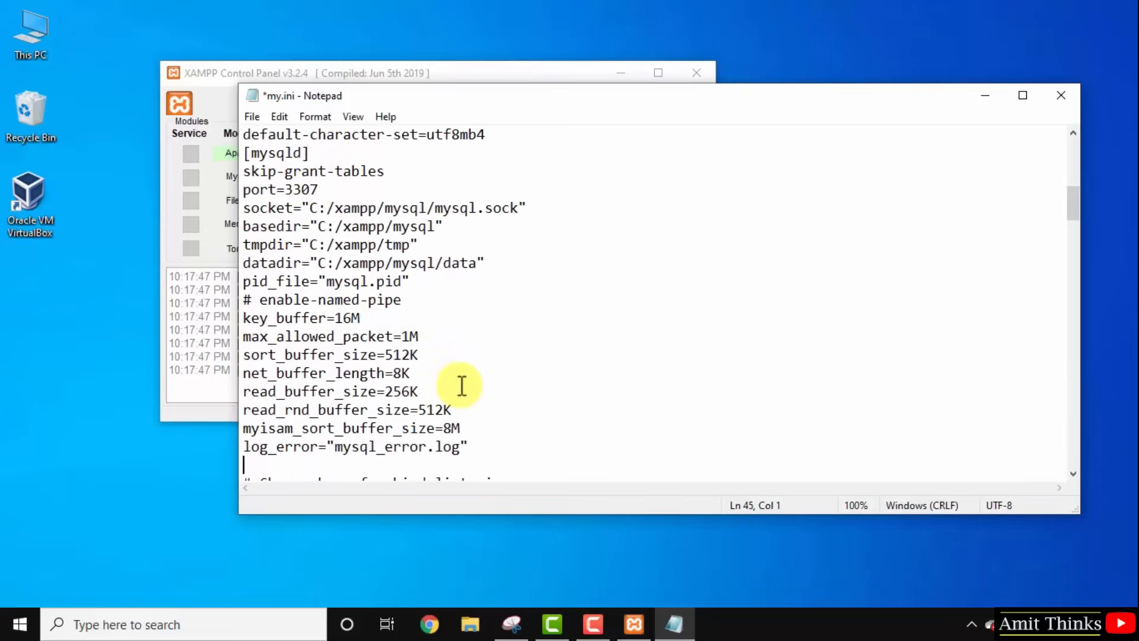
pyautogui.press('Down')
pyautogui.press('Down')
pyautogui.press('Down')
pyautogui.press('Down')
pyautogui.press('Down')
pyautogui.press('Down')
pyautogui.press('Down')
pyautogui.press('Down')
pyautogui.press('Down')
pyautogui.press('Down')
pyautogui.press('Down')
pyautogui.press('Down')
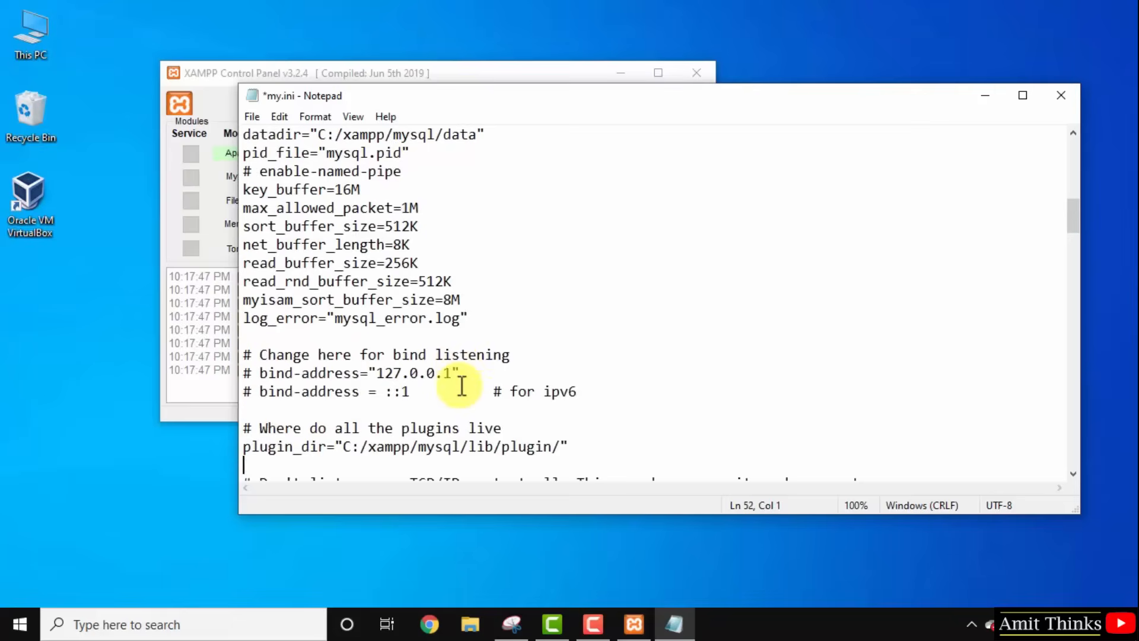
pyautogui.press('Down')
pyautogui.press('Down')
pyautogui.press('Down')
pyautogui.press('Down')
pyautogui.press('Down')
pyautogui.press('Down')
pyautogui.press('Down')
pyautogui.press('Down')
pyautogui.press('Down')
pyautogui.press('Down')
pyautogui.press('Down')
pyautogui.press('Down')
pyautogui.press('Down')
pyautogui.press('Down')
pyautogui.press('Down')
pyautogui.press('Down')
pyautogui.press('Down')
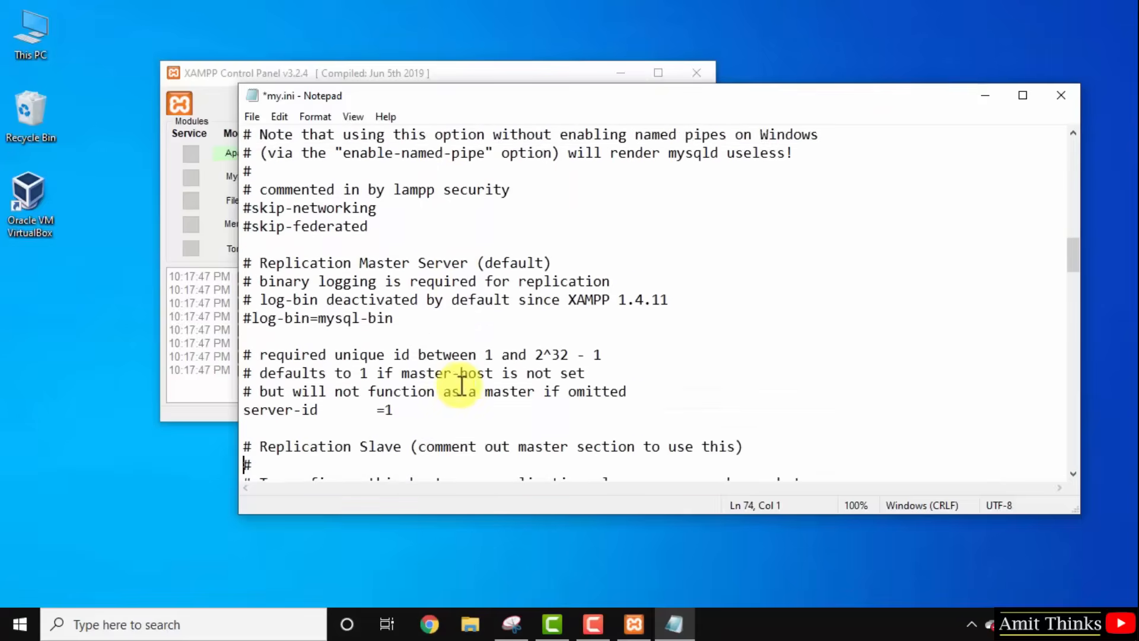
pyautogui.click(255, 118)
pyautogui.click(290, 191)
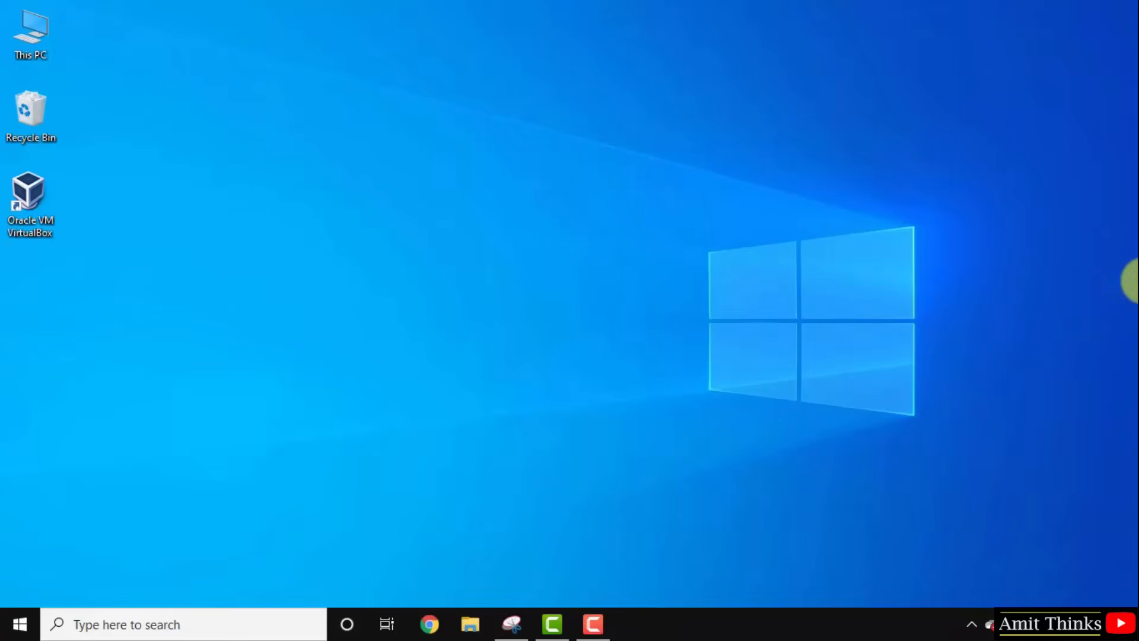
# Open Command Prompt and run netstat -ab.
pyautogui.click(15, 626)
pyautogui.write('c')
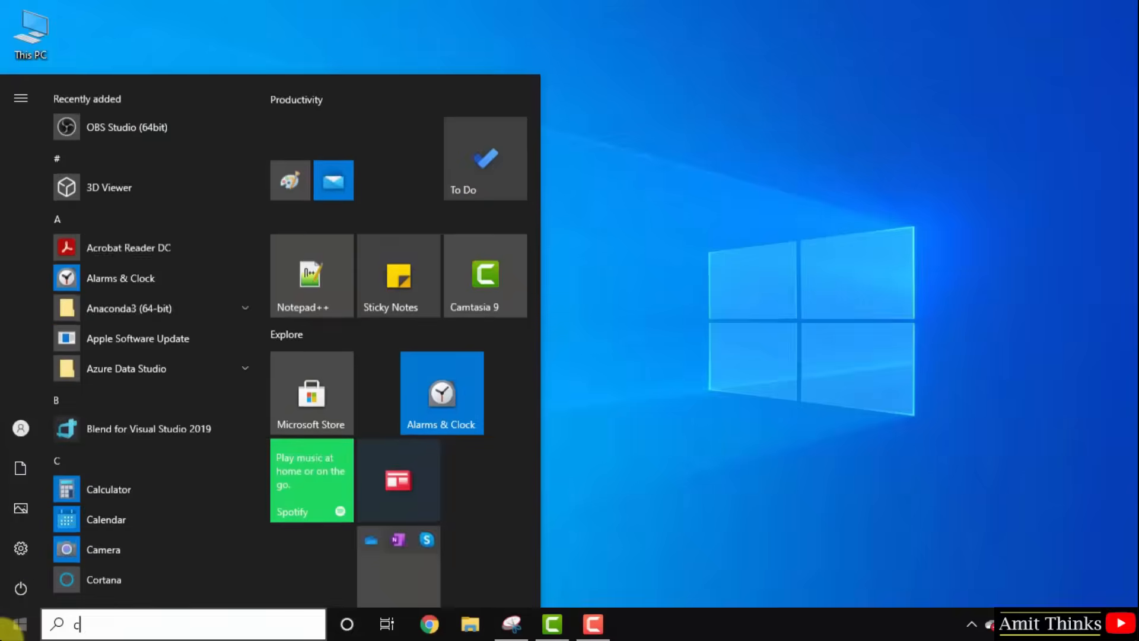
pyautogui.write('md')
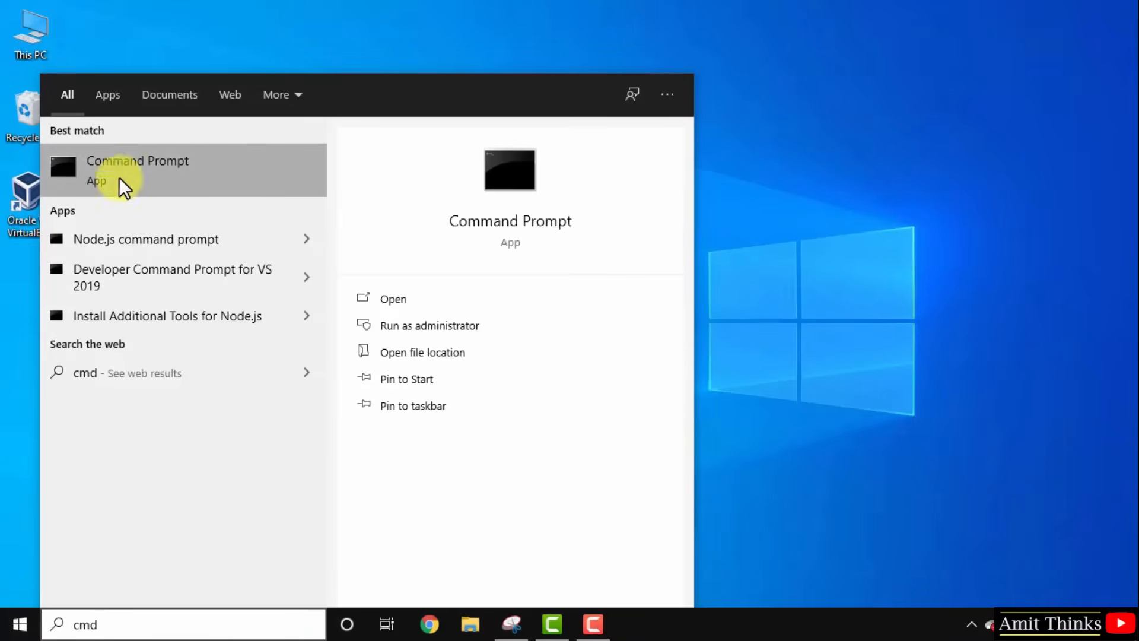
pyautogui.click(137, 169)
pyautogui.write('net')
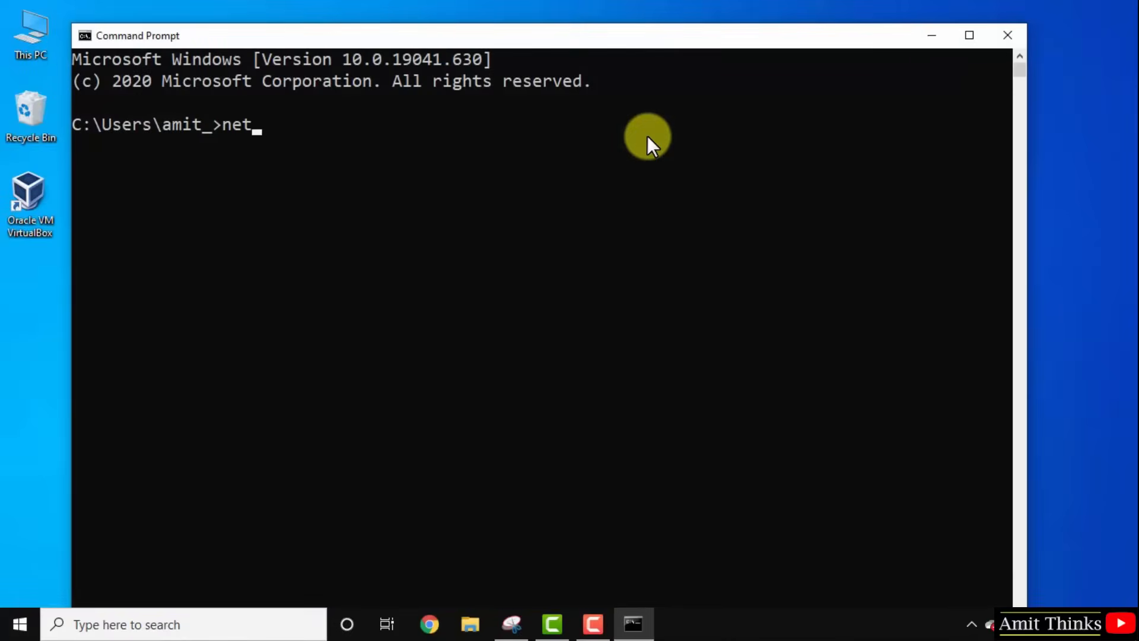
pyautogui.write('stat -ab')
pyautogui.press('Return')
# Rerun the command as netstat -a to list all connections and listening ports.
pyautogui.press('Up')
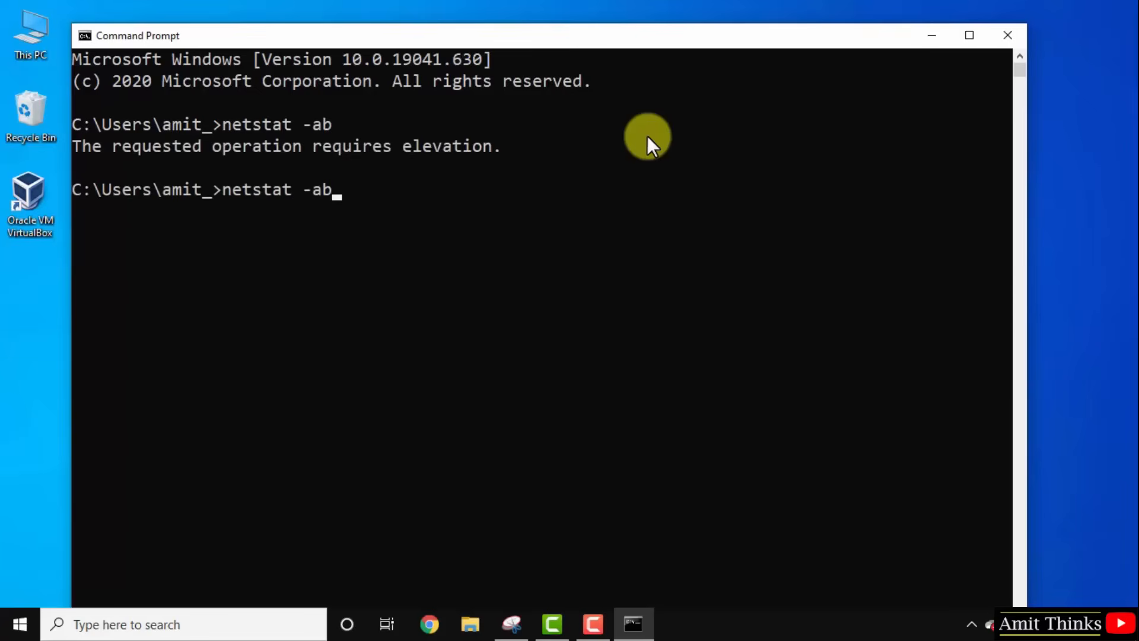
pyautogui.press('BackSpace')
pyautogui.press('Return')
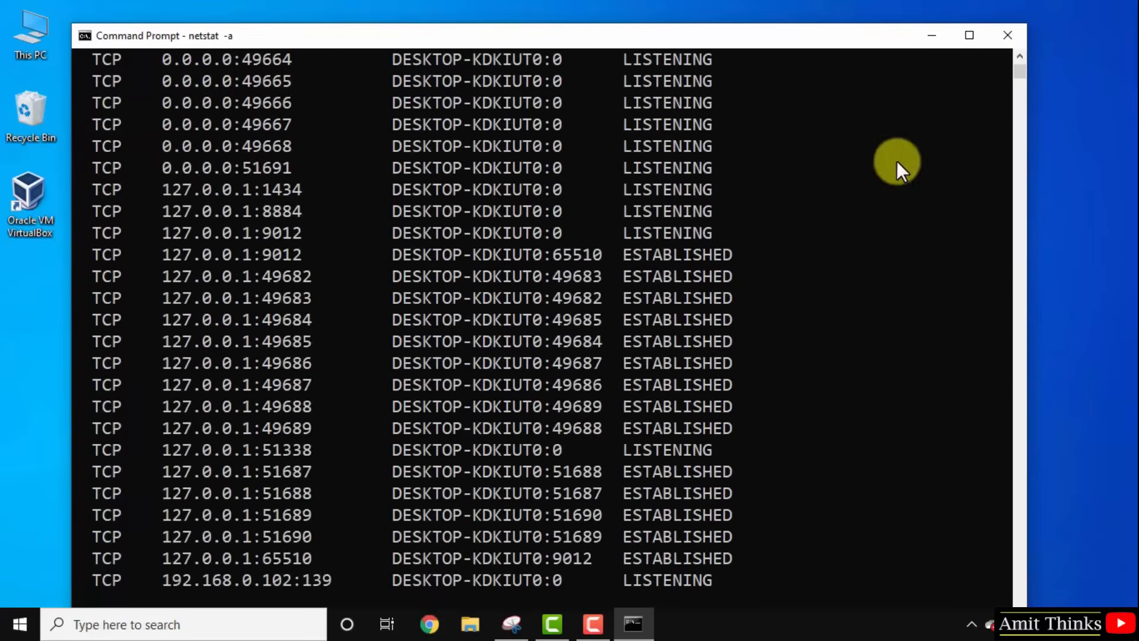